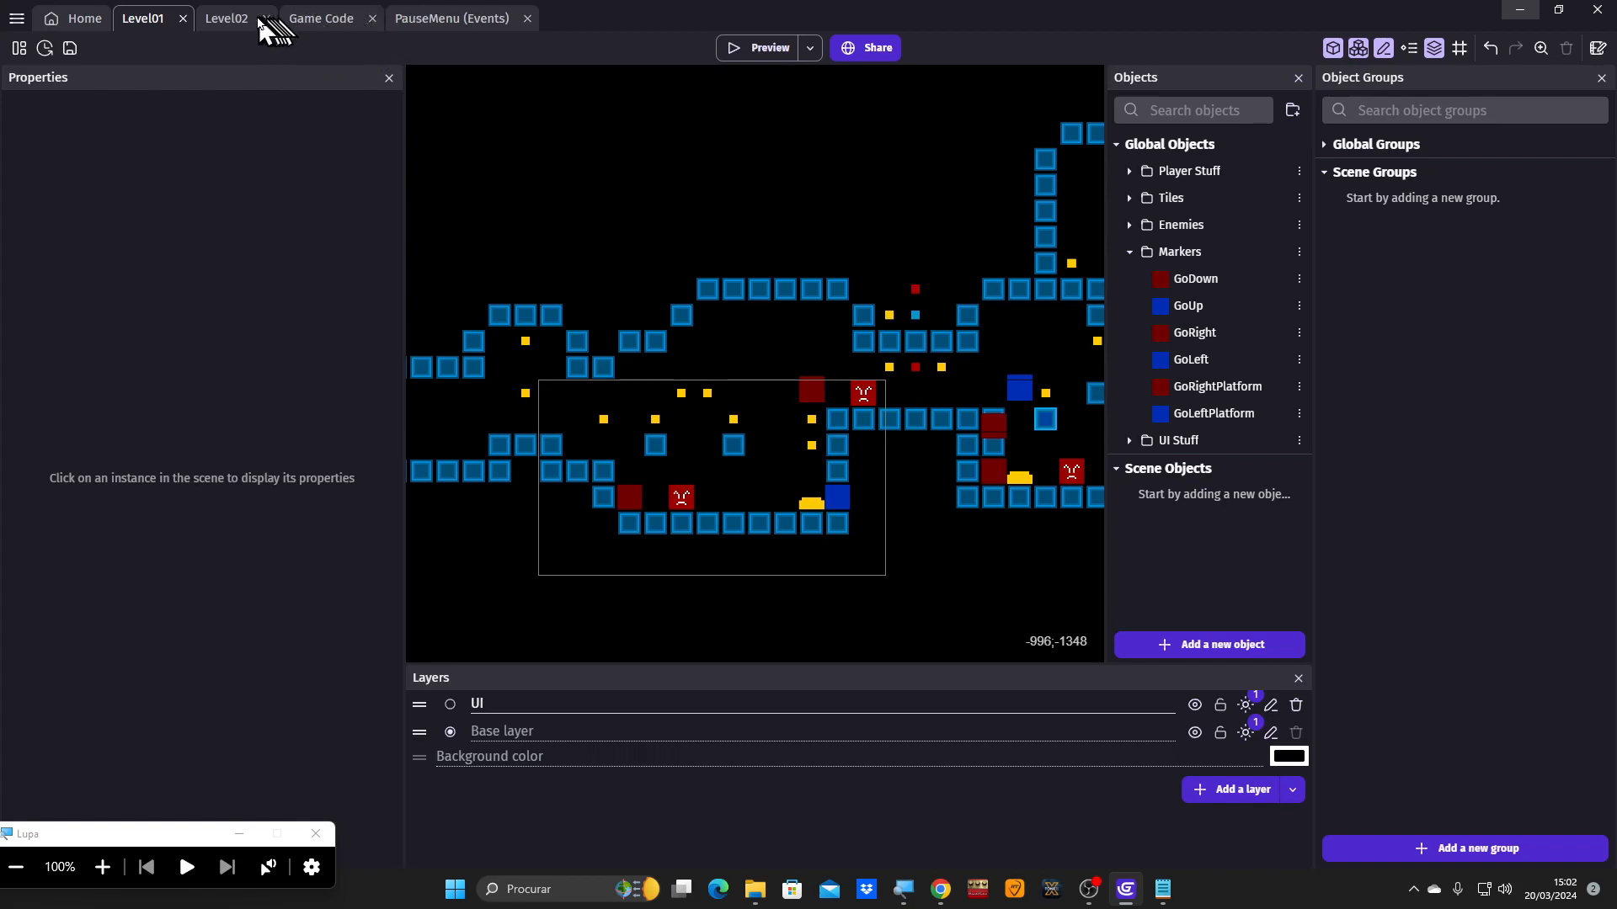
Preview Level02, moving, jumping and firing among the purple shooting enemies to test their bullets and damage, and close the preview.
click(229, 20)
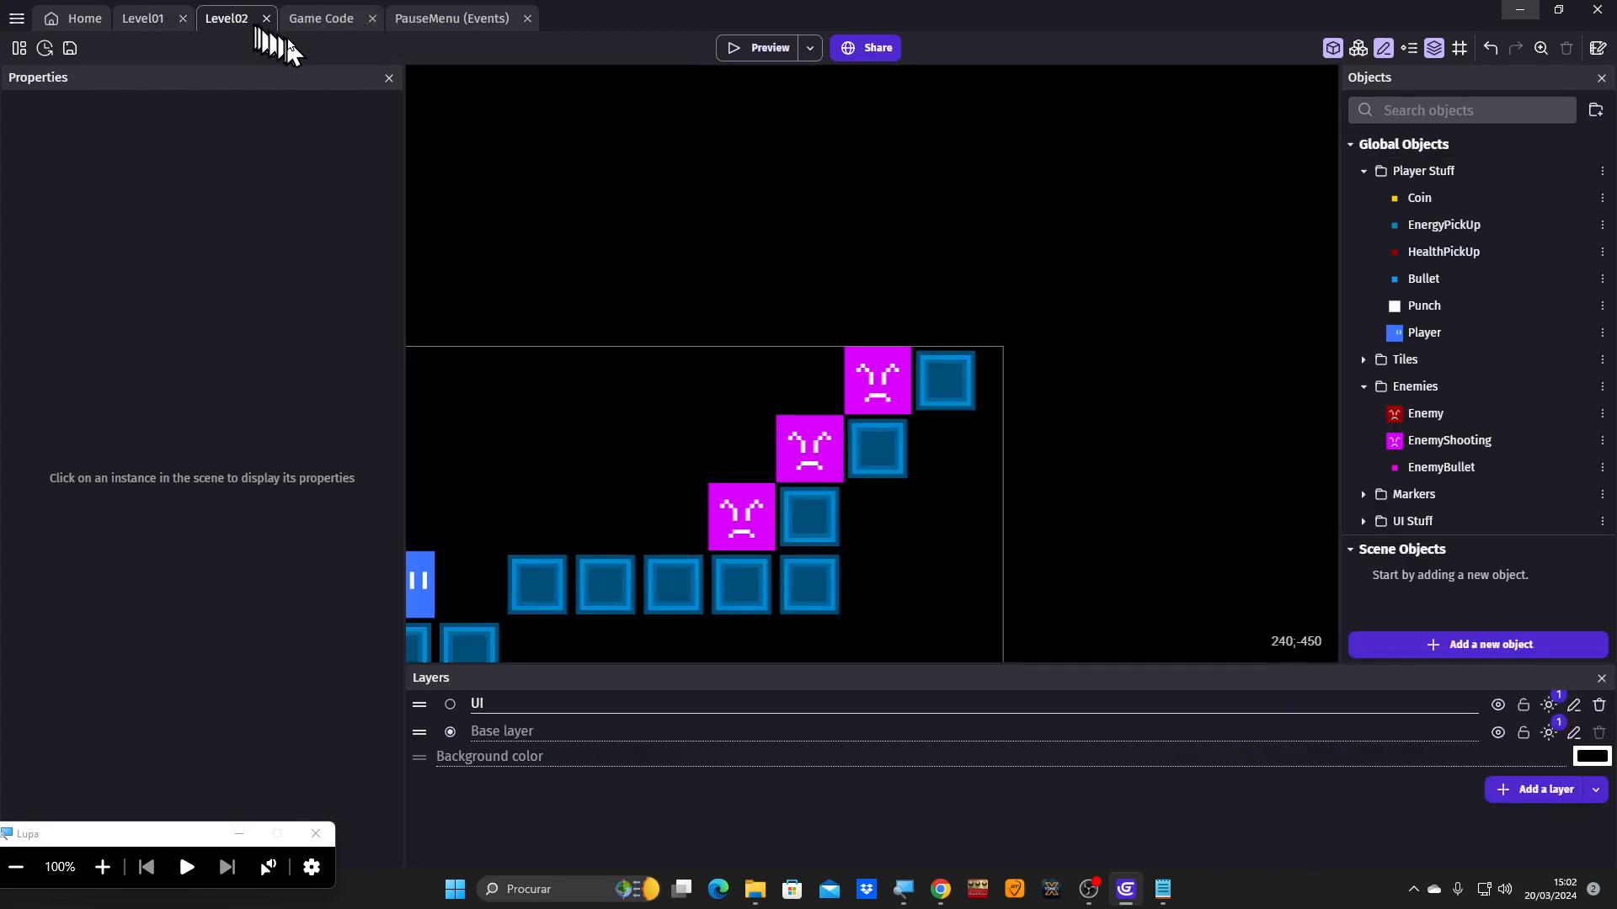
click(736, 49)
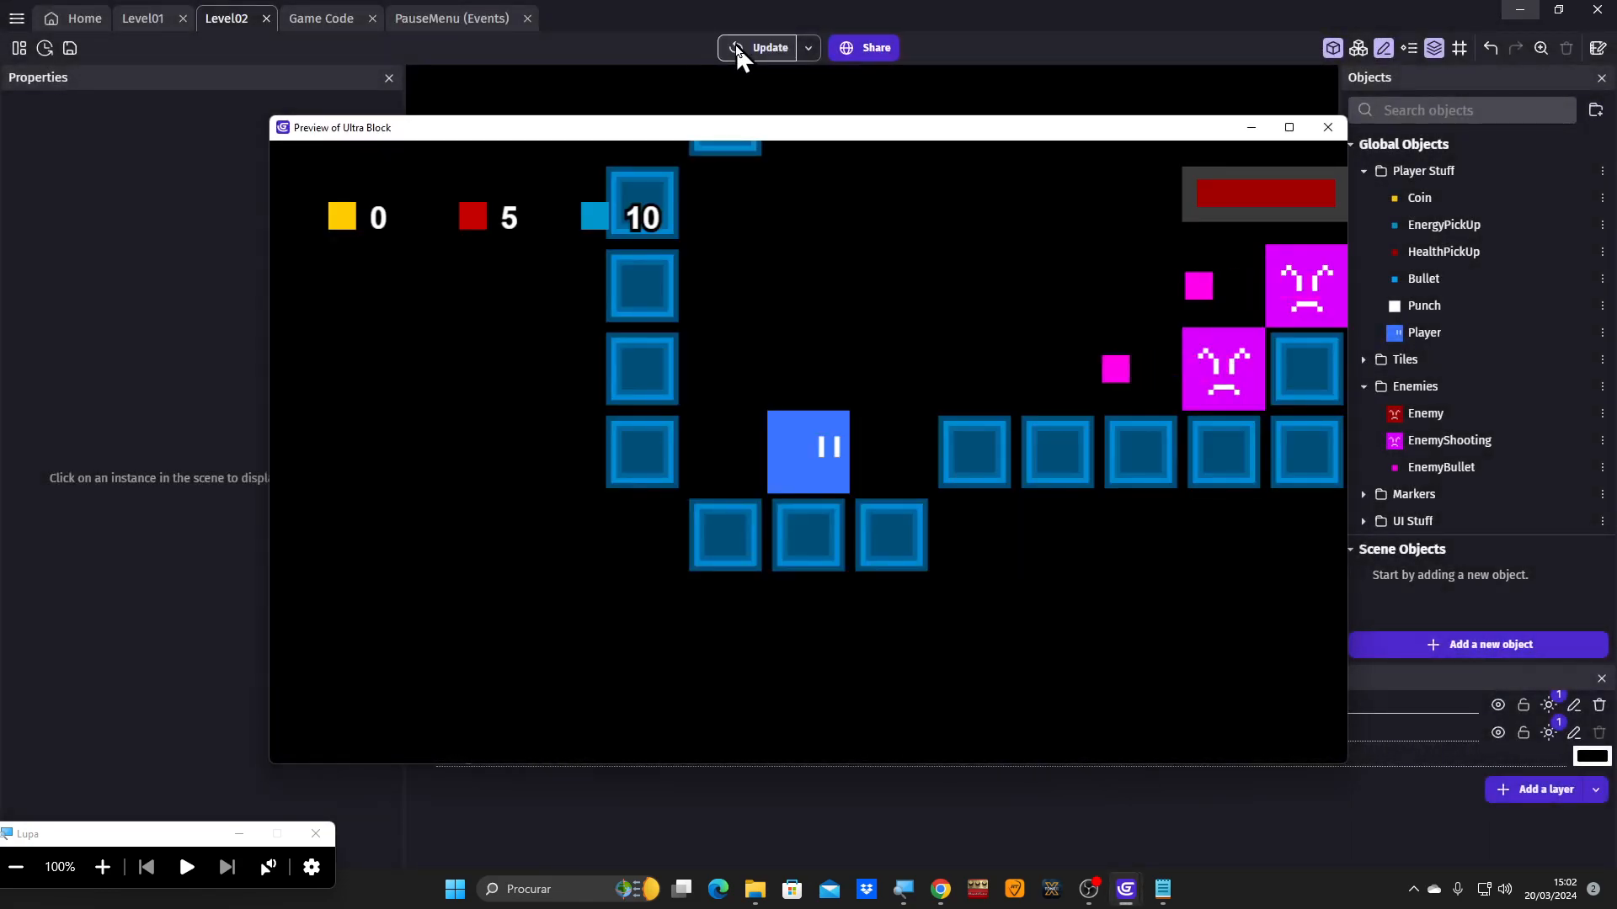
key(Right)
key(space)
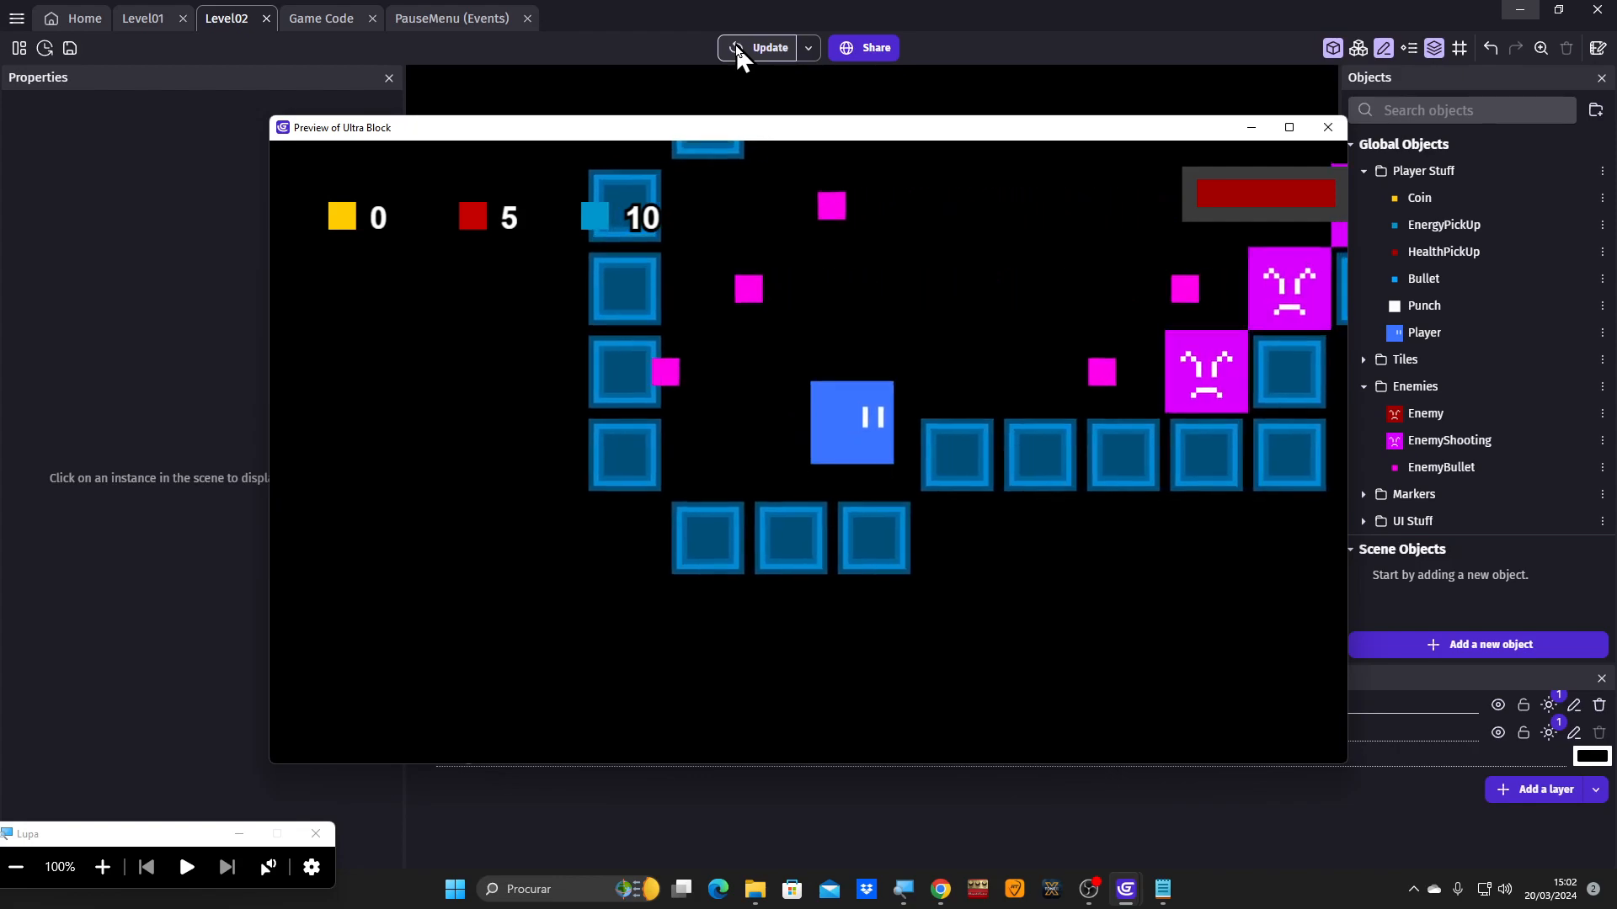
key(Left)
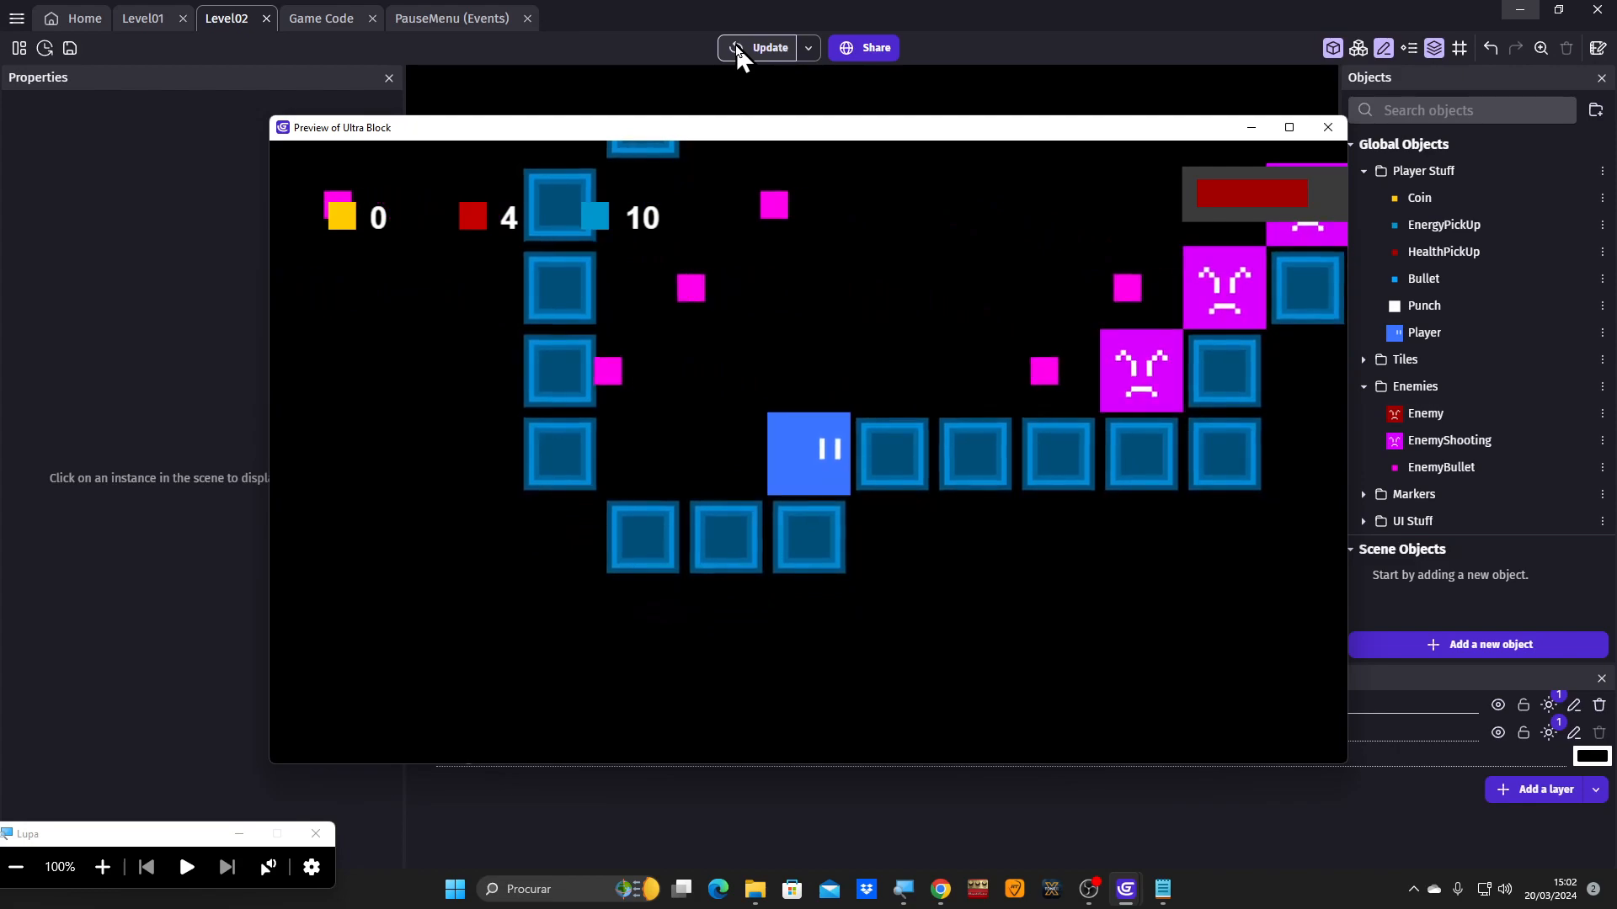
key(space)
key(Right)
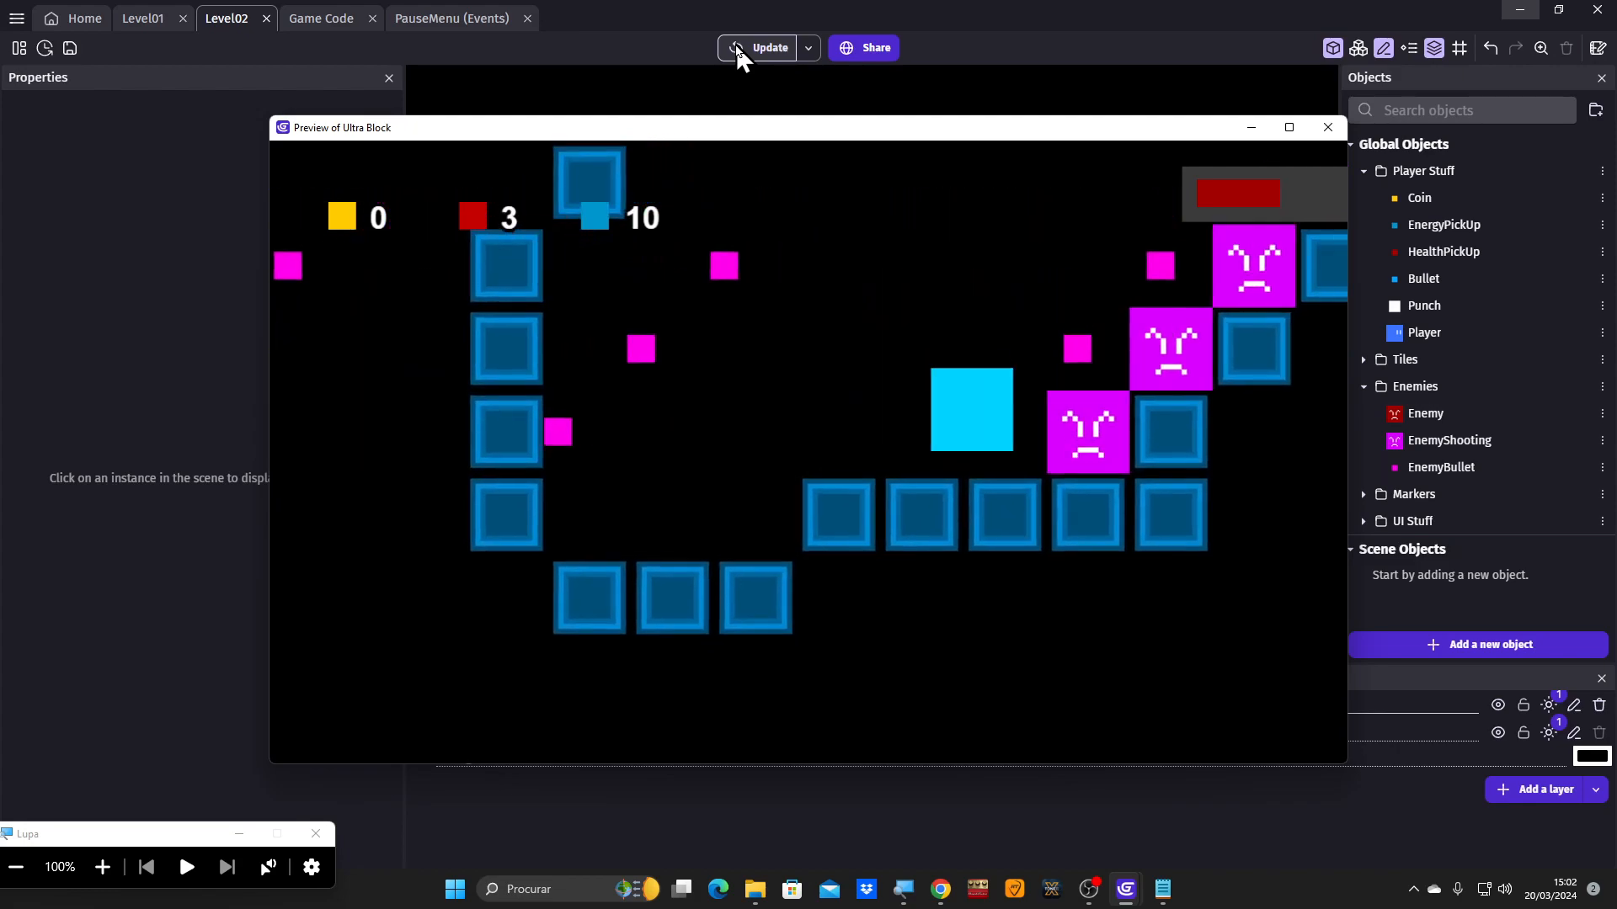
key(Left)
key(Right)
key(x)
key(x)
key(Left)
key(Left)
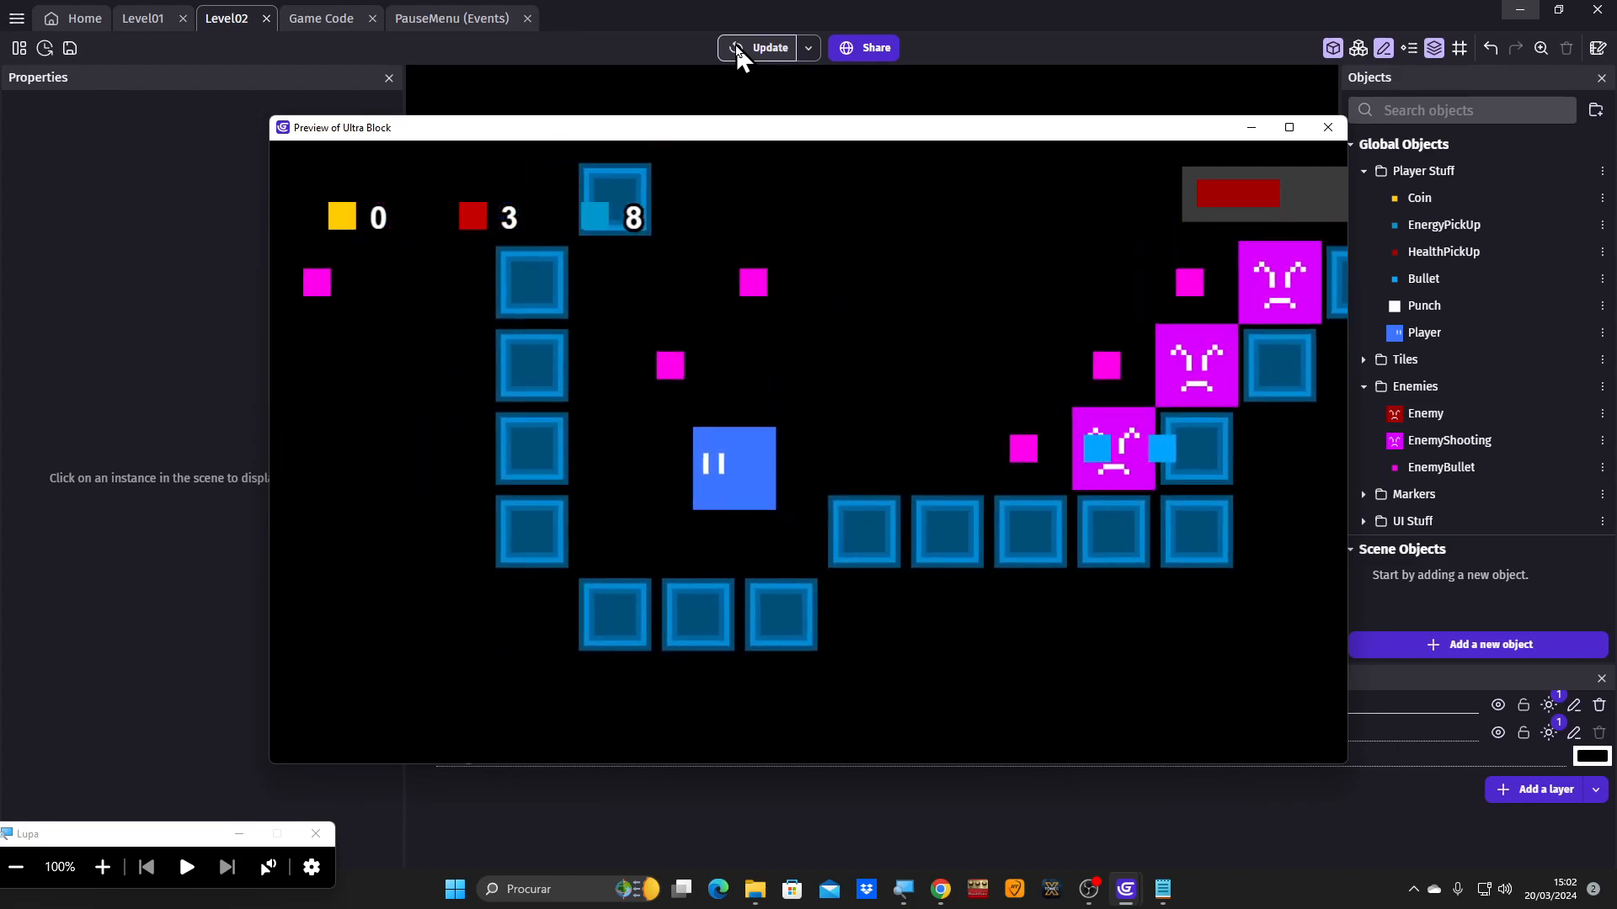
key(Right)
key(space)
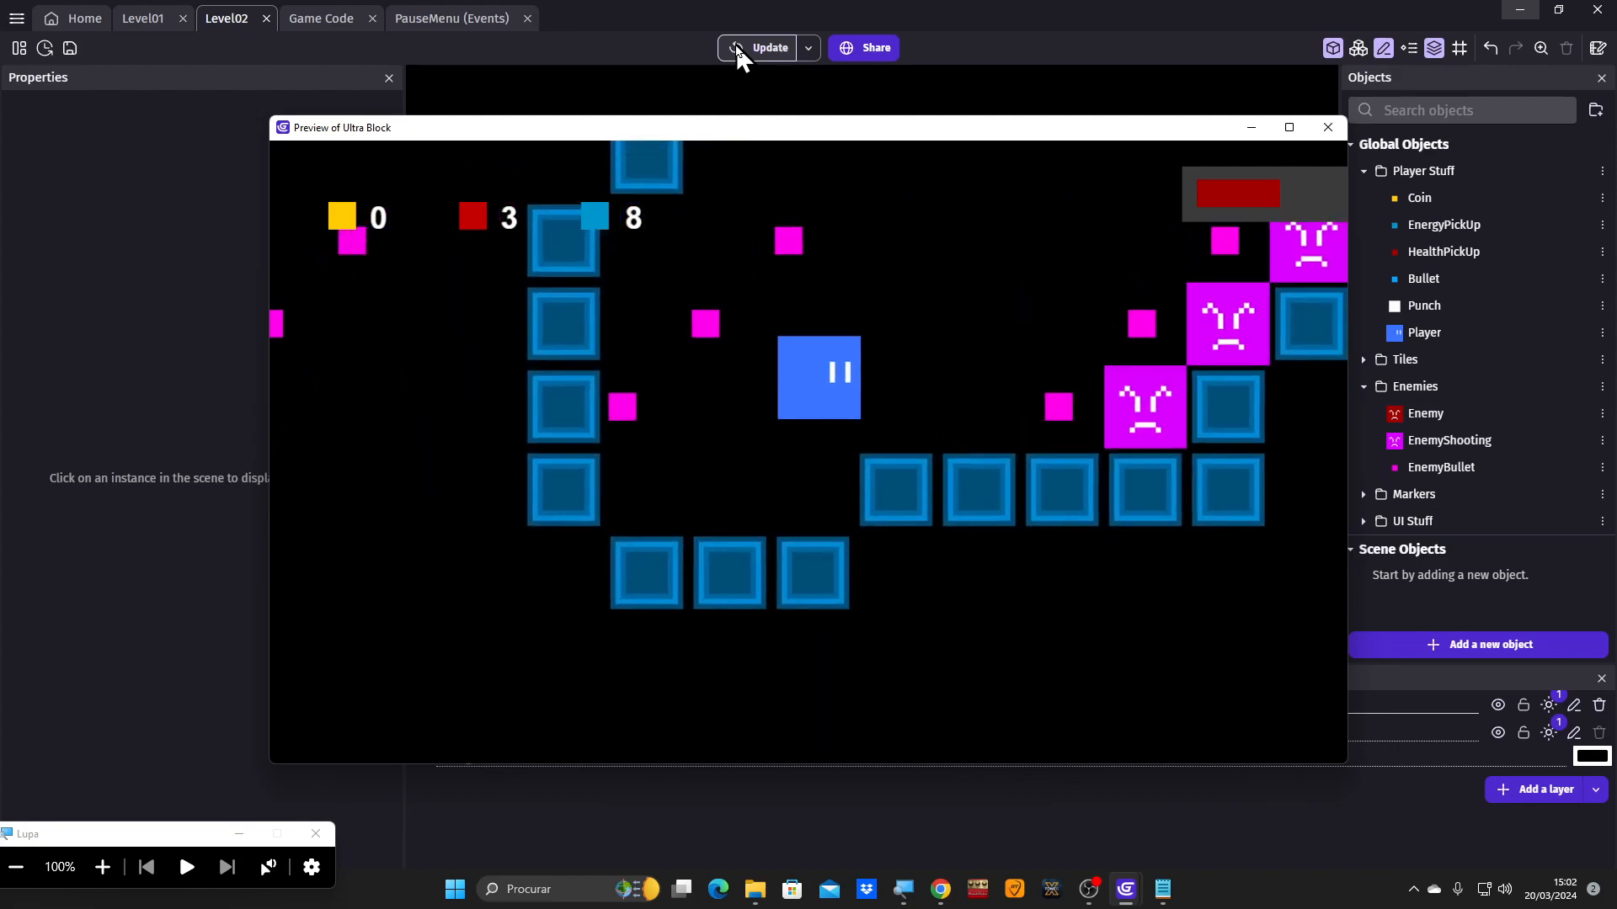
key(Right)
key(space)
key(Right)
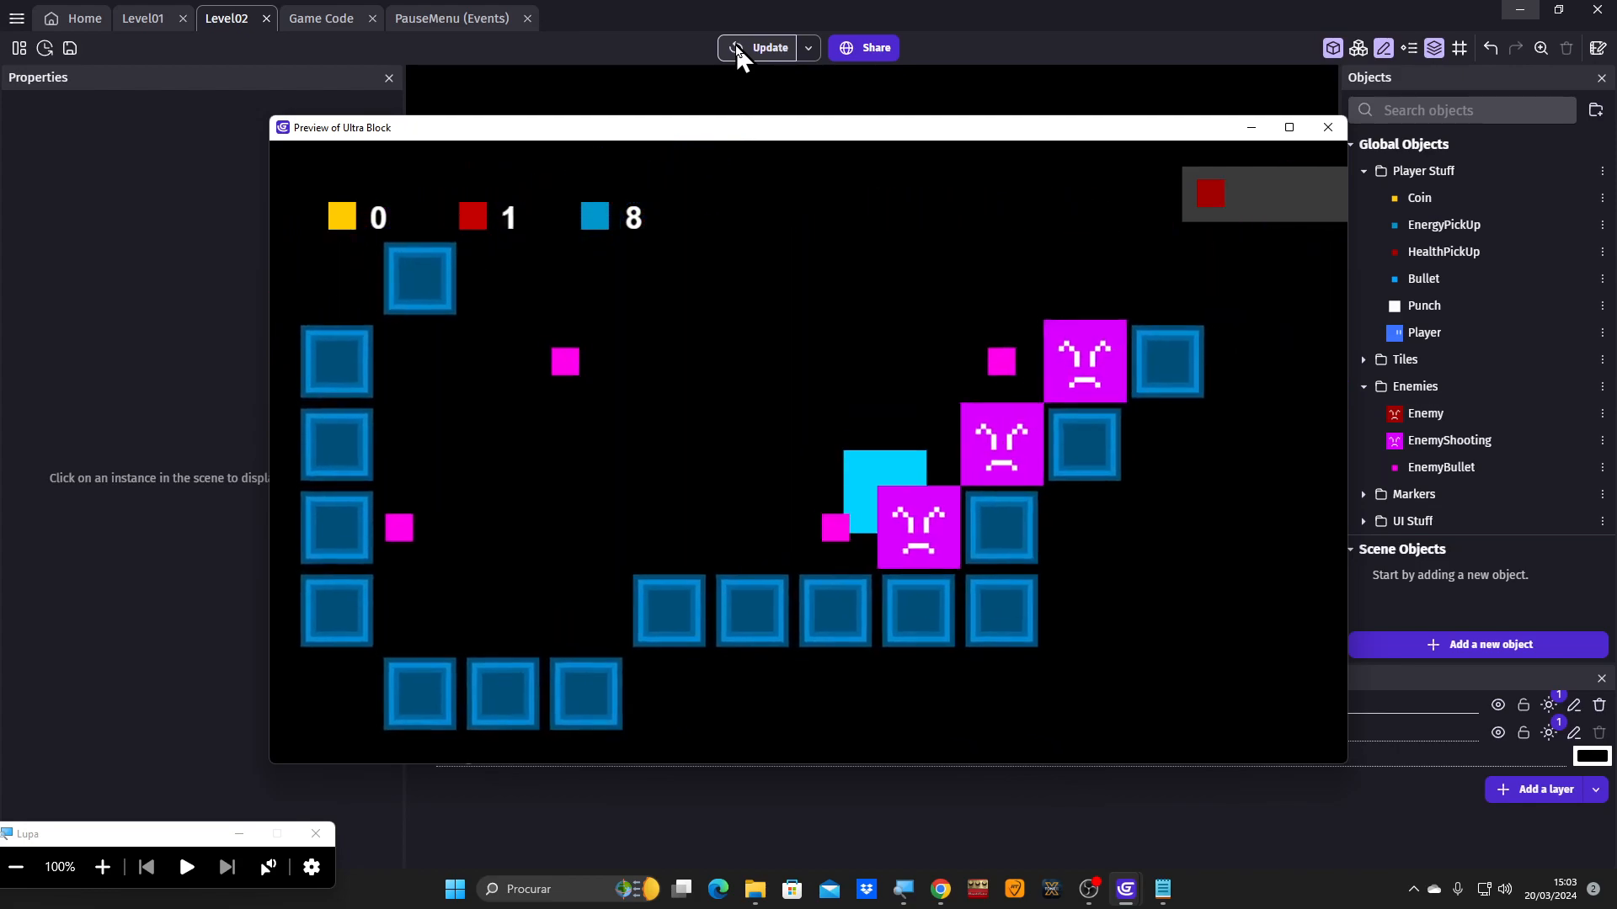
key(Left)
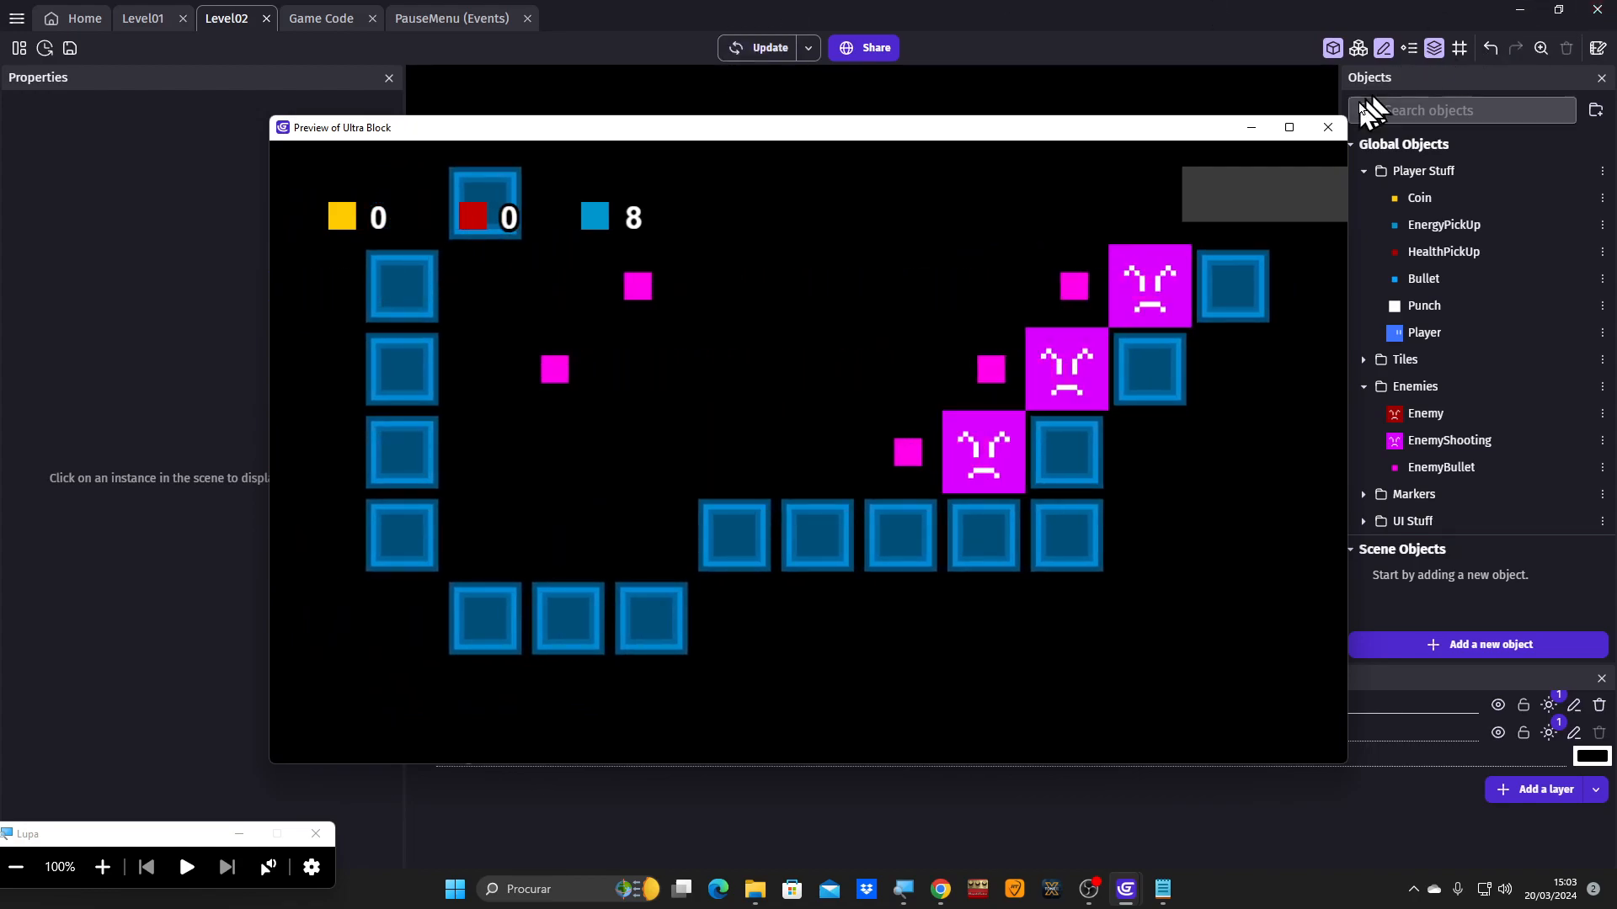
click(1328, 127)
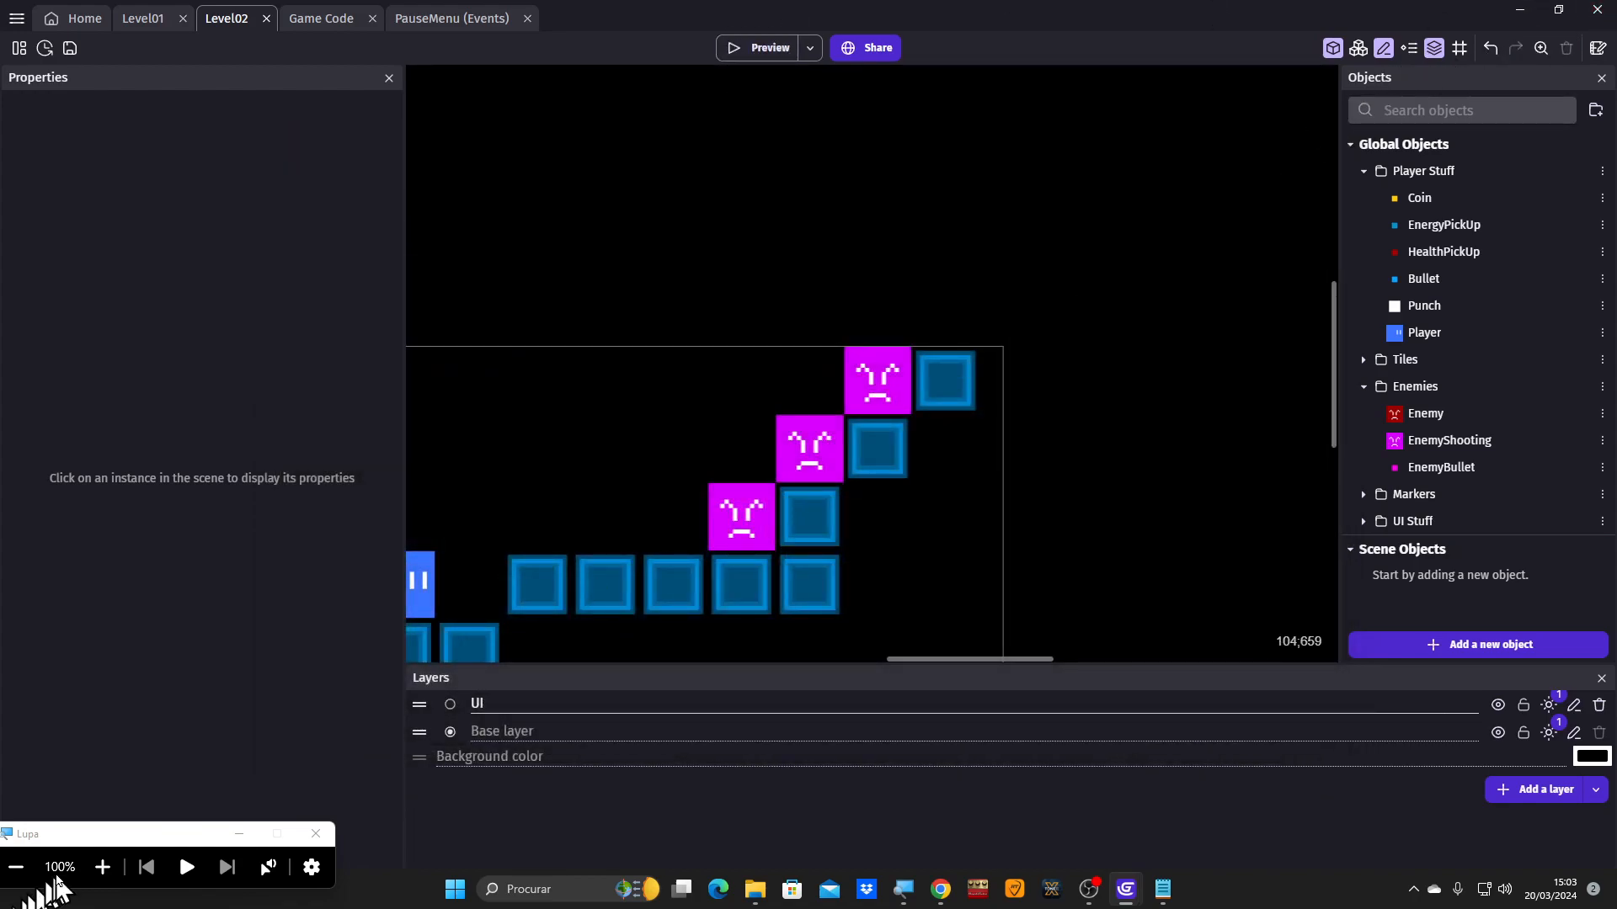
Examine the Enemy (Purple) Basic shooting events in the Game Code events.
click(102, 867)
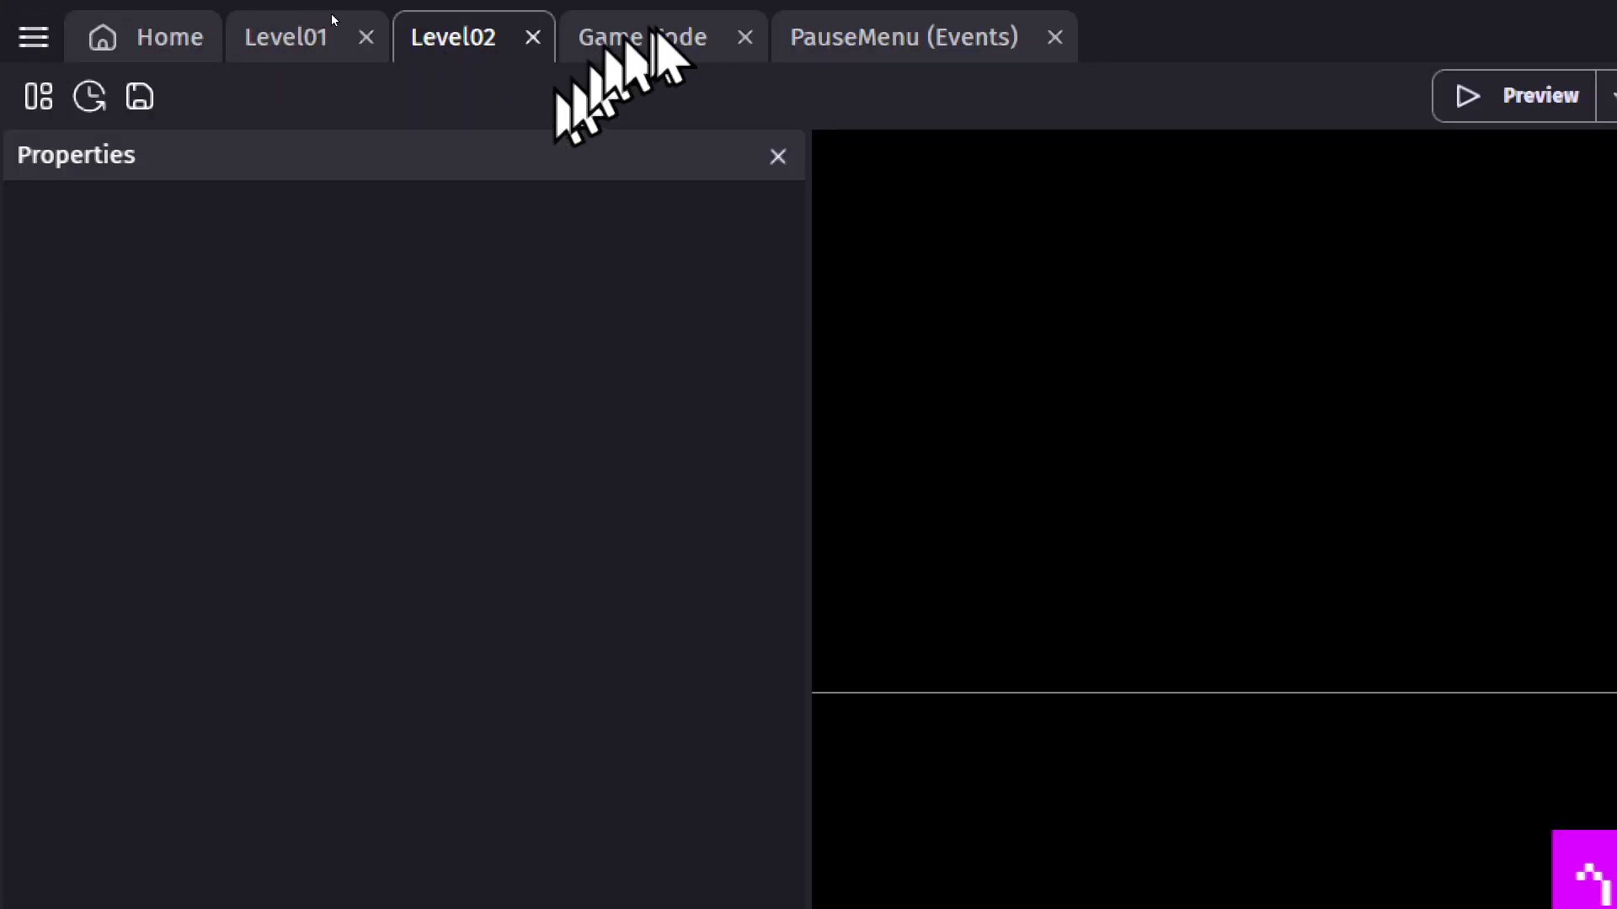
click(687, 35)
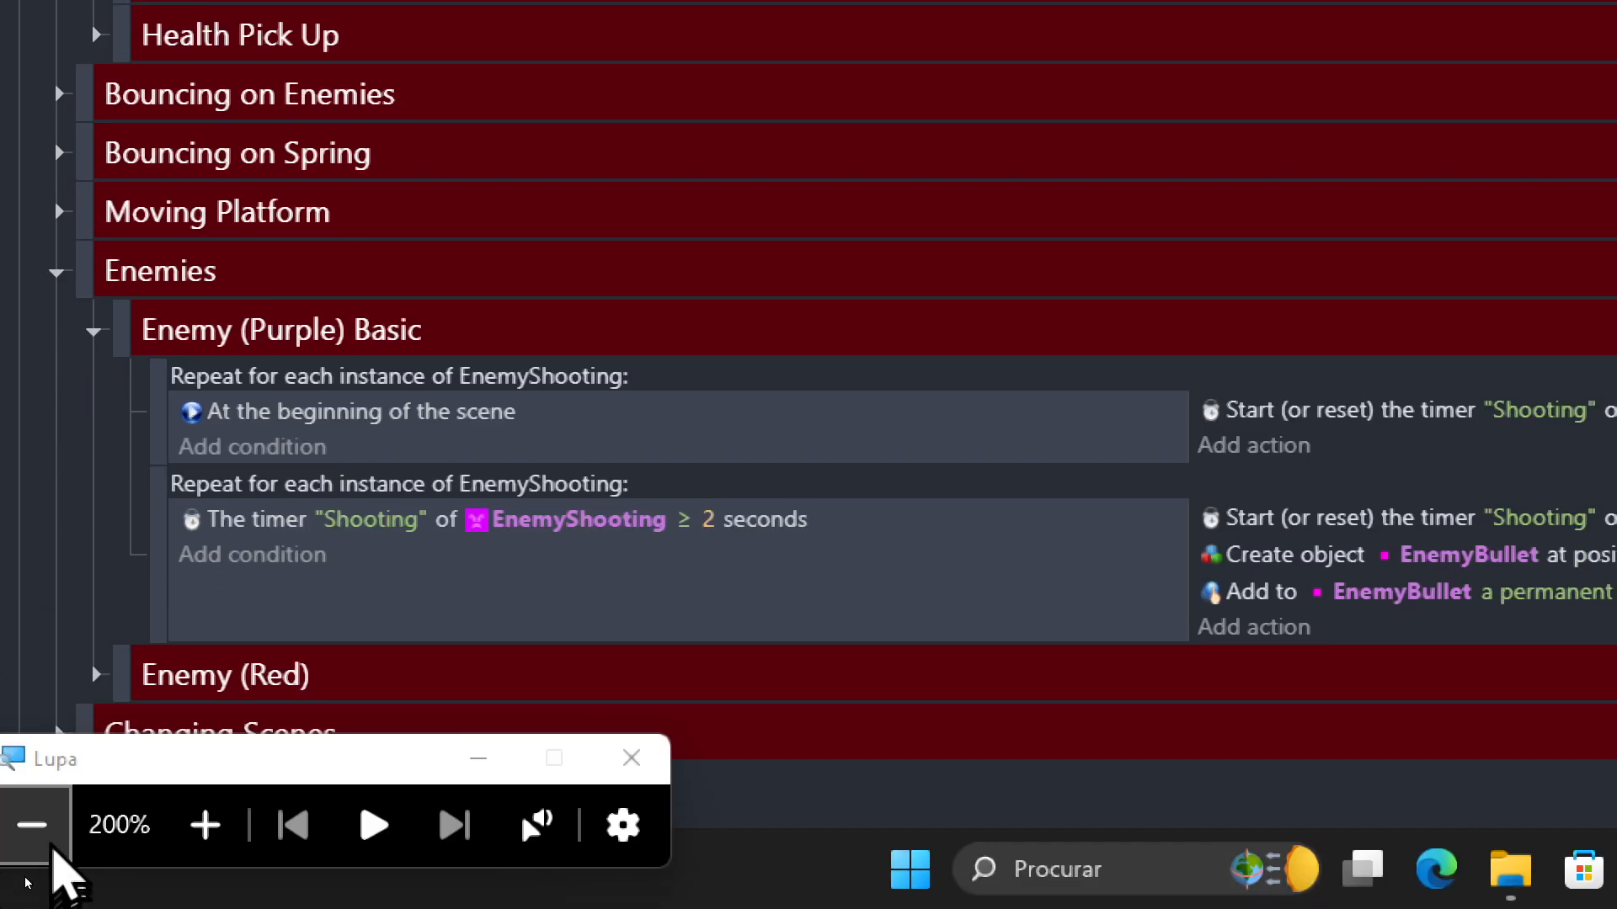
click(48, 846)
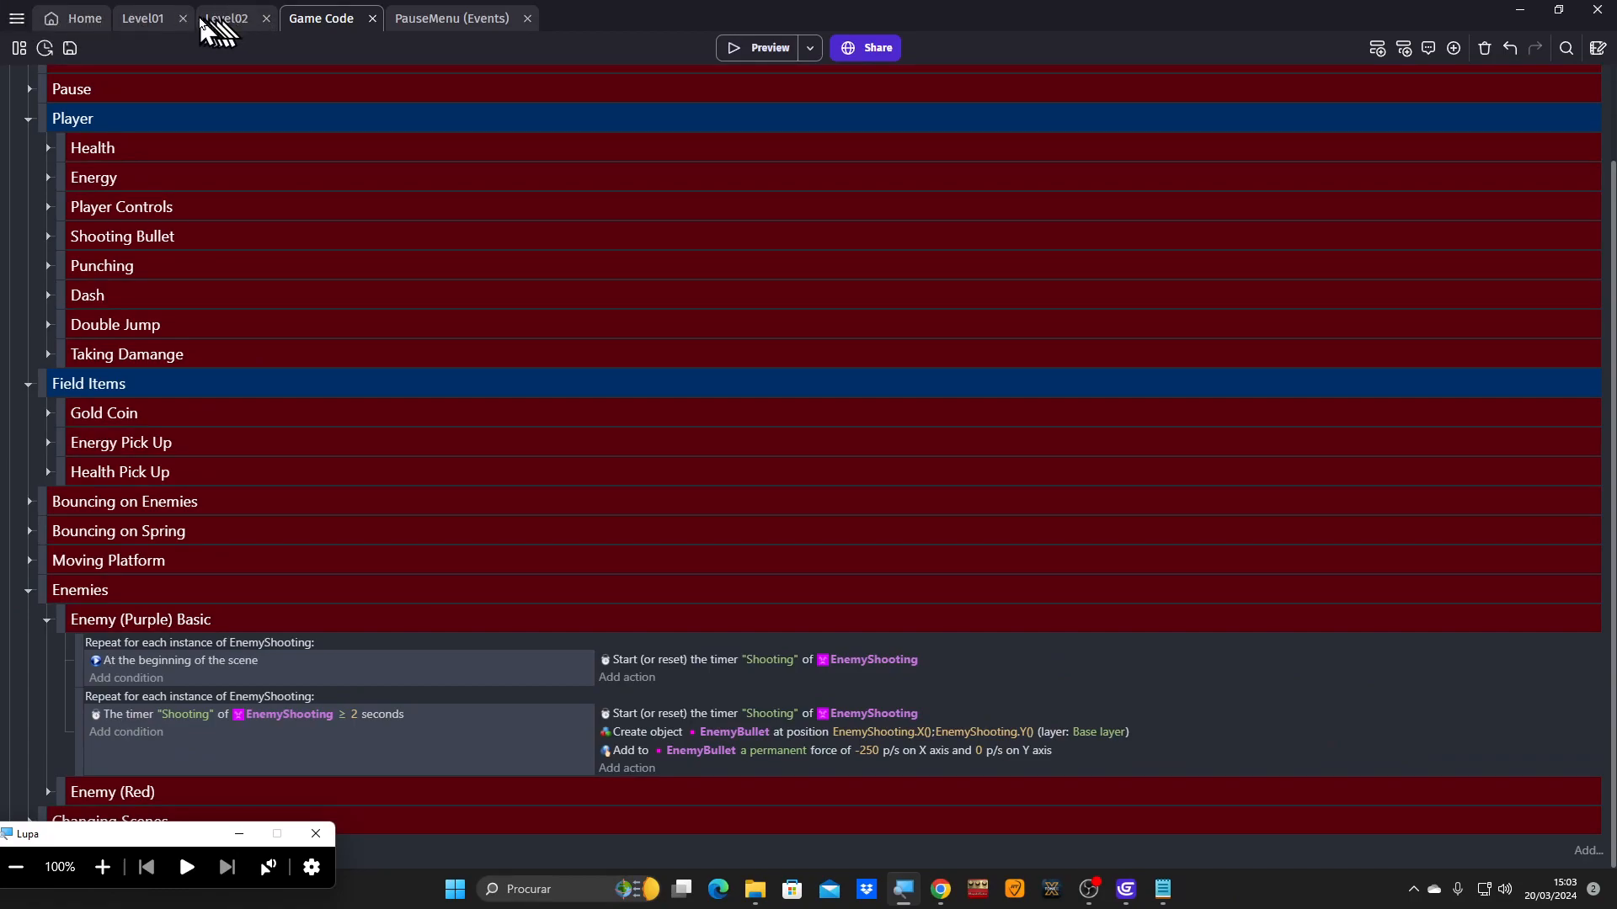
Create an object group named Enemies in Level01 and set it as a global group.
click(137, 18)
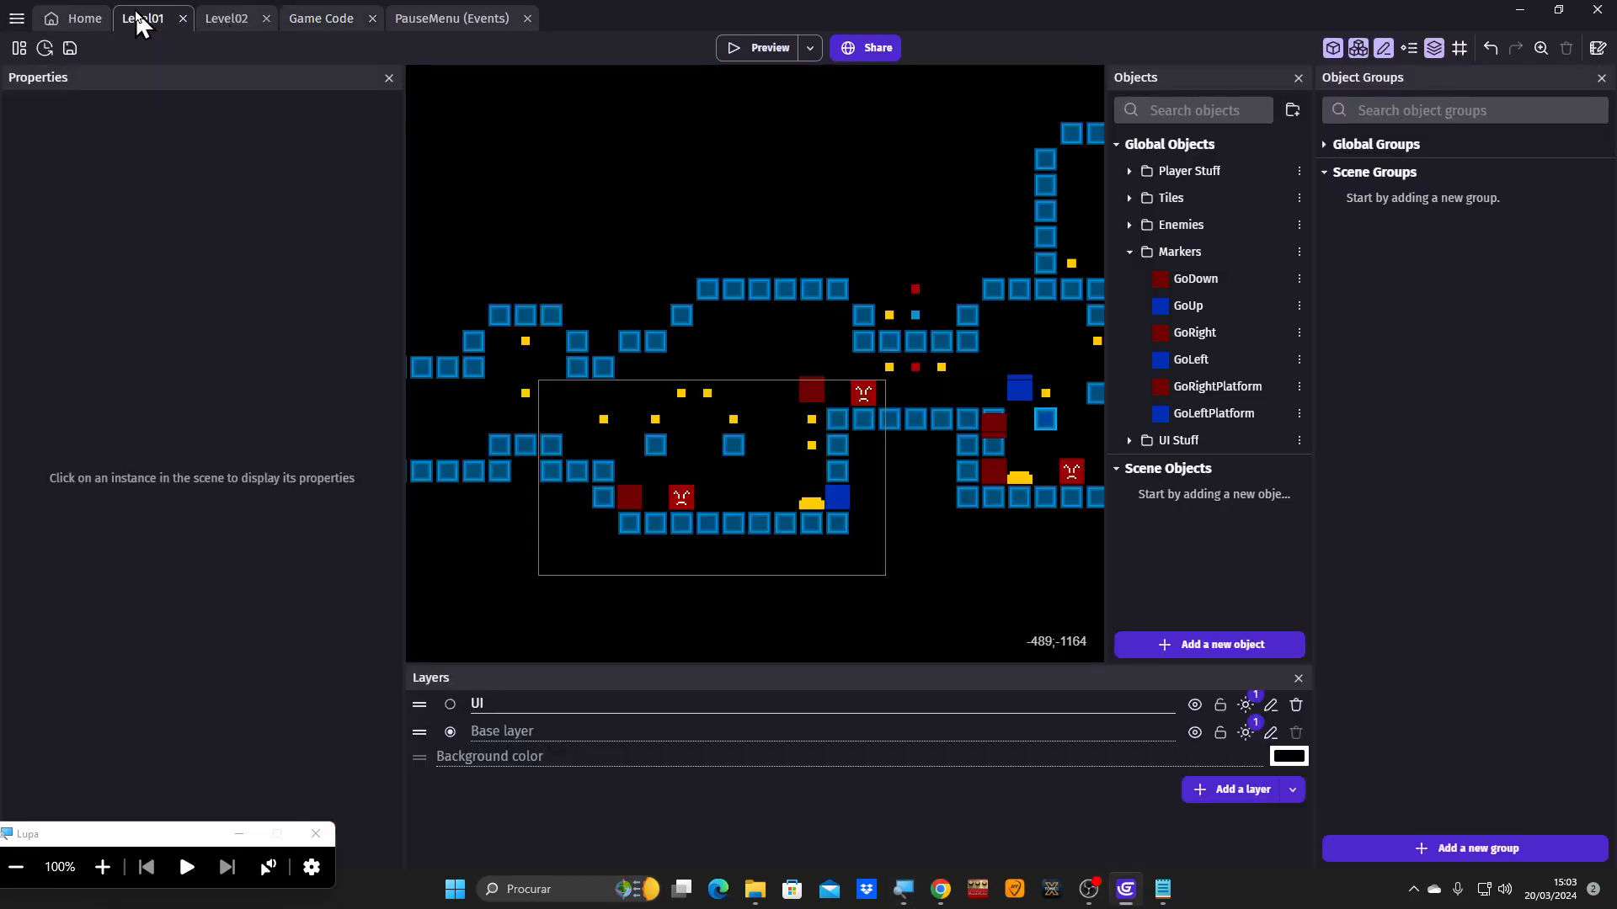
click(101, 867)
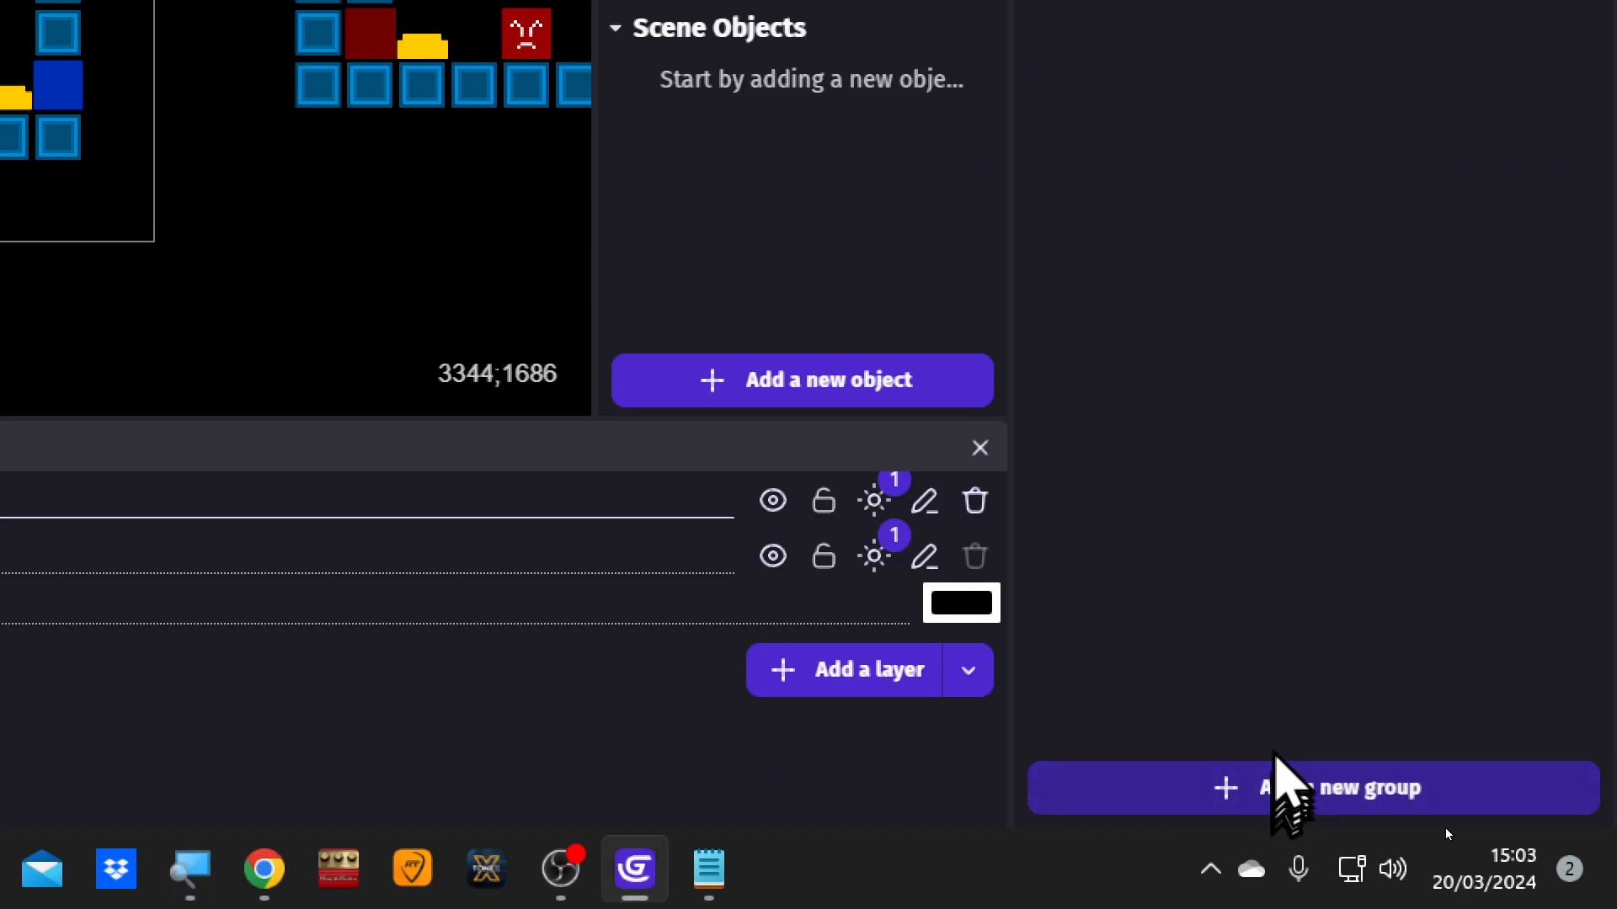
click(1273, 787)
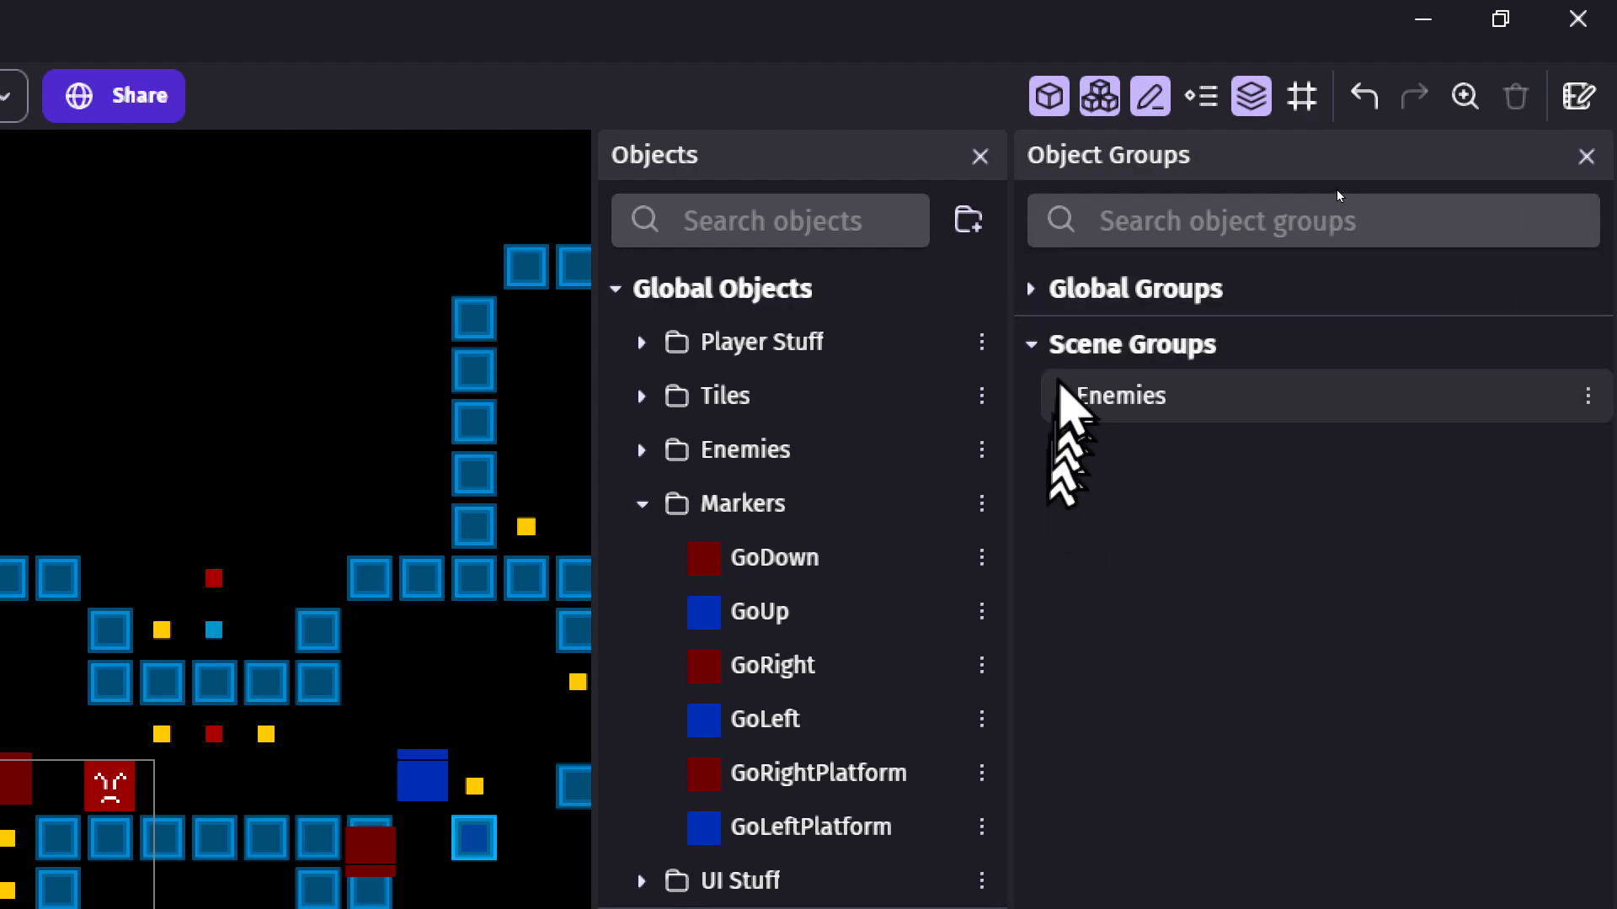
click(1030, 289)
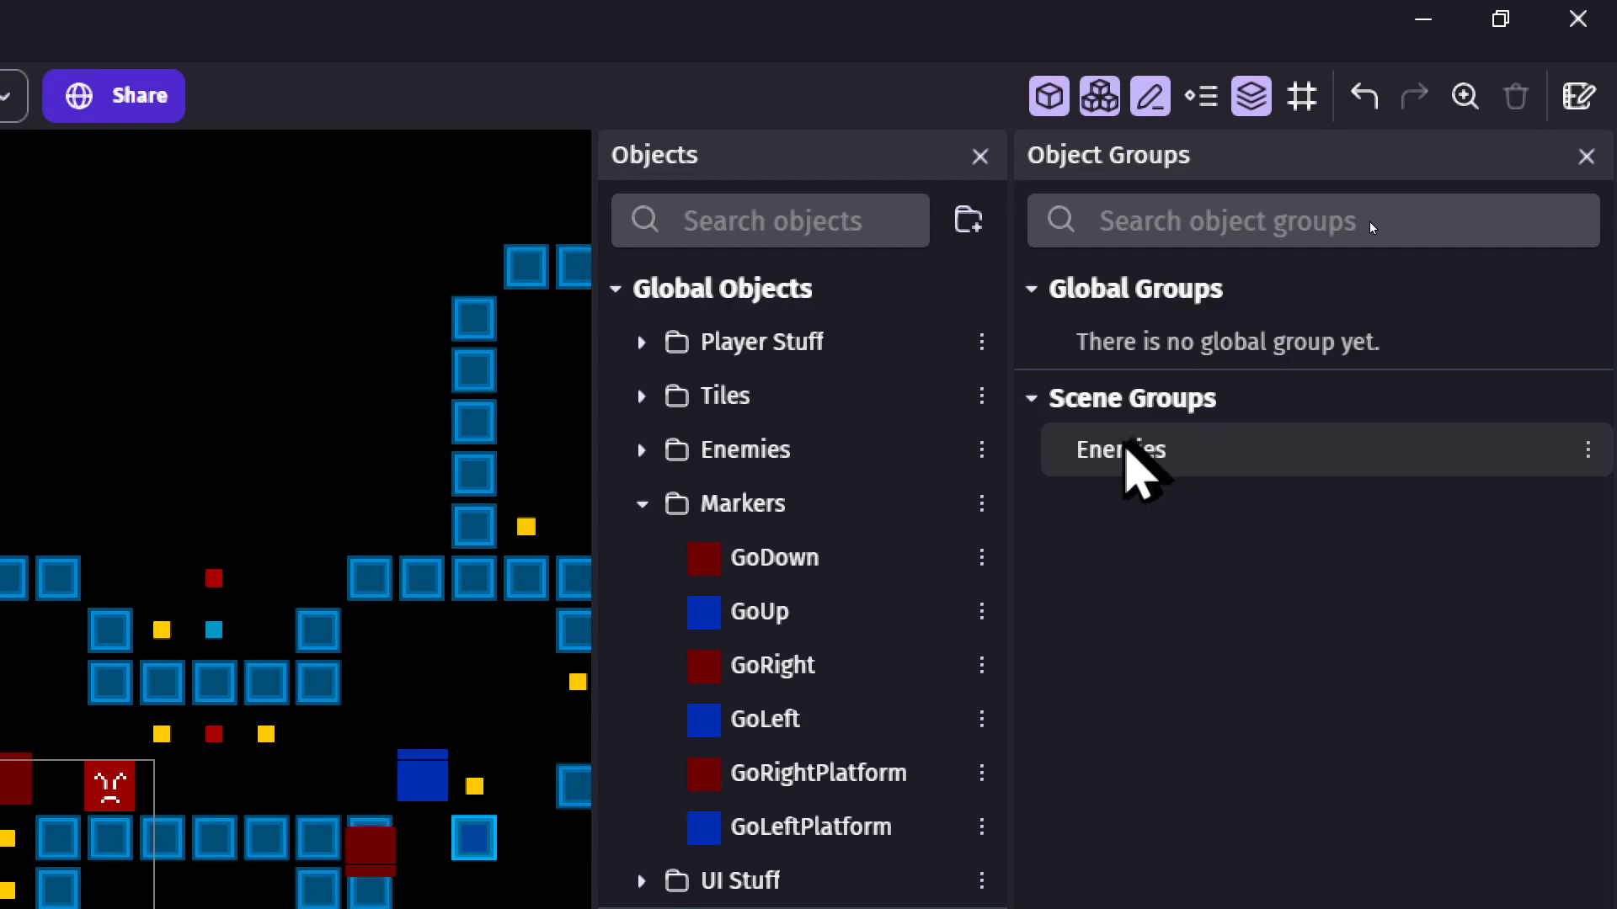
drag(1126, 446, 1128, 328)
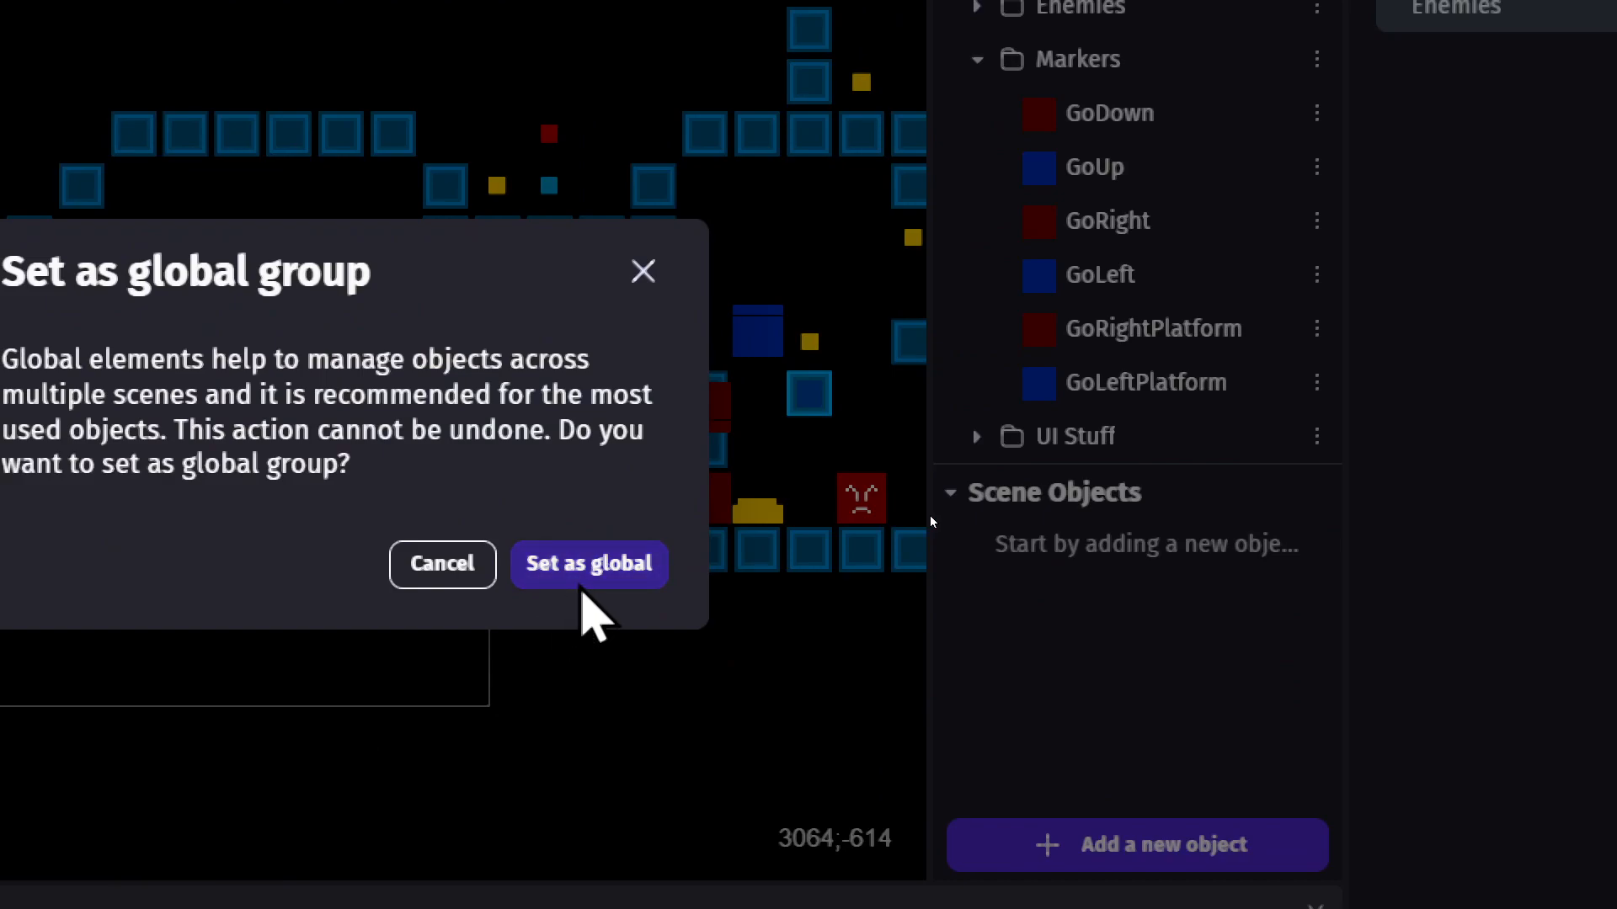
click(583, 564)
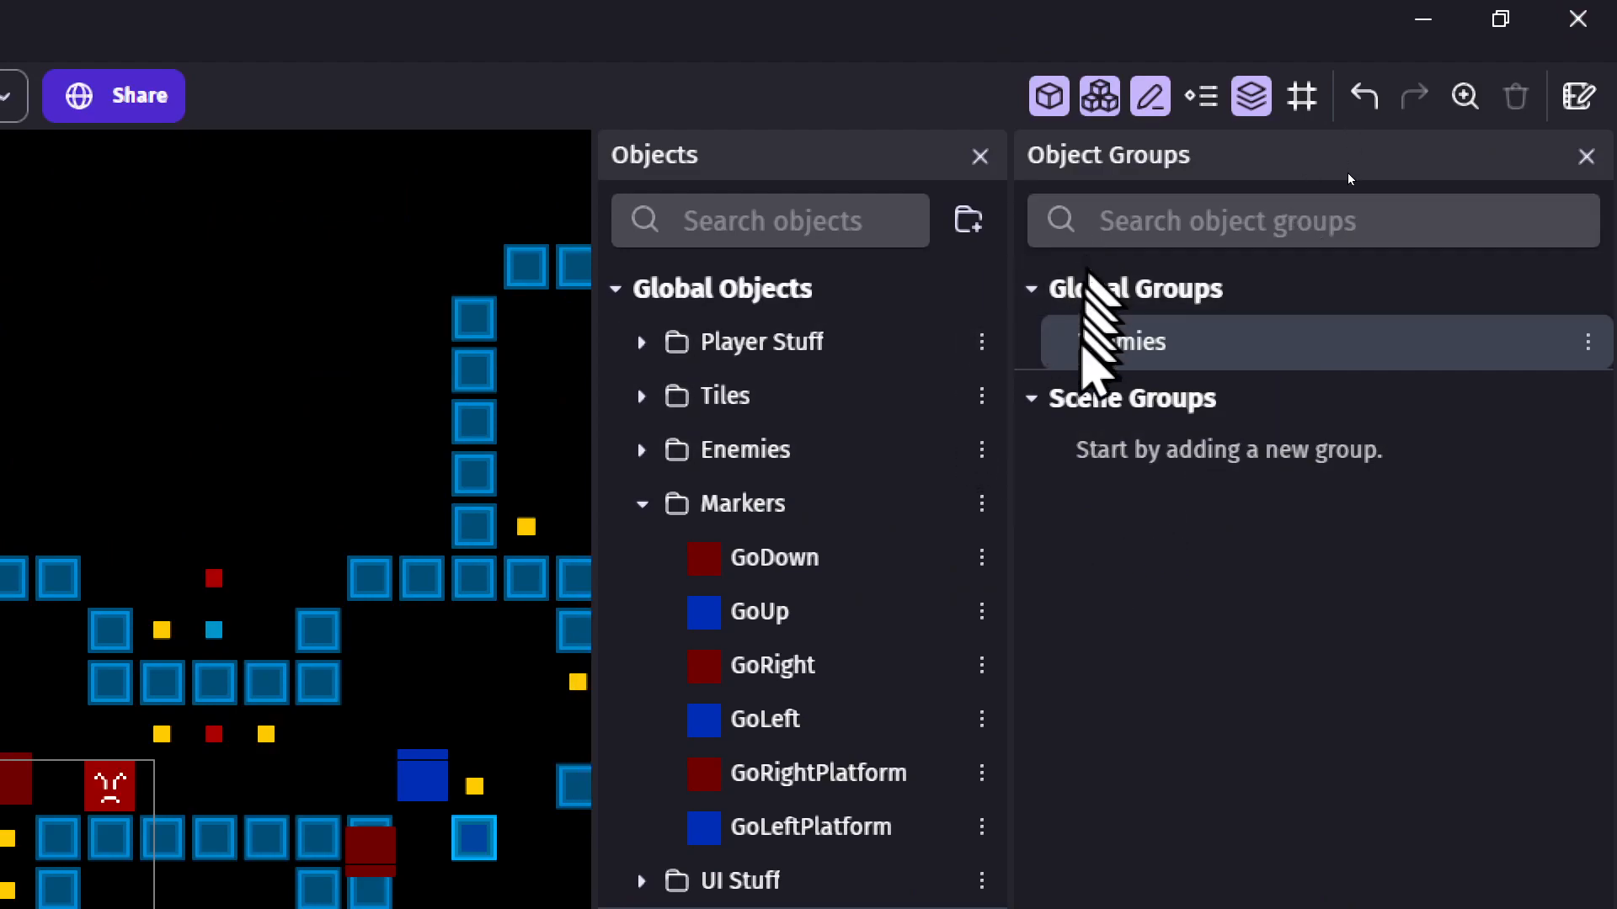
Add the Enemy and EnemyShooting objects to the global Enemies group and apply the change.
click(1110, 357)
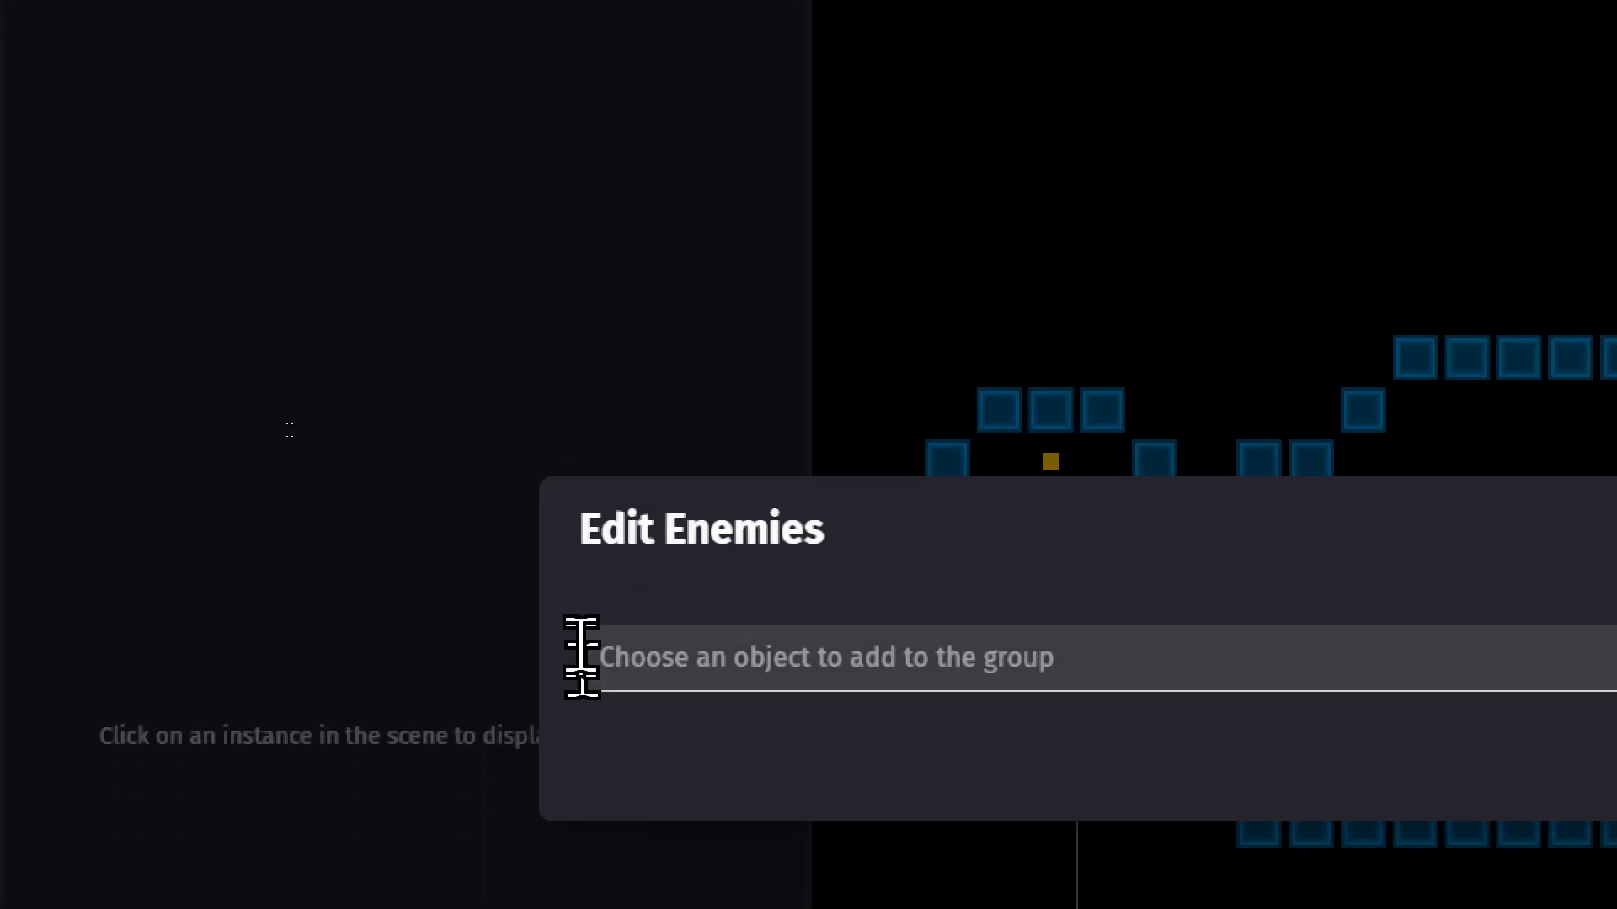
click(629, 657)
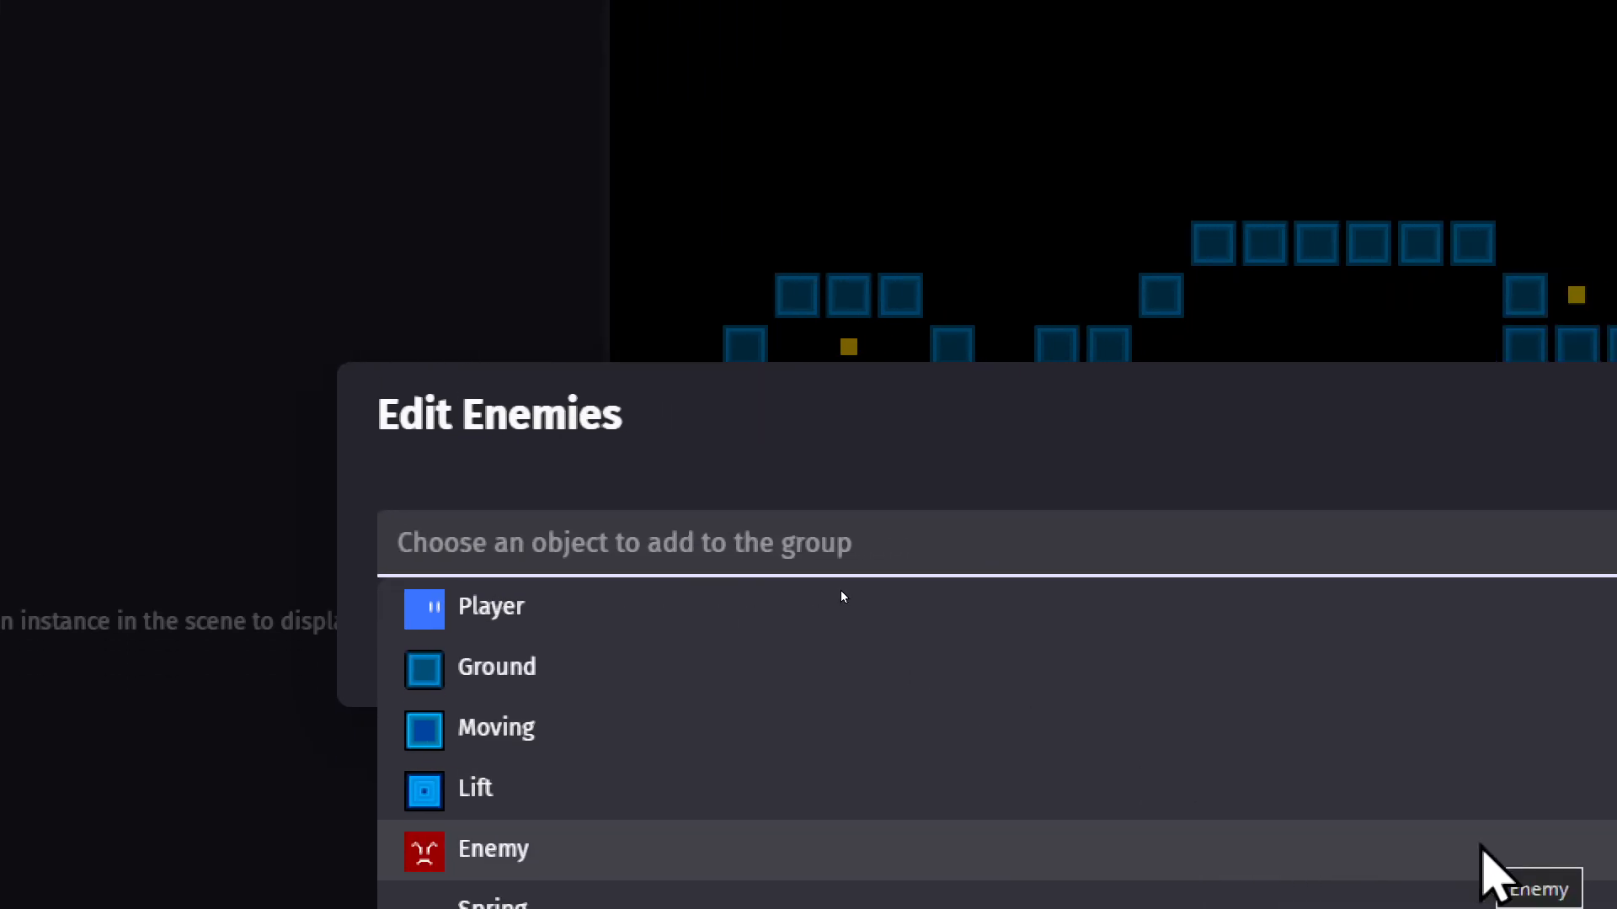
text(Enemy)
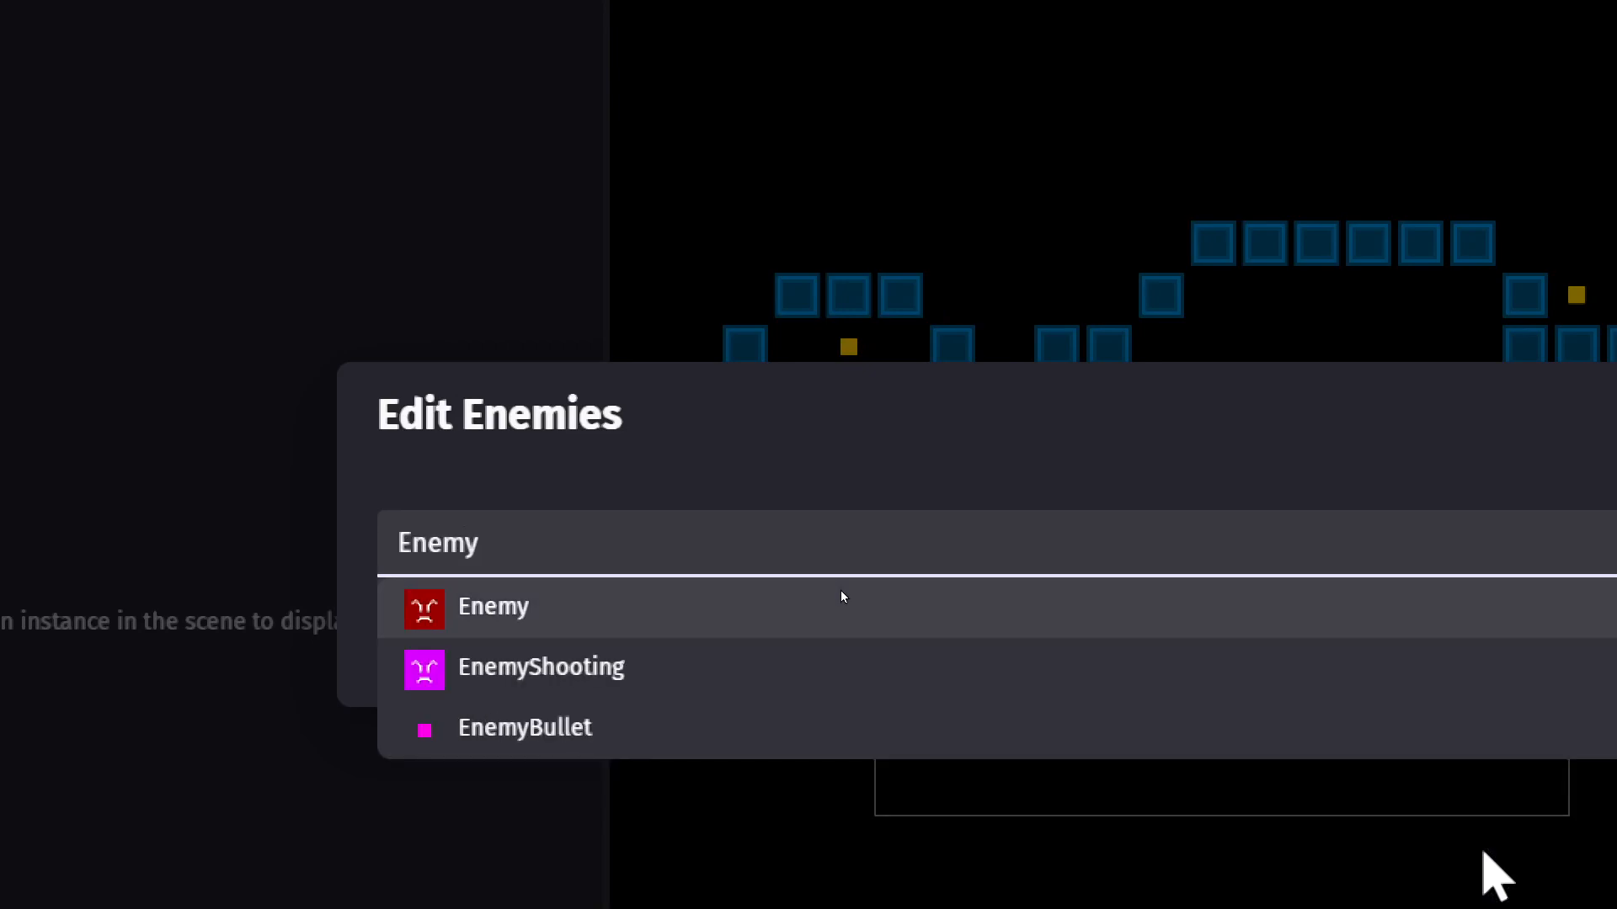
click(842, 596)
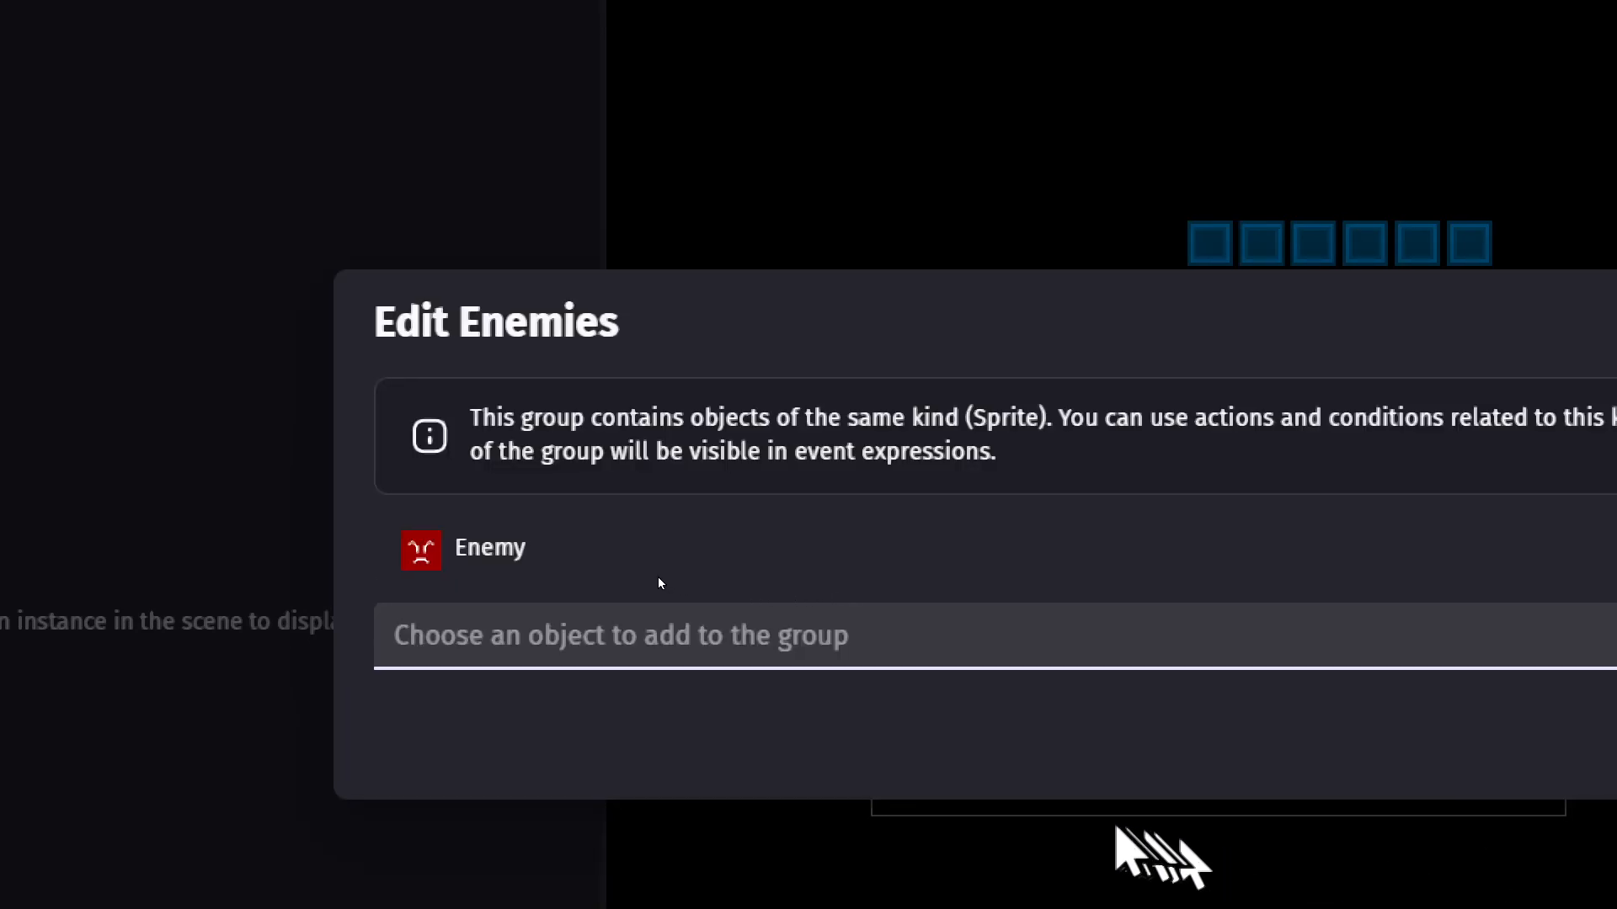
click(409, 526)
text(Ebe)
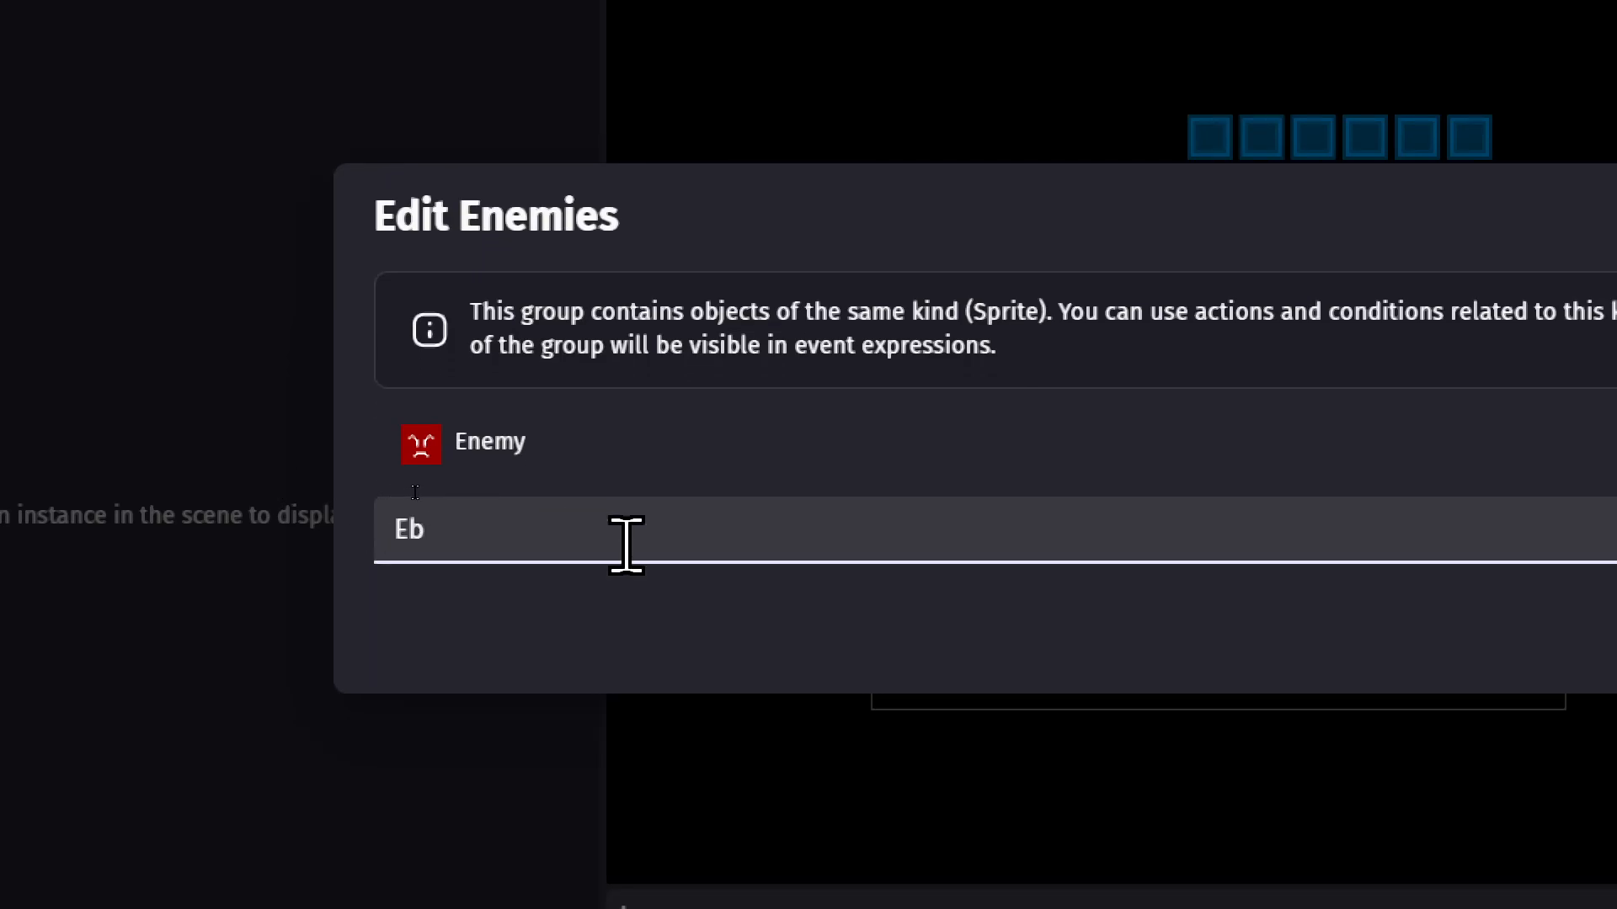
key(BackSpace)
text(nemy)
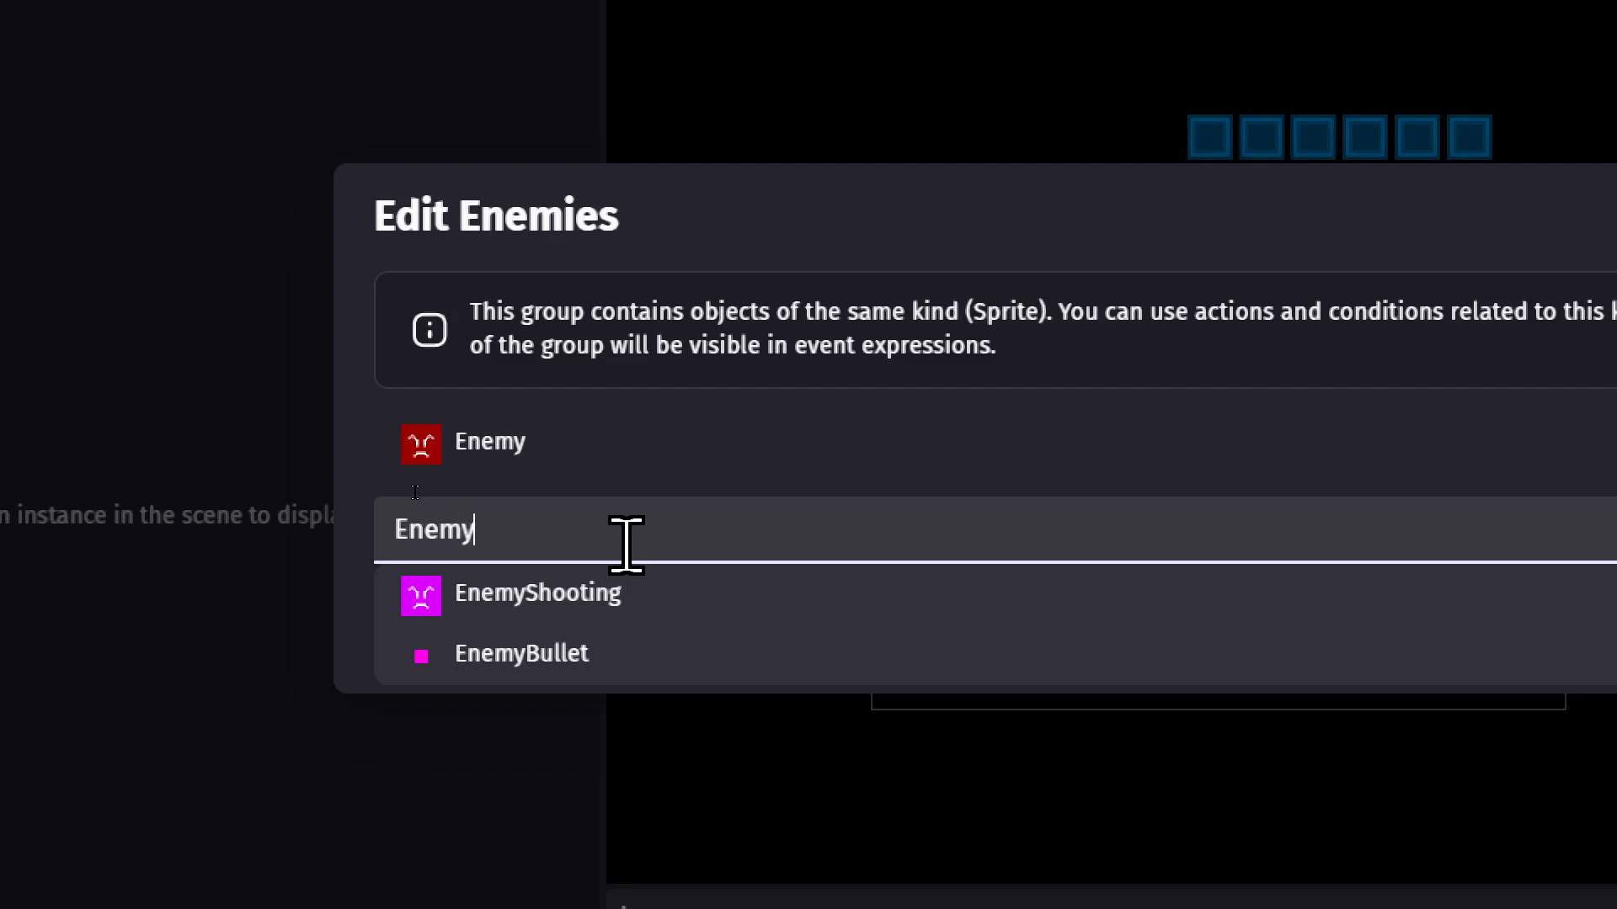
key(Down)
key(Return)
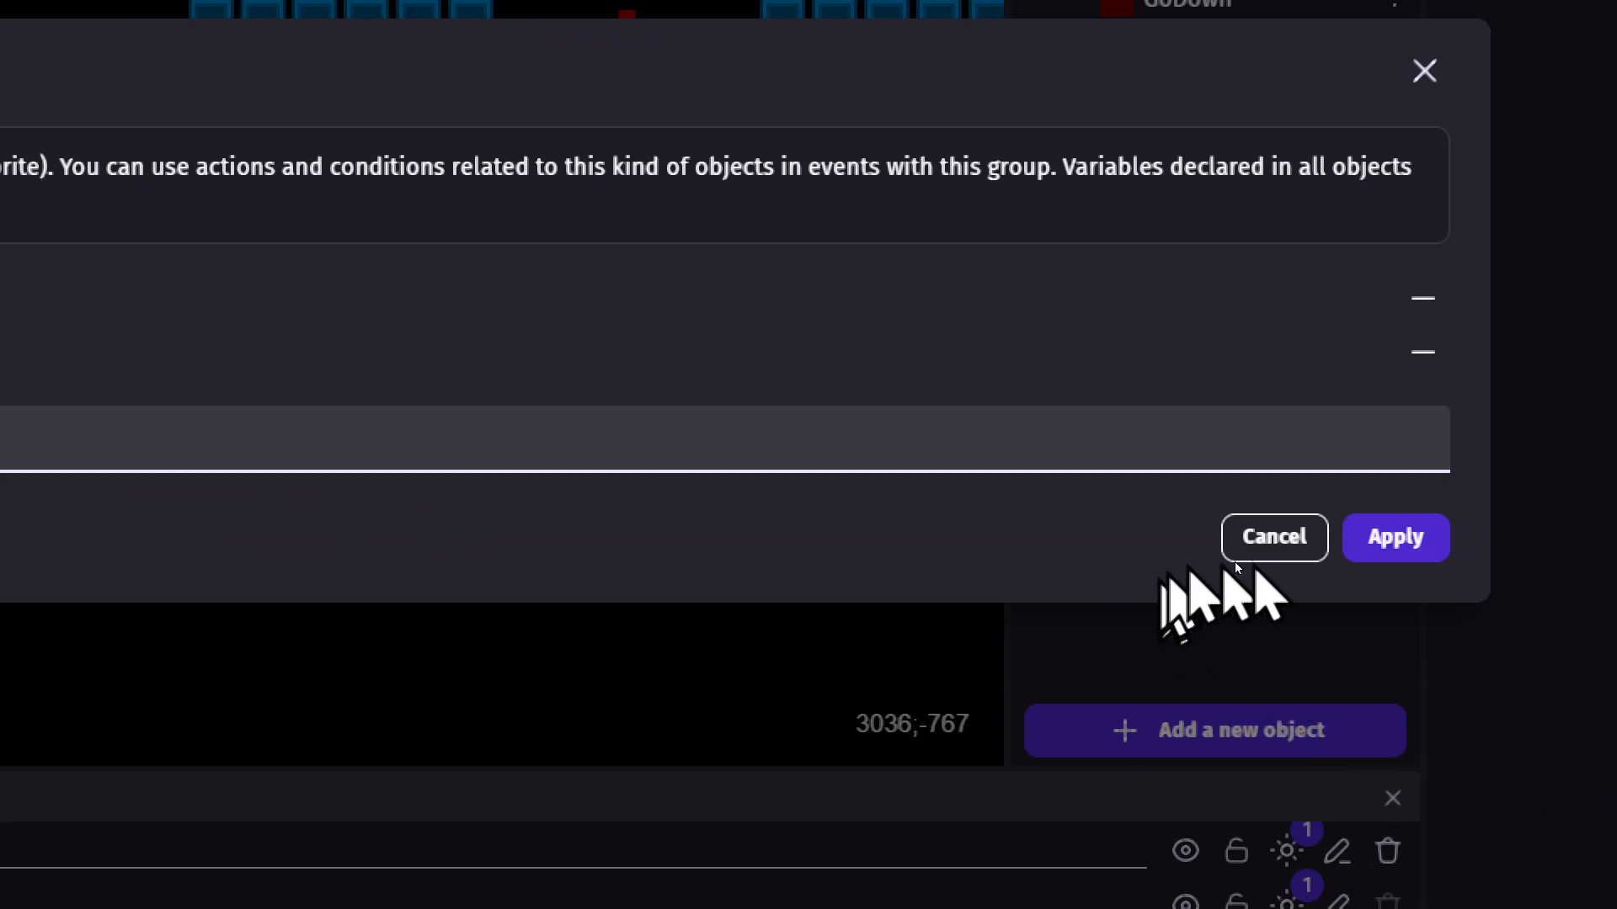
click(1395, 539)
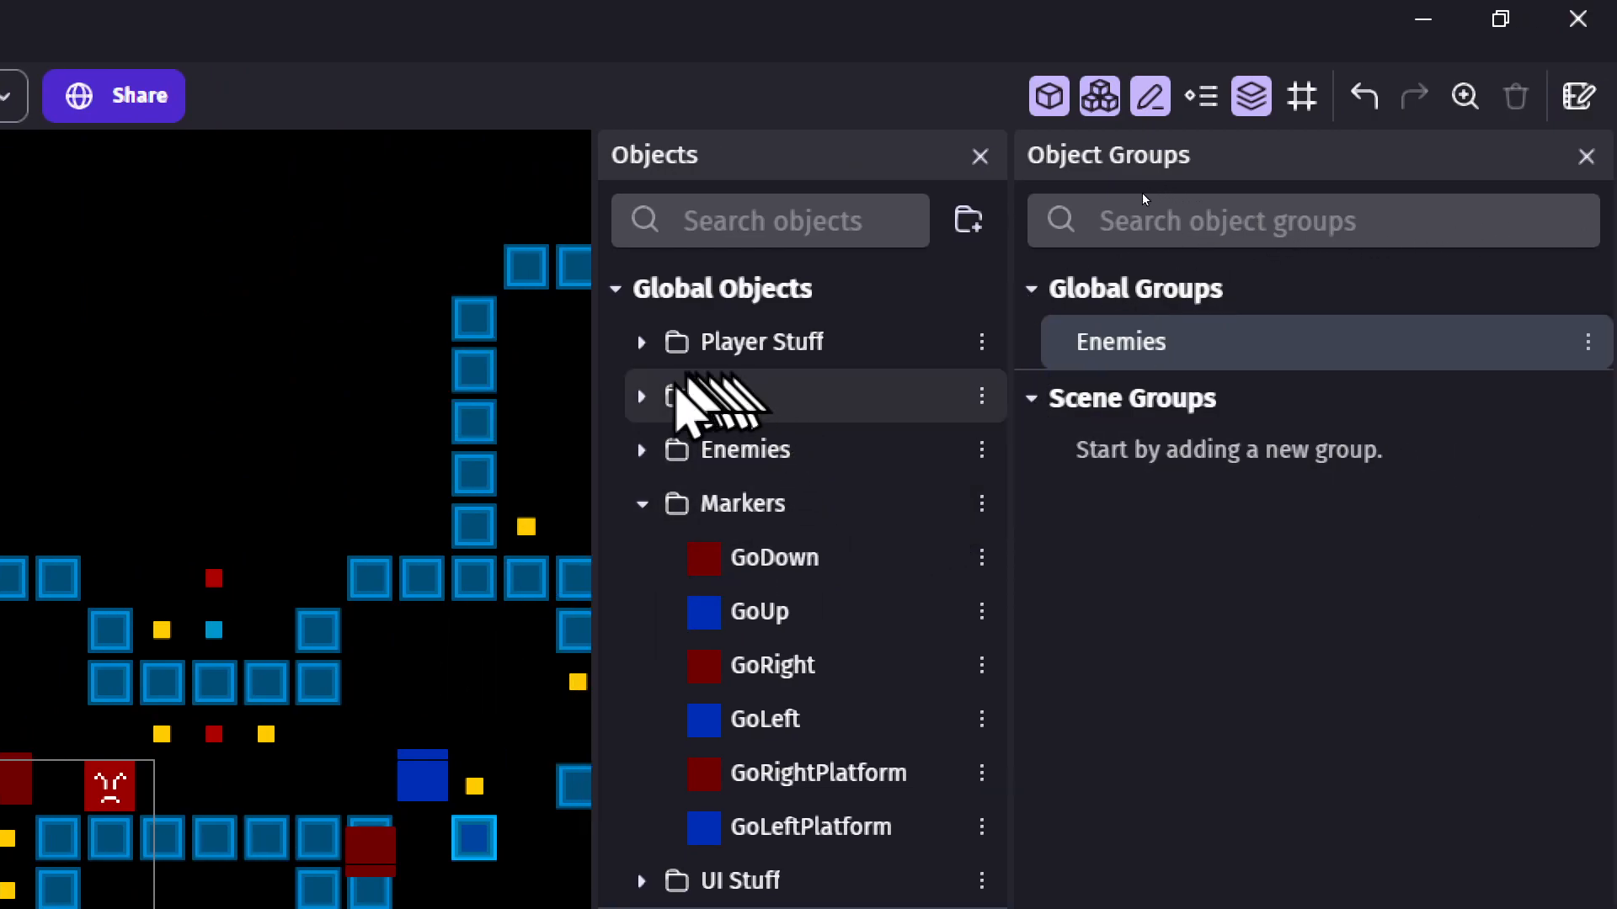
Rename the Enemy object as Red and the EnemyShooting object as Purple in the global Enemies folder.
click(640, 451)
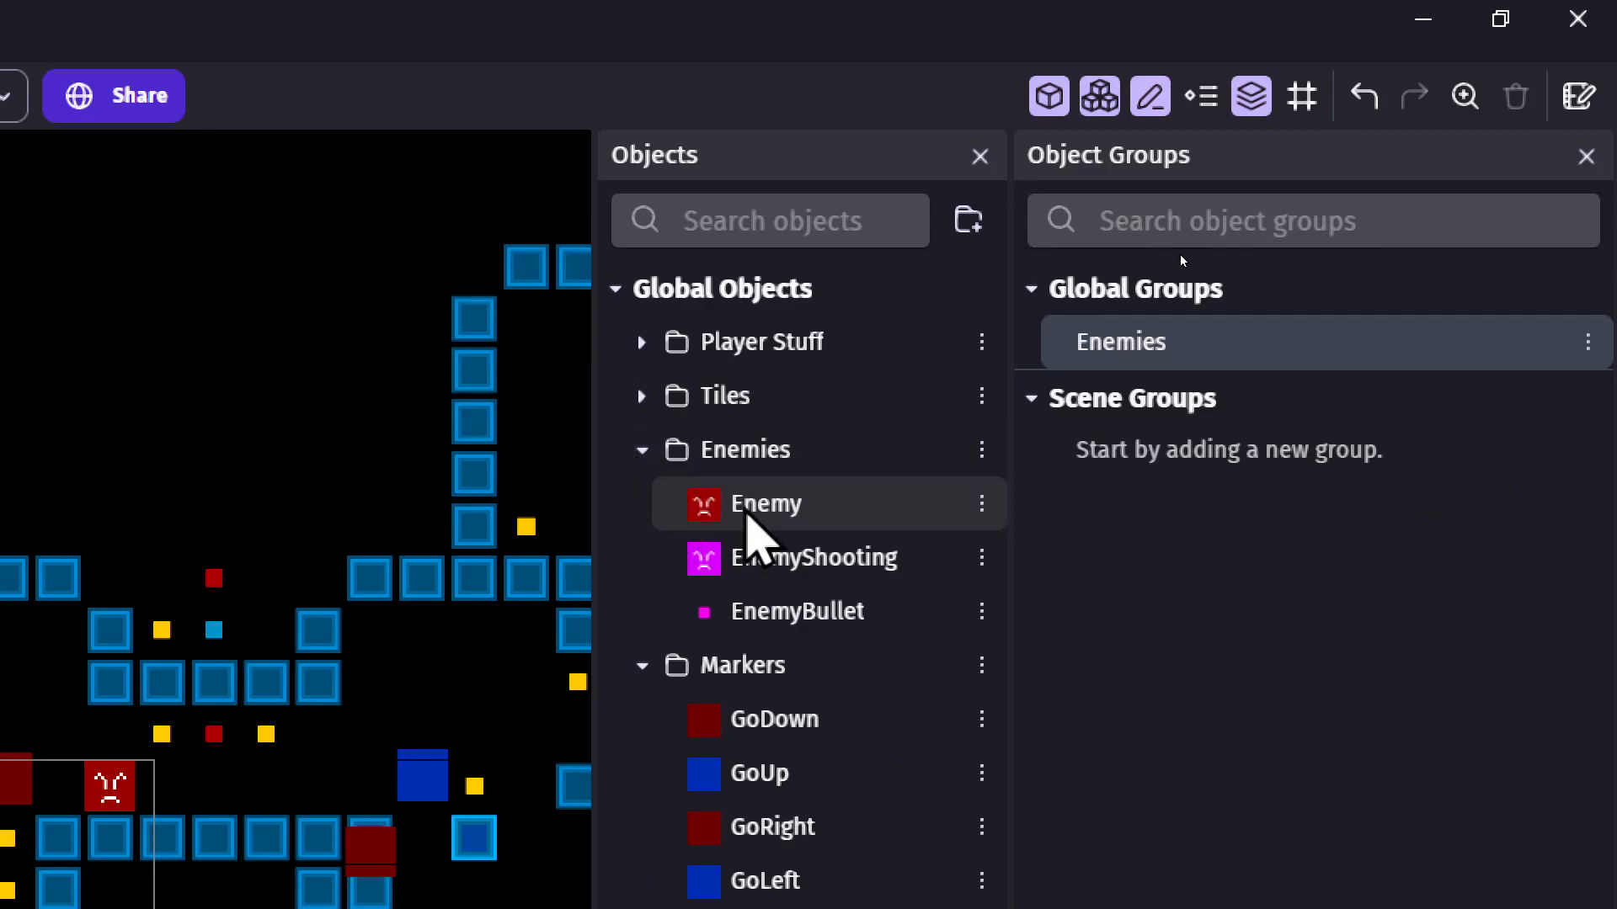
right_click(752, 526)
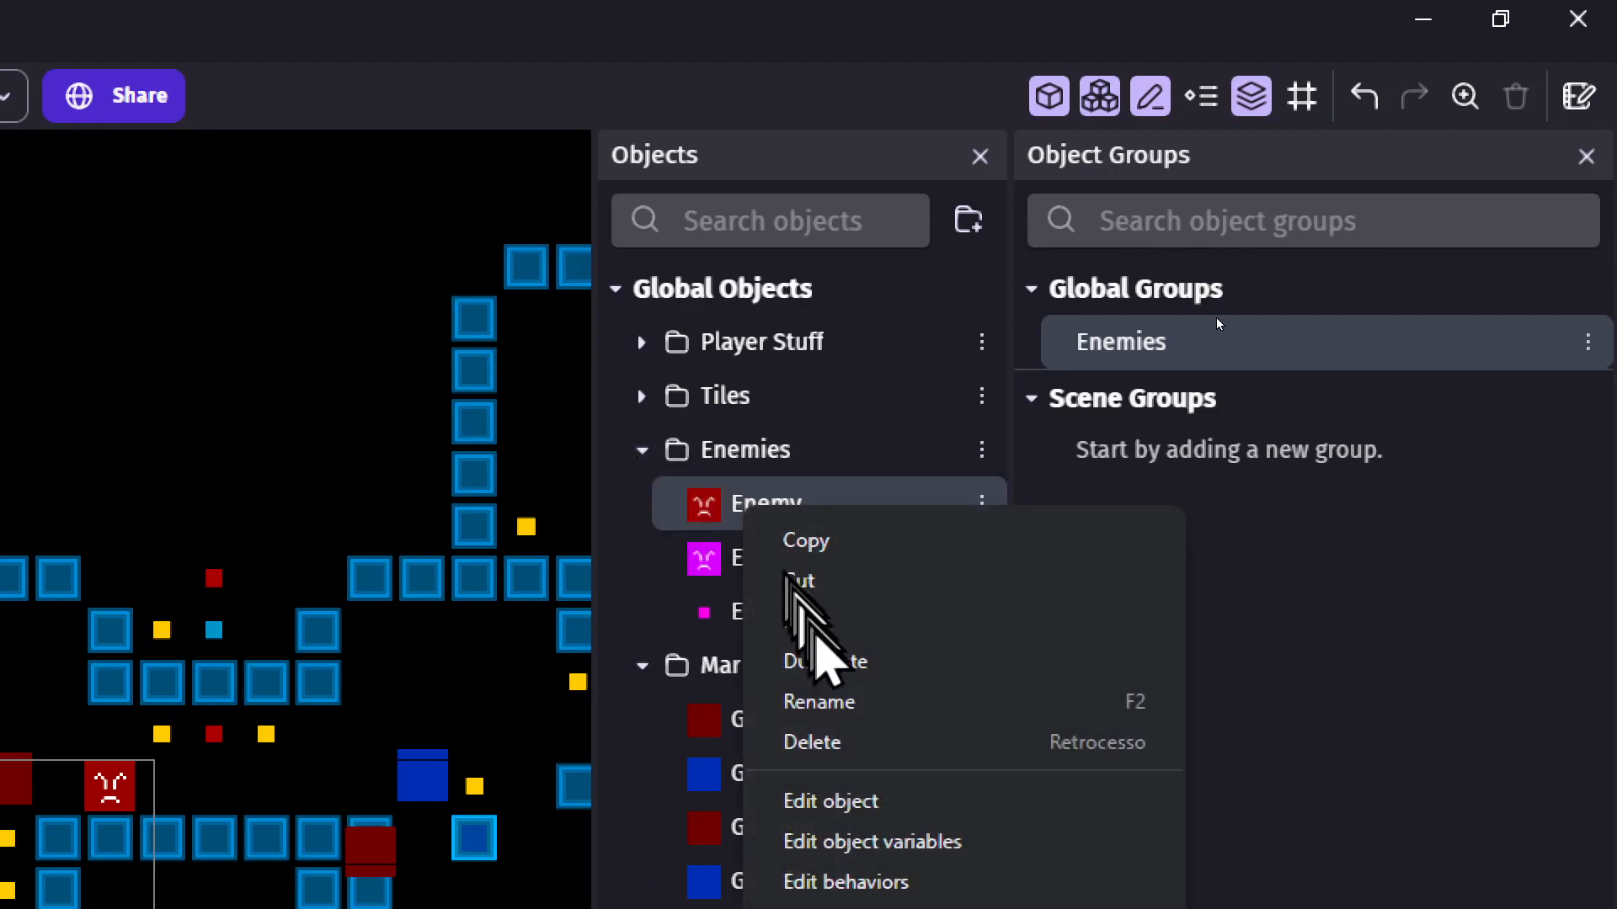
click(831, 704)
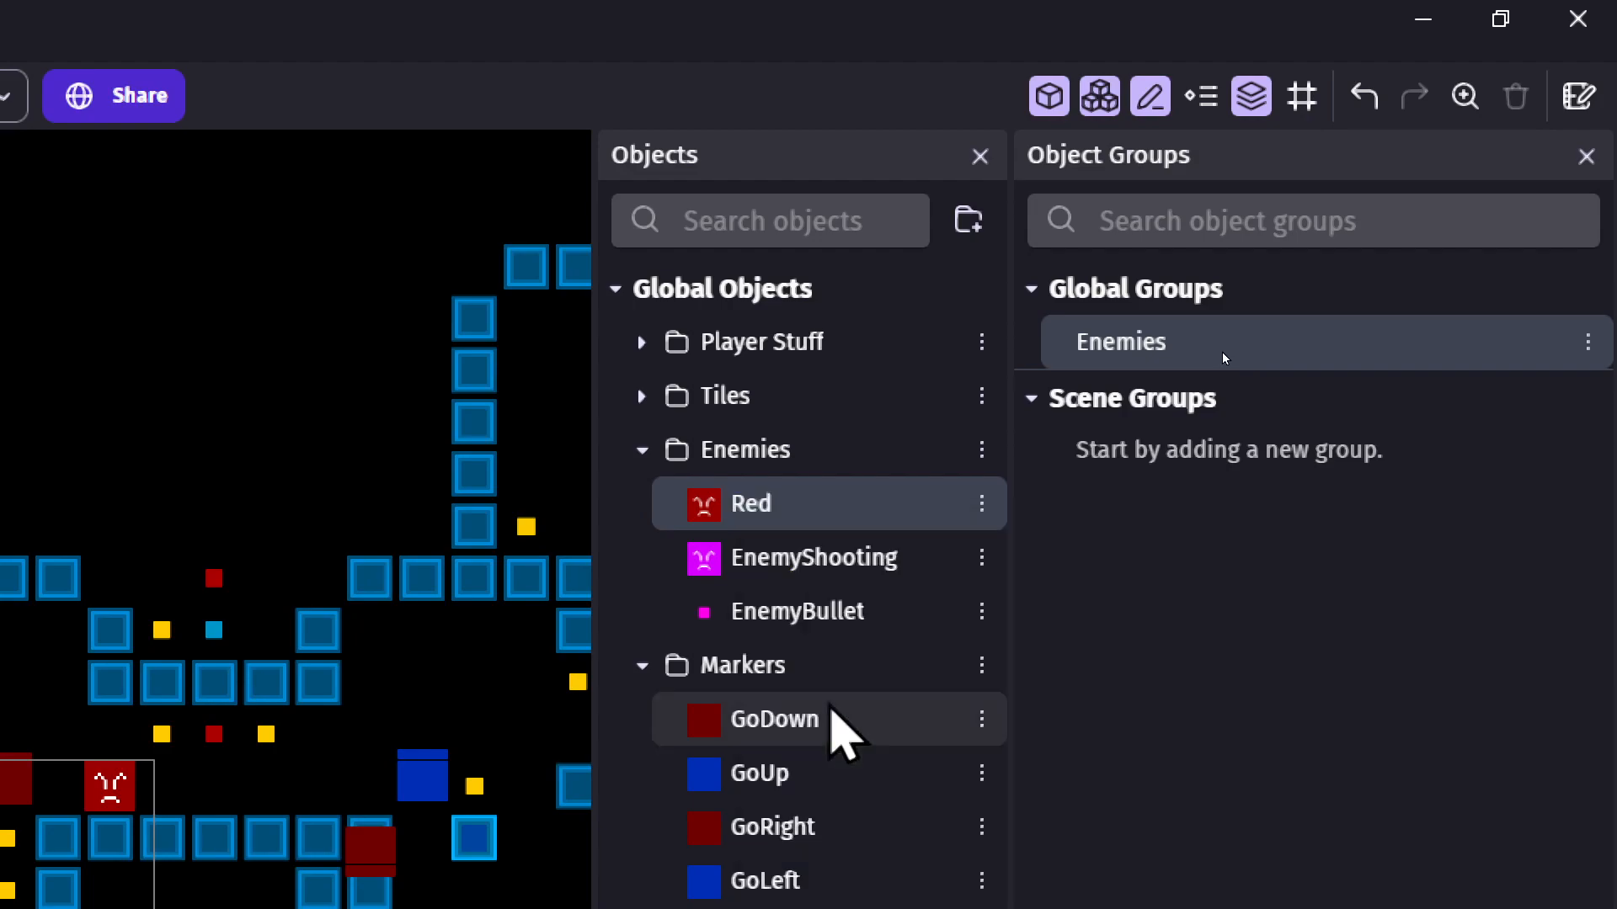
right_click(762, 558)
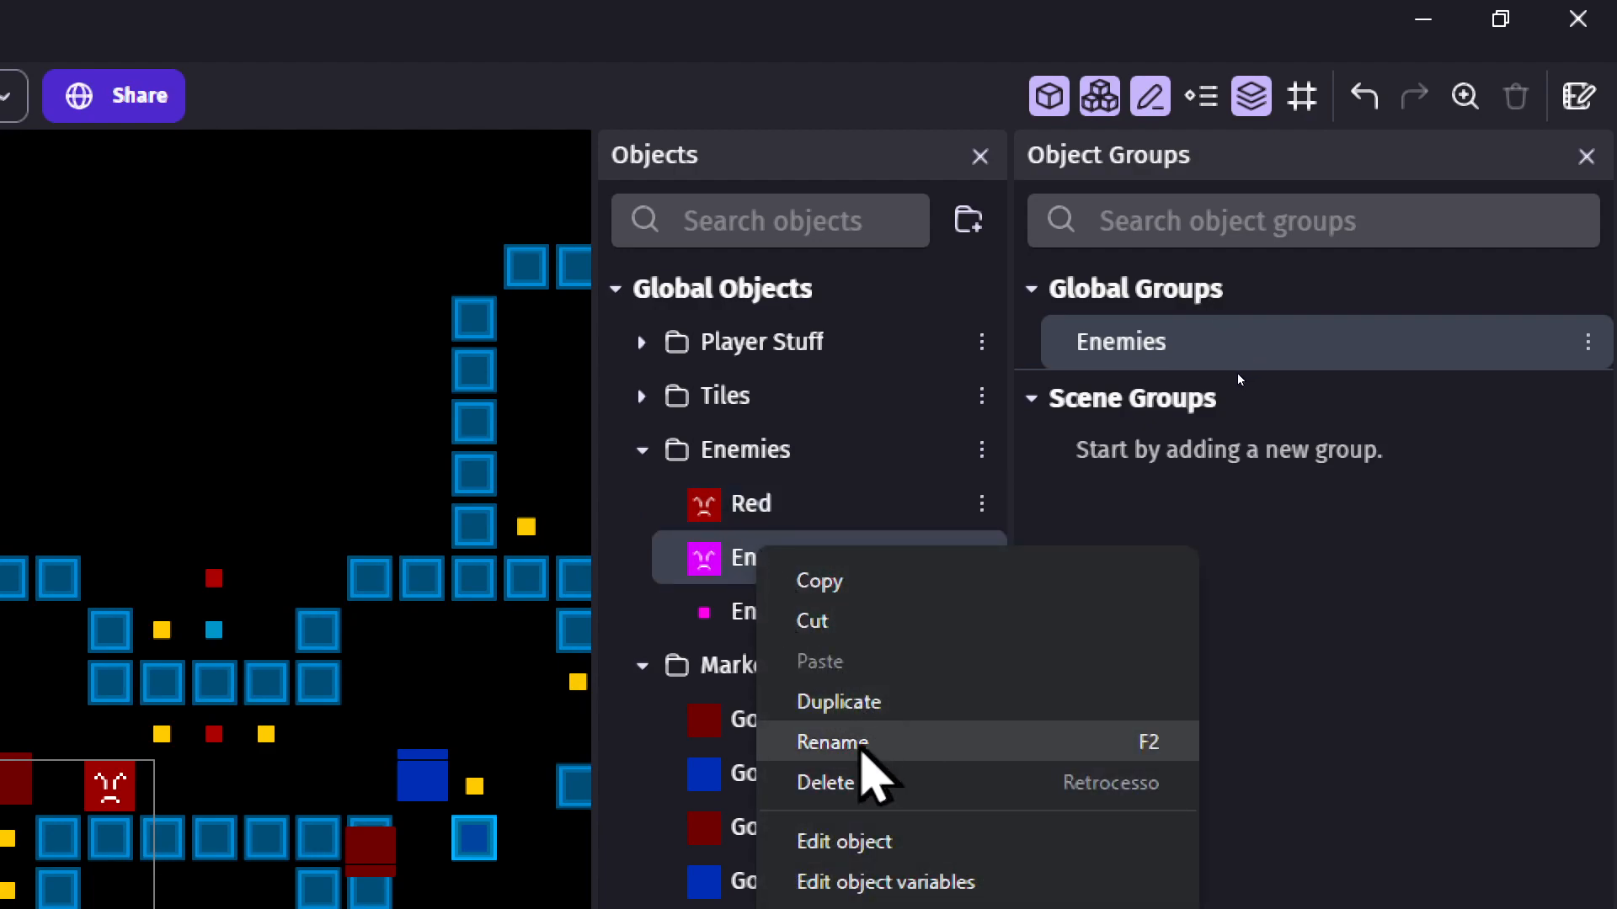
click(859, 745)
text(O)
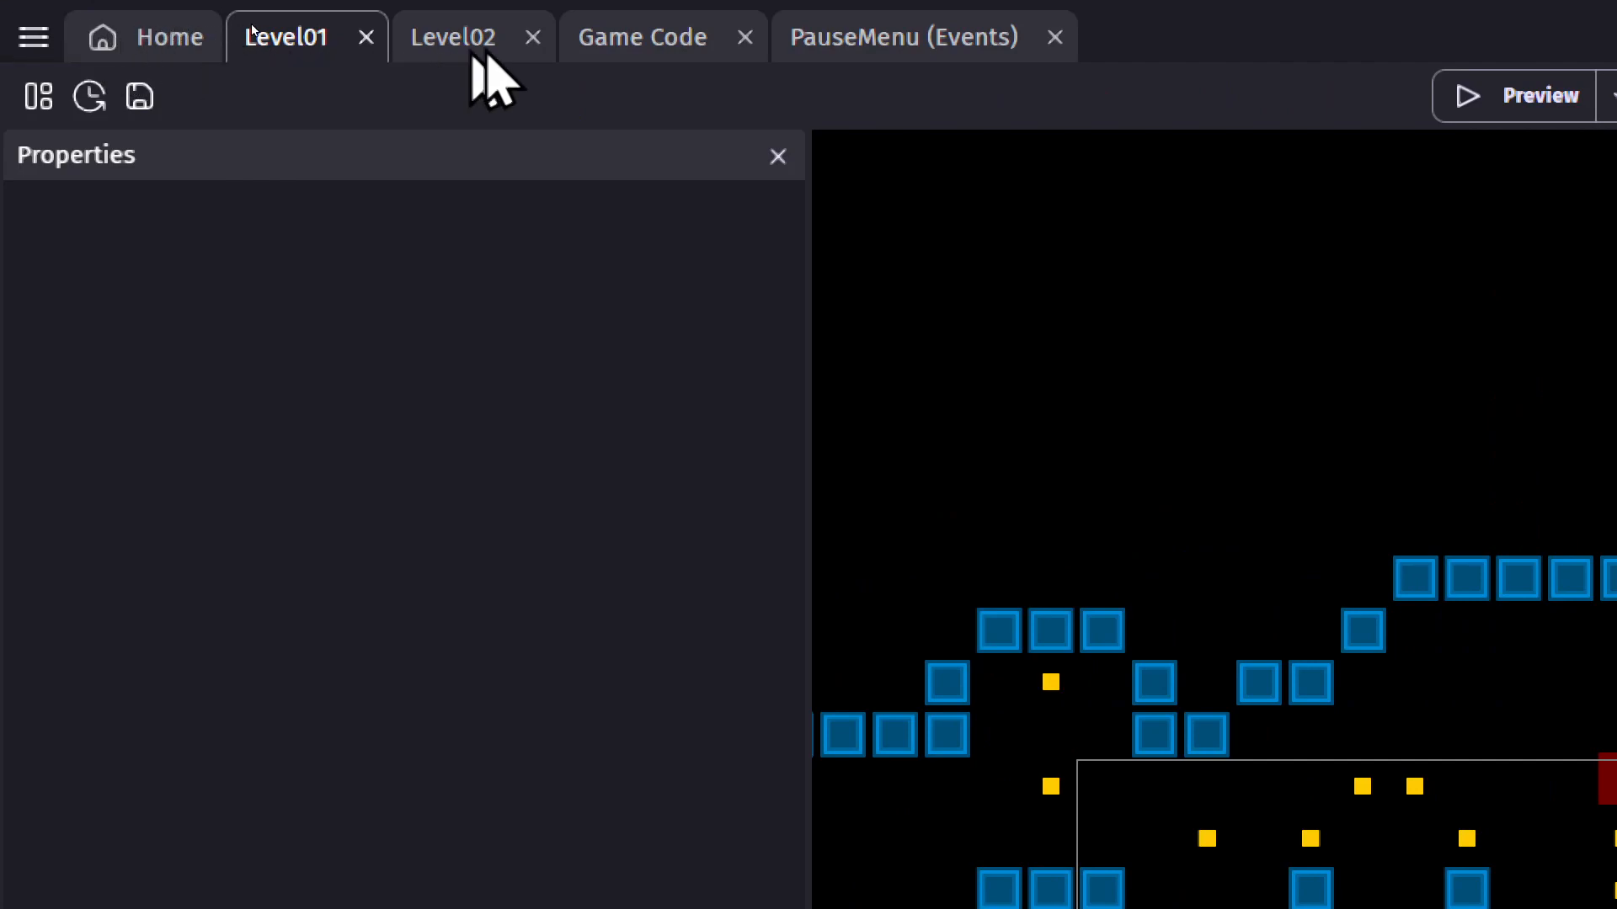
In the Game Code's Bouncing on Enemies events, change the Player collision condition to target the Enemies group instead of Red.
click(611, 43)
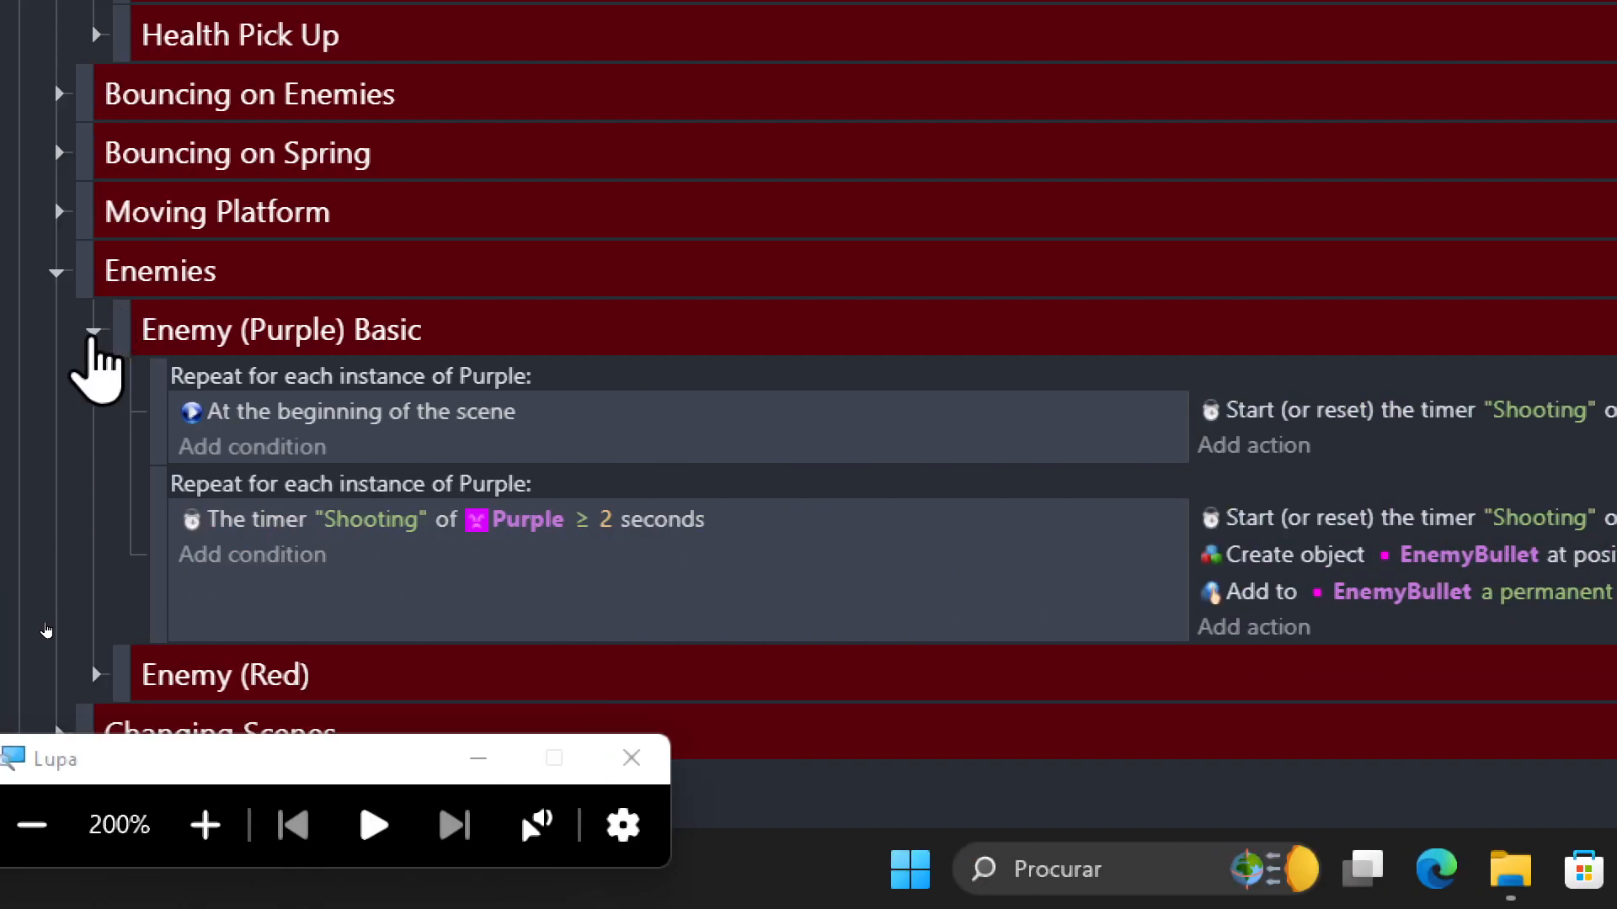
click(91, 330)
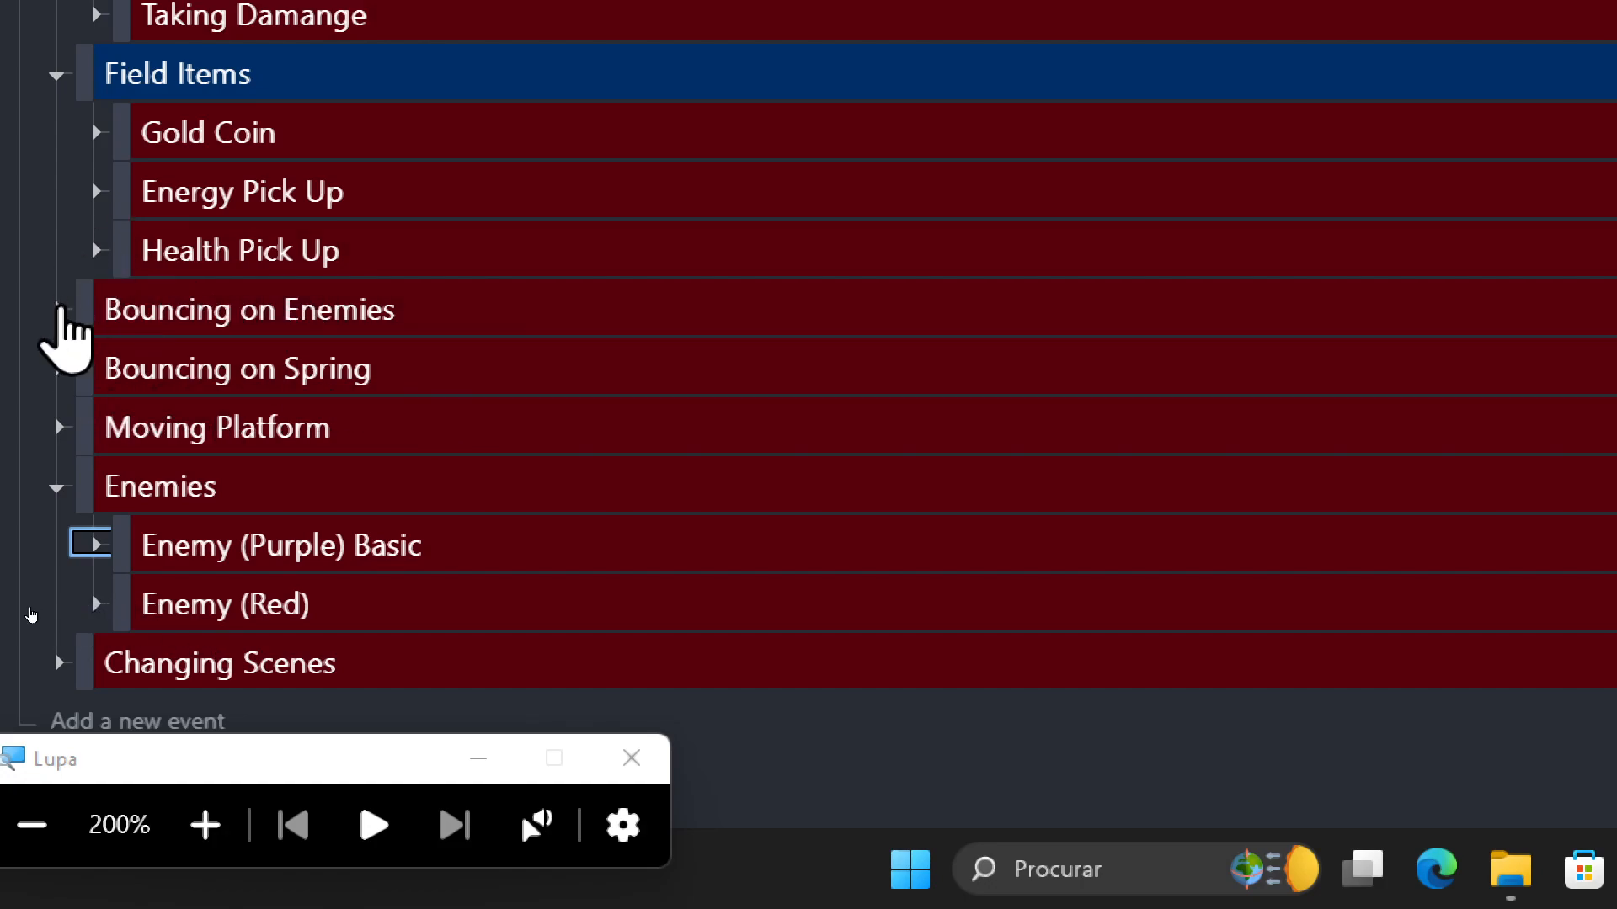
click(59, 310)
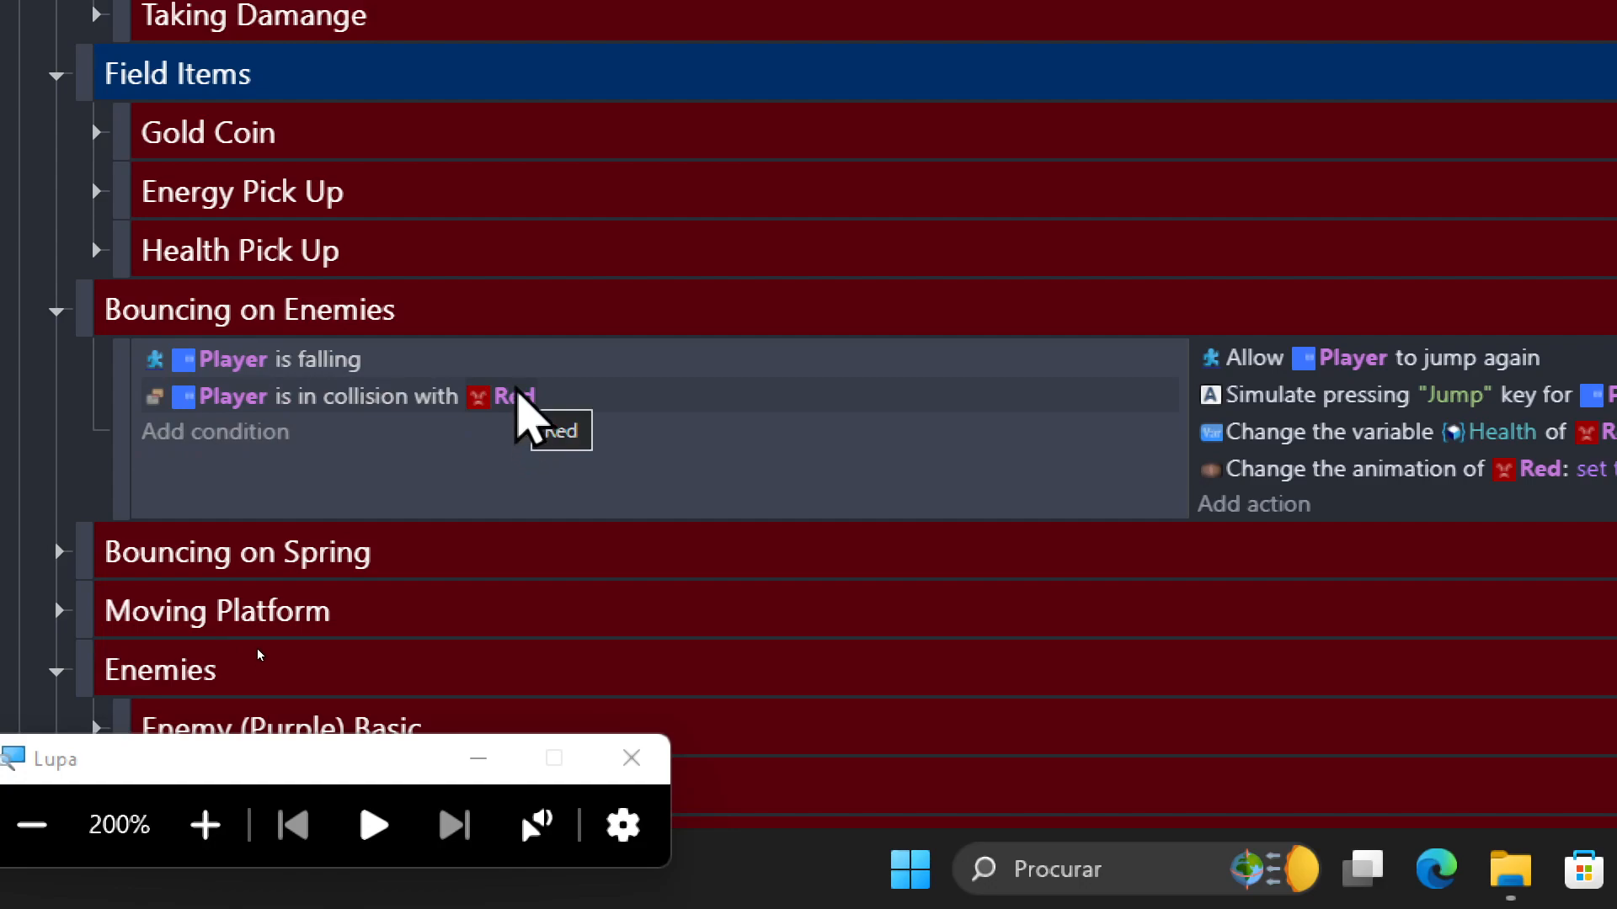
click(513, 396)
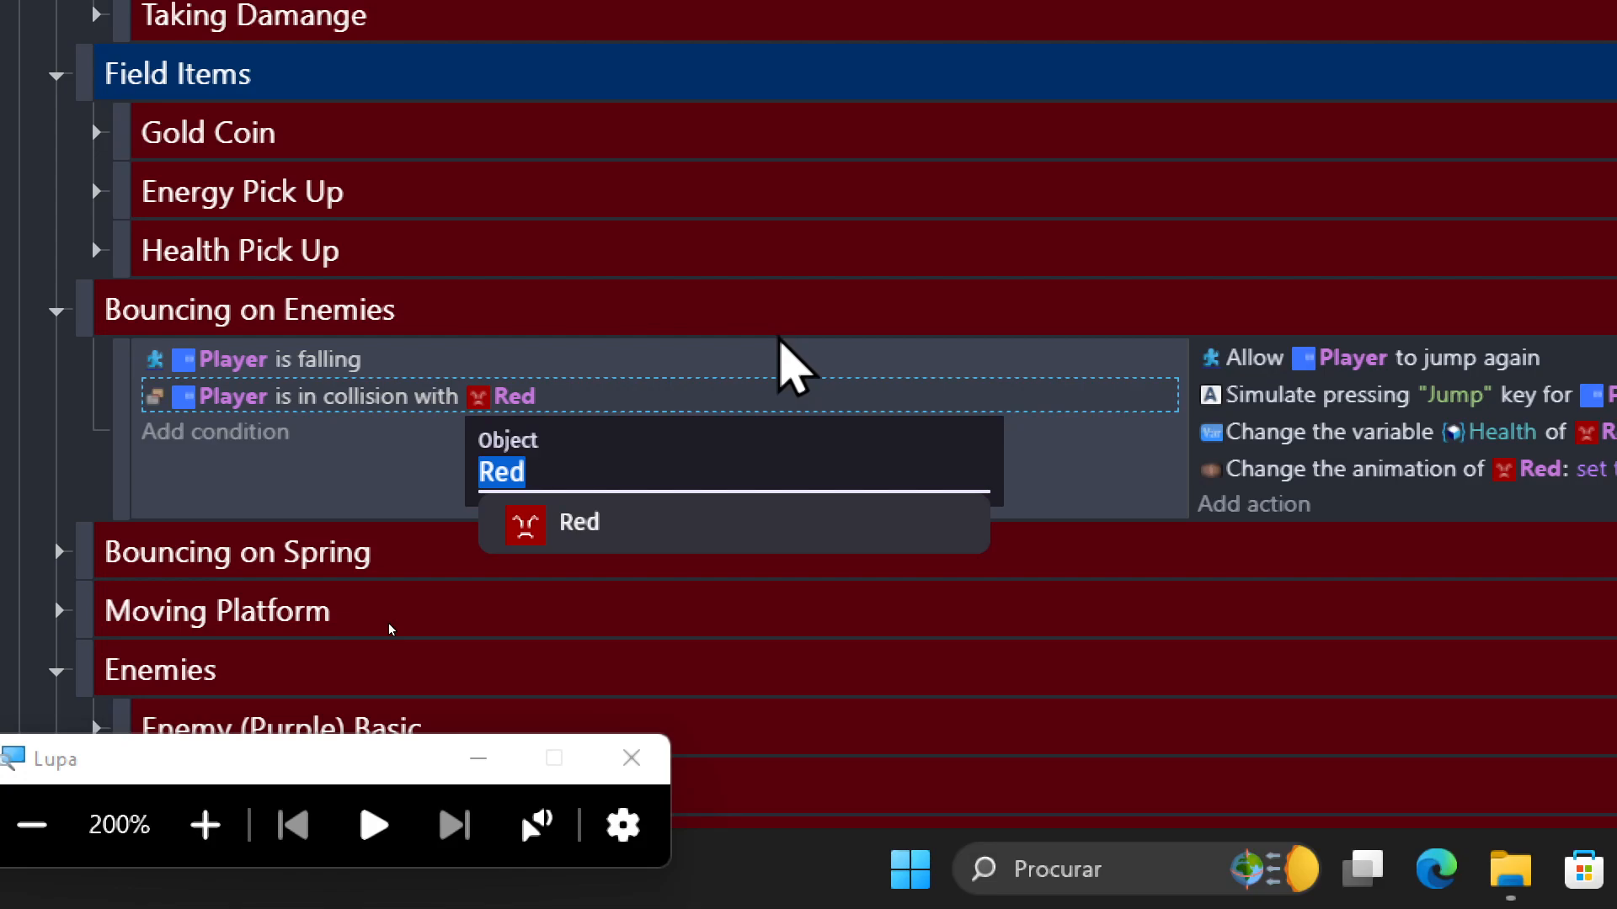
text(Ebn)
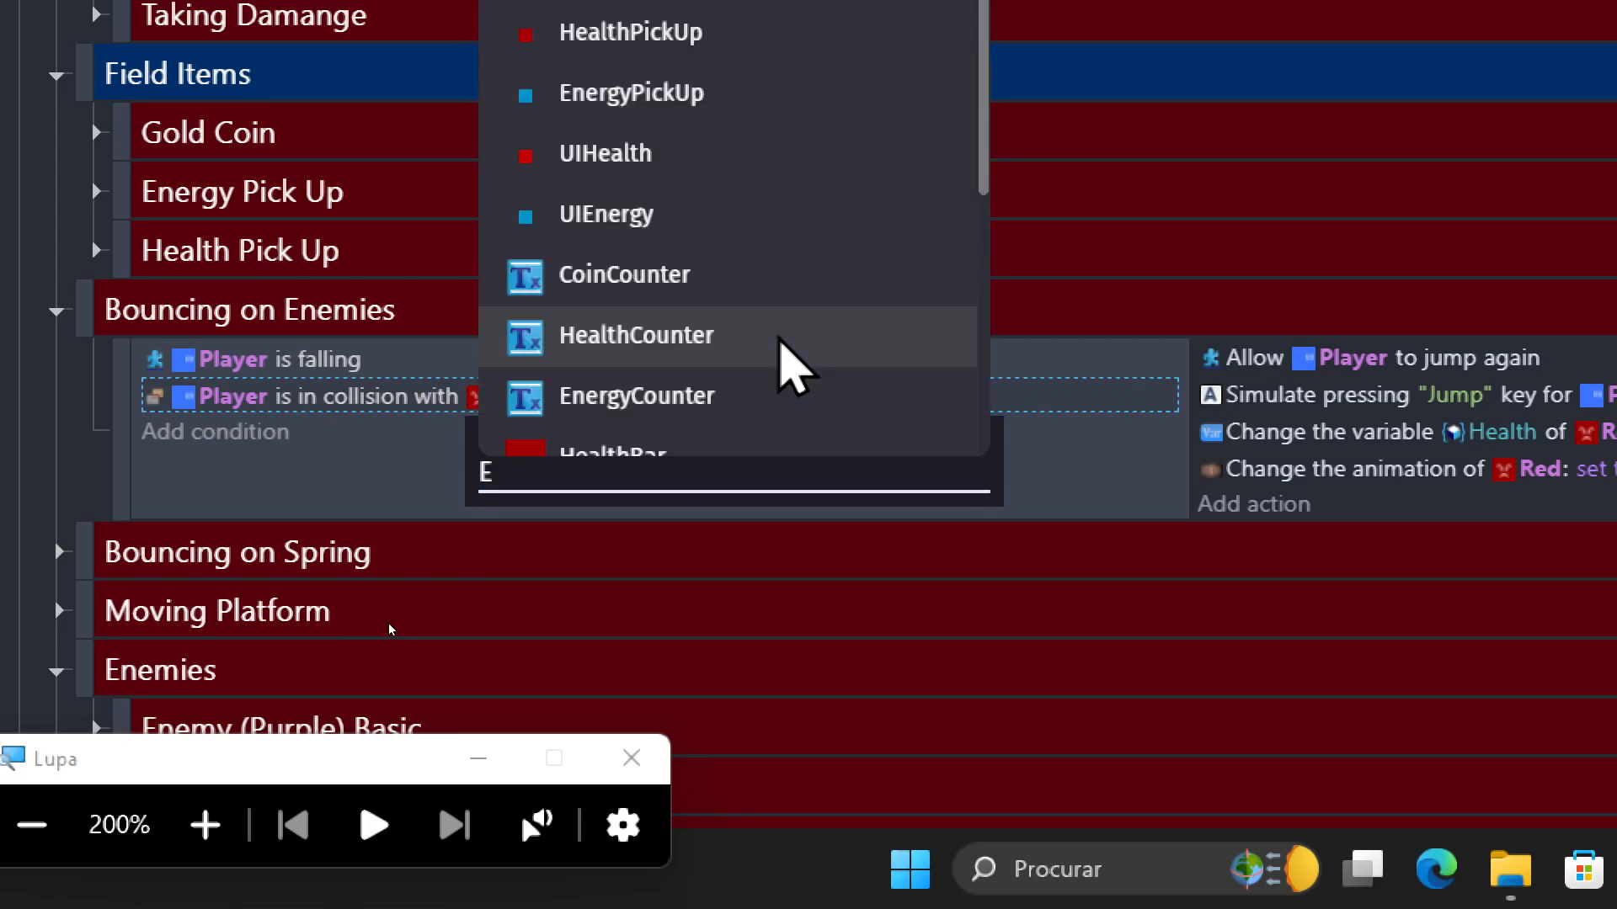
key(BackSpace)
key(BackSpace)
text(ne)
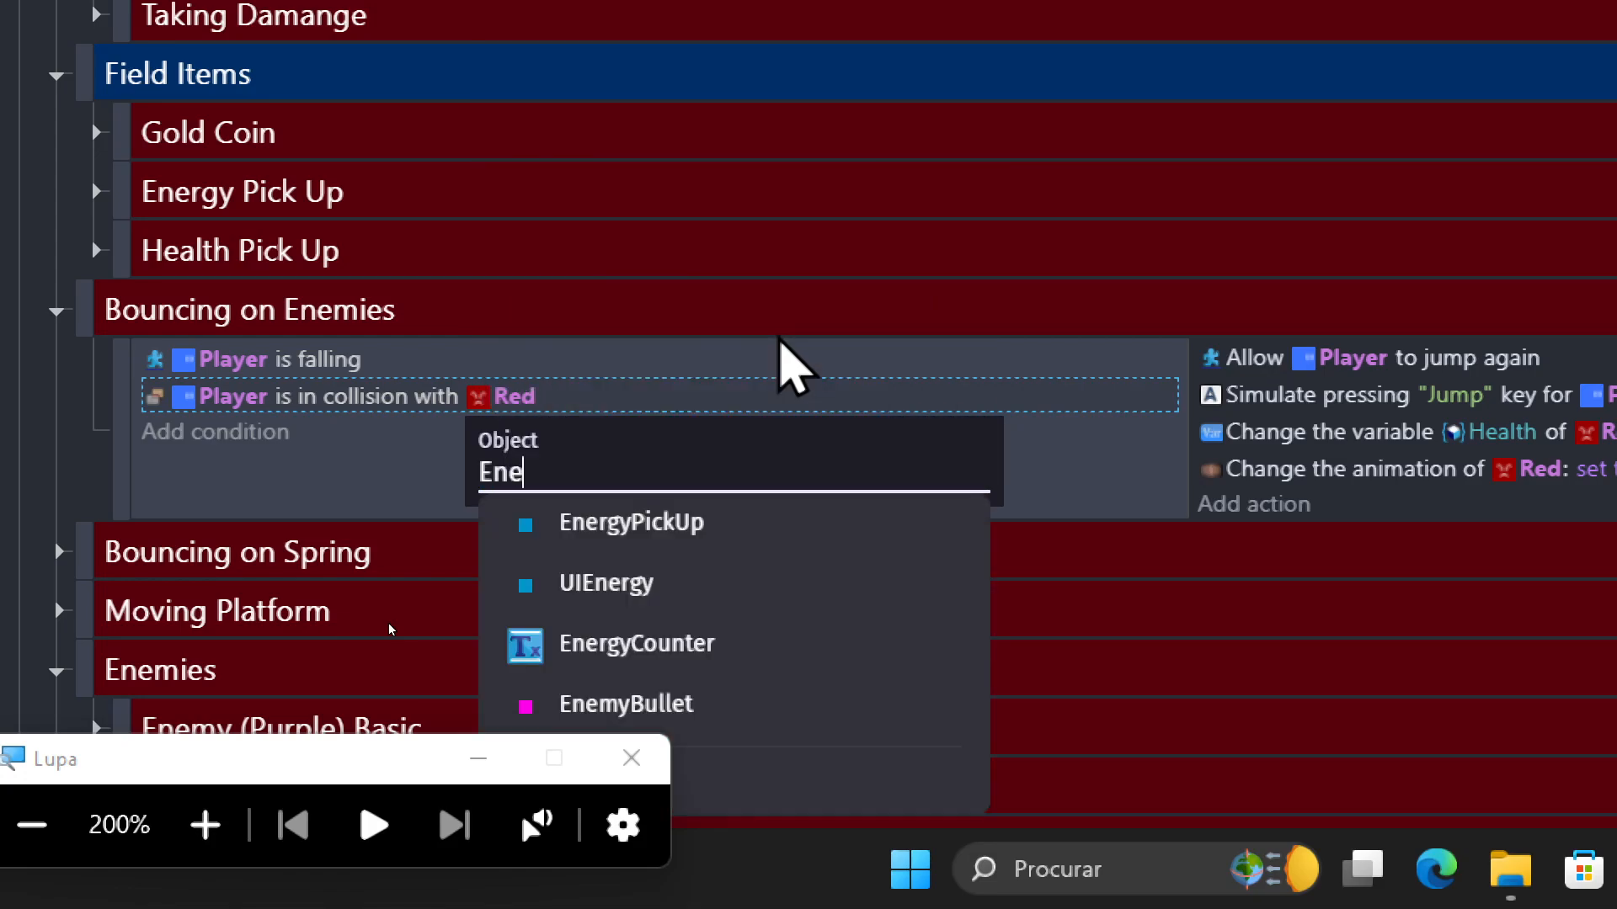
text(mi)
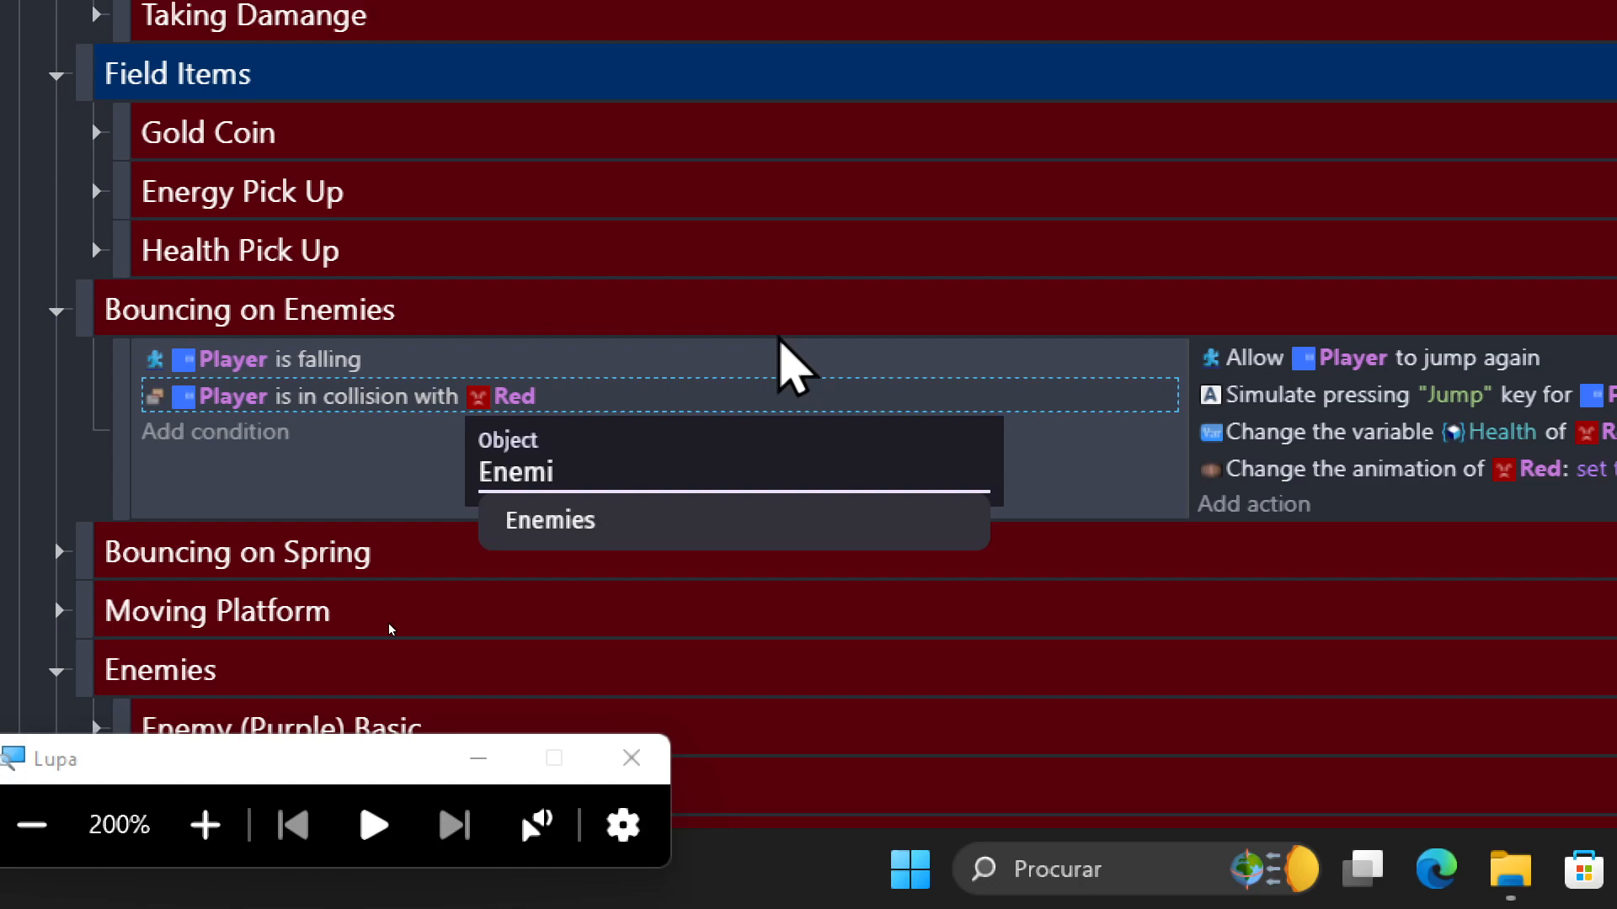
key(Return)
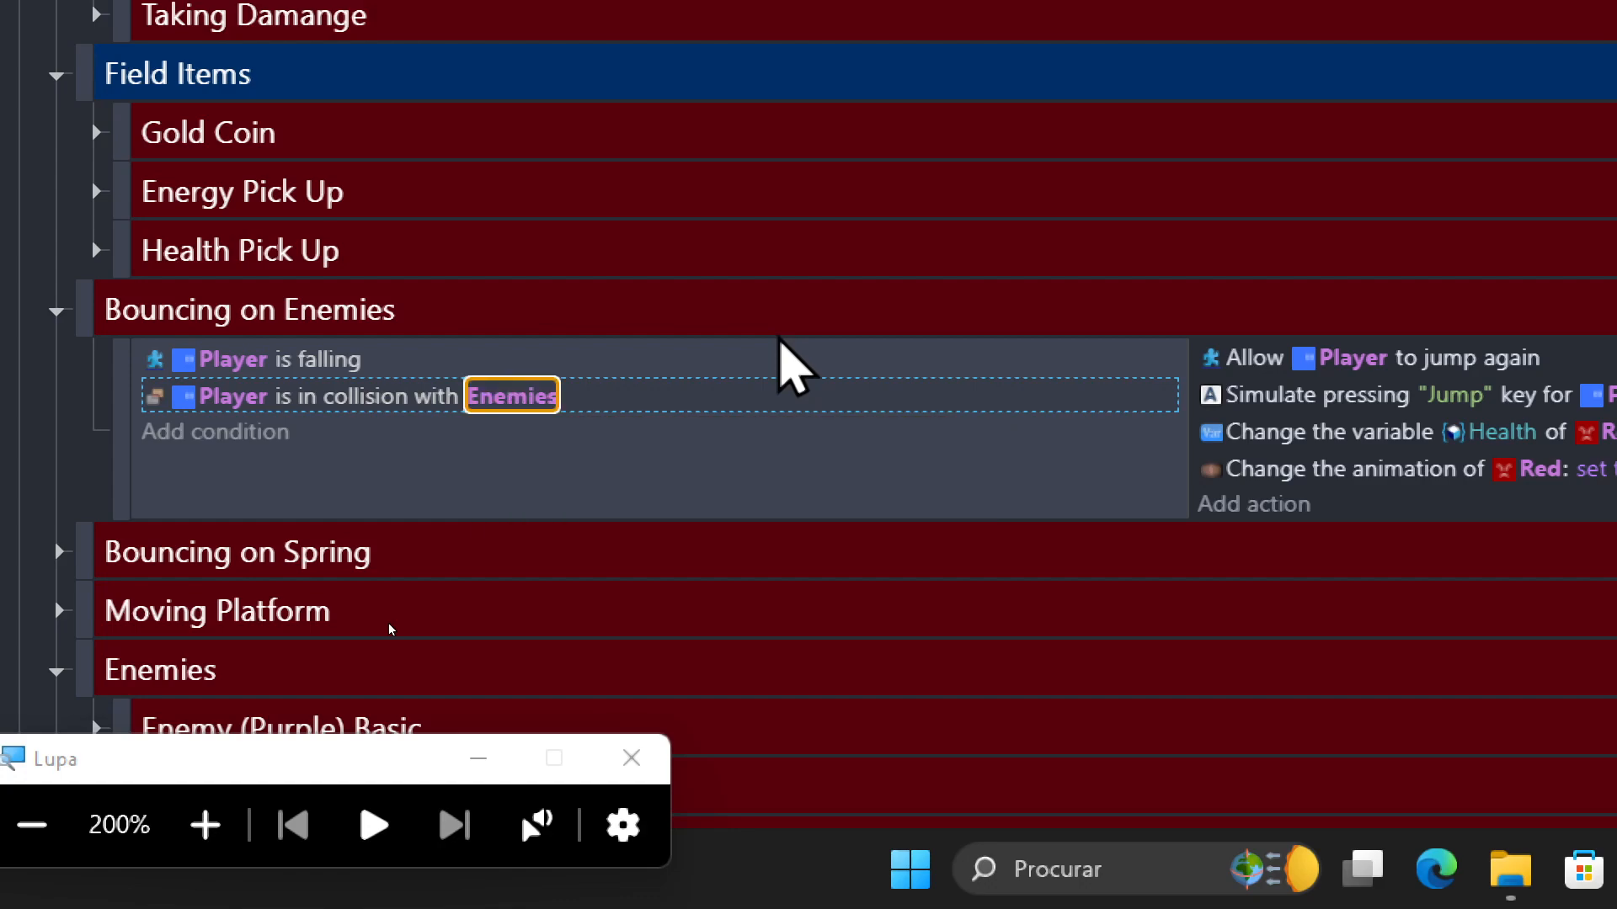
click(522, 445)
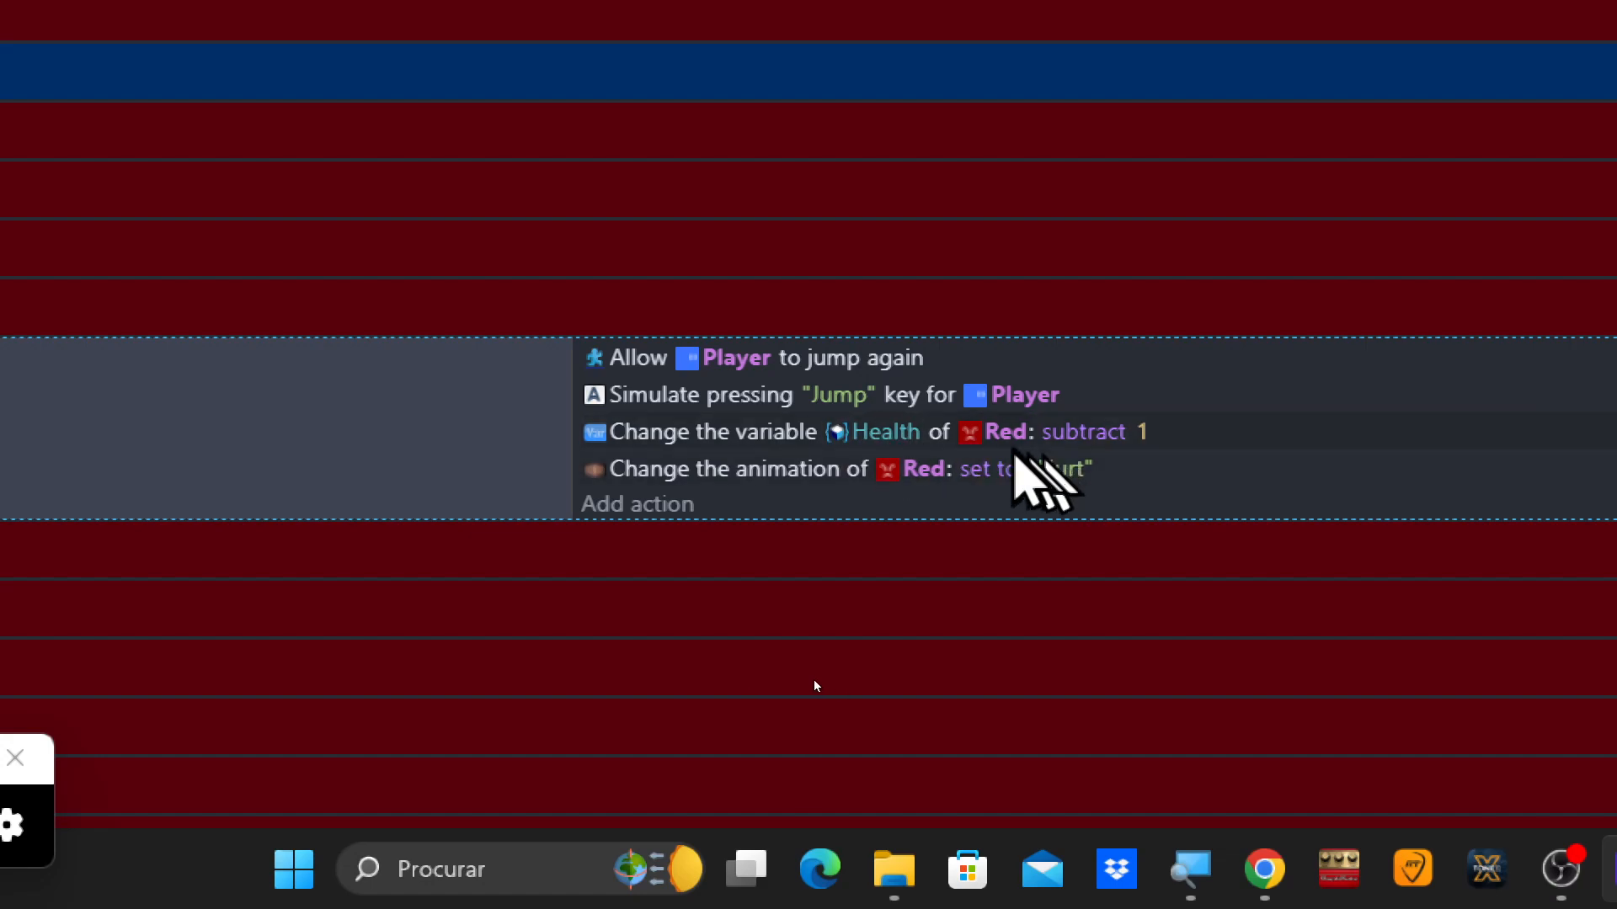
Set the Health-subtracting action under Bouncing on Enemies to apply to the Enemies group.
click(1010, 435)
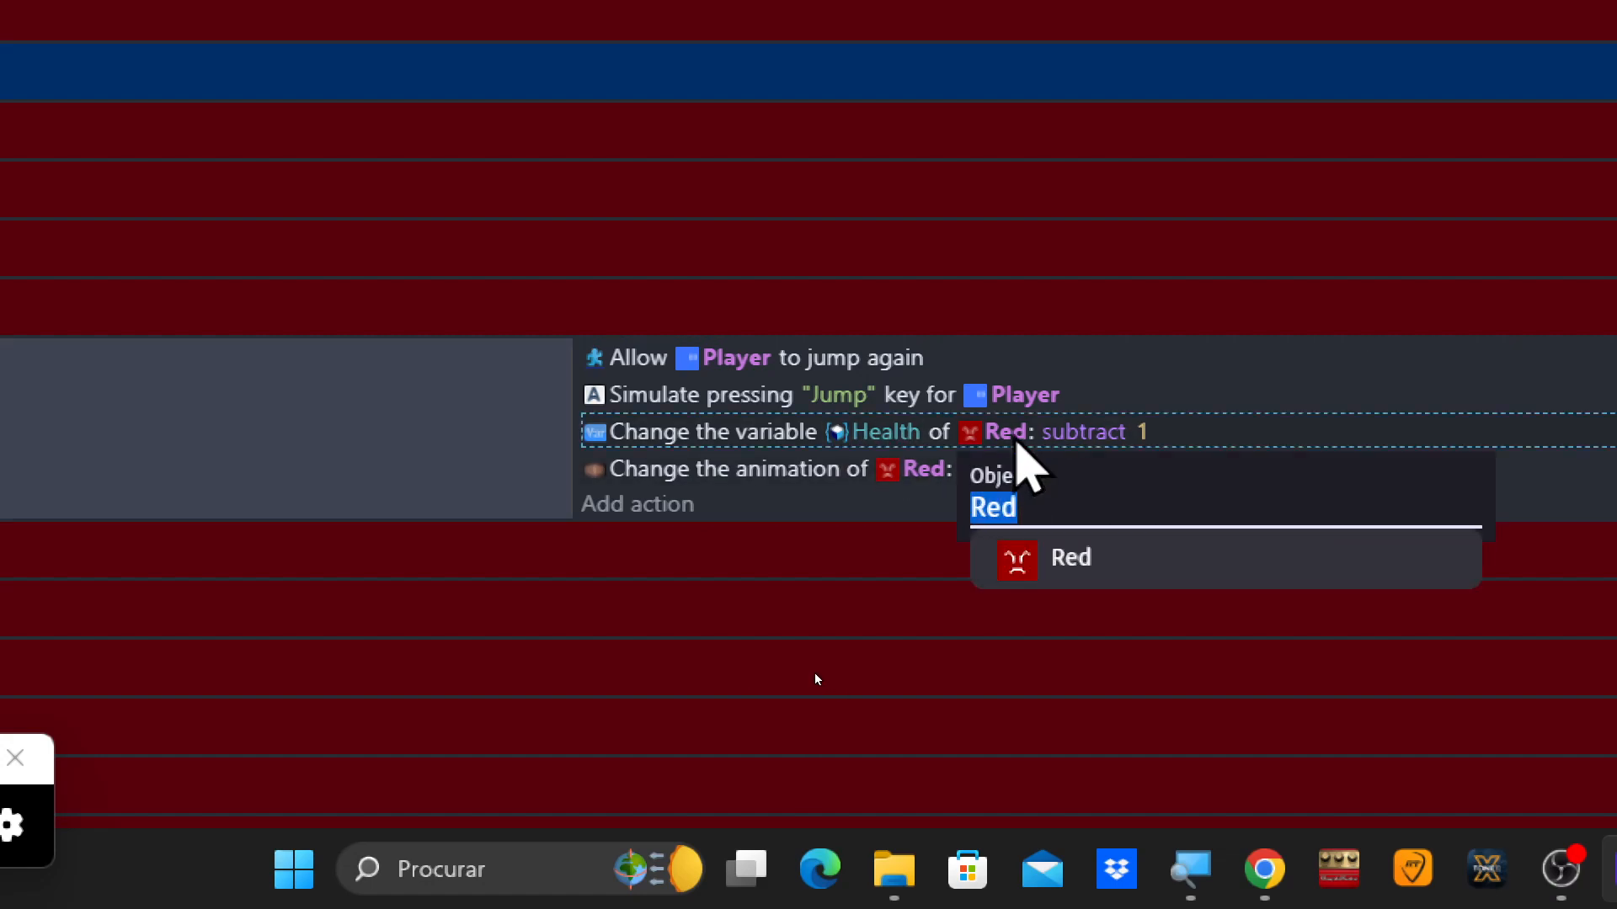
text(Ene)
key(BackSpace)
text(emies)
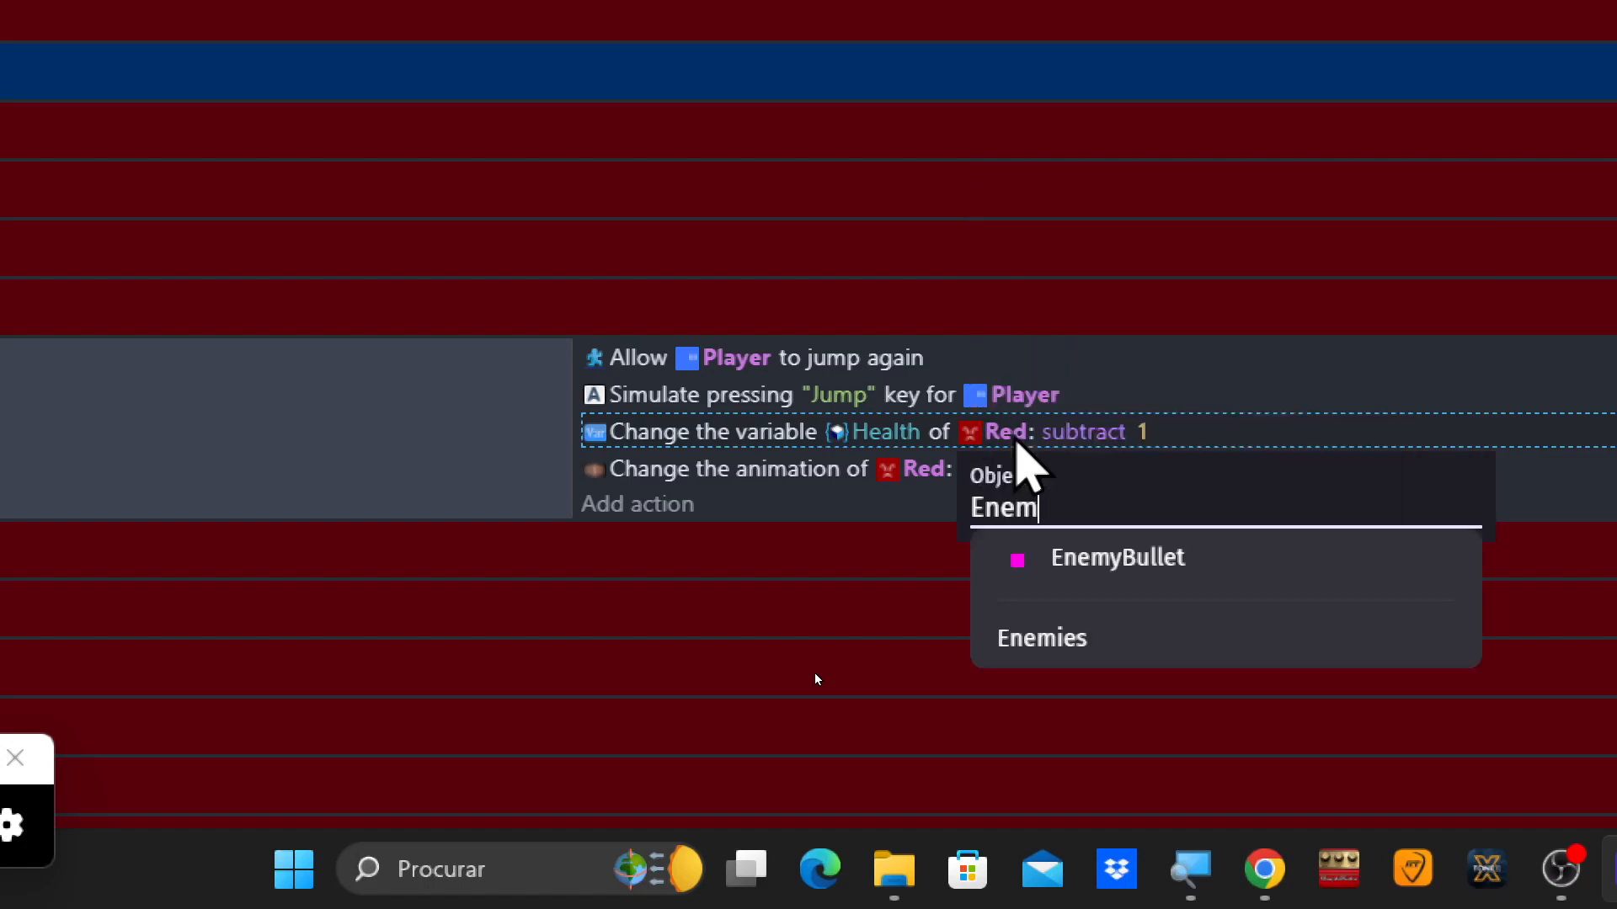
key(Return)
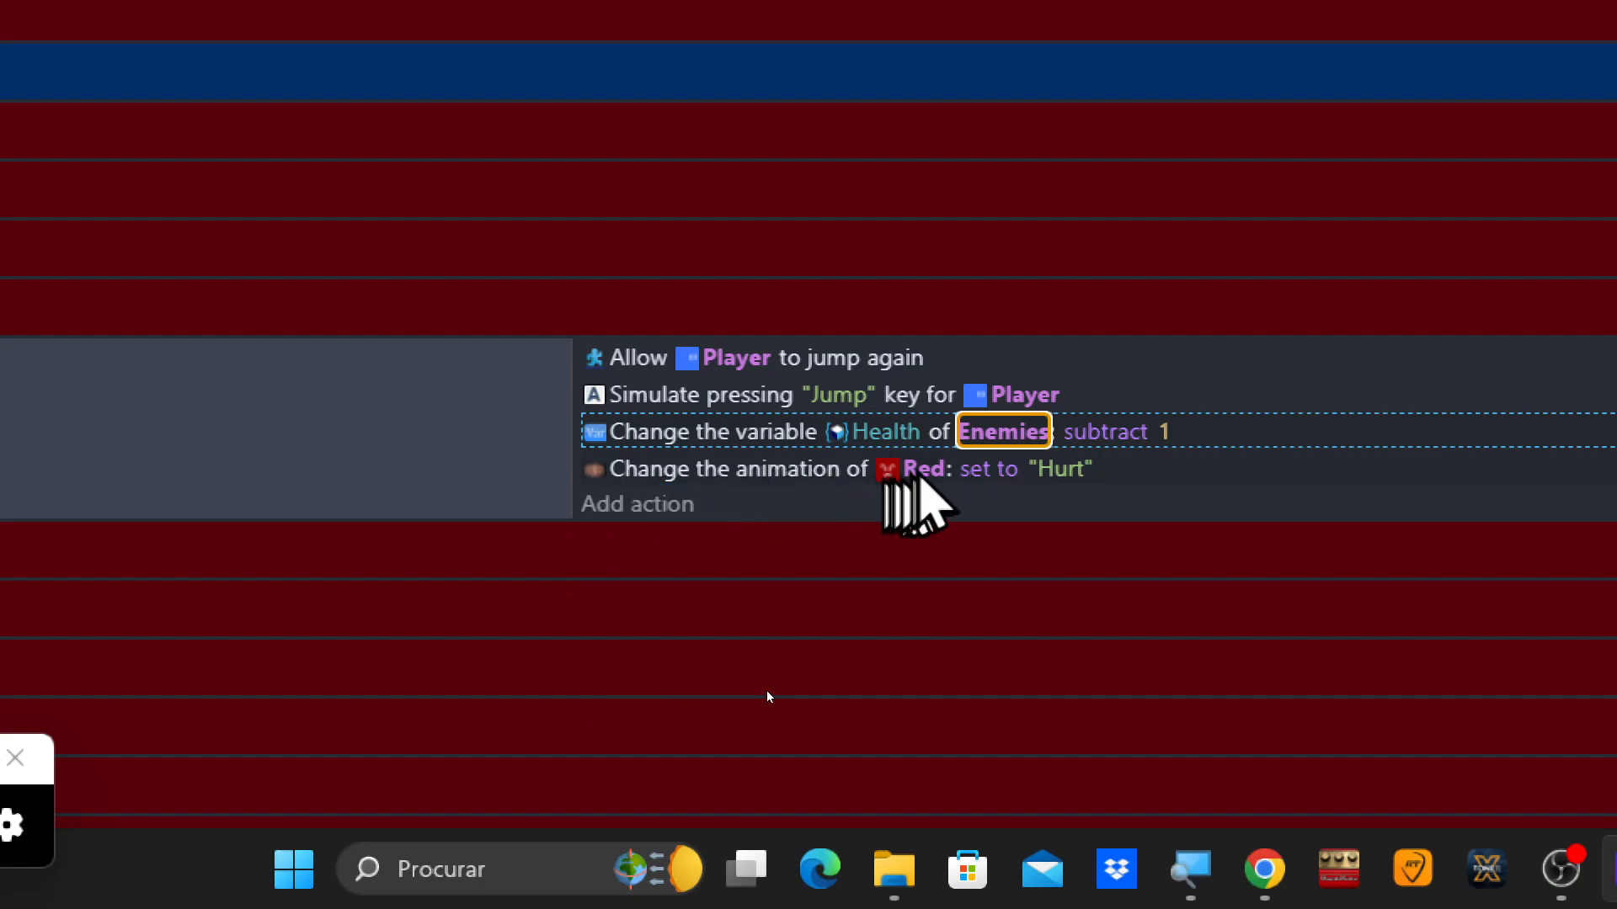
Set the "Hurt" animation action under Bouncing on Enemies to apply to the Enemies group.
click(924, 472)
text(Ene)
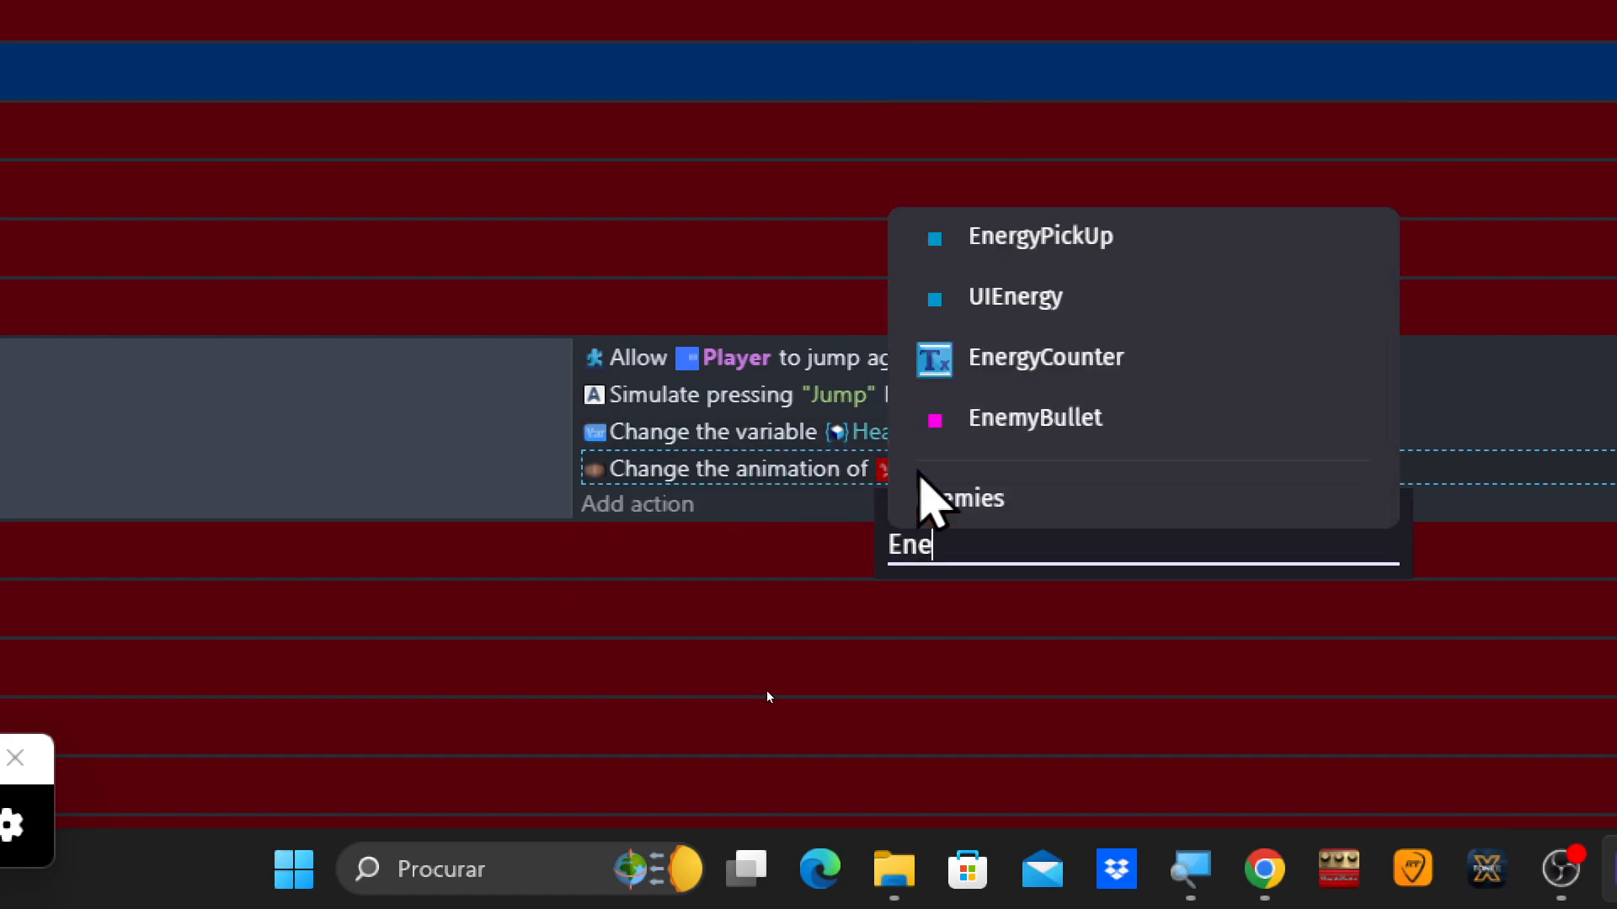
text(mies)
key(Return)
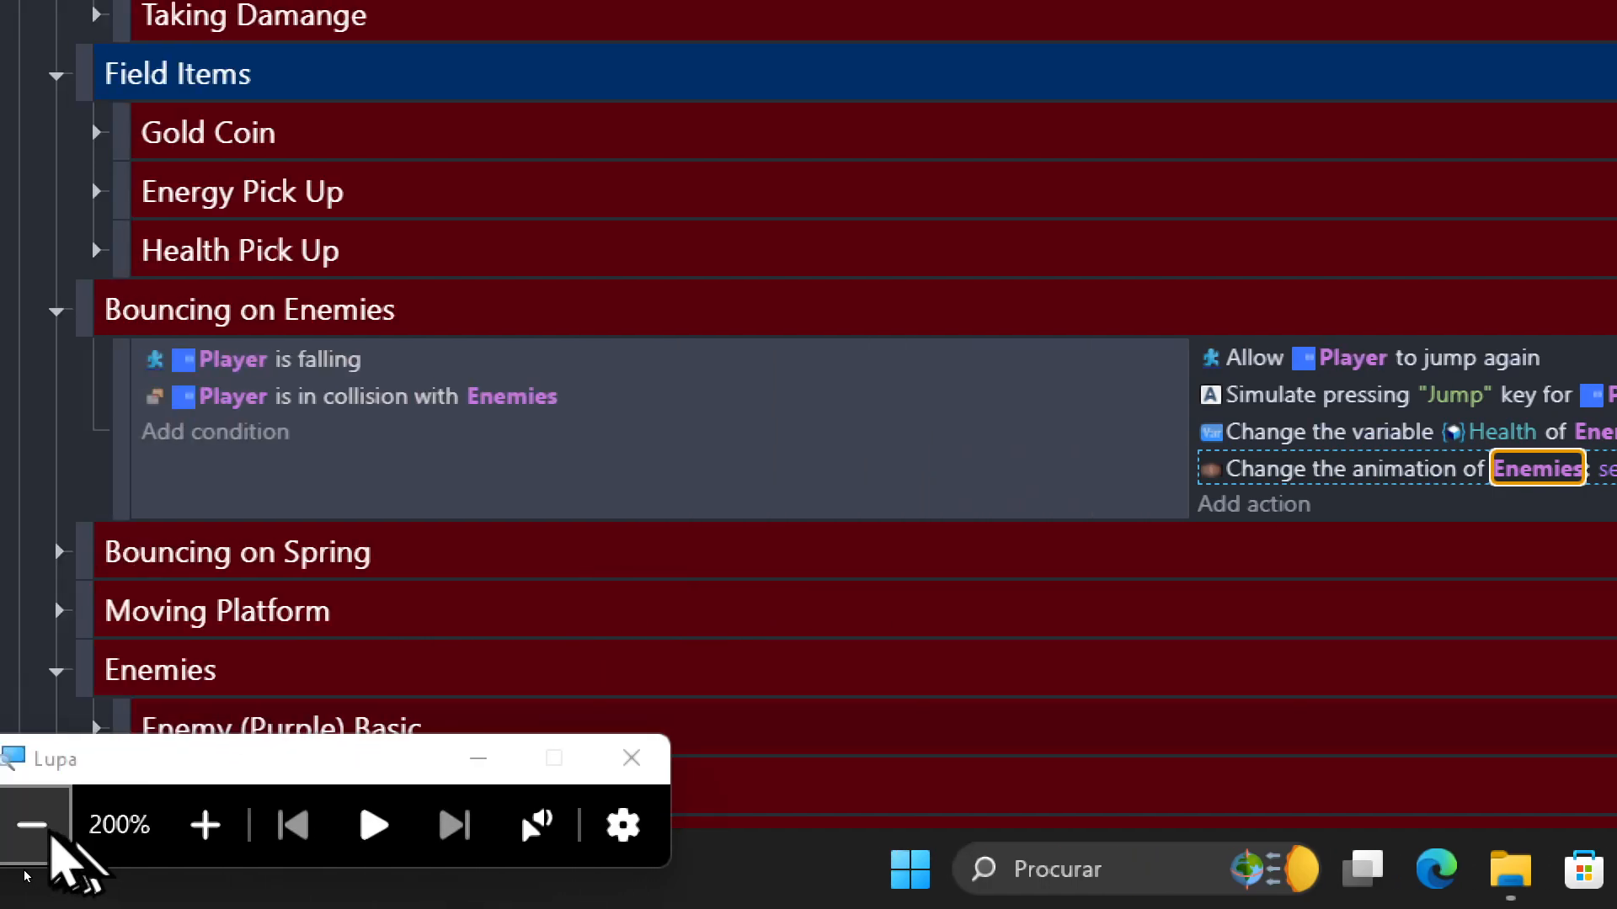
Open the Level02 scene at normal screen magnification and launch a game preview.
click(32, 826)
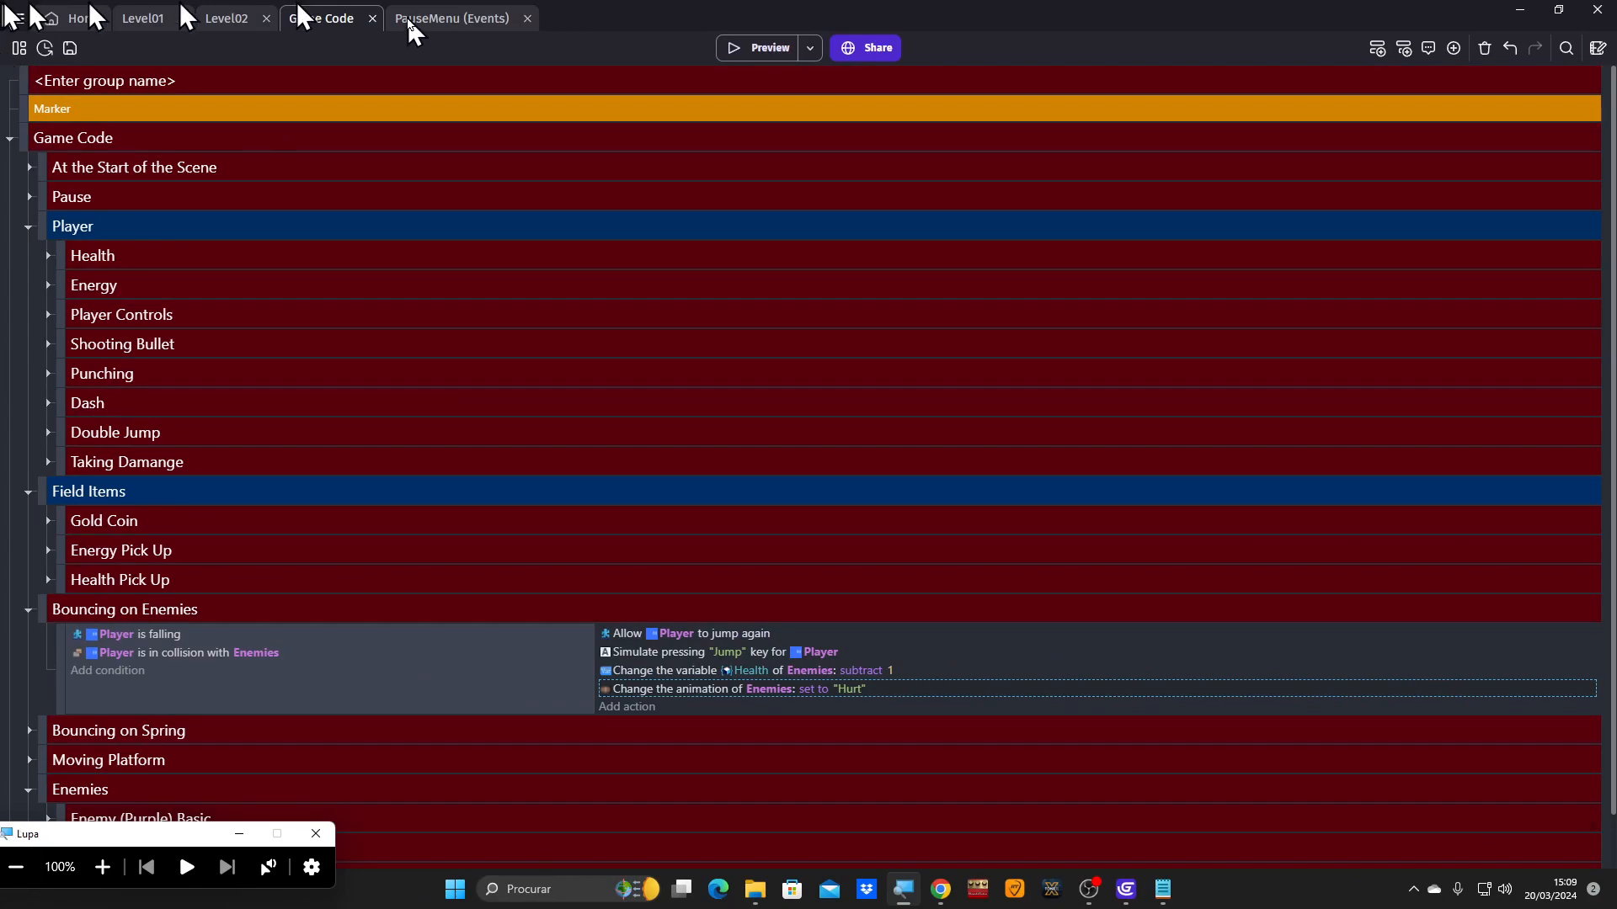
click(137, 22)
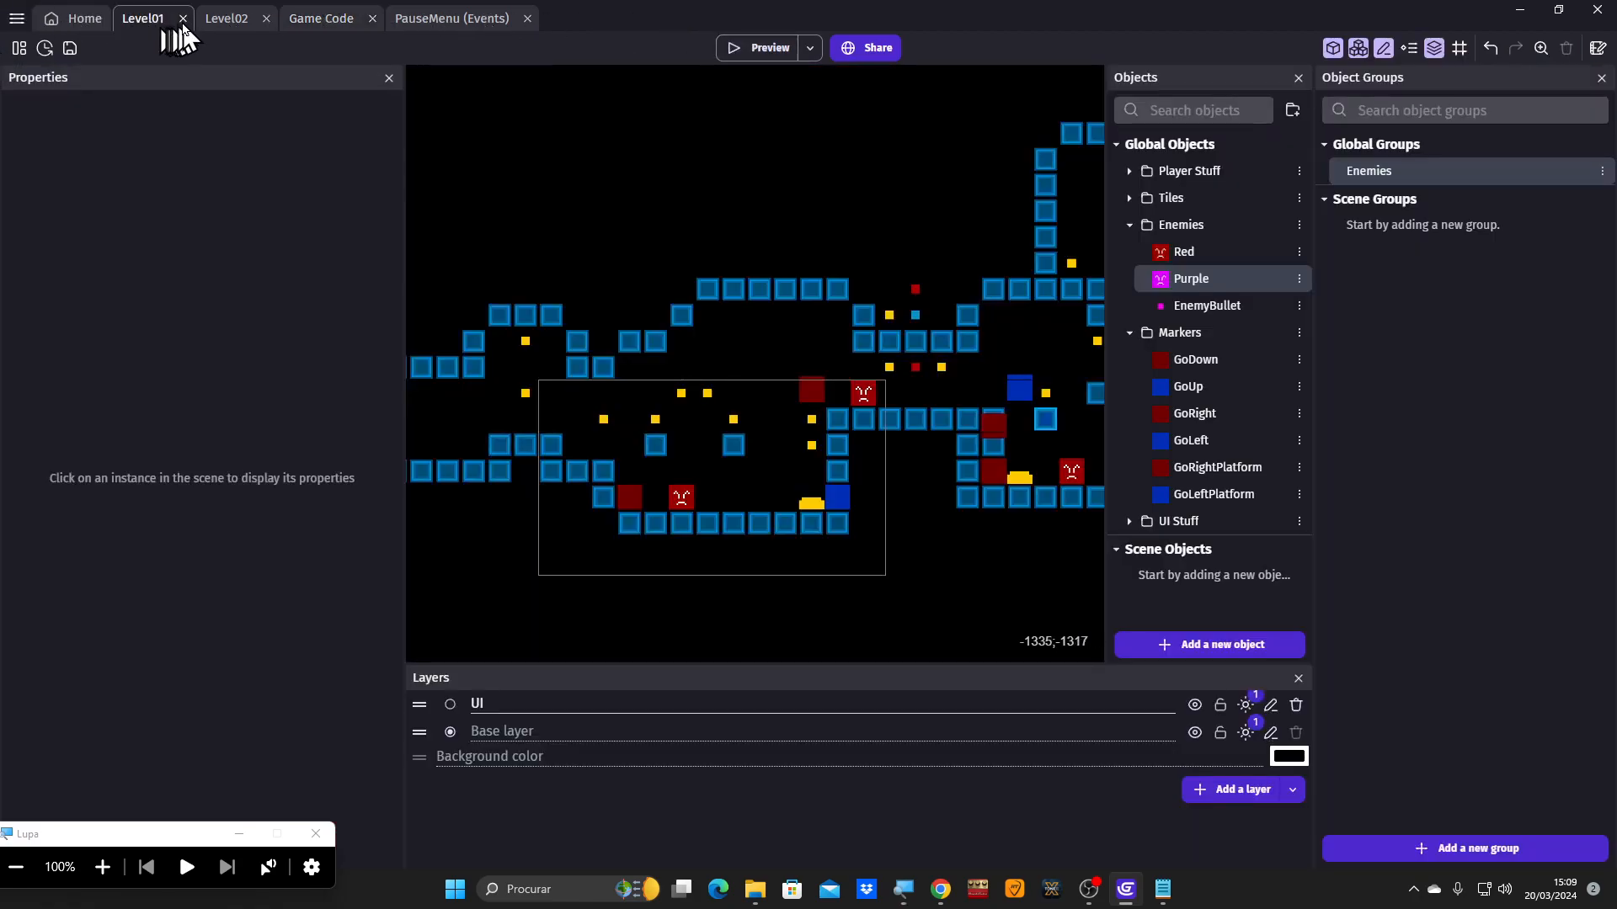
click(218, 23)
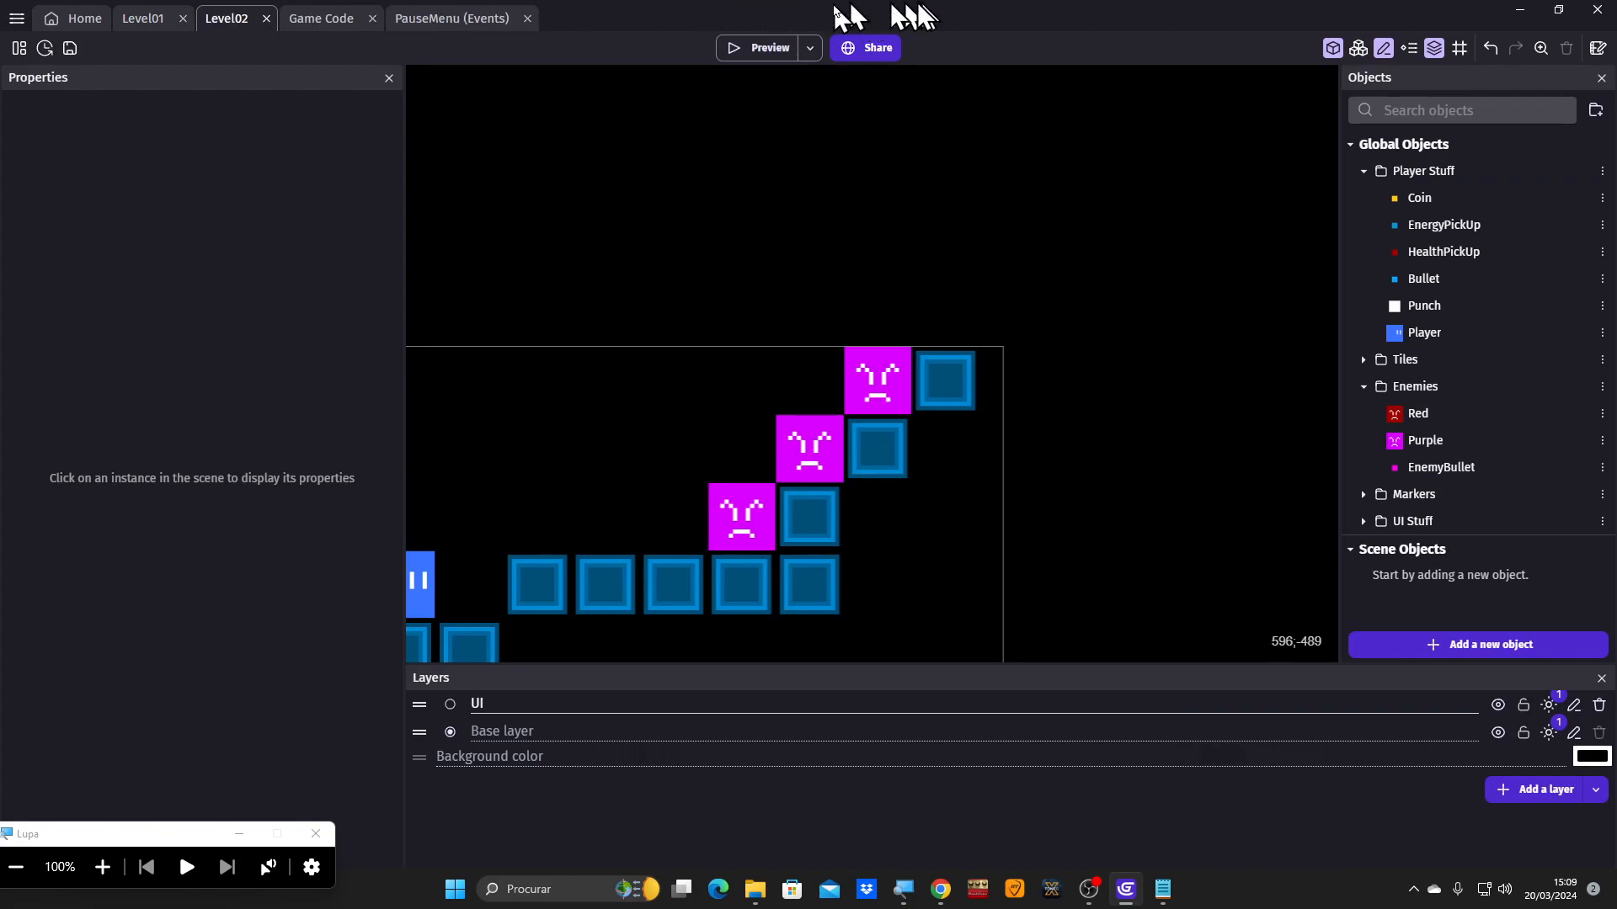
click(752, 48)
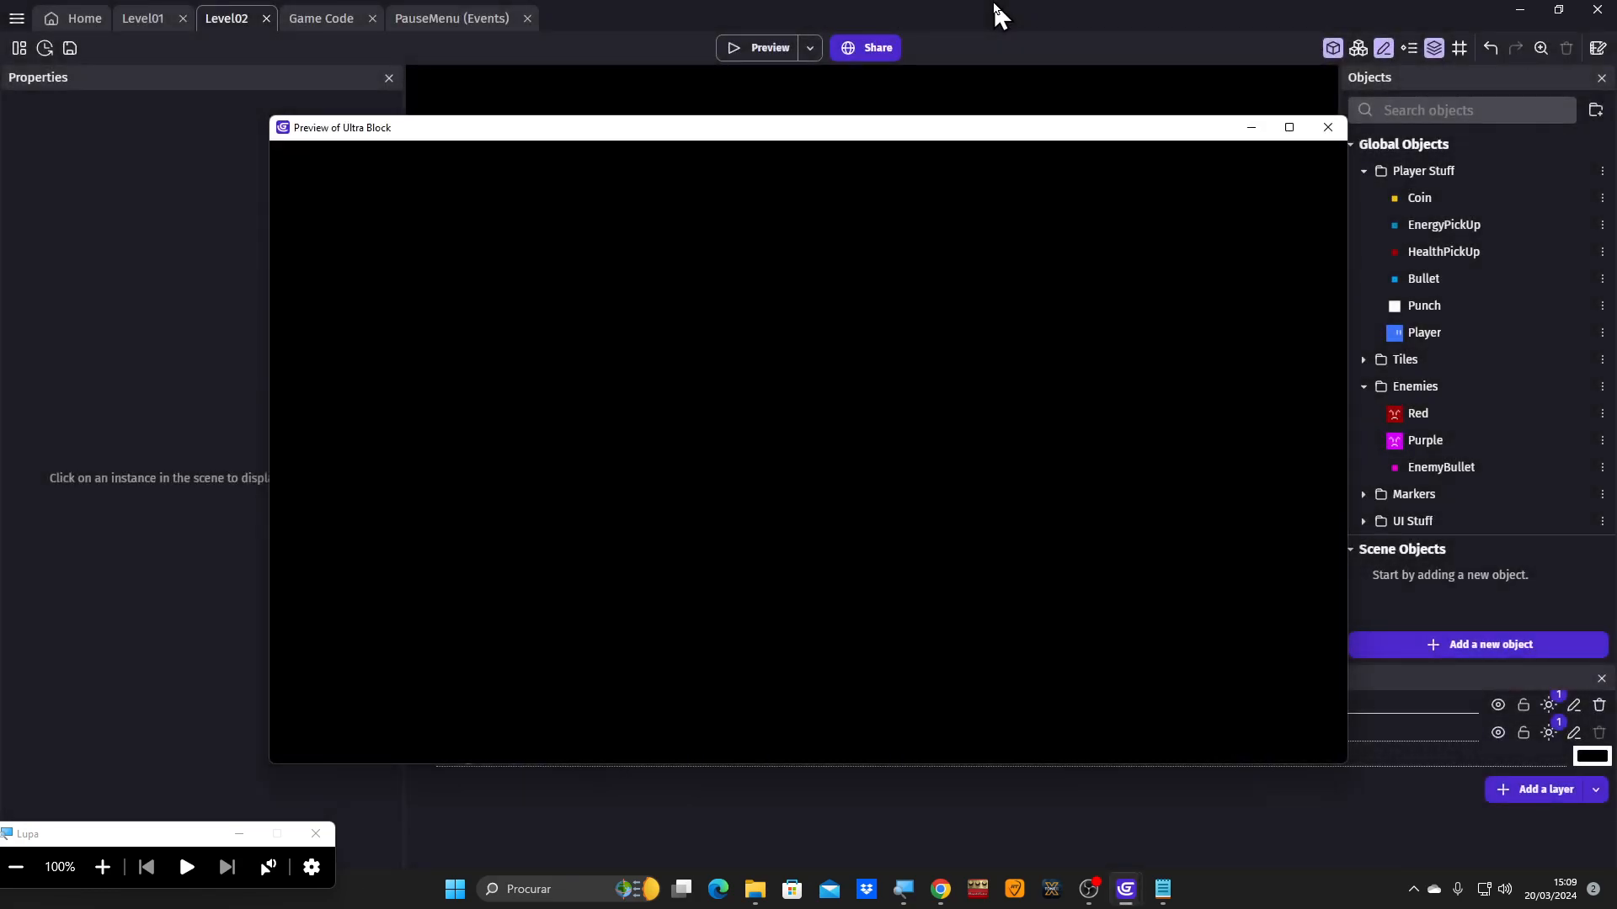
Test bouncing the player on the three purple enemies in the preview, then close the preview.
key(Right)
key(space)
key(space)
key(space)
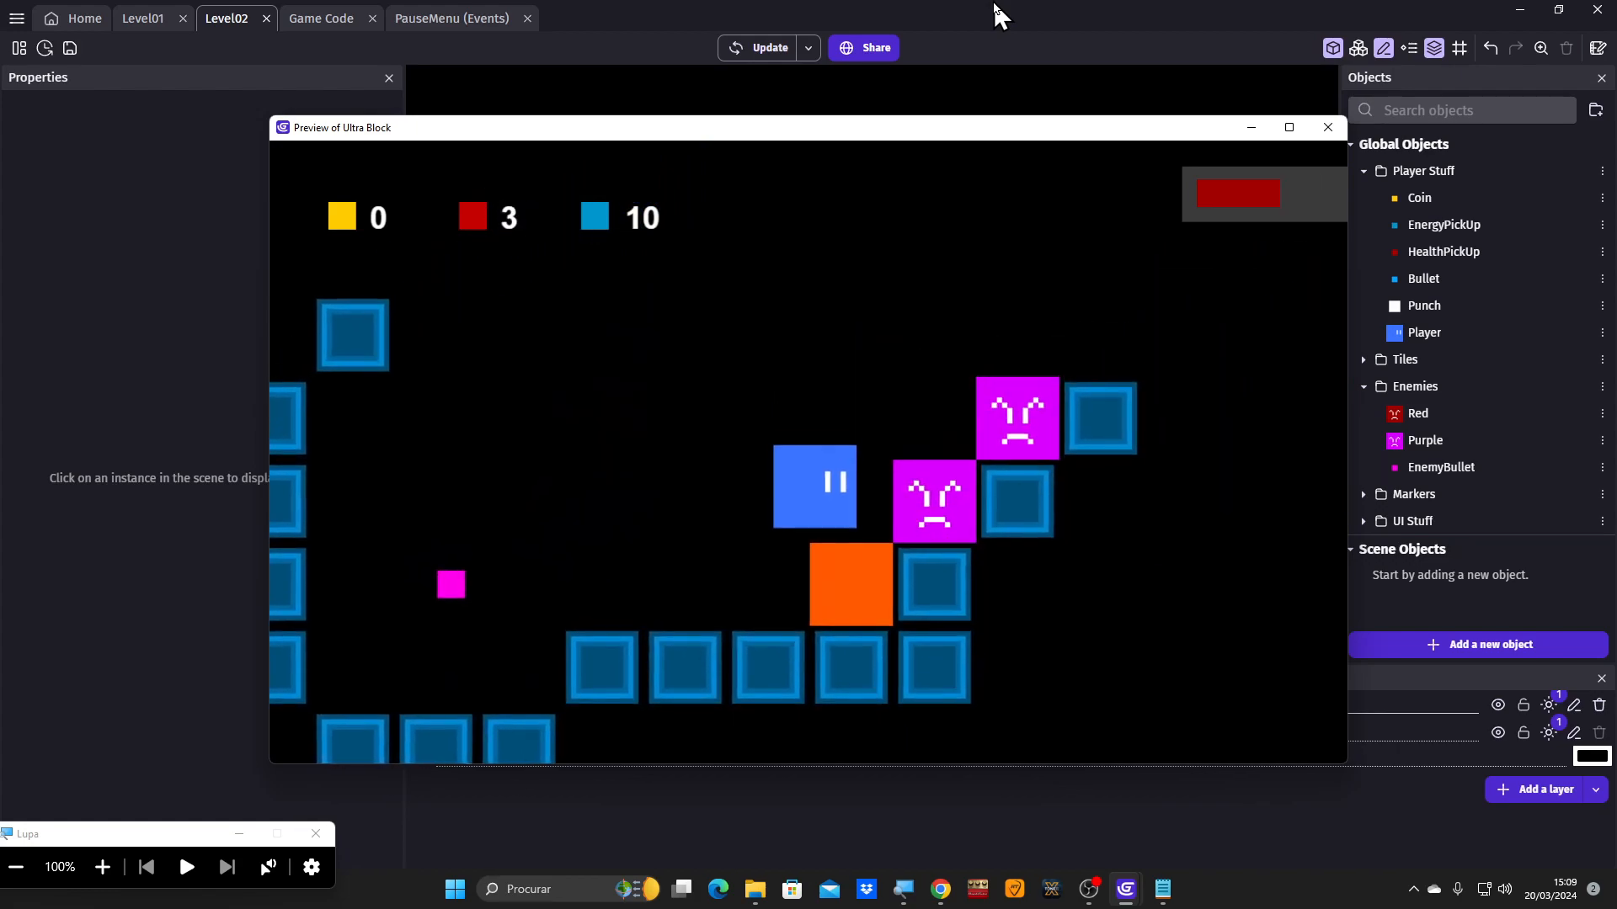
key(Right)
key(space)
key(Left)
key(space)
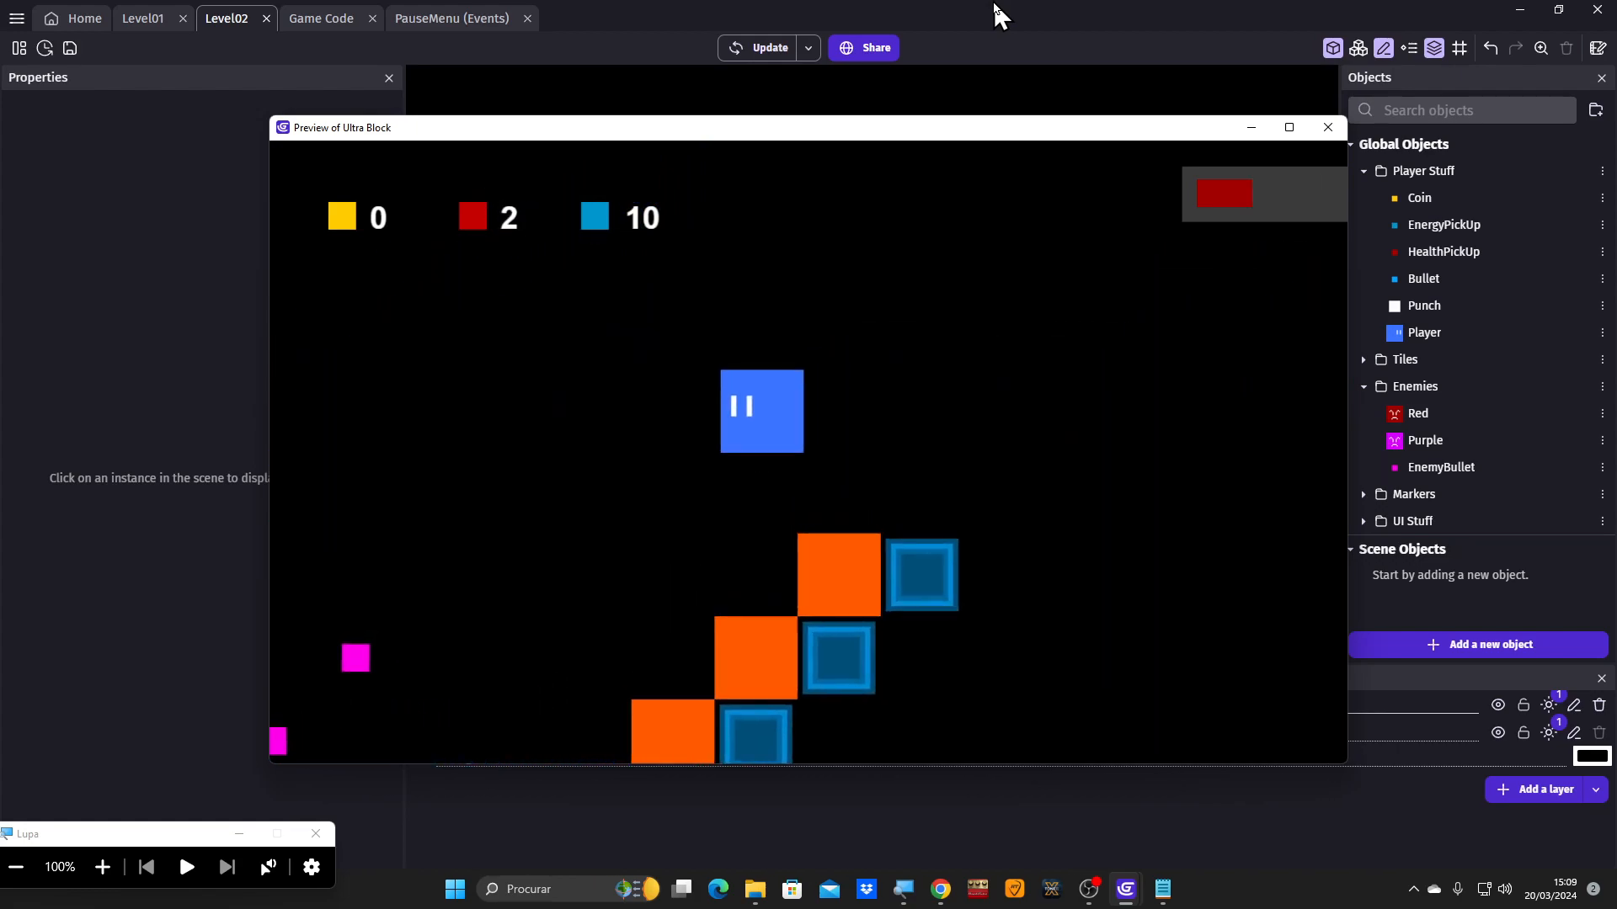
key(space)
key(Right)
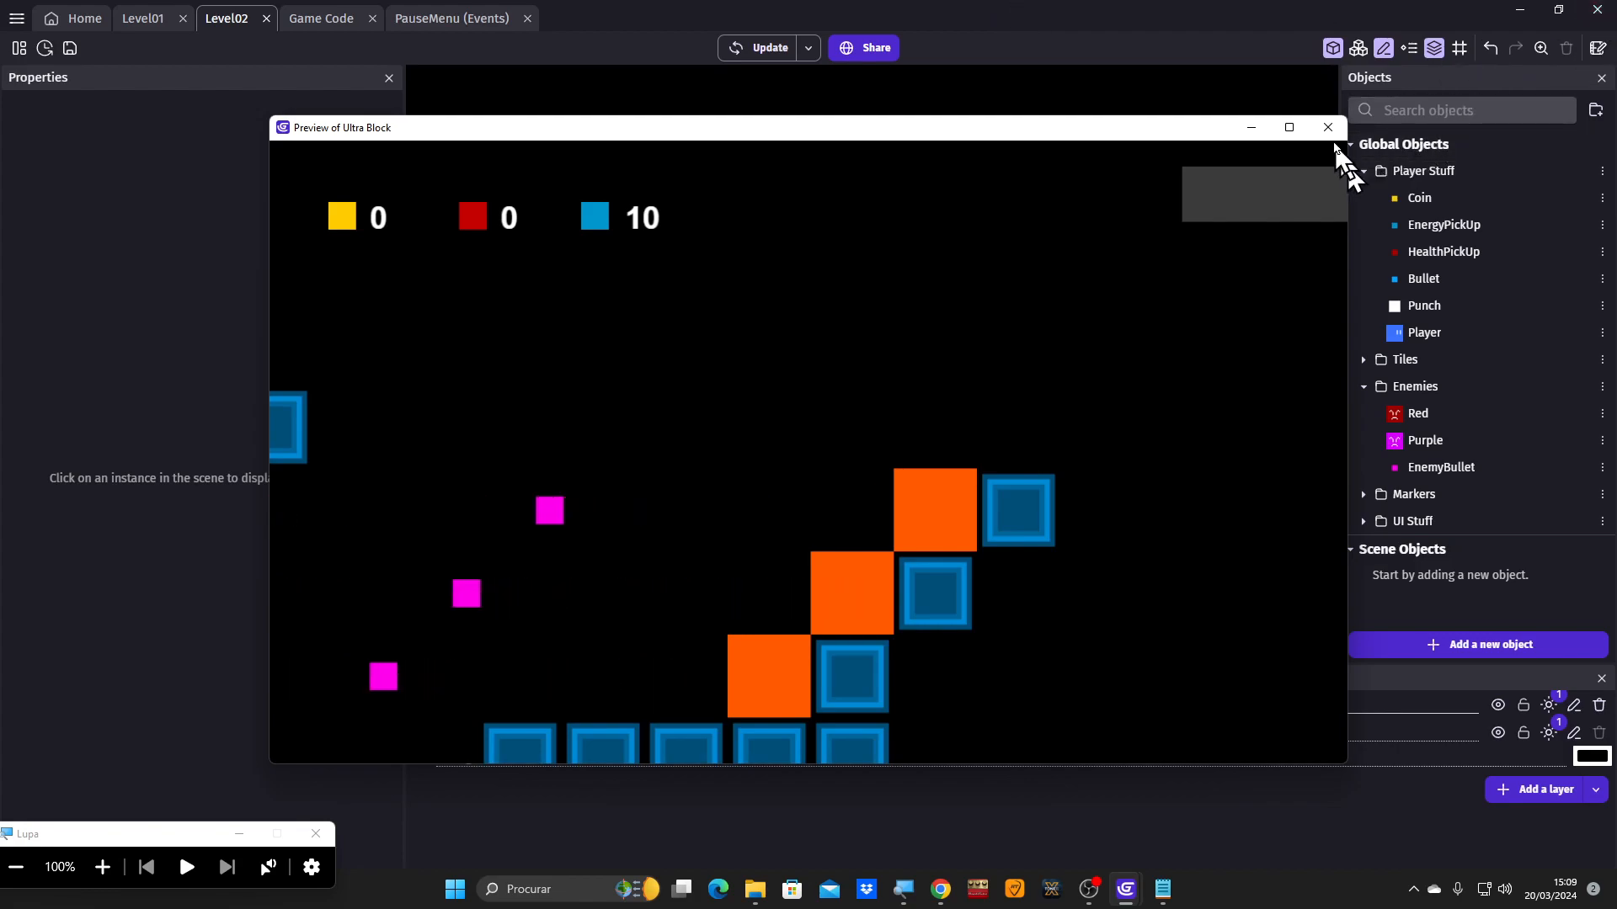
click(1329, 129)
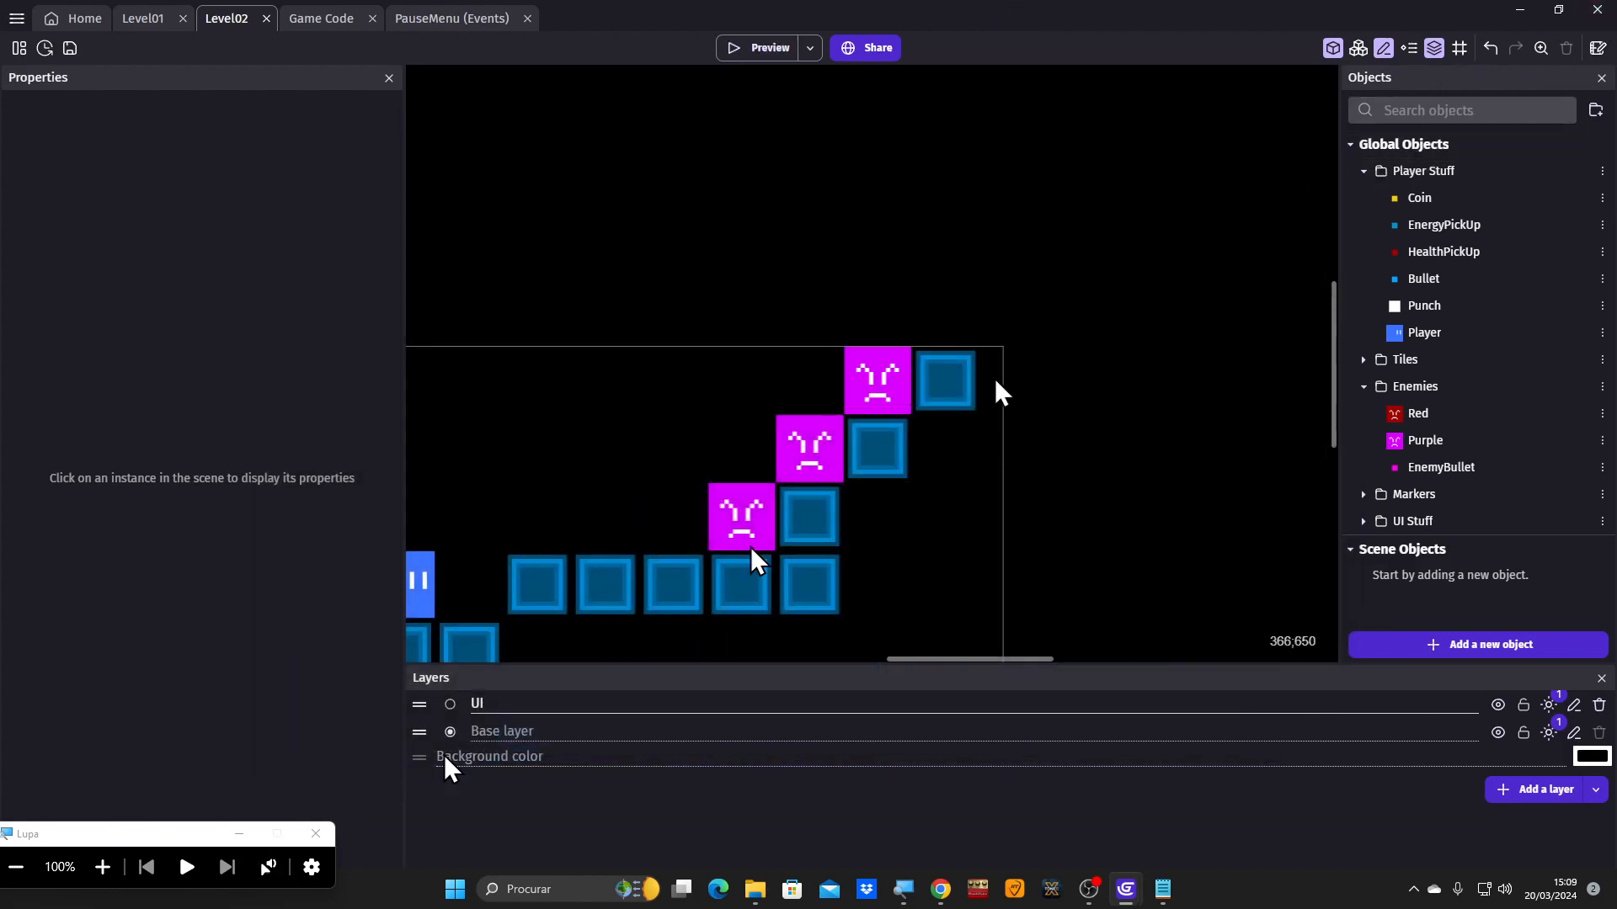
Examine the Idle and Hurt animations of the Purple object and leave its editor without applying changes.
click(103, 867)
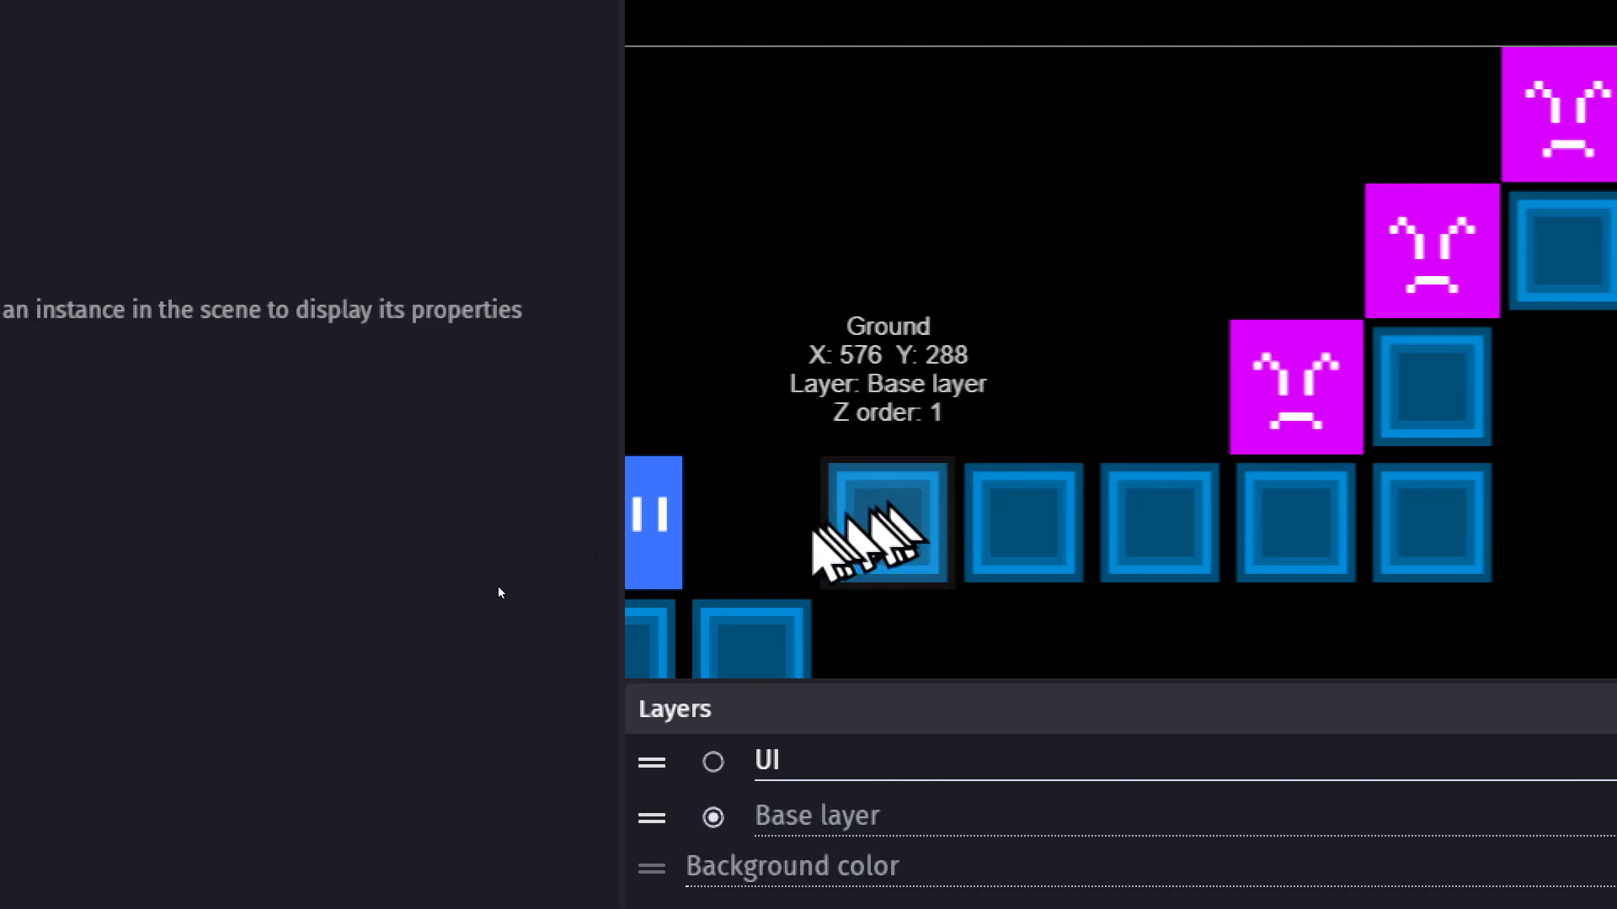
double_click(1247, 392)
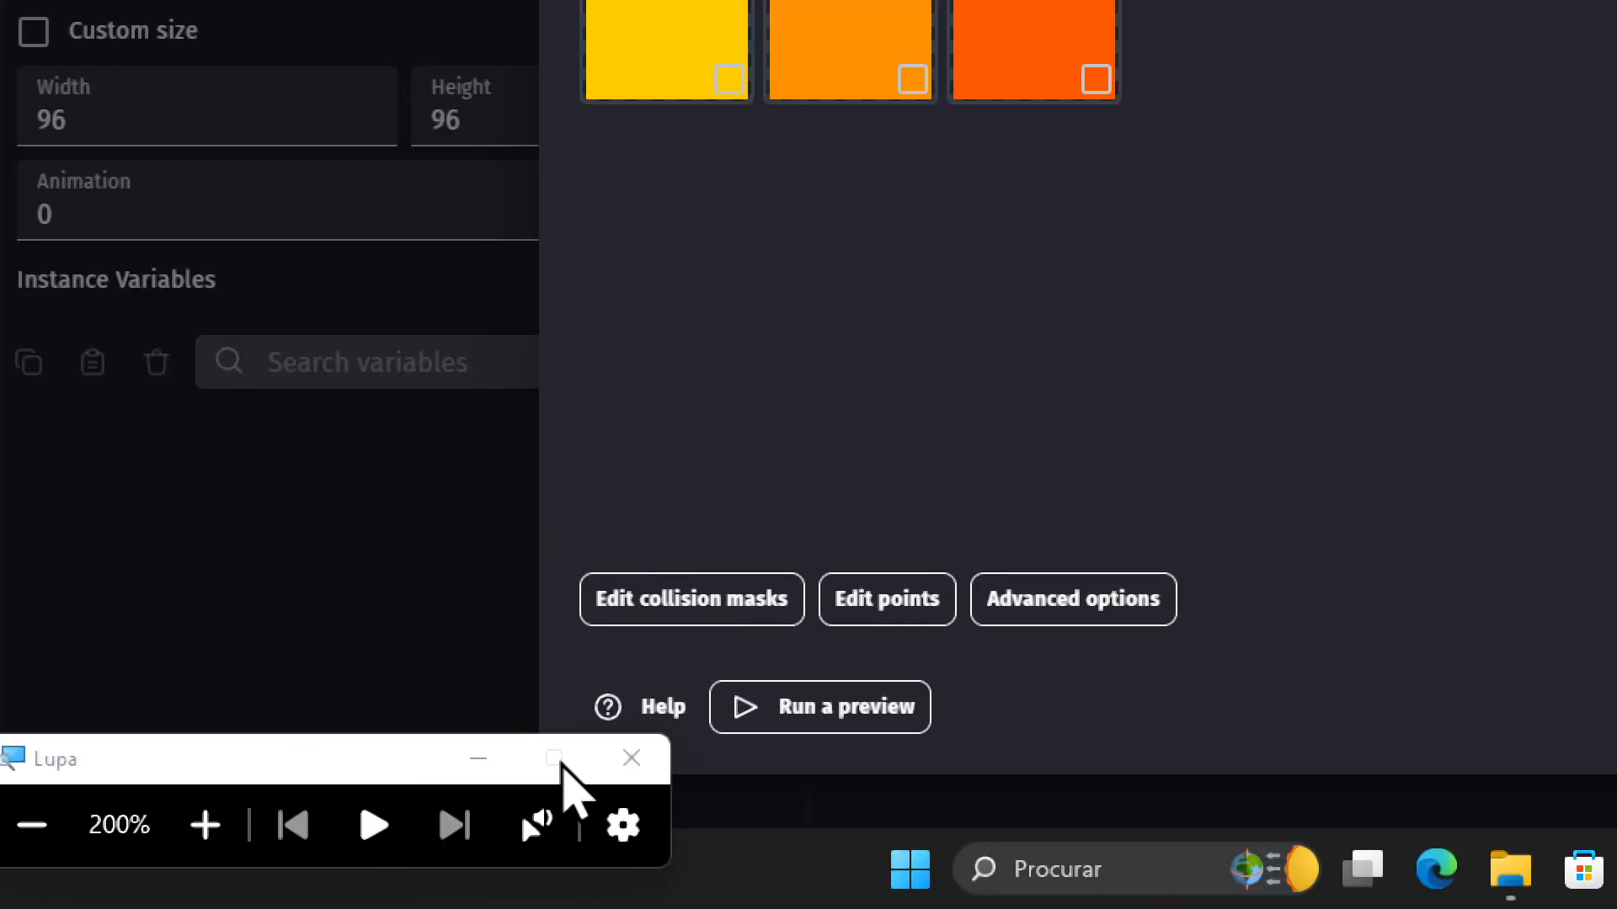
click(17, 869)
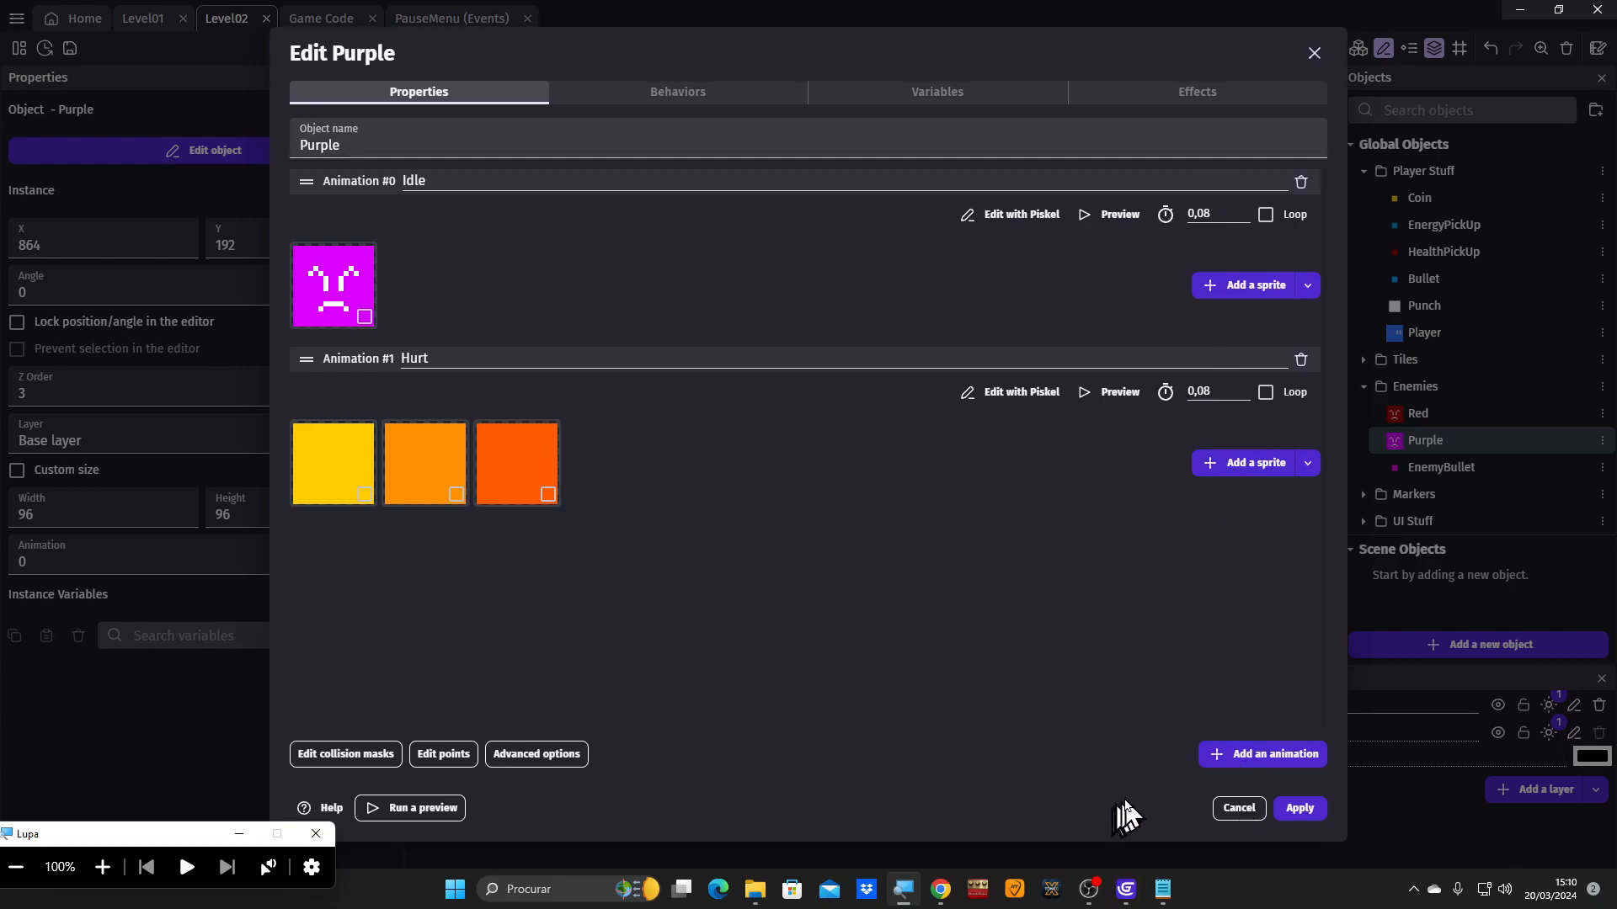
click(1233, 810)
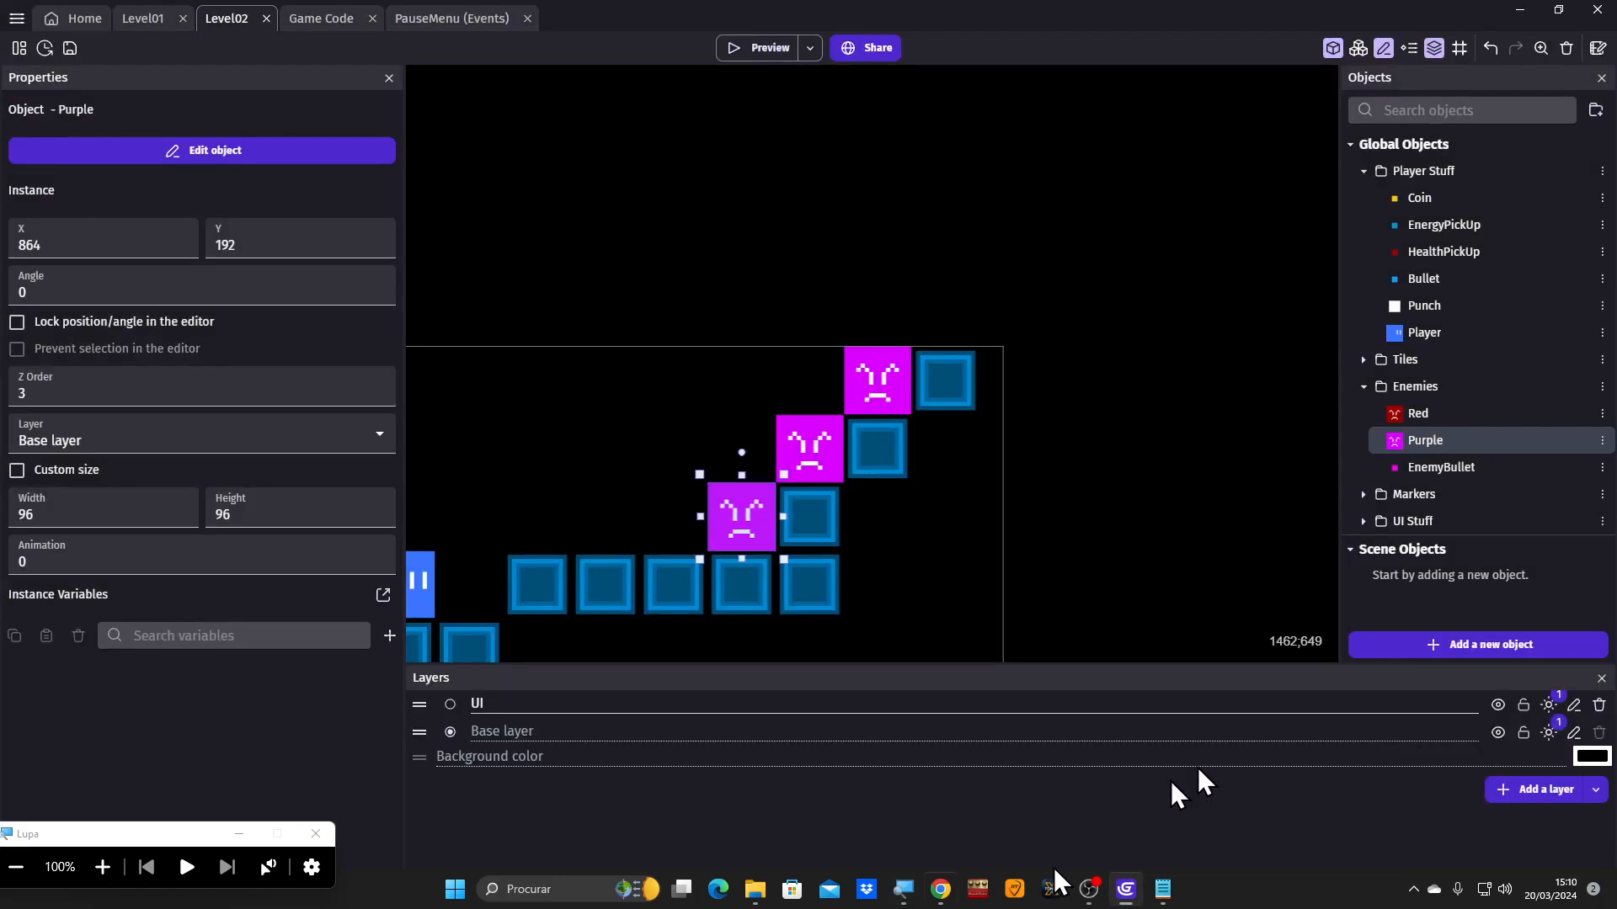
In the Game Code's Enemy (Red) events, set the "Hurt" animation condition to check the Enemies group.
click(102, 868)
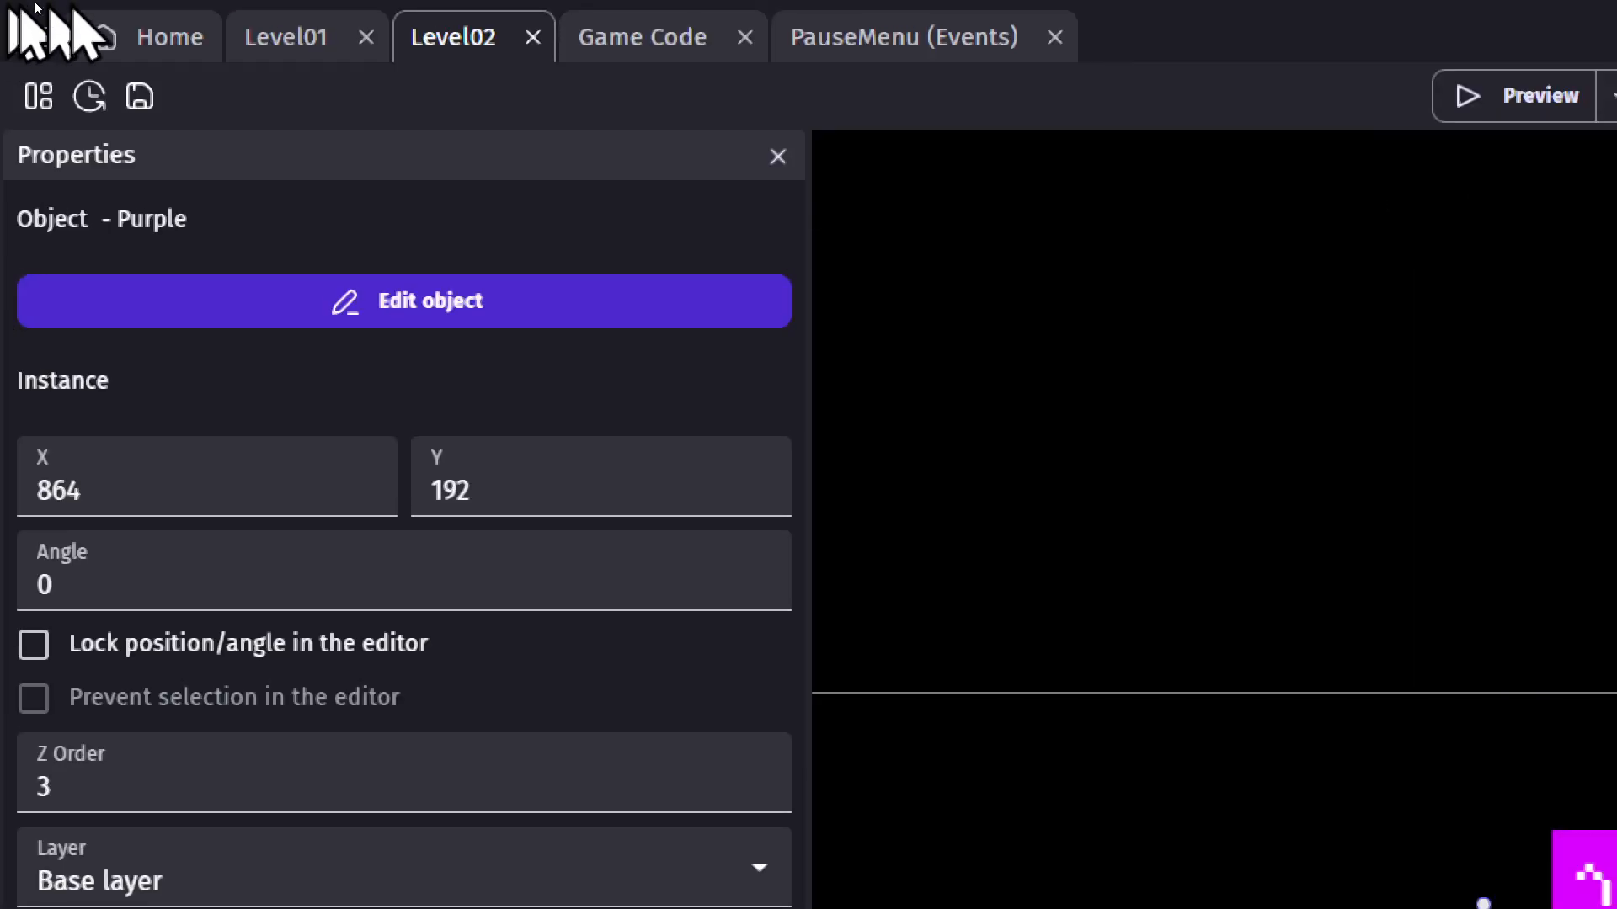
click(638, 41)
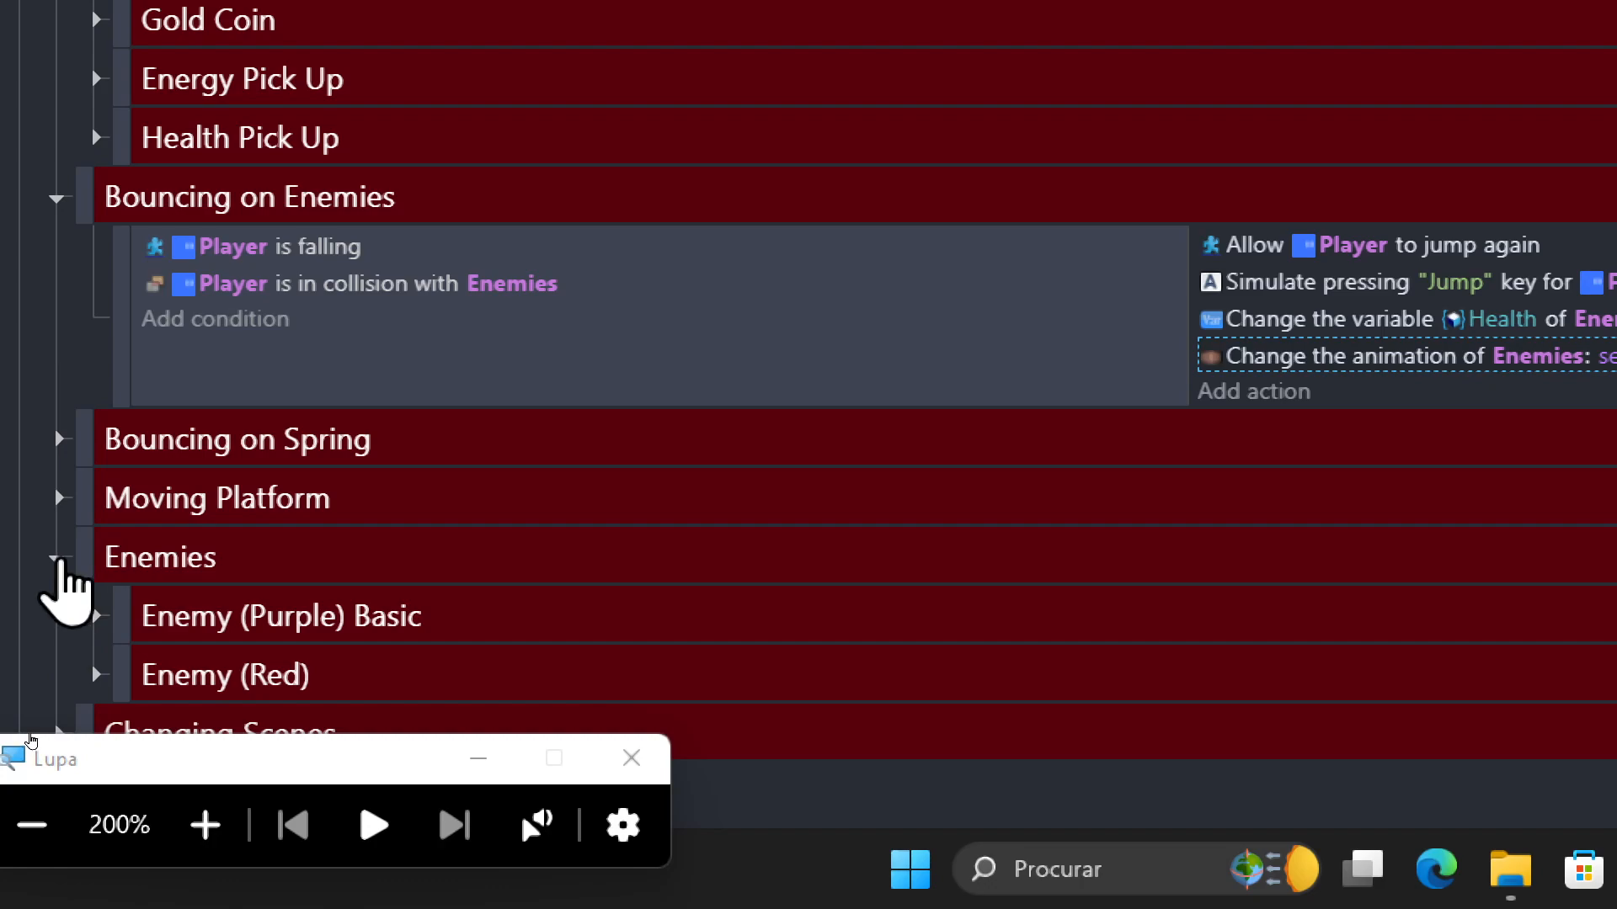
click(56, 559)
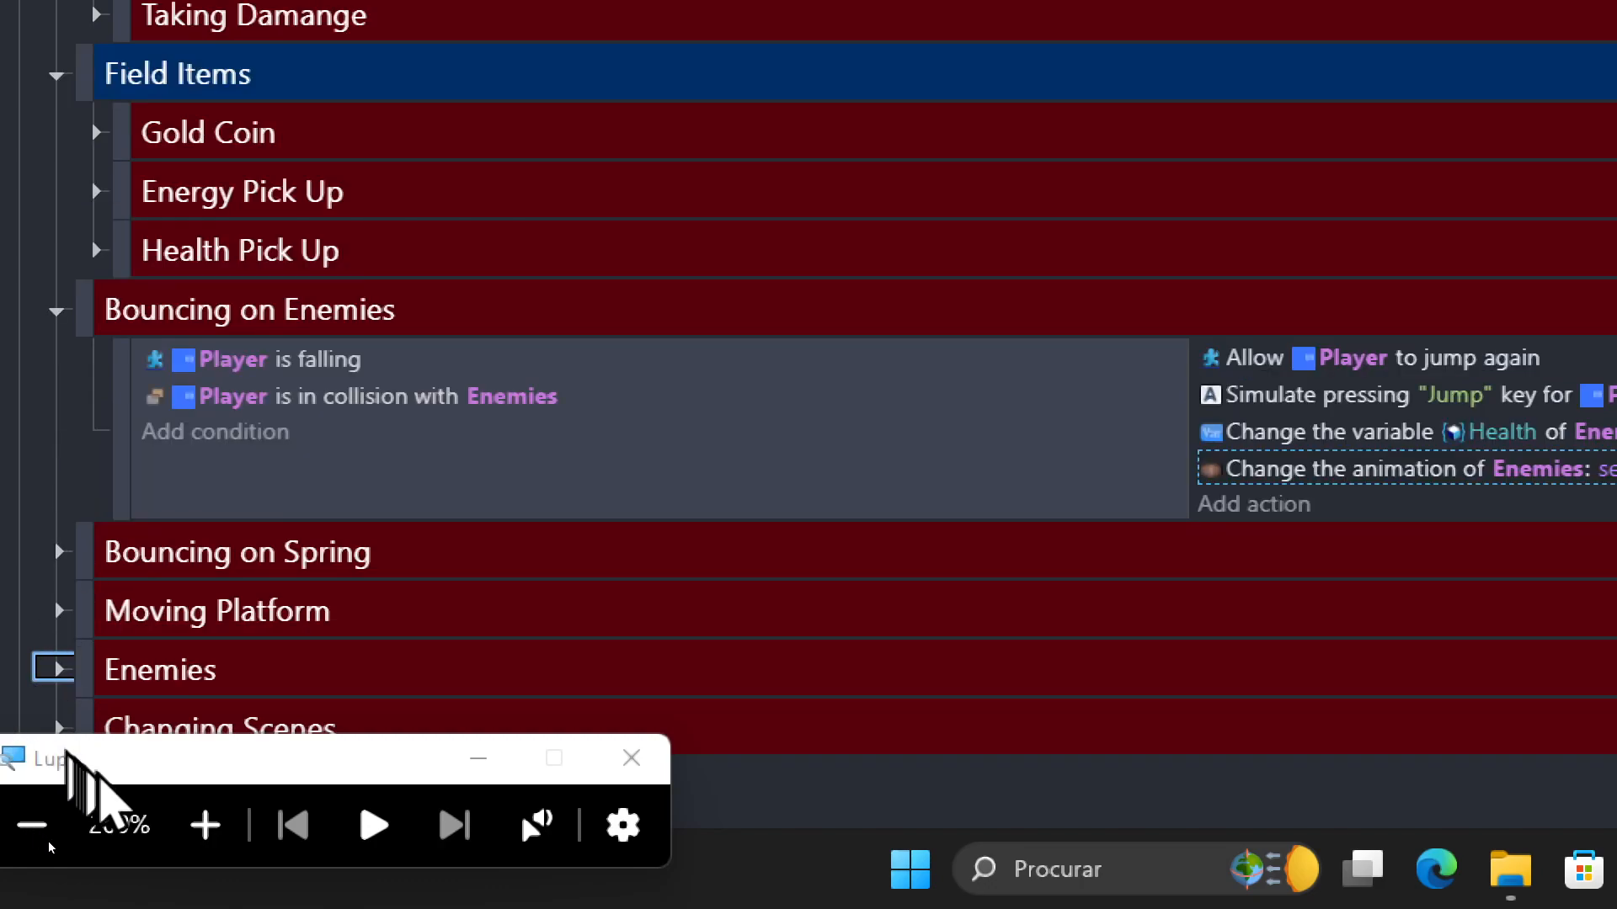
drag(152, 753, 124, 868)
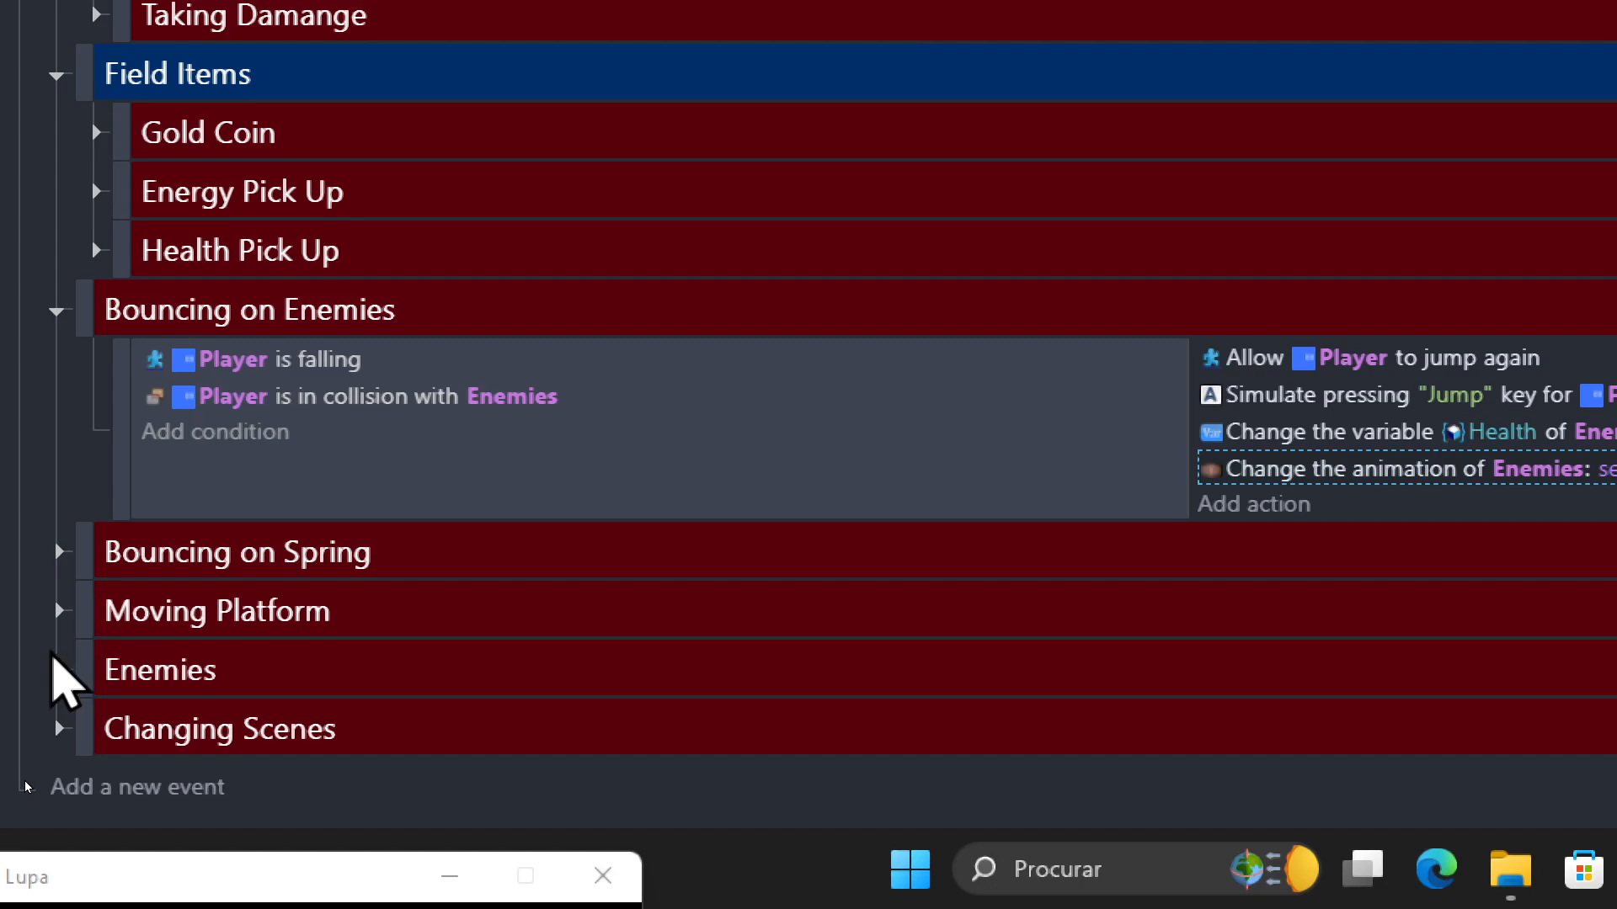
click(57, 669)
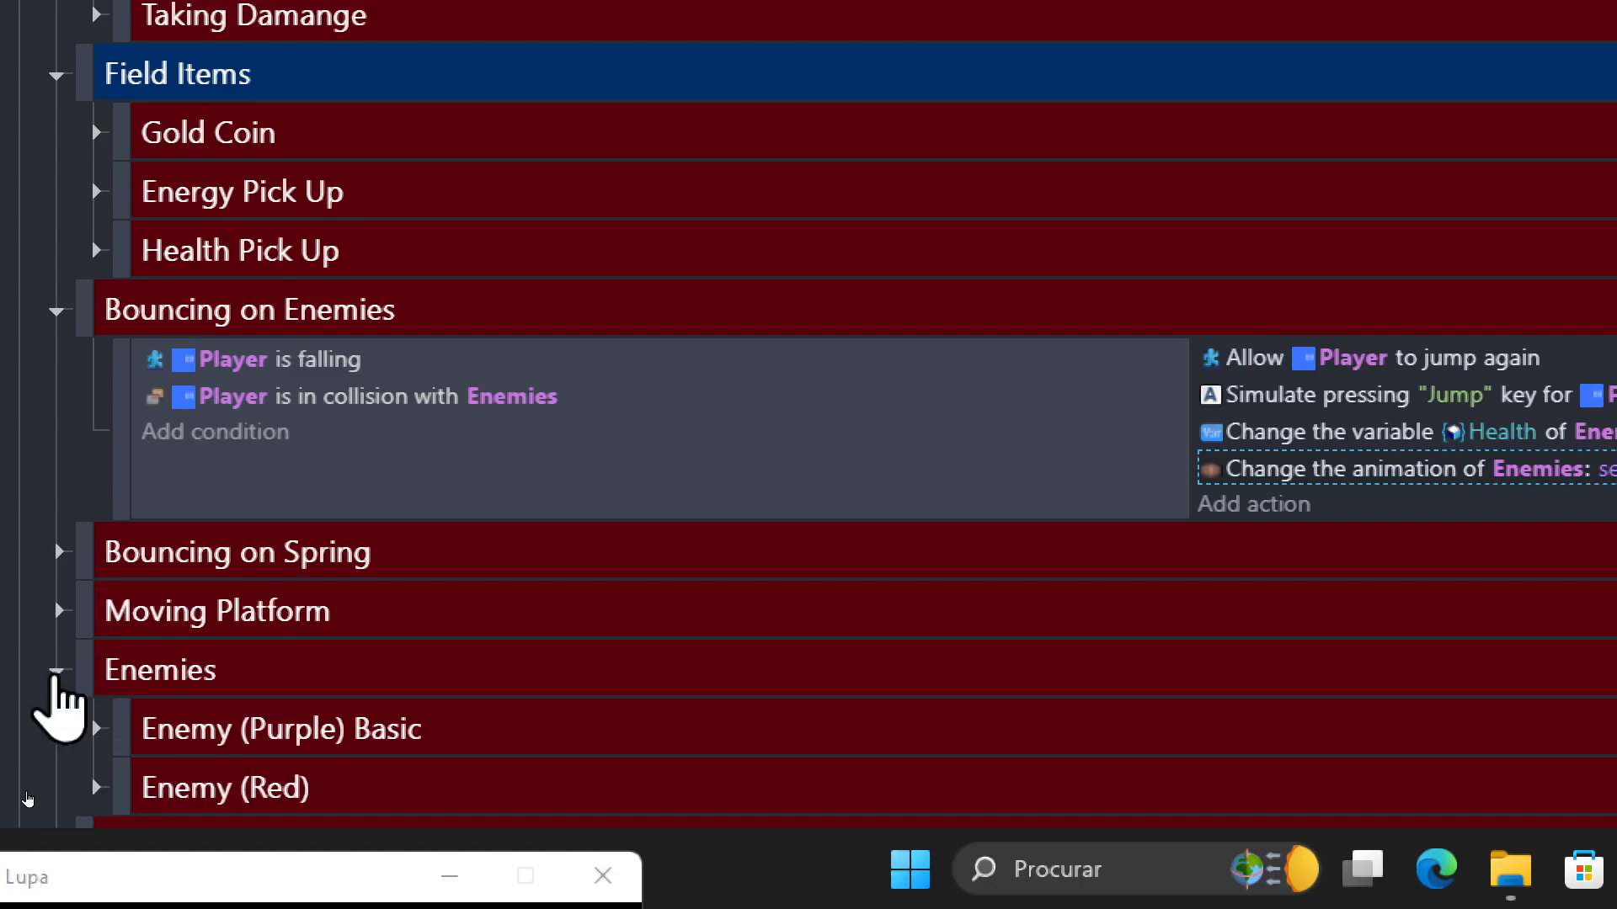
scroll(57, 667, down, 2)
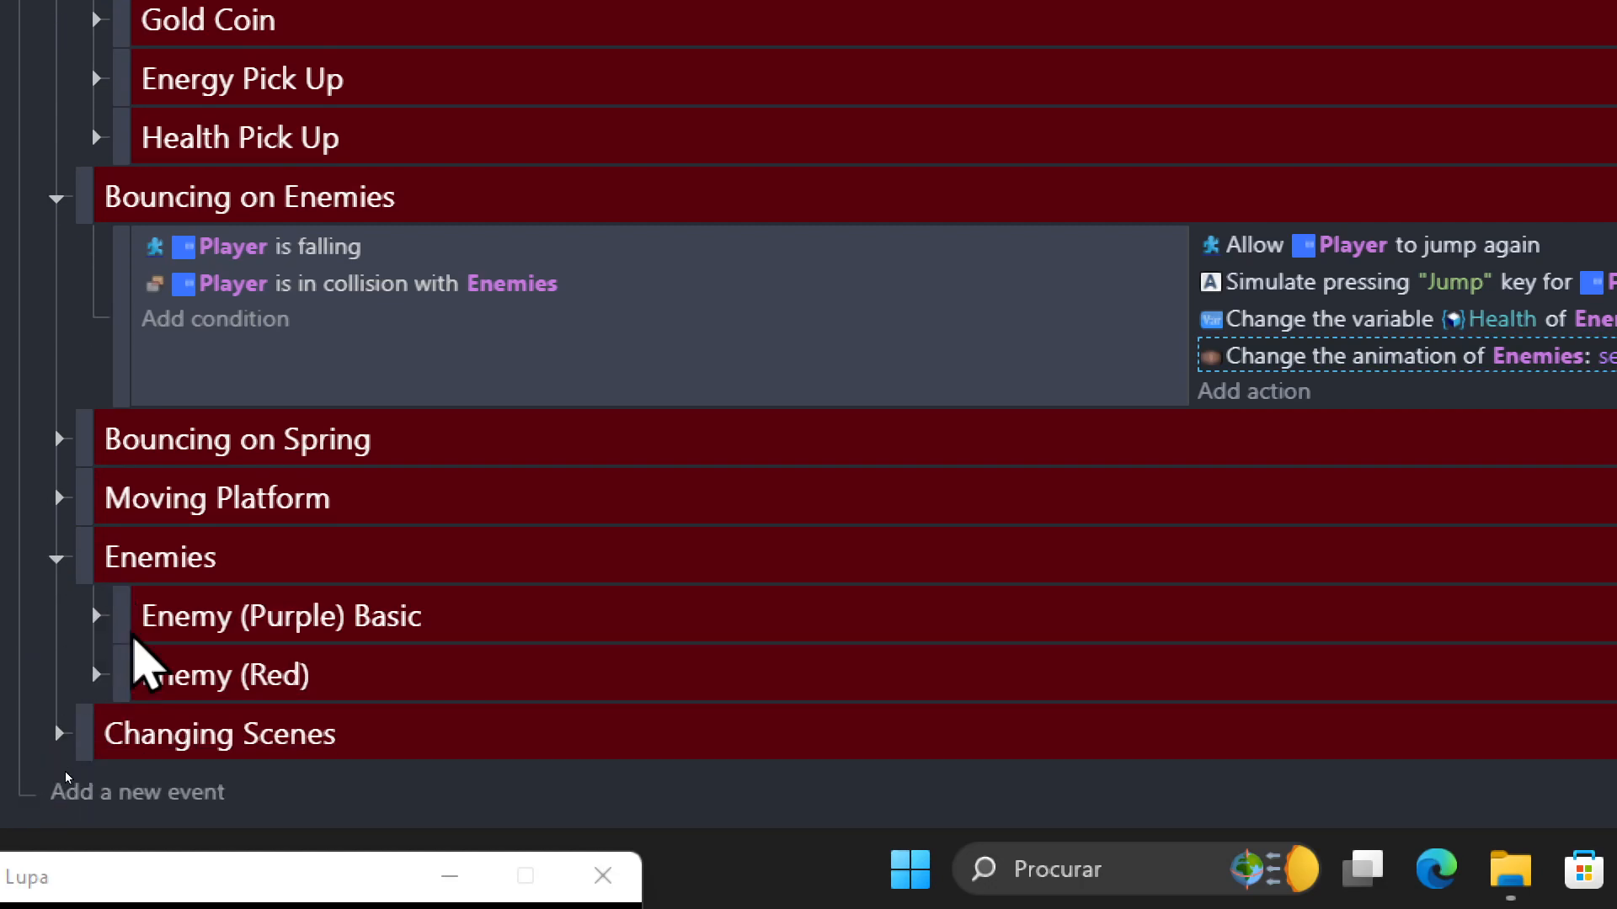
click(97, 675)
scroll(101, 687, down, 10)
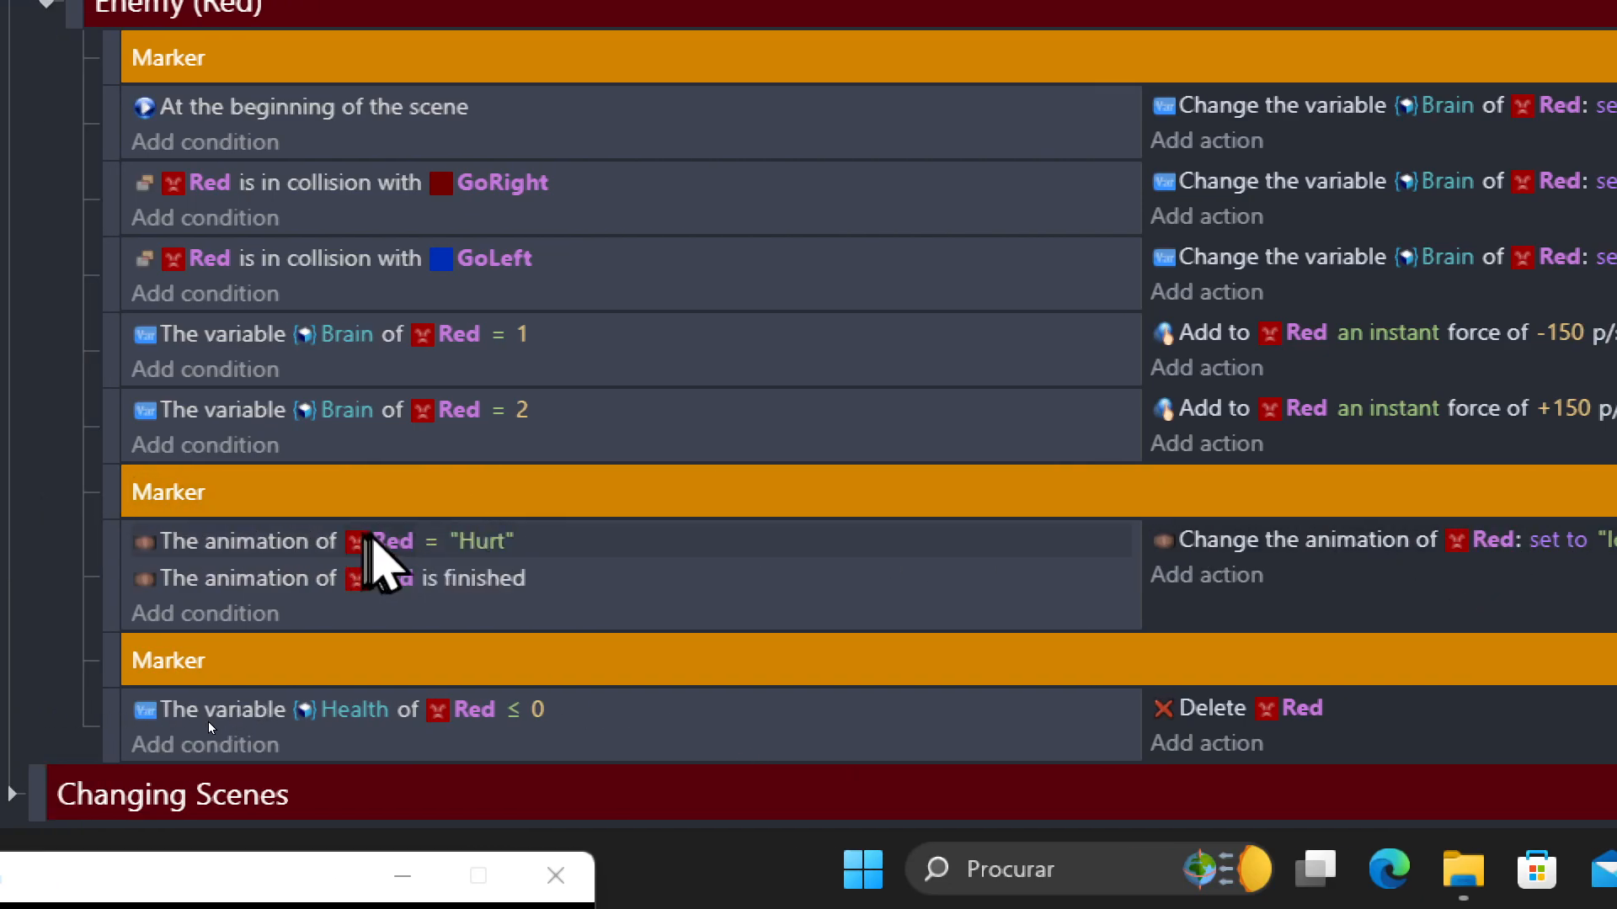
click(394, 541)
text(E)
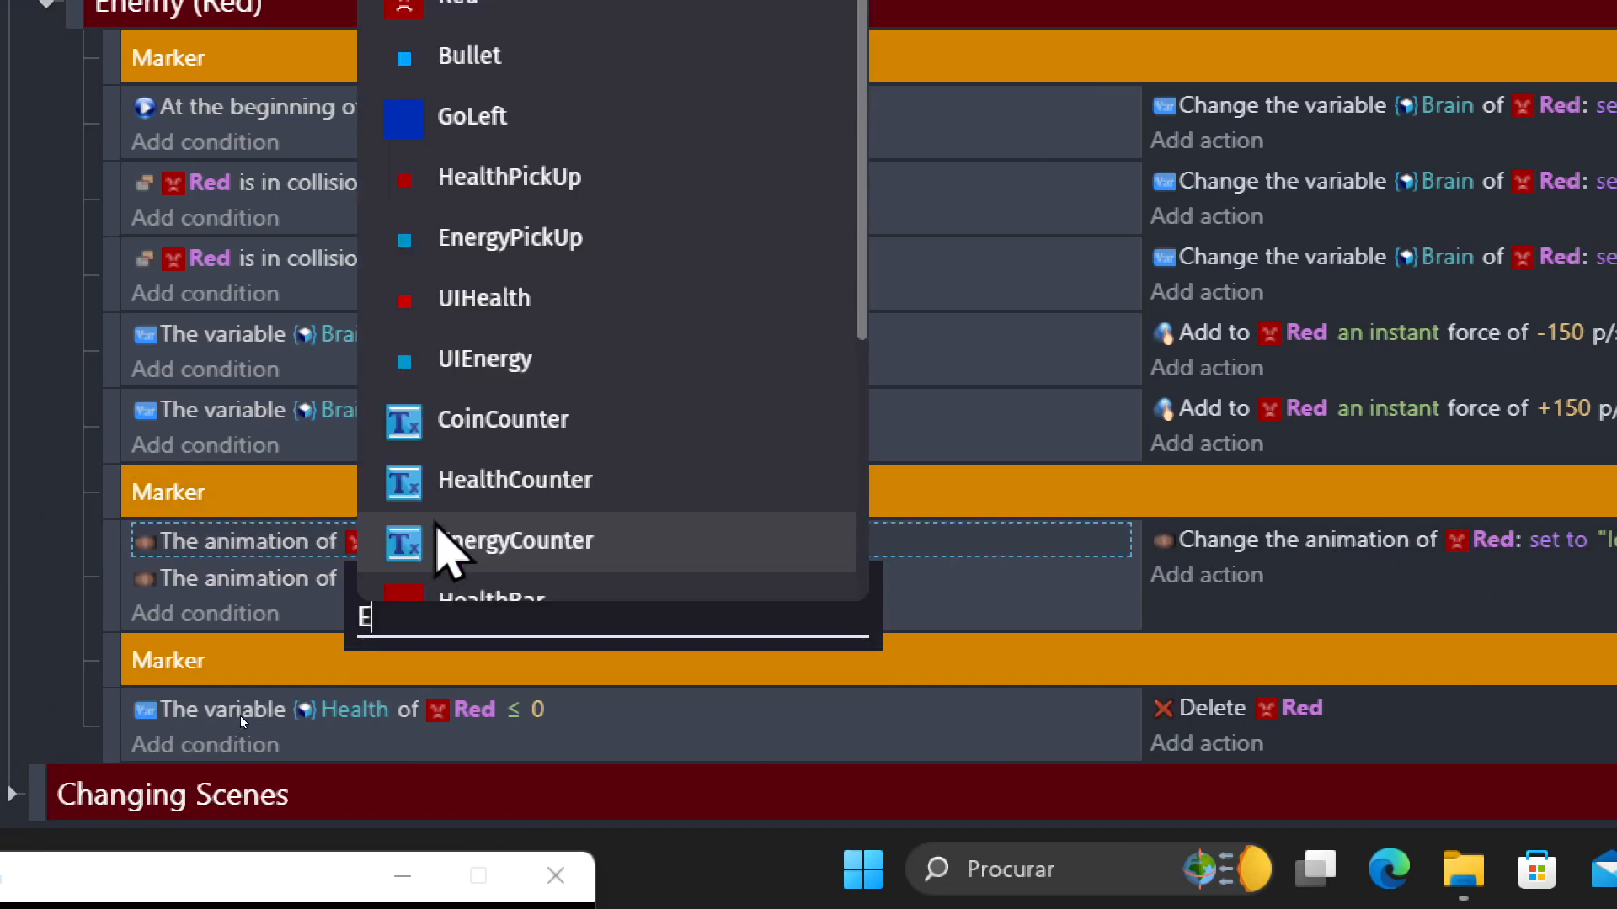
text(nemies)
key(Return)
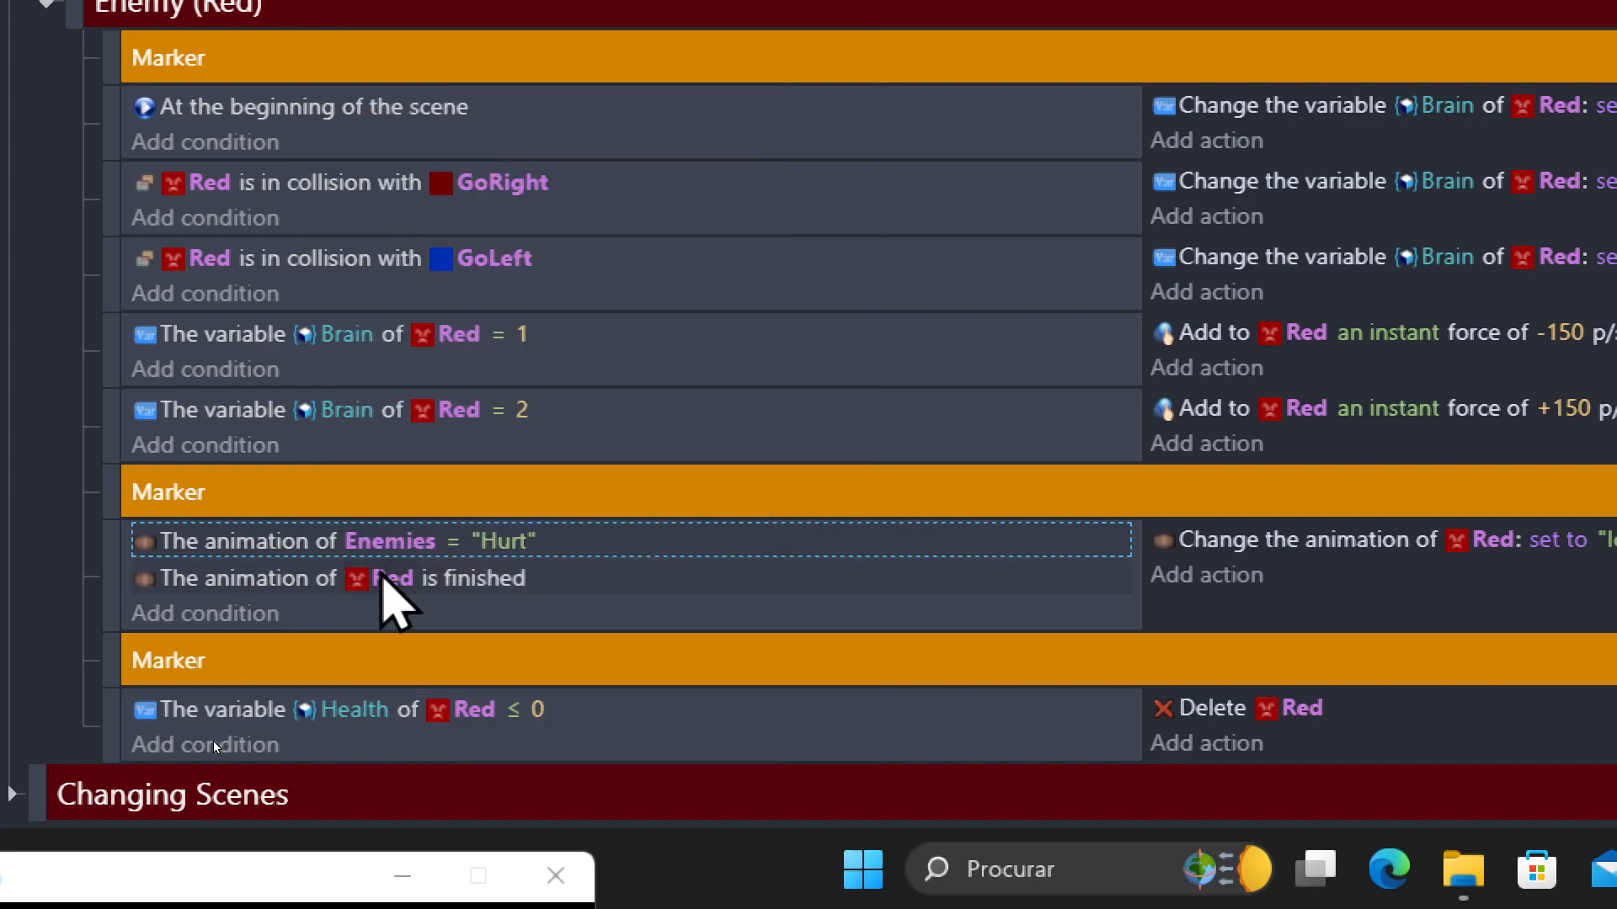
In the Enemy (Red) hurt event, set the animation-finished condition to check the Enemies group.
click(386, 579)
text(Eb)
key(BackSpace)
text(ben)
key(BackSpace)
key(BackSpace)
key(BackSpace)
text(nemie)
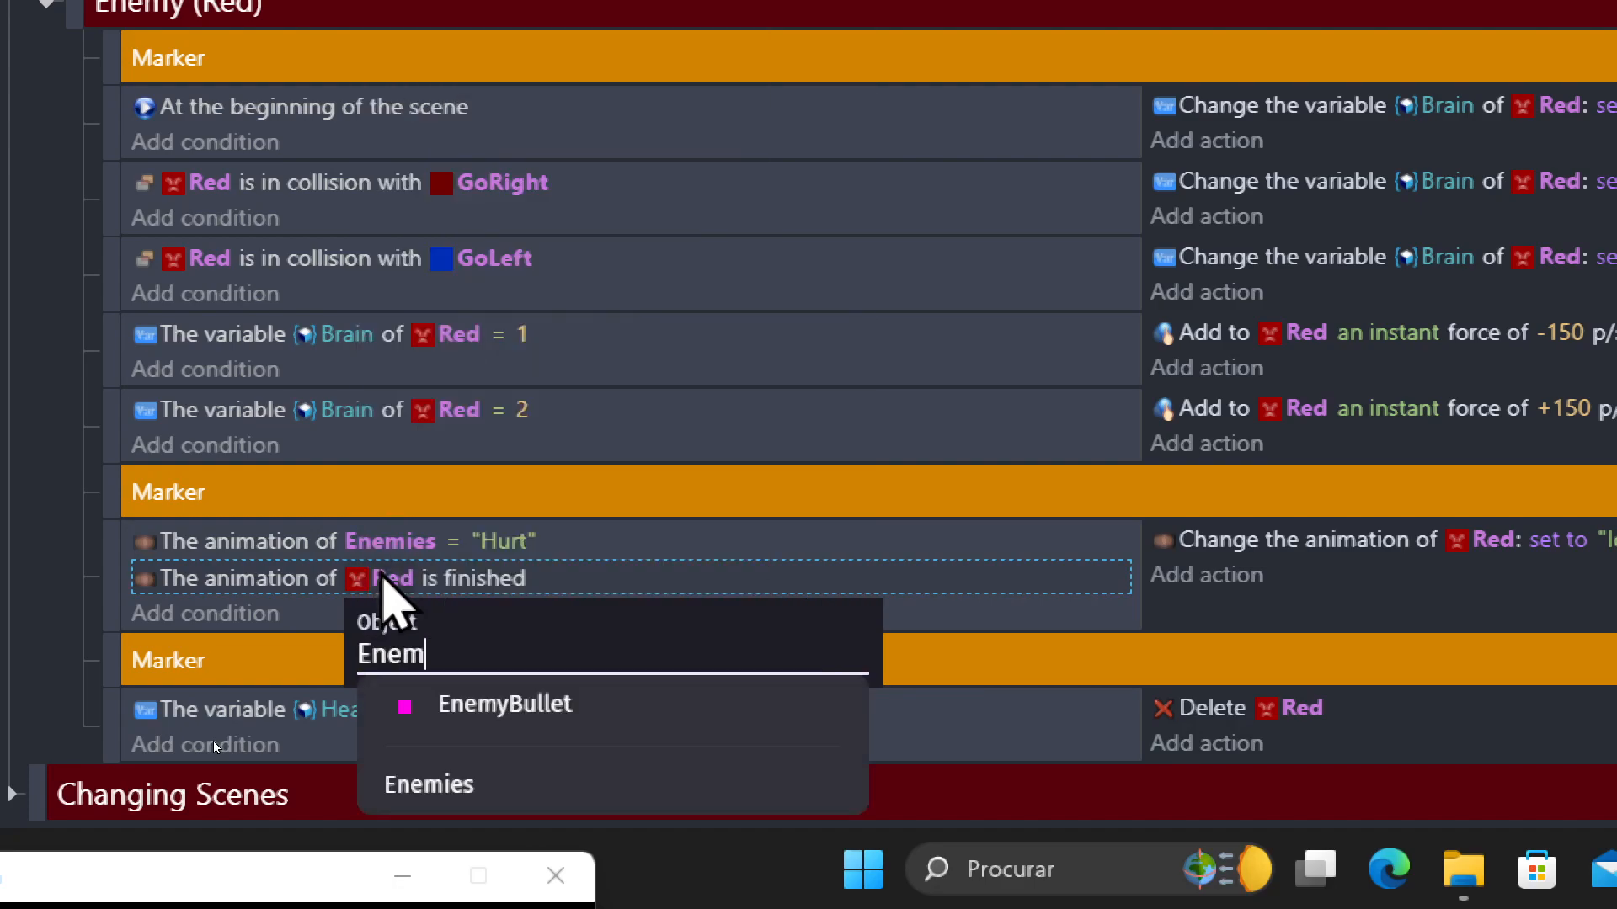
text(s)
key(Return)
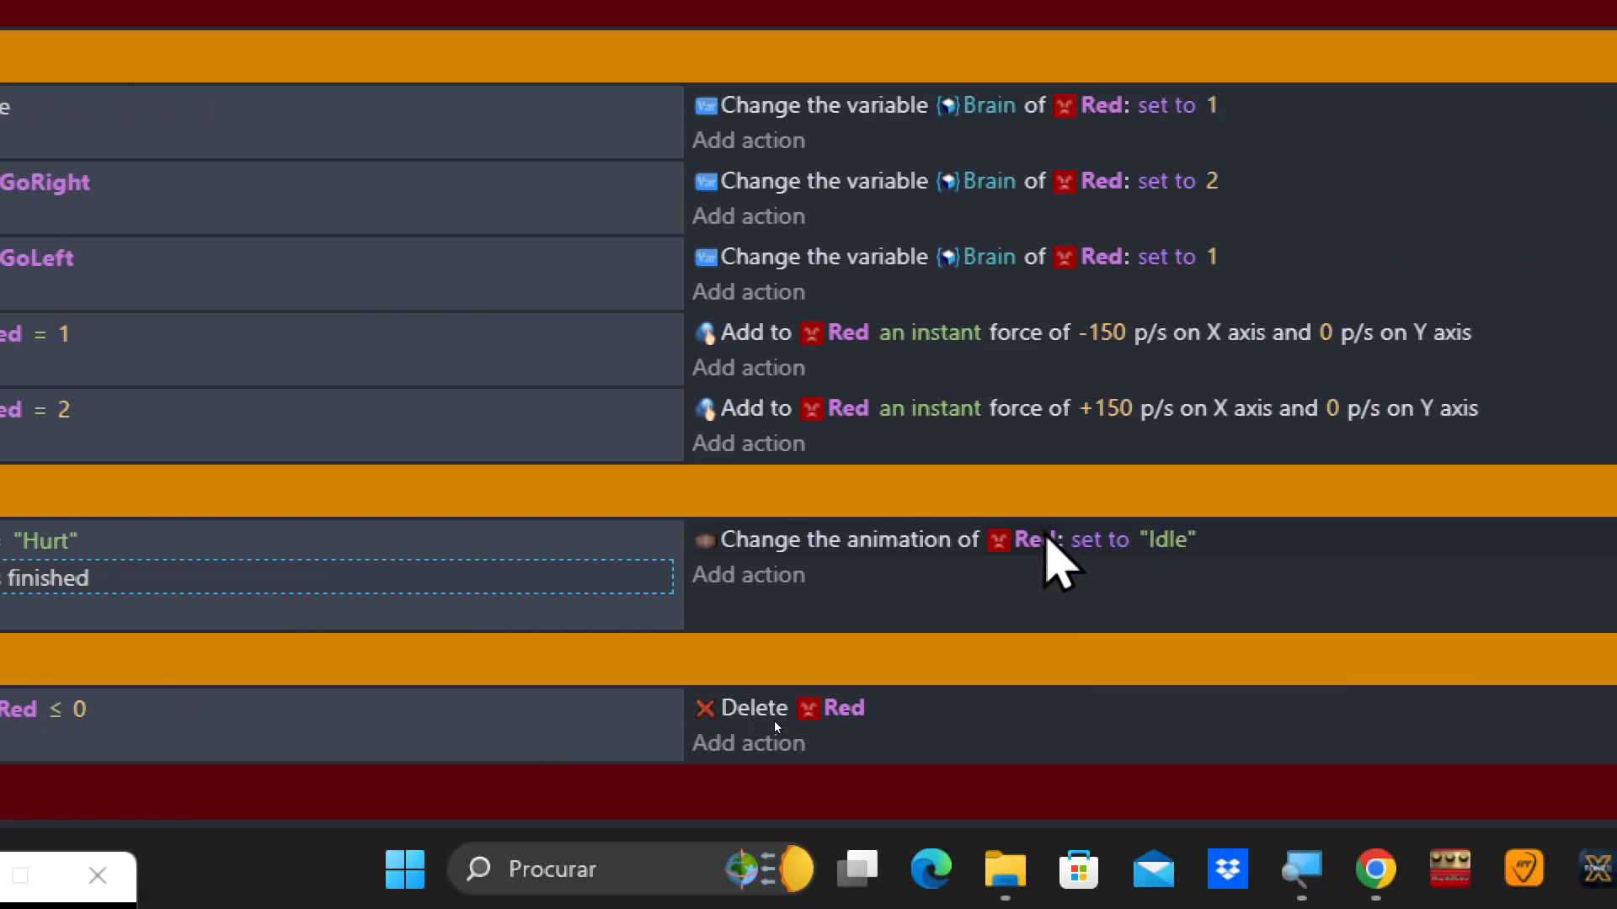
Make the hurt event's action that sets the "Idle" animation act on the Enemies group.
click(1044, 543)
text(Enemies)
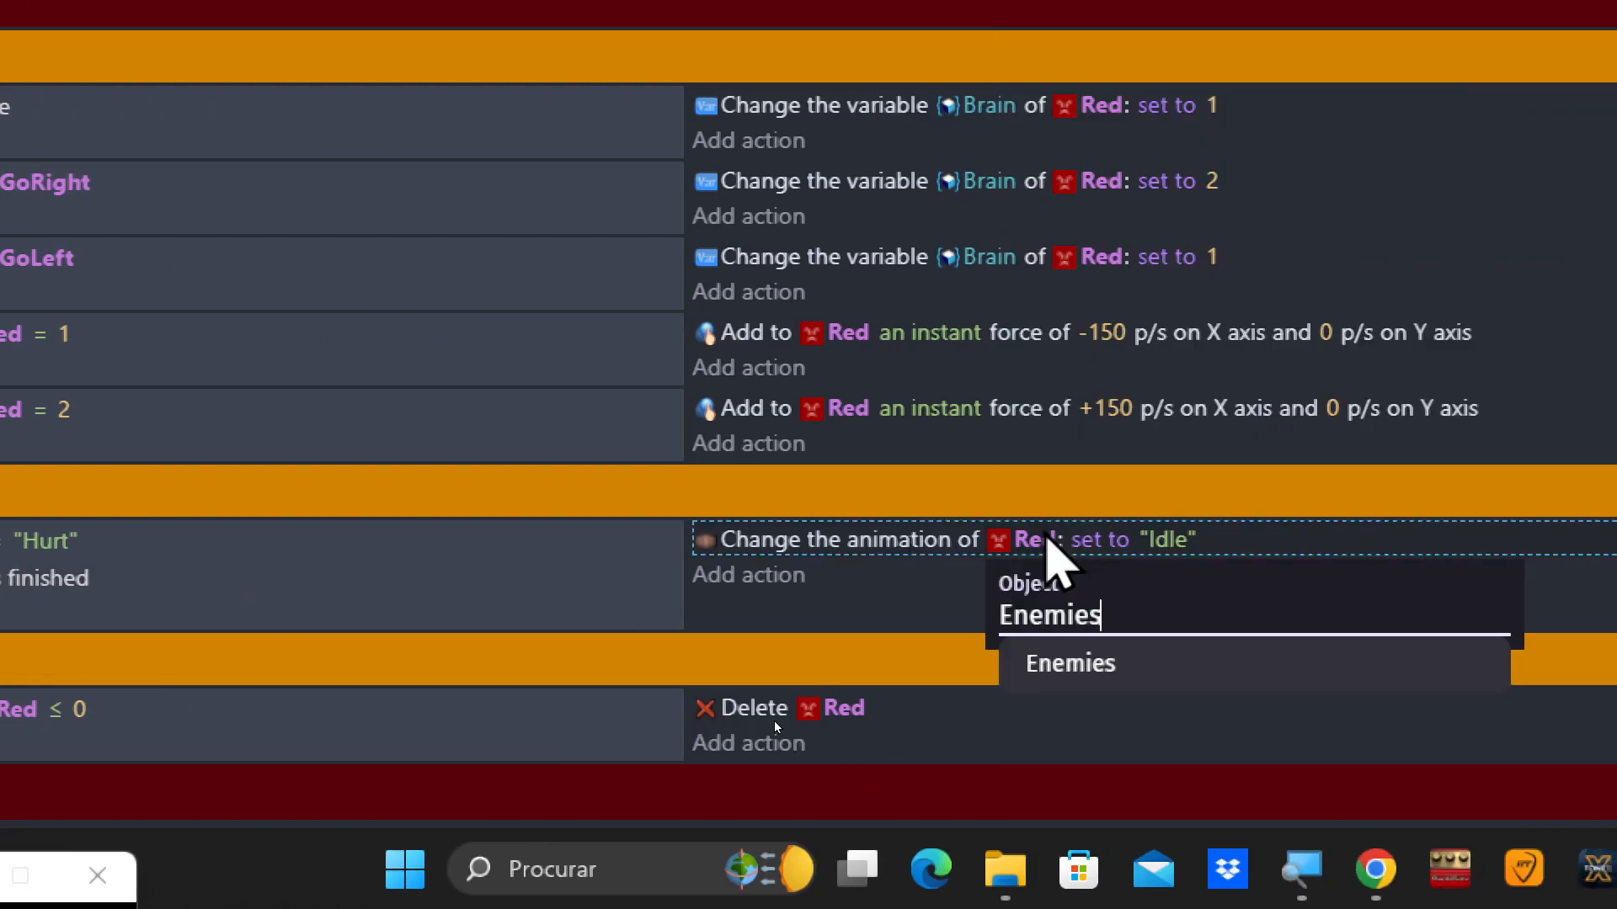
key(Return)
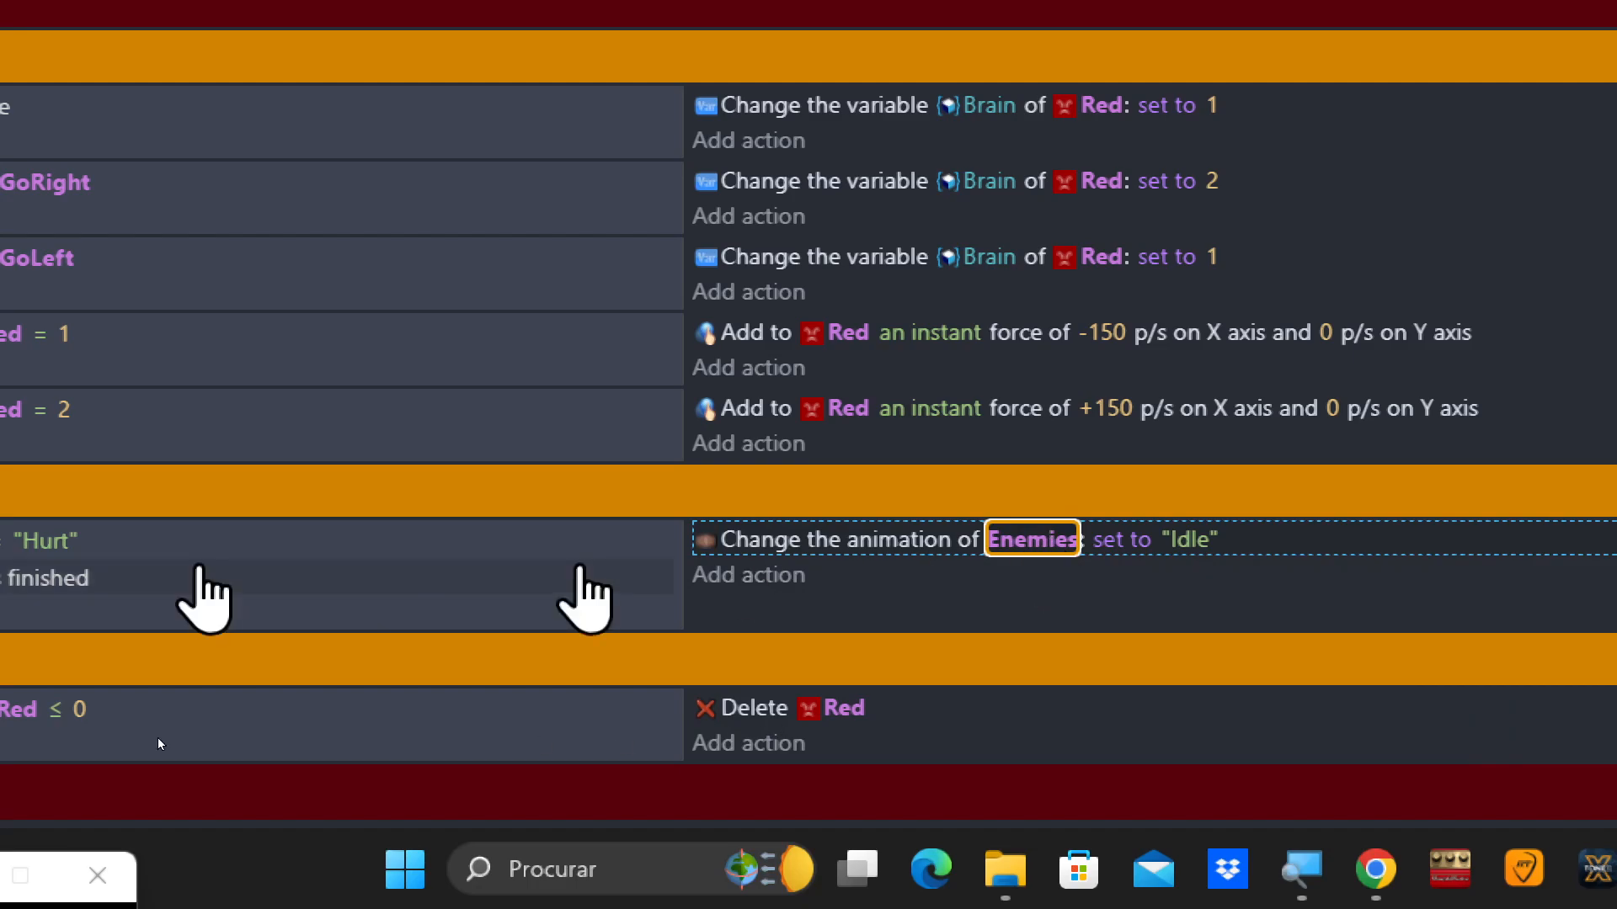
Paste a blank event group inside Enemies, above Enemy (Purple) Basic, and name it "Shared Events".
scroll(109, 554, down, 1)
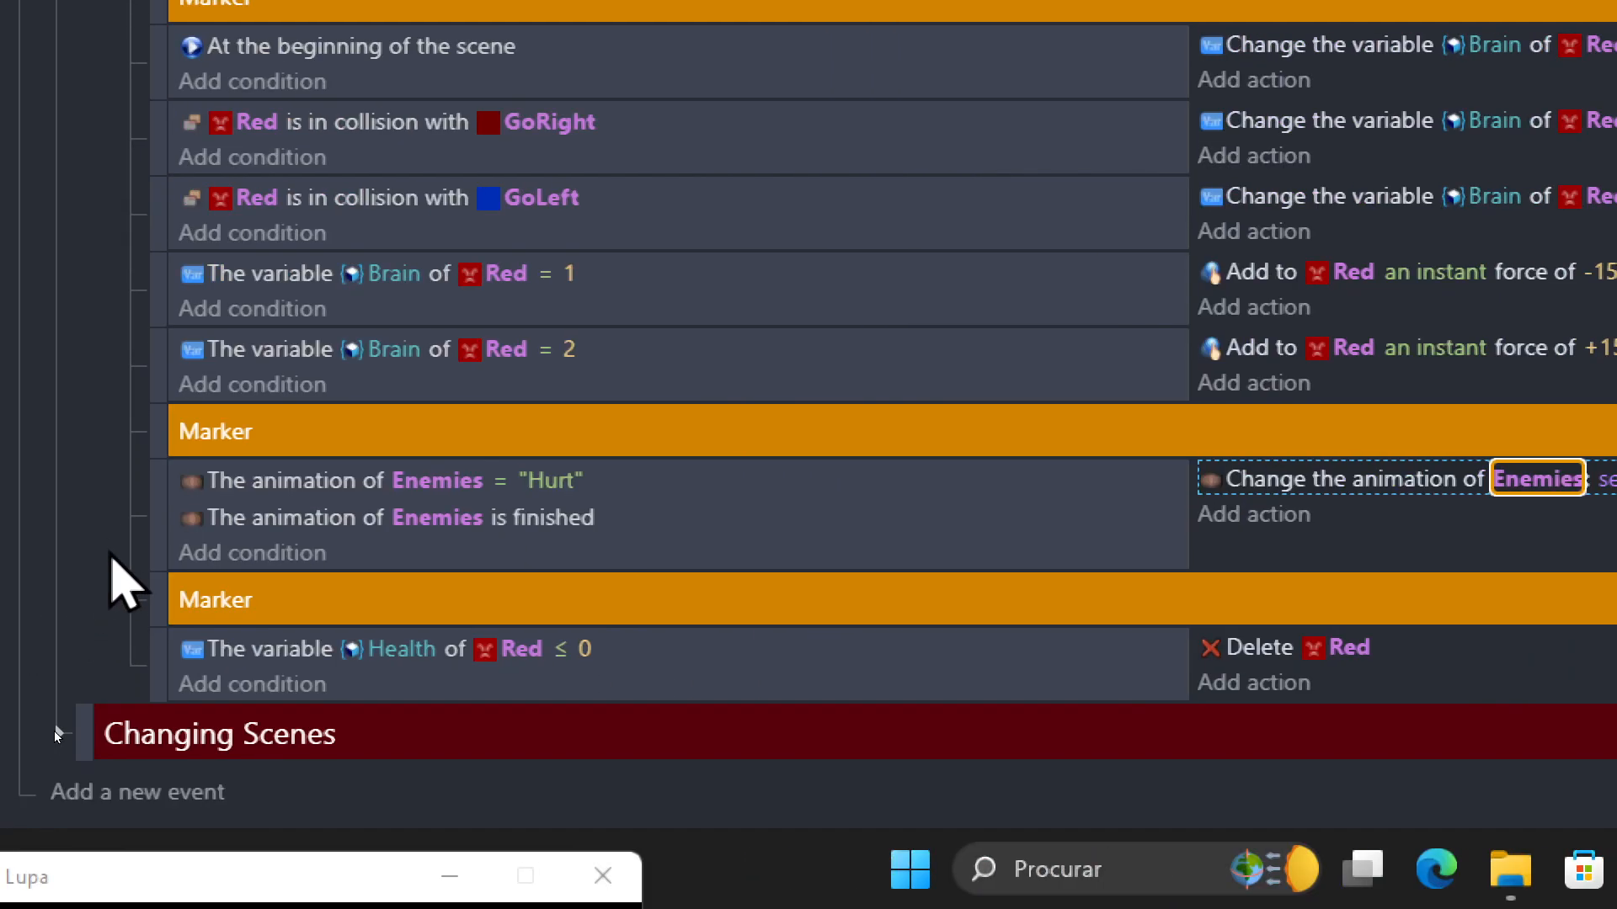
scroll(112, 543, up, 5)
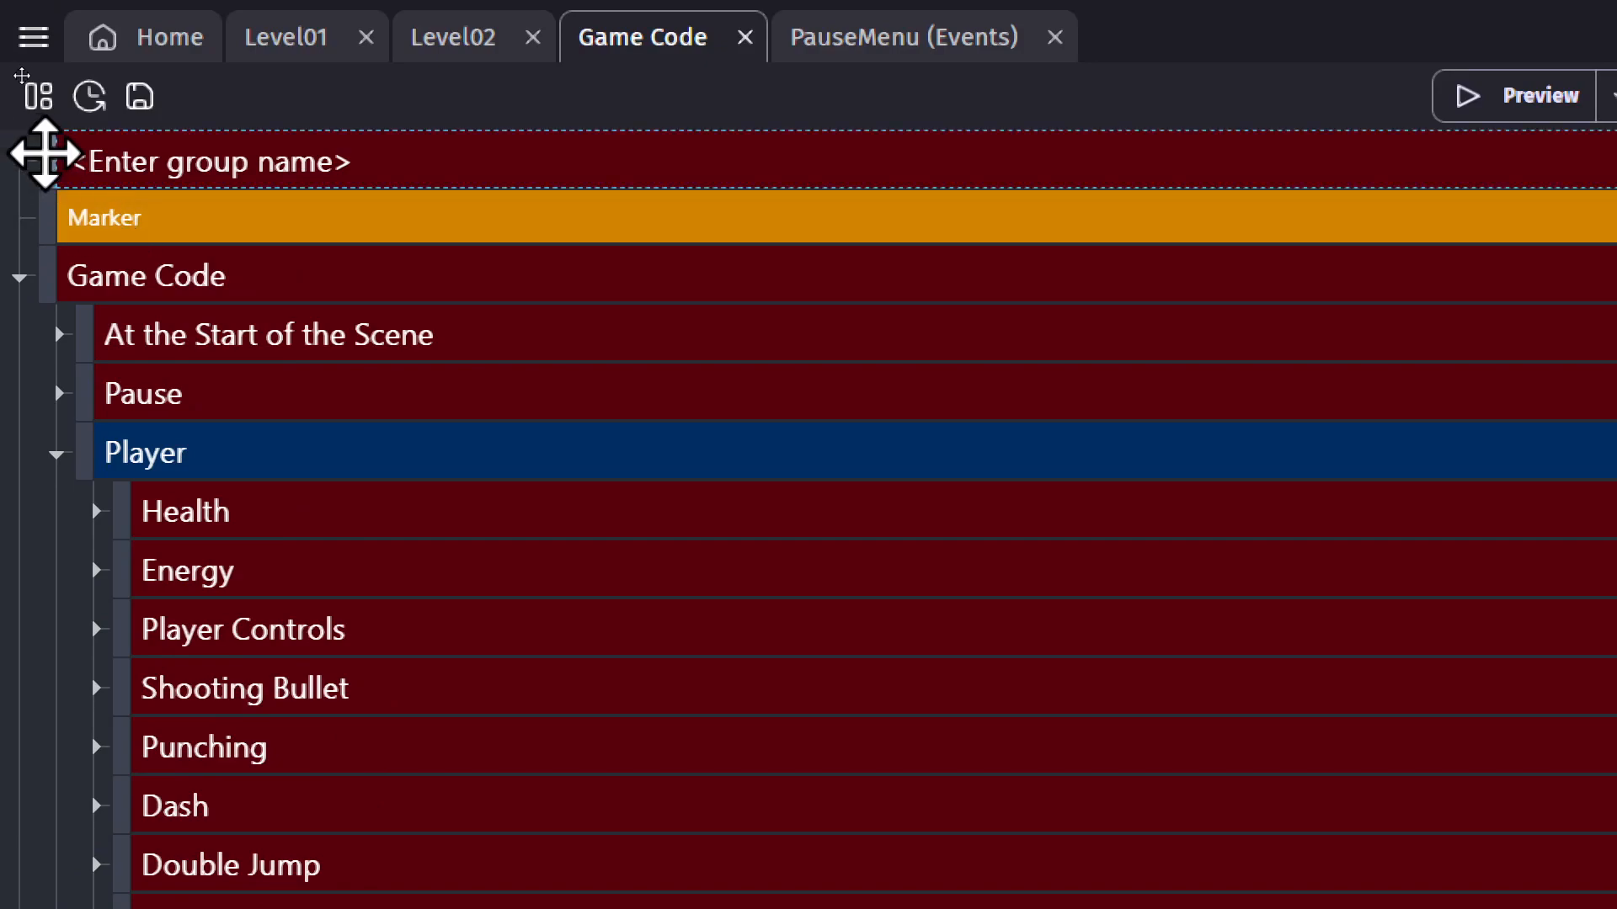
scroll(109, 628, down, 5)
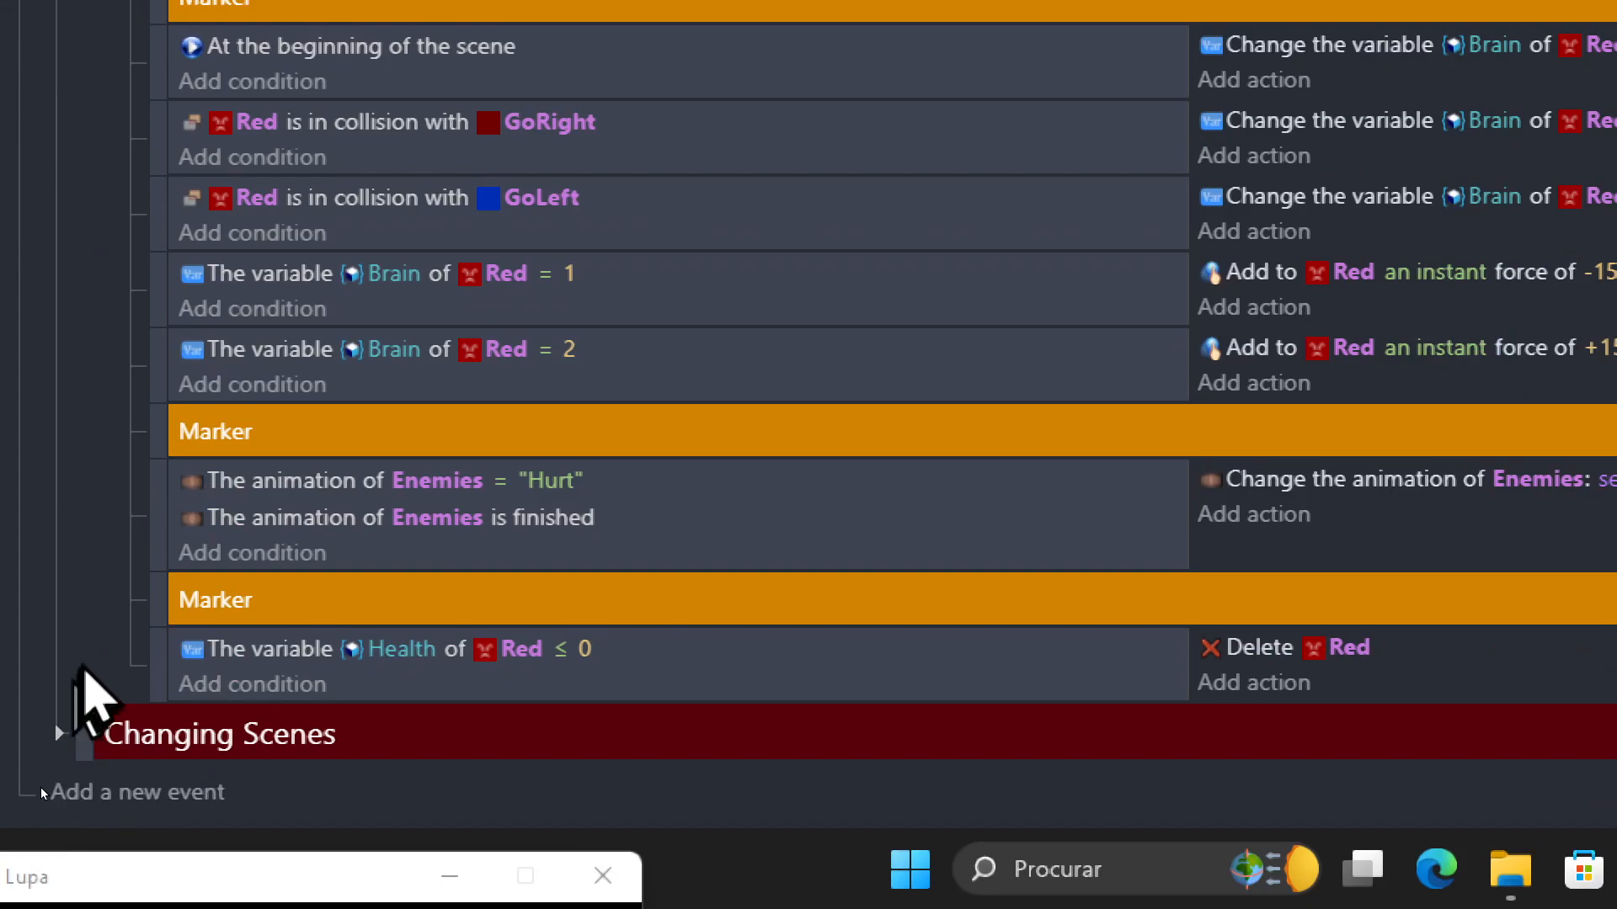
scroll(143, 640, up, 5)
scroll(144, 645, up, 1)
scroll(144, 635, down, 3)
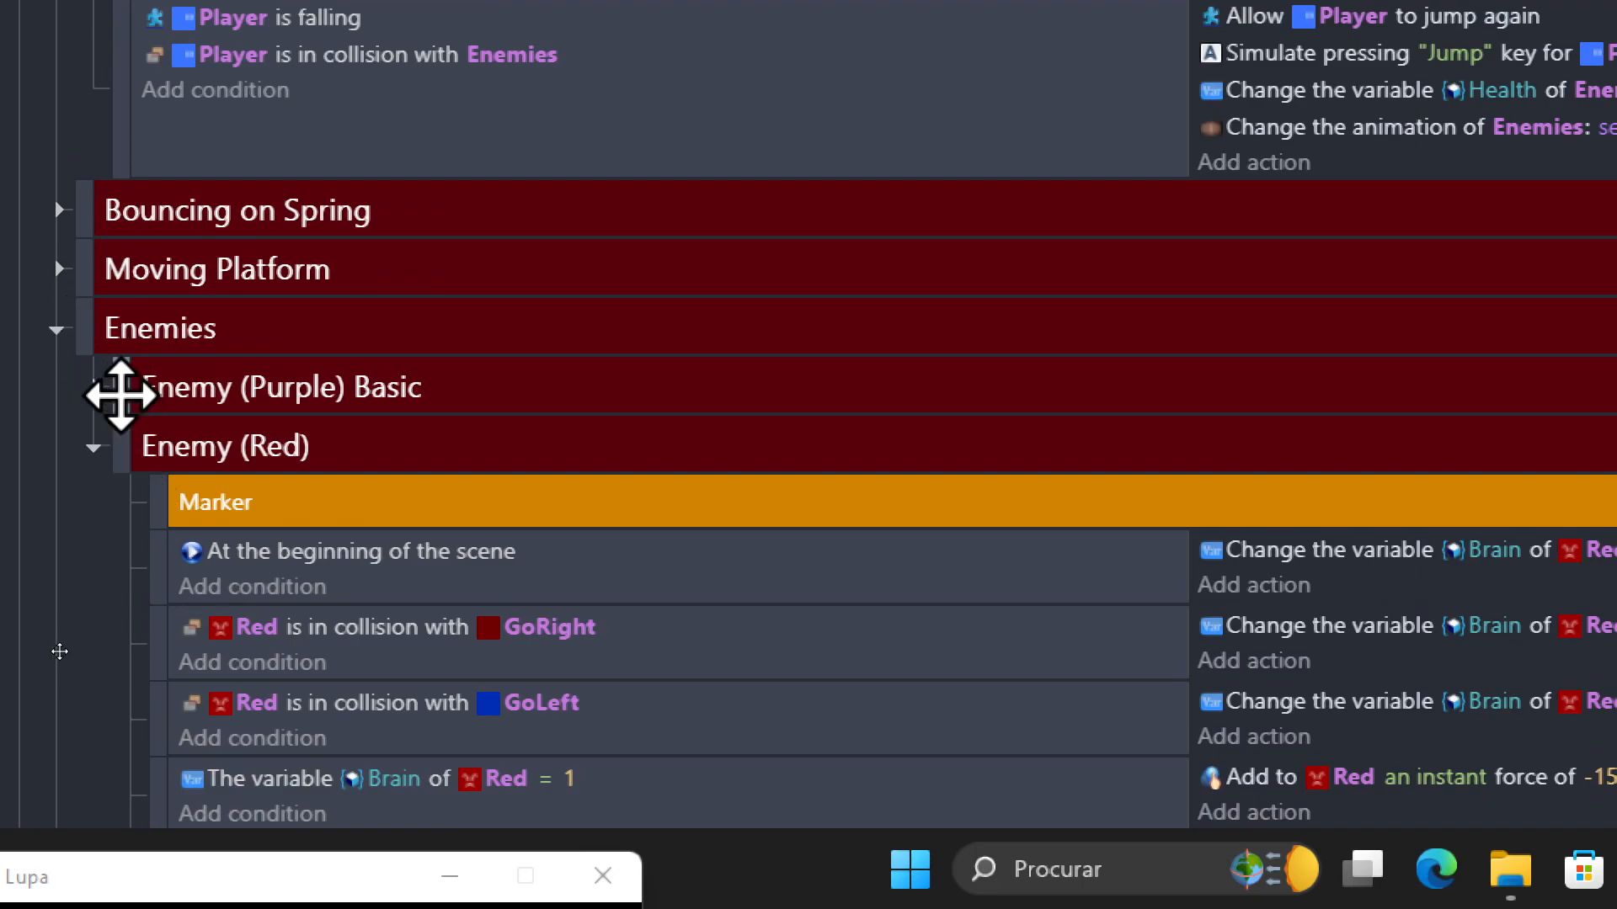
key(ctrl+v)
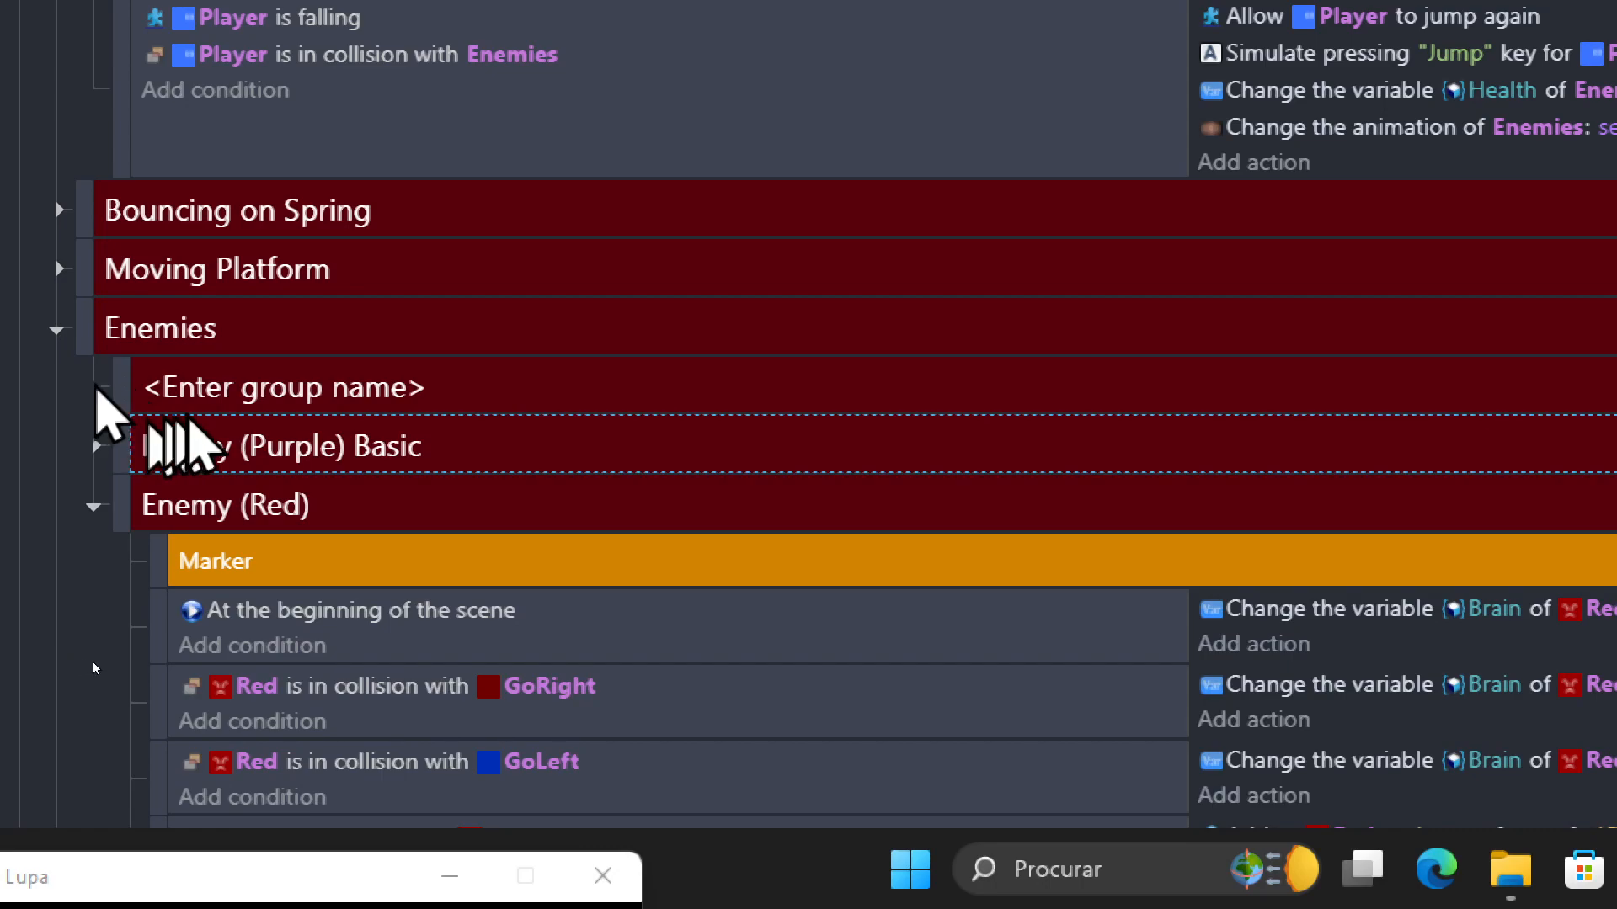
click(193, 389)
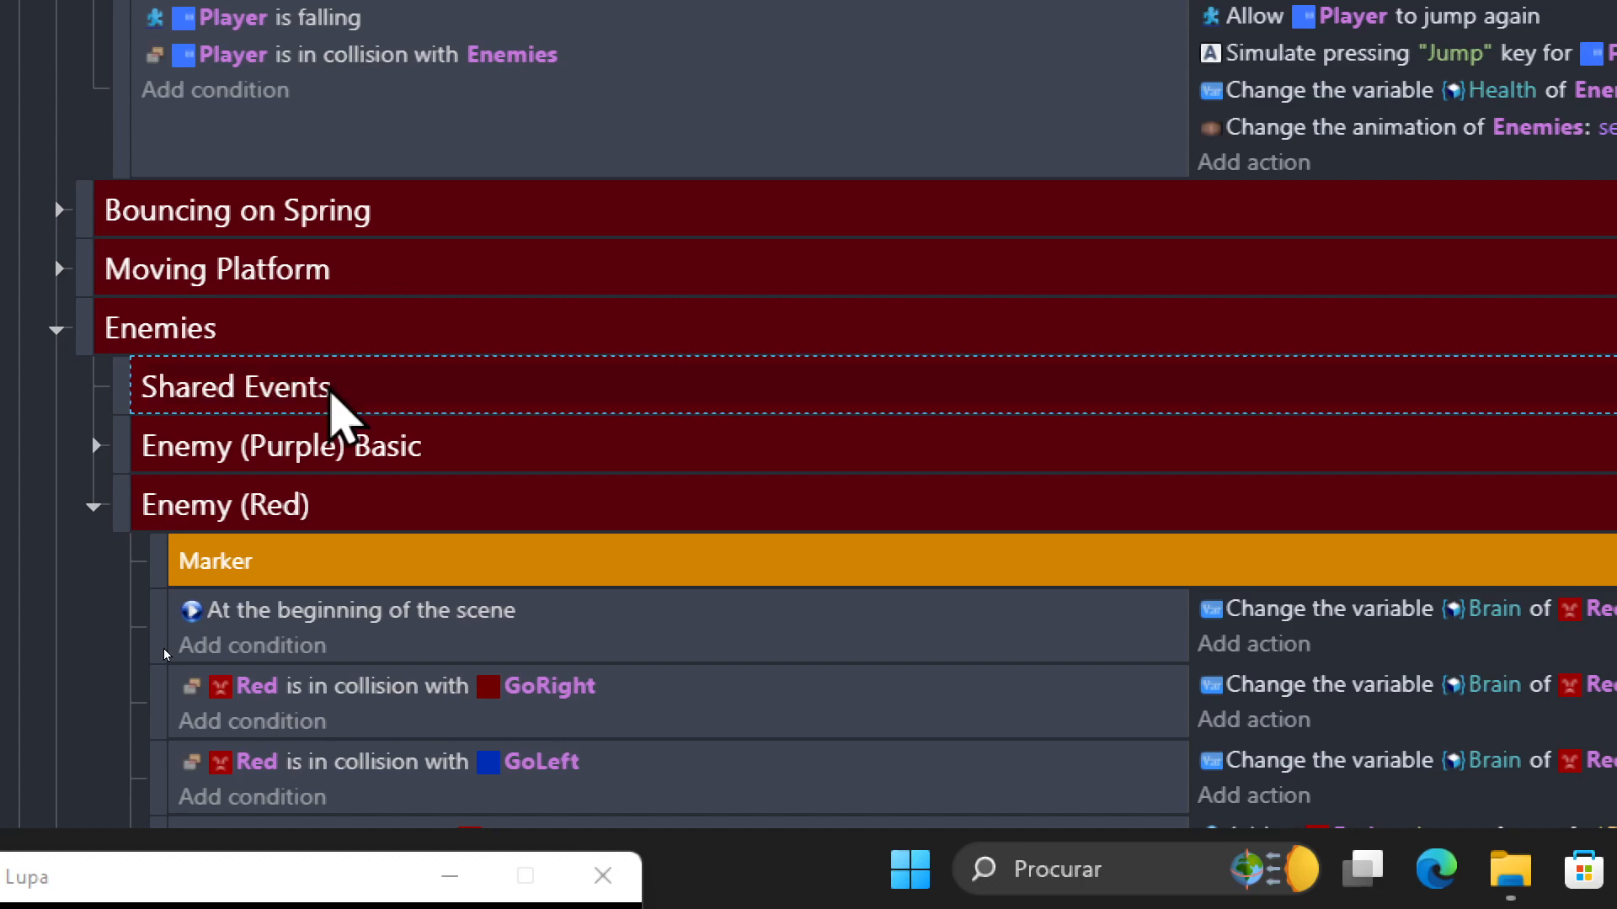
Set the background color of the Enemies event group to dark blue 002755.
right_click(80, 341)
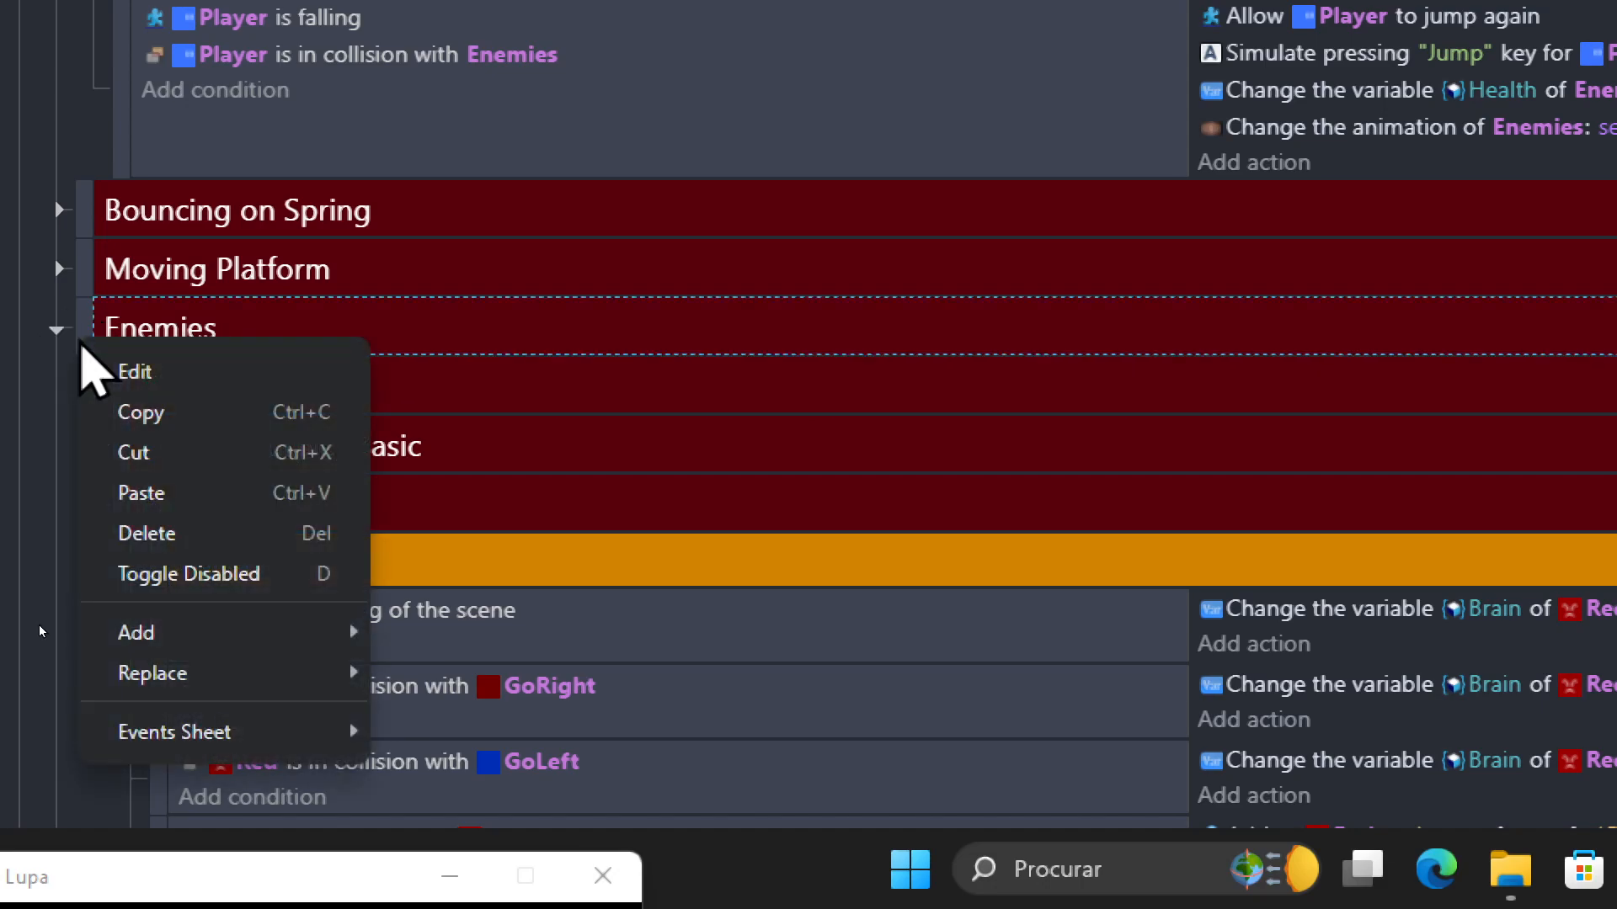
click(127, 374)
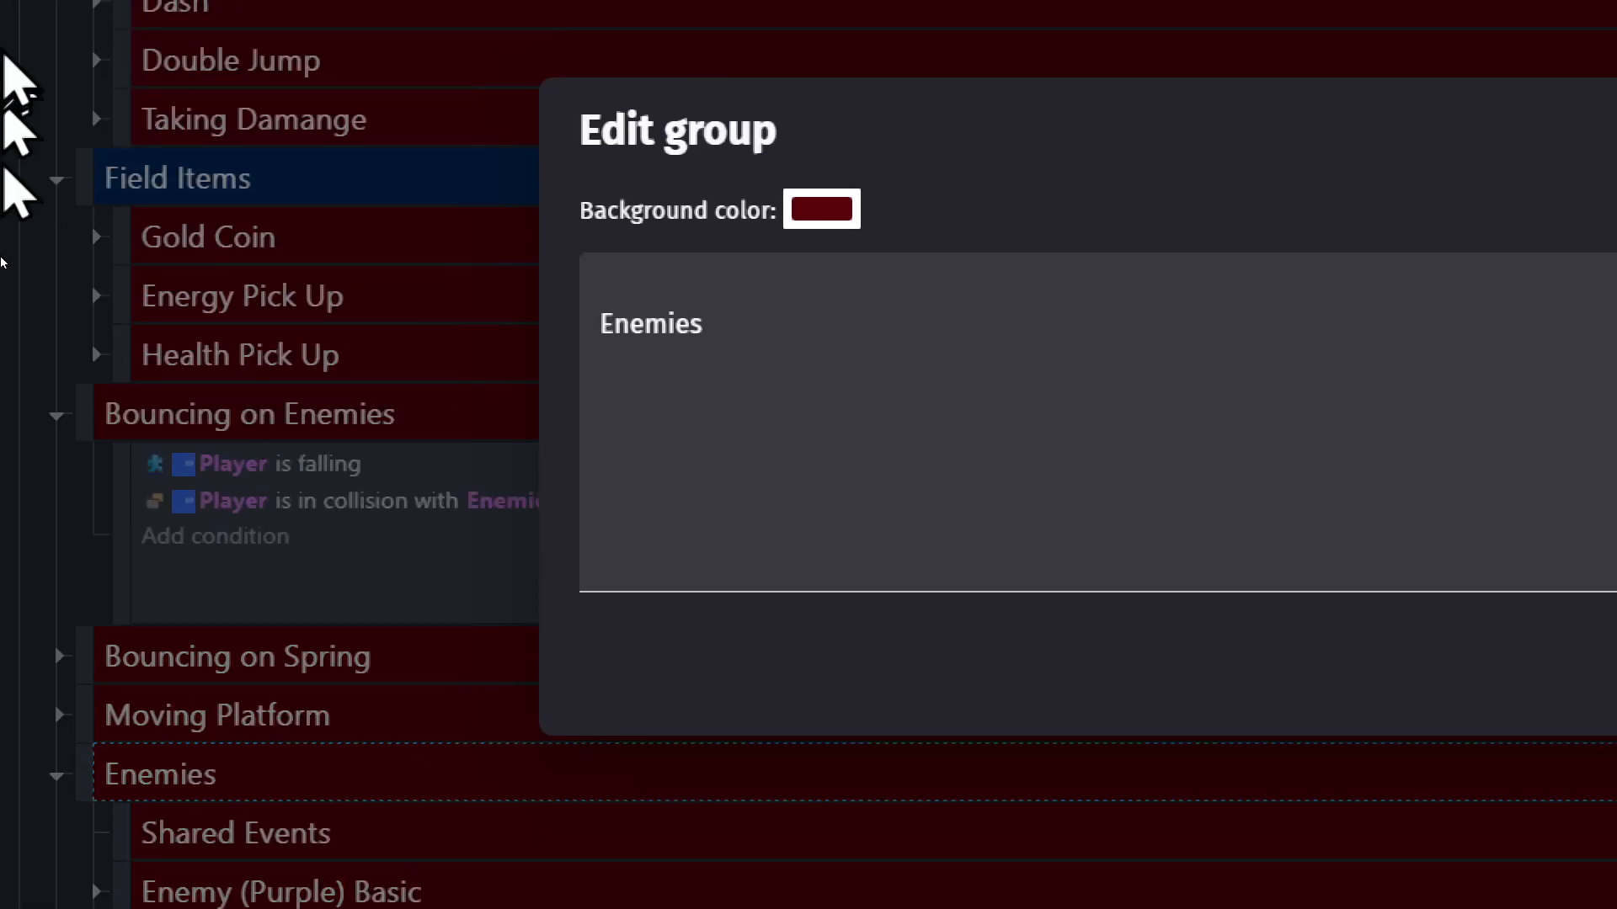
click(809, 212)
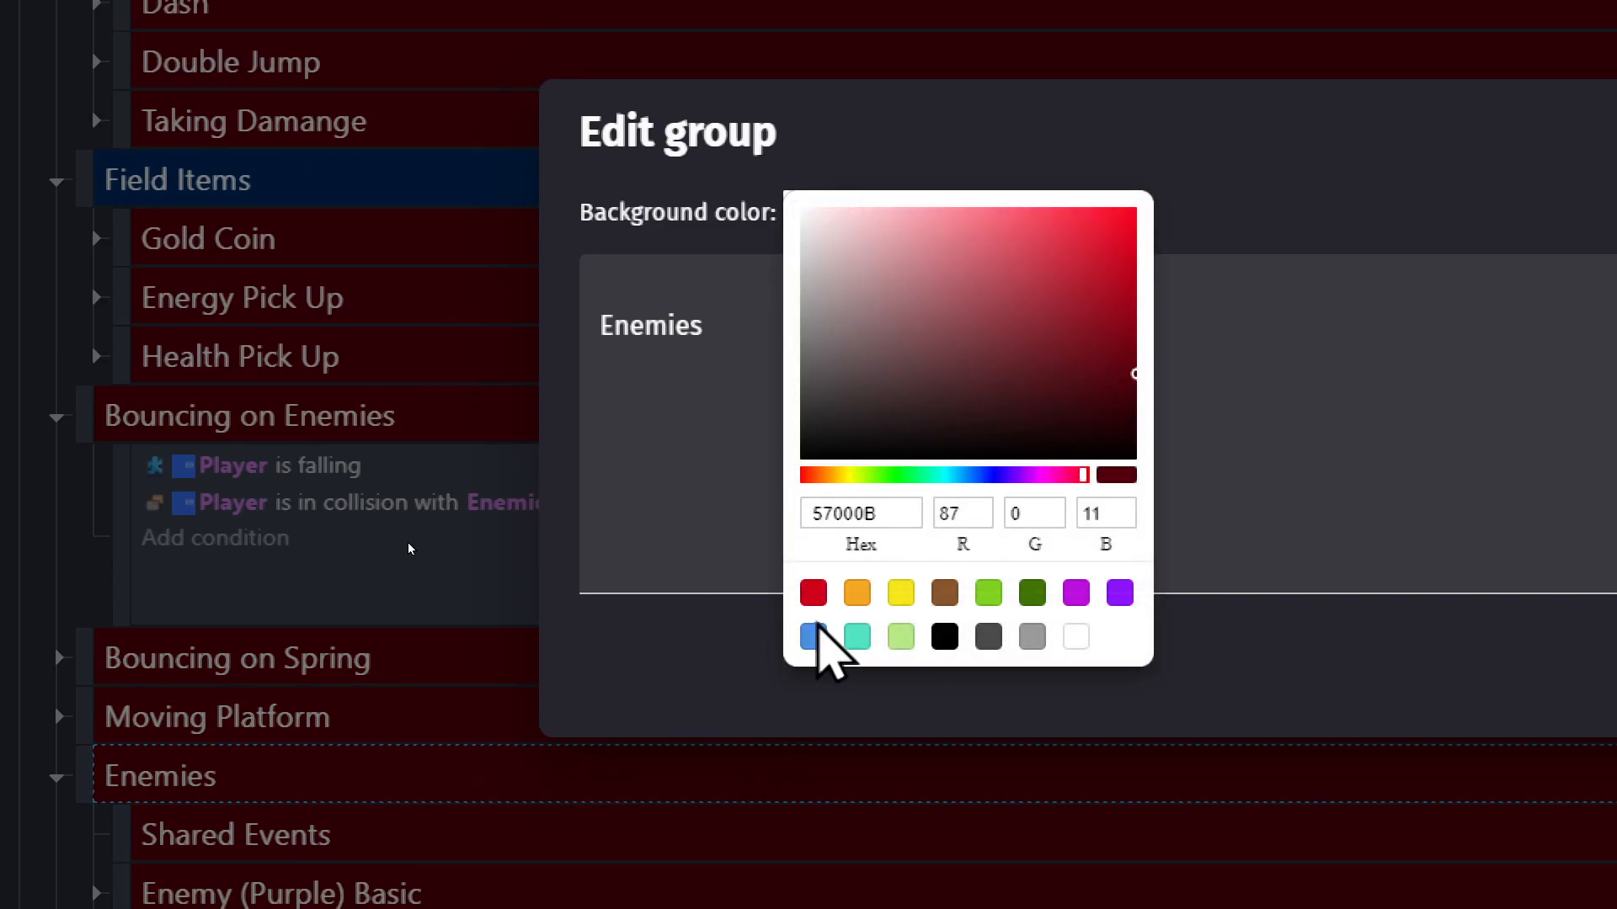
click(813, 637)
drag(1122, 385, 1179, 383)
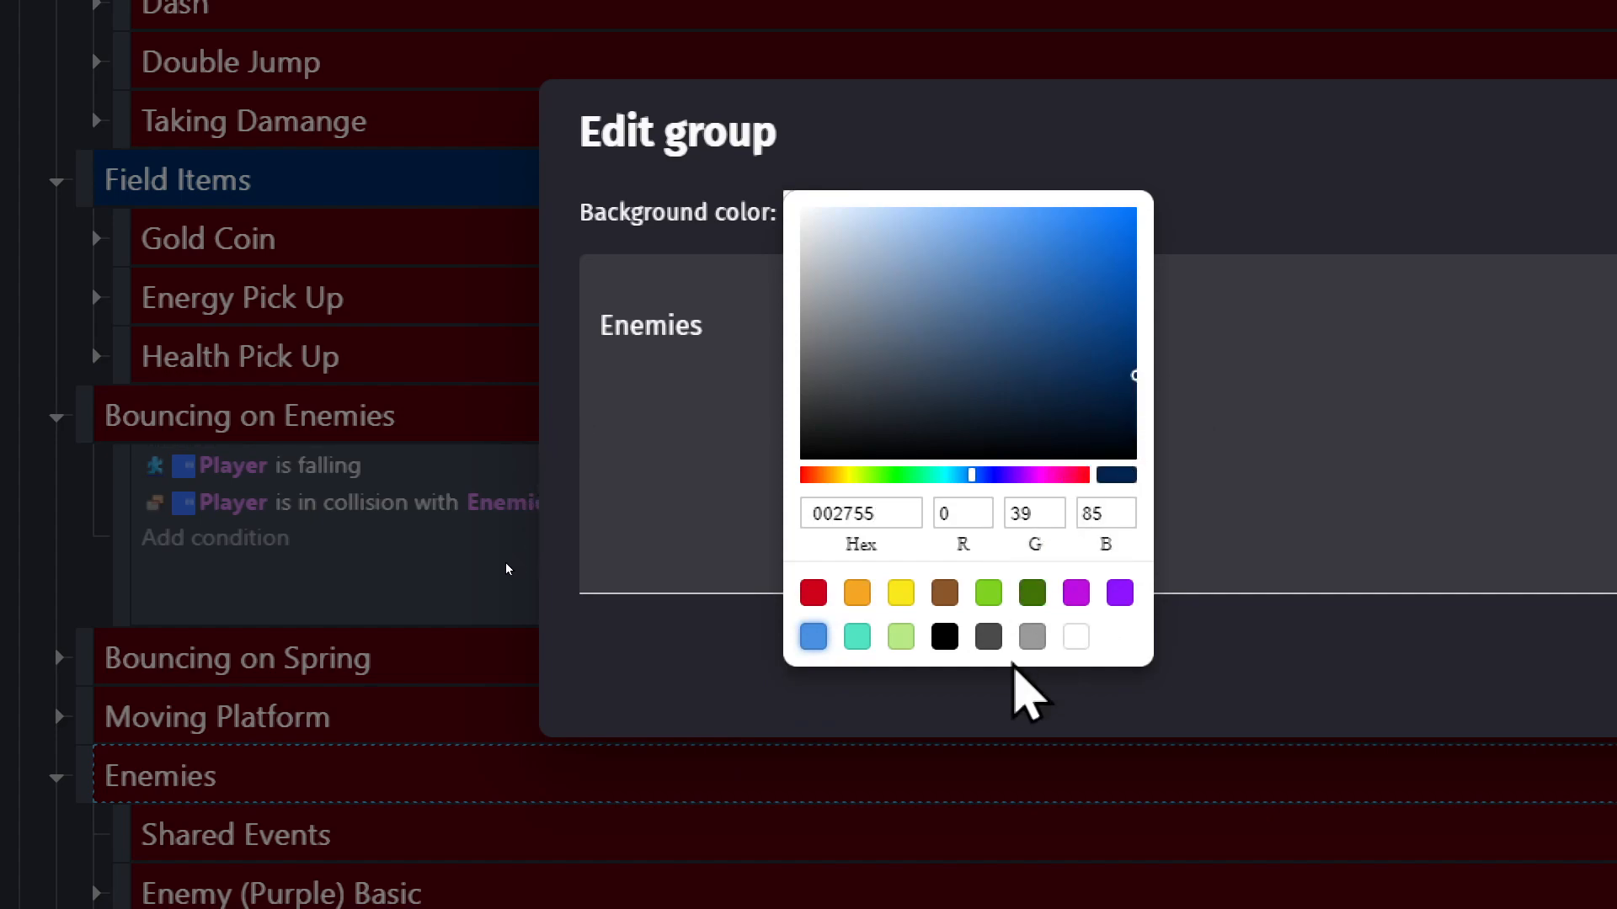
click(470, 529)
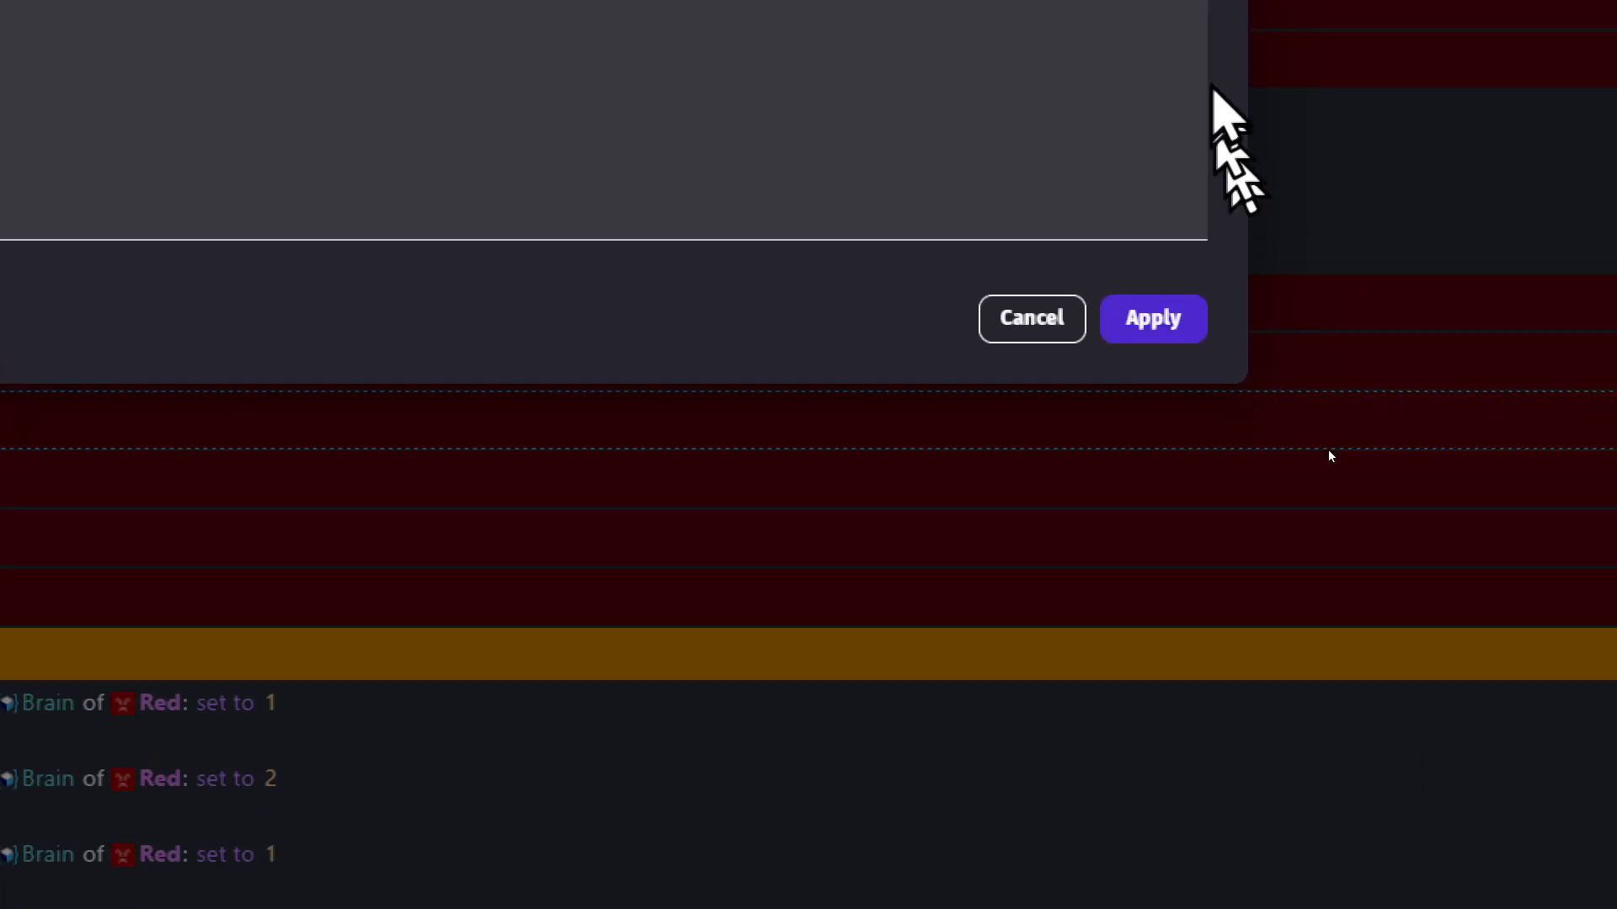
click(1144, 320)
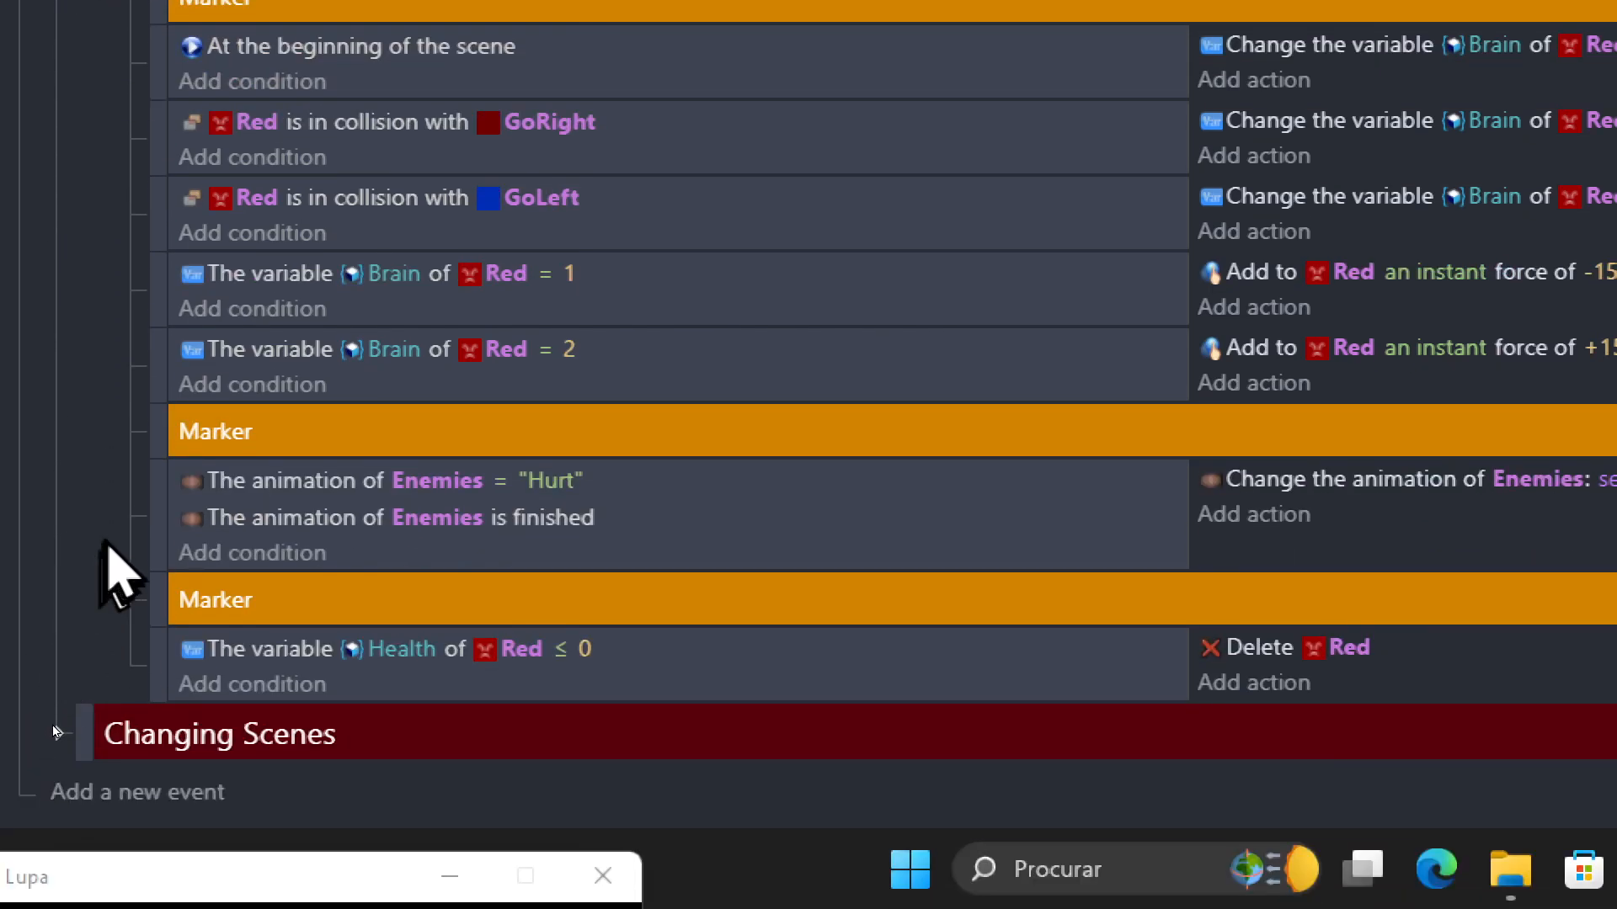
Move the "Hurt" animation event from Enemy (Red) into the Shared Events group.
click(158, 545)
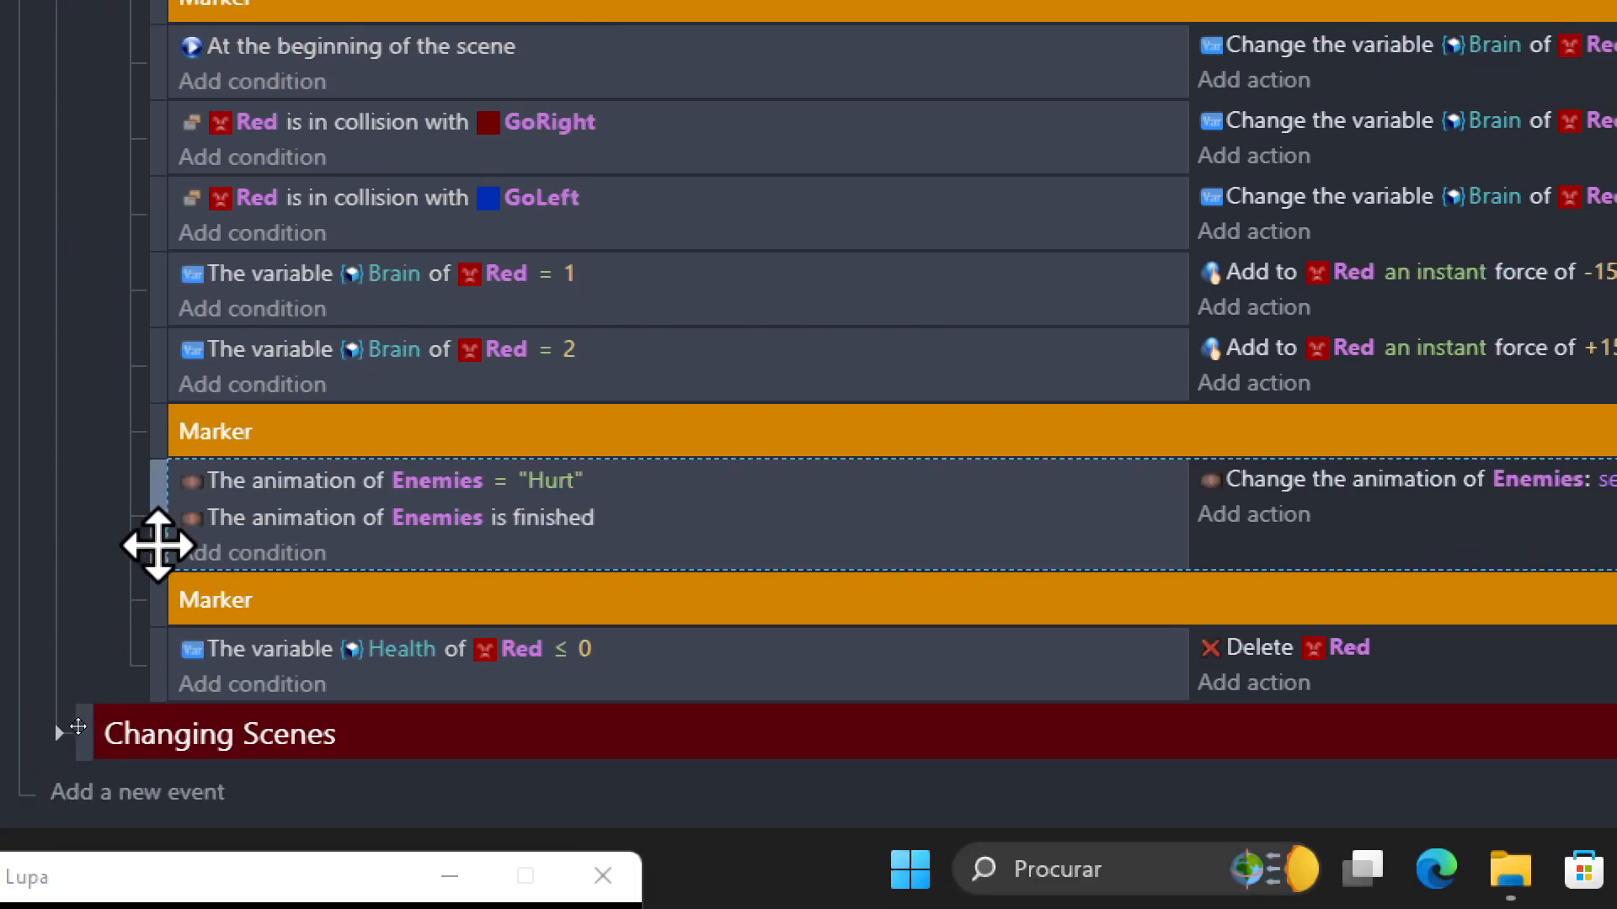
key(Delete)
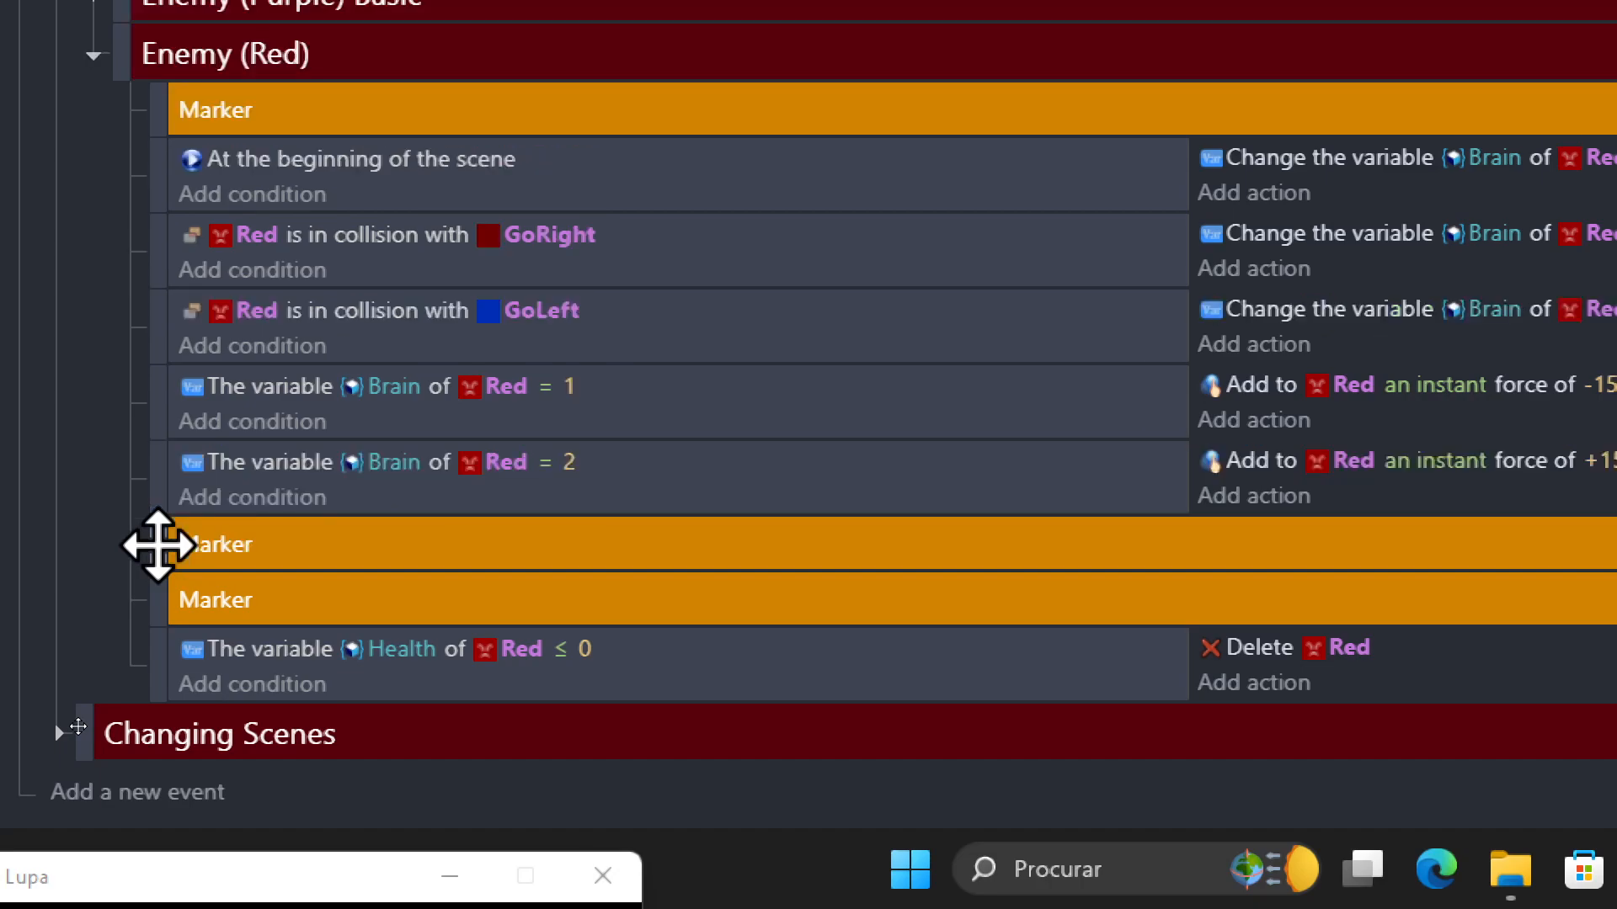
scroll(126, 556, up, 5)
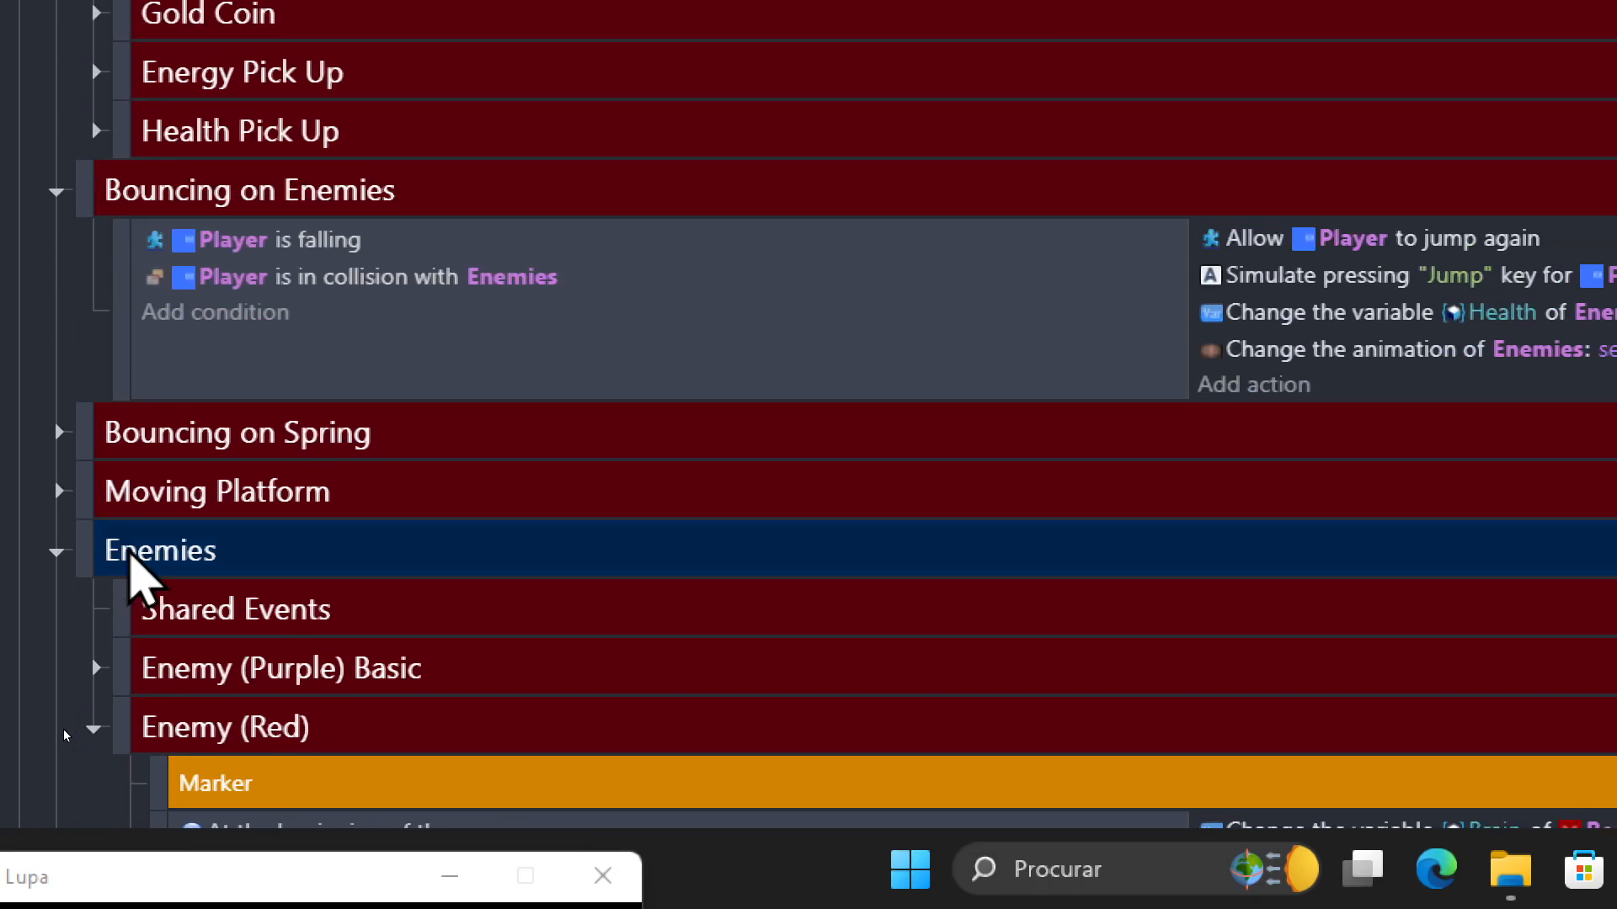
scroll(74, 484, up, 1)
scroll(74, 482, down, 4)
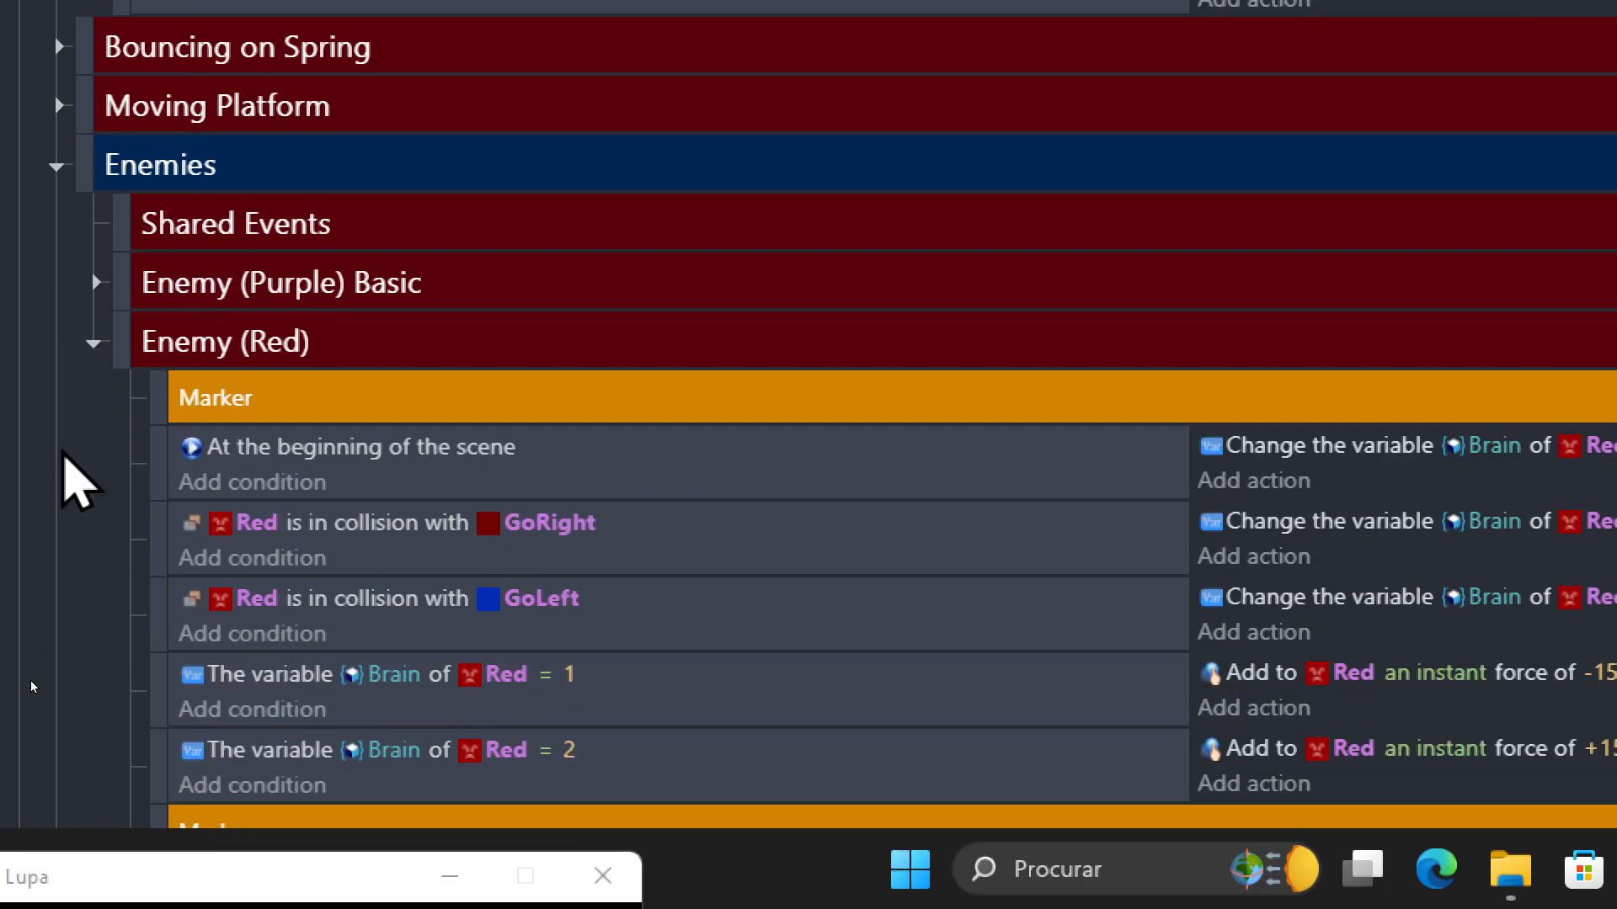
scroll(117, 366, up, 1)
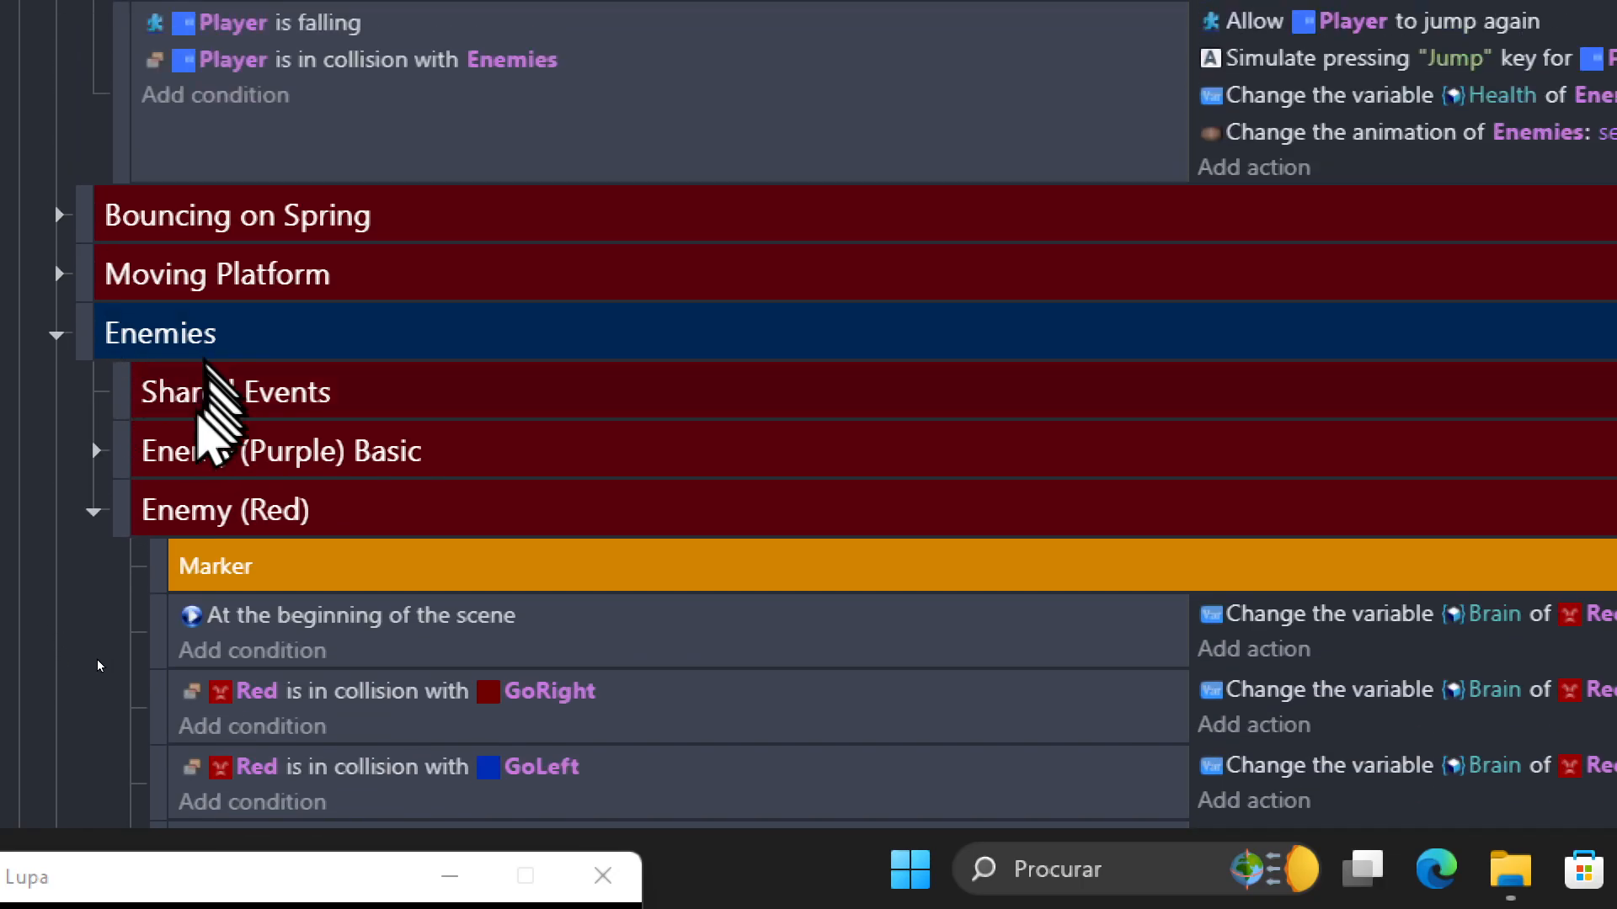
mouse_move(125, 433)
mouse_down()
mouse_move(151, 542)
mouse_move(144, 480)
mouse_move(119, 451)
mouse_move(168, 472)
mouse_move(144, 433)
mouse_up()
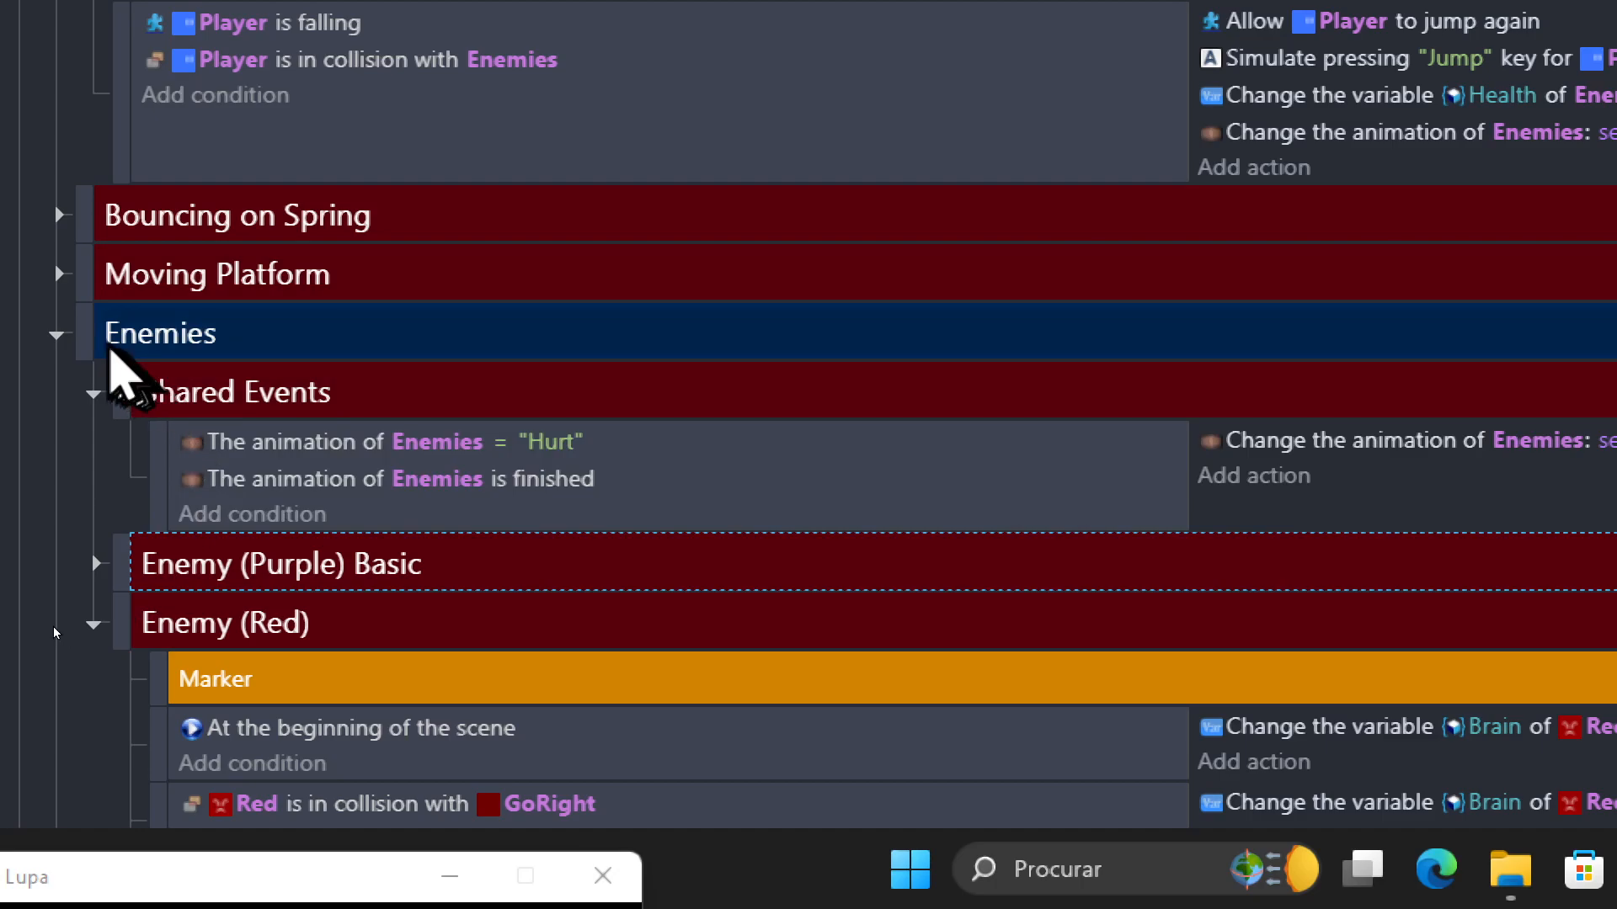
Change the background color of the Enemies event group to the brighter blue 00418D.
right_click(84, 335)
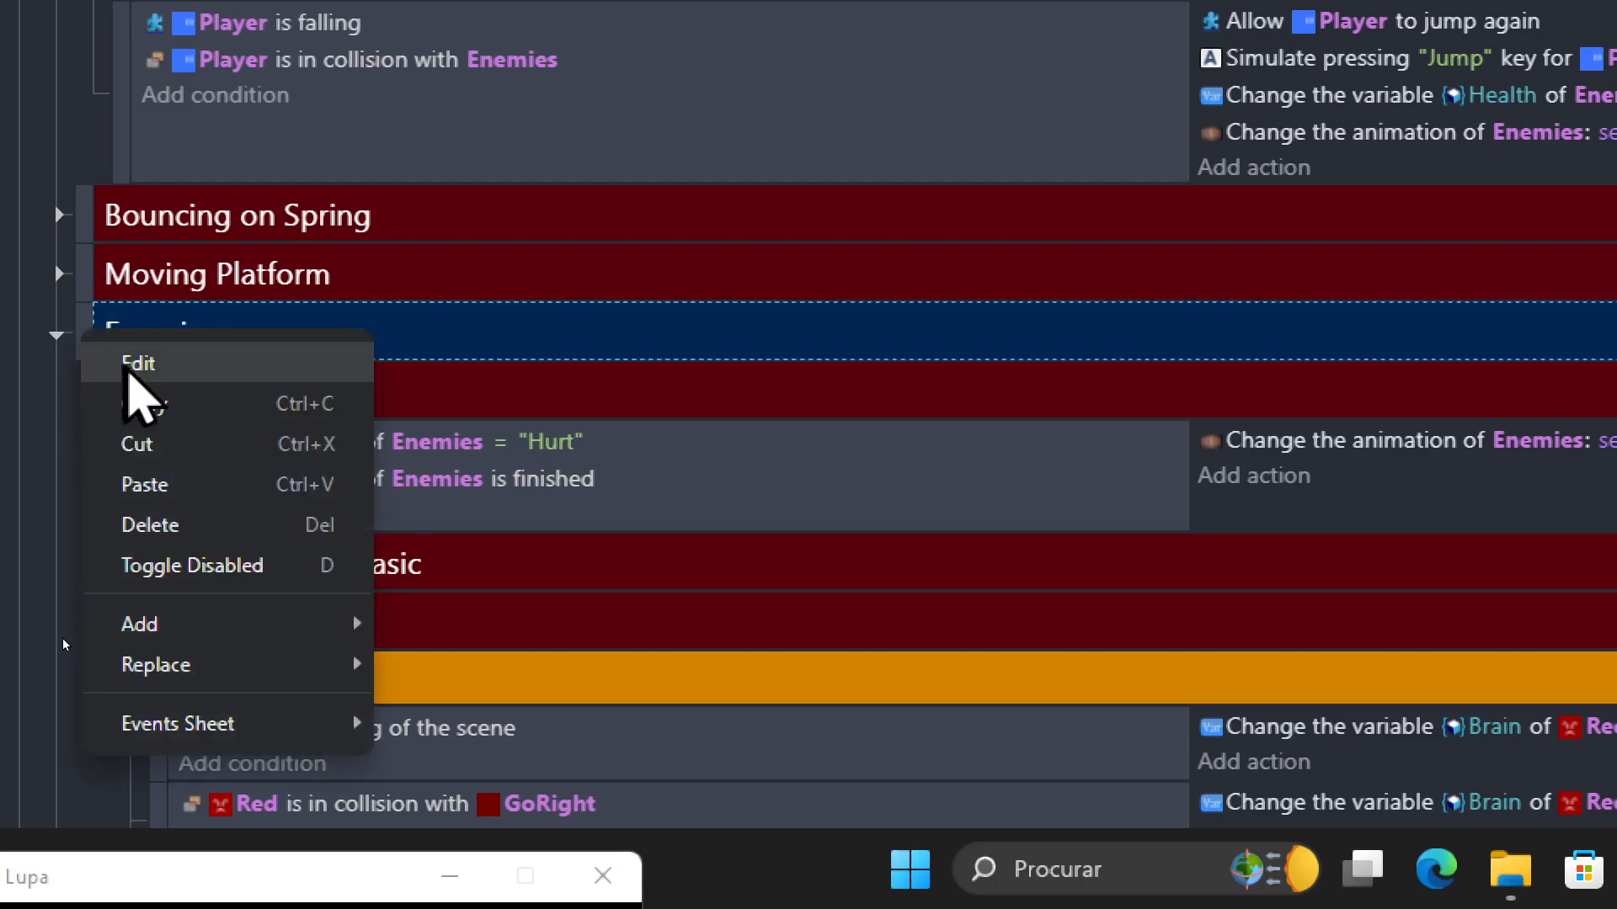
click(97, 362)
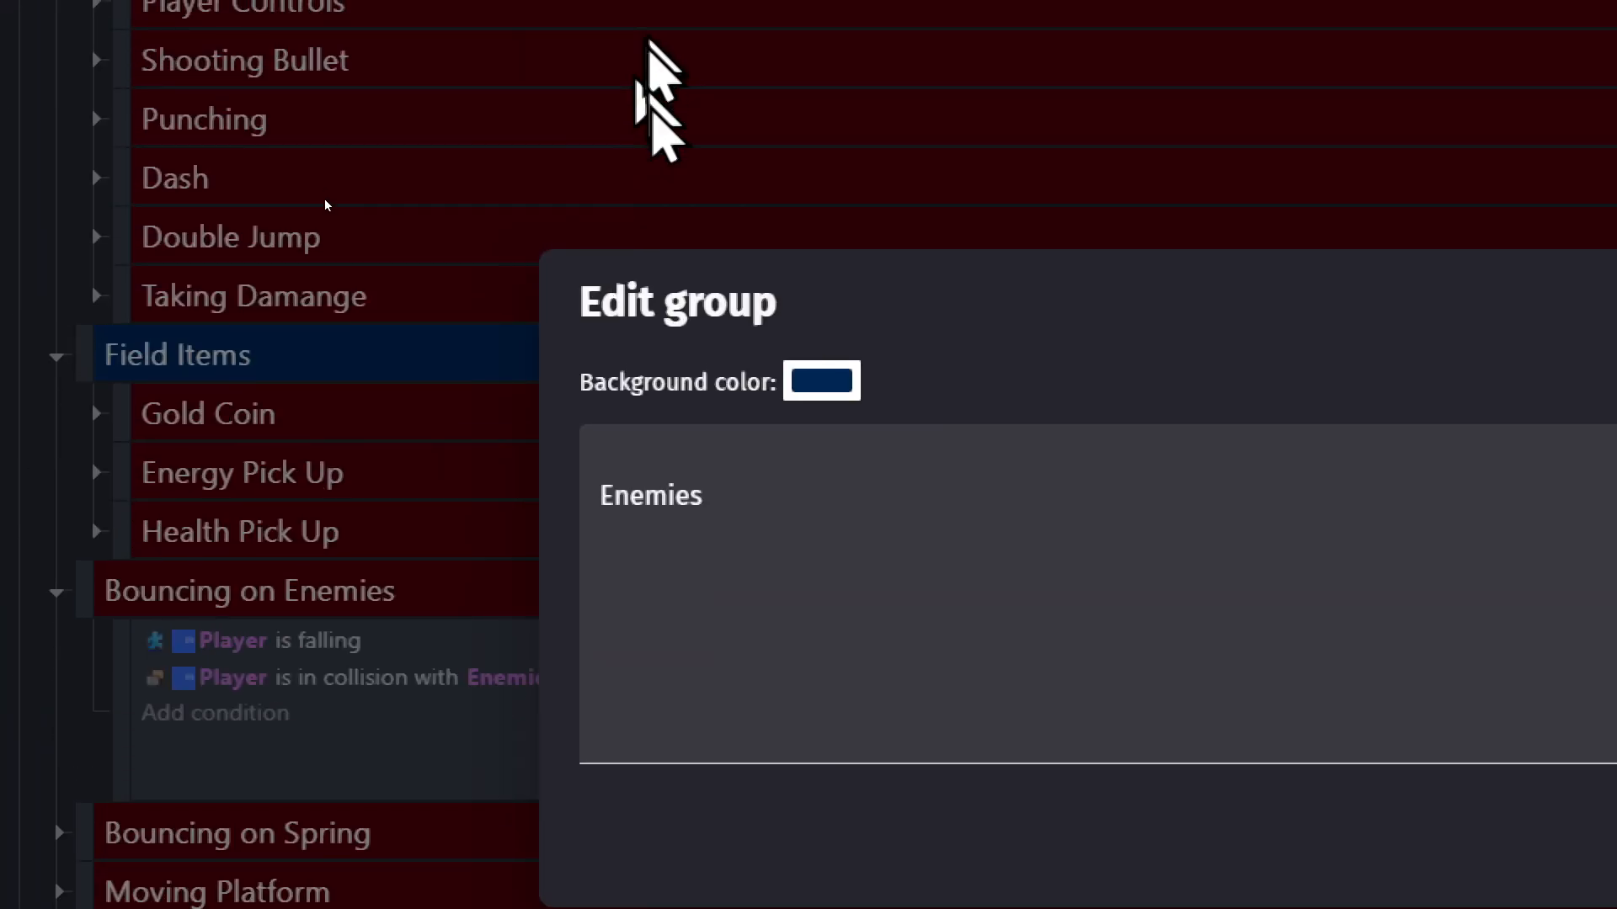
click(834, 383)
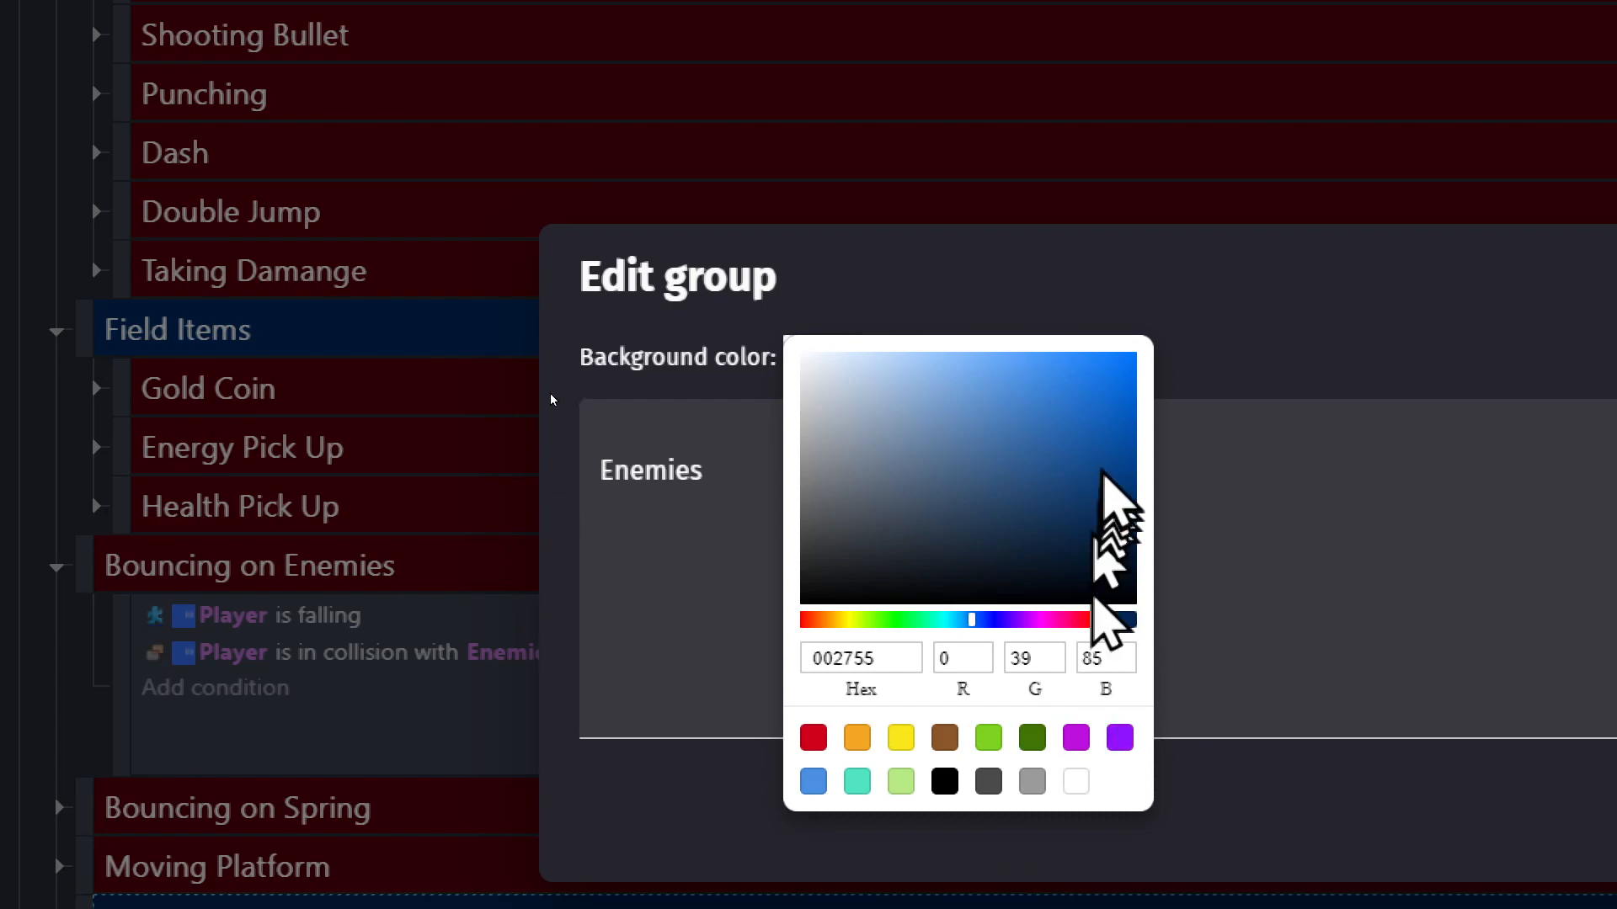
drag(1130, 497, 1172, 464)
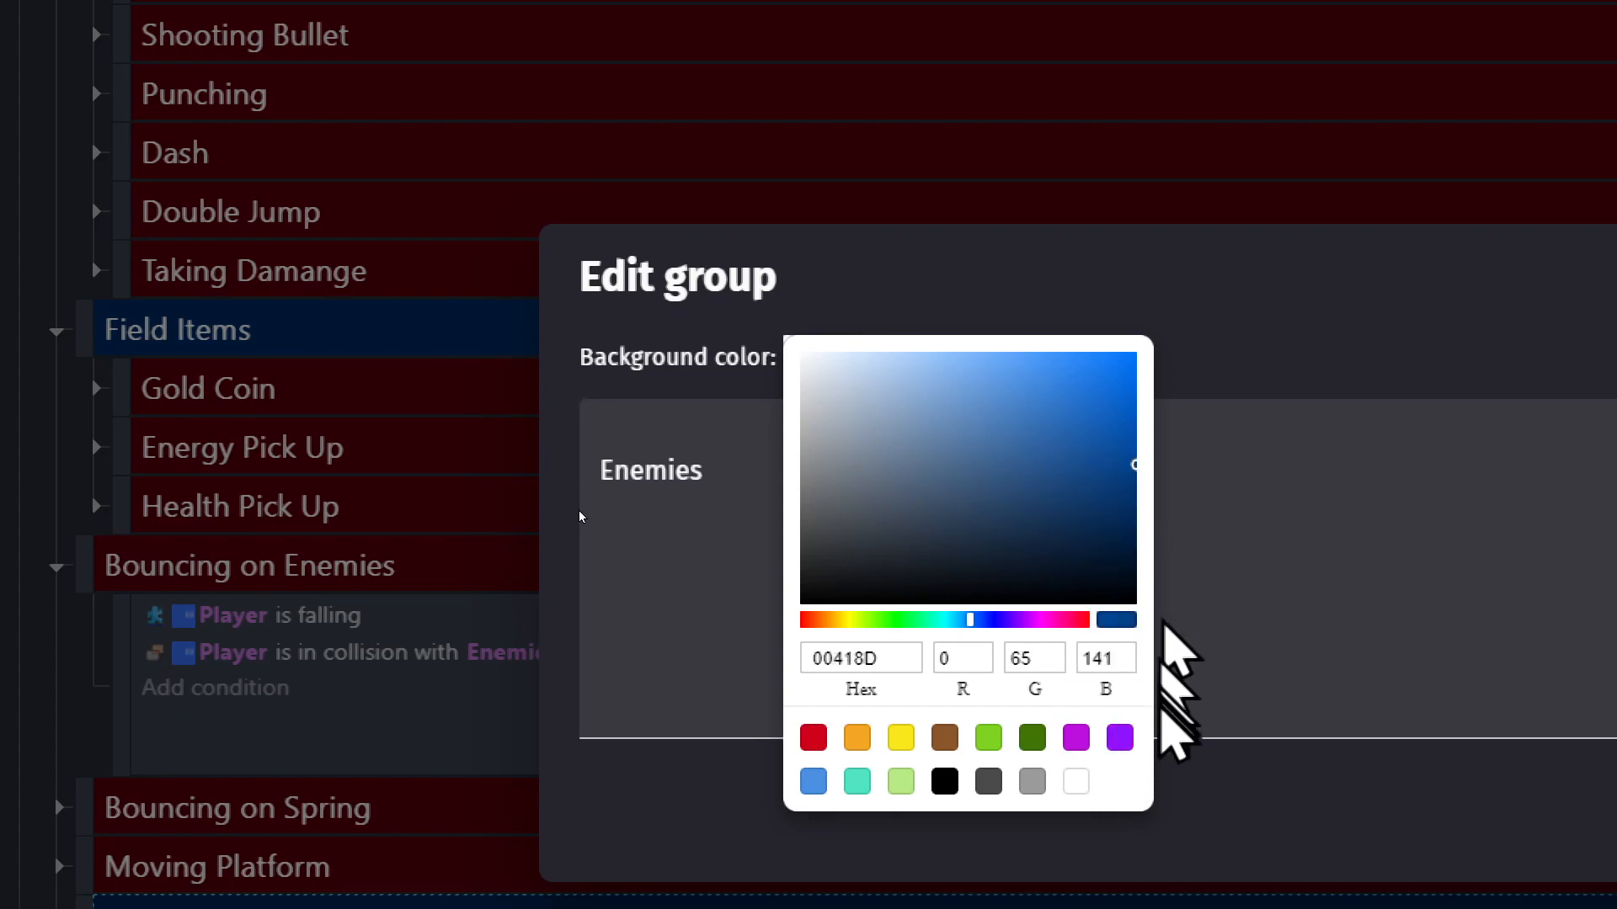
click(1212, 682)
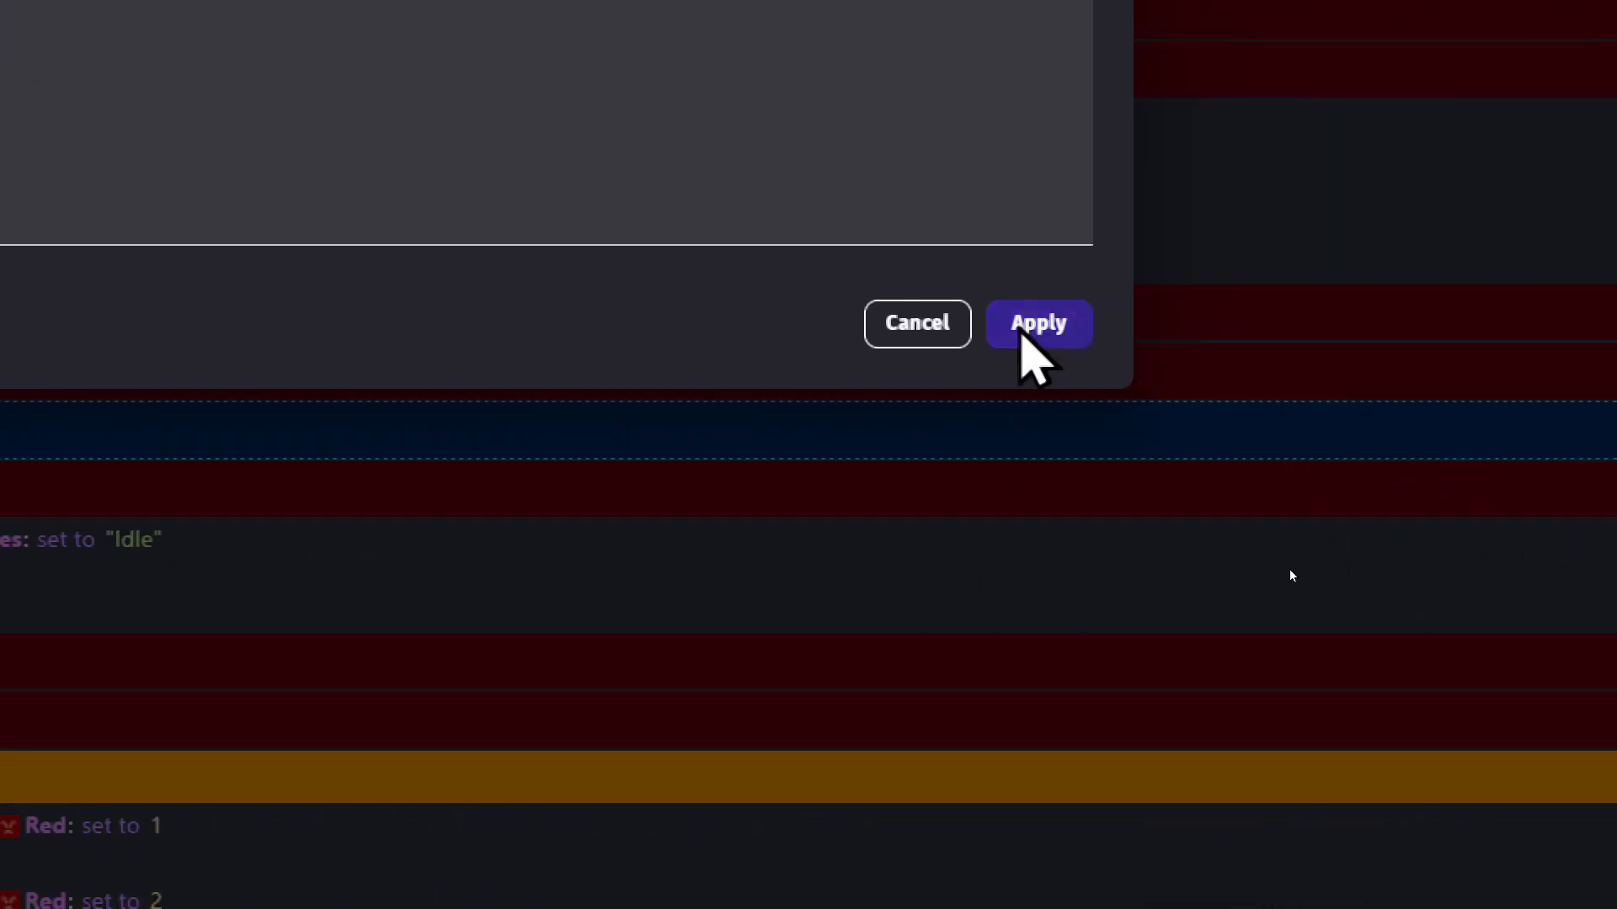
click(1038, 326)
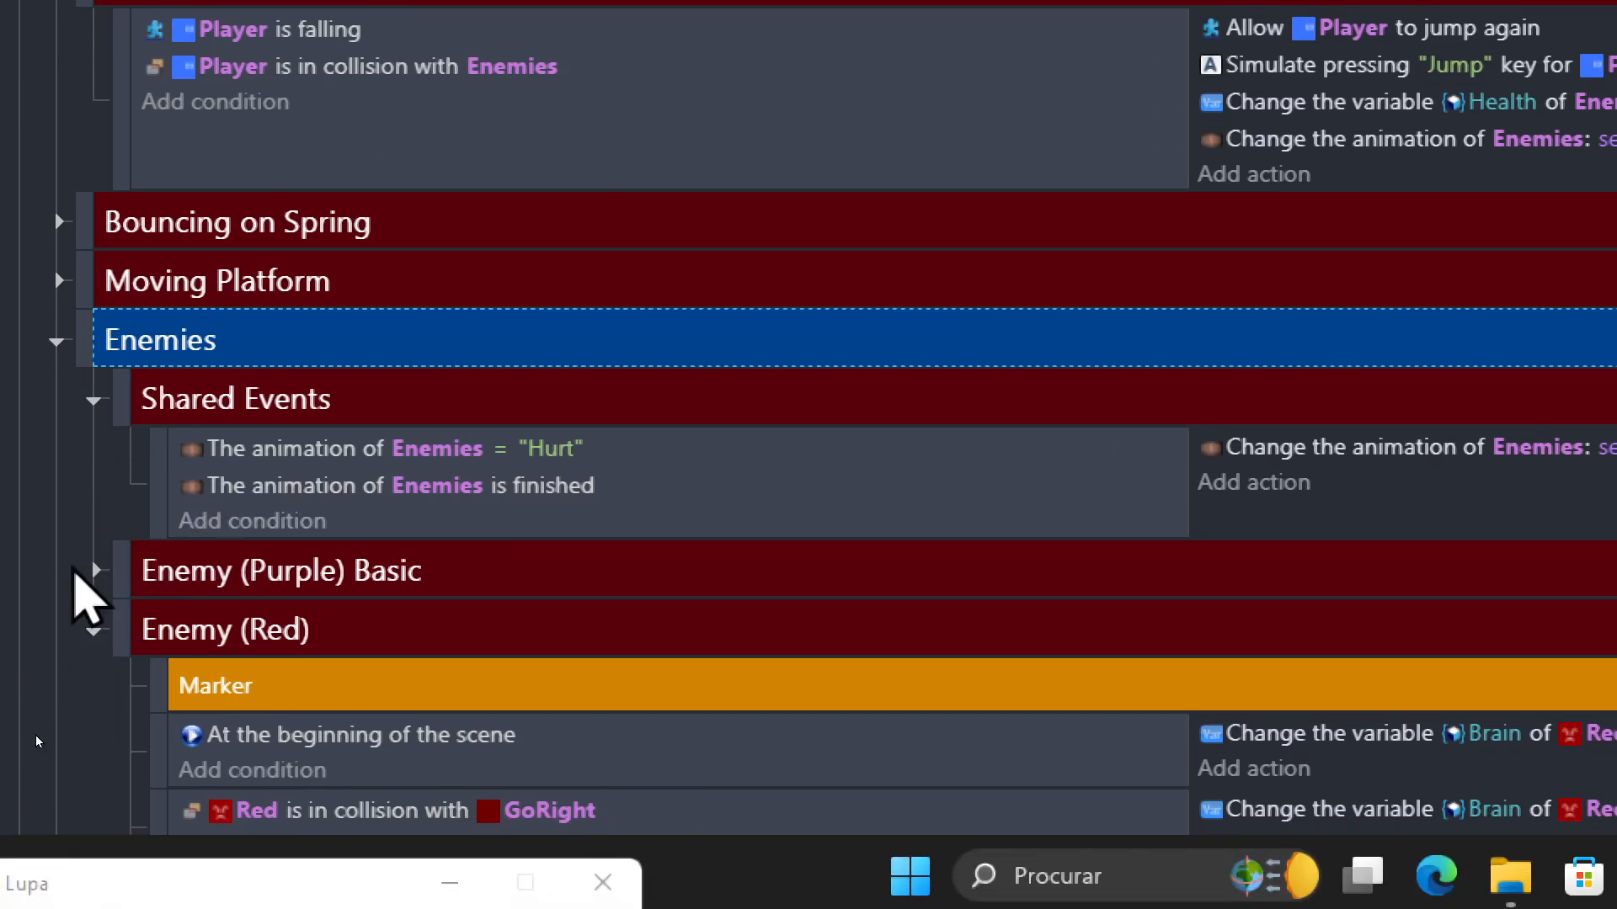
Remove the spare Marker comment from Enemy (Red) and move the last Marker and Health ≤ 0 event into Shared Events, above the "Hurt" event.
scroll(12, 585, down, 5)
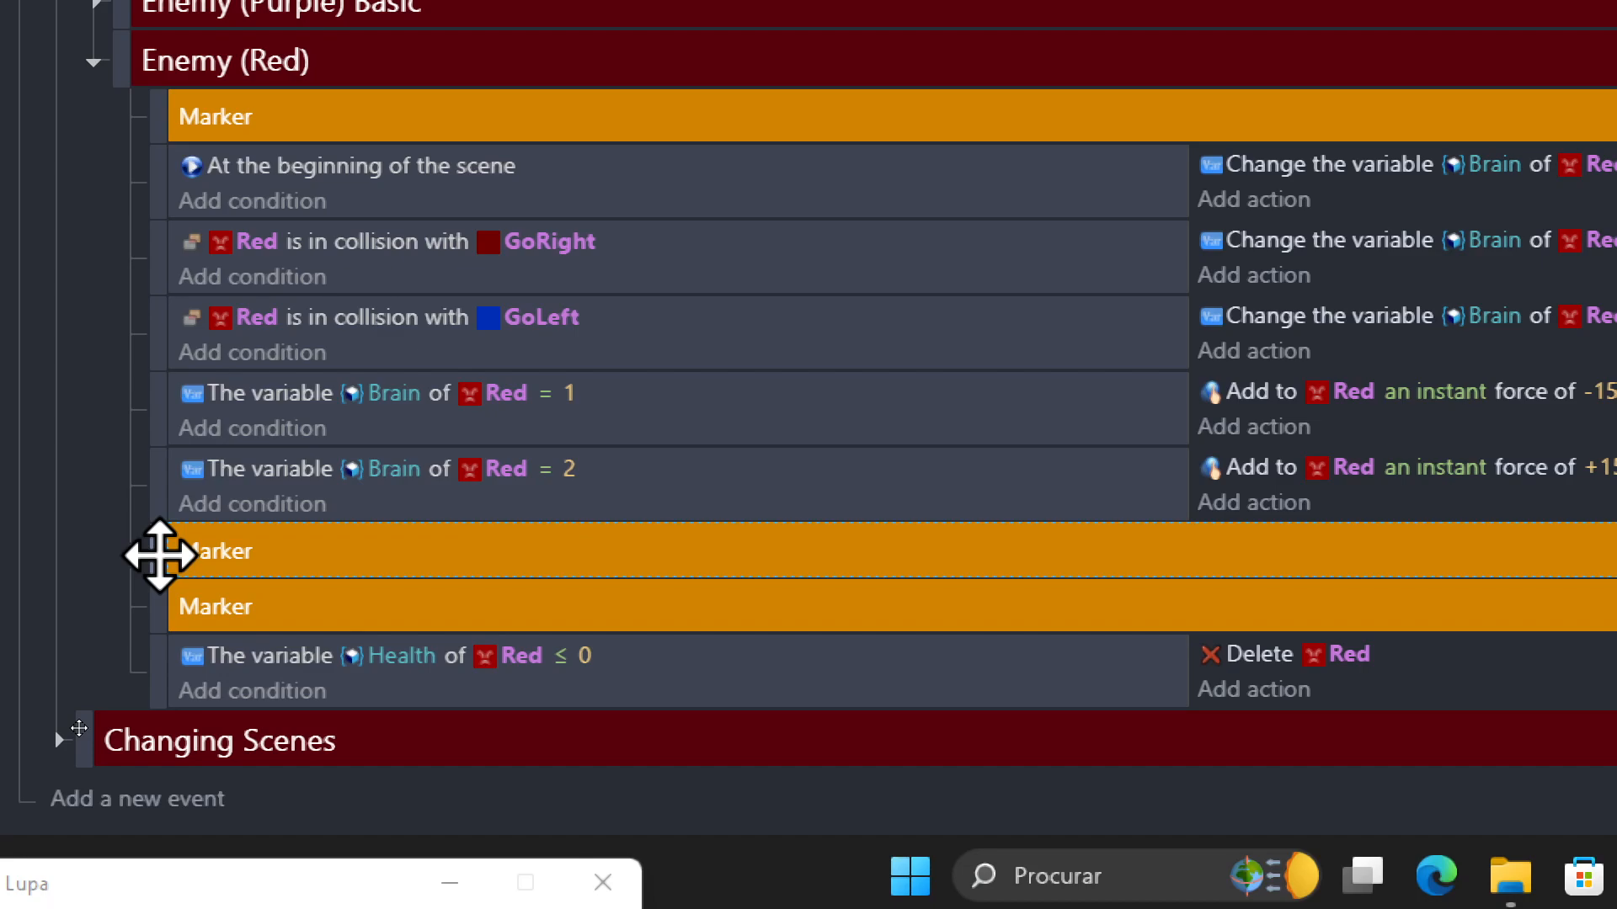
key(Delete)
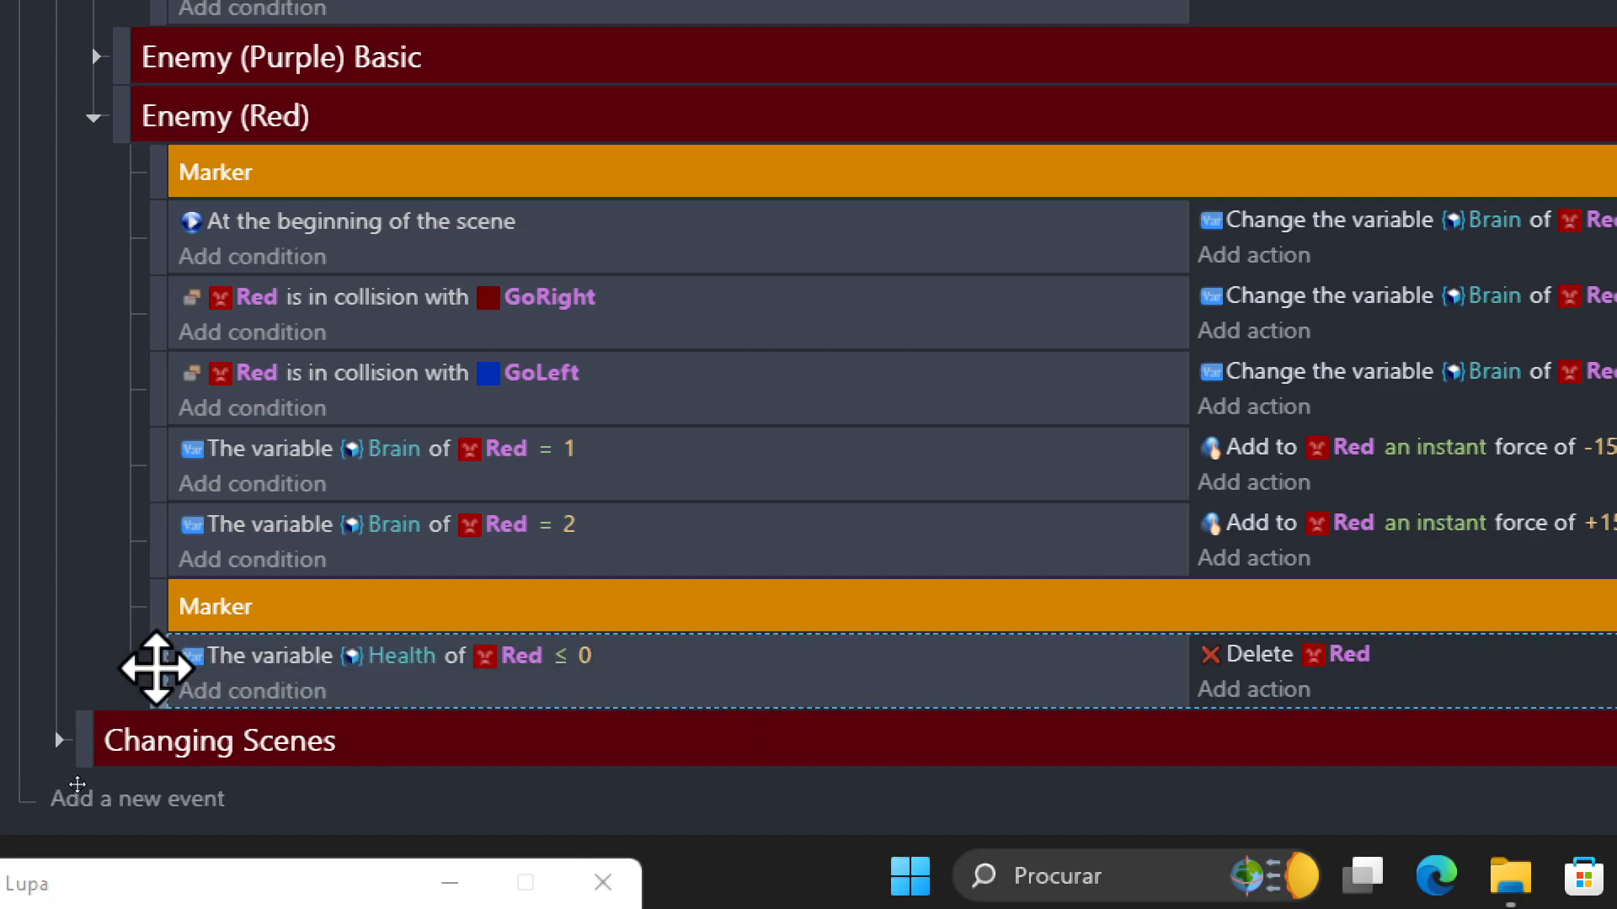
click(153, 608)
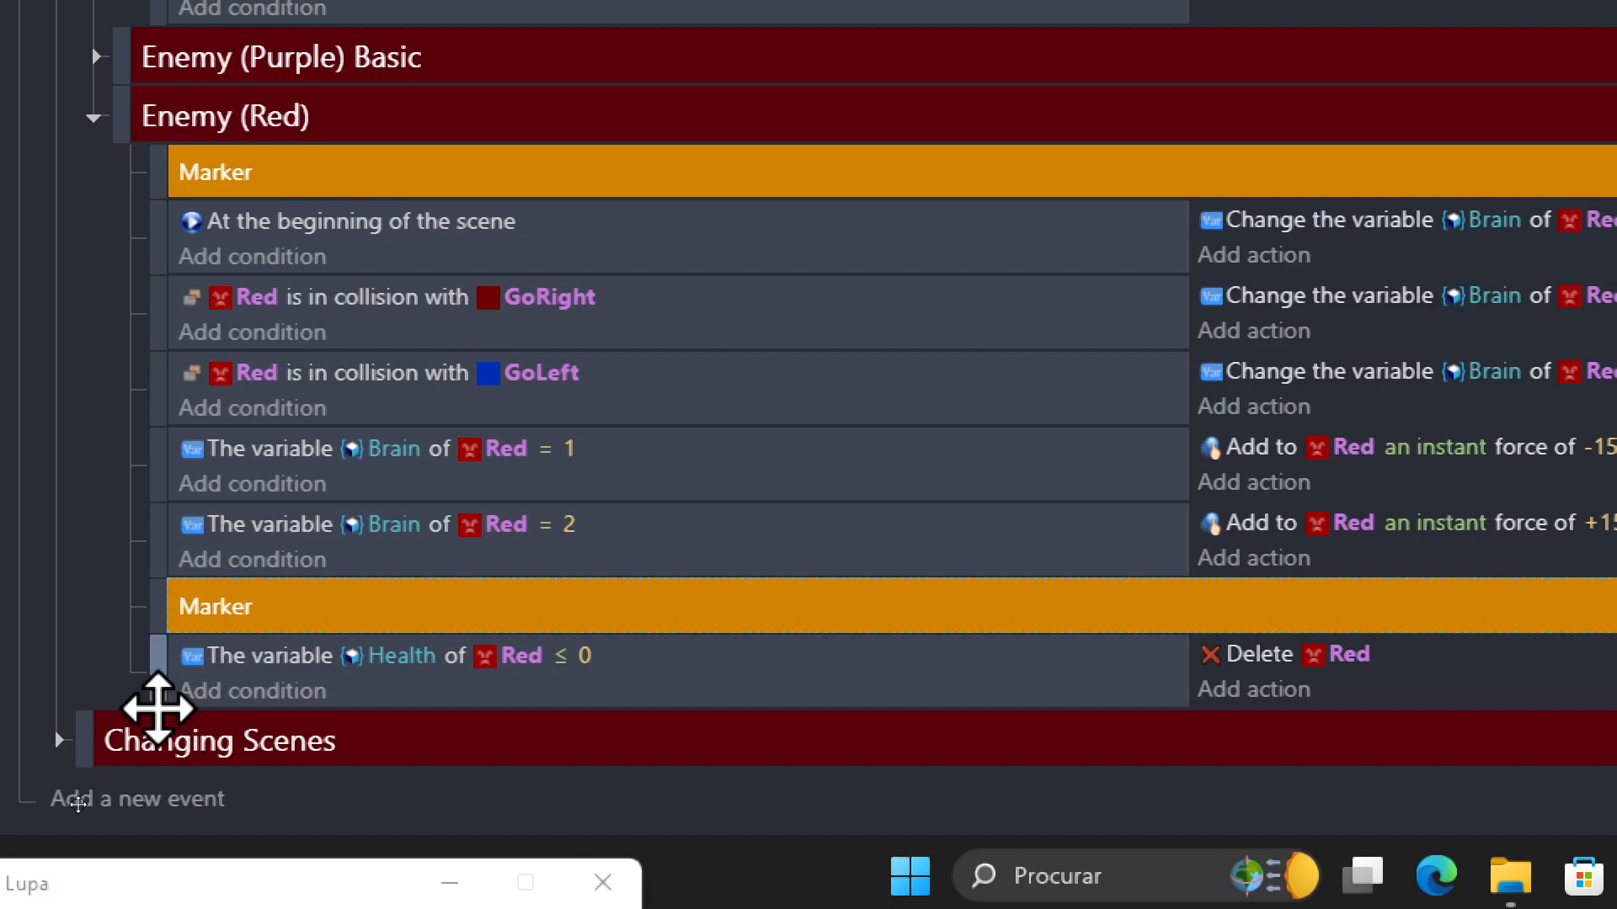
ctrl+click(161, 686)
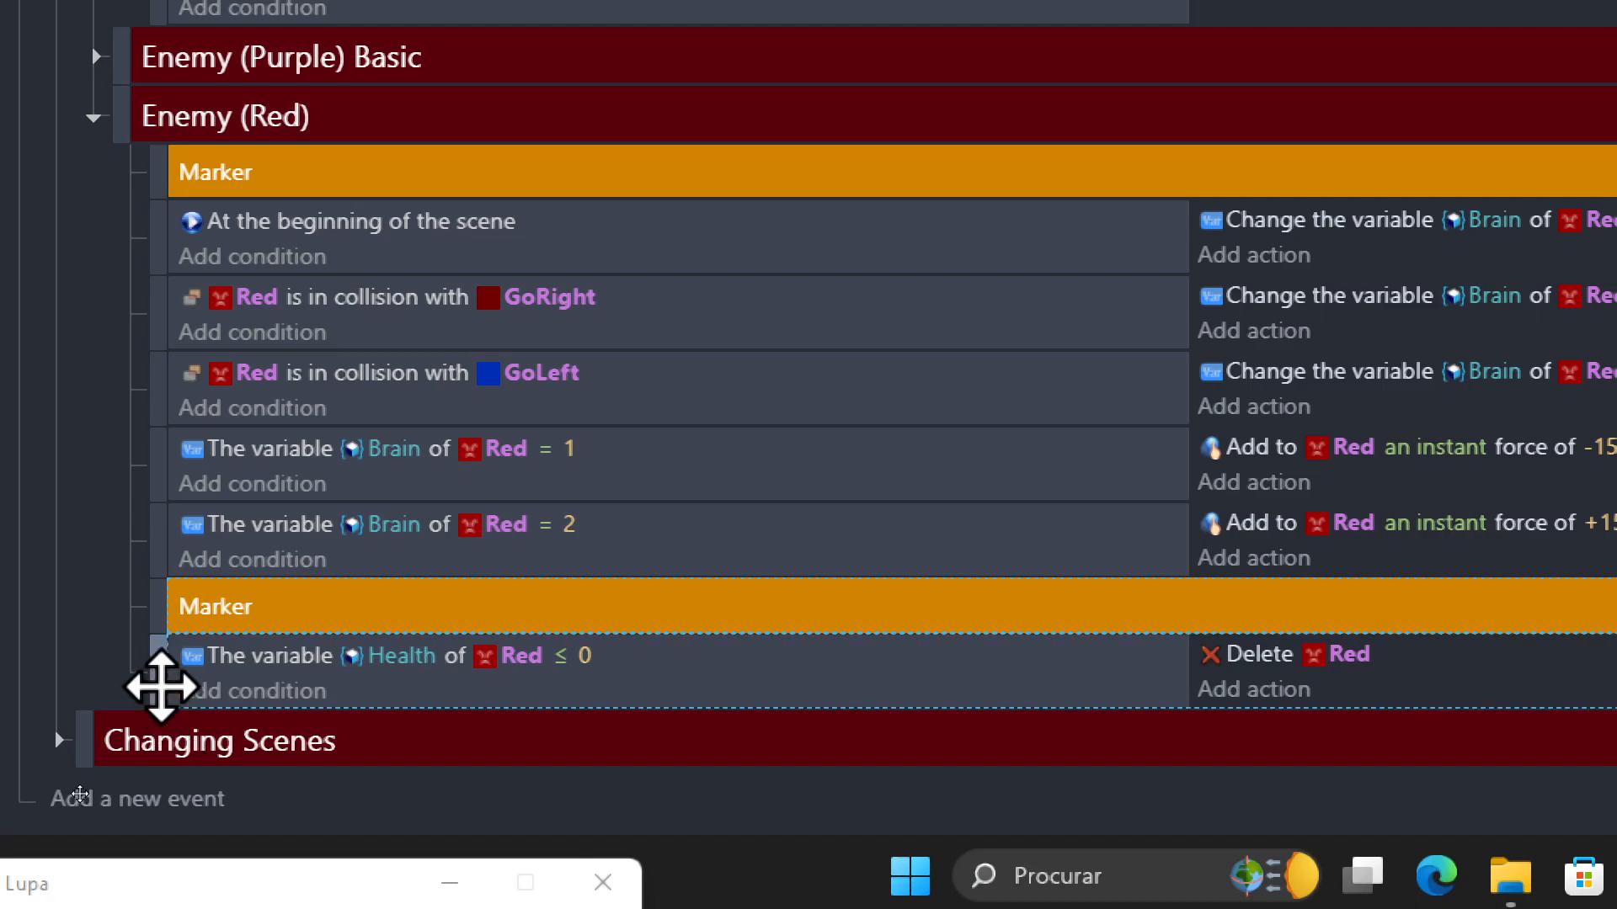
key(Delete)
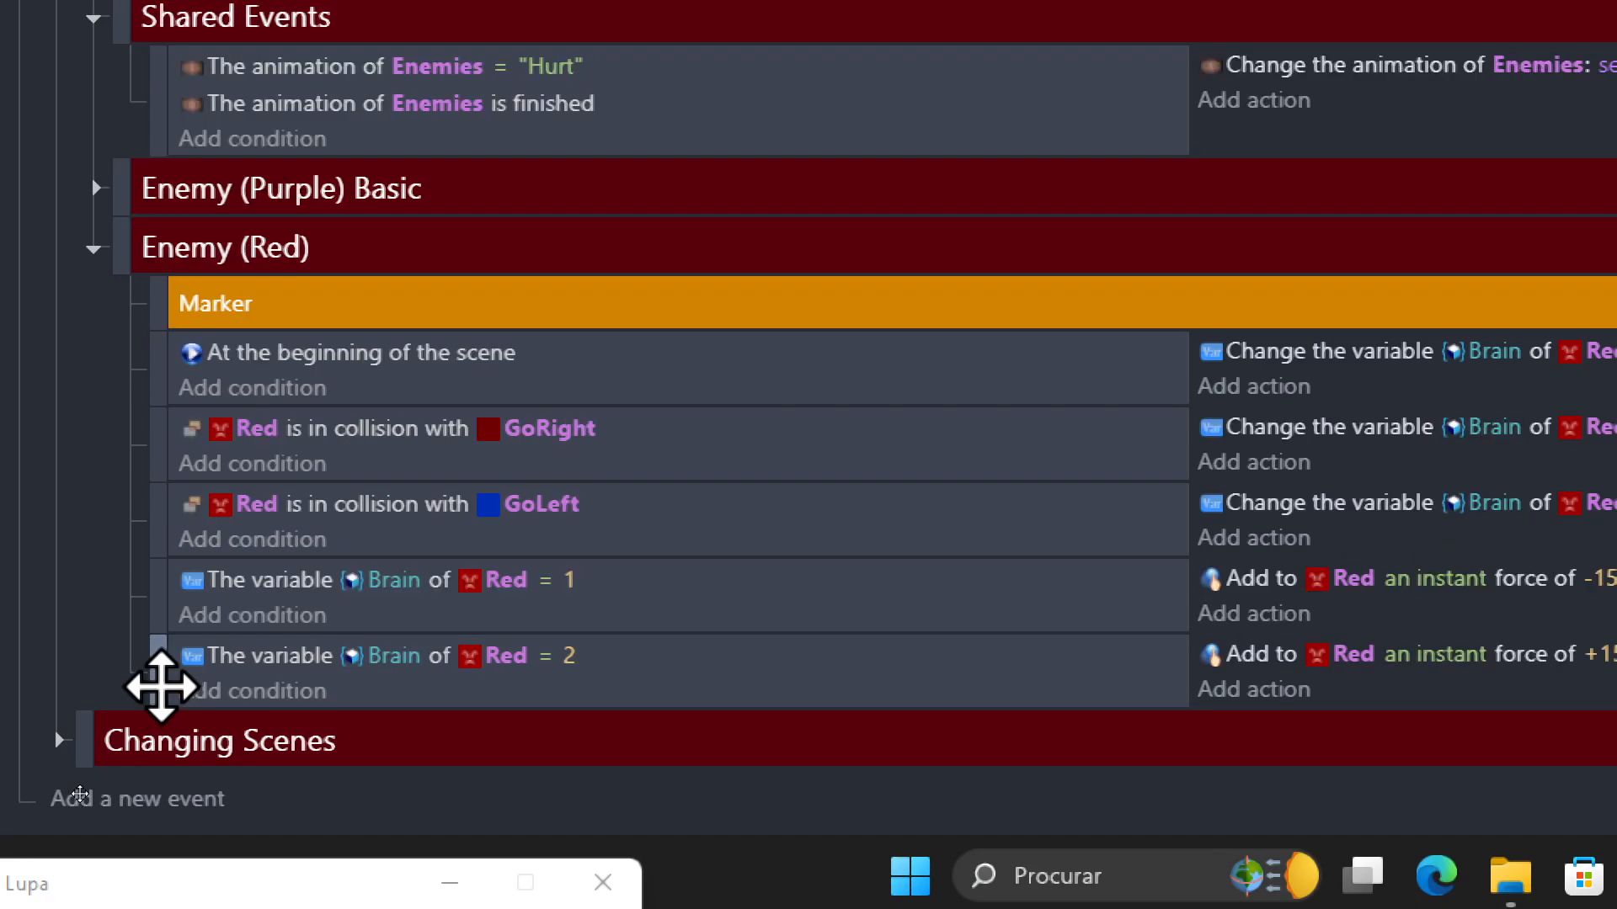
scroll(160, 686, up, 4)
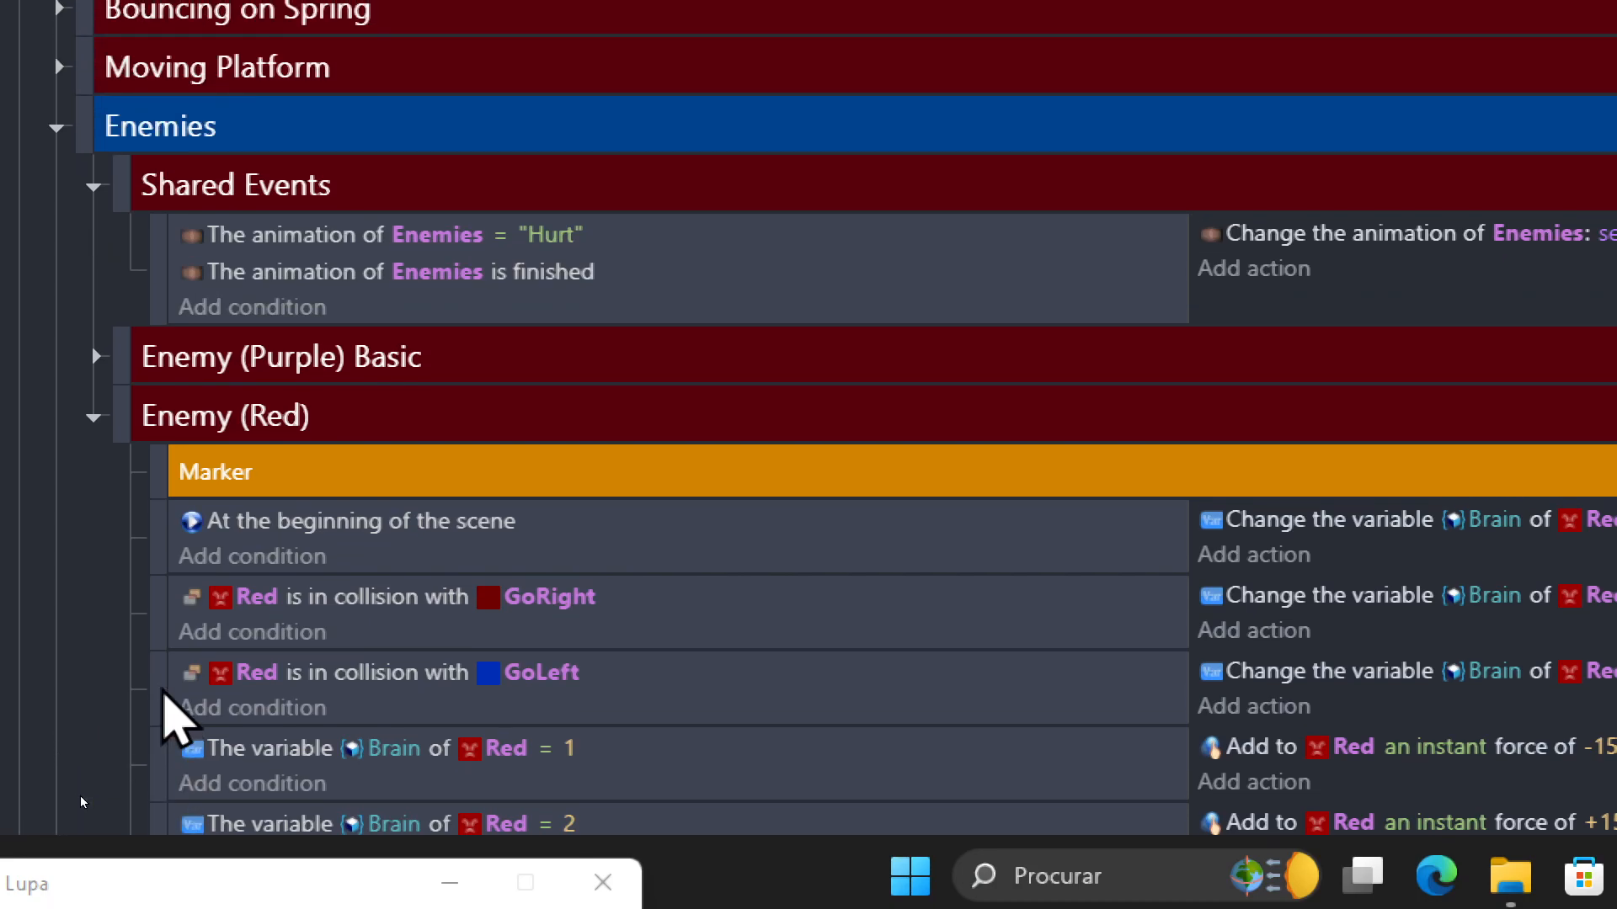
click(157, 459)
key(ctrl+z)
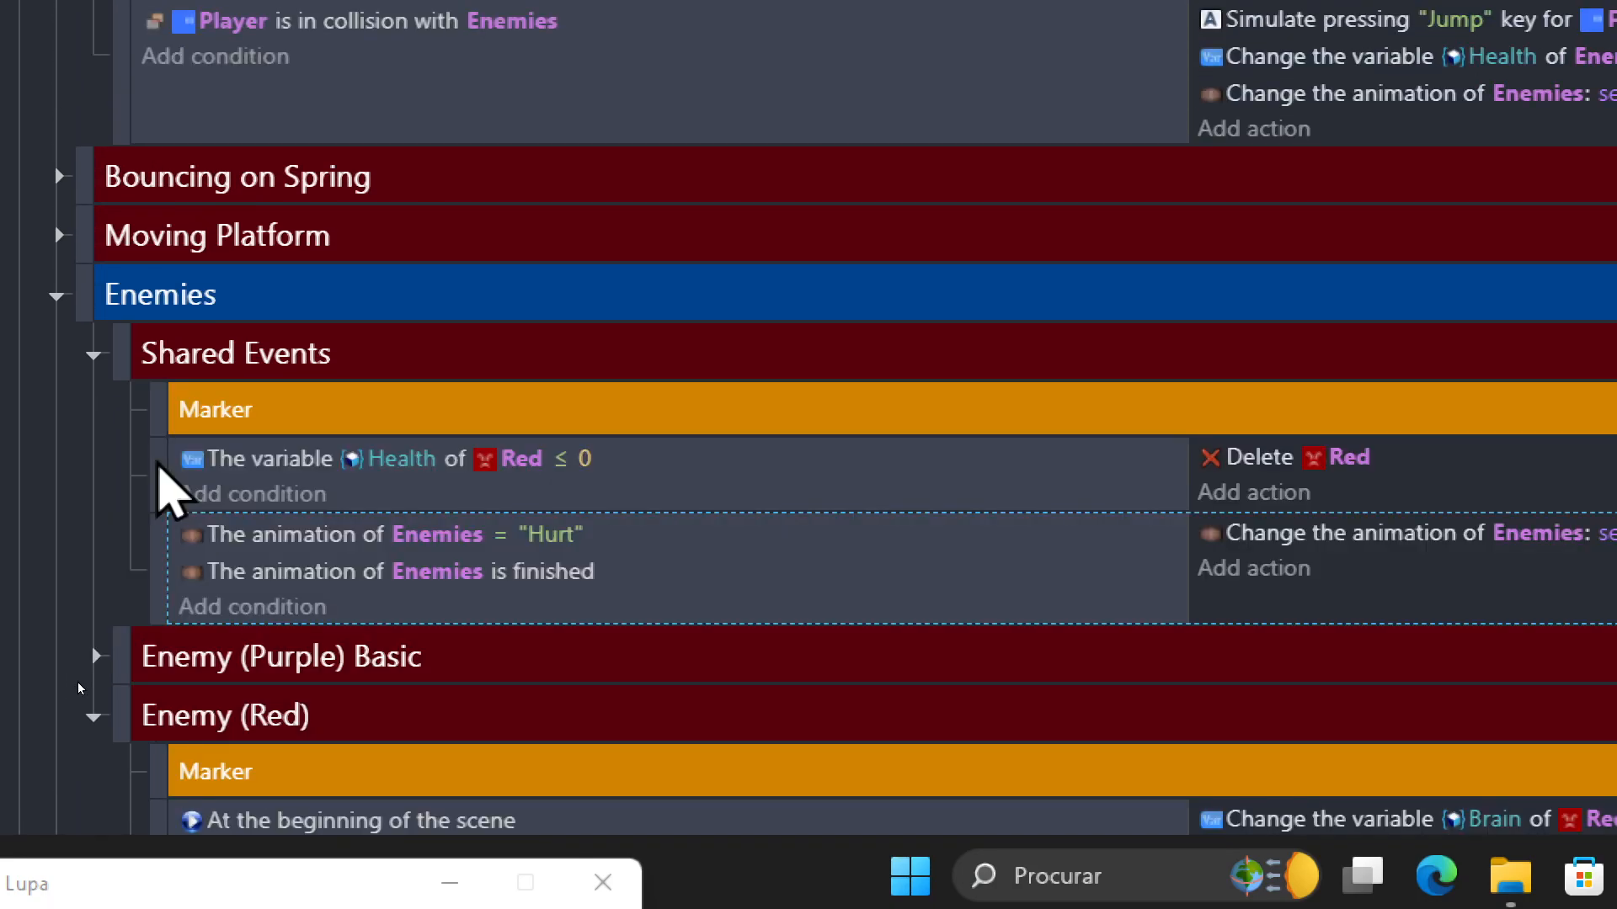
Move the Marker between the two Shared Events events and replace Red with Enemies in the Health ≤ 0 condition and its Delete action.
mouse_move(155, 402)
mouse_down()
mouse_move(166, 552)
mouse_move(155, 527)
mouse_up()
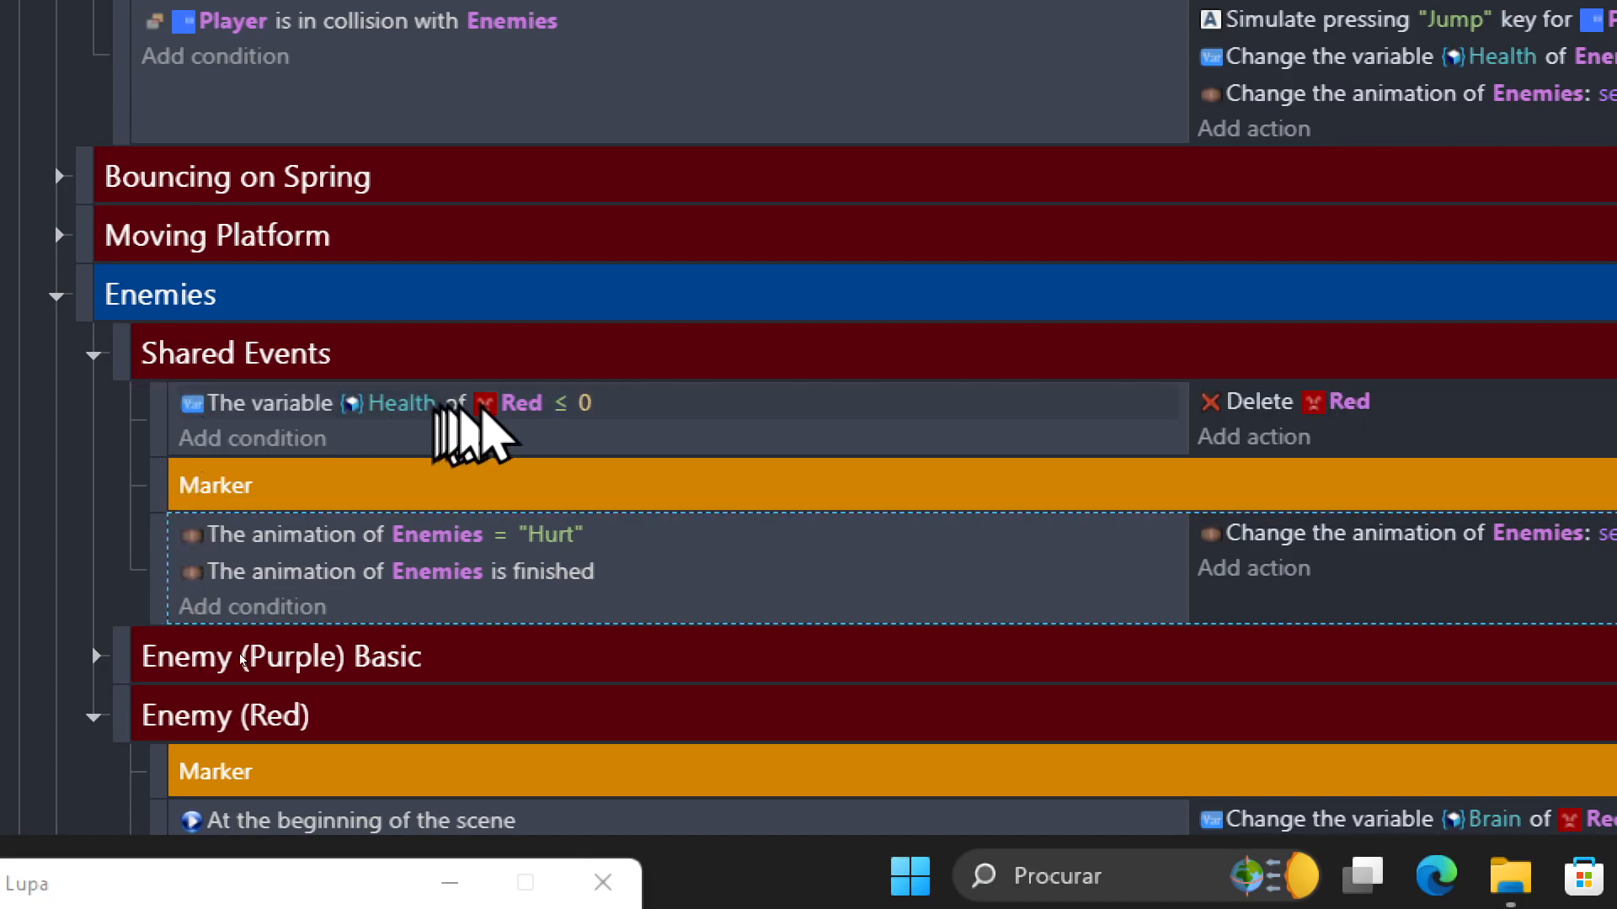
text(E)
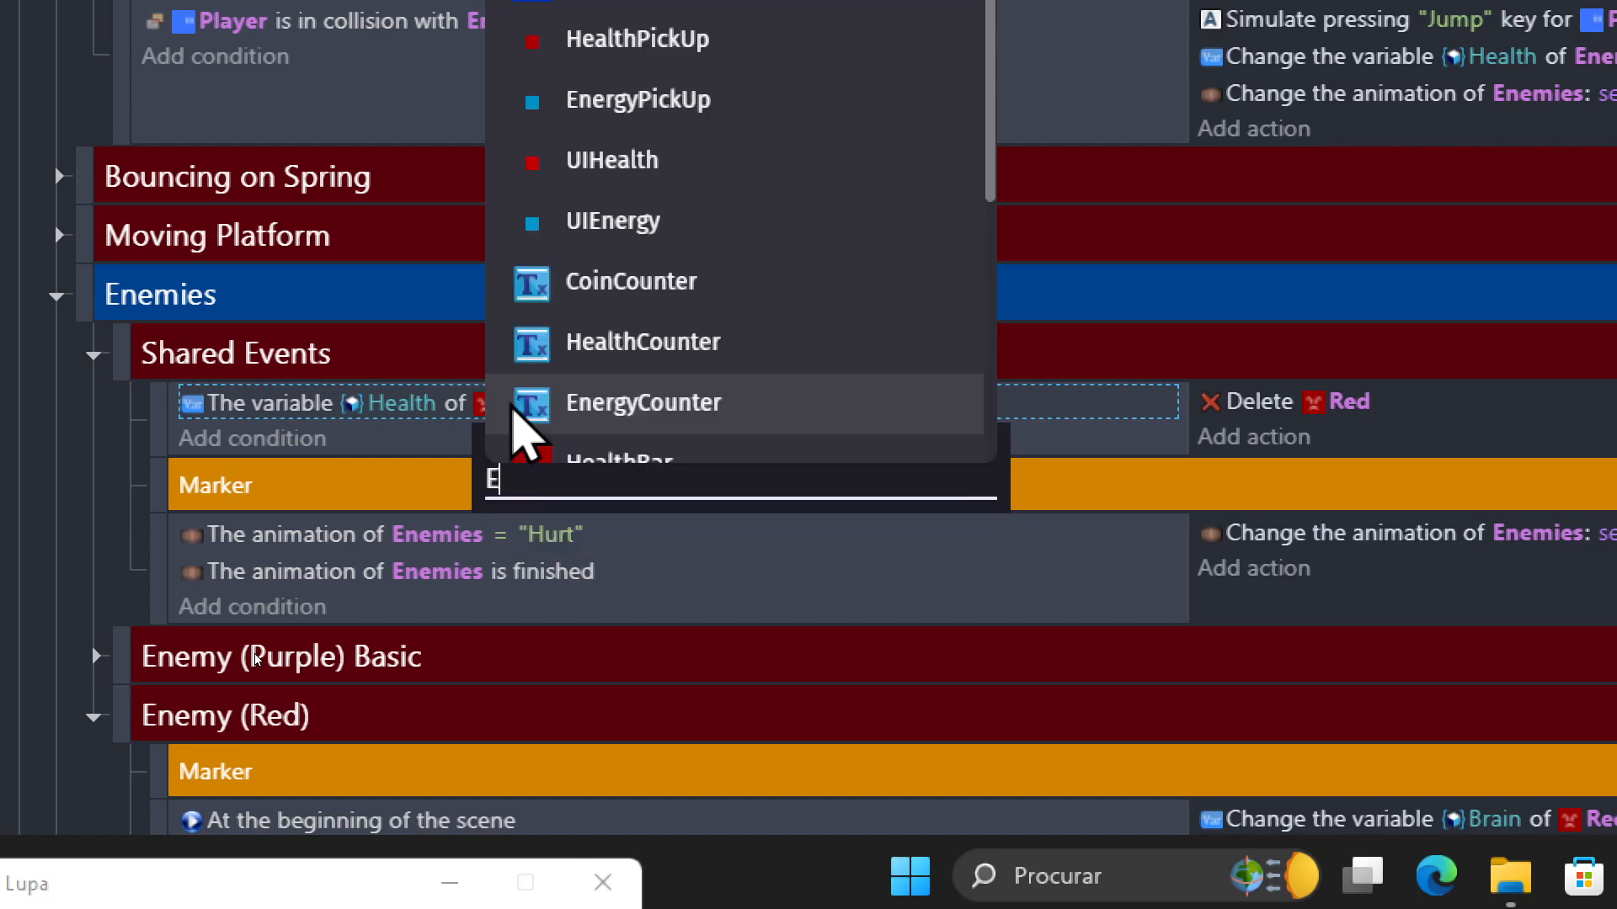
text(nemi)
key(Return)
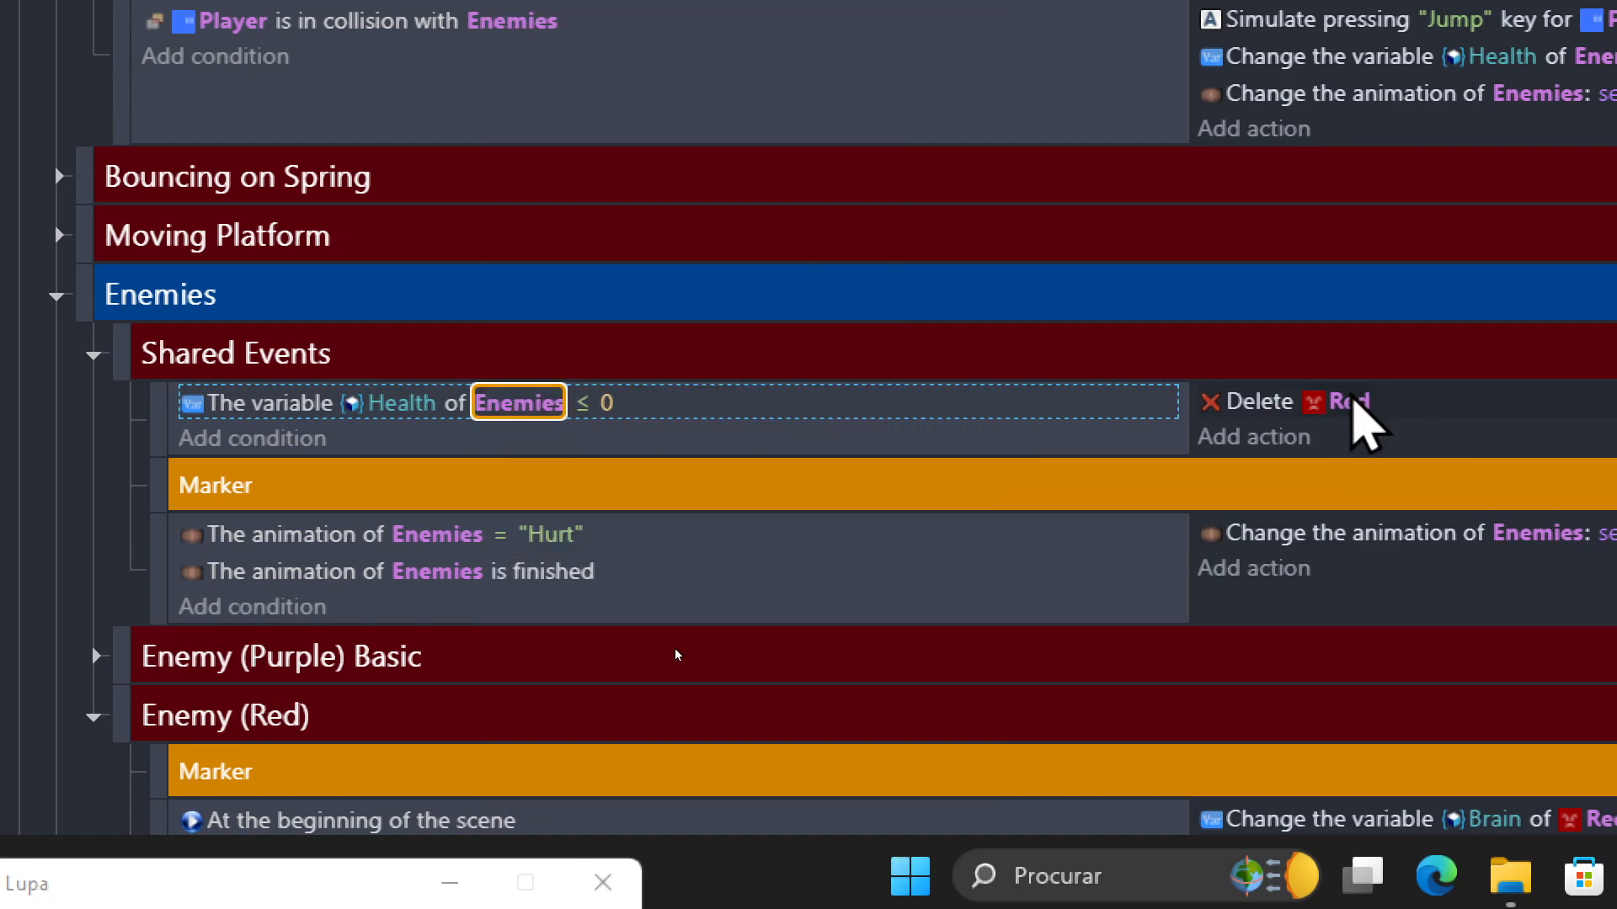
click(1348, 403)
text(Enemies)
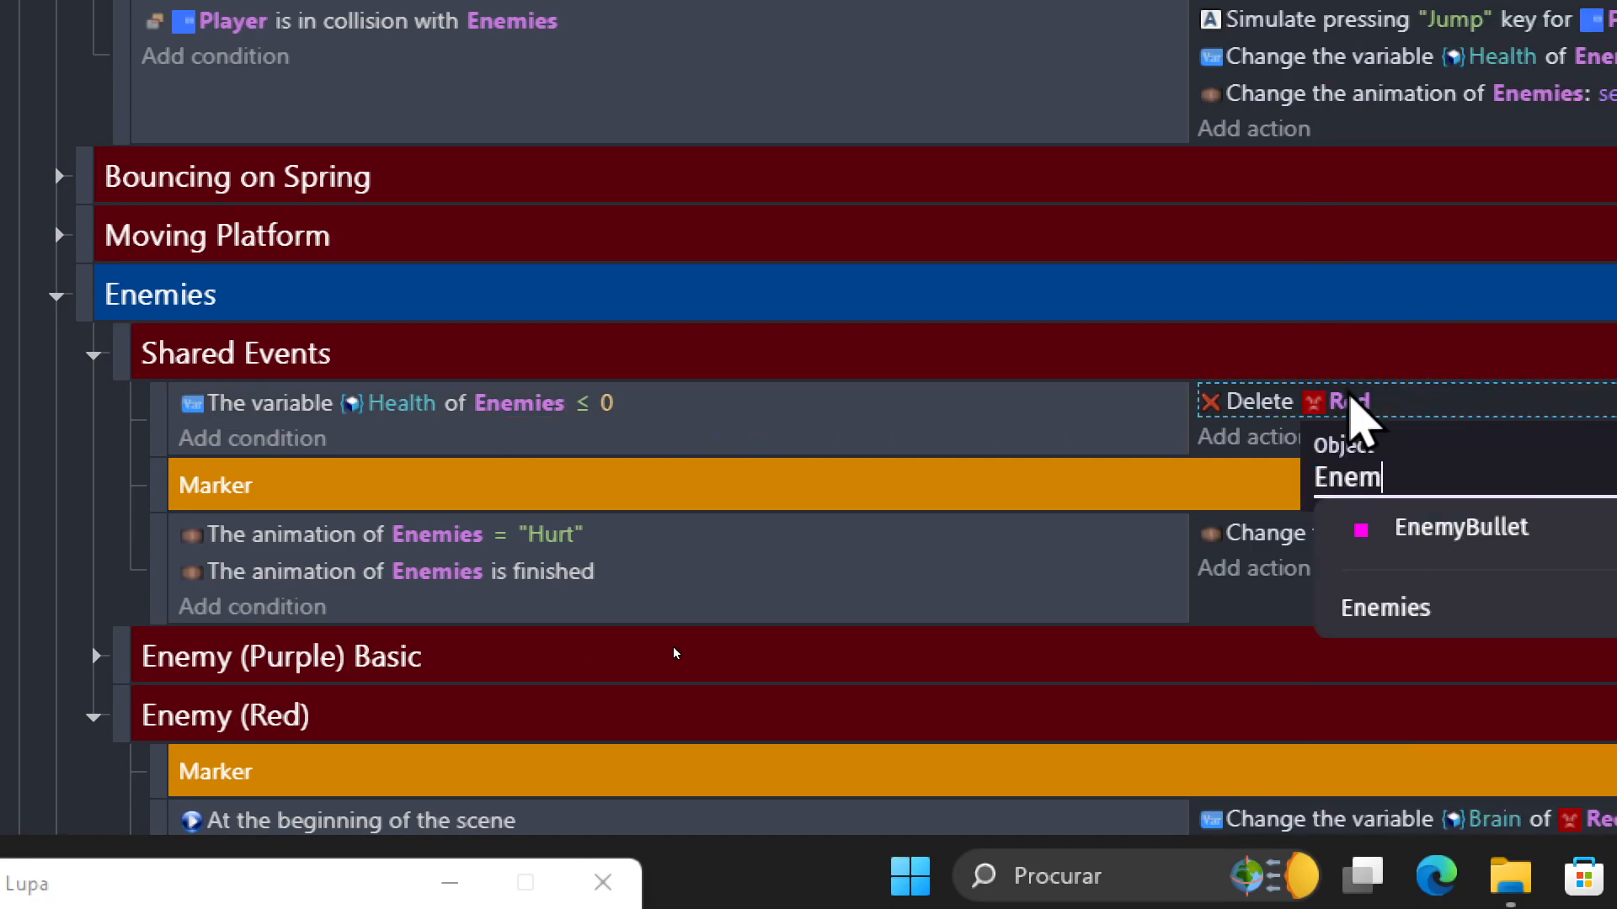
key(Return)
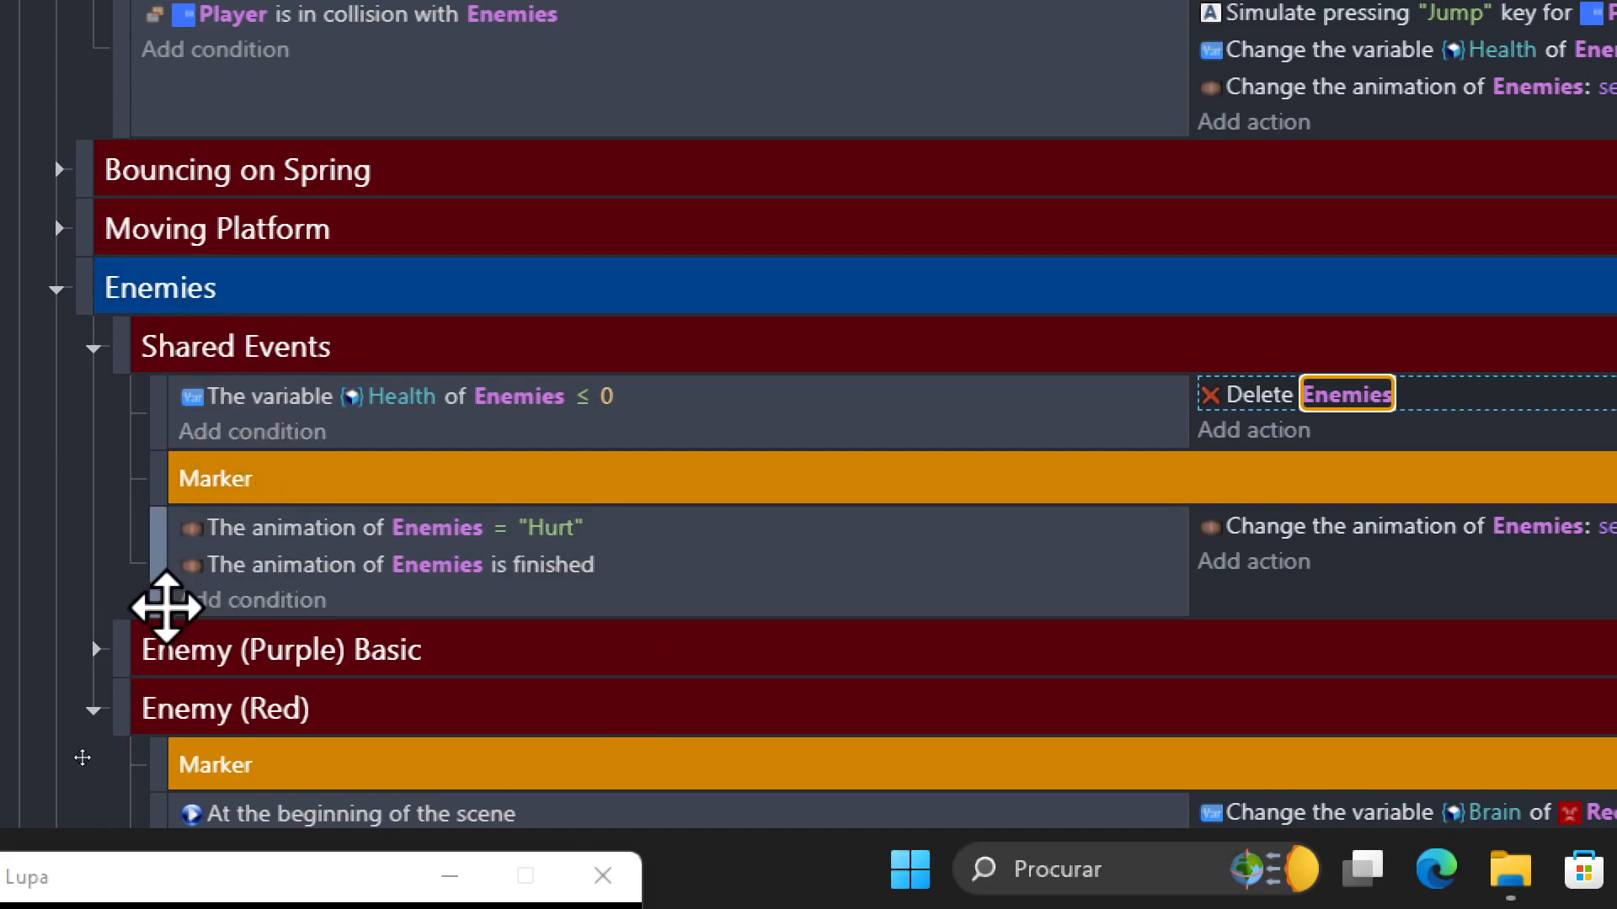
Collapse the Enemy (Red) group and rename the "At the Start of the Scene" group to "At the beginning of the Scene".
scroll(177, 636, down, 4)
scroll(179, 640, down, 2)
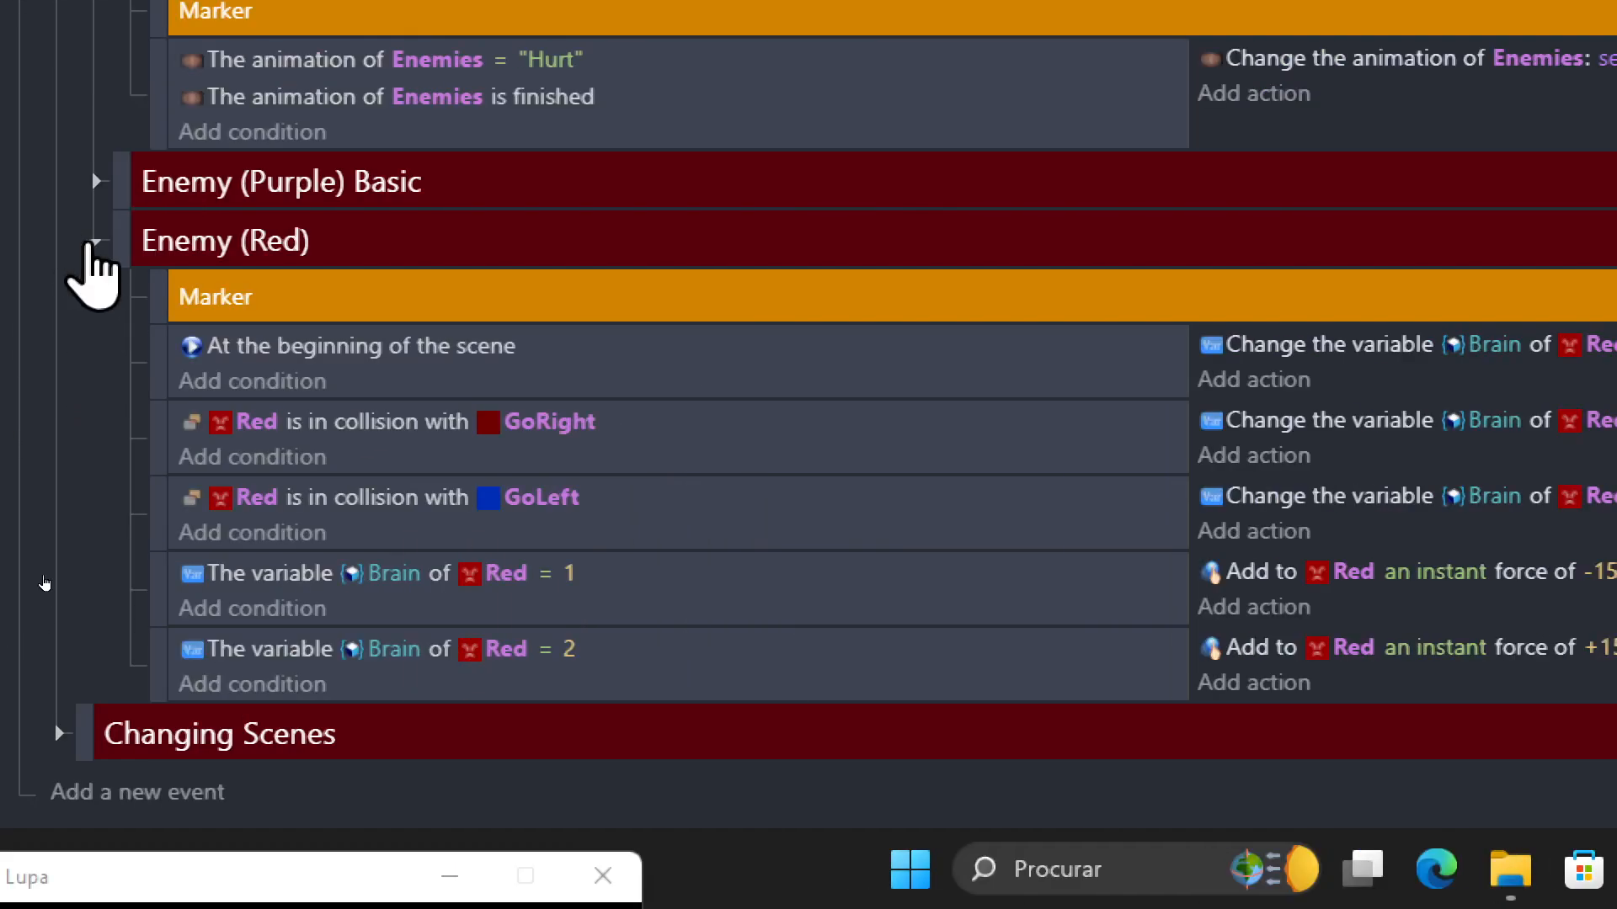
click(91, 243)
key(ctrl+alt+space)
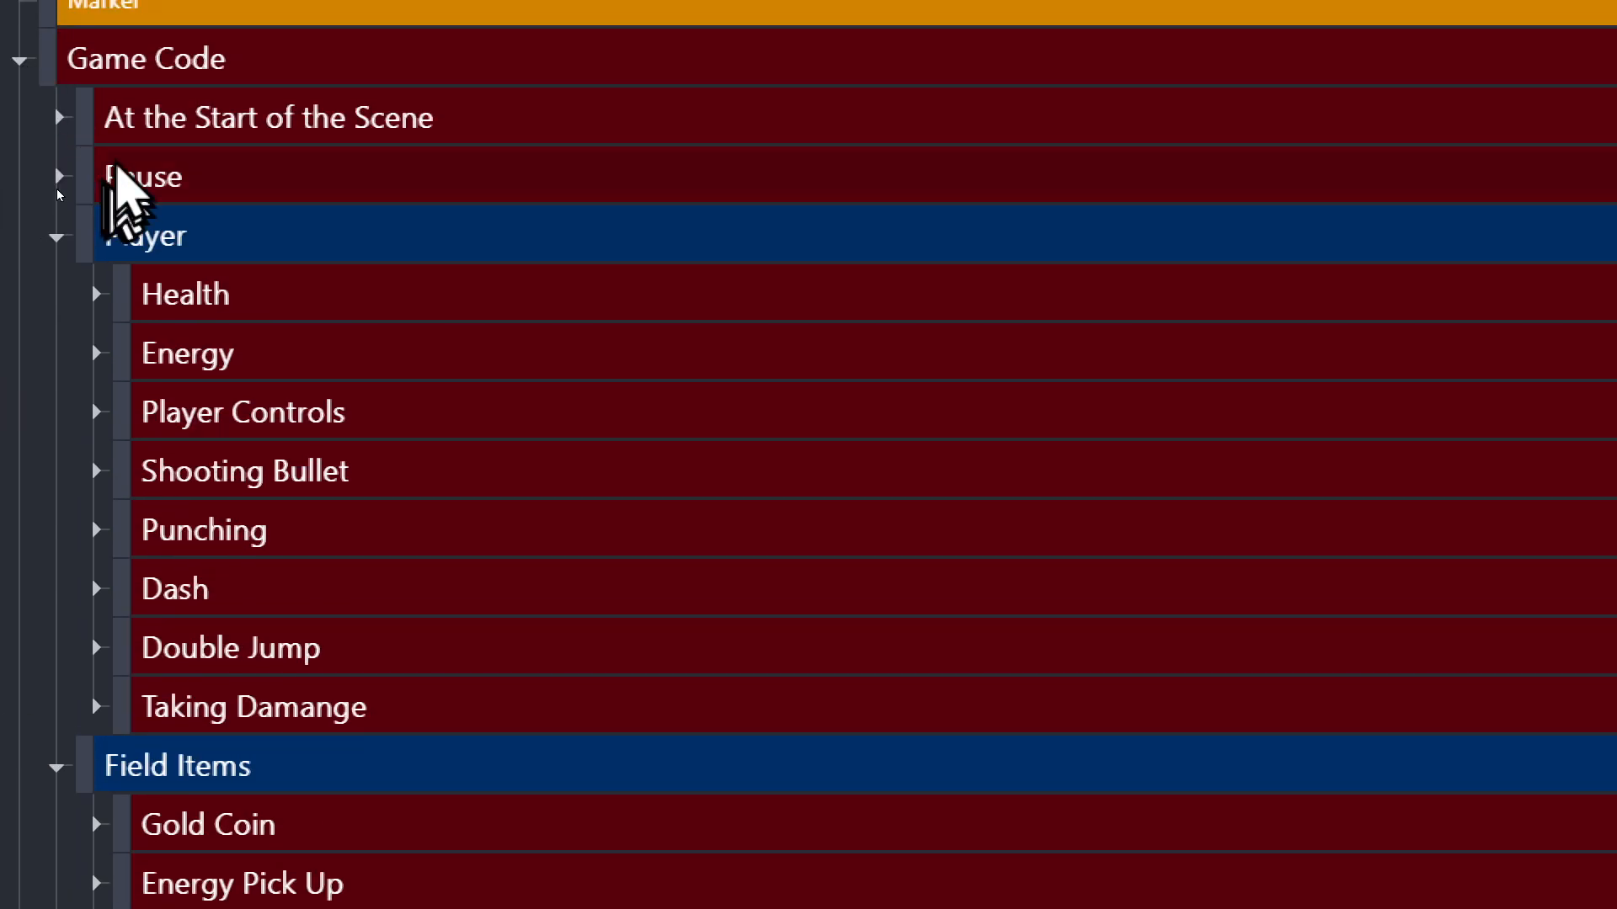
click(56, 118)
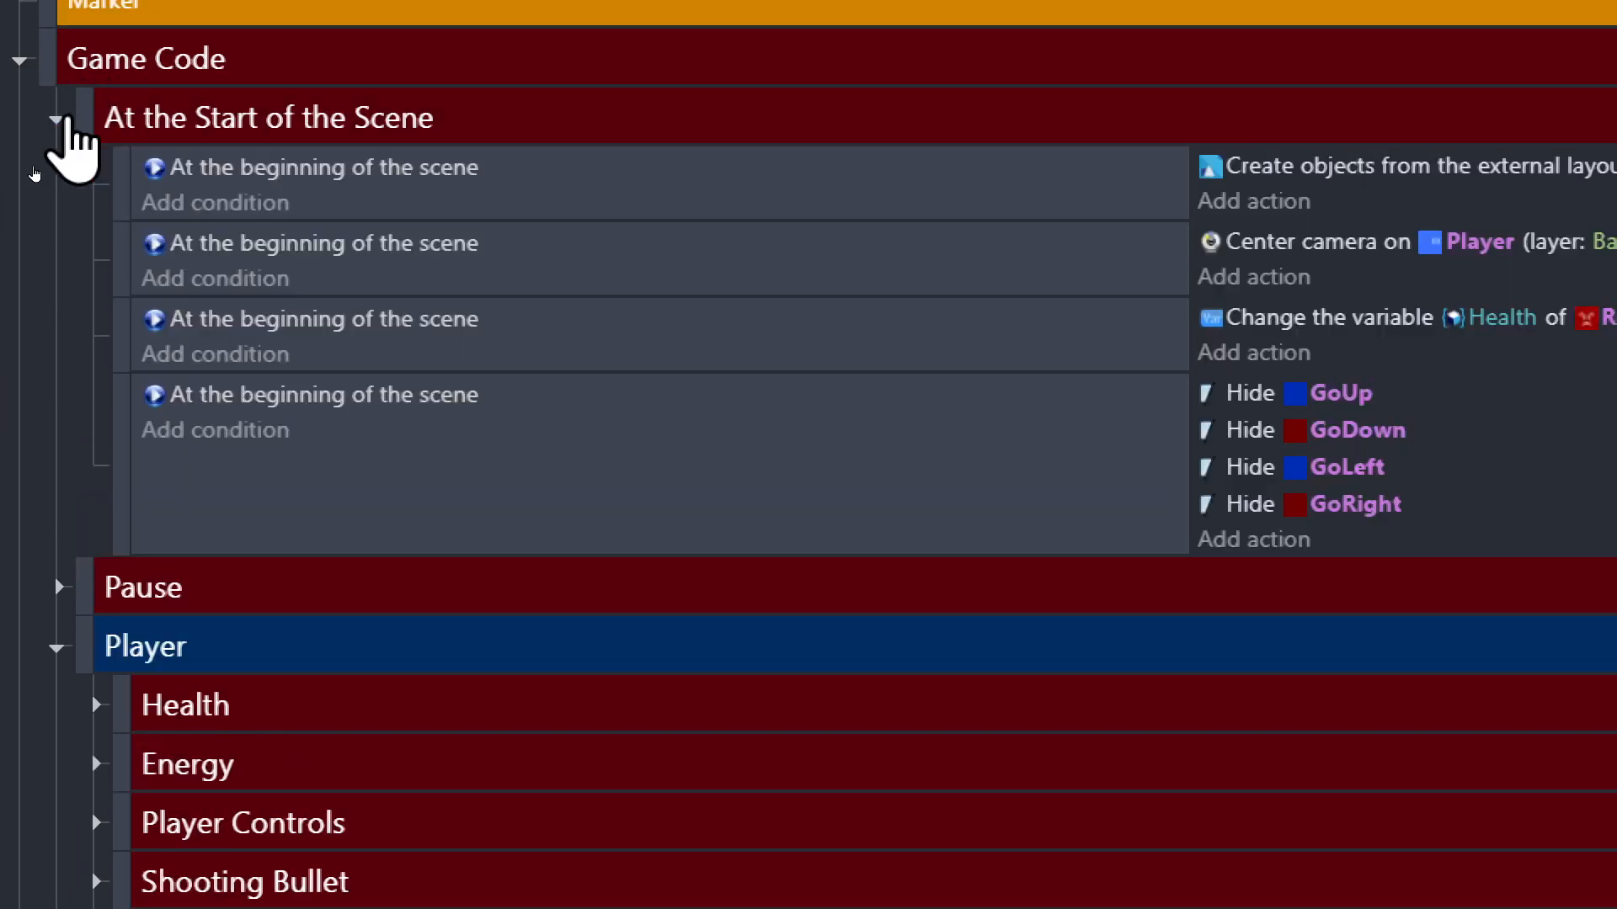
triple_click(253, 112)
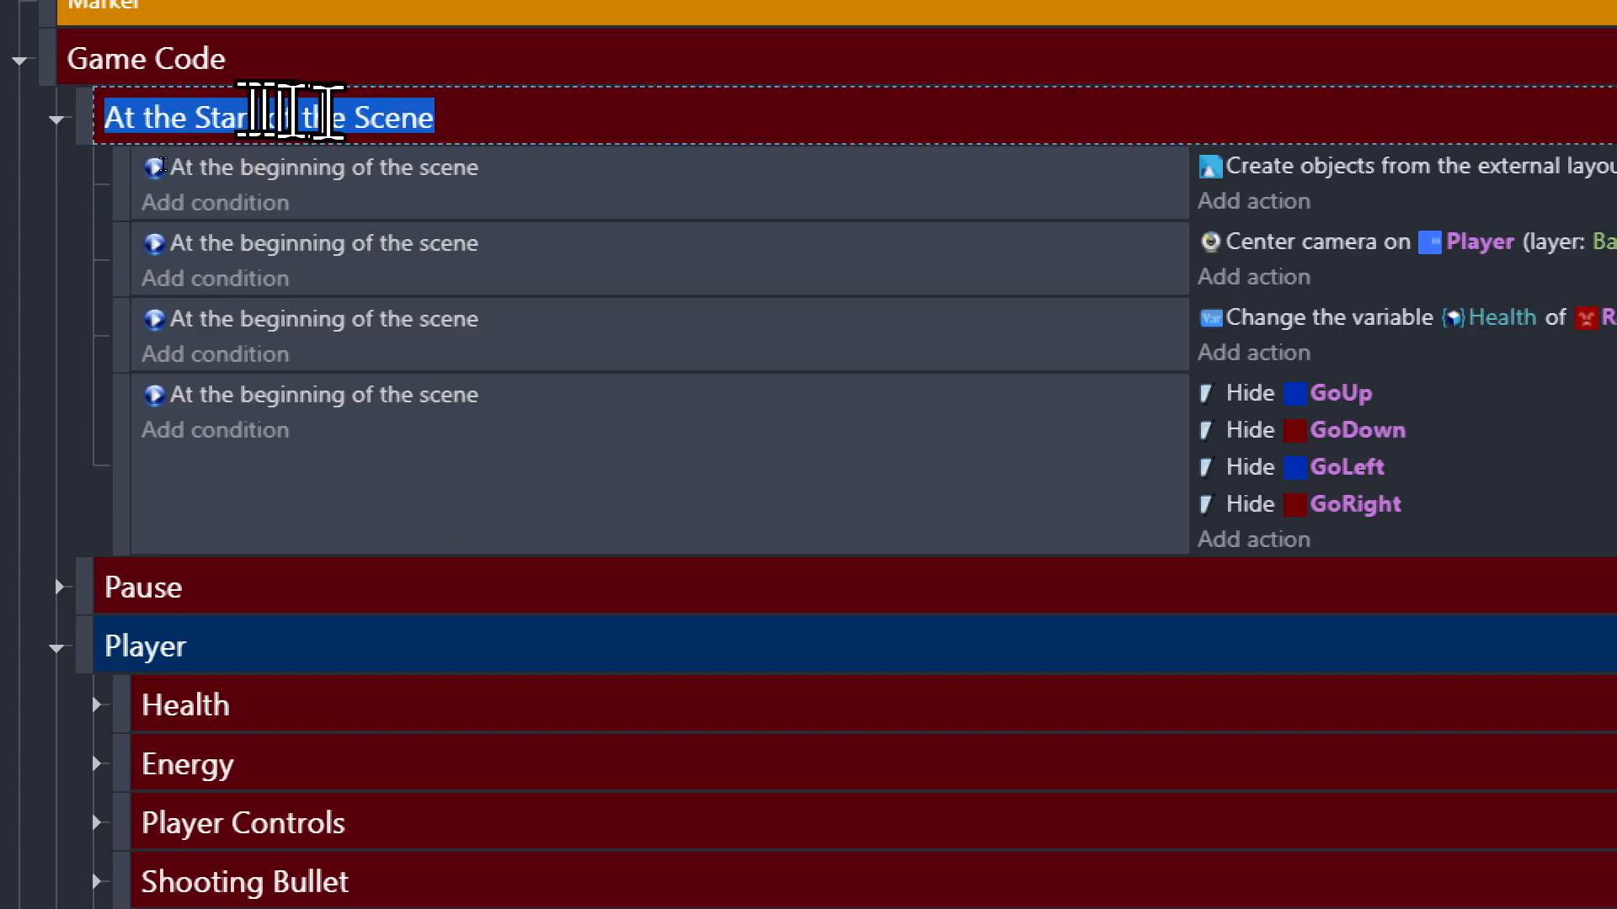
text(At)
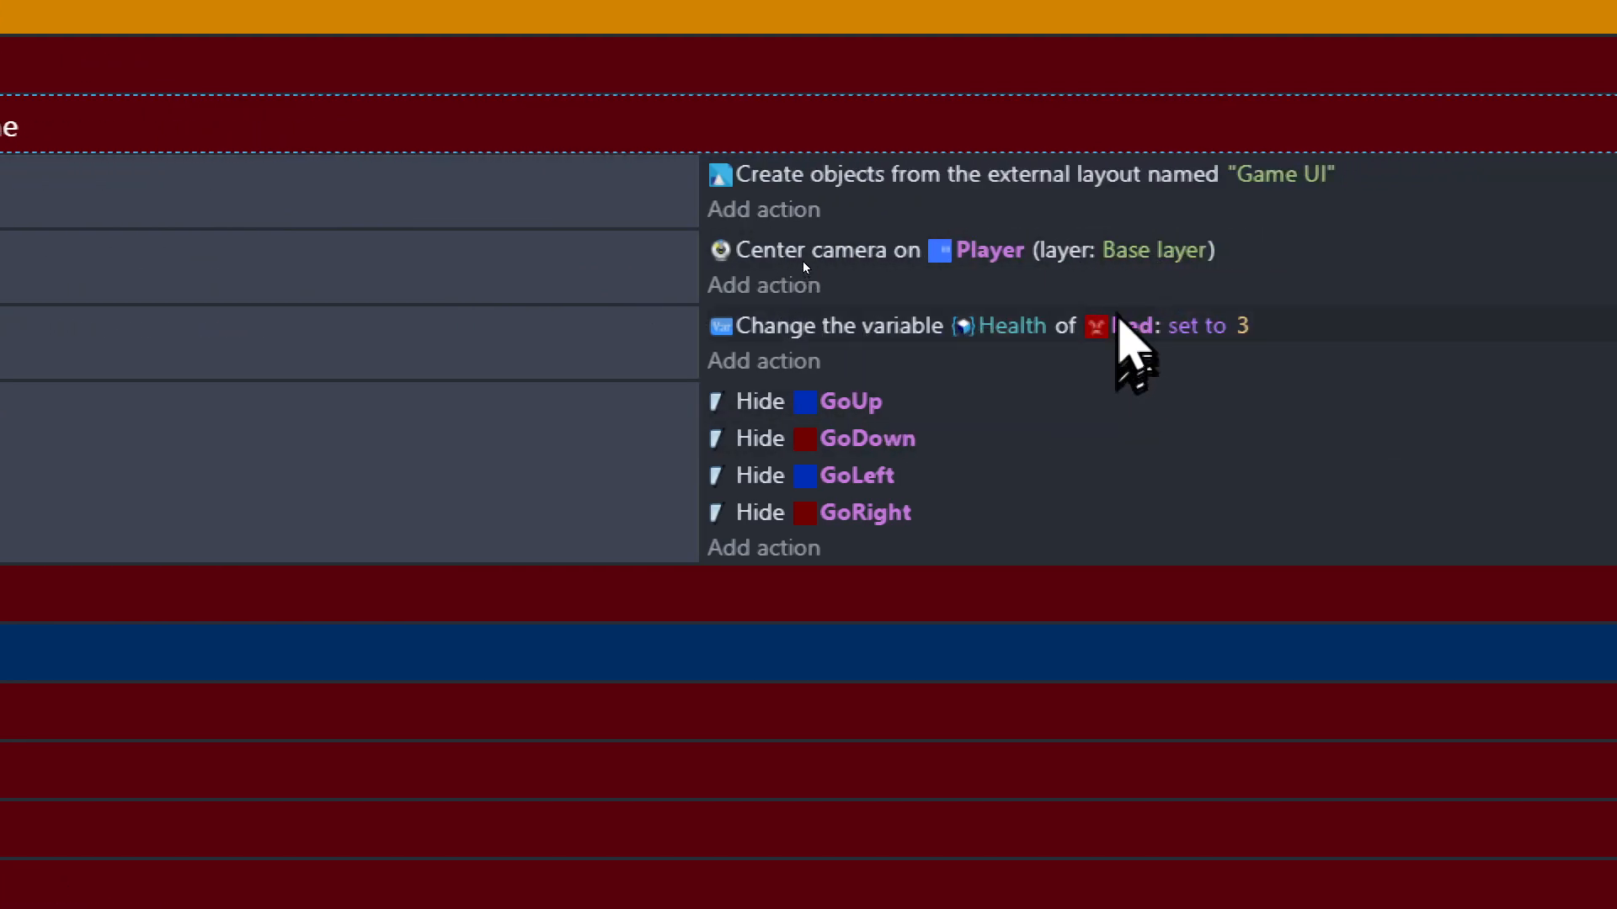
Replace Red with Enemies in the beginning-of-scene action that sets the Health variable.
click(1129, 326)
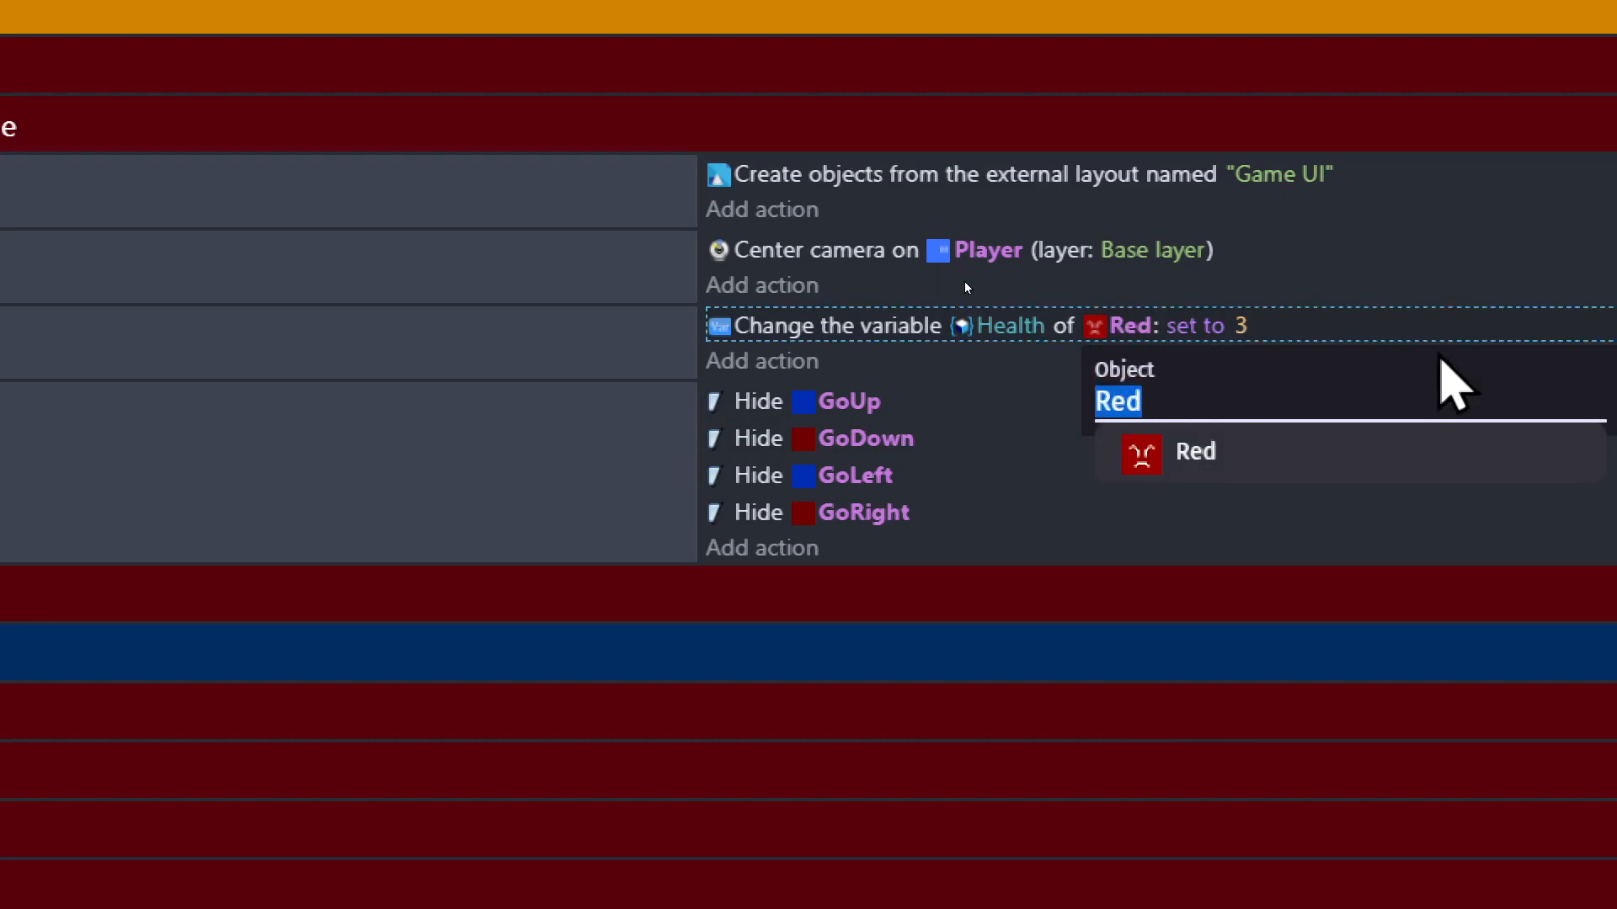
text(Enemies)
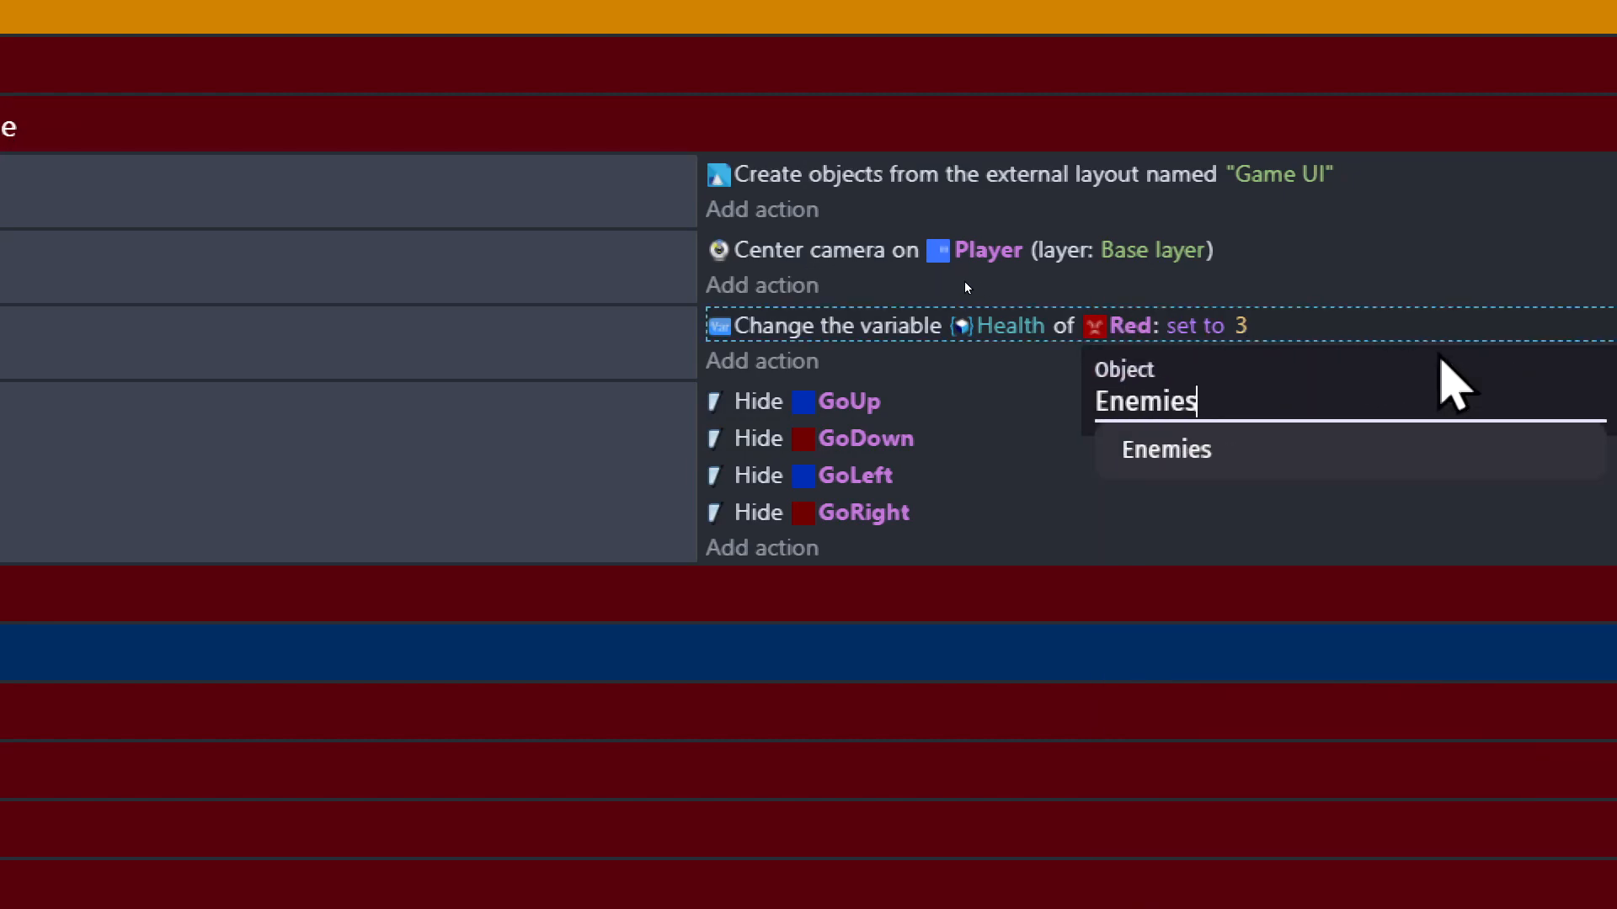
key(Return)
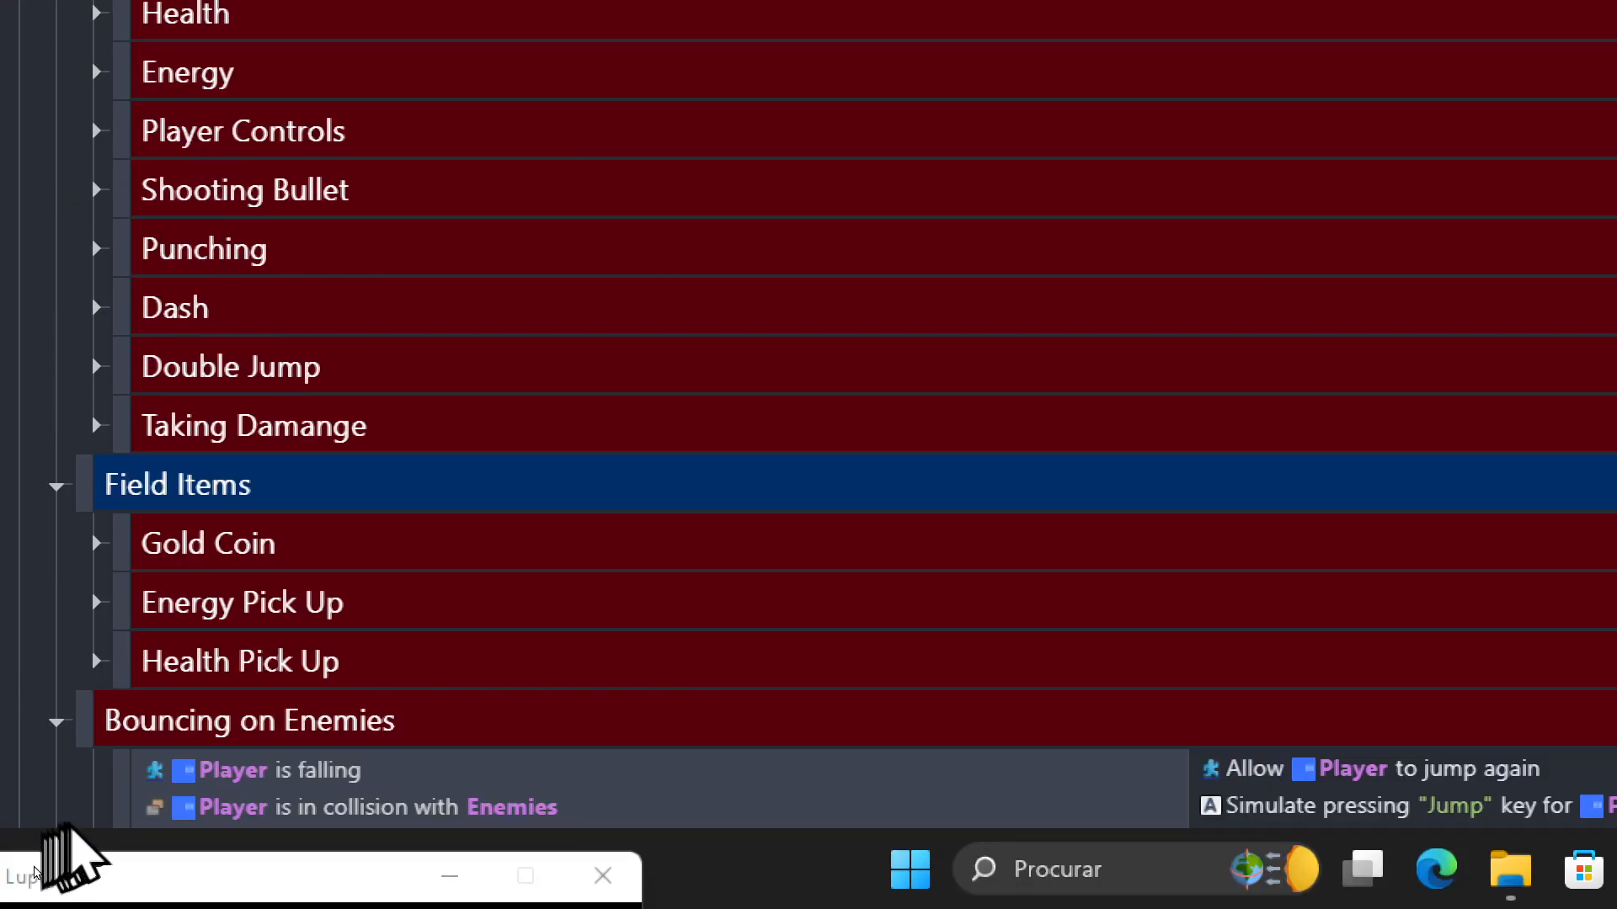
Copy the Marker comment from Shared Events and paste it above and below the Enemies health event in "At the beginning of the Scene".
drag(138, 887, 177, 745)
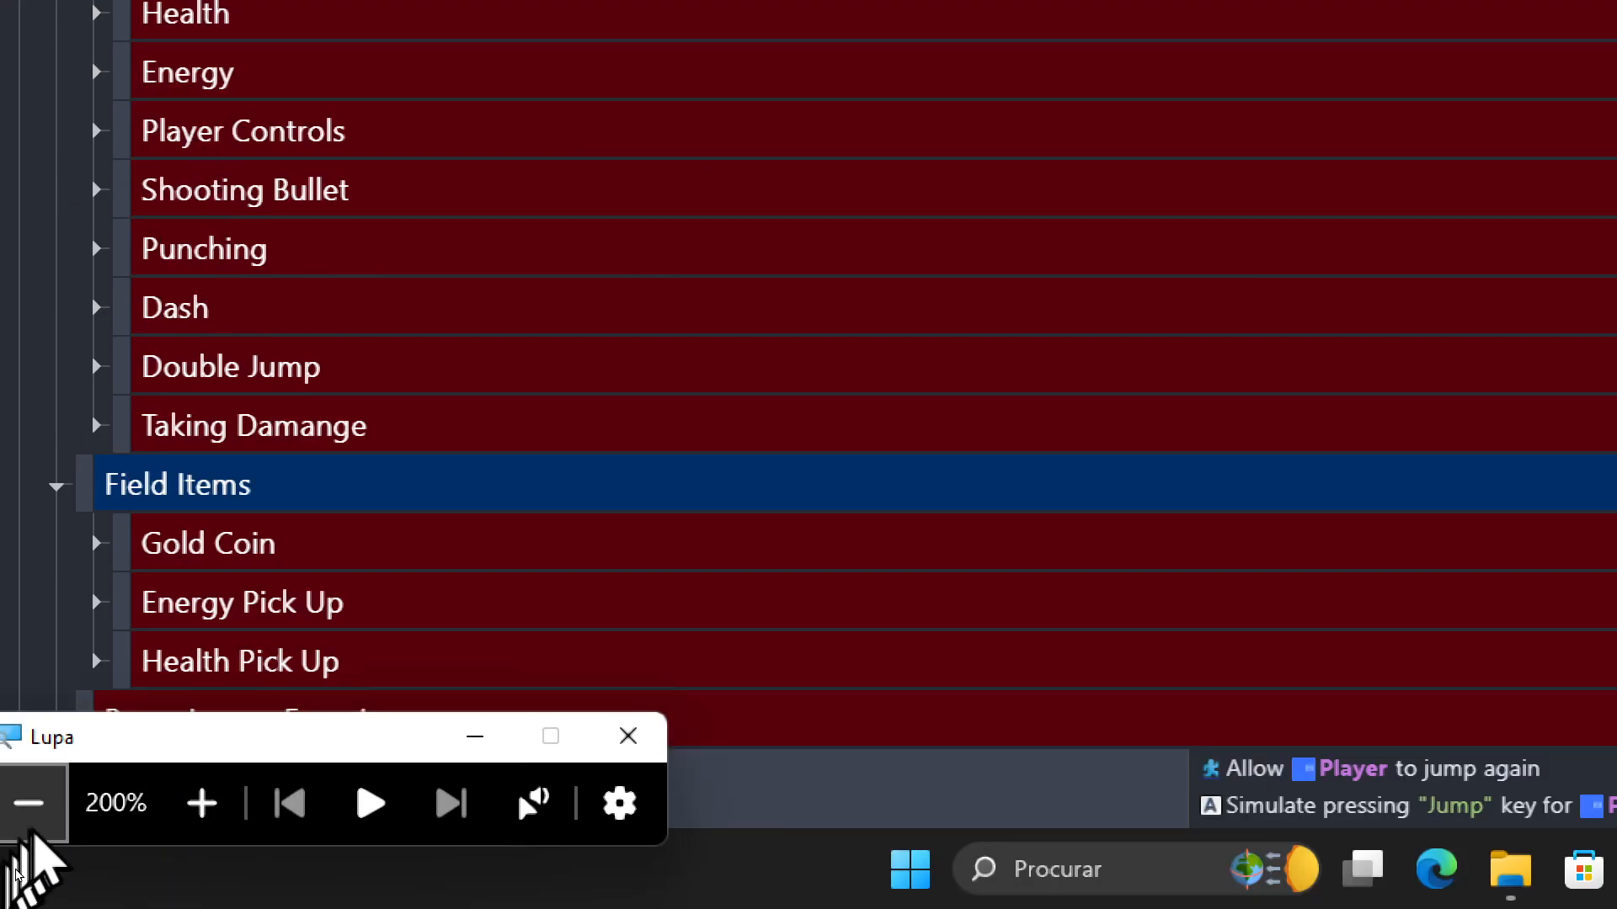
click(27, 803)
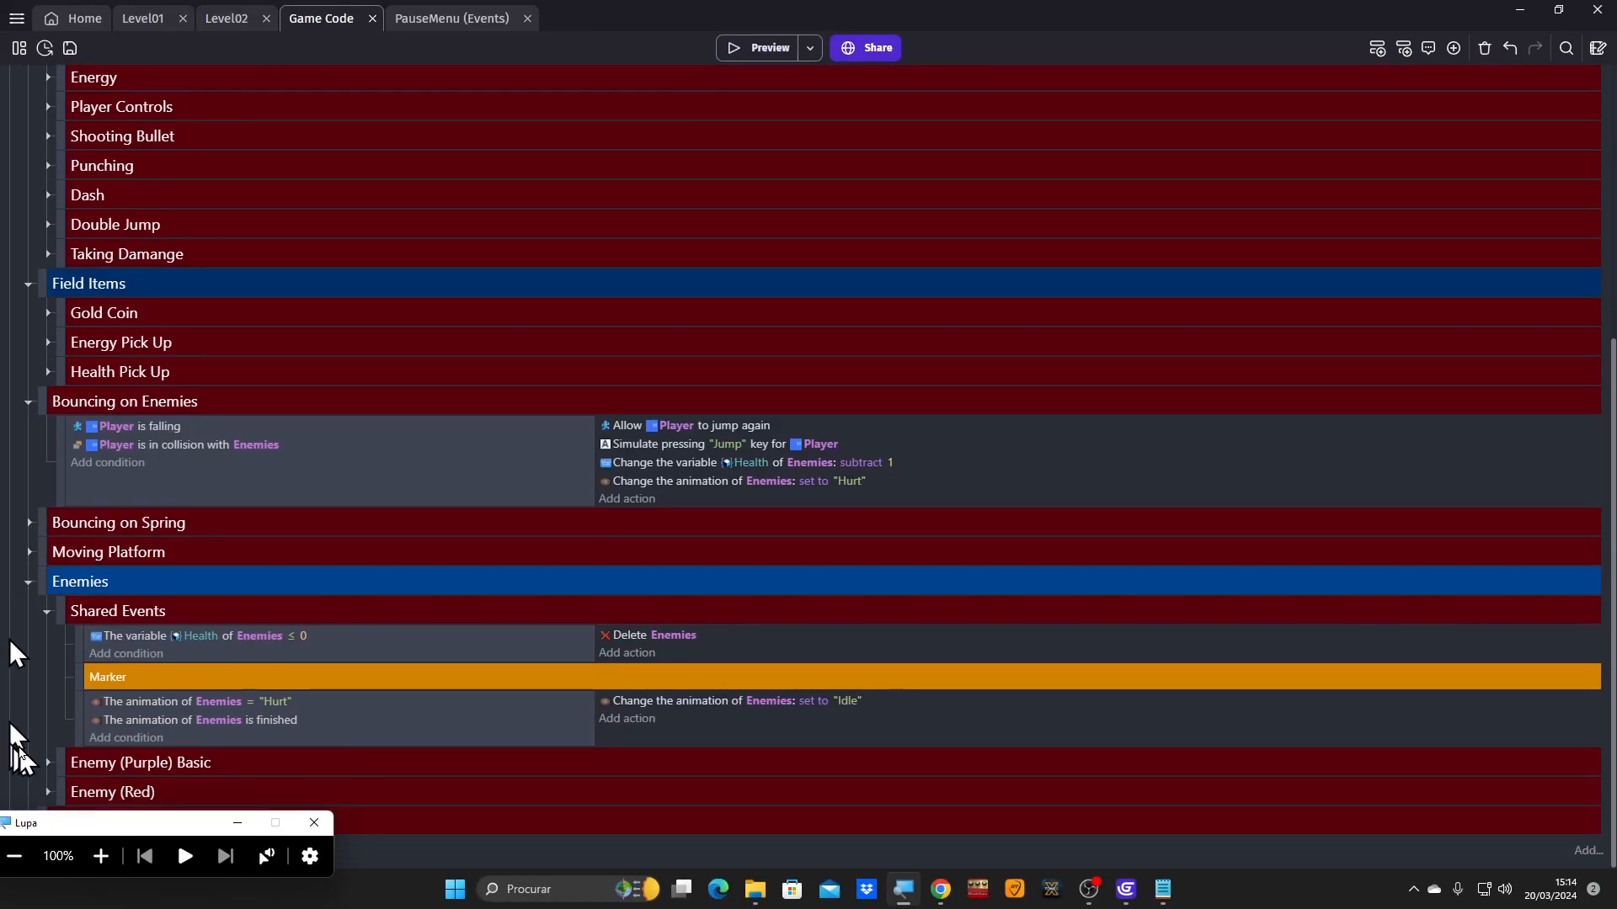
click(82, 679)
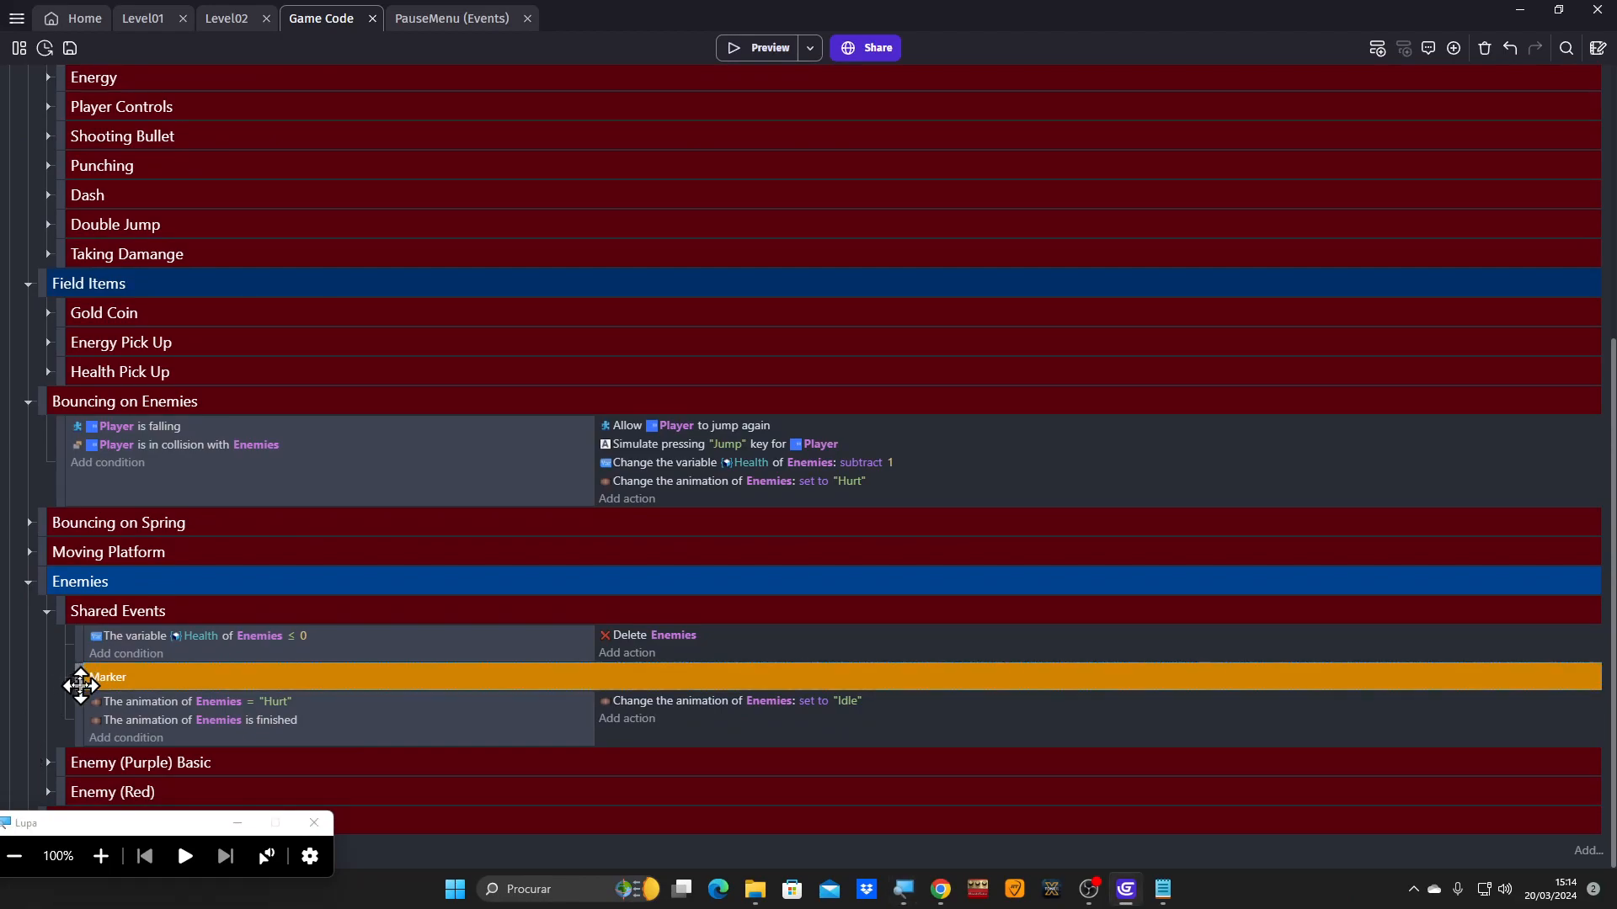
drag(82, 678, 34, 703)
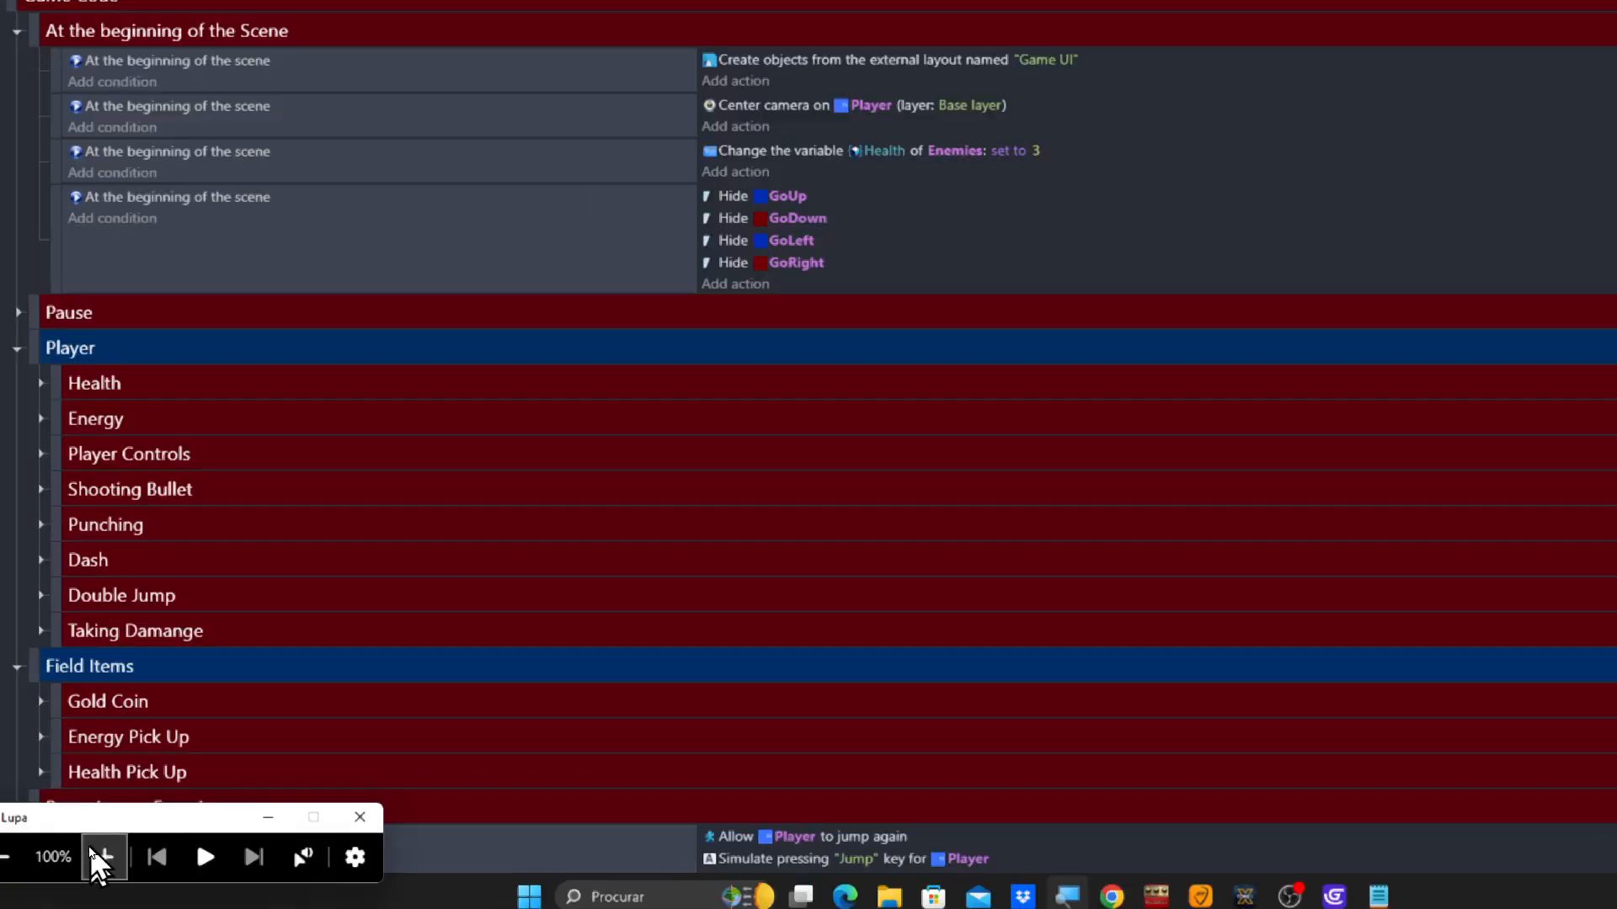
click(101, 856)
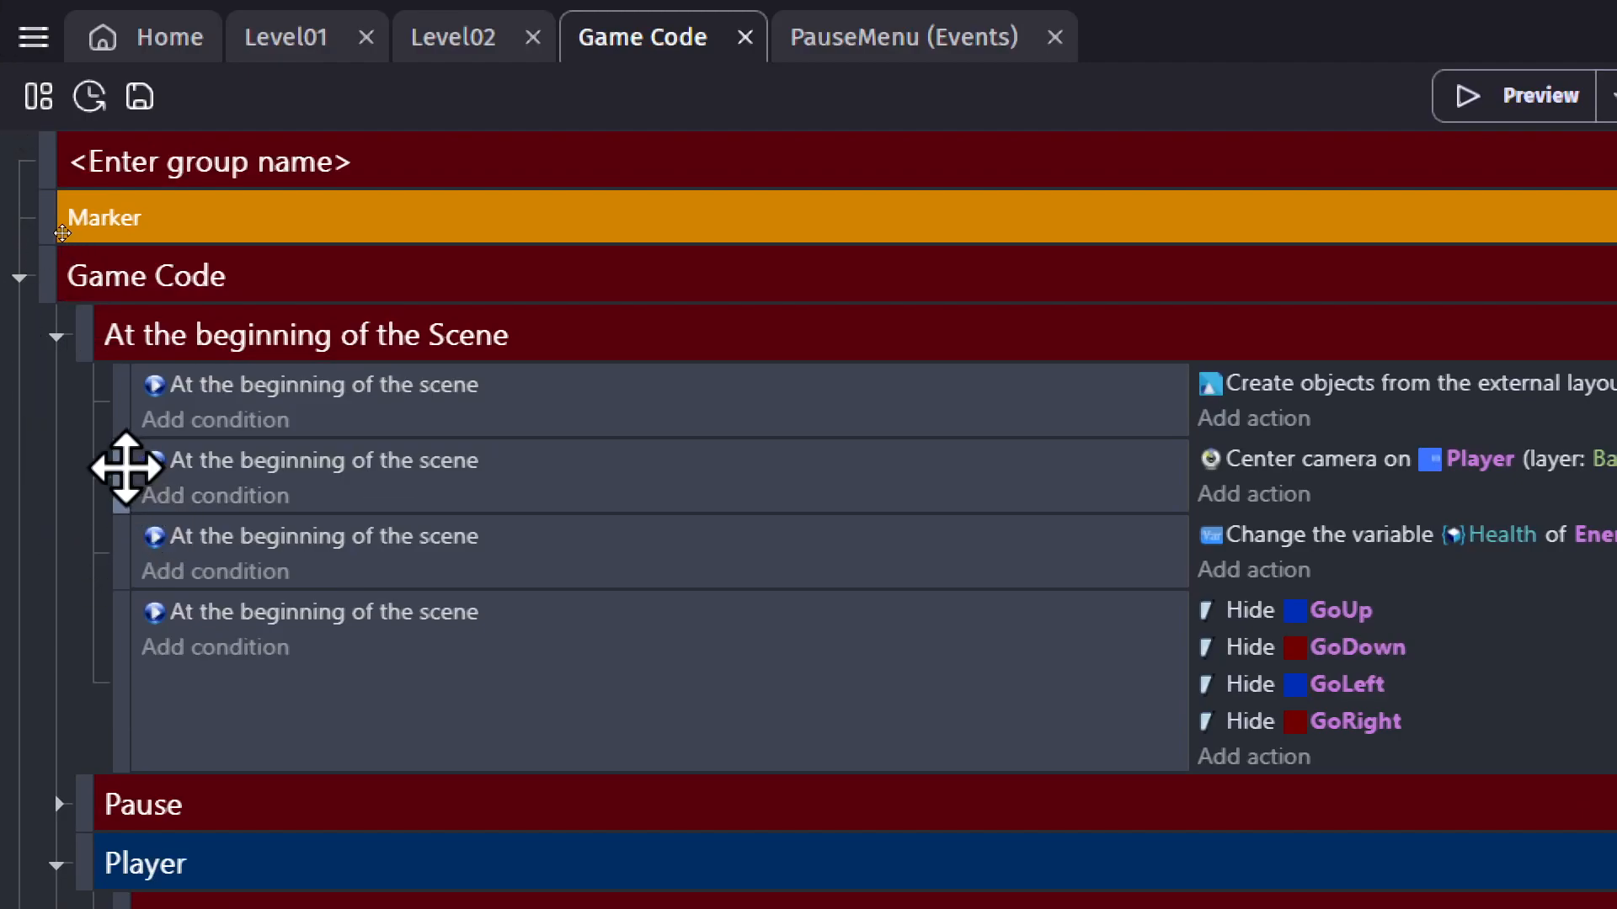
key(ctrl+v)
key(ctrl+v)
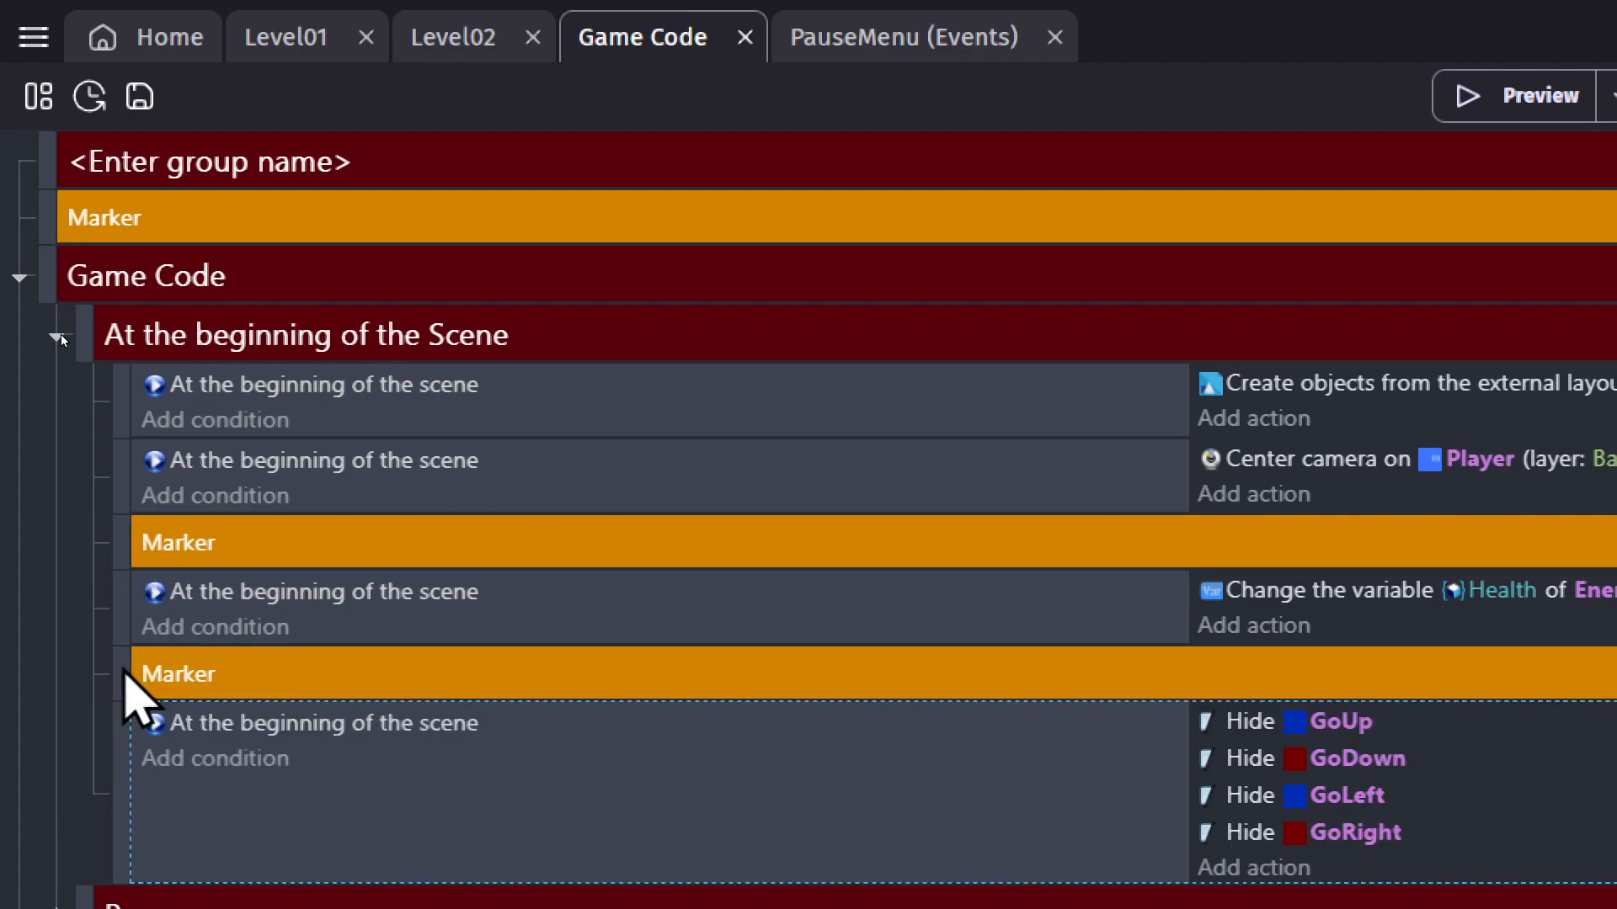
Collapse the "At the beginning of the Scene" and "Bouncing on Enemies" groups.
scroll(61, 332, down, 2)
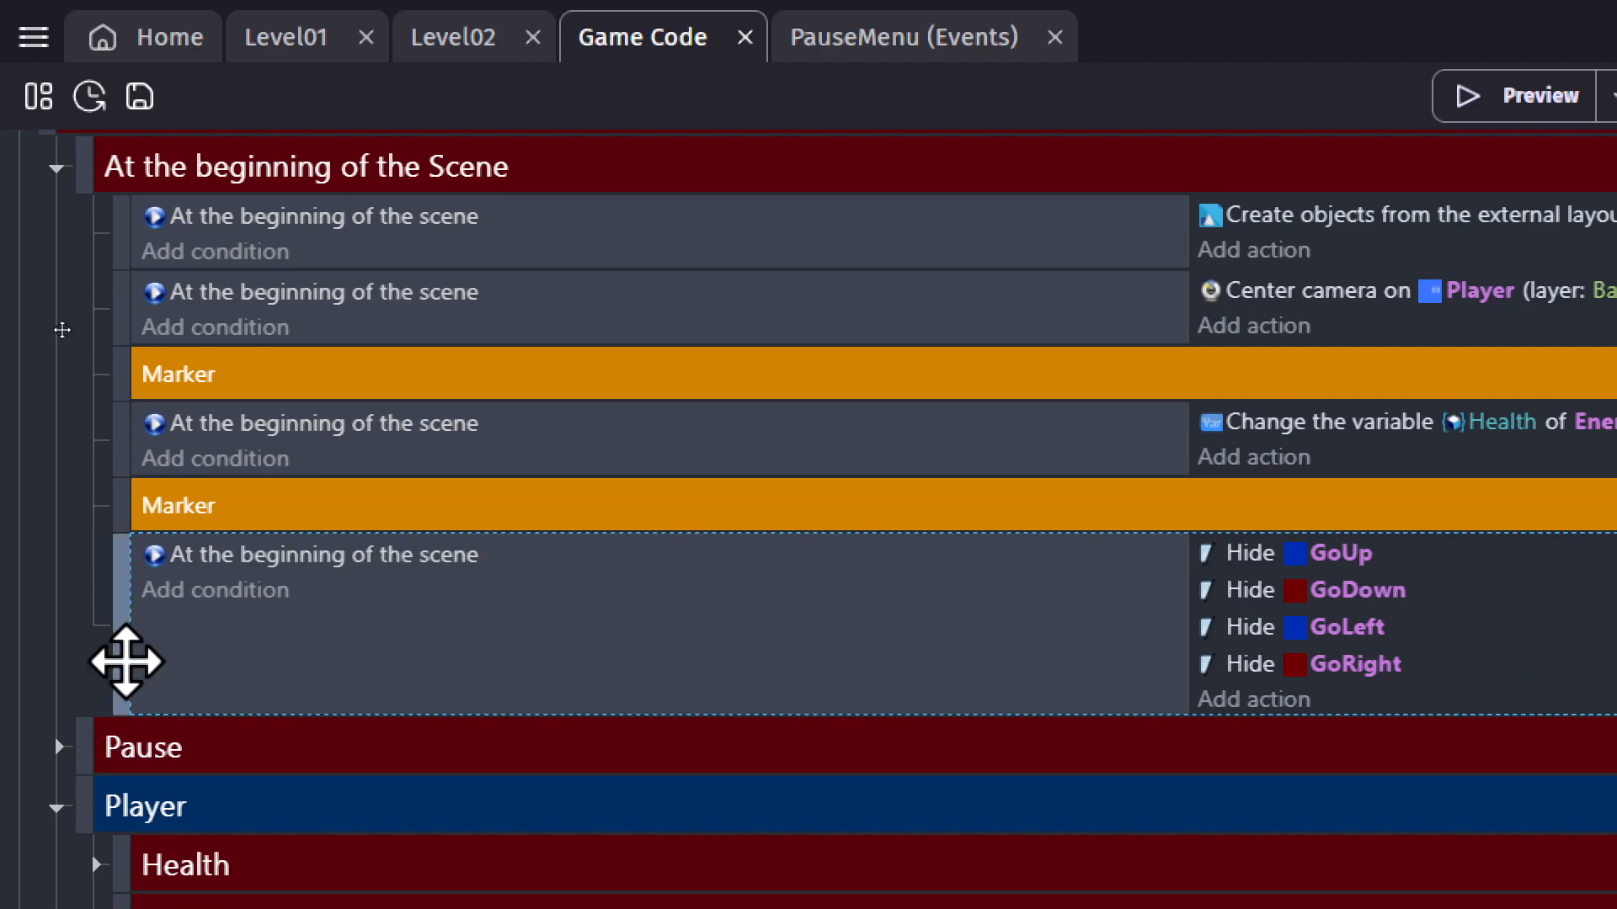
scroll(61, 332, down, 2)
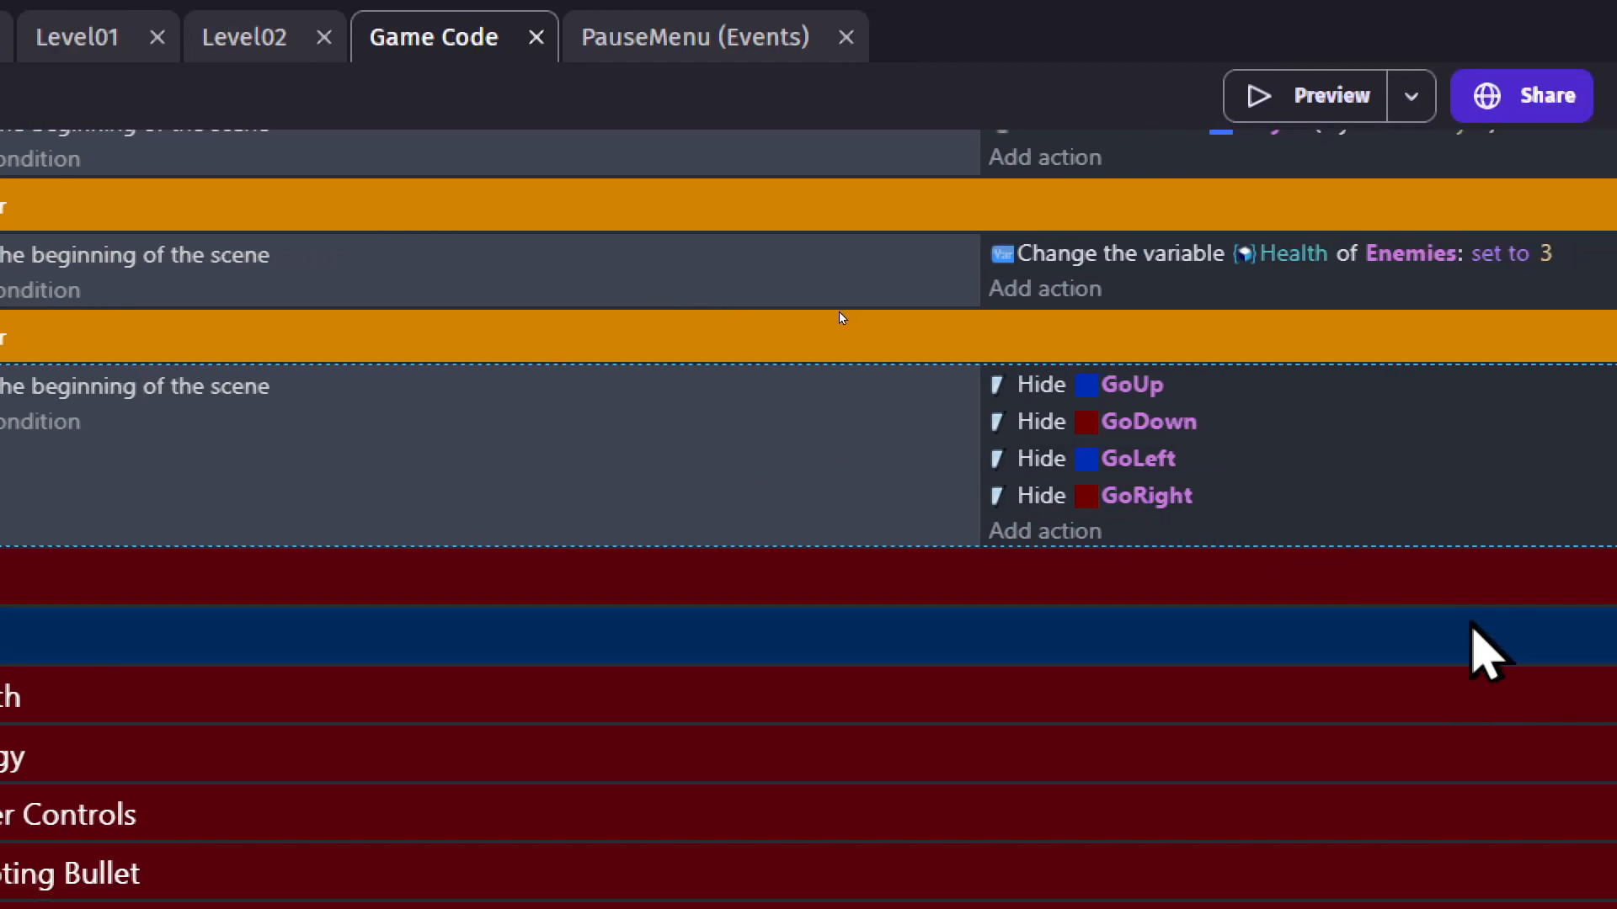
scroll(768, 257, down, 2)
scroll(758, 251, up, 4)
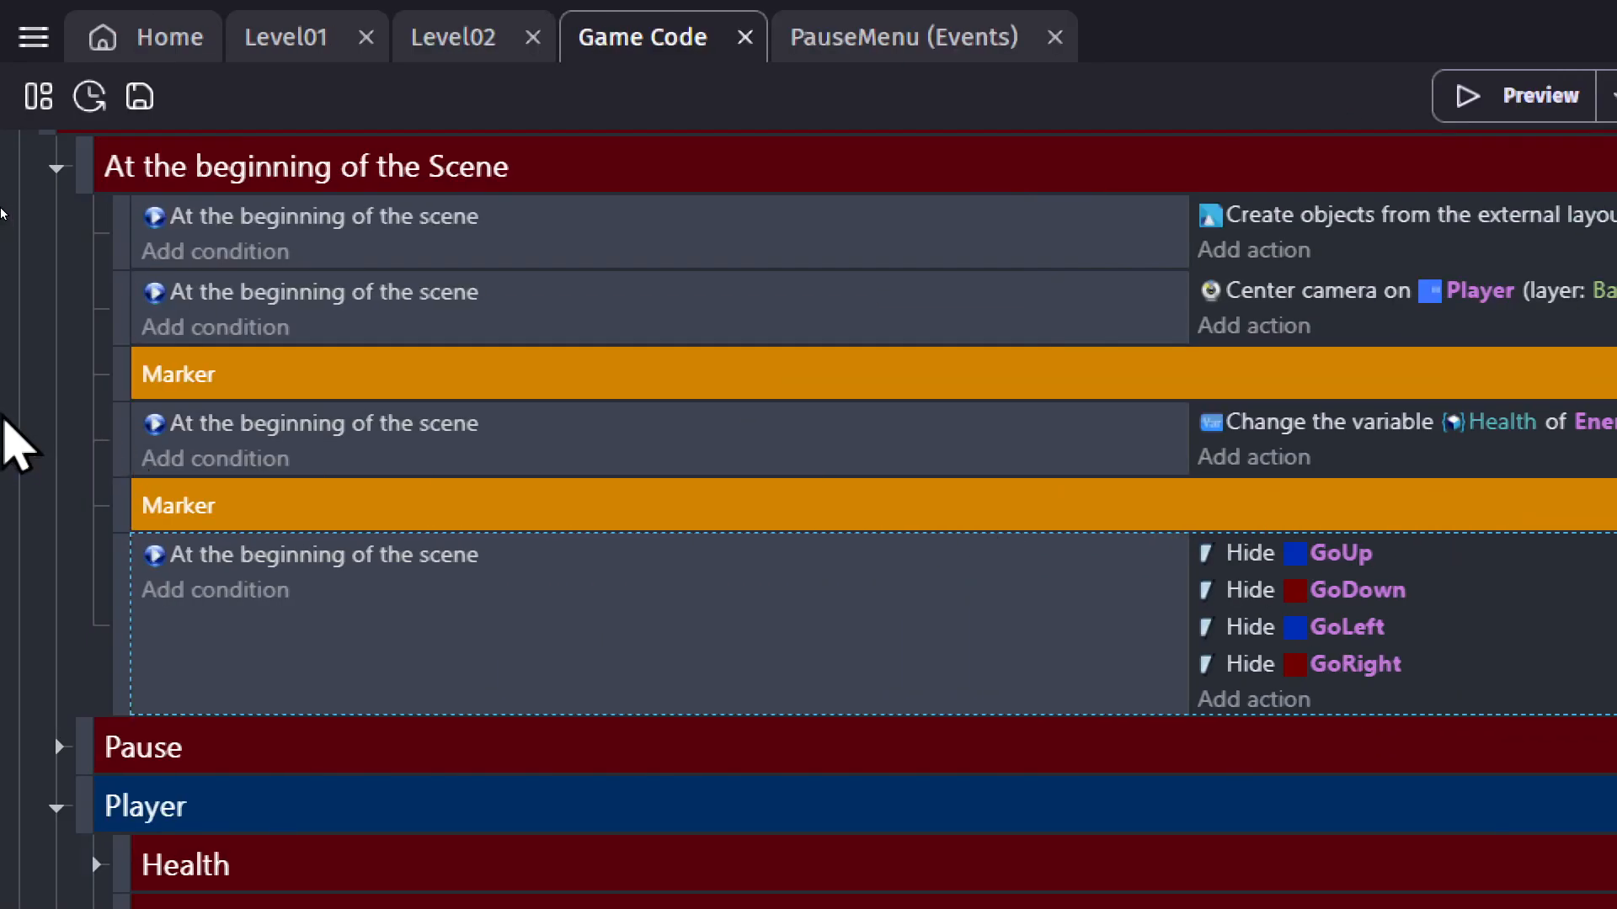
scroll(51, 430, up, 2)
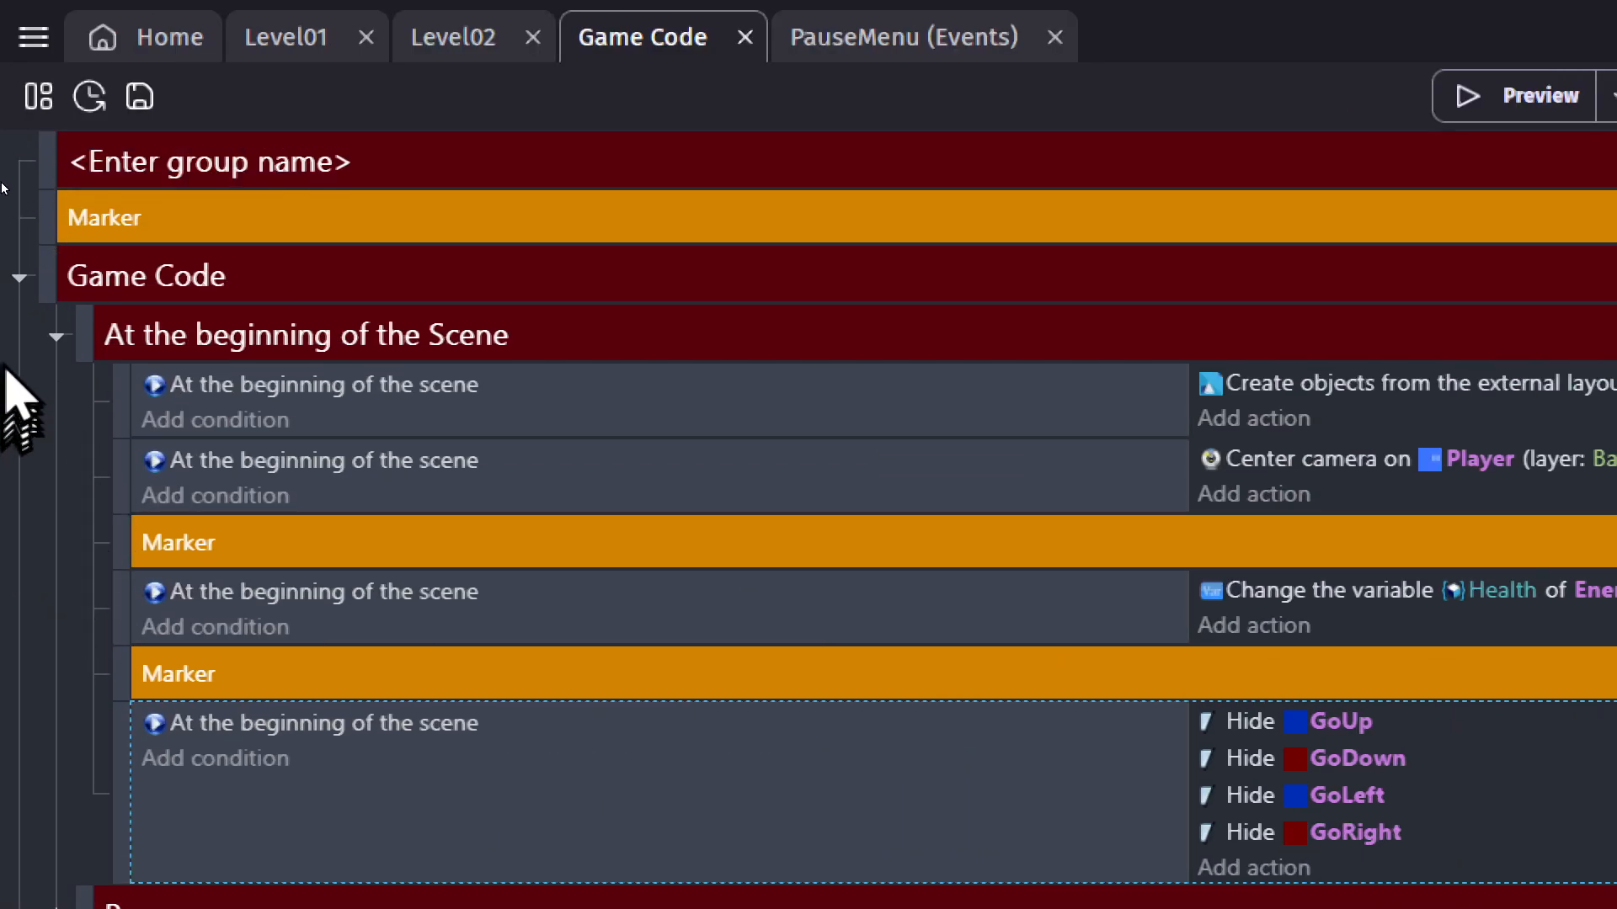
click(56, 335)
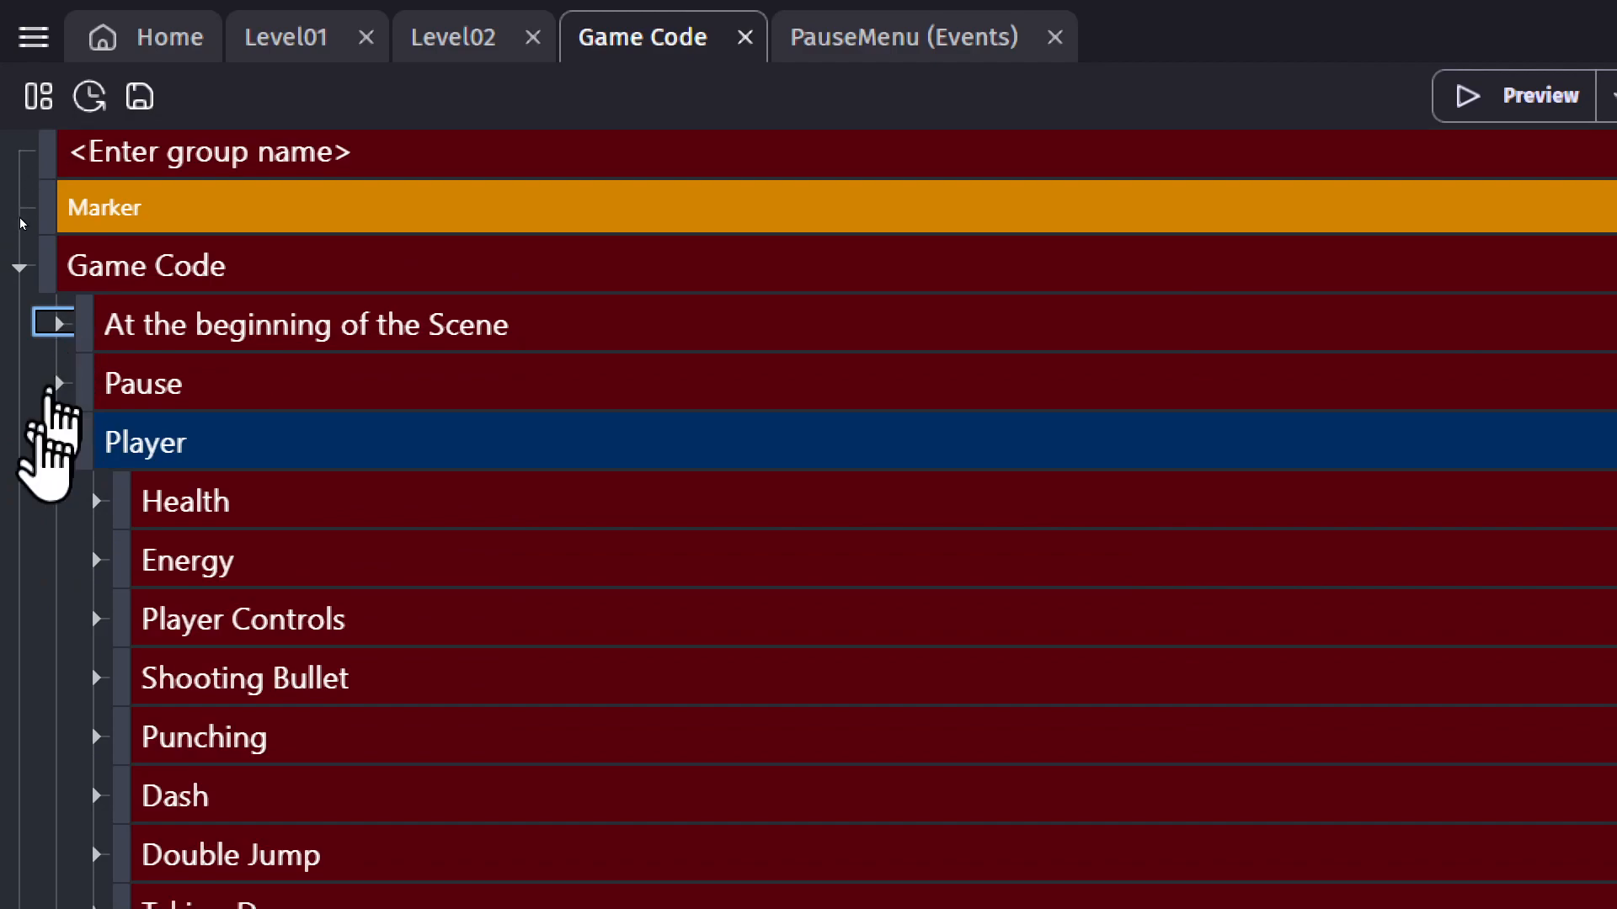
scroll(46, 447, down, 5)
scroll(17, 674, down, 4)
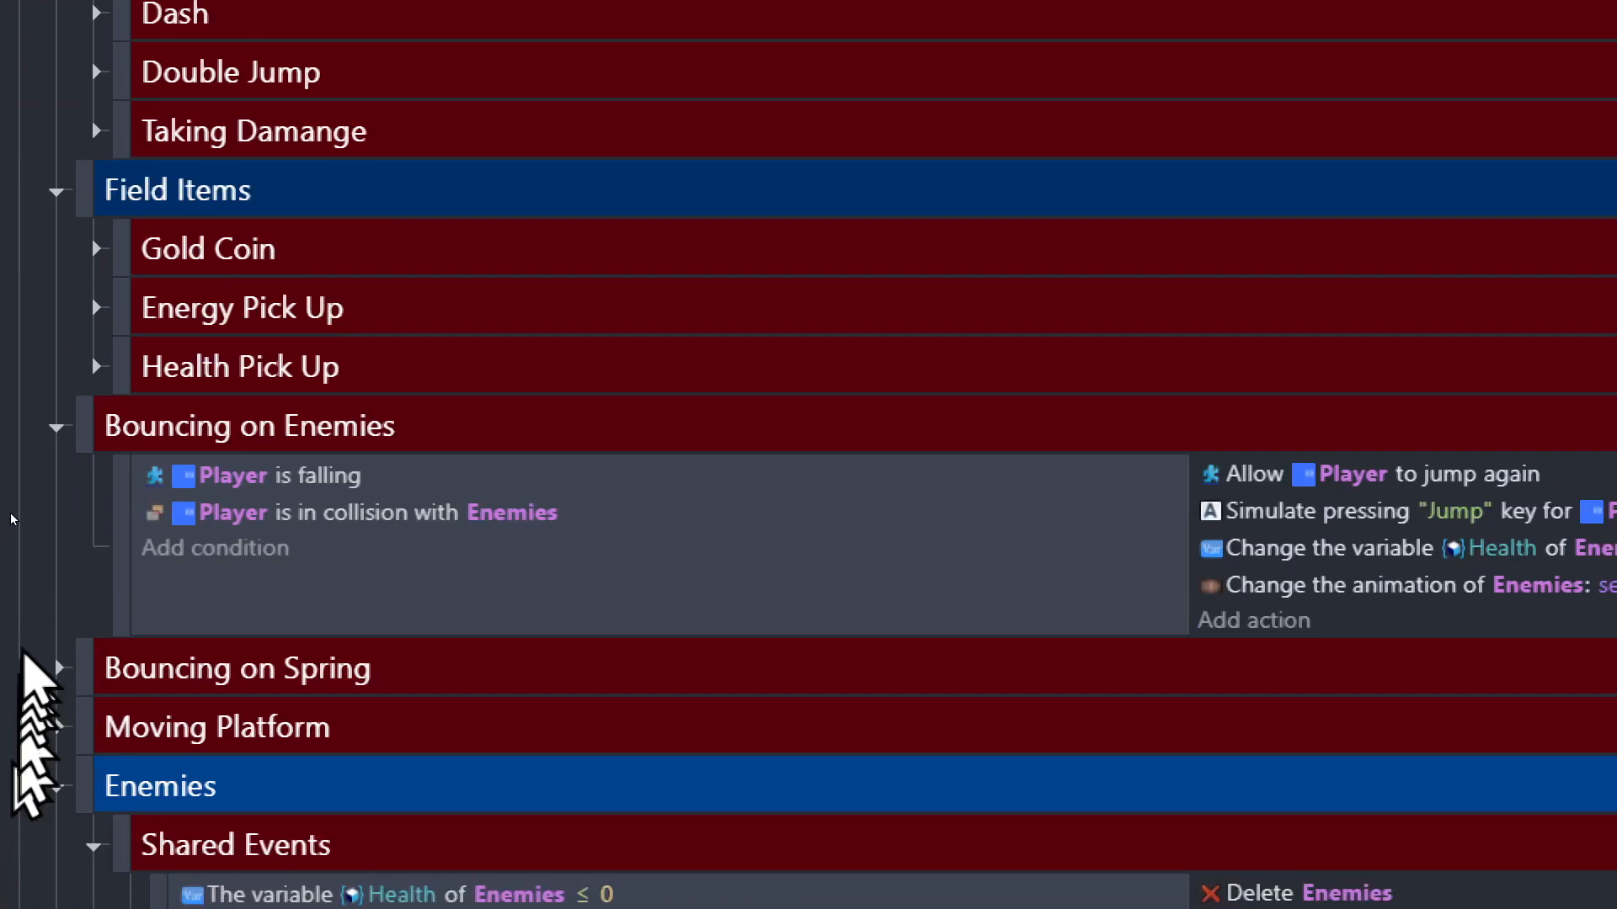
click(55, 425)
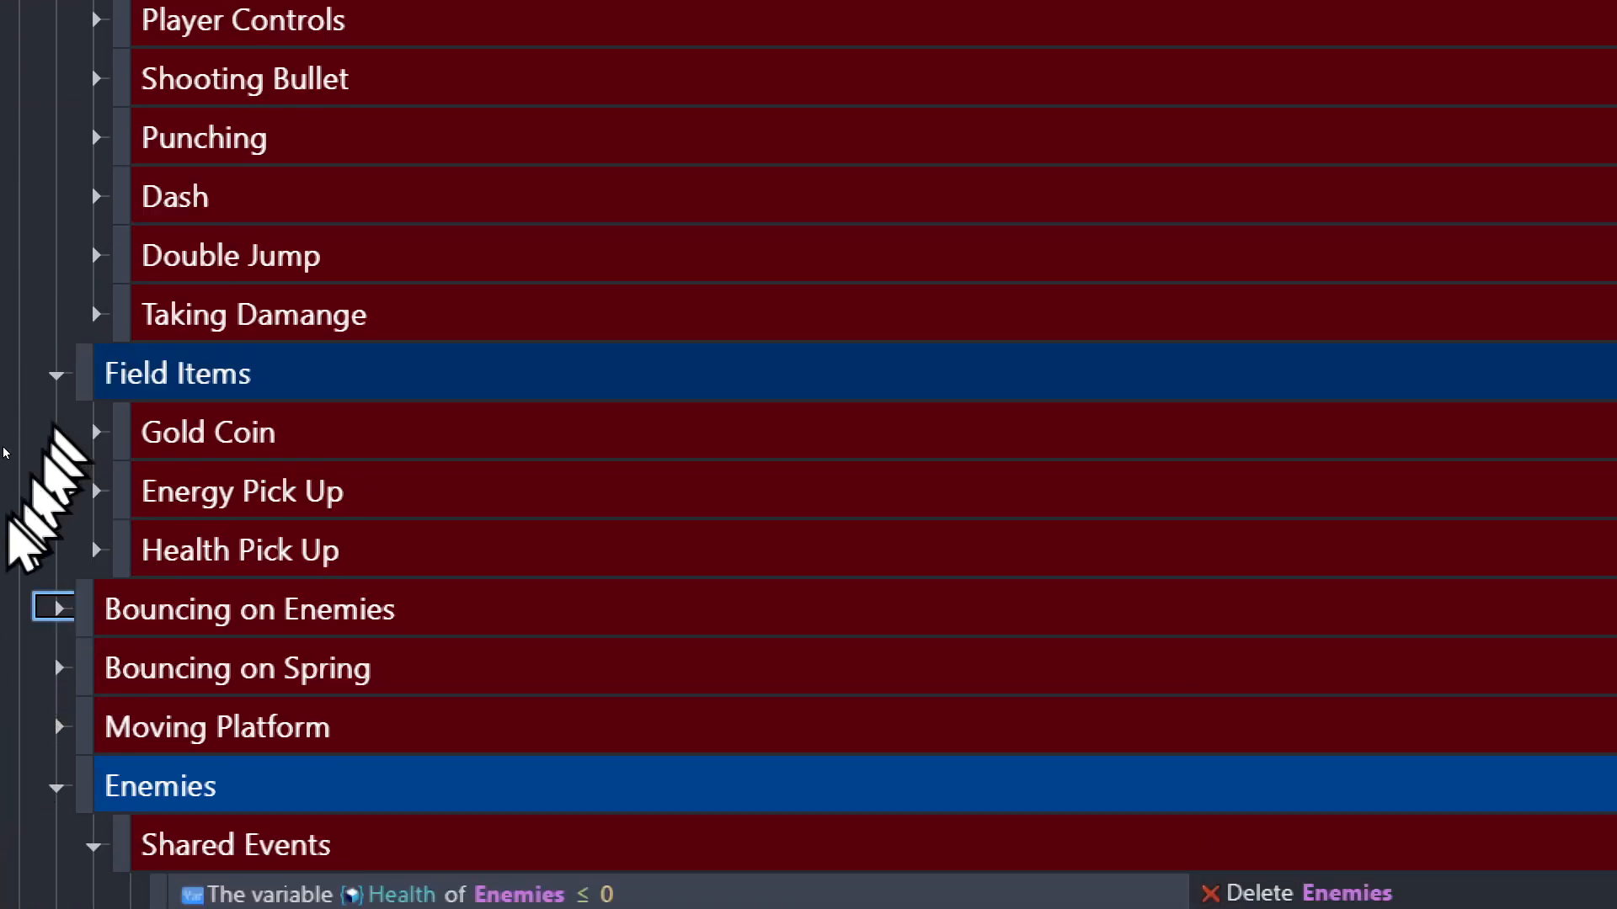
Expand the "Taking Damange" group inside the Player group.
scroll(8, 657, down, 3)
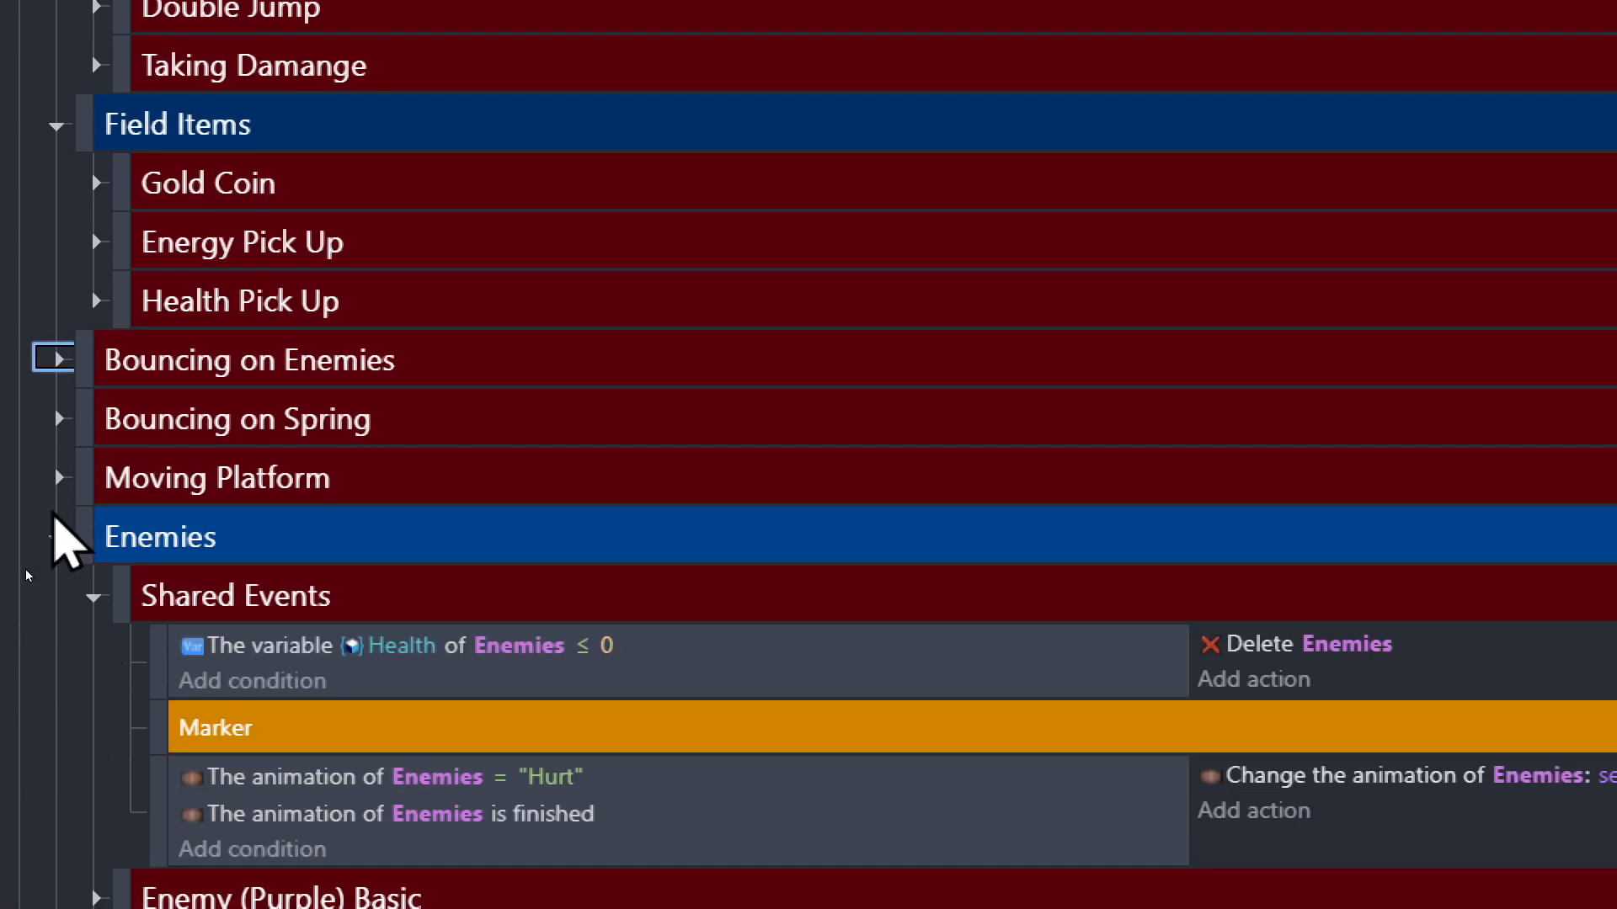
scroll(54, 514, up, 2)
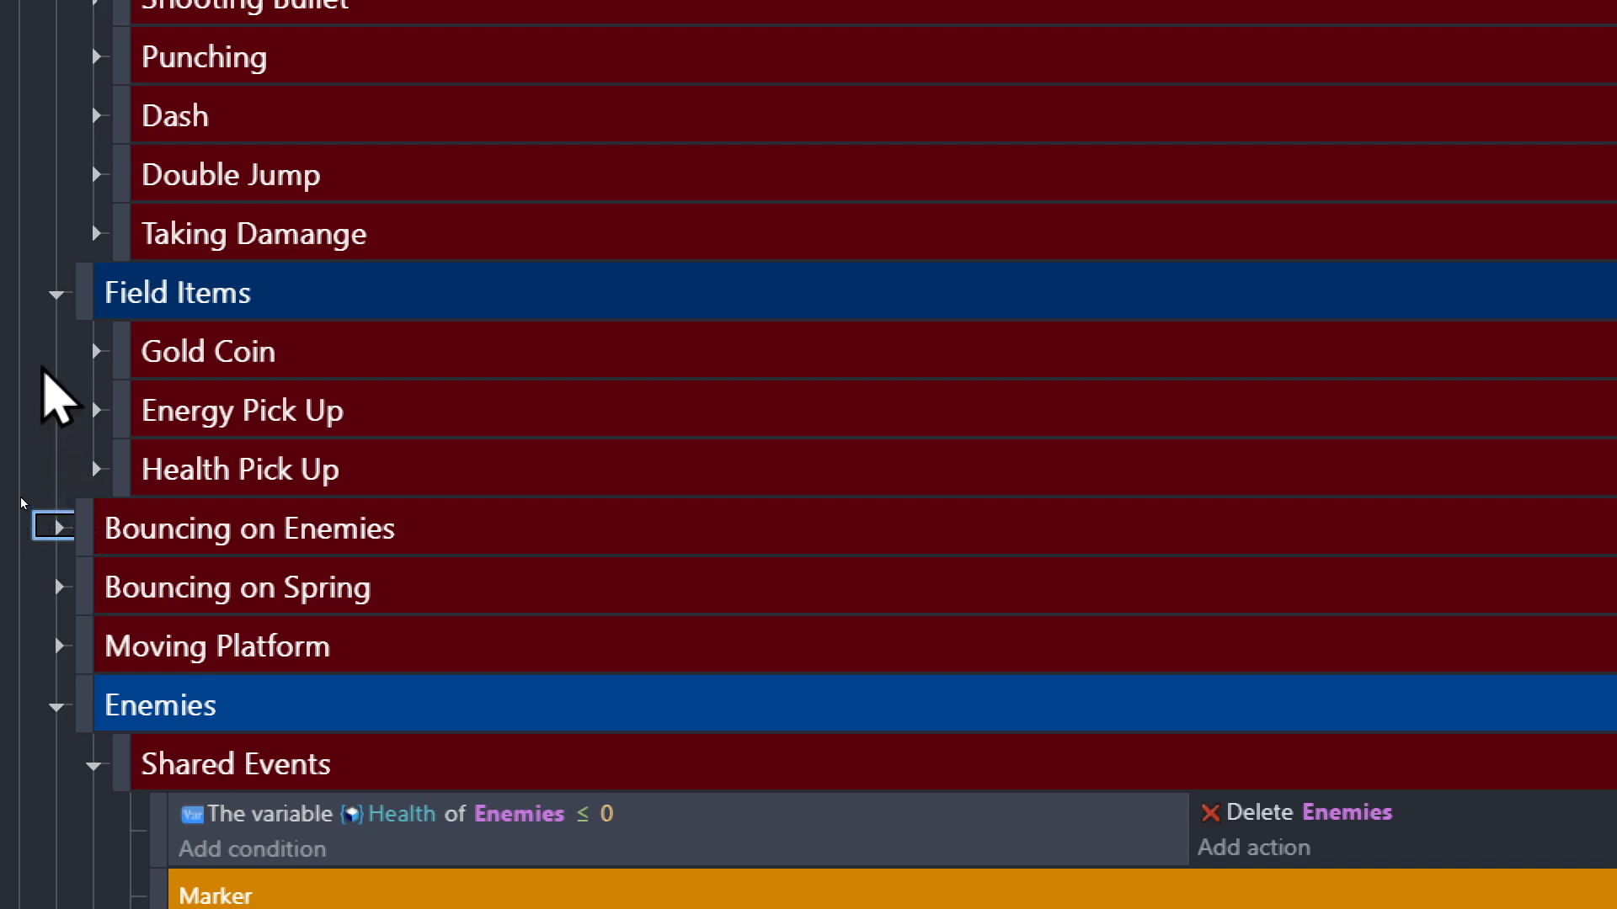
scroll(43, 371, up, 1)
scroll(52, 51, up, 3)
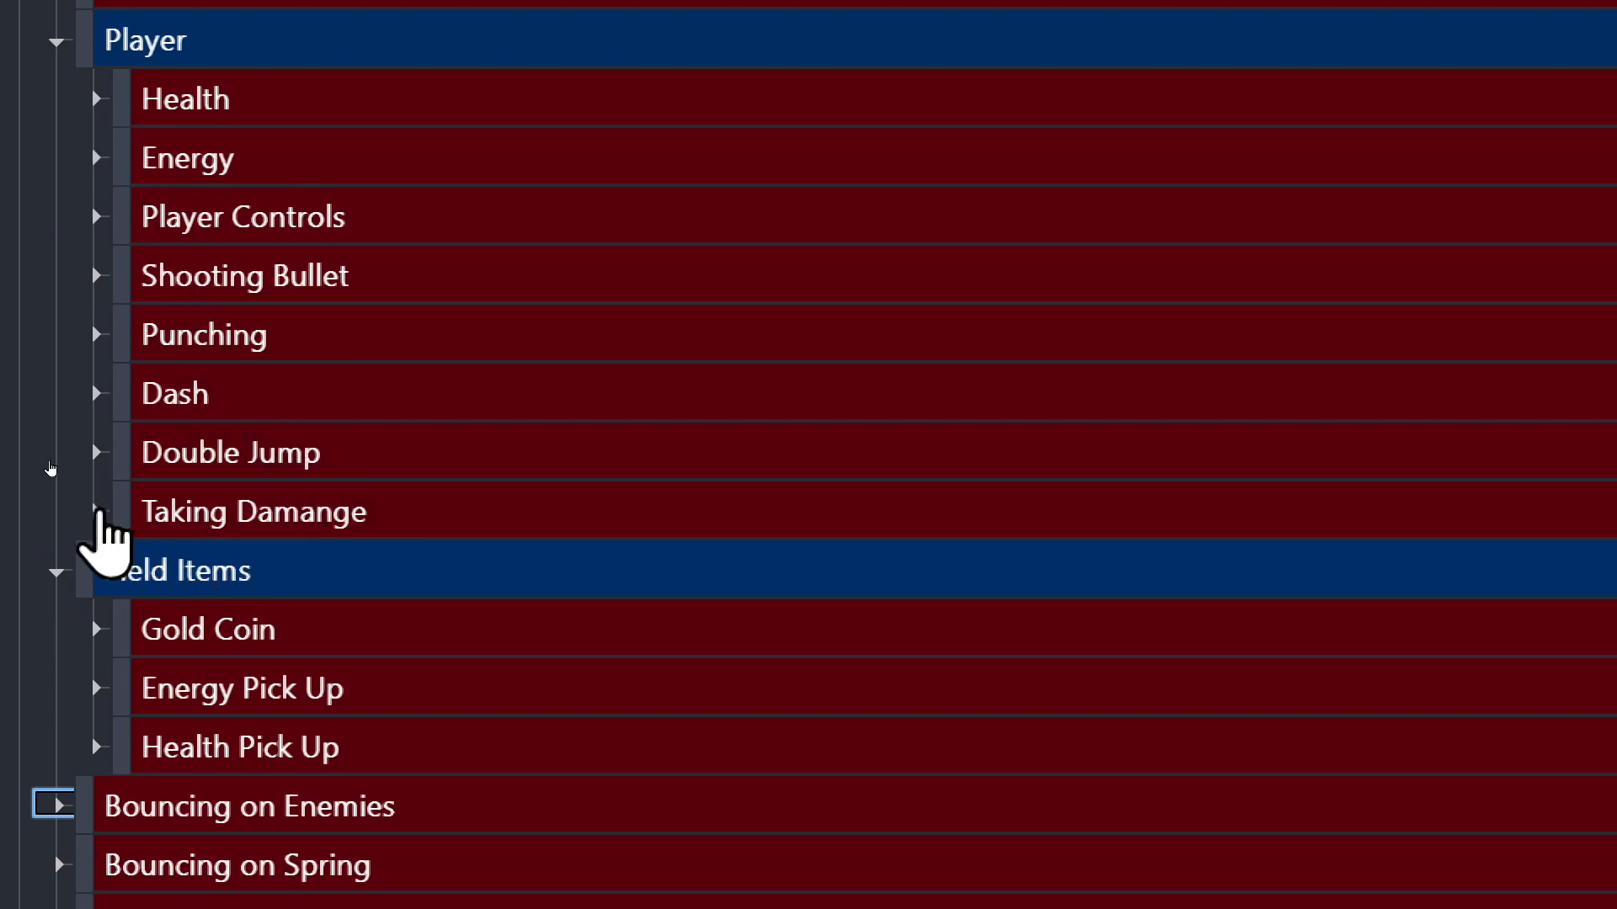
click(95, 511)
scroll(44, 487, down, 2)
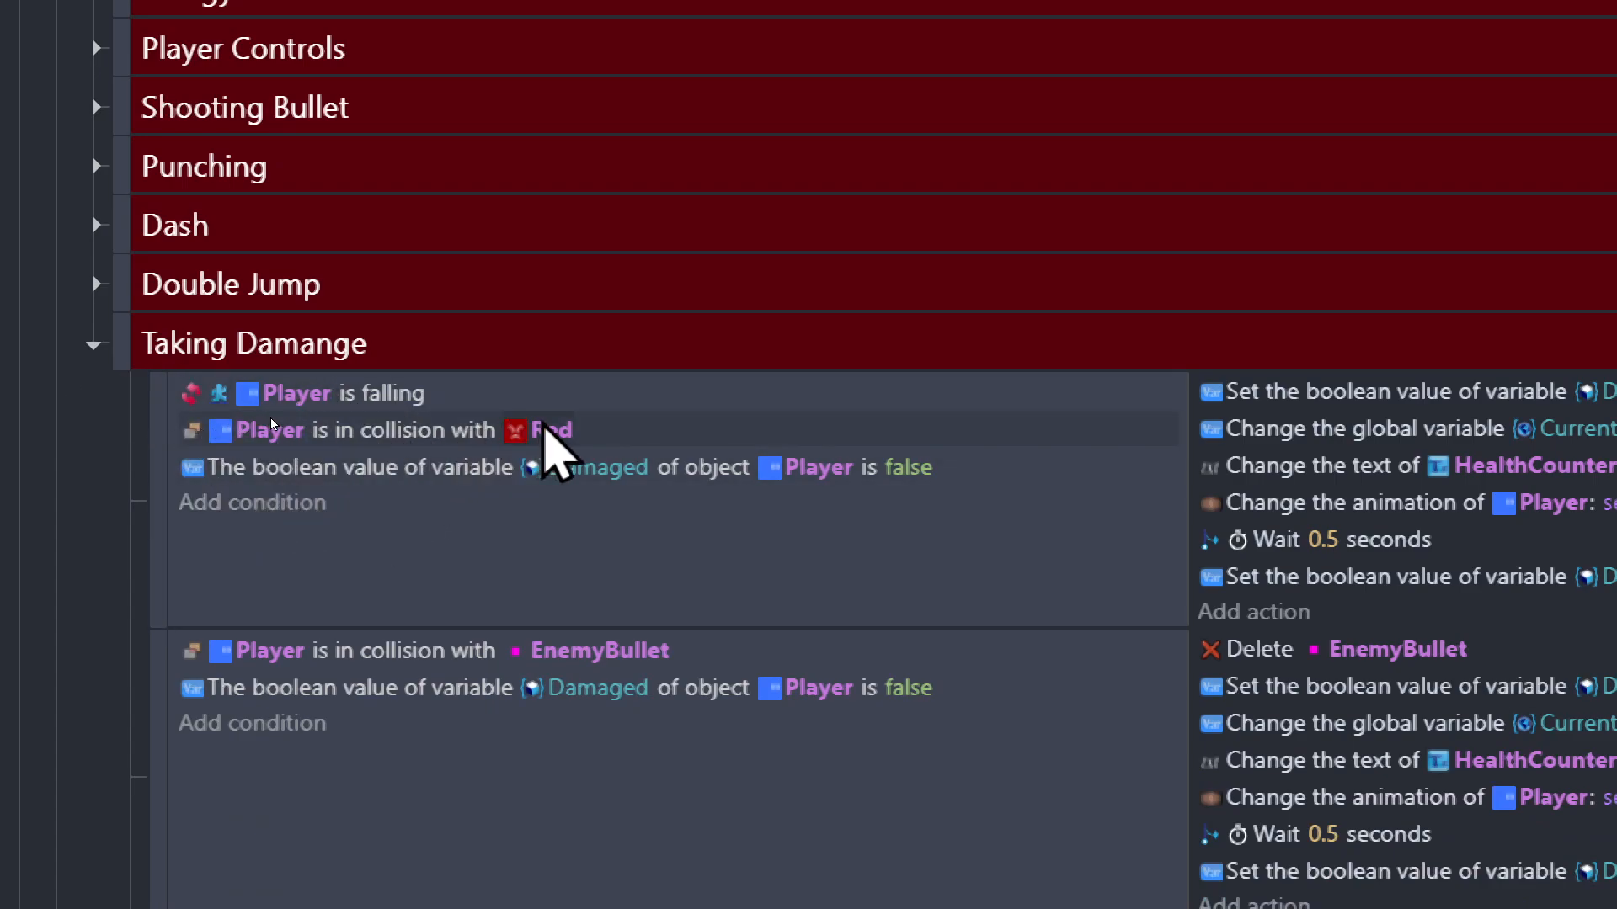
Replace Red with Enemies in the Player collision condition of the first "Taking Damange" event.
click(549, 430)
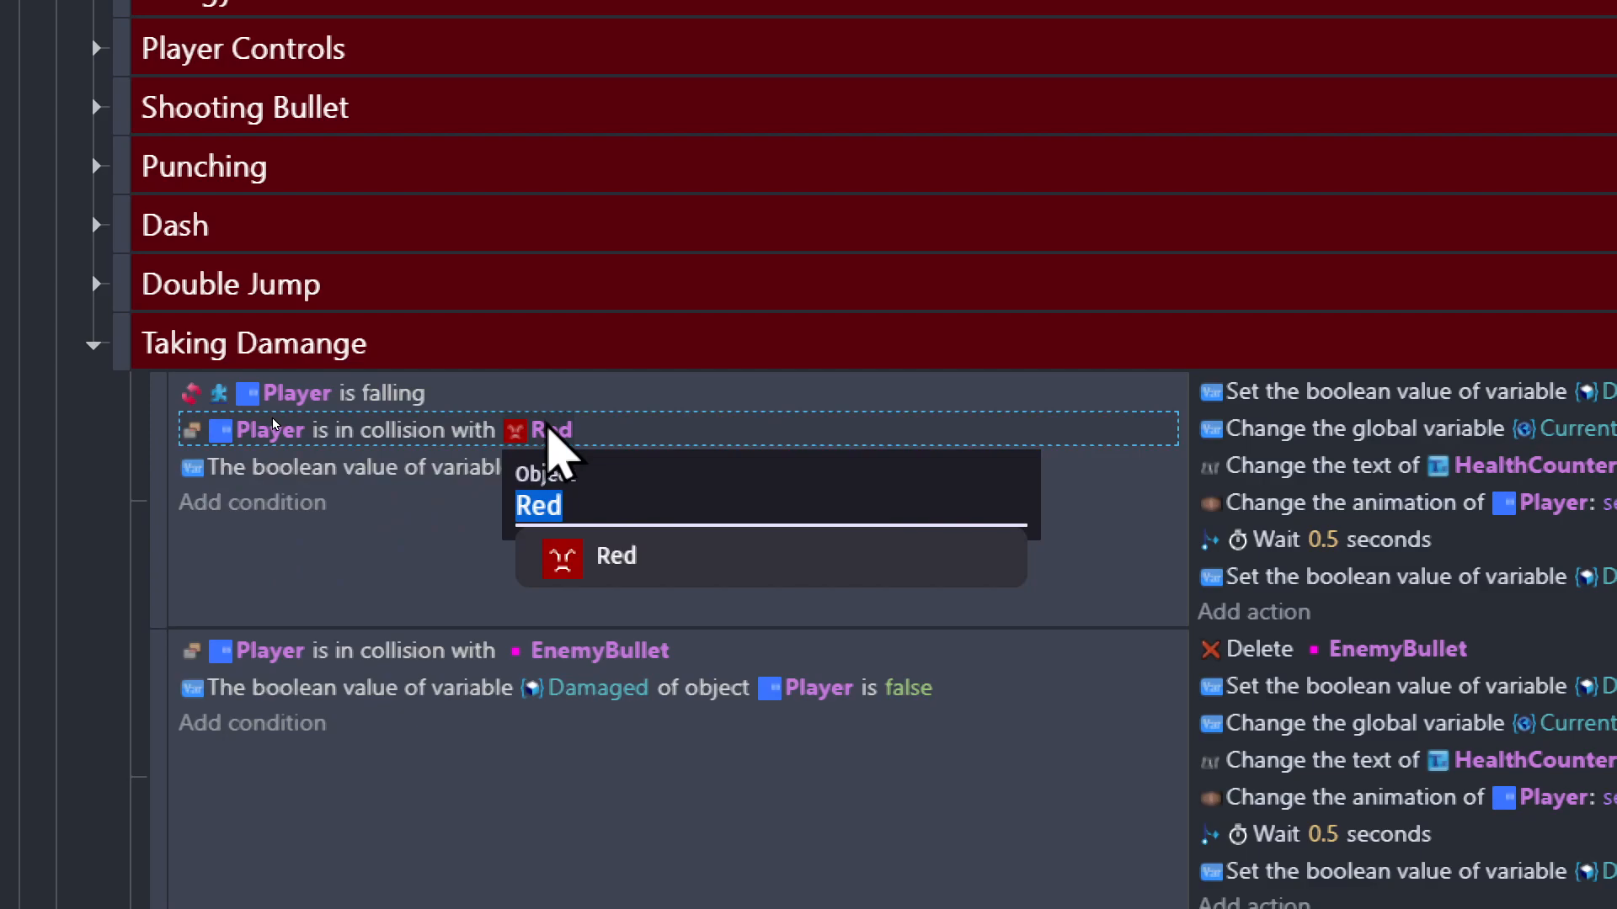
key(BackSpace)
text(Pu)
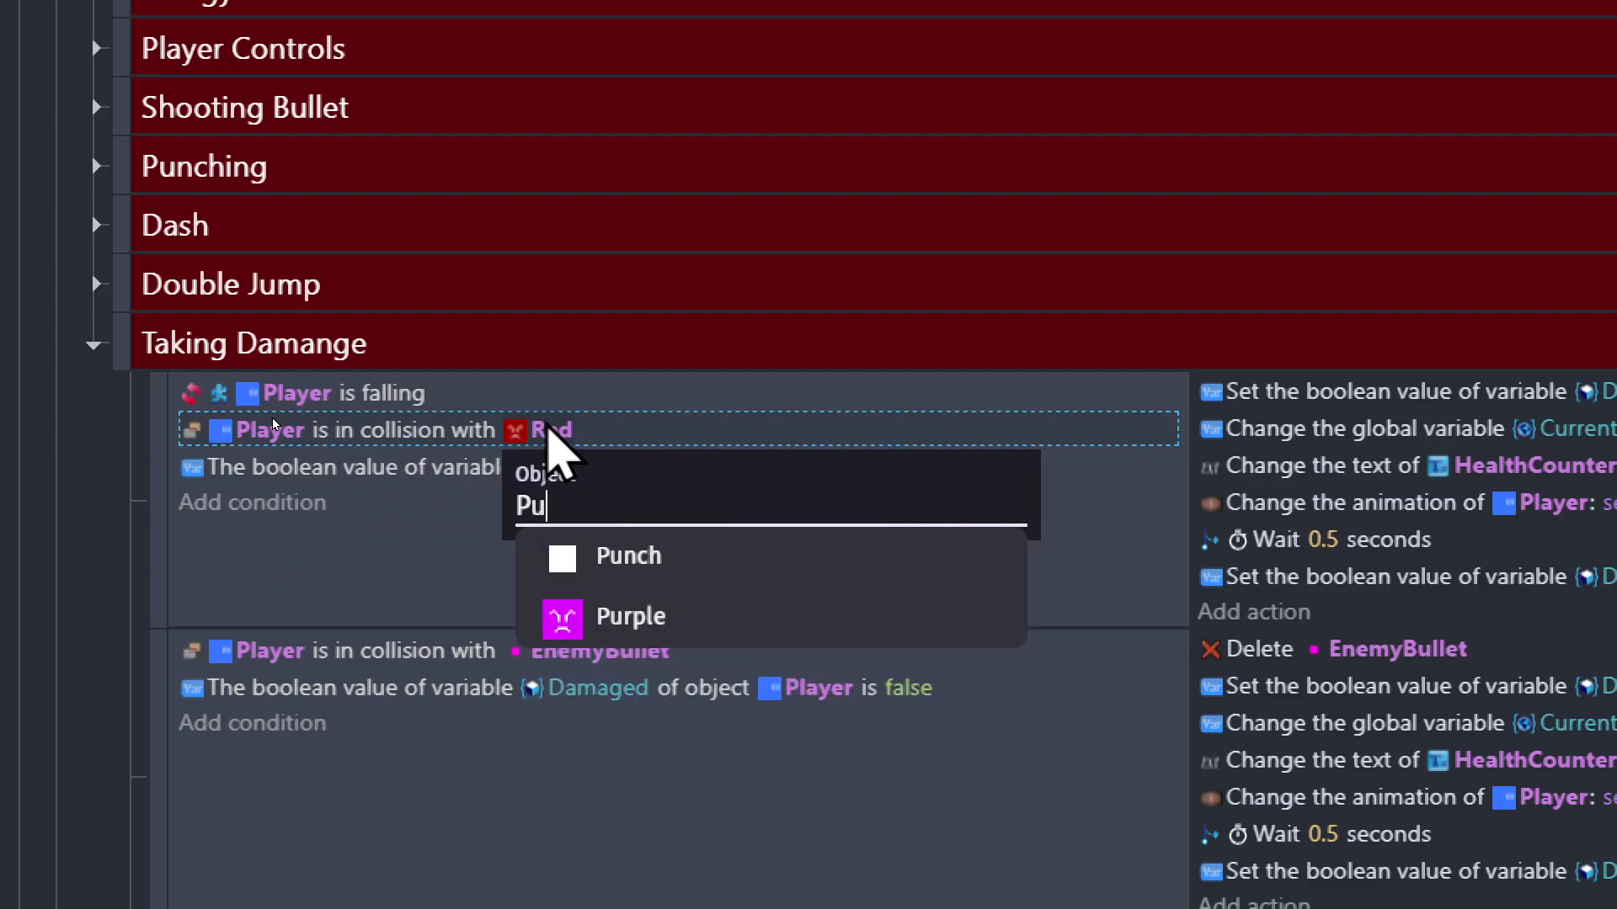
key(BackSpace)
key(BackSpace)
text(Enemies)
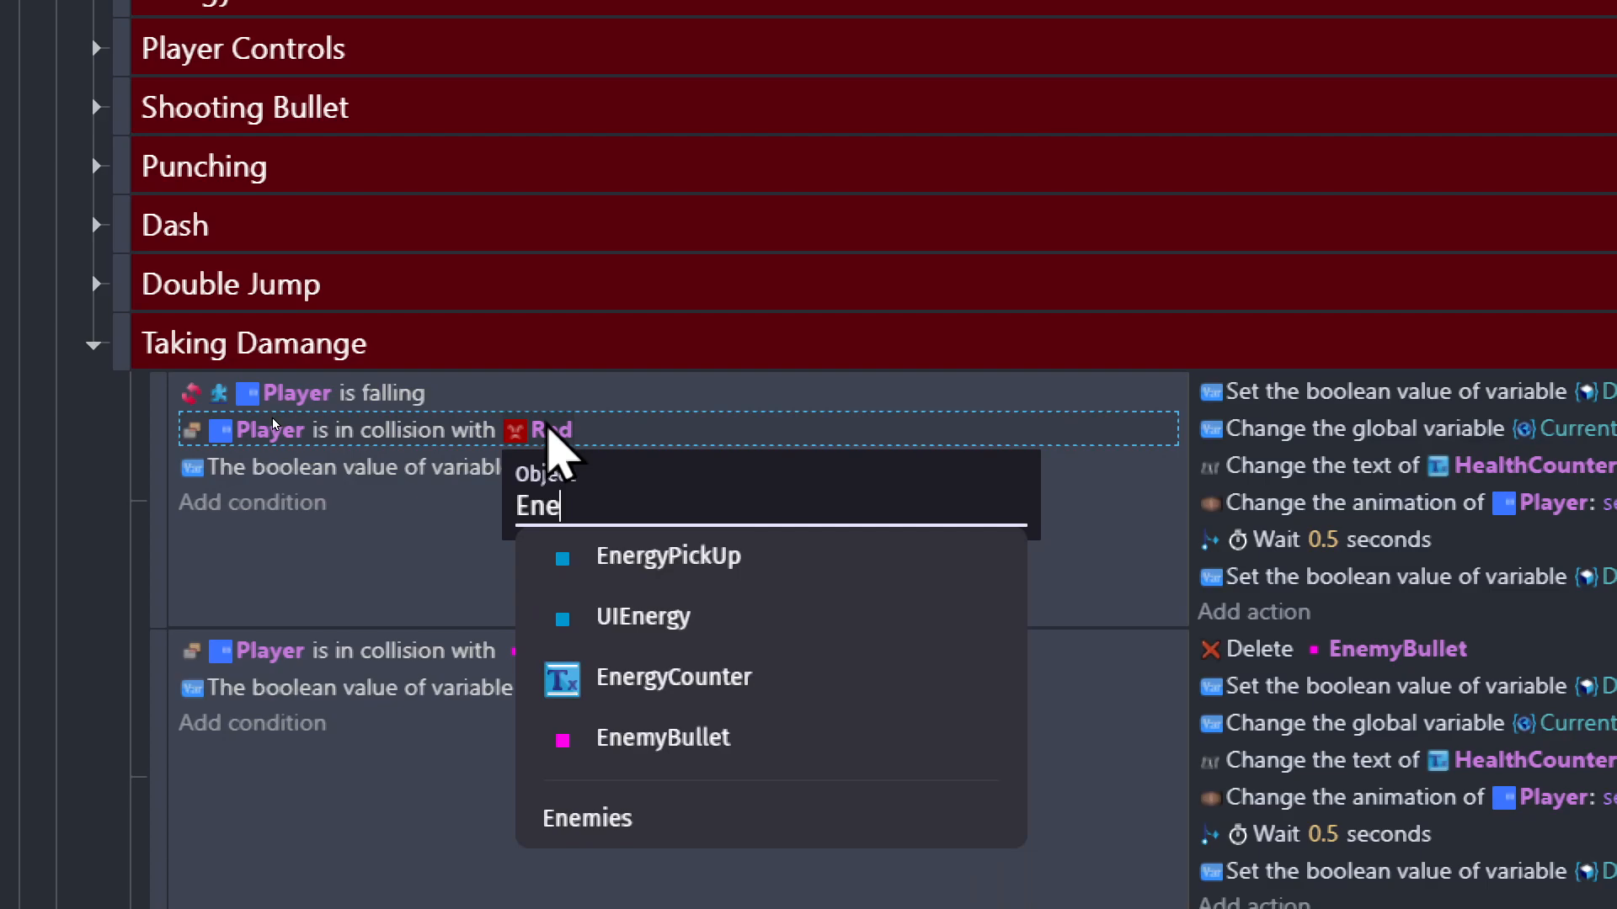
key(Return)
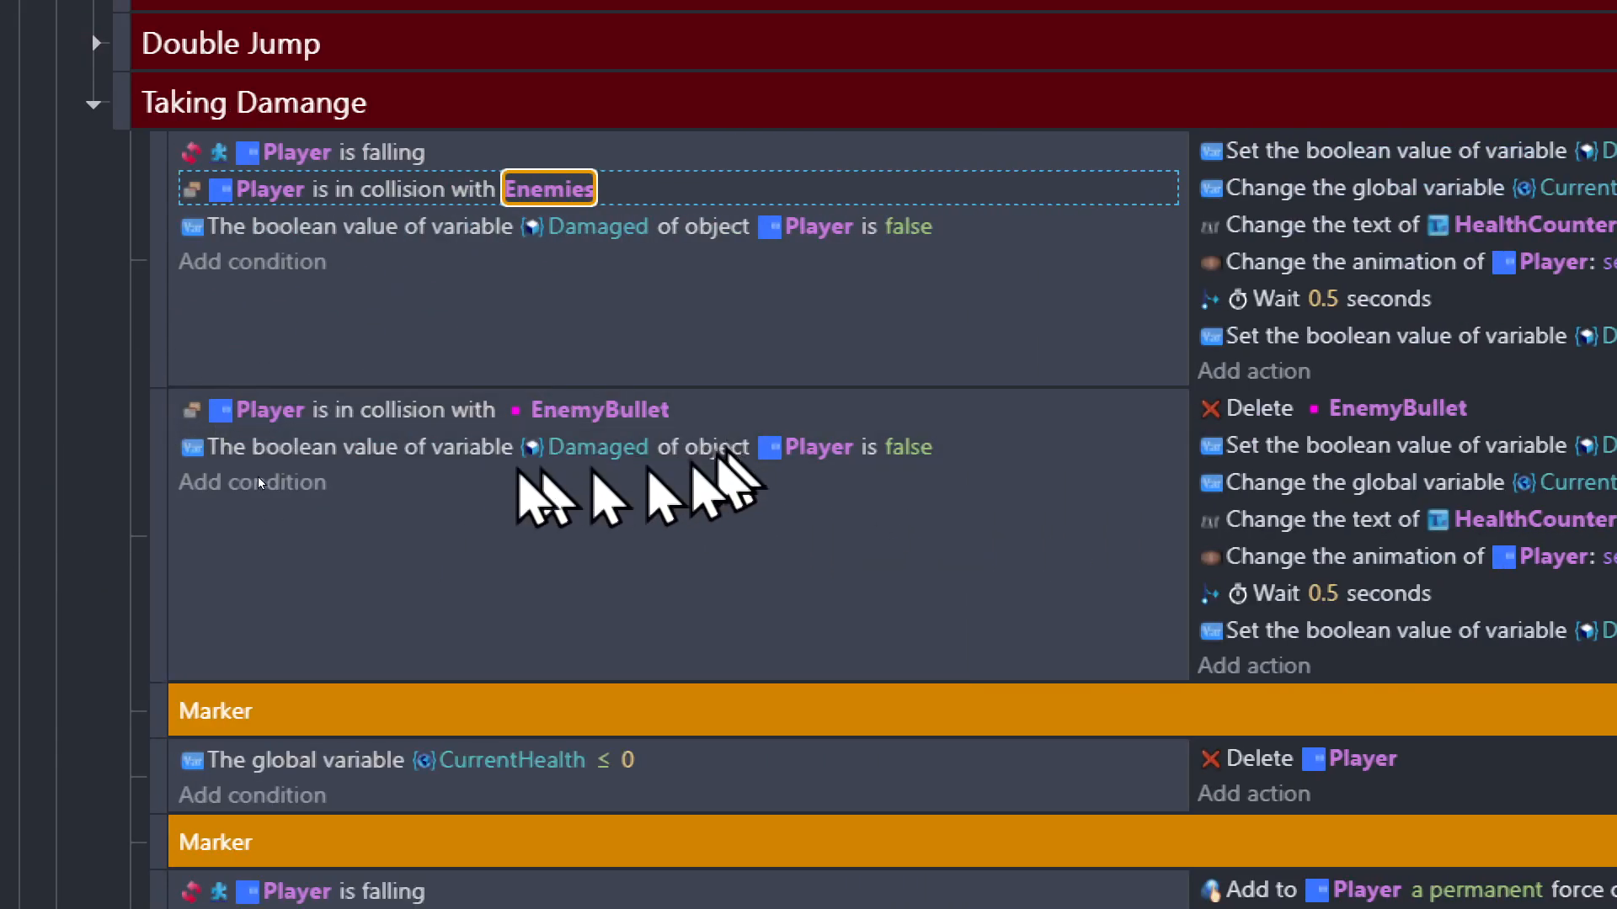
scroll(115, 598, down, 1)
scroll(122, 615, down, 1)
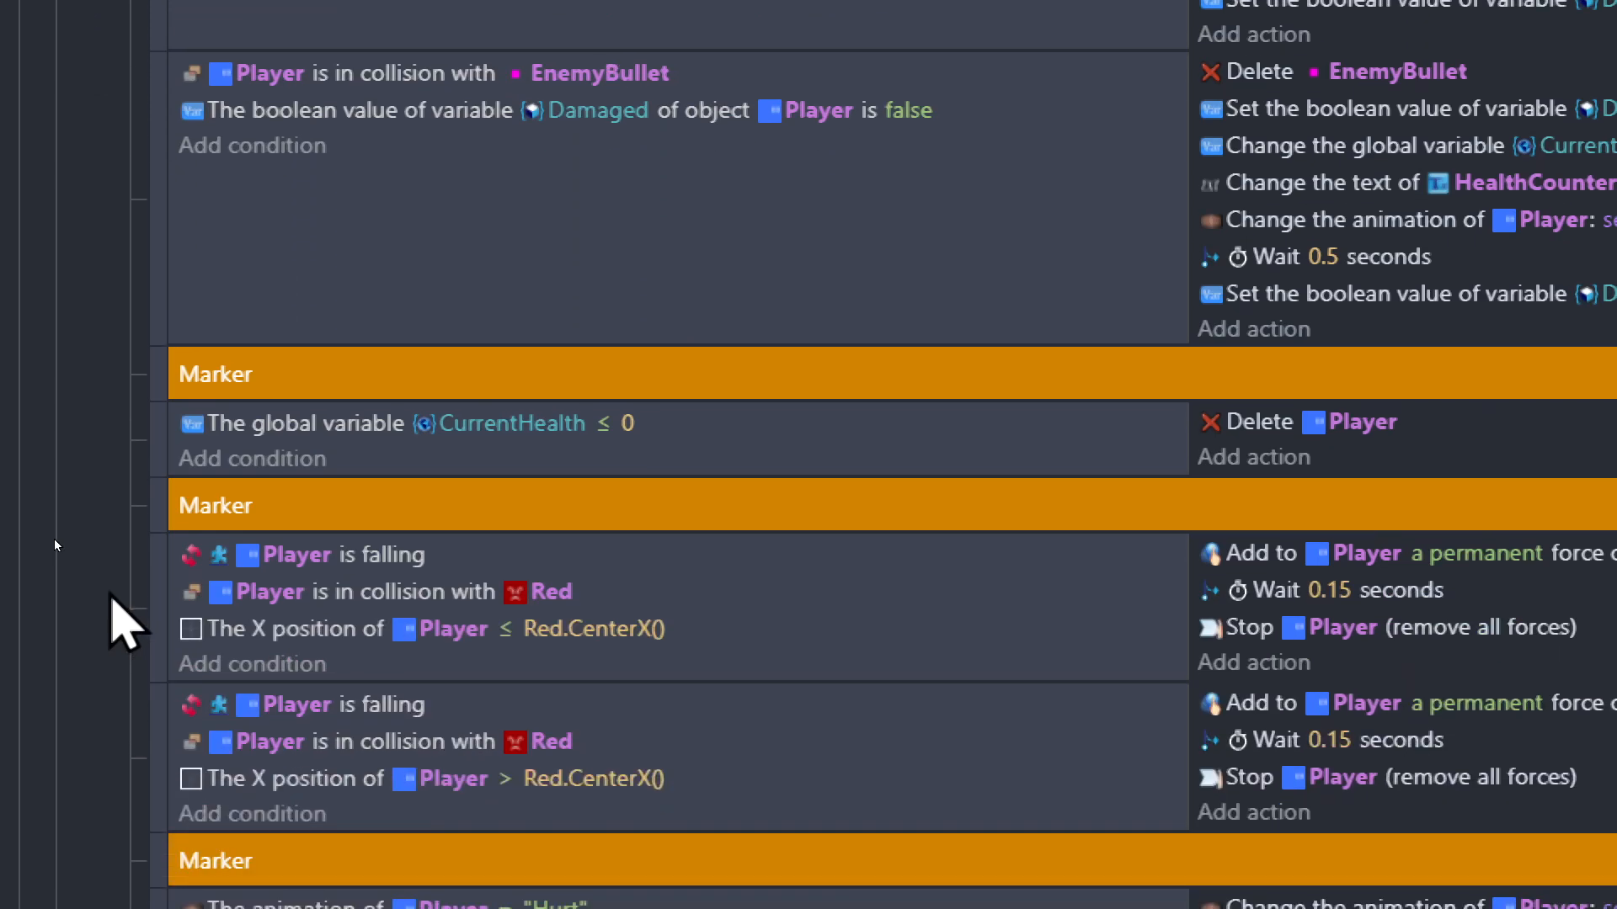
Replace Red with Enemies in the Player collision condition of the first knockback event in "Taking Damange", the one comparing X position with ≤.
drag(163, 477, 249, 472)
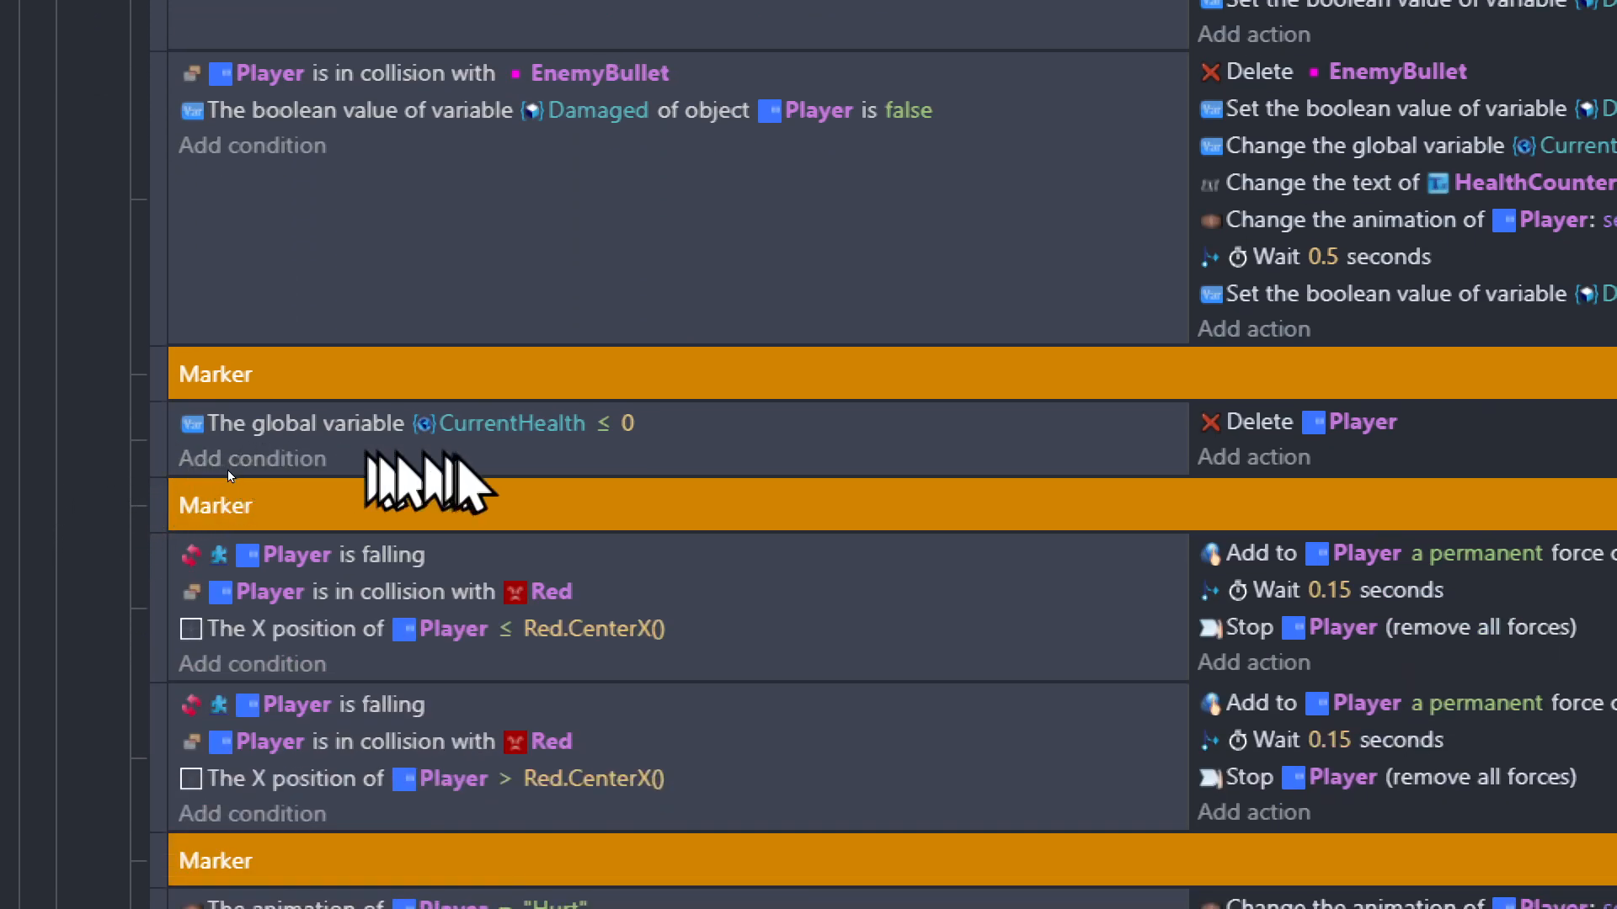
scroll(4, 617, down, 1)
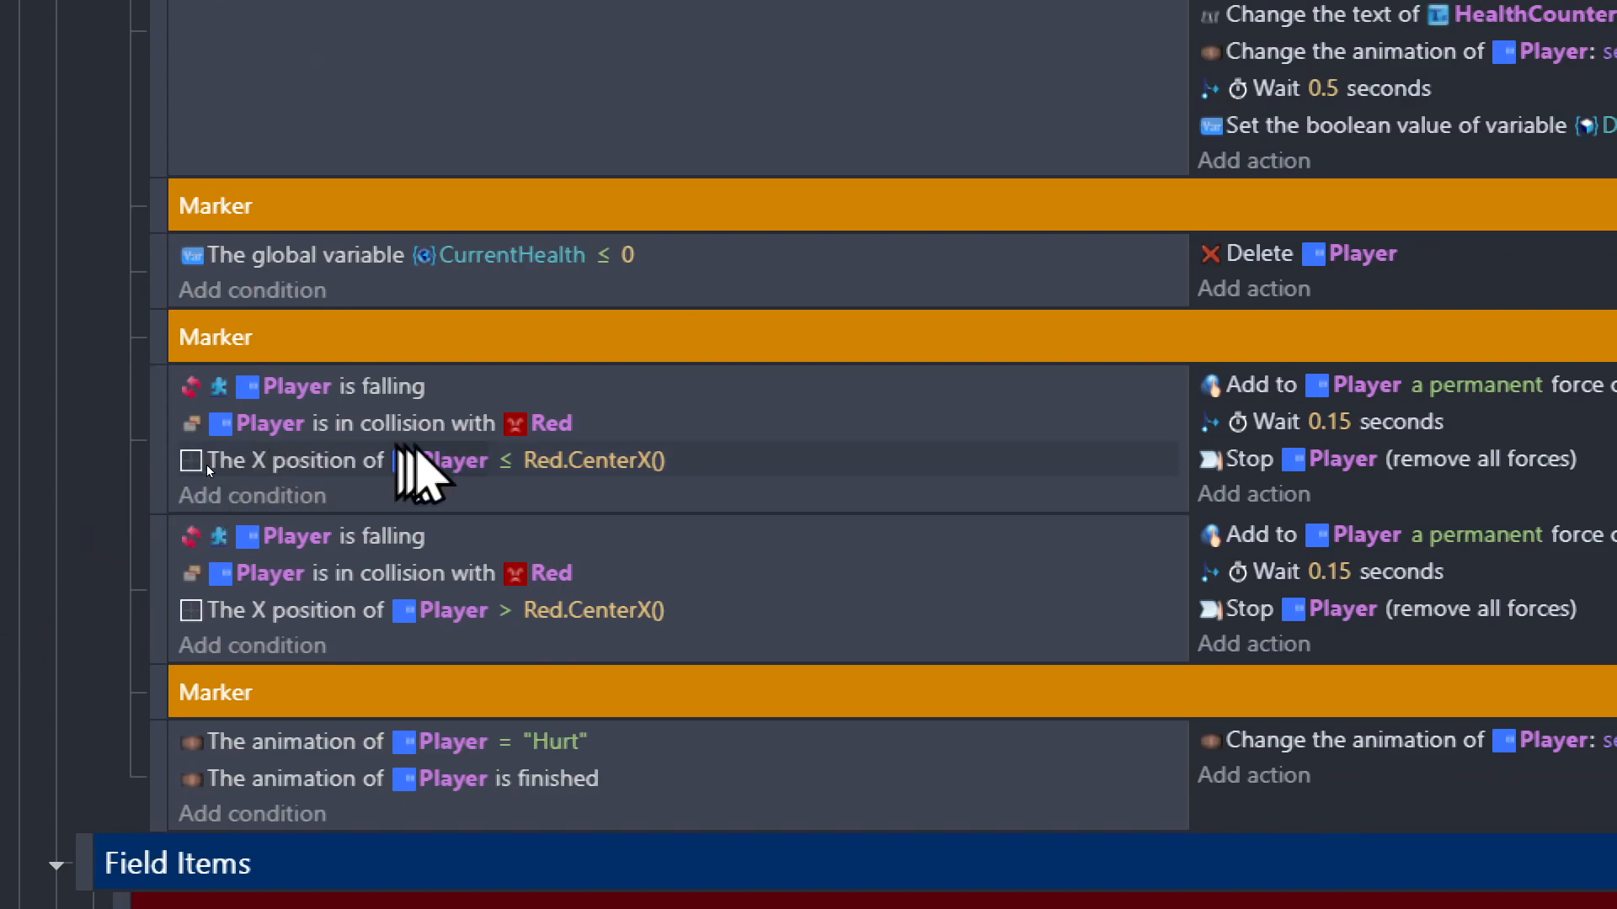
click(549, 424)
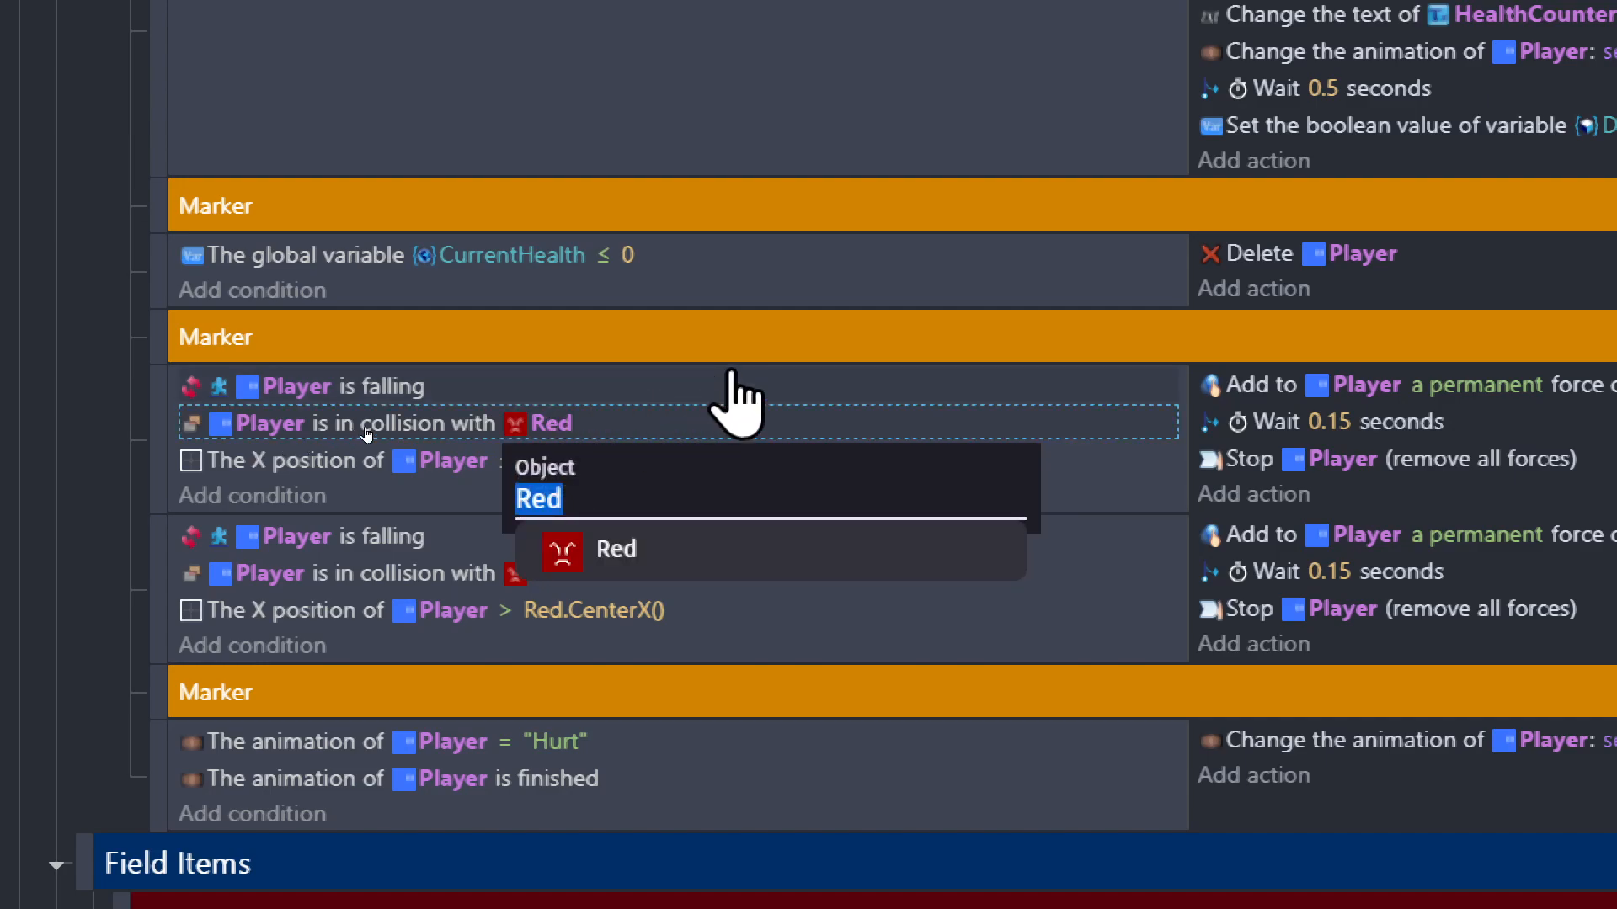
text(Enemies)
key(Return)
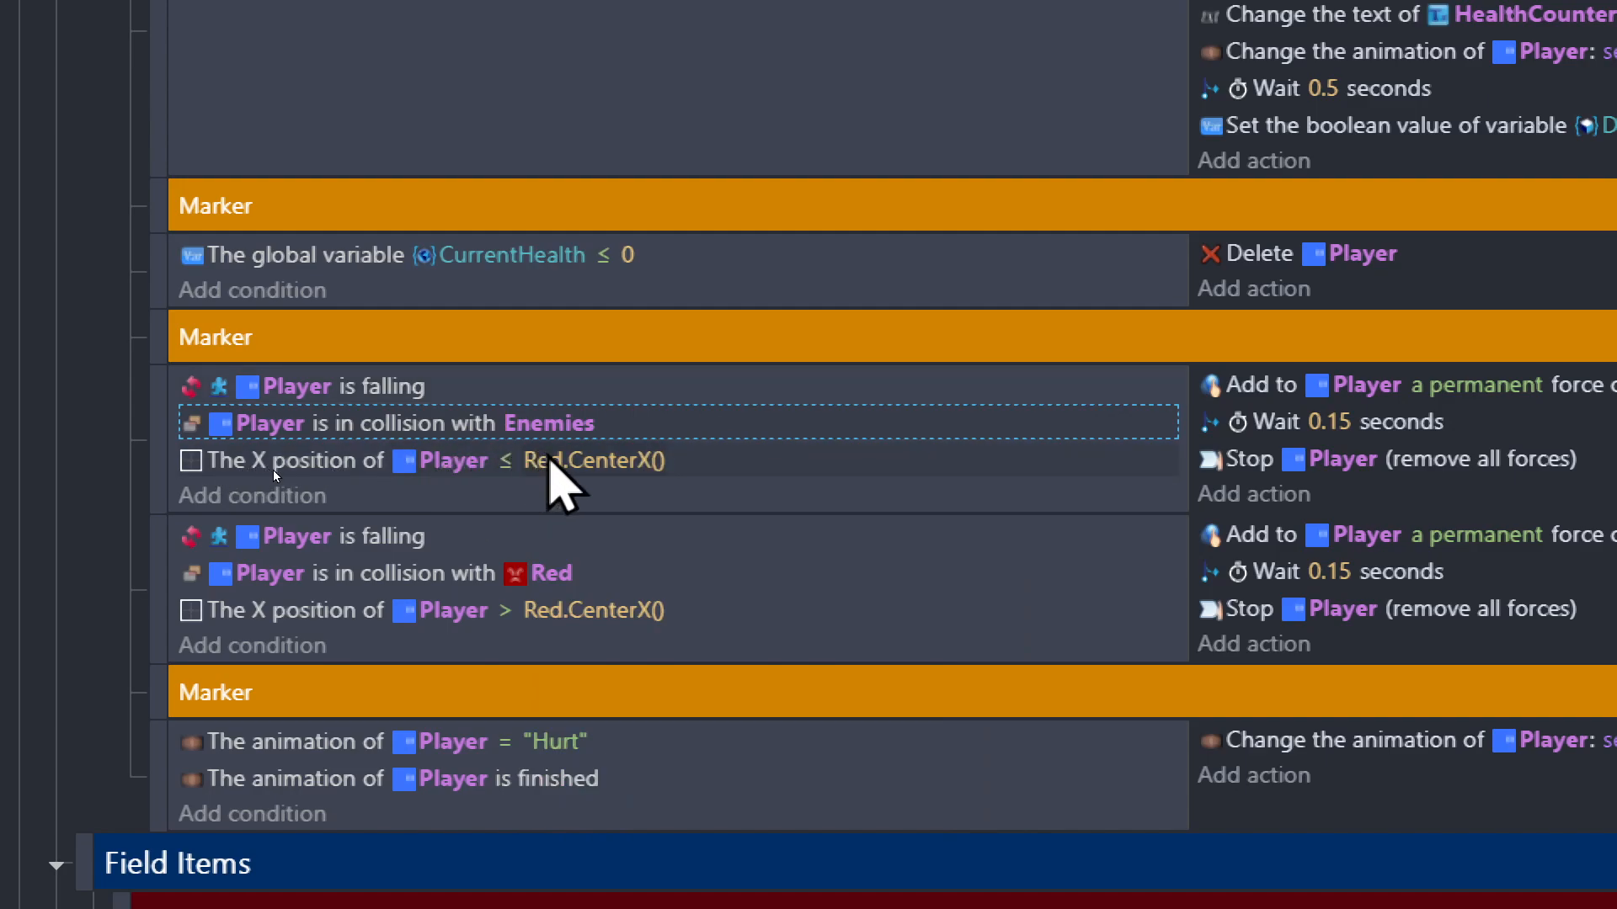
Set the comparison value of the same knockback event's Player X position condition to Enemies.CenterX().
click(552, 462)
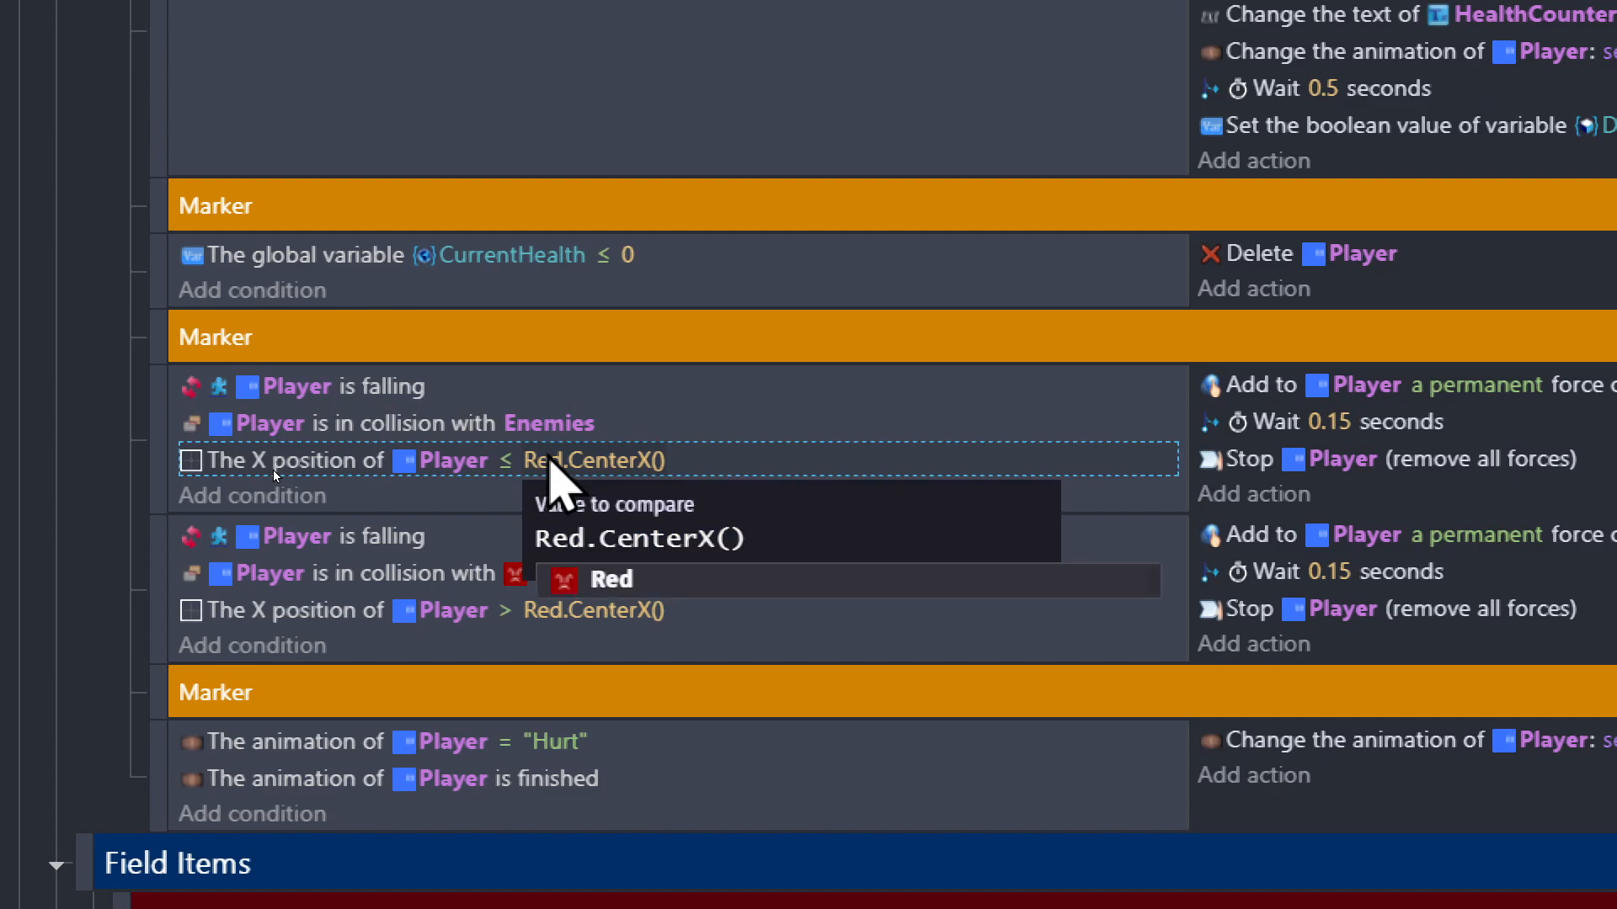
key(BackSpace)
text(Enemies)
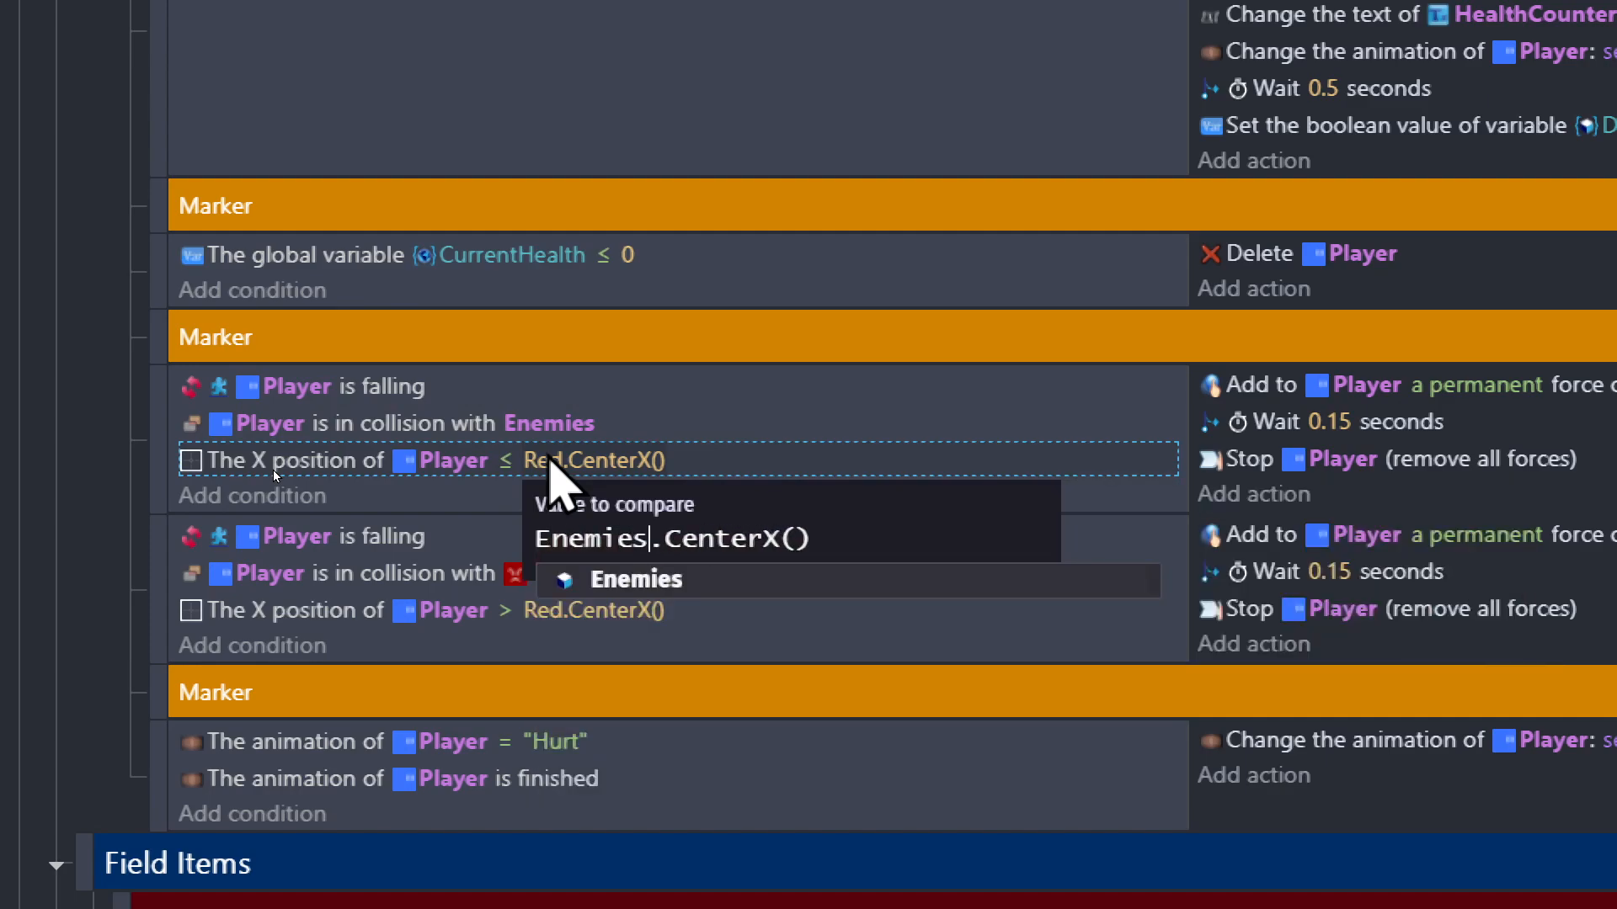
click(115, 475)
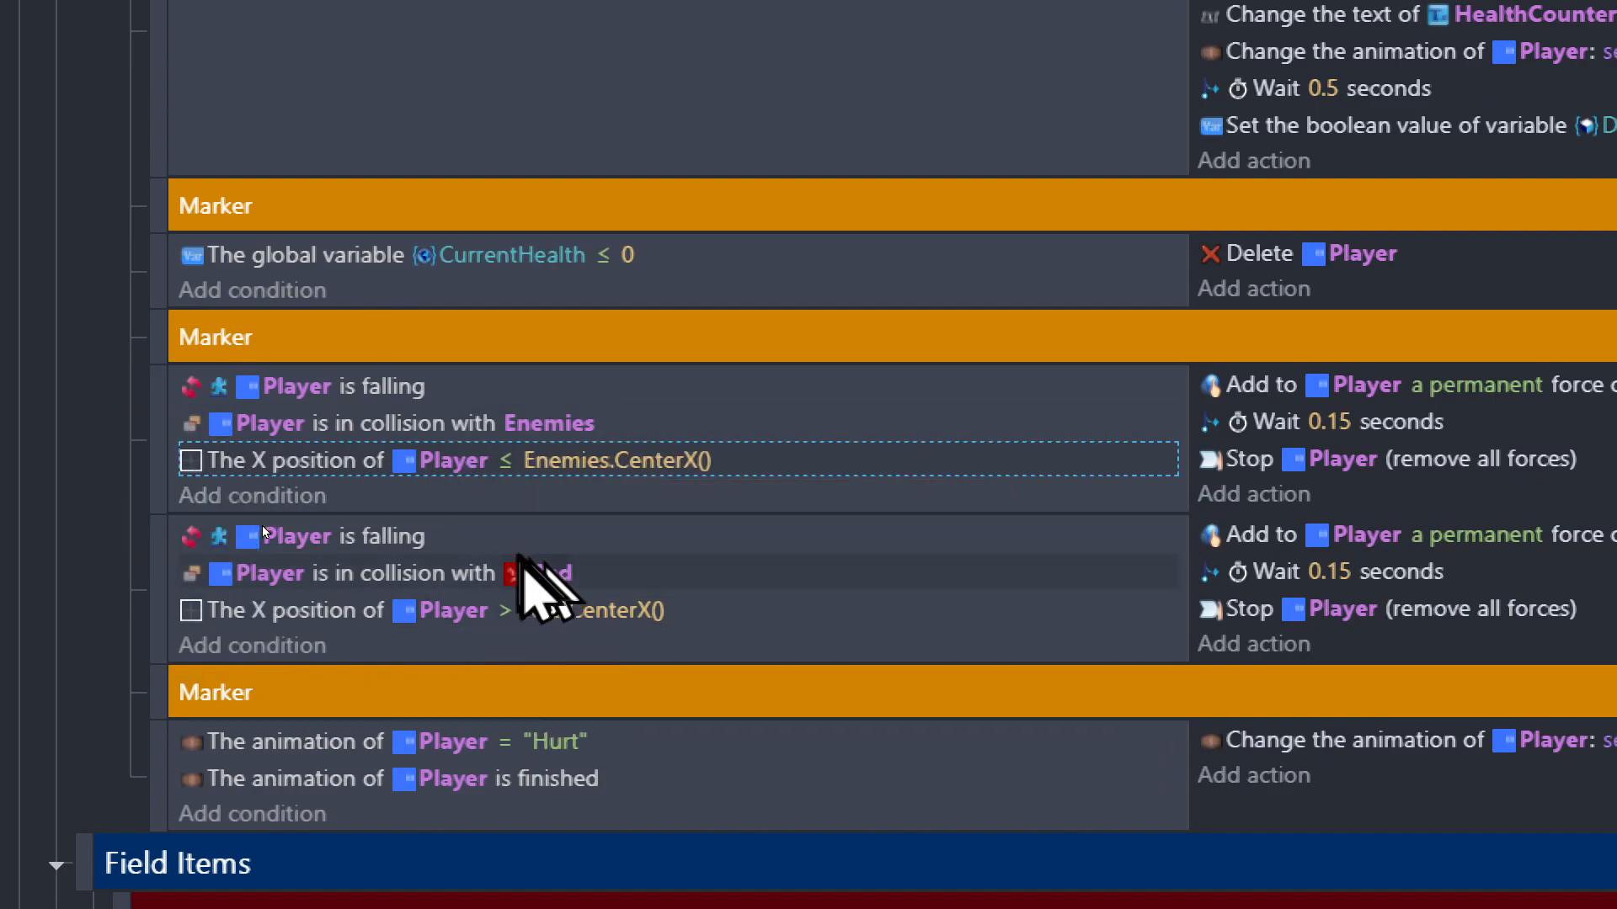
Replace Red with Enemies in the Player collision condition of the second knockback event, the one comparing X position with >.
click(551, 575)
text(Enemi)
key(Return)
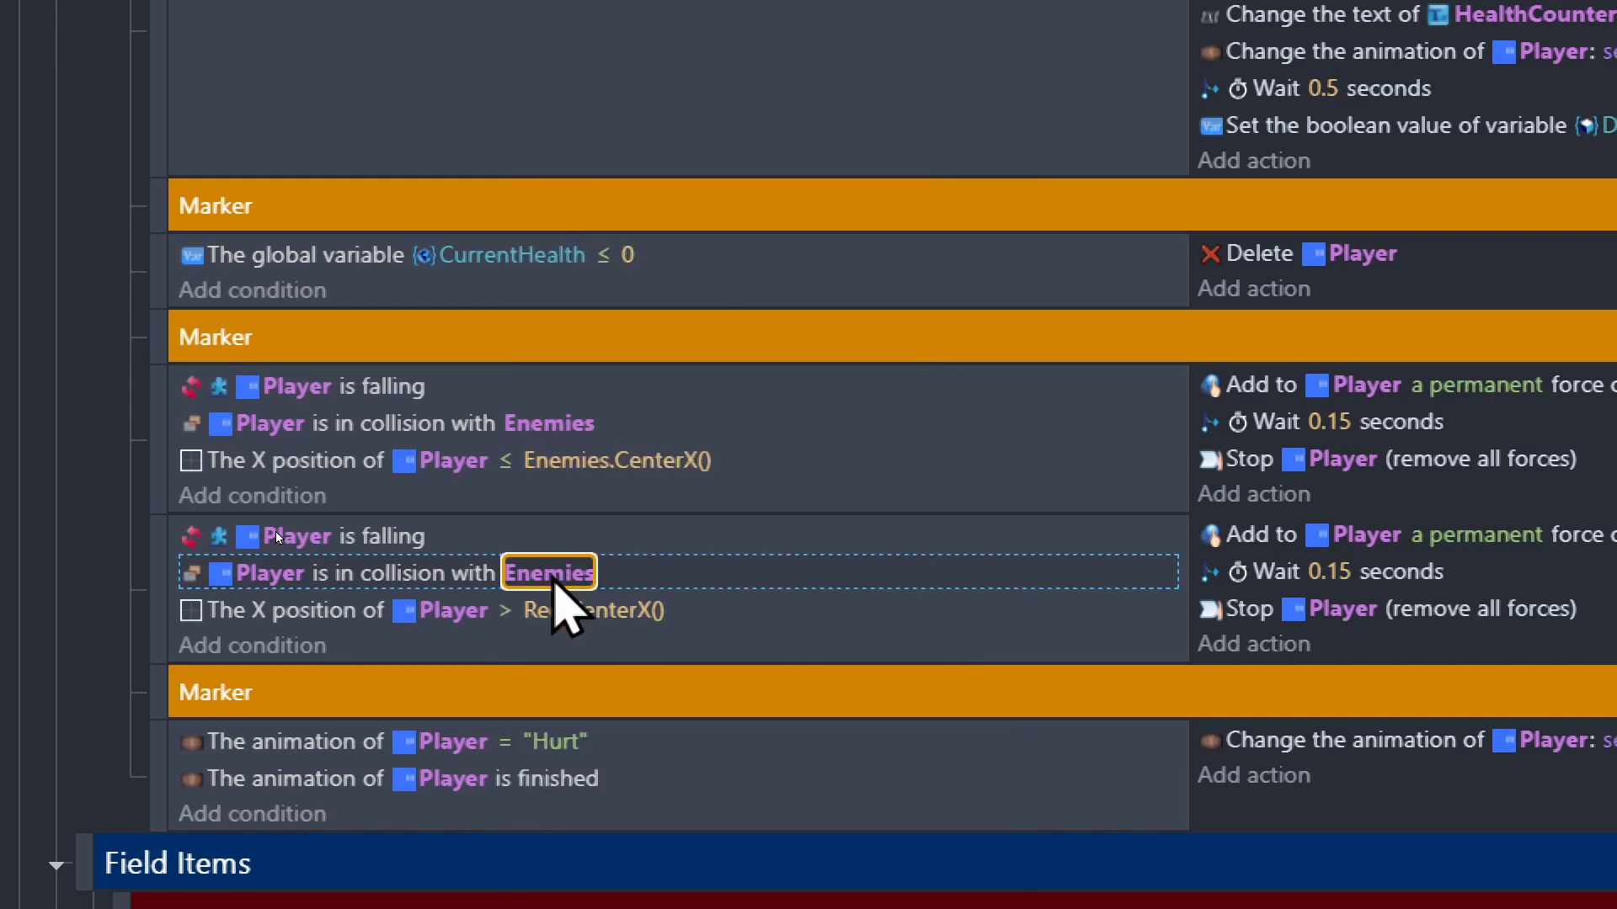
Set the comparison value of the second knockback event's Player X position condition to Enemies.CenterX().
click(552, 612)
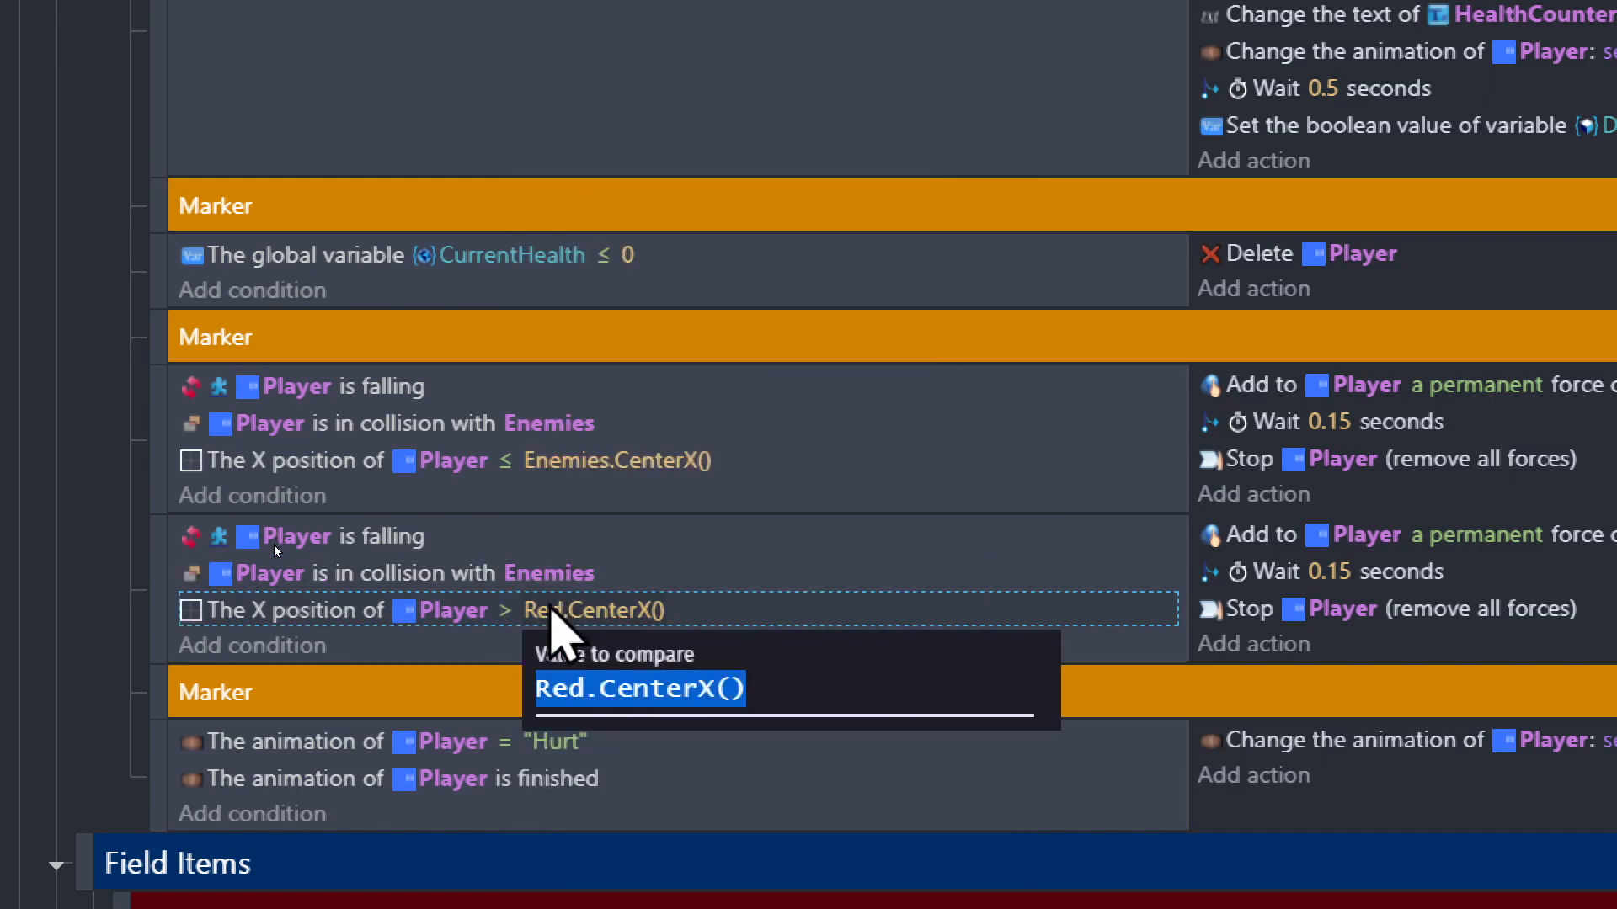
key(Left)
key(Right)
key(Right)
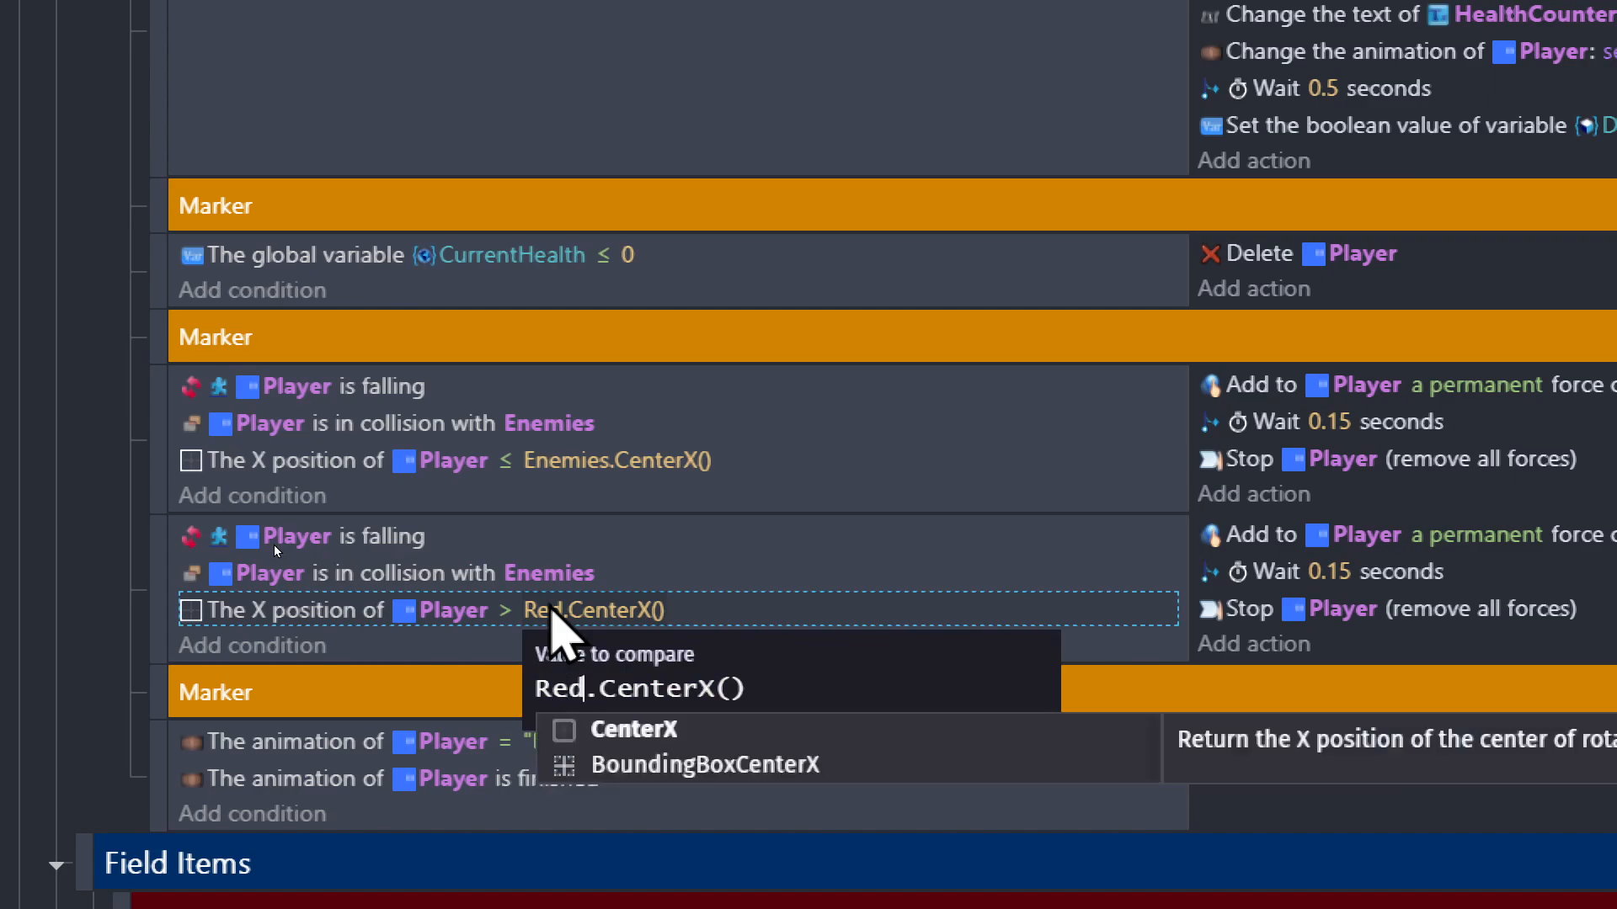
key(BackSpace)
key(BackSpace)
key(BackSpace)
text(Enemies)
key(Return)
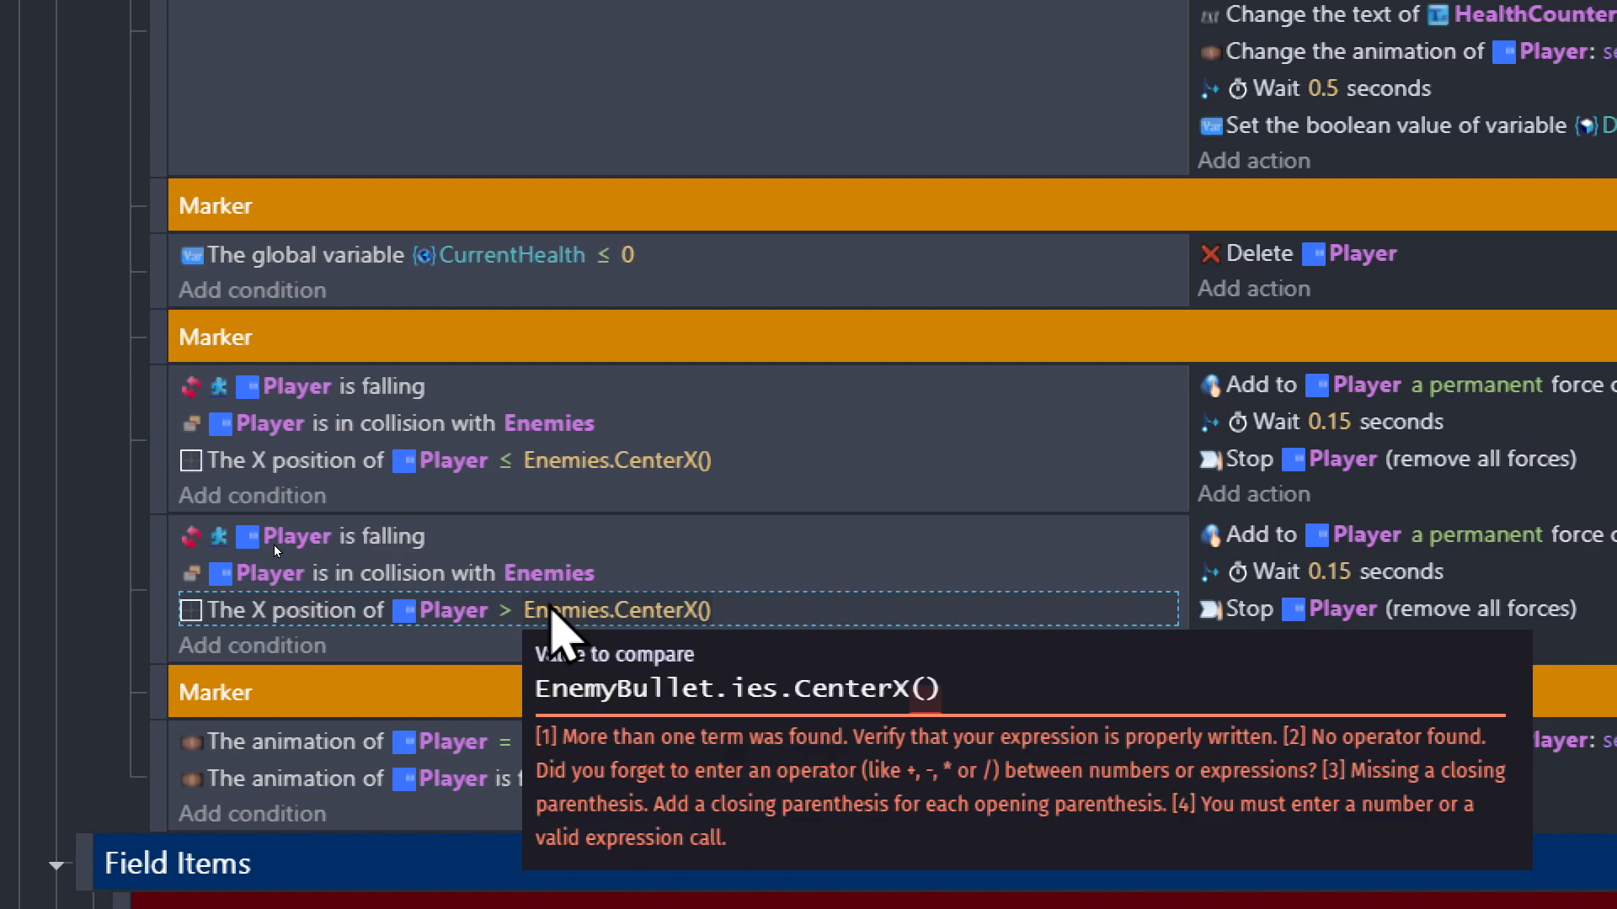
key(BackSpace)
key(BackSpace)
key(BackSpace)
key(BackSpace)
key(BackSpace)
key(BackSpace)
key(BackSpace)
key(BackSpace)
key(BackSpace)
key(BackSpace)
key(BackSpace)
key(BackSpace)
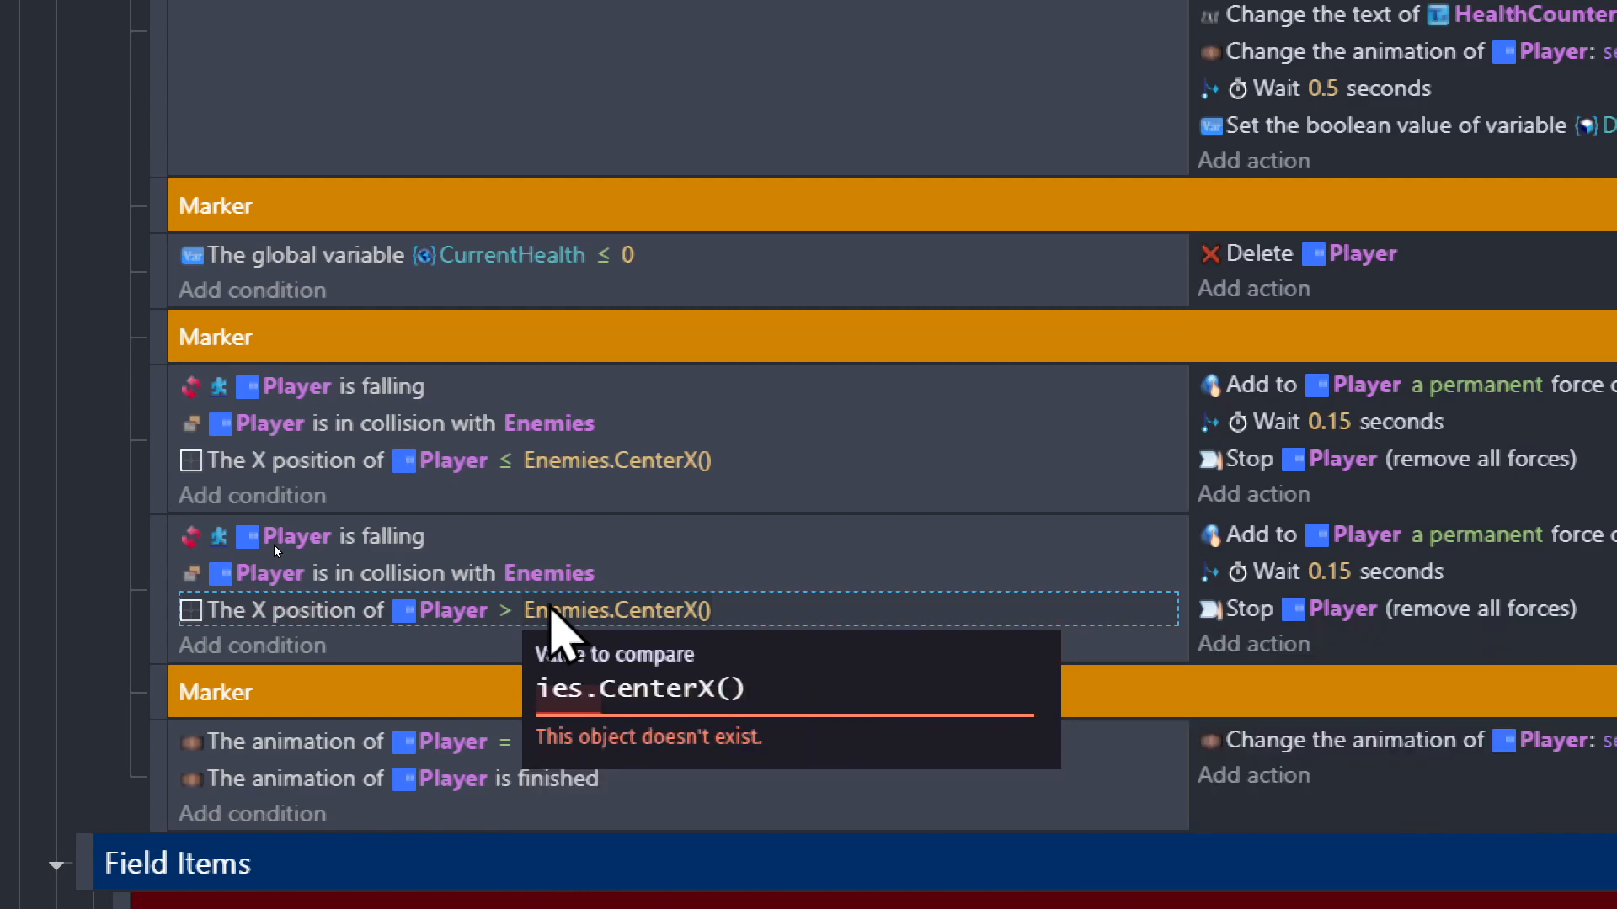
text(Enem)
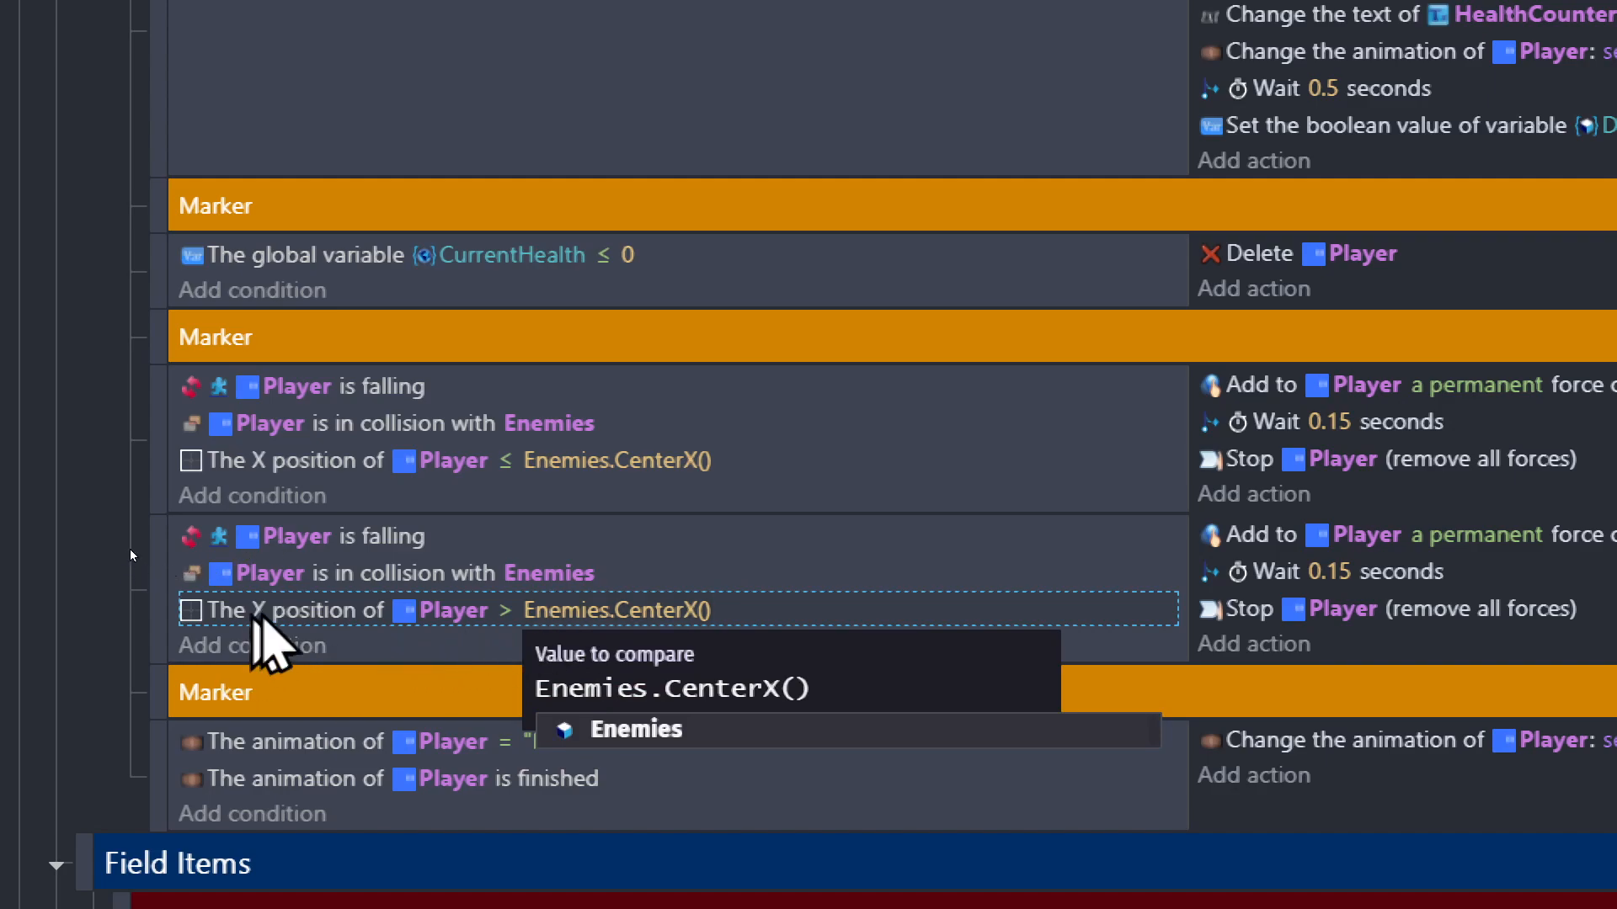
click(274, 613)
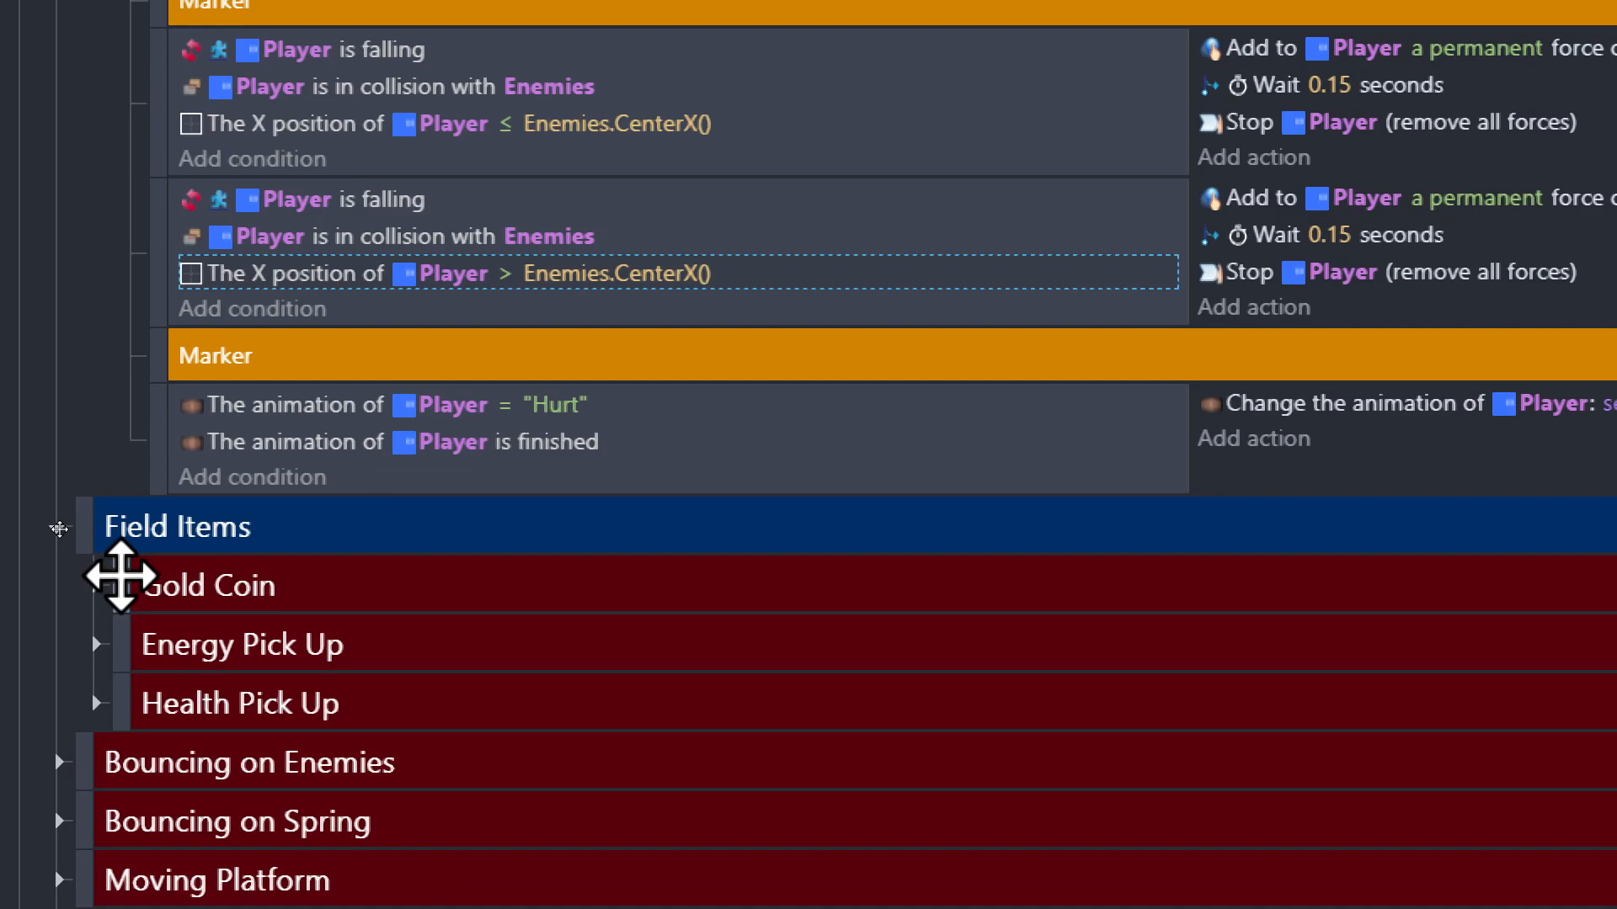
Collapse the "Taking Damange" group inside the Player group.
scroll(59, 533, up, 5)
scroll(59, 532, up, 1)
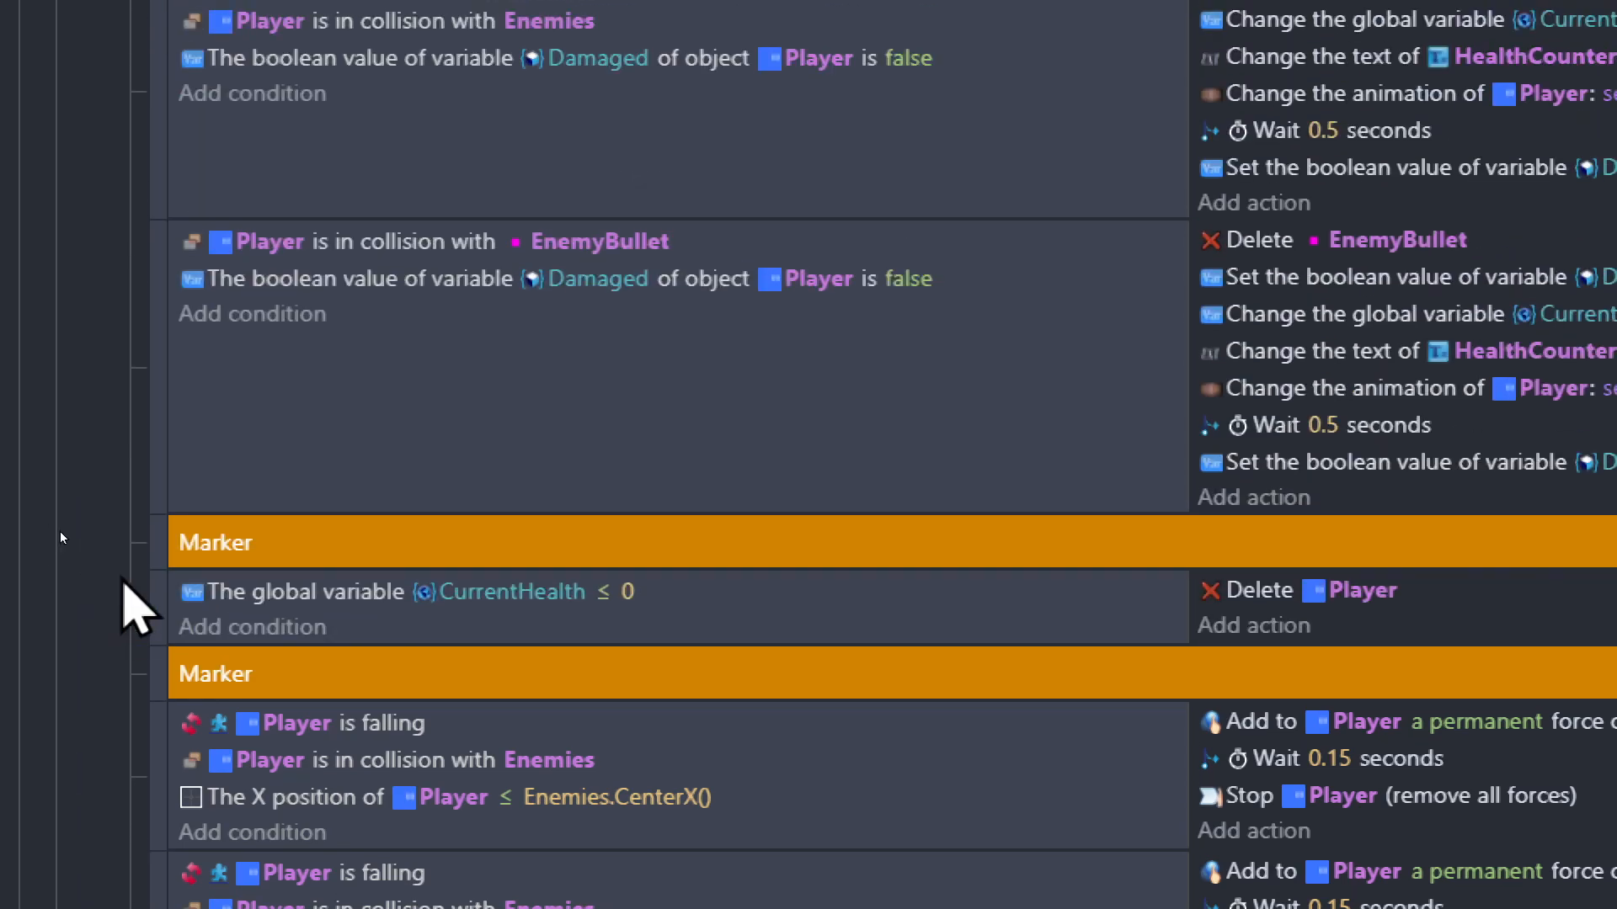
scroll(59, 532, up, 5)
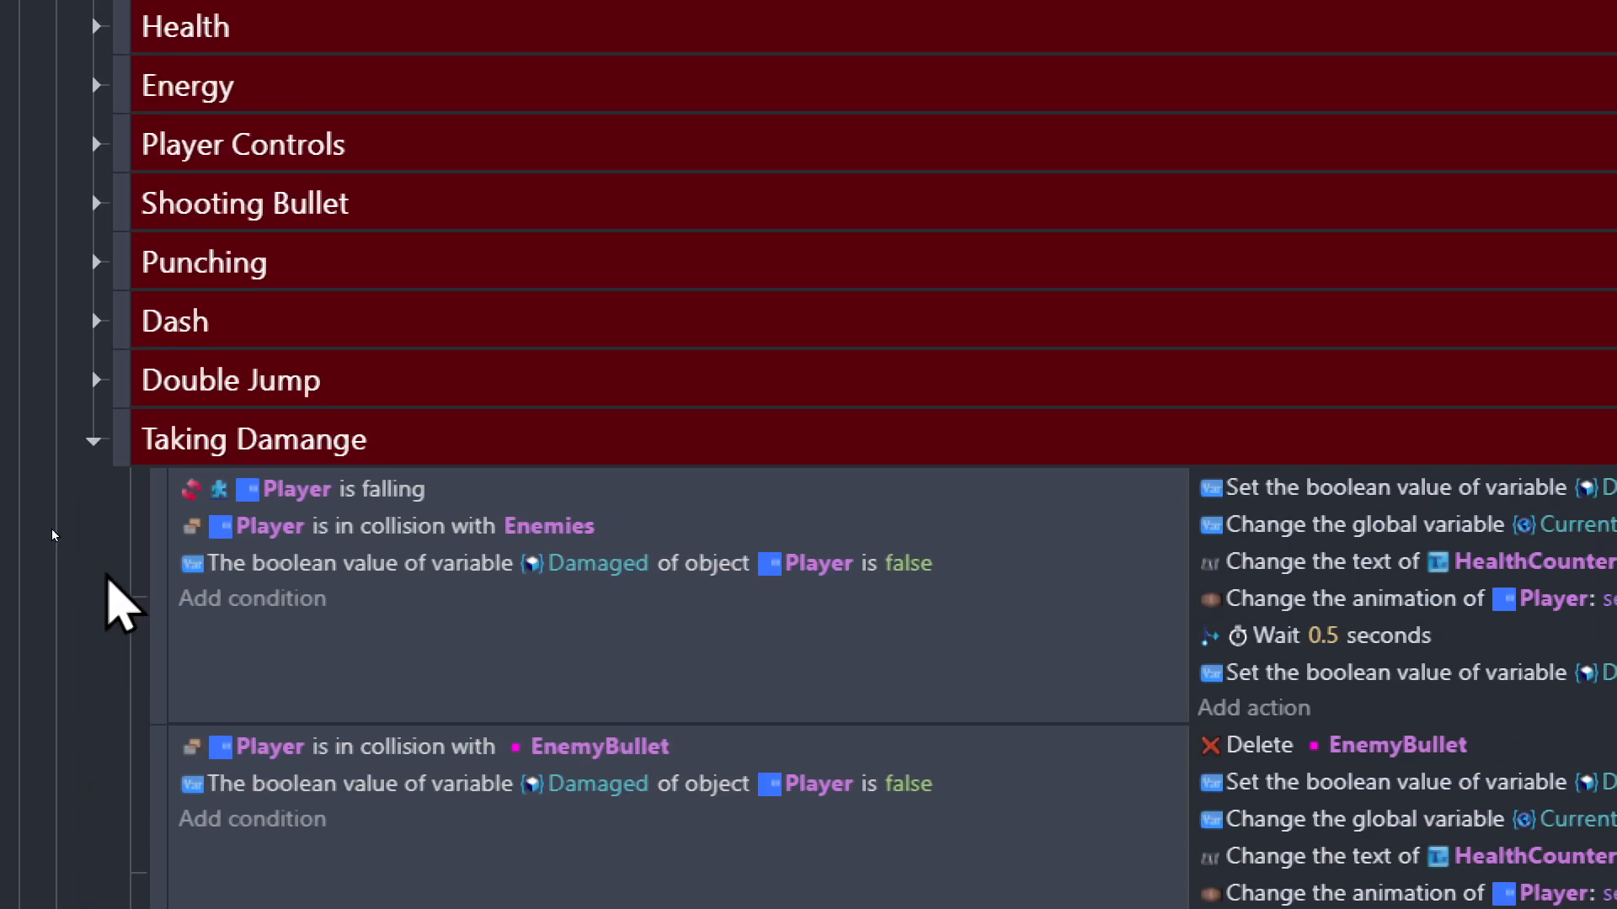
click(95, 441)
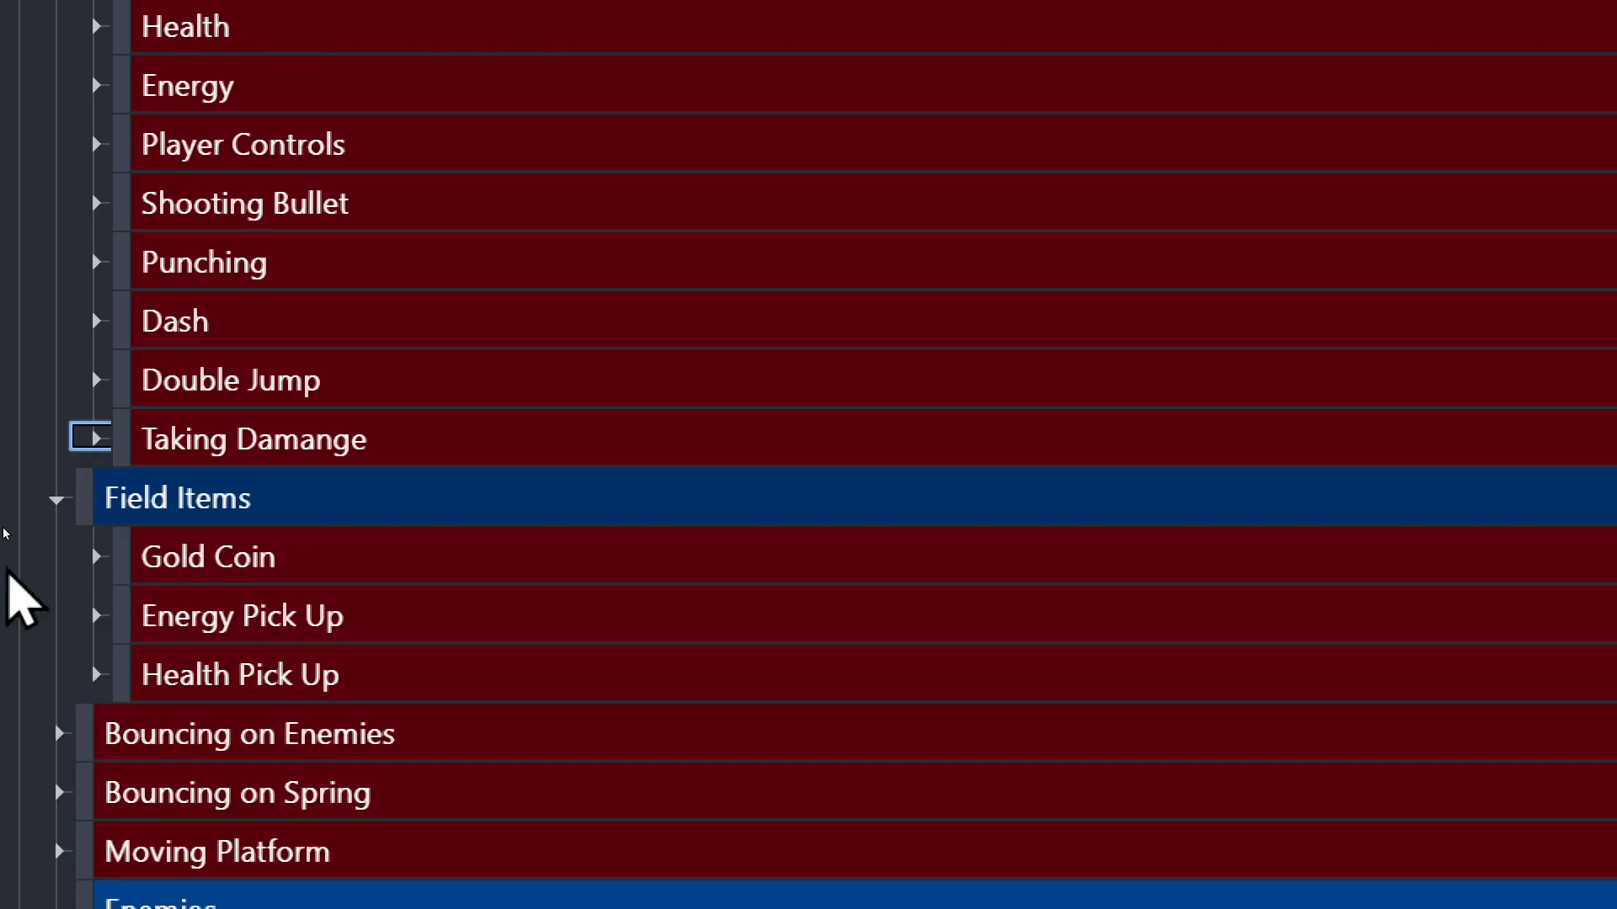
Collapse the "Shared Events" group inside the Enemies group.
scroll(9, 574, down, 2)
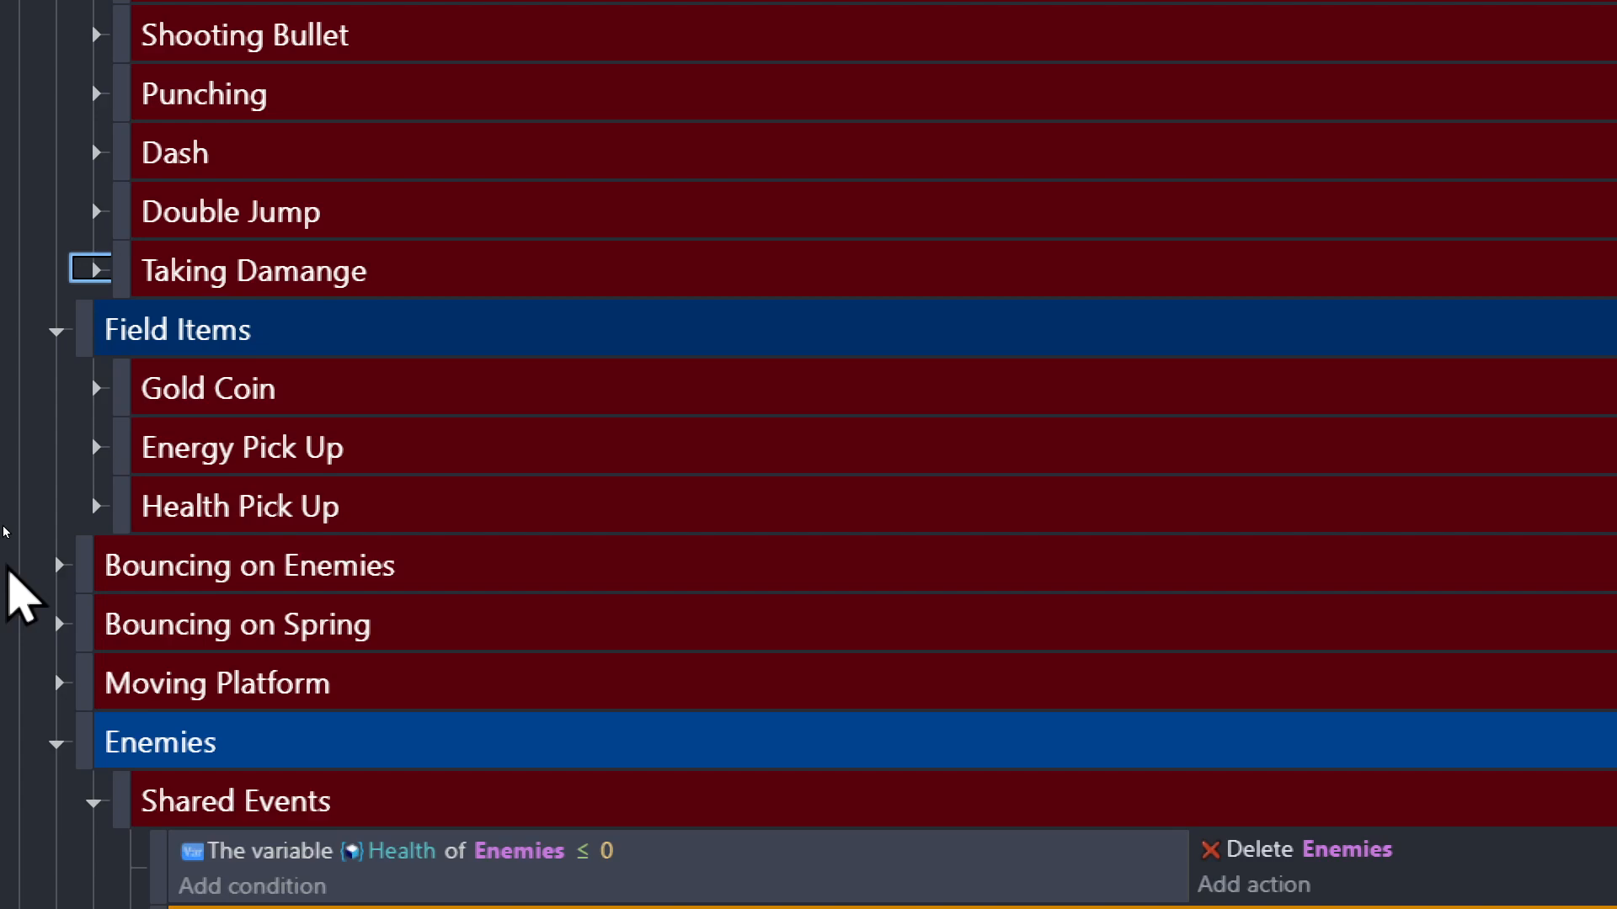
scroll(9, 575, down, 1)
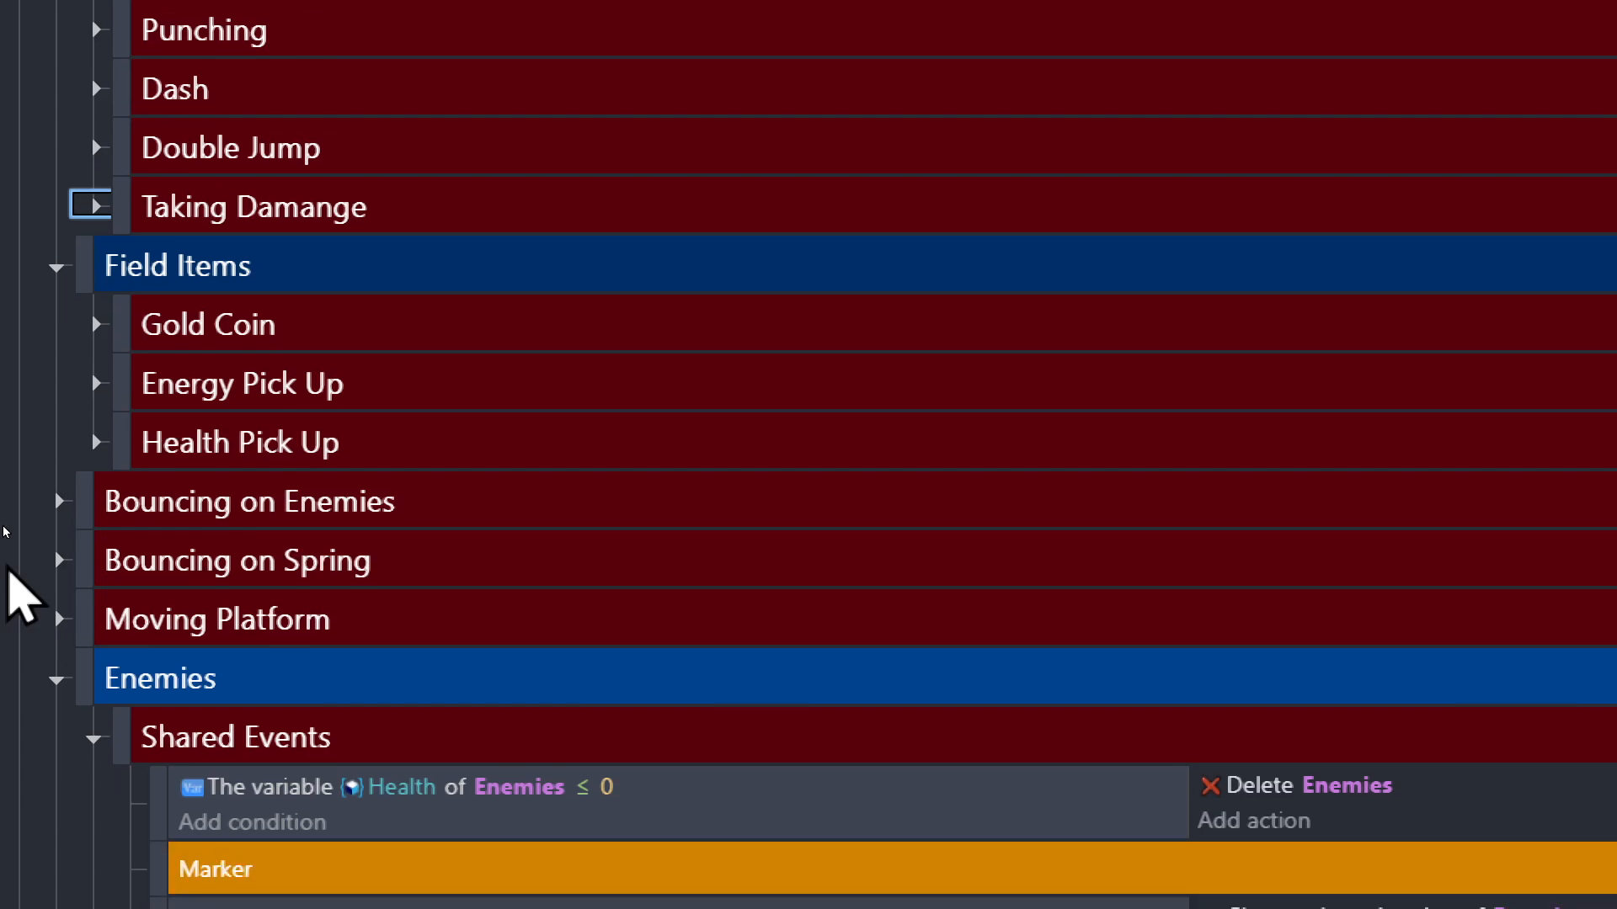
scroll(62, 722, down, 4)
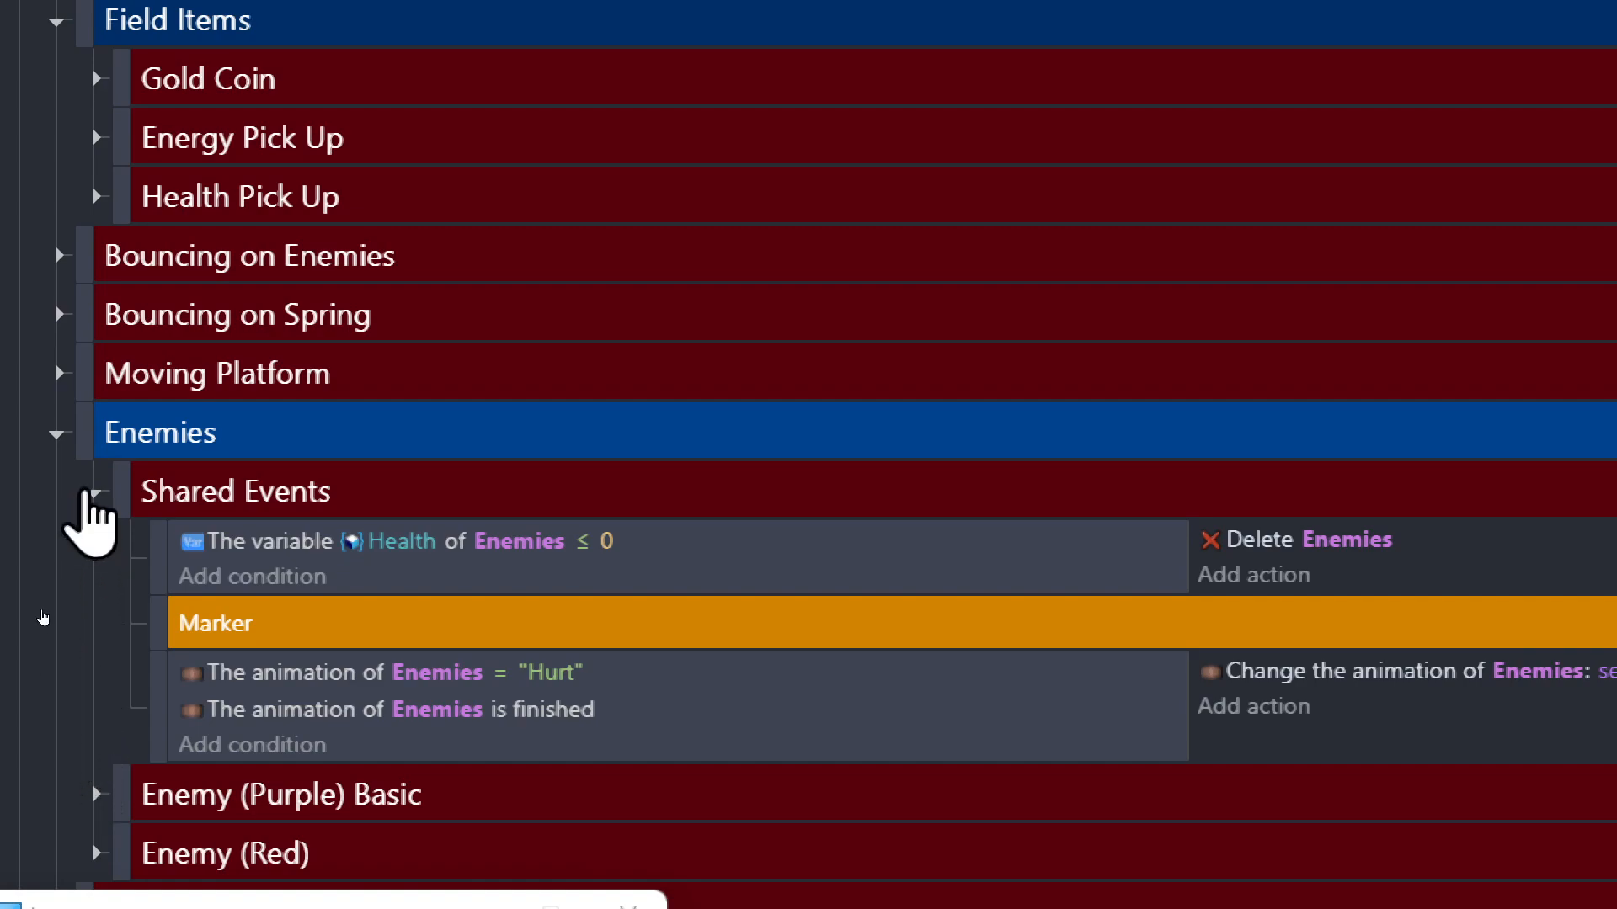
click(93, 494)
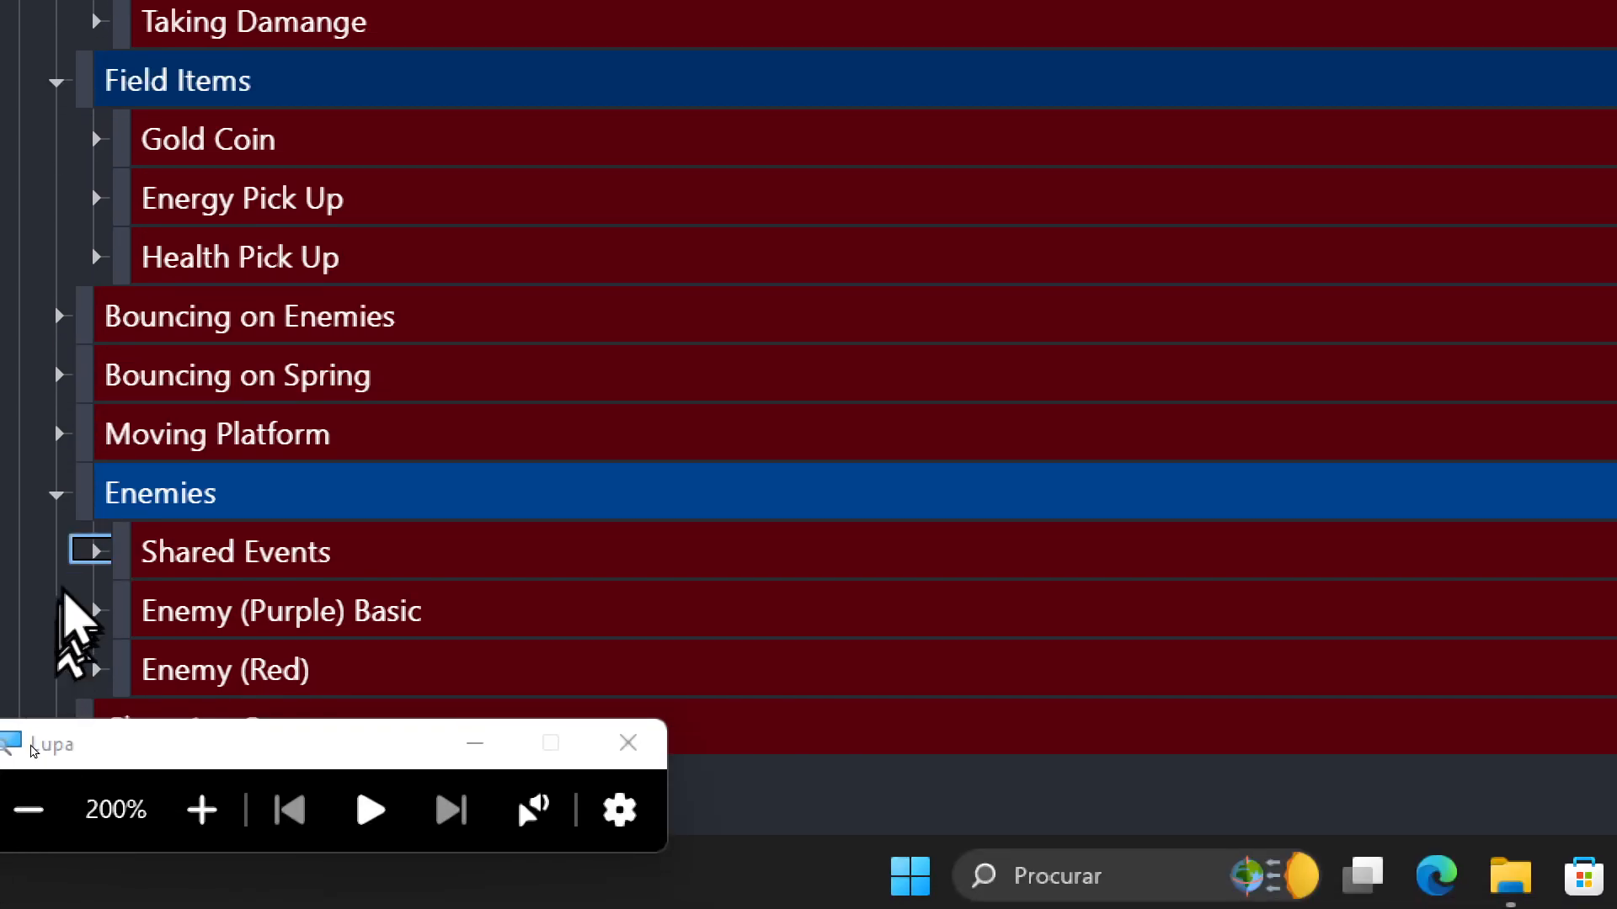
Review the events inside the "Enemy (Red)" group and collapse it again.
drag(160, 753, 163, 888)
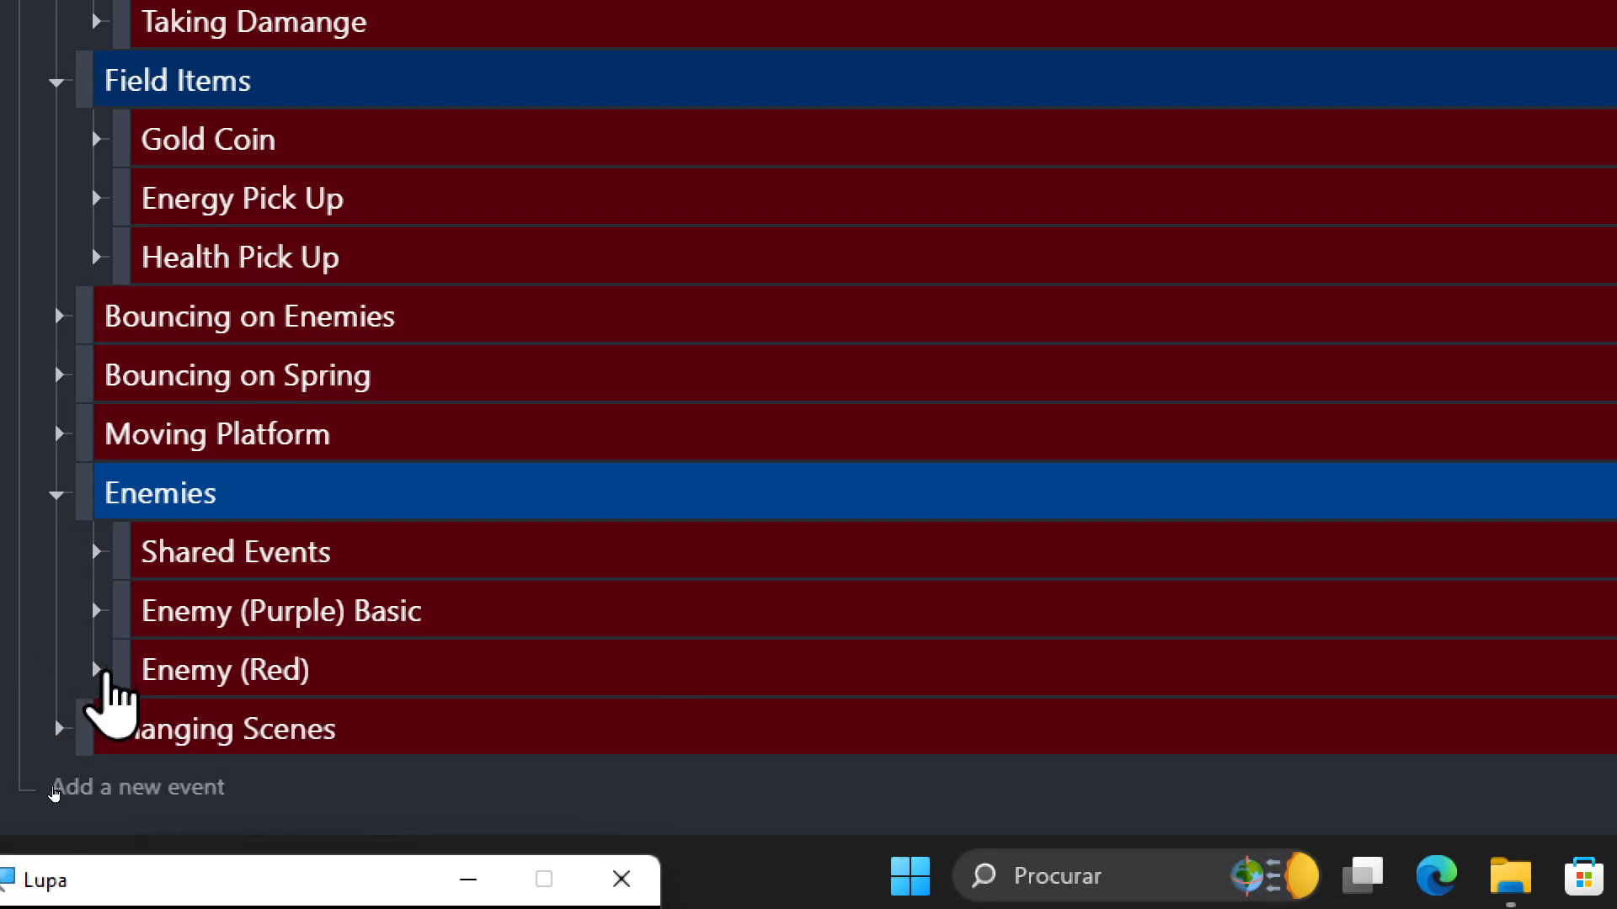
click(98, 672)
scroll(103, 684, down, 3)
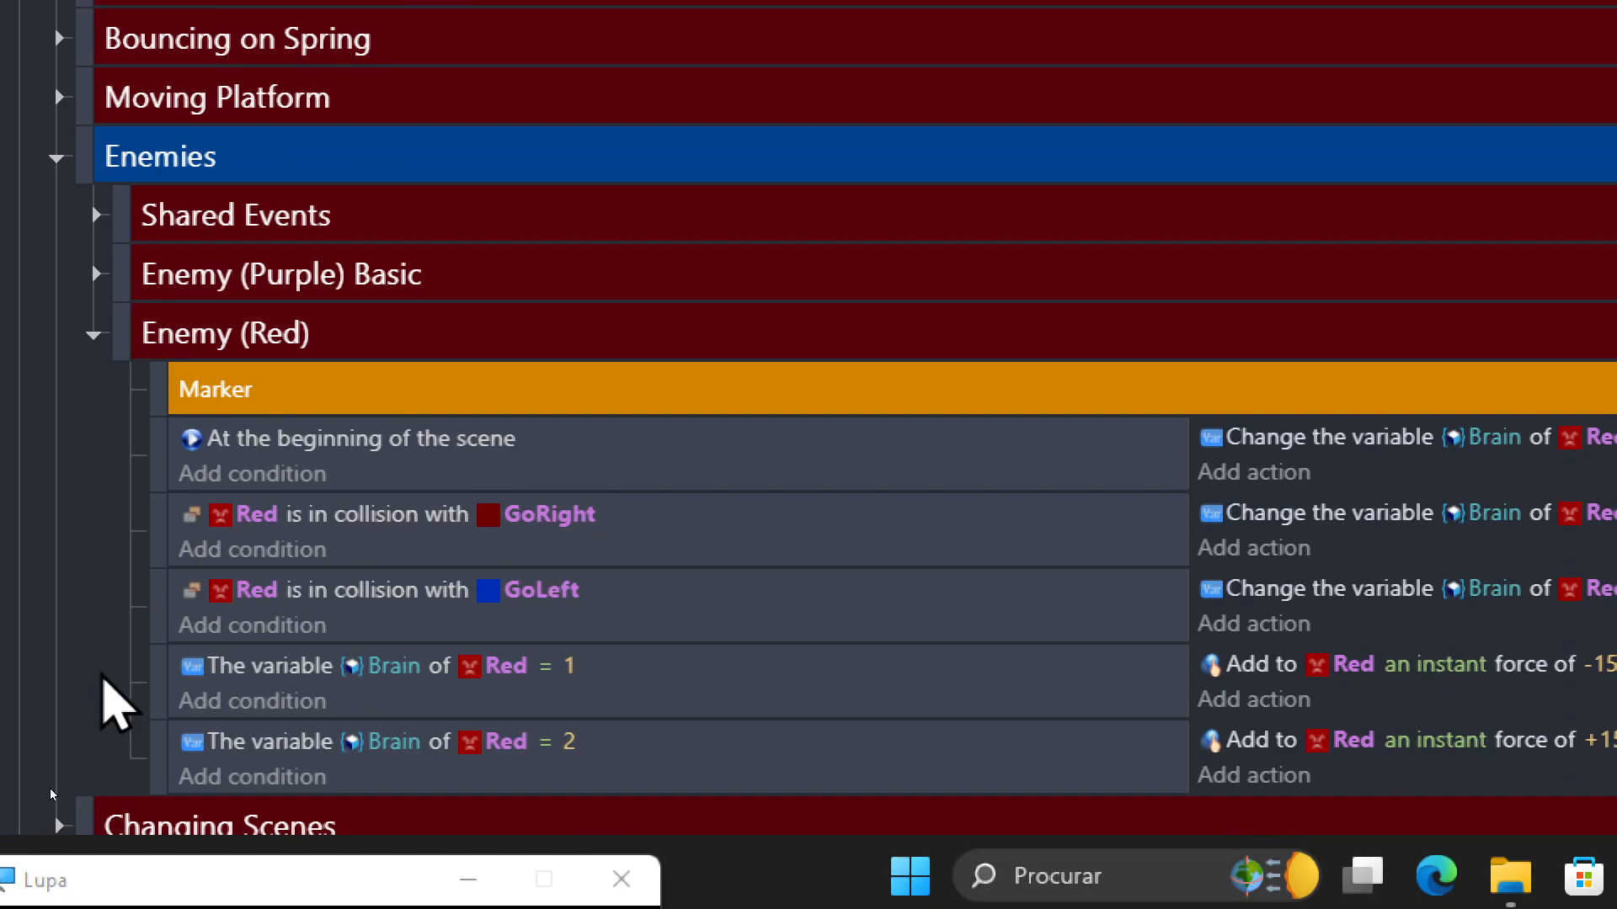
scroll(103, 678, down, 1)
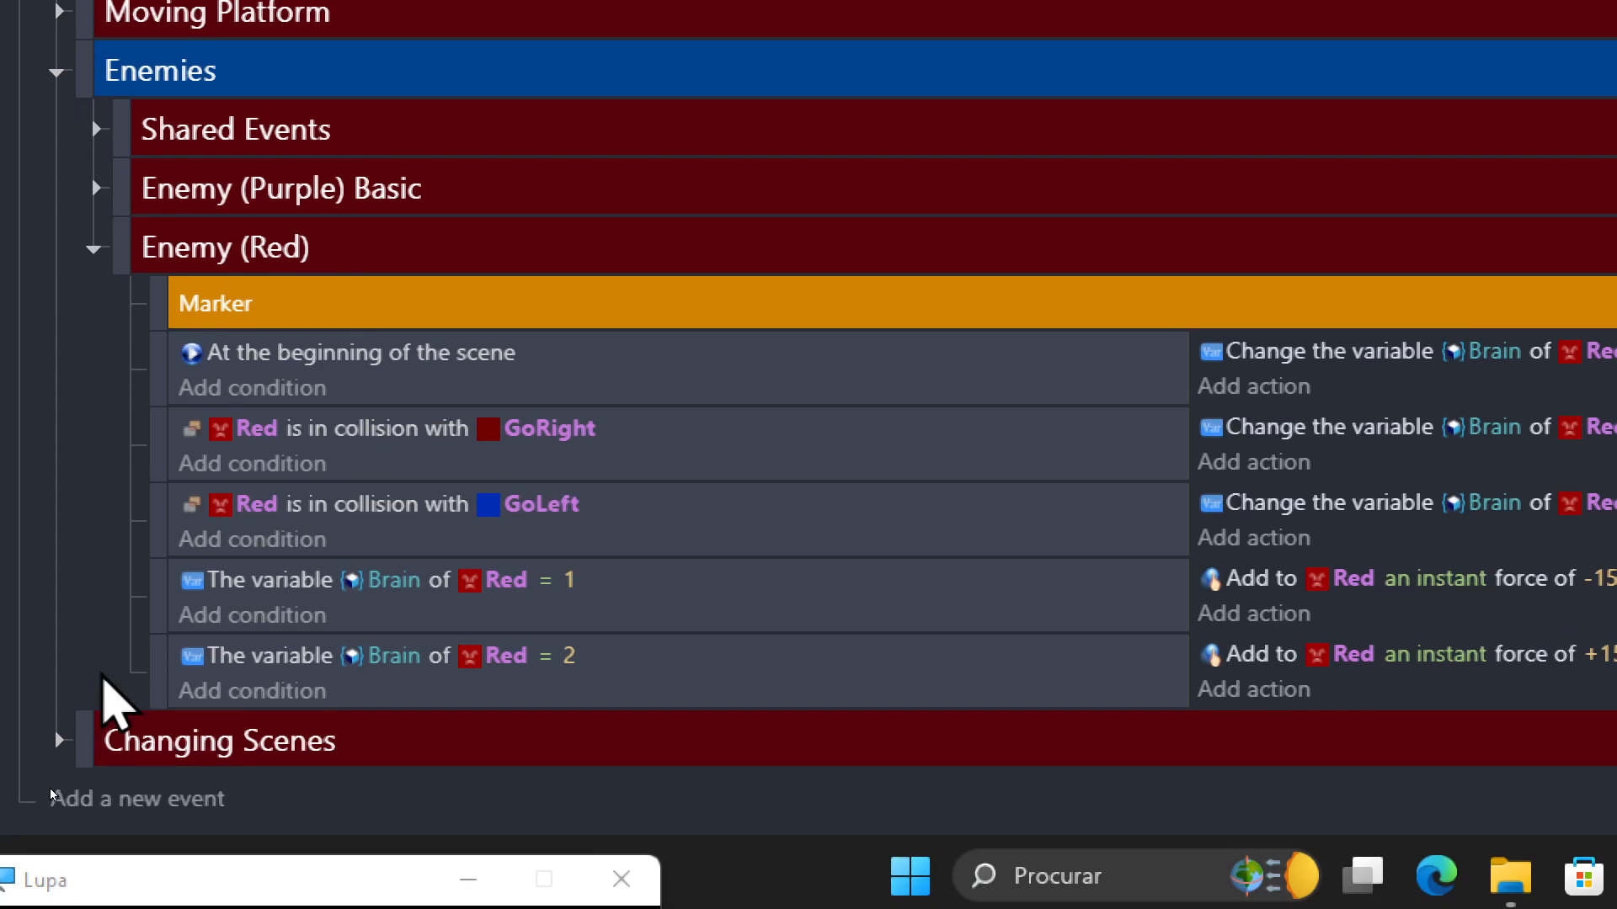
scroll(103, 674, up, 4)
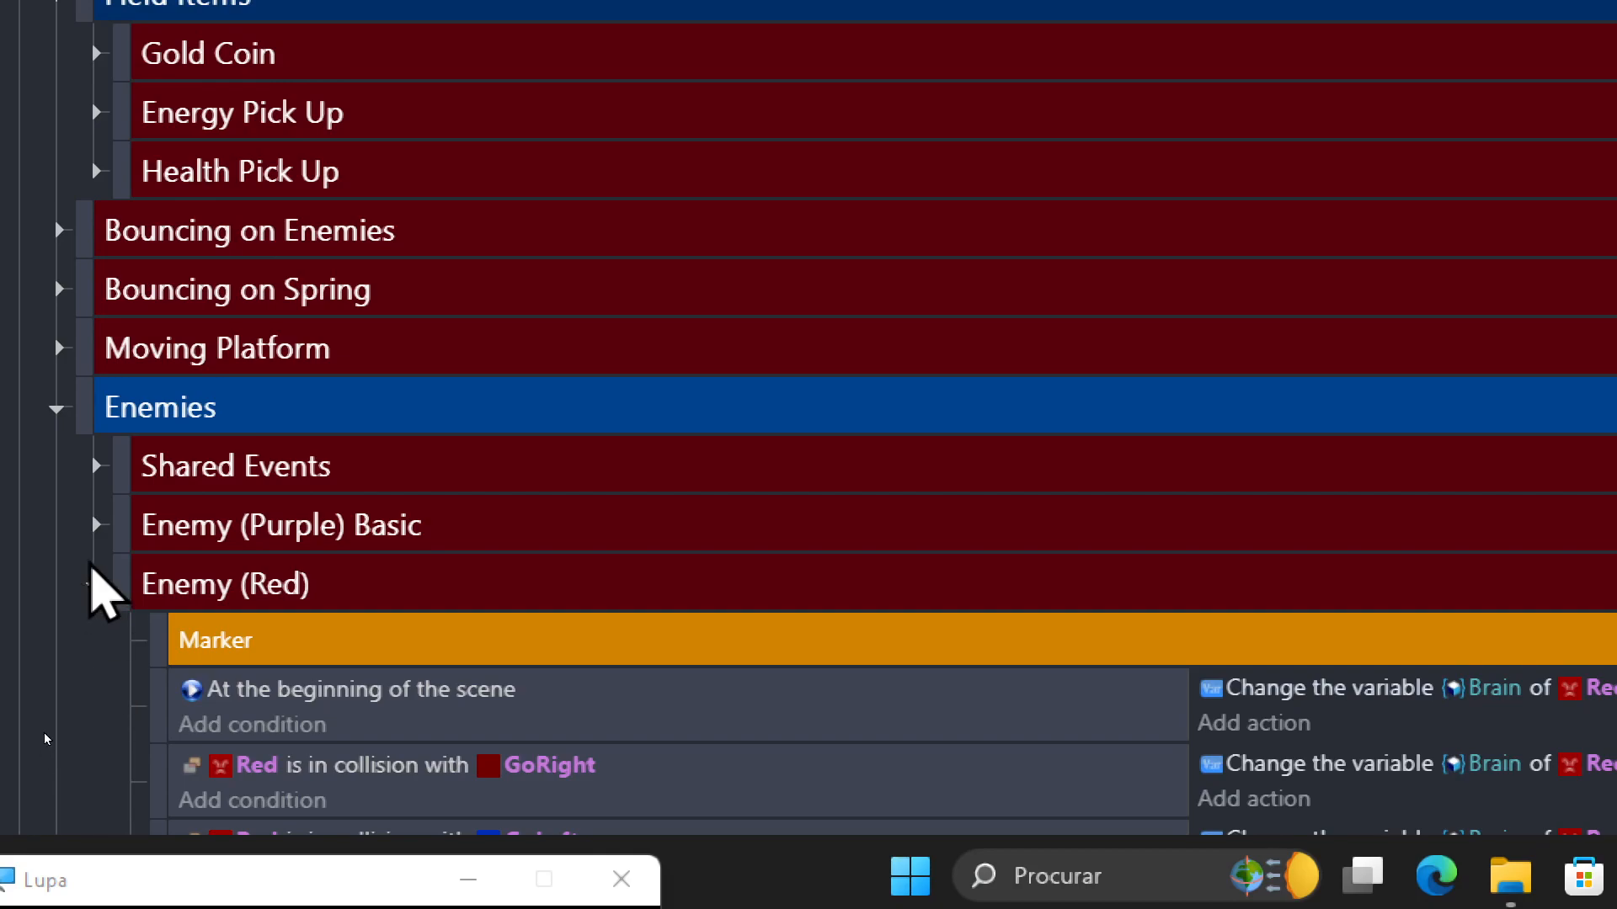
click(93, 588)
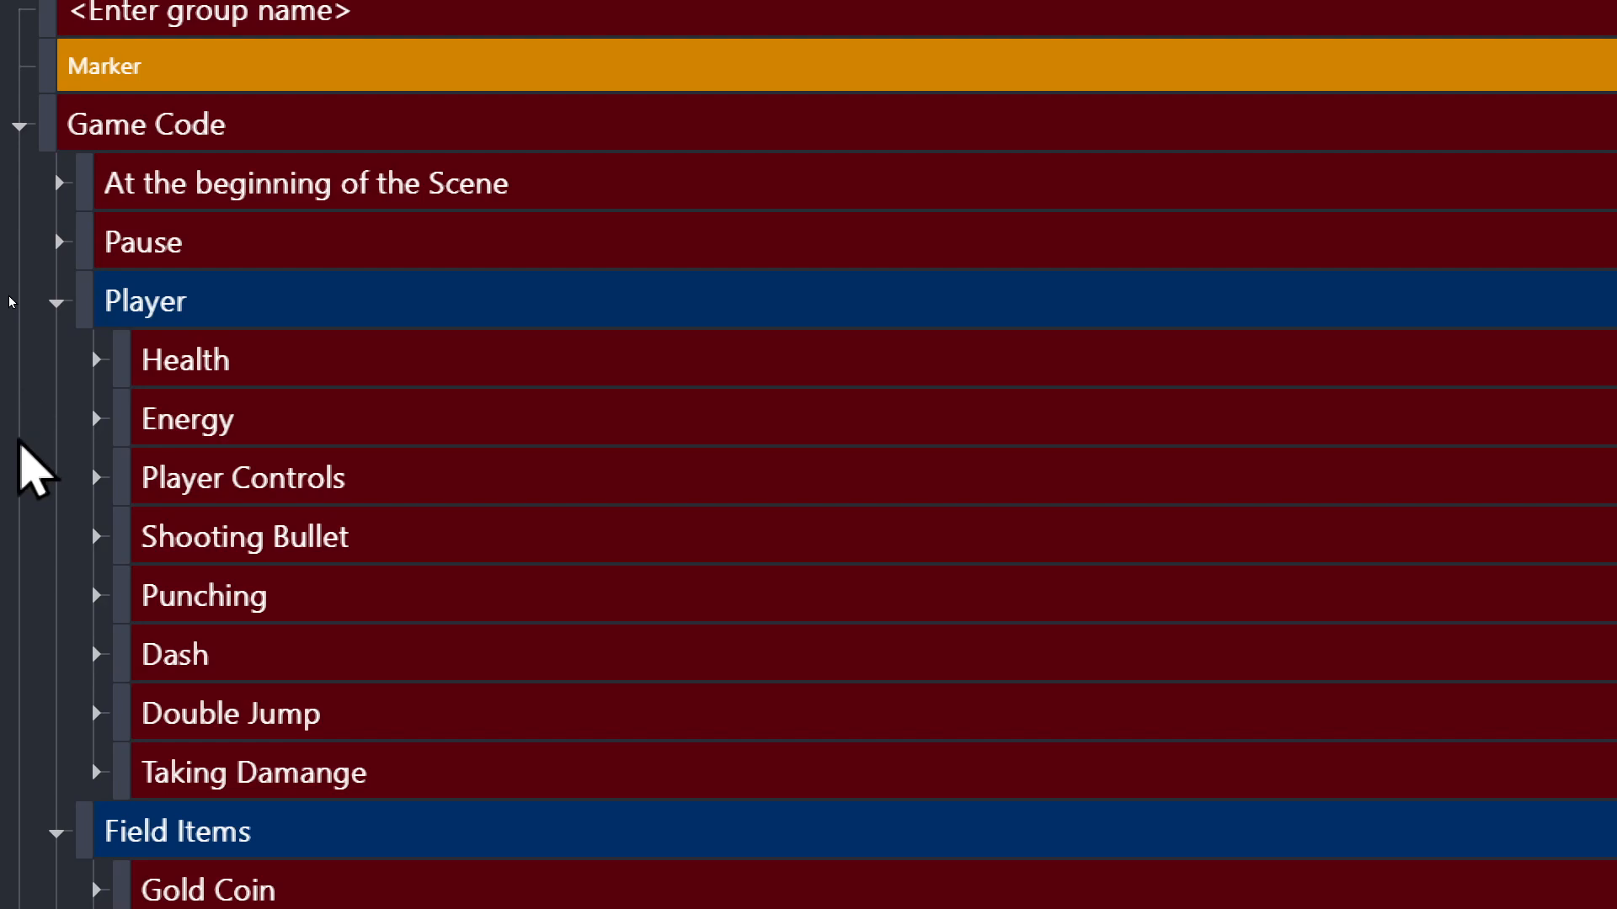
Expand the Punching group and replace Red with Enemies in the Punch collision condition of its damage event.
click(92, 595)
scroll(91, 600, down, 4)
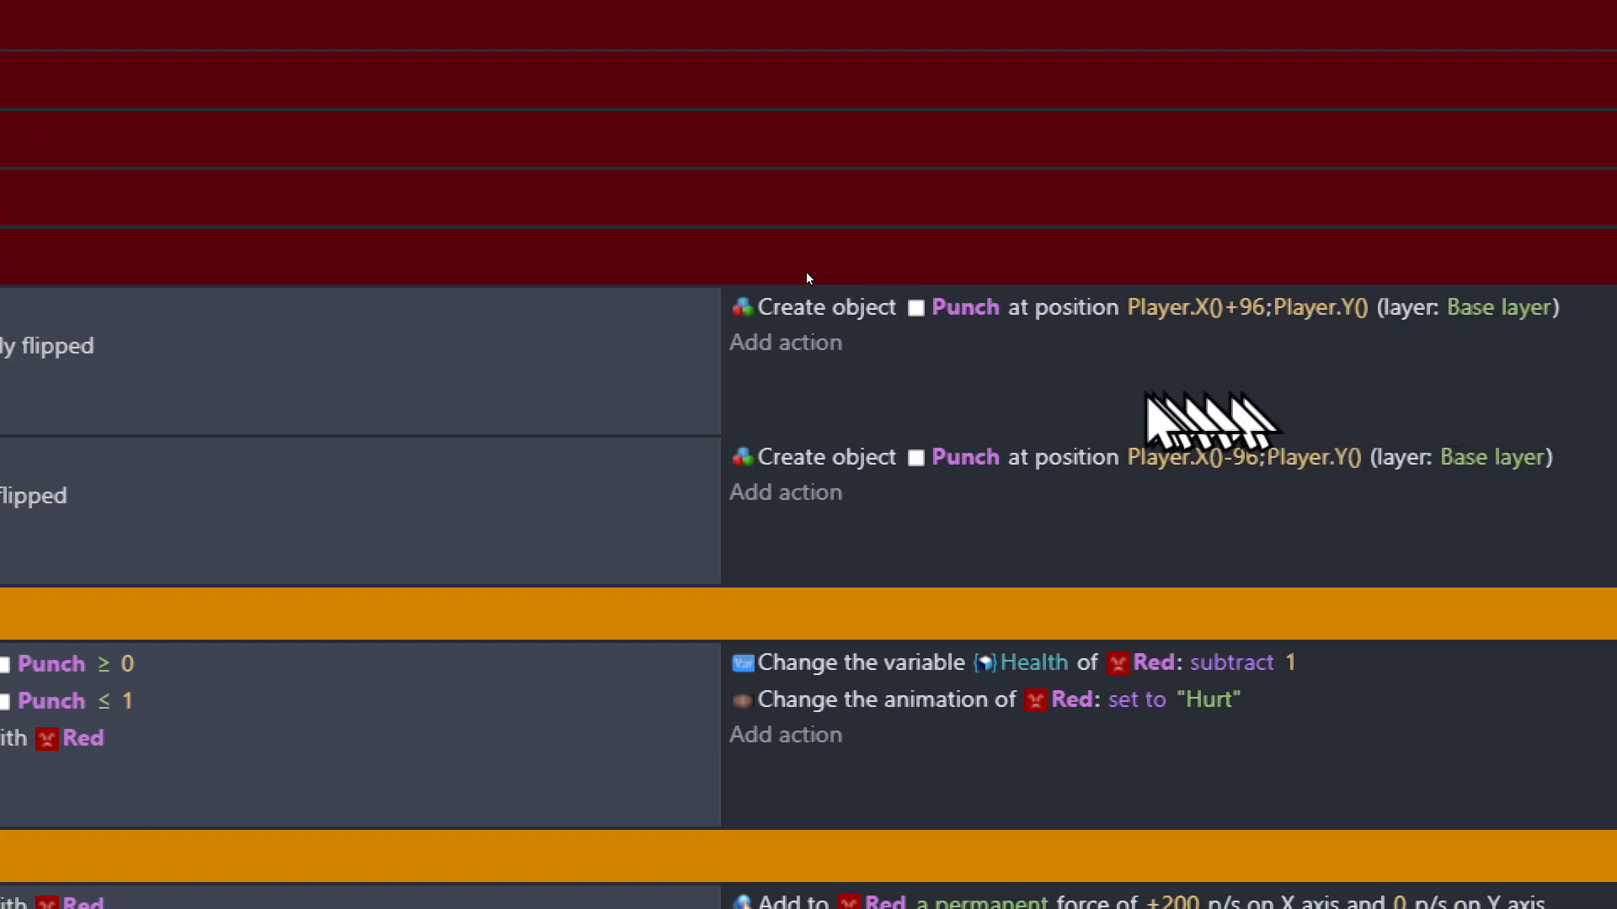
scroll(691, 379, down, 3)
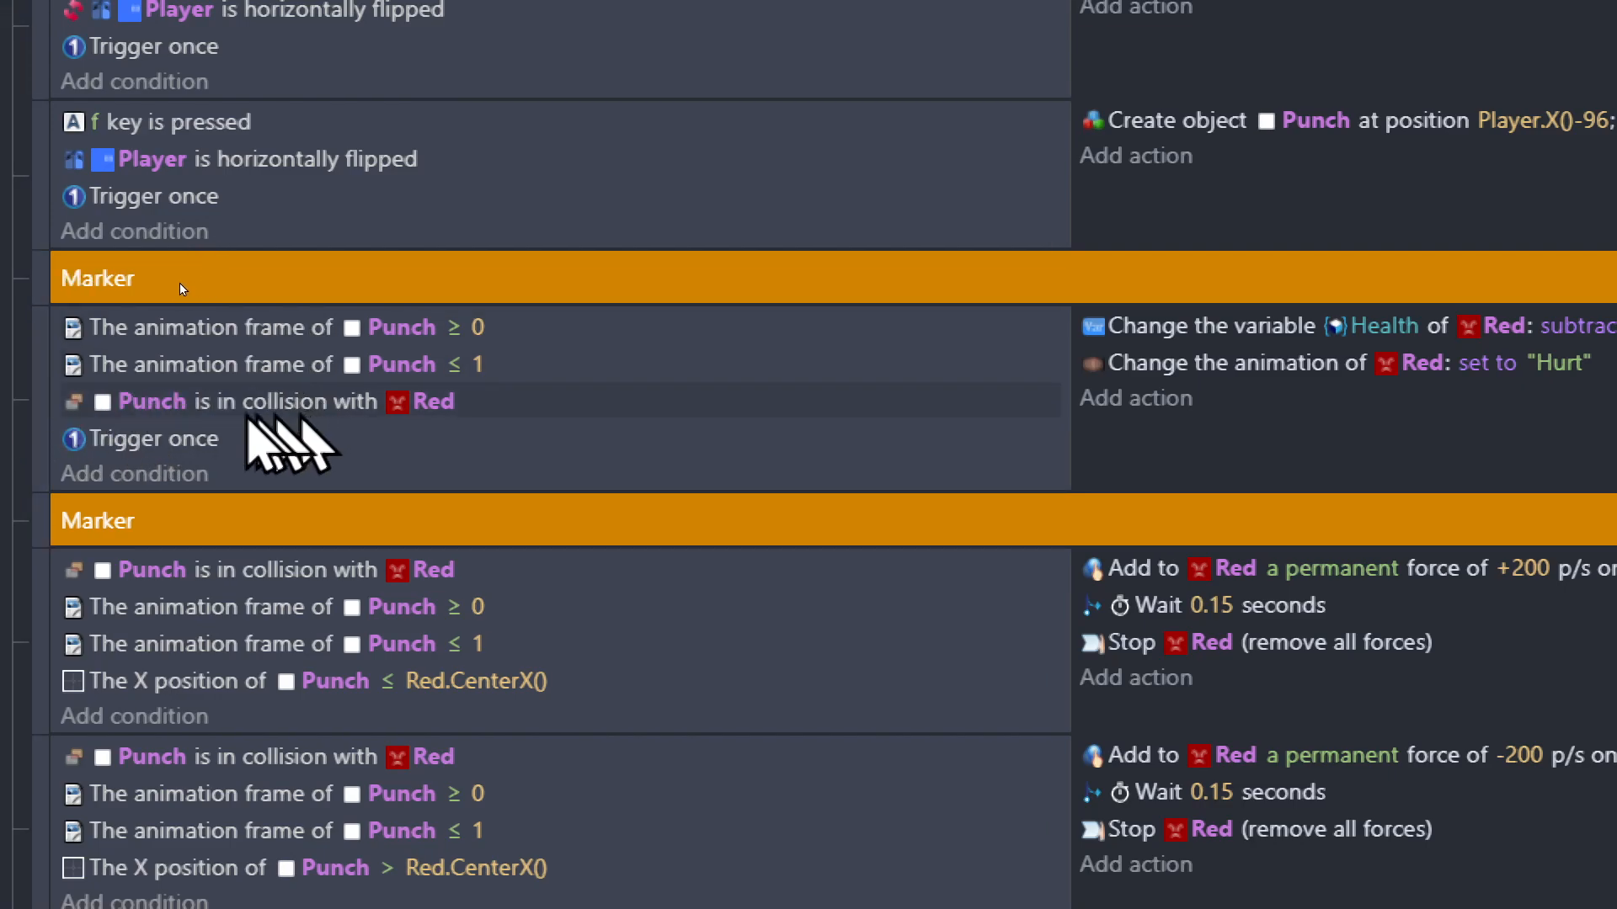
click(433, 402)
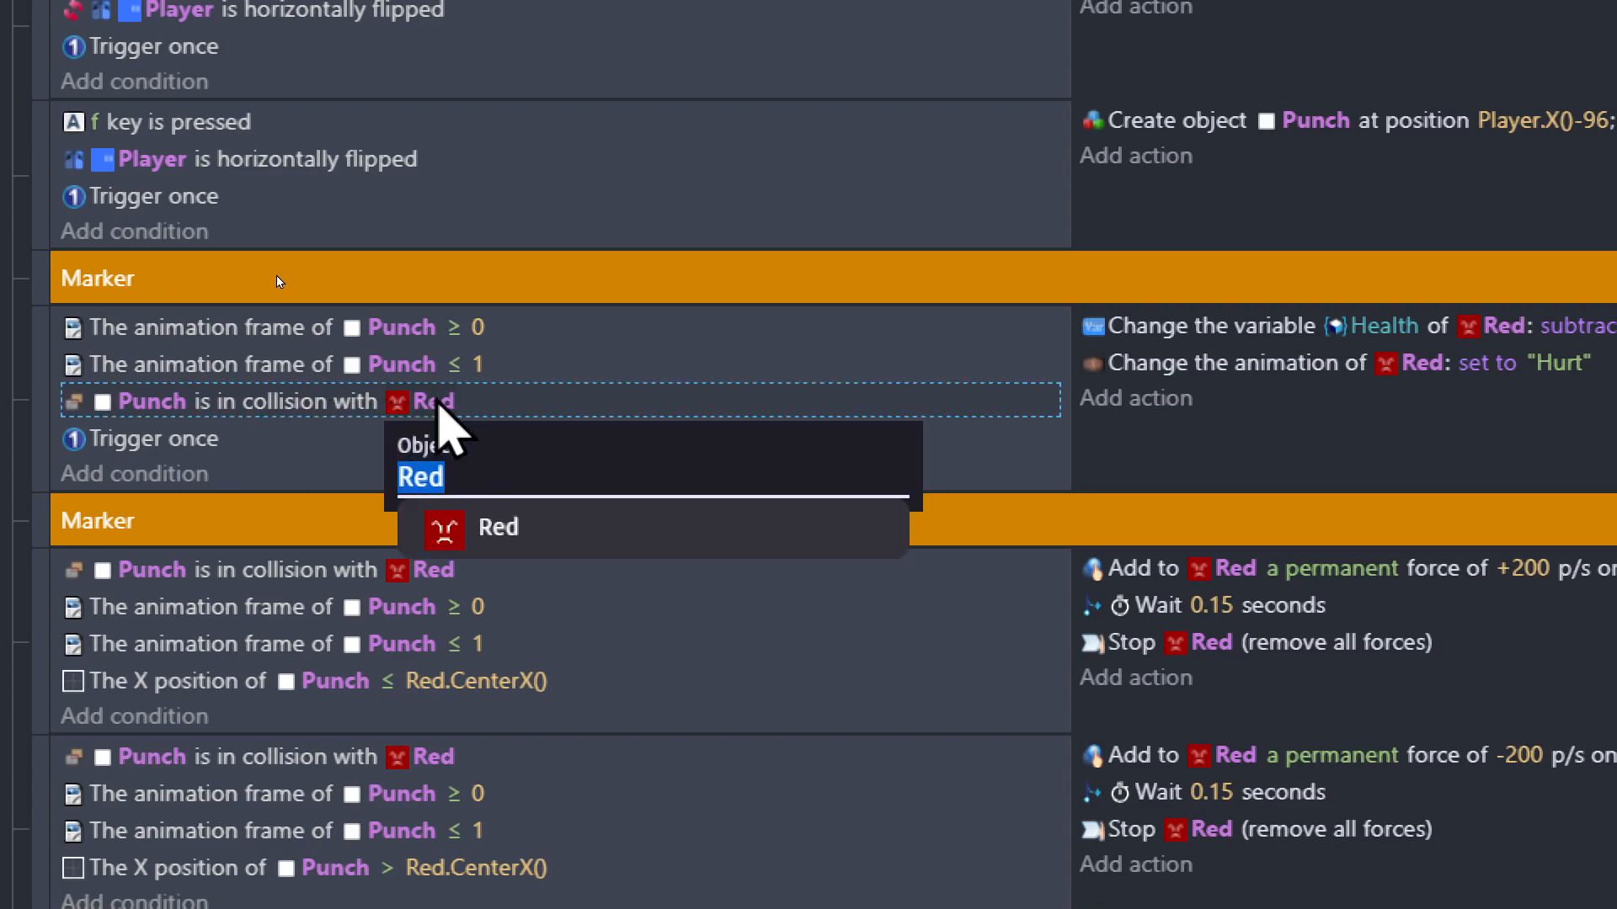
text(Enemie)
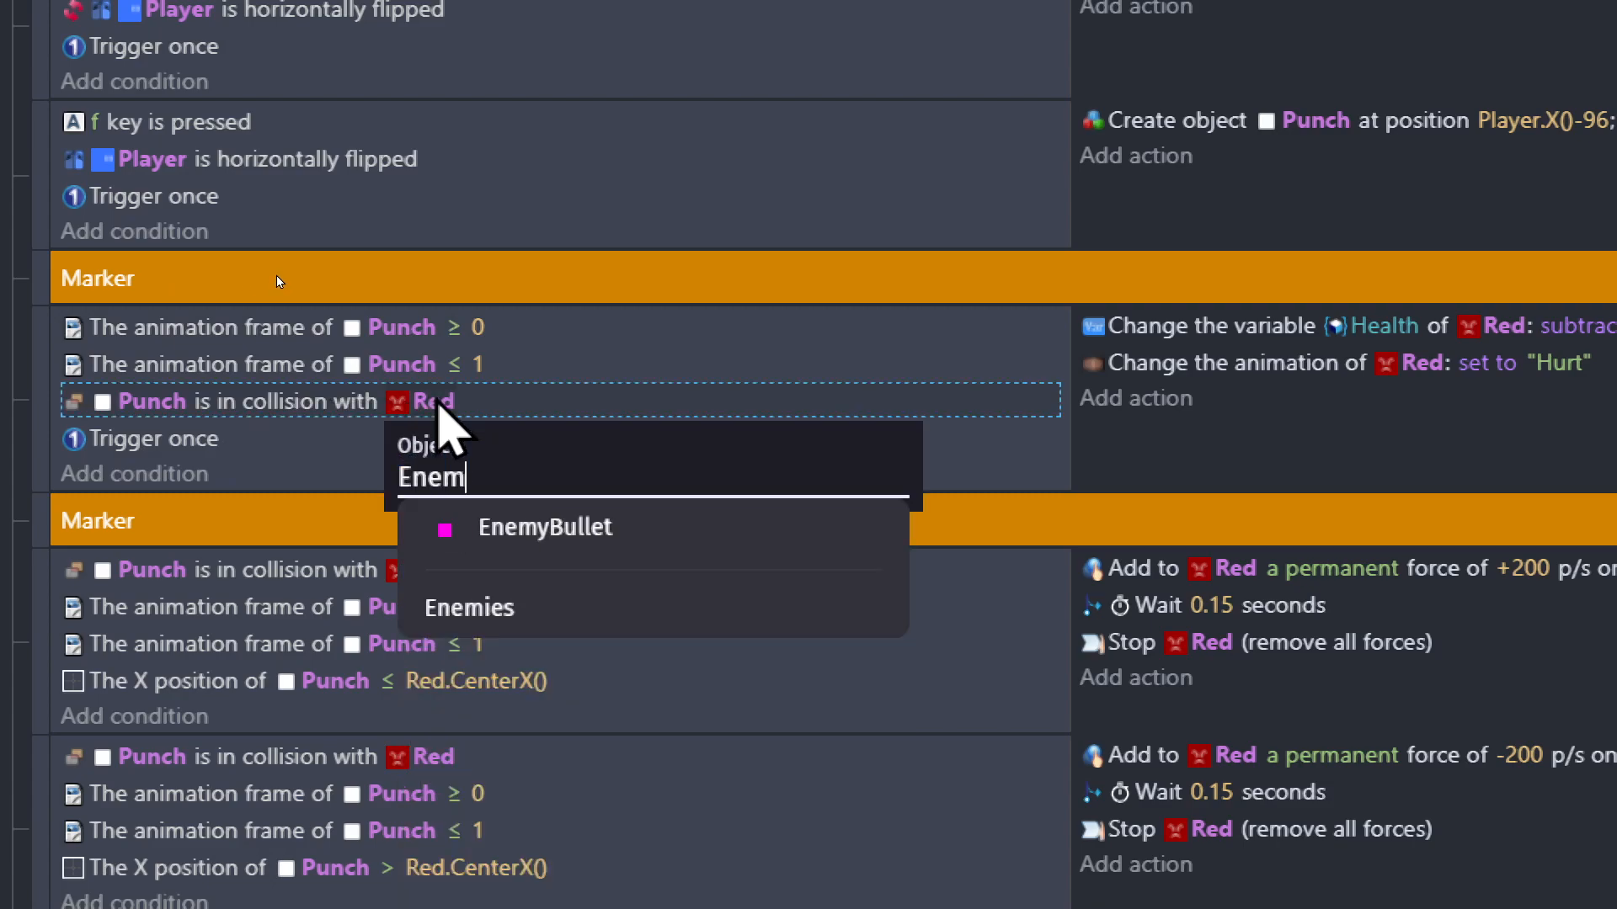
text(s)
key(Return)
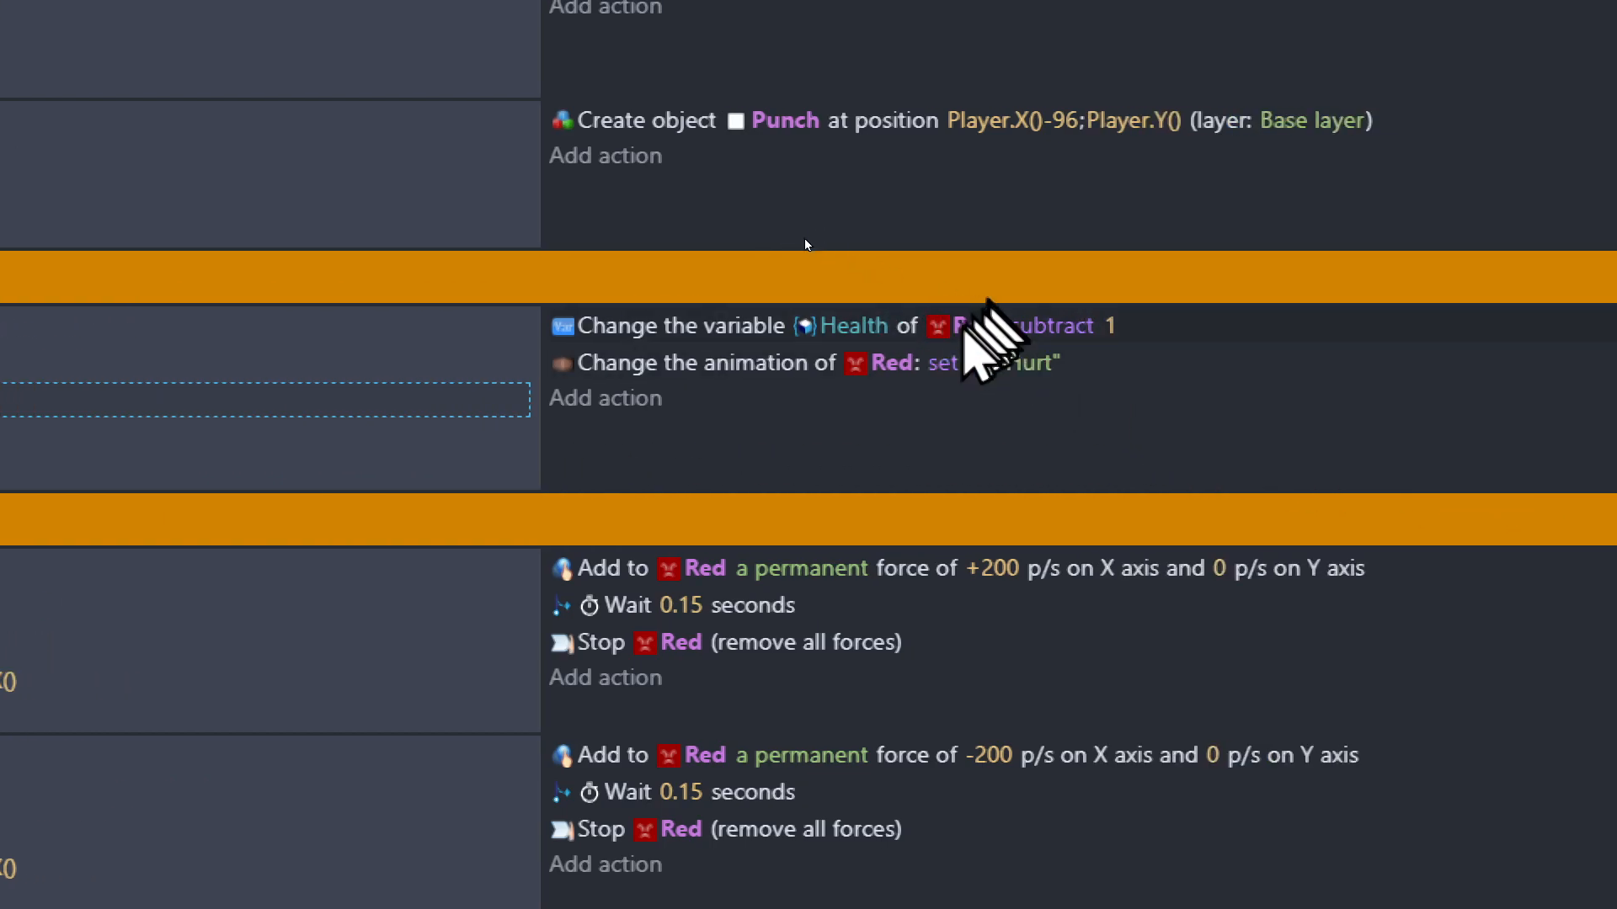
Replace Red with Enemies in the punch damage event's action that subtracts 1 from Health.
click(973, 329)
text(Ebe)
key(BackSpace)
key(BackSpace)
text(ne)
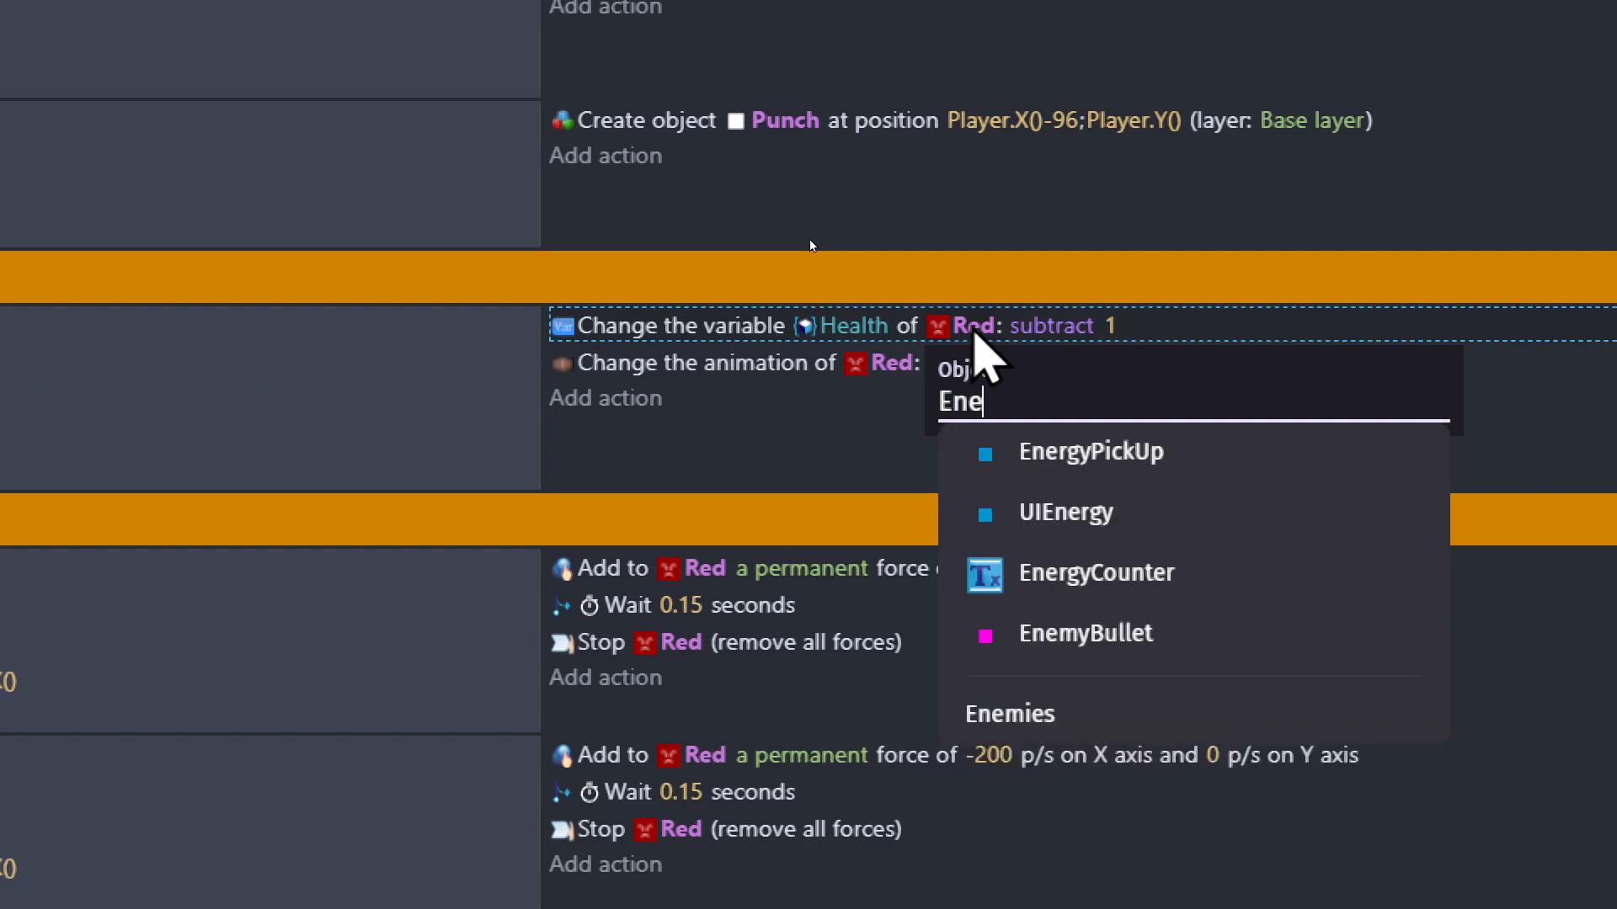
text(mi)
key(Return)
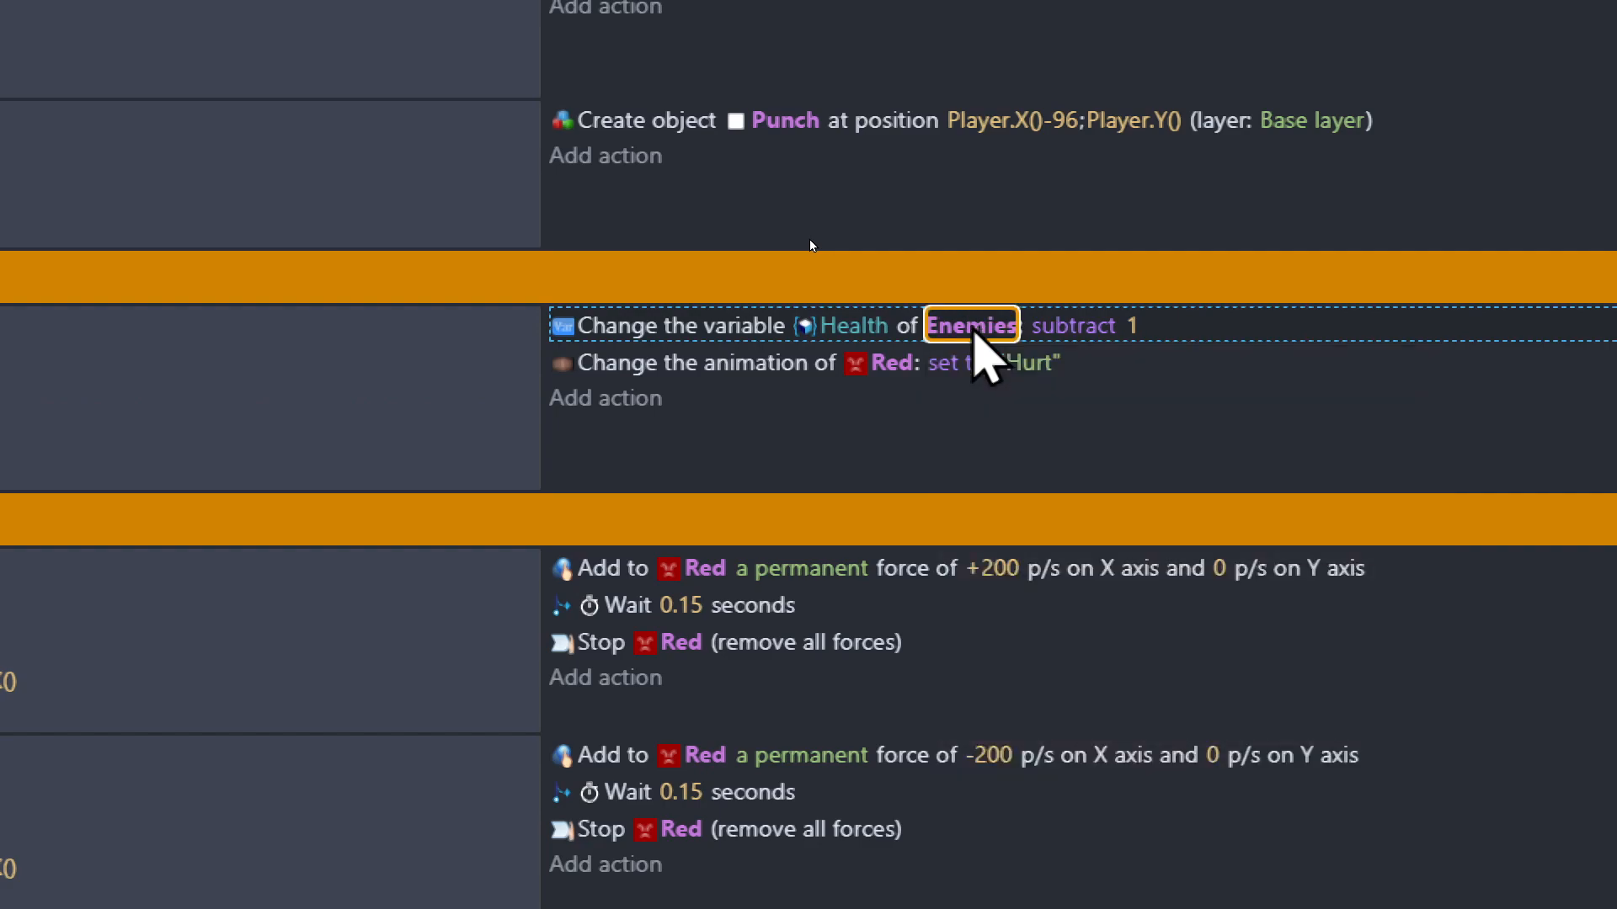
Replace Red with Enemies in the punch damage event's action that sets the animation to "Hurt".
click(889, 365)
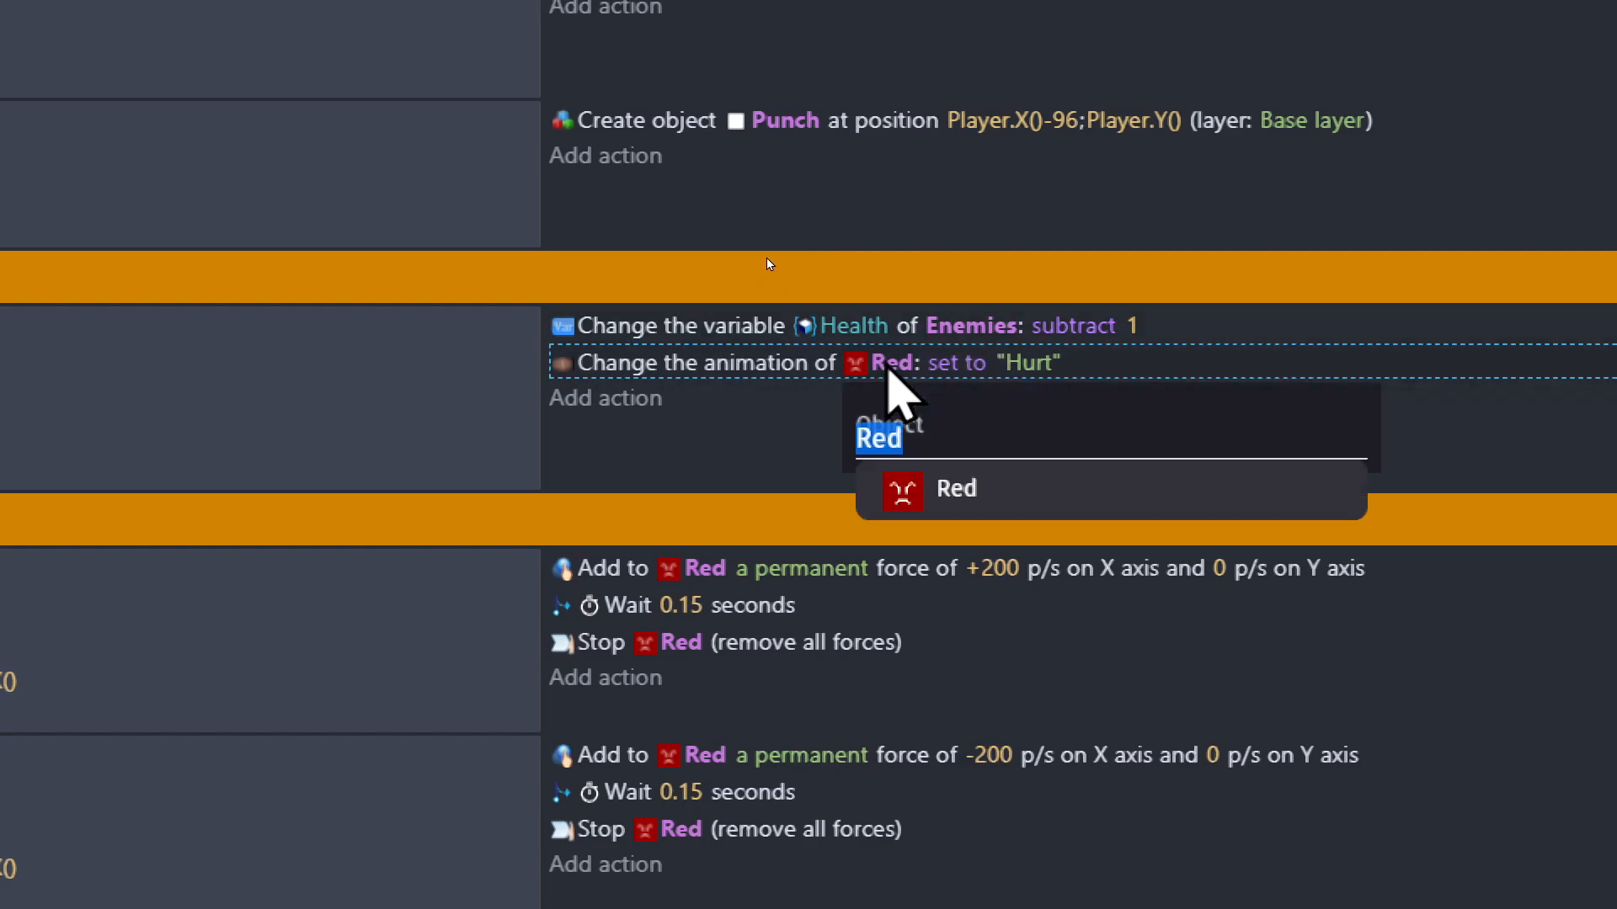
text(Enemies)
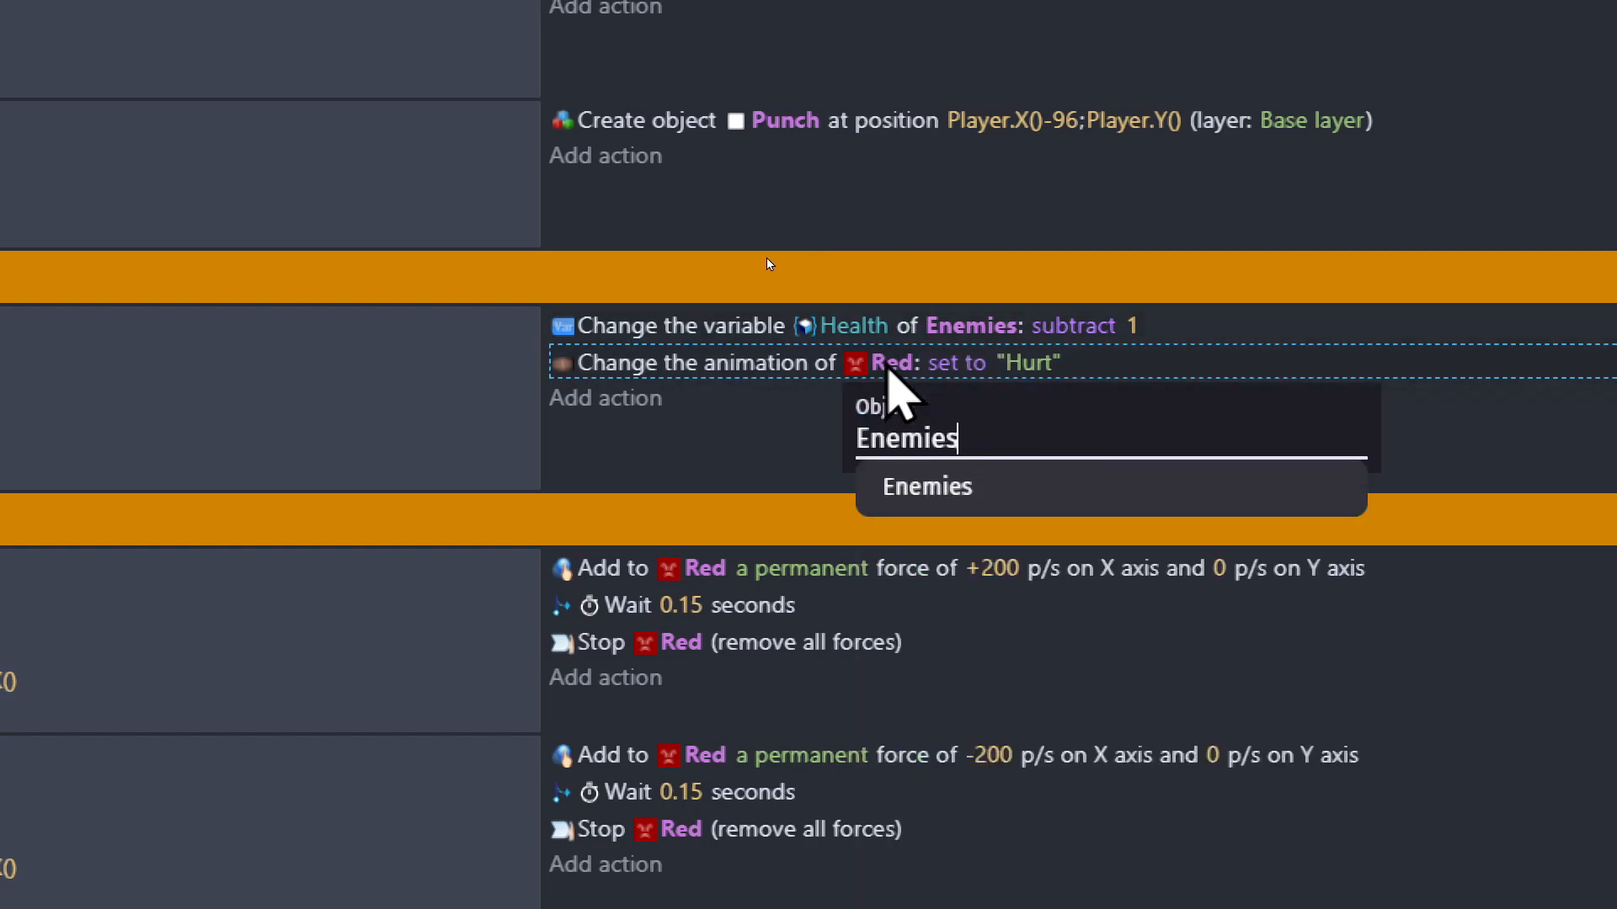
key(Return)
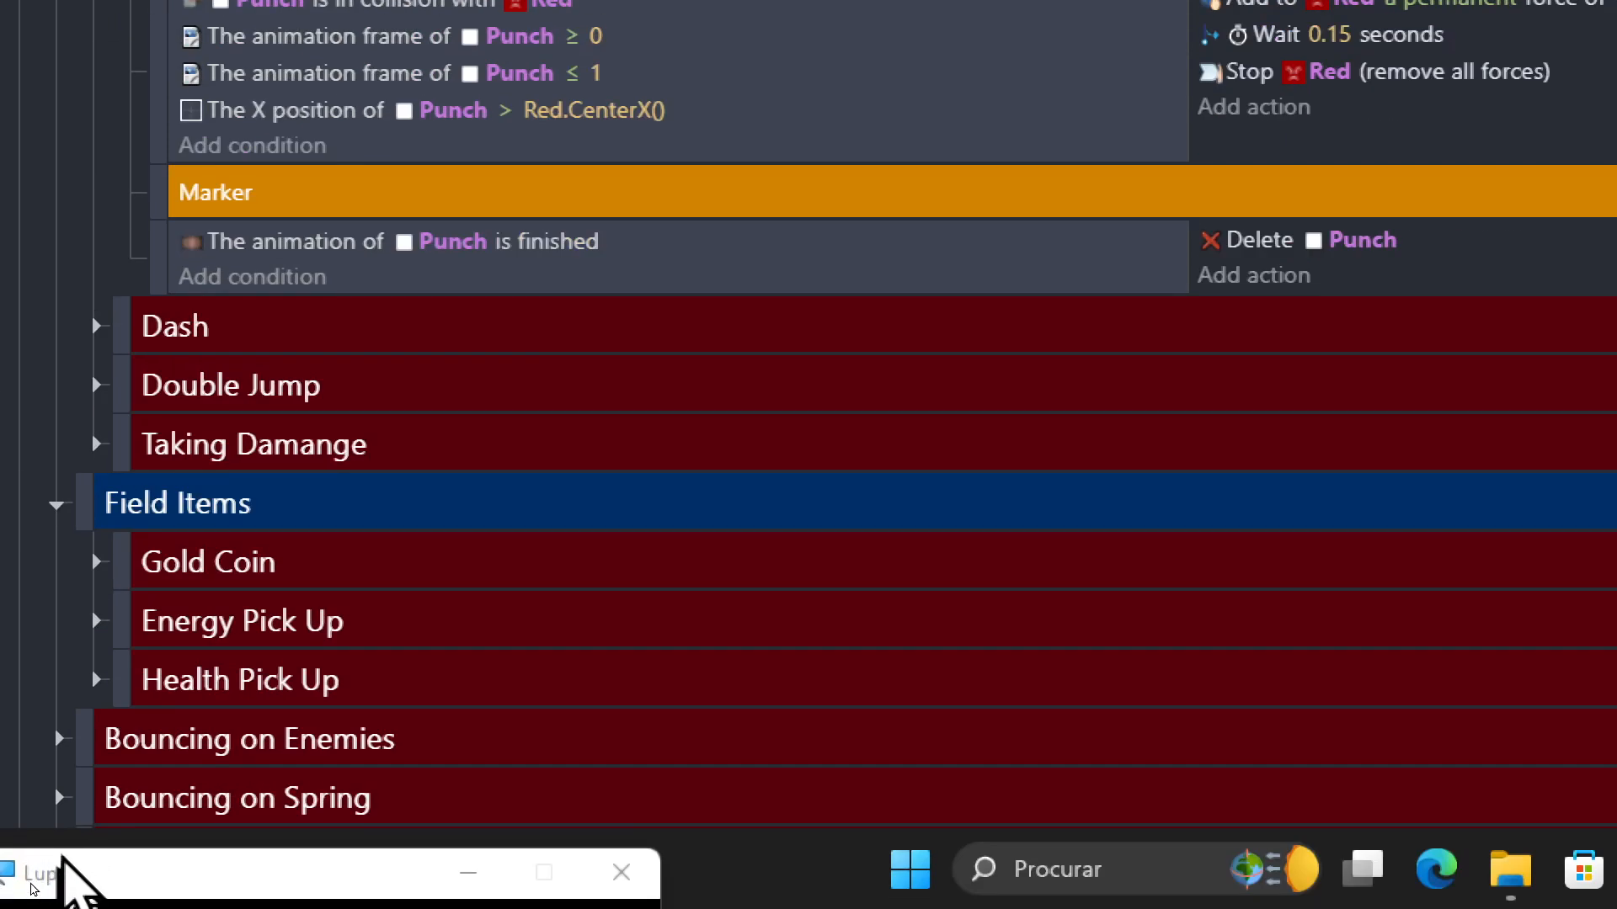
Reset the magnified view to 100% and collapse the Punching group inside the Player group.
drag(78, 871, 150, 737)
click(92, 805)
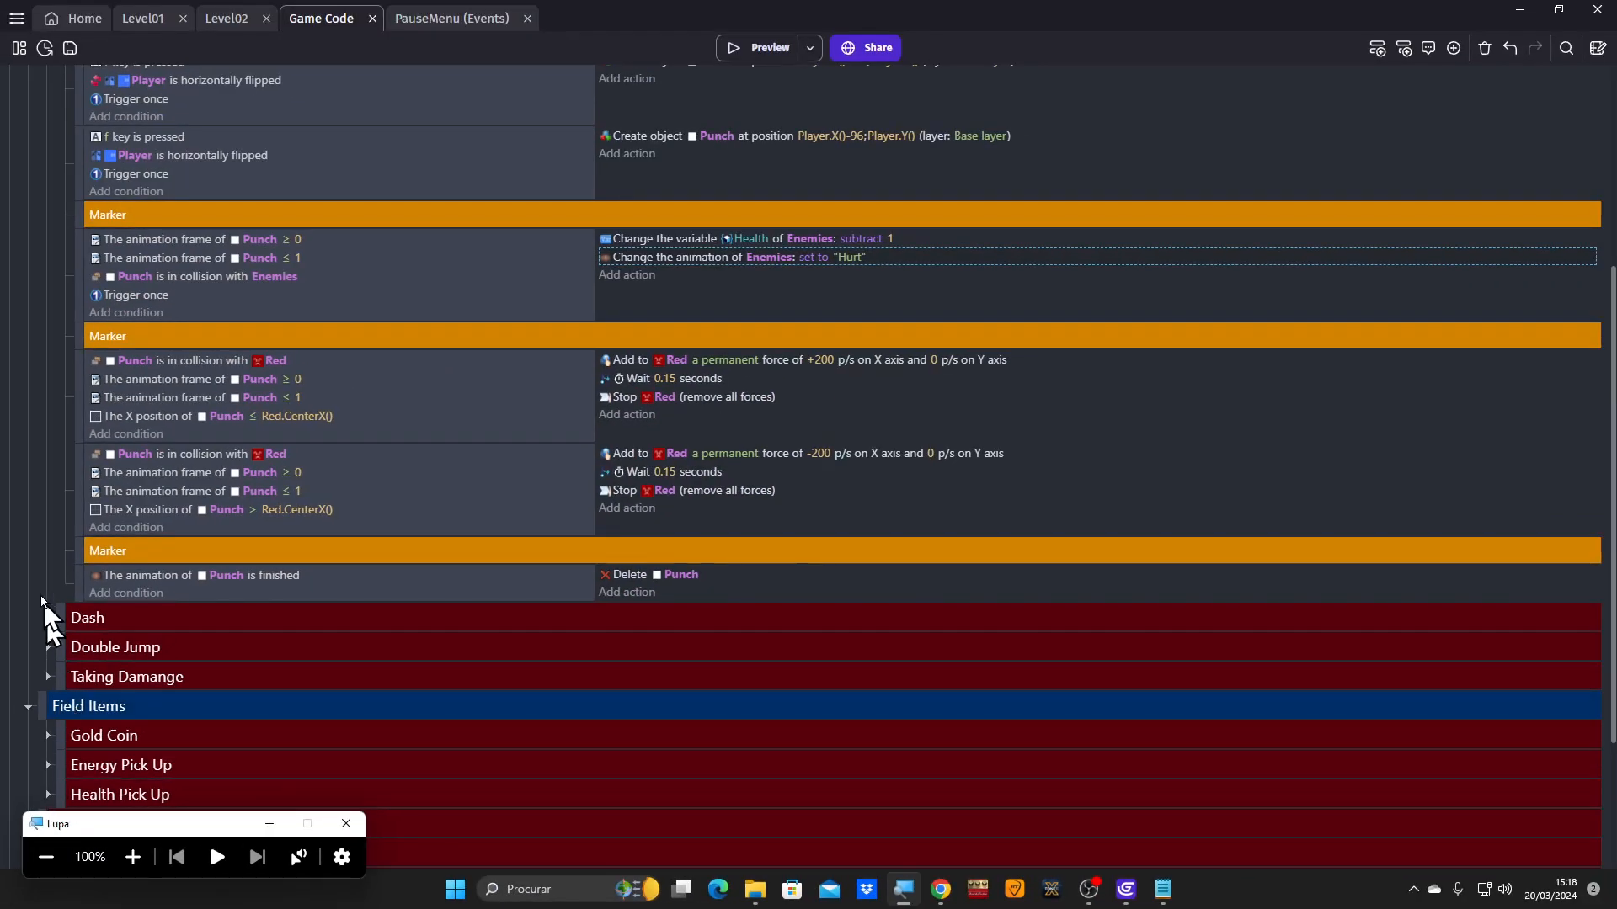
scroll(31, 542, up, 5)
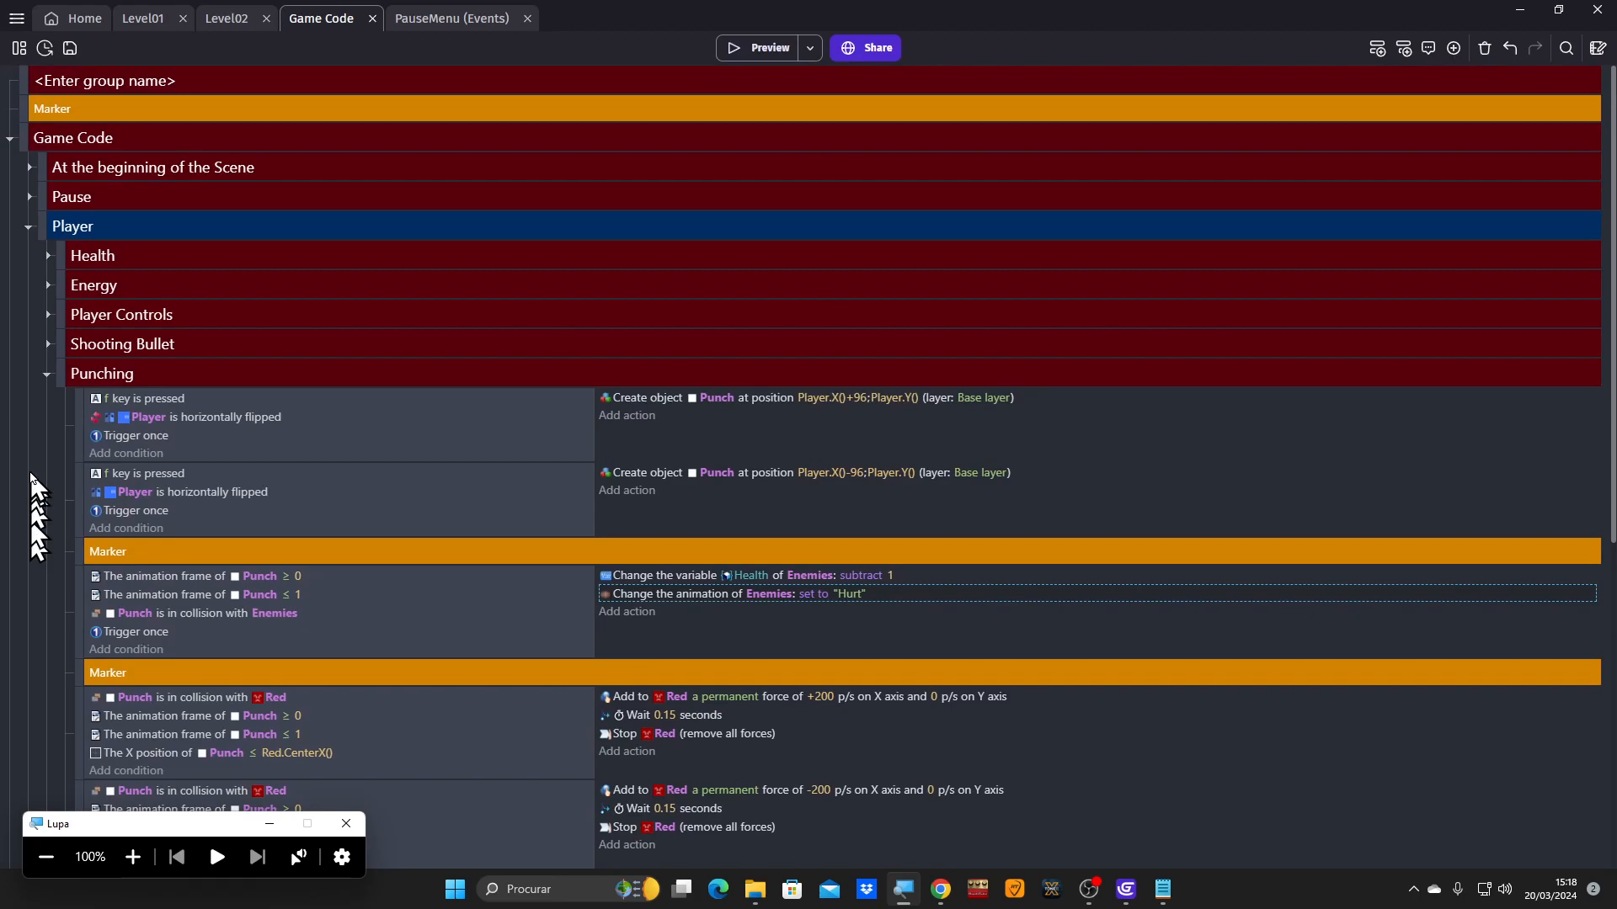
click(48, 377)
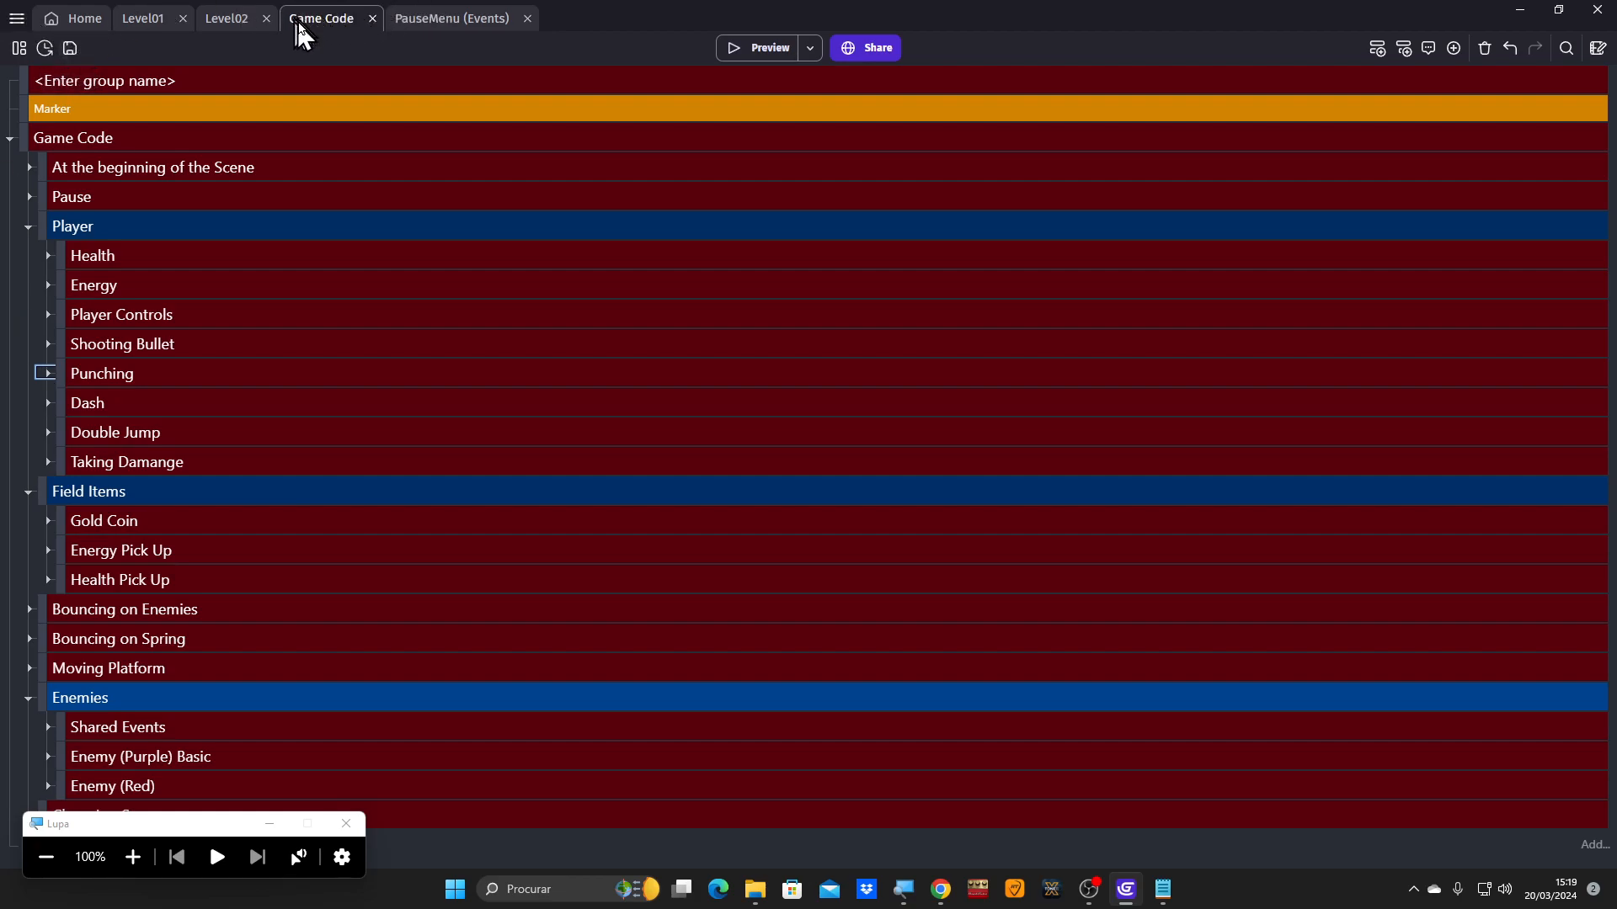
Open Level02 and playtest it by moving and jumping the player among the Purple enemies, closing the preview at the end.
click(226, 19)
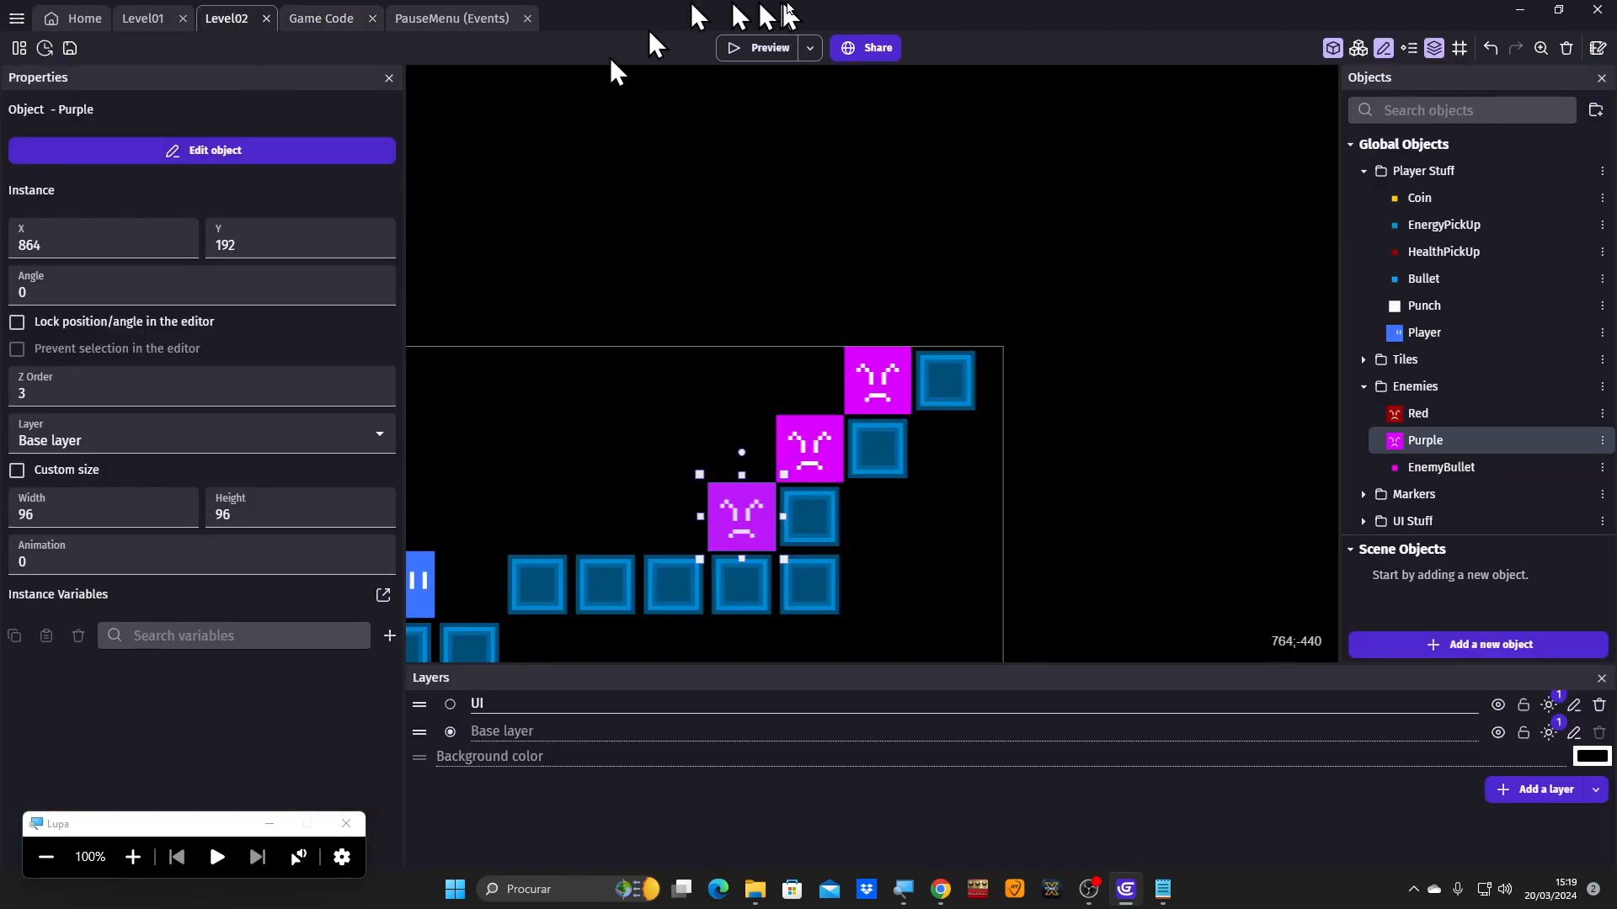
click(752, 48)
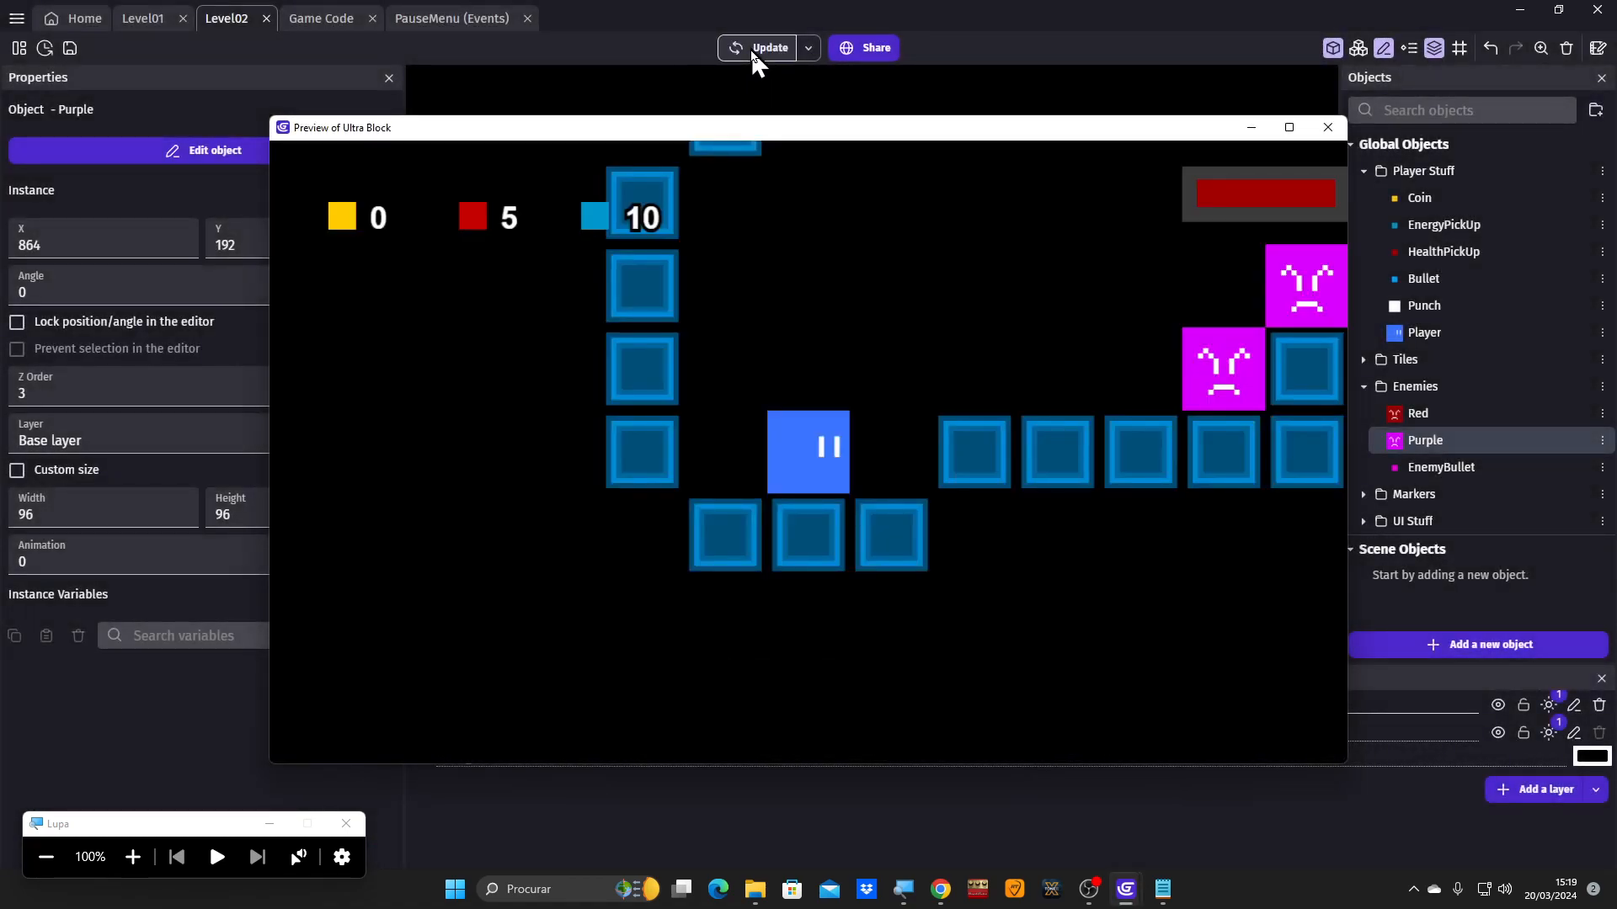
key(Right)
key(space)
key(Right)
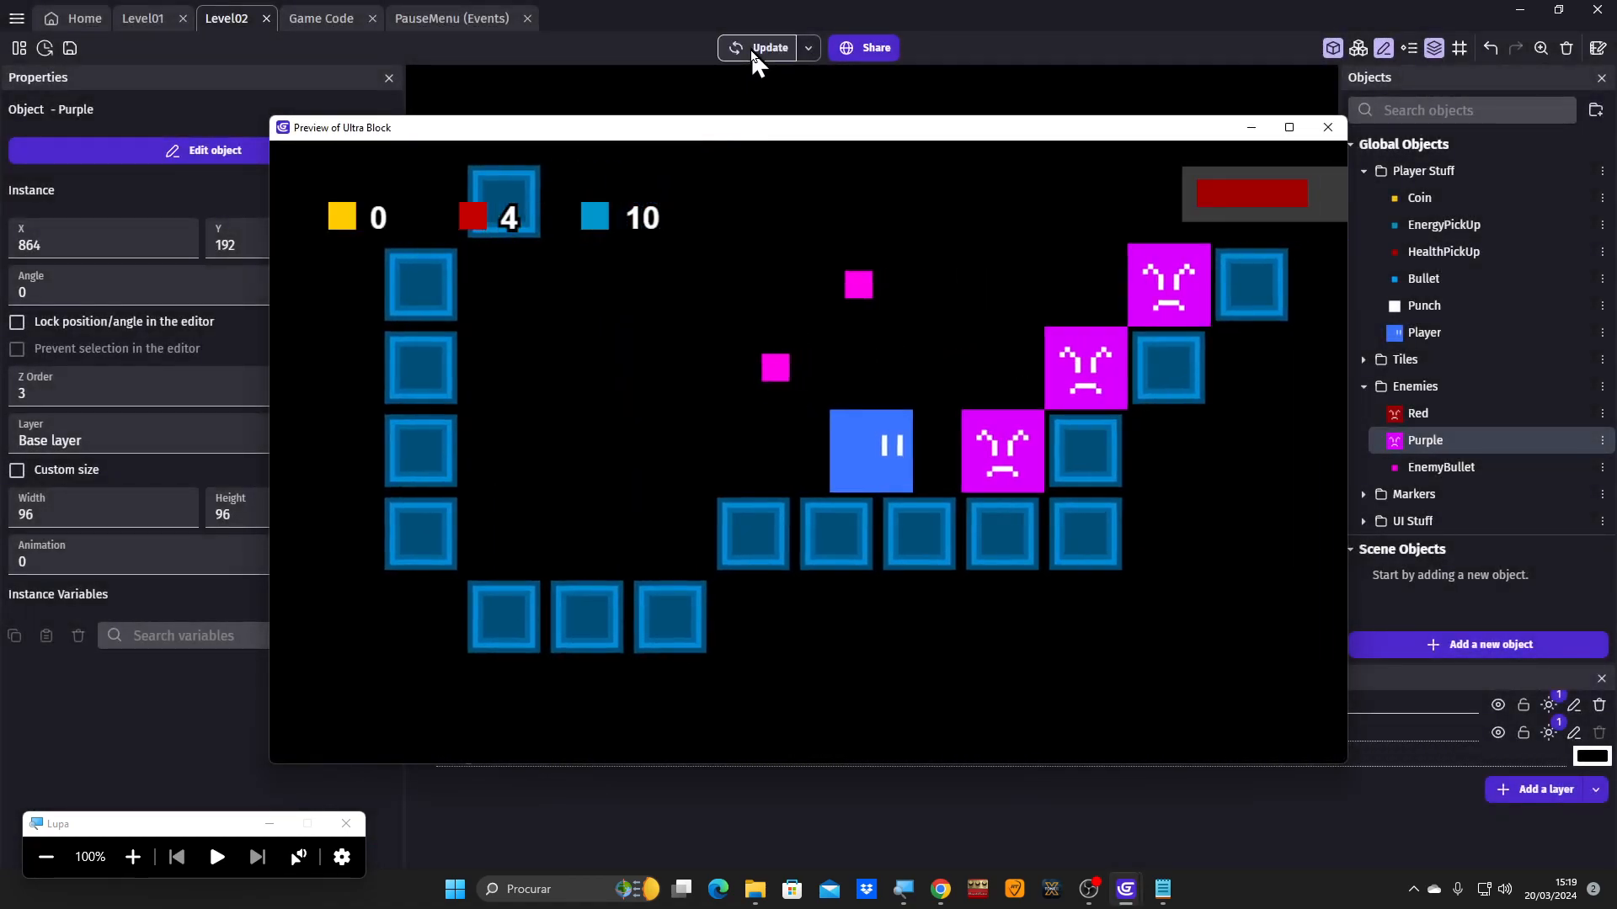
key(space)
key(Right)
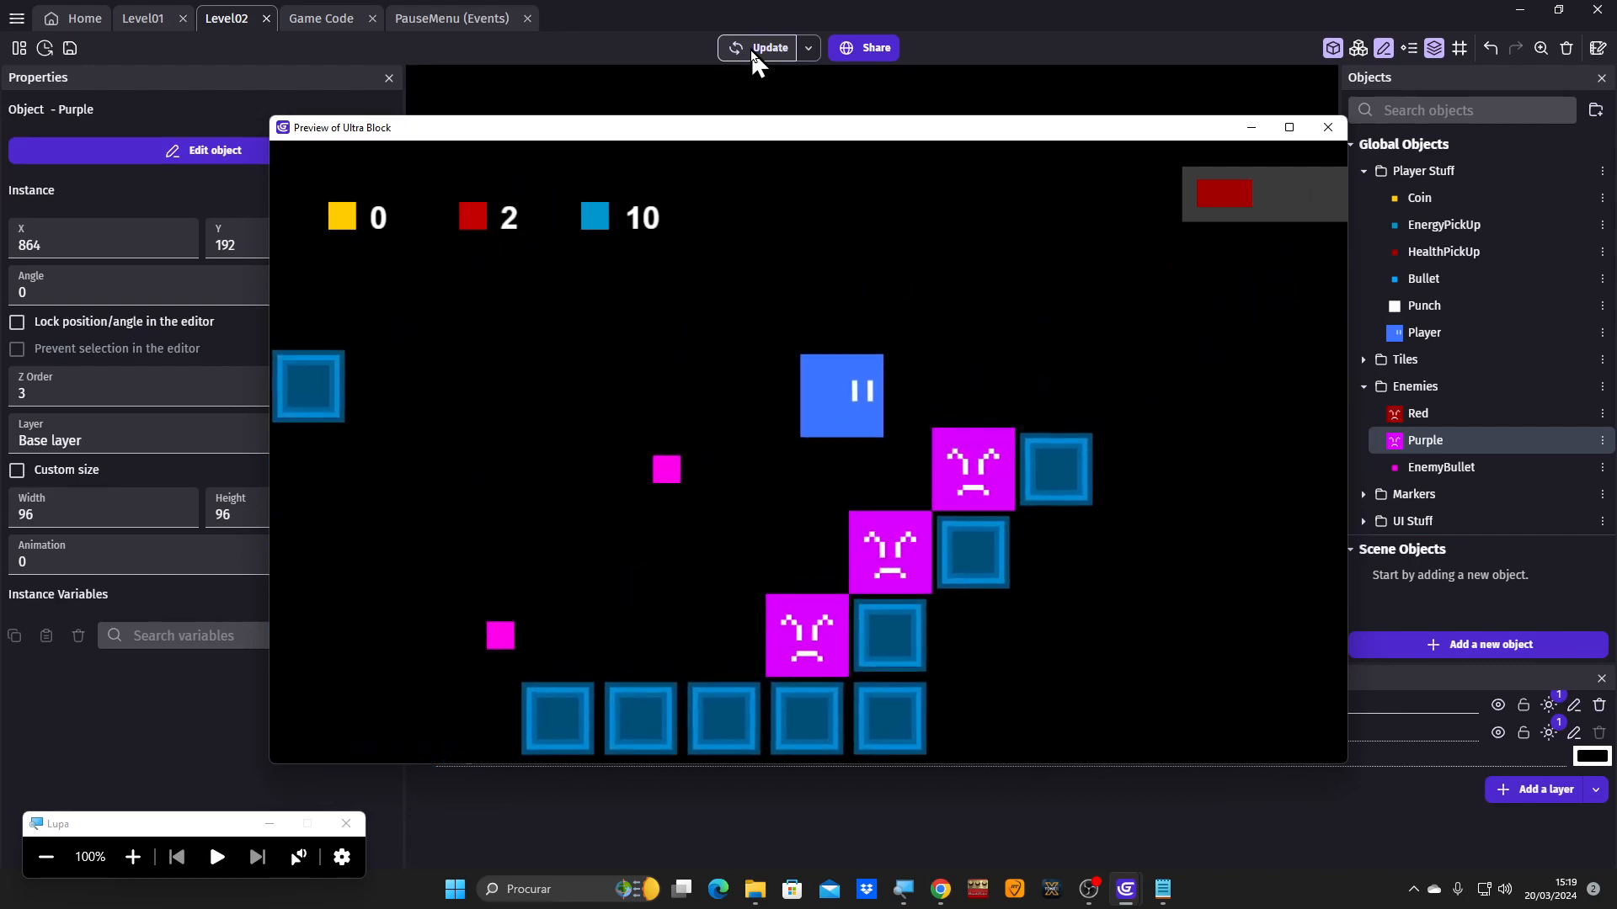
key(Left)
key(Right)
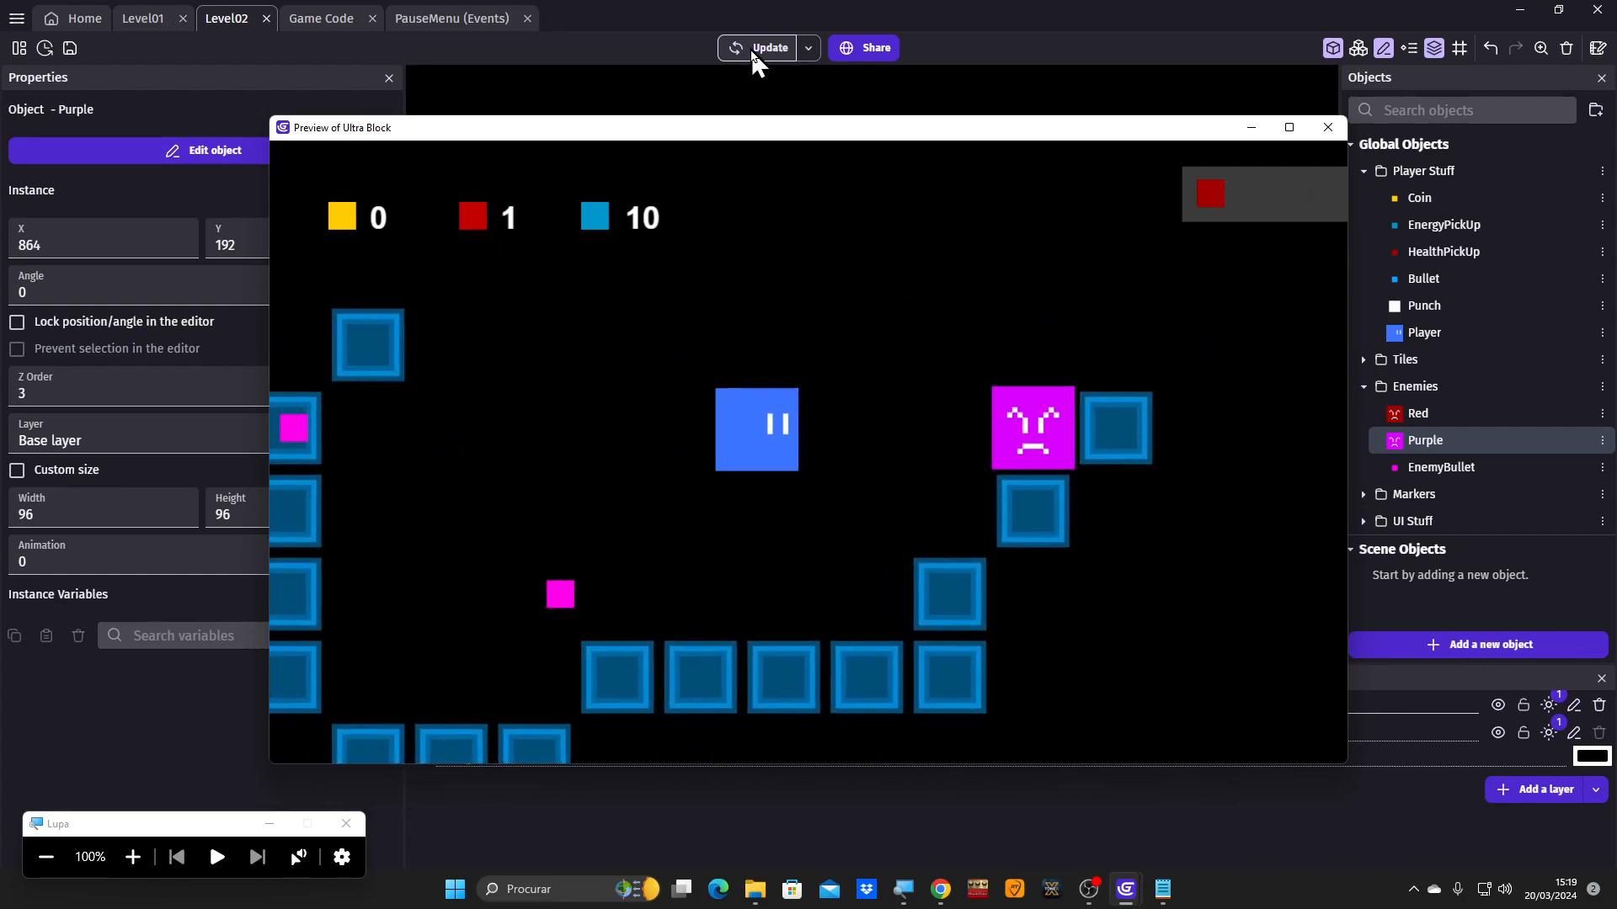
key(Right)
key(Right)
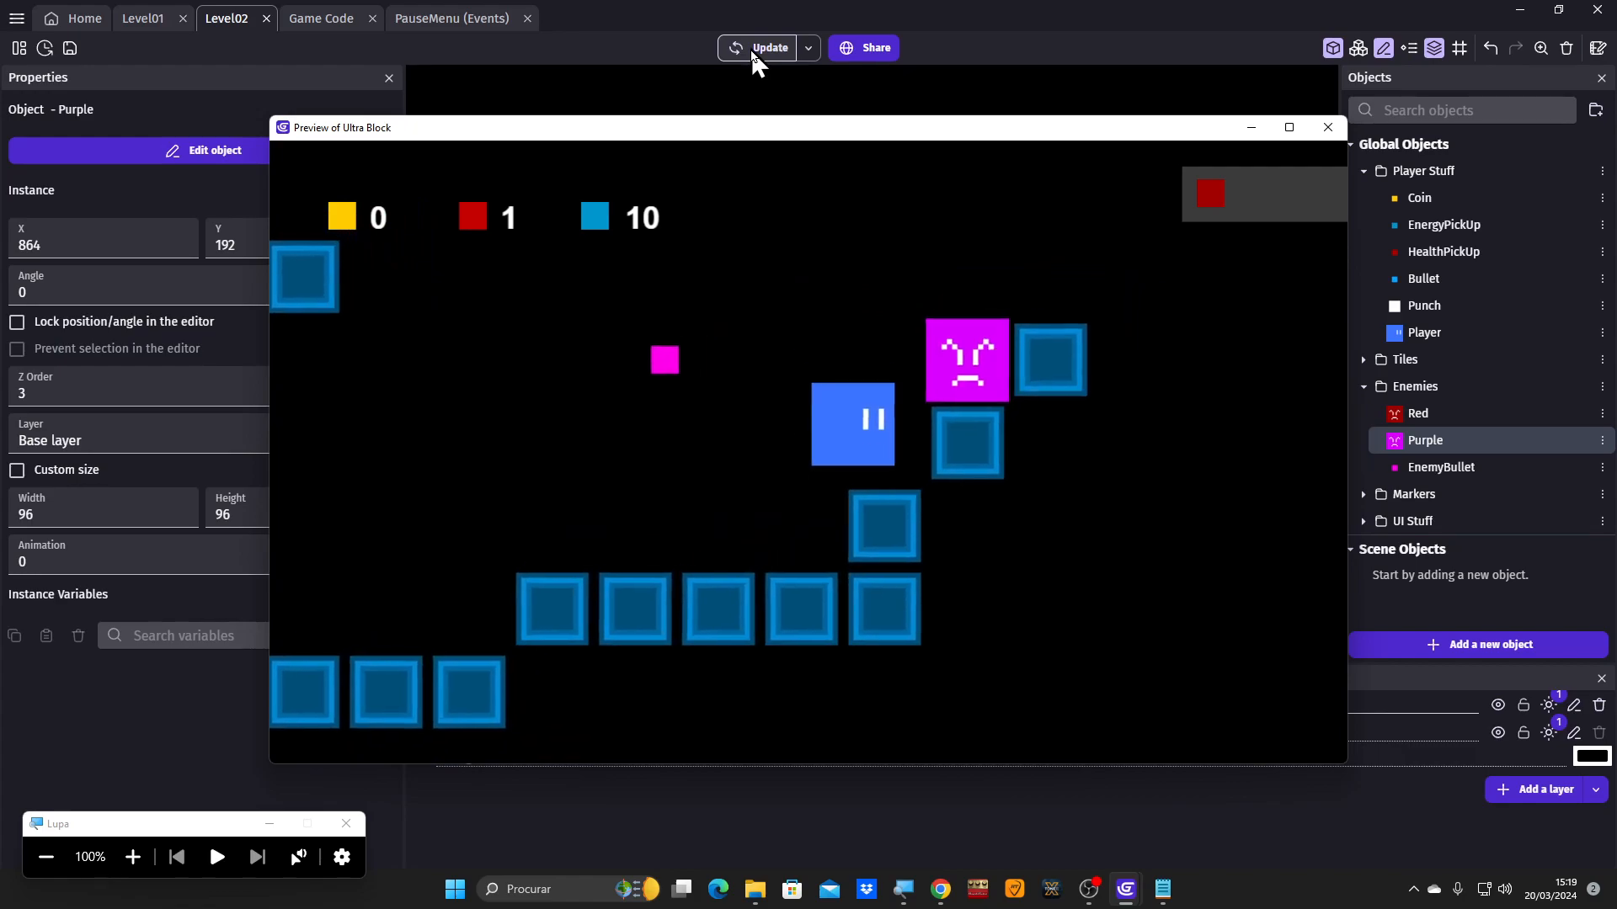
key(space)
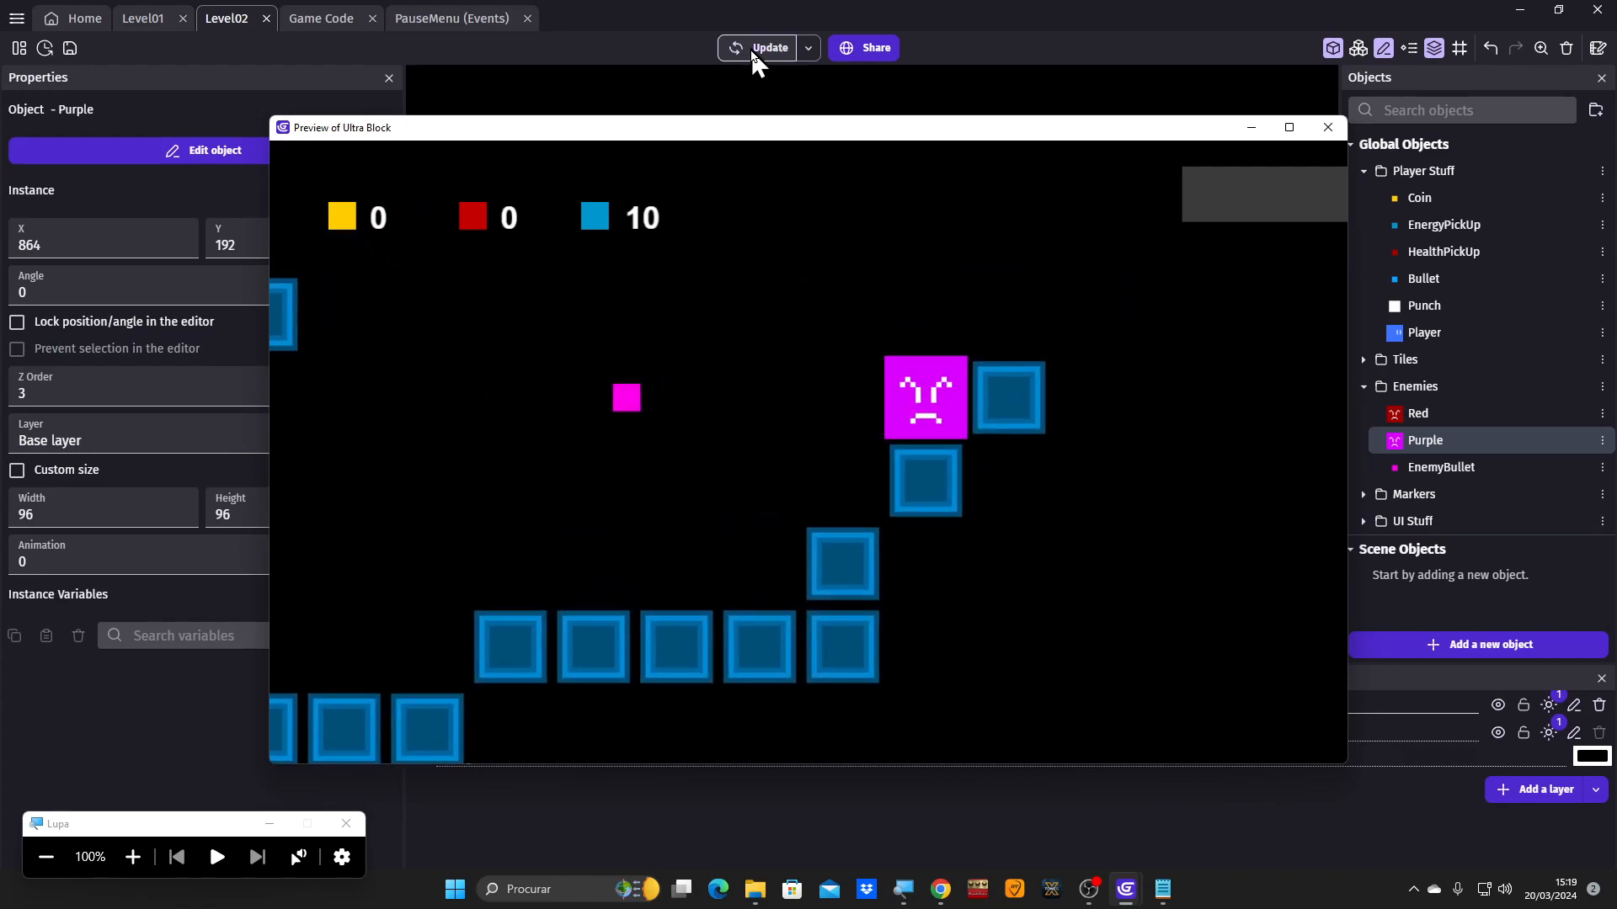
click(1341, 129)
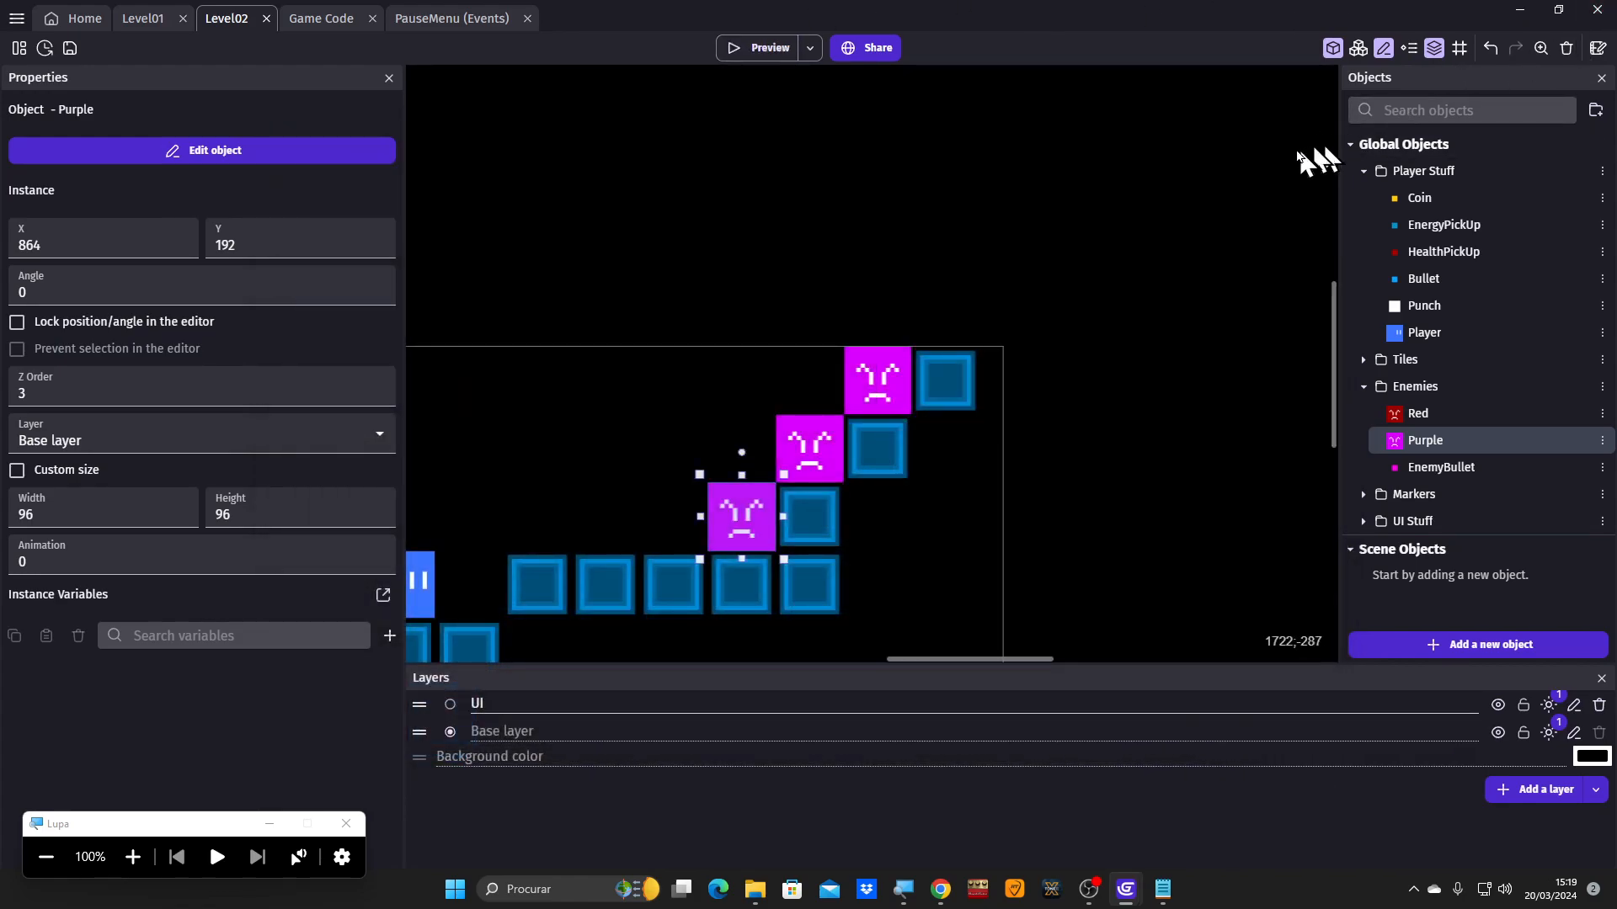
Preview Level02 again, jump up the steps to attack the topmost Purple enemy, and close the preview.
click(772, 48)
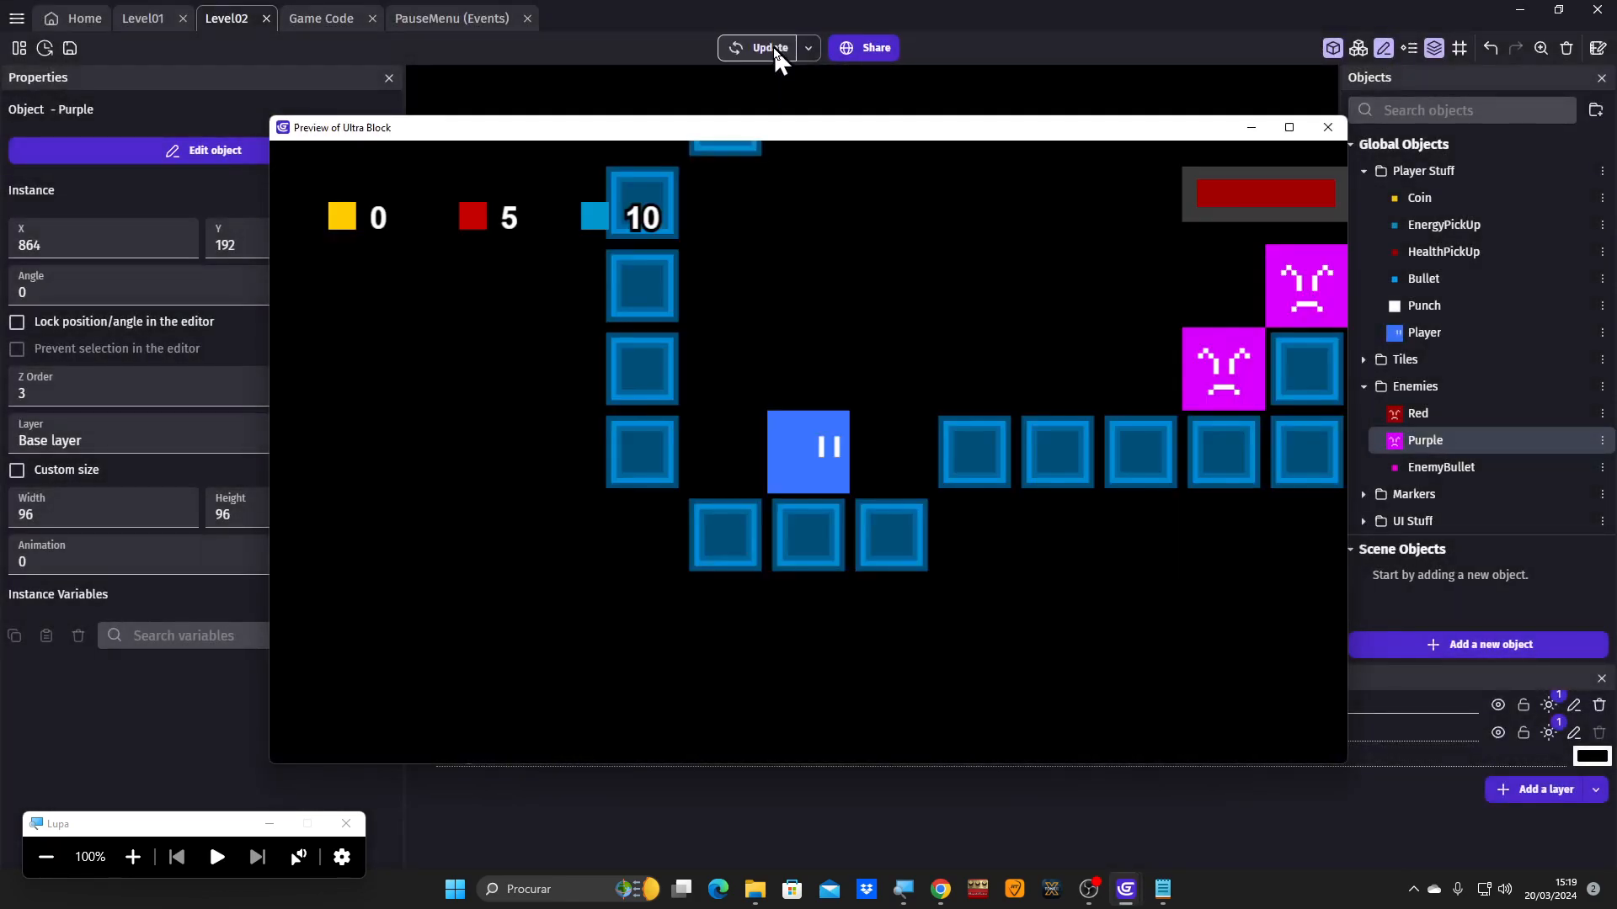
key(Right)
key(space)
key(space)
key(Right)
key(Right)
key(space)
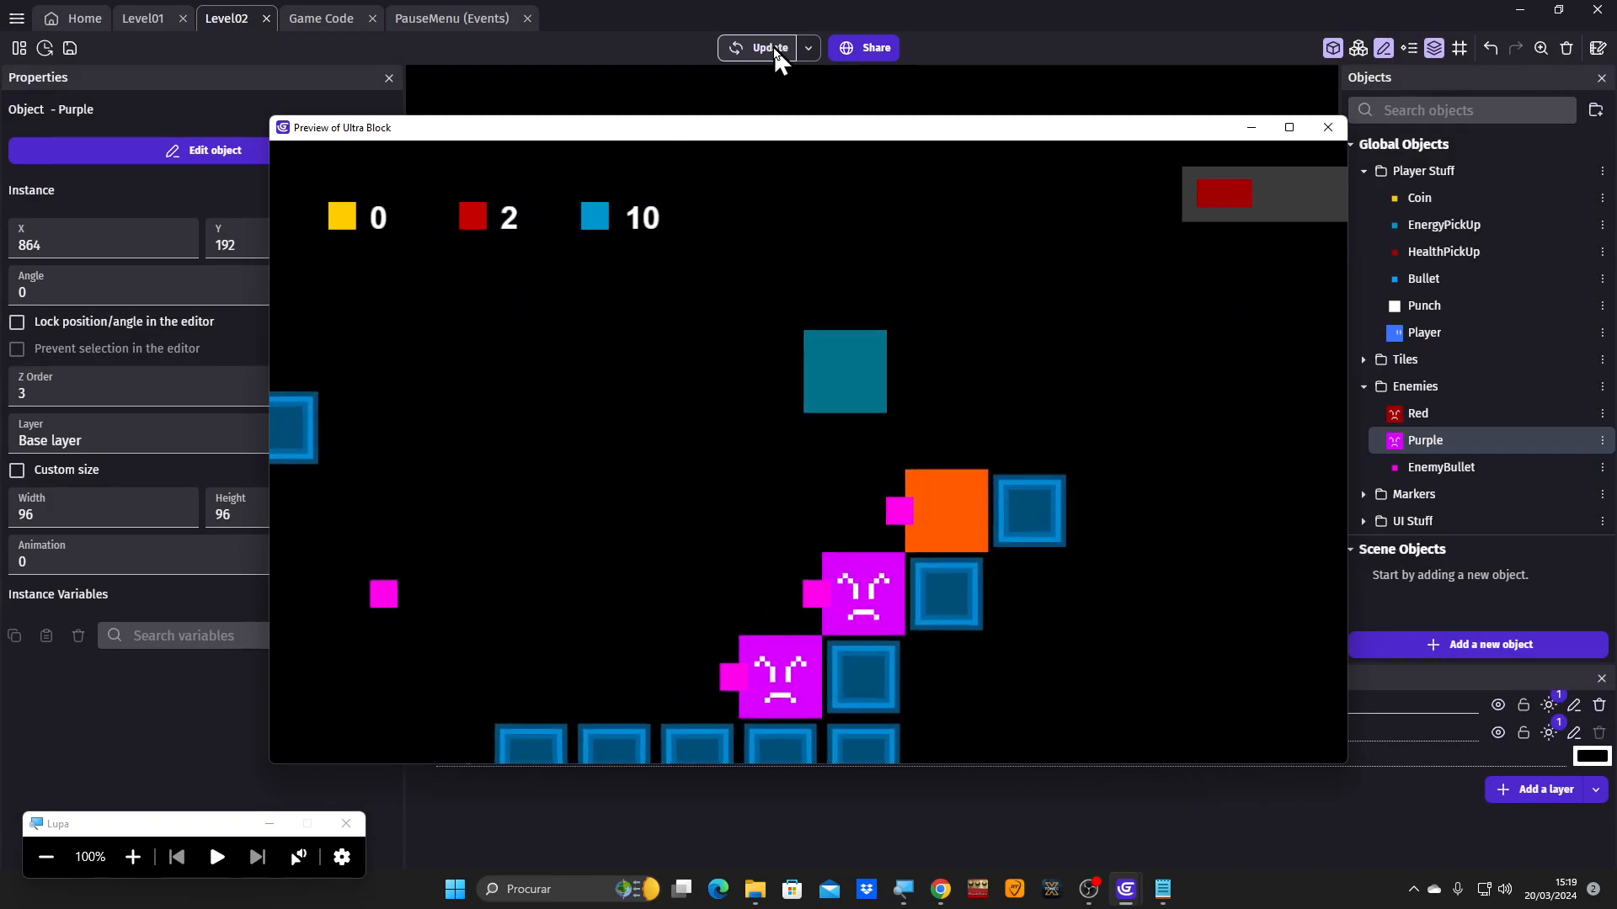
key(Left)
key(space)
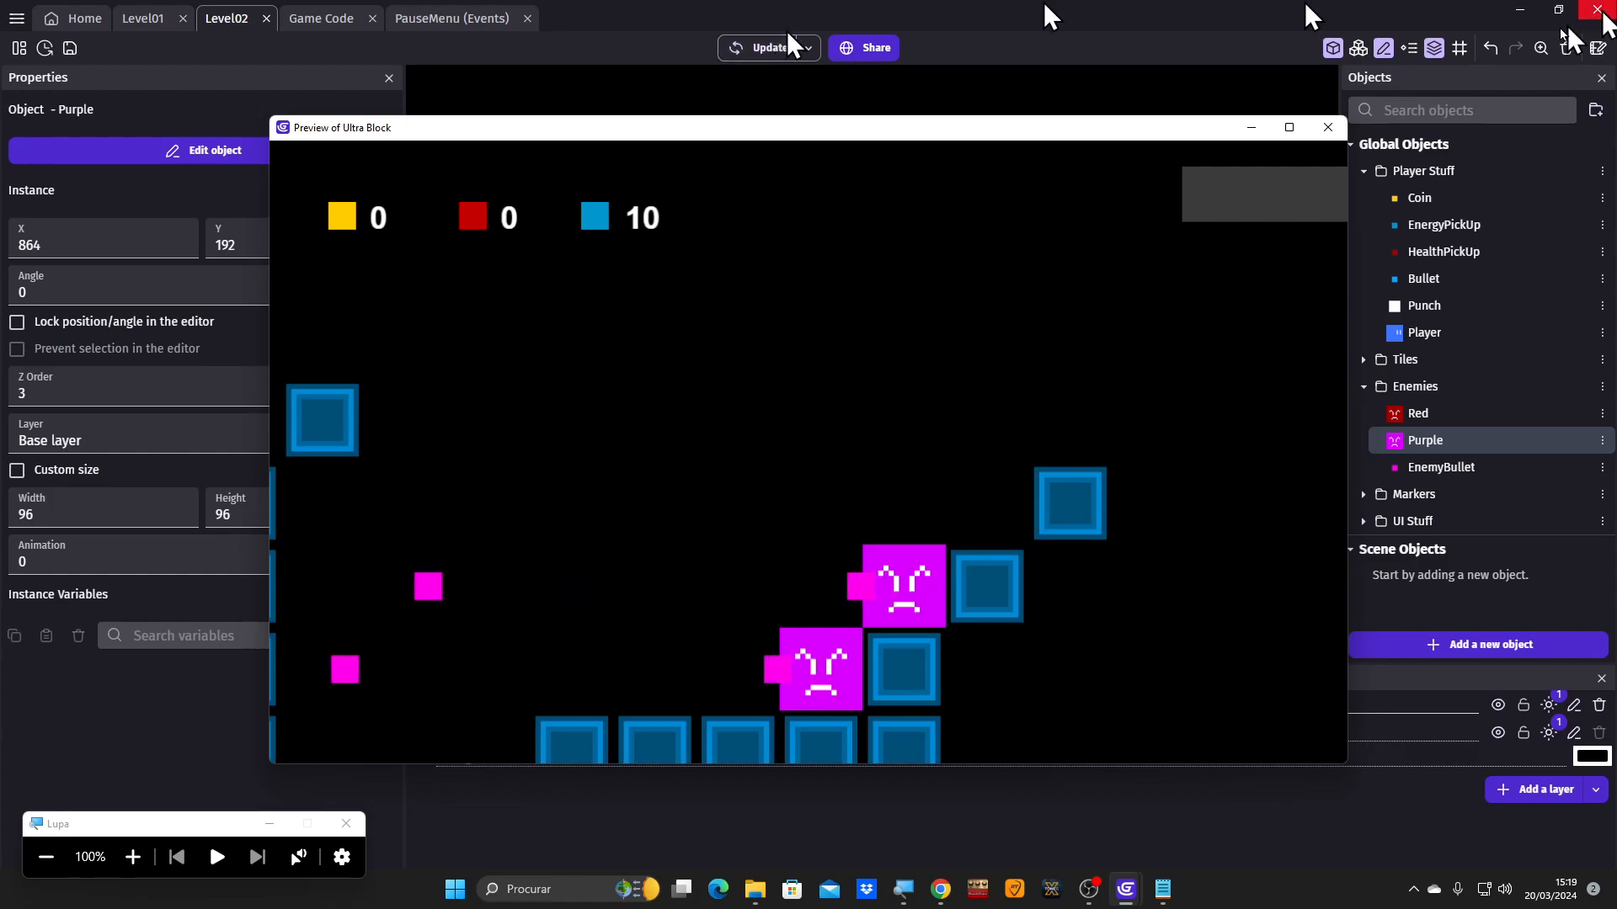
click(1328, 128)
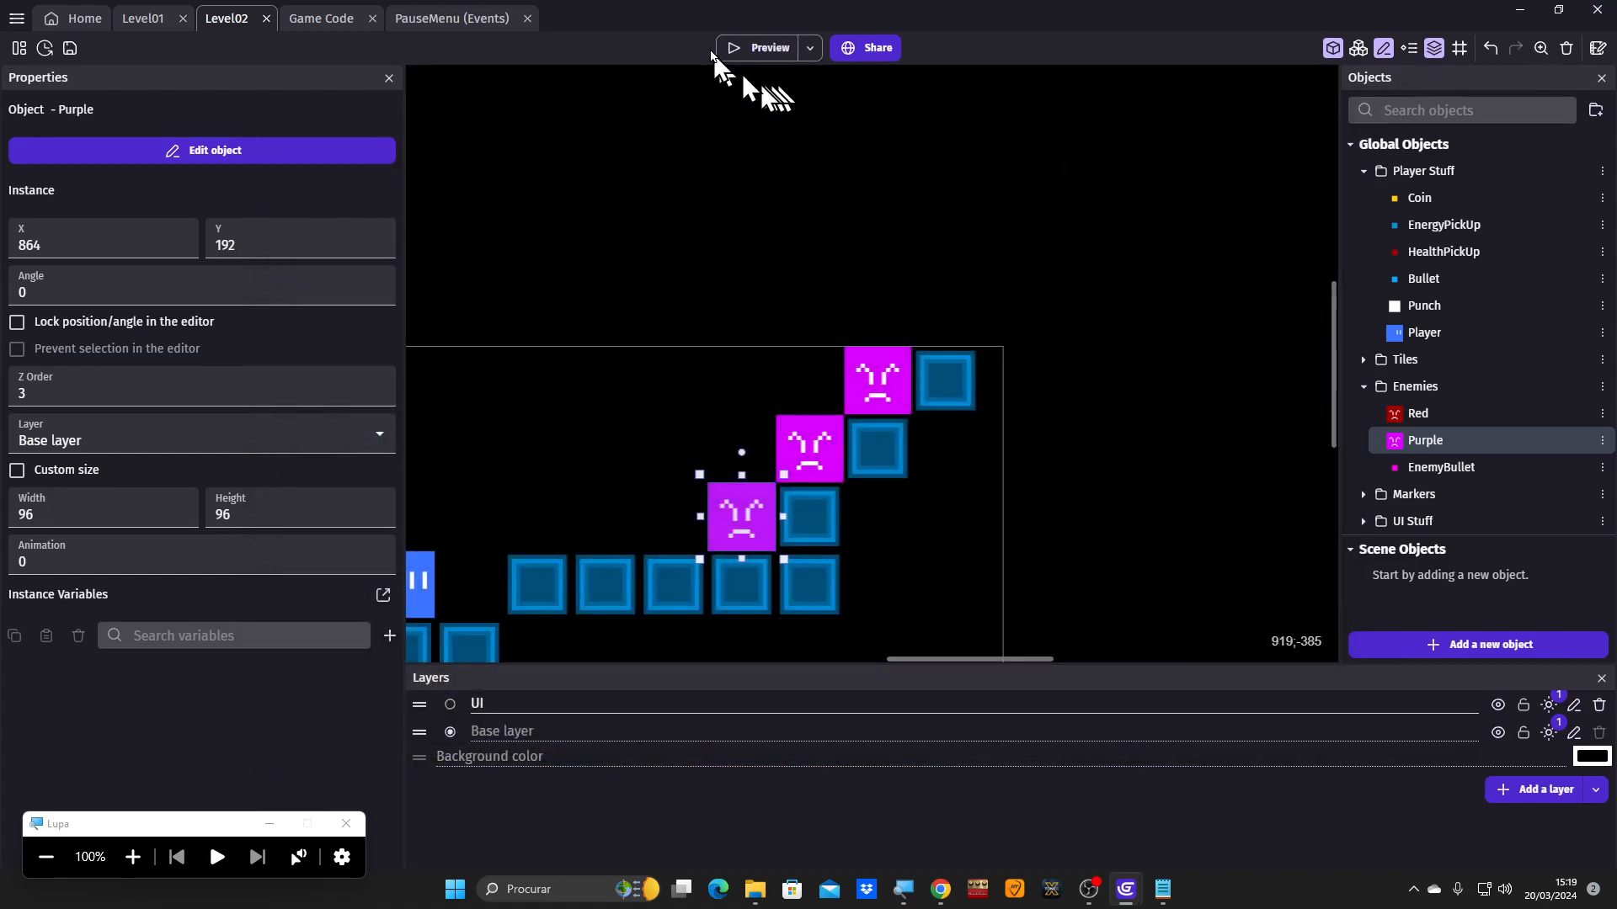
Run one more Level02 preview, jumping over the Purple enemies and back past them, and close it.
click(735, 47)
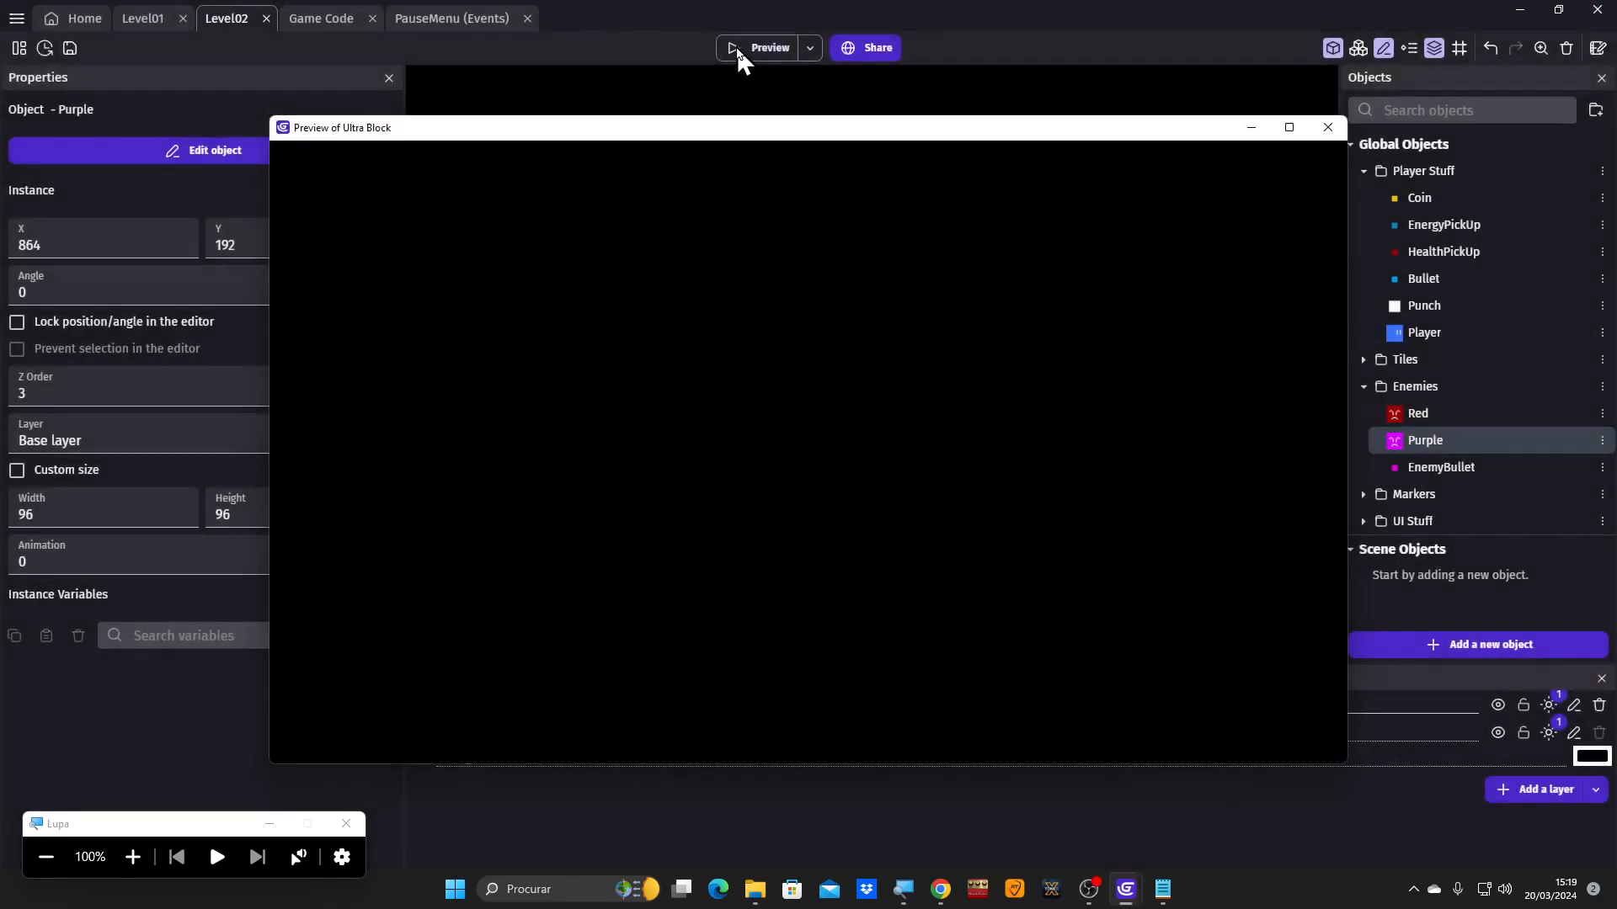
key(Right)
key(space)
key(space)
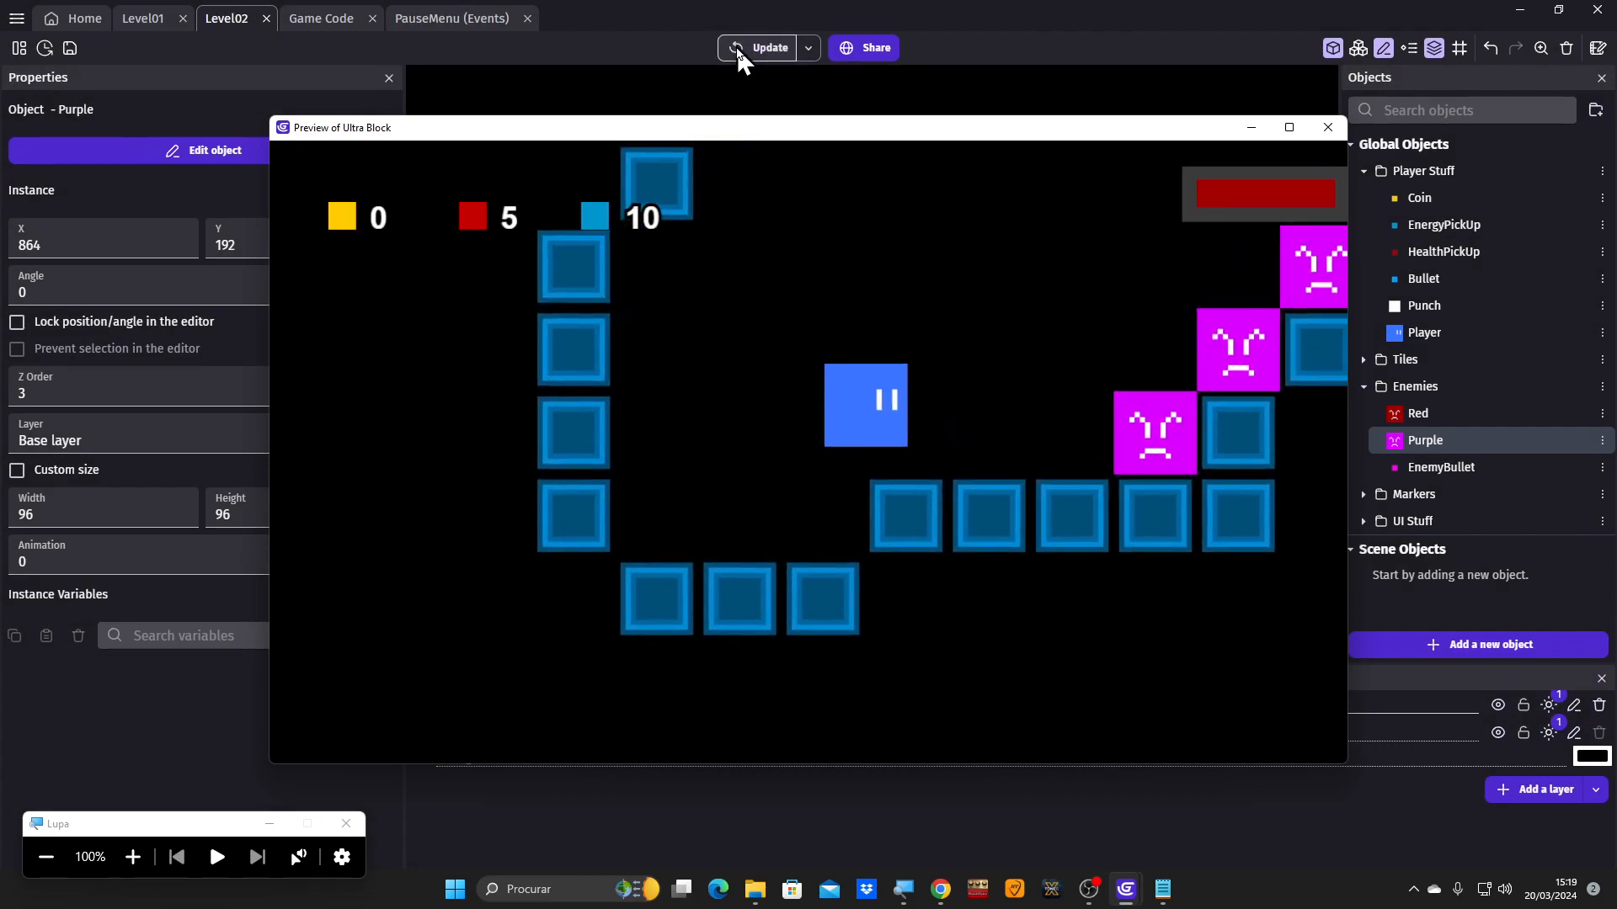
key(Right)
key(space)
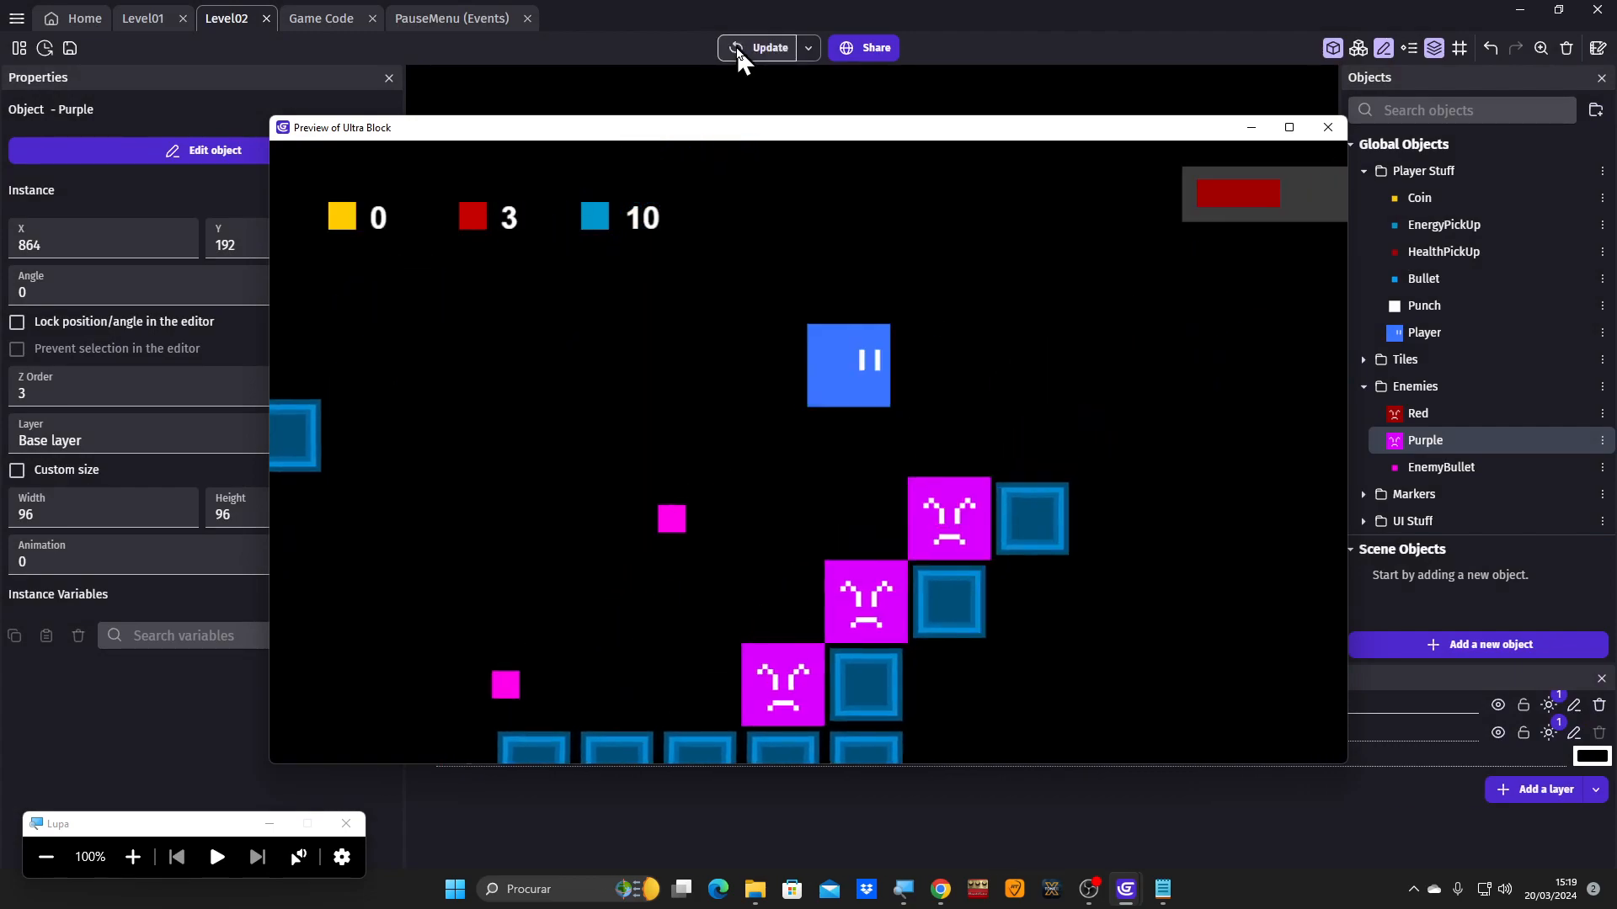
key(Left)
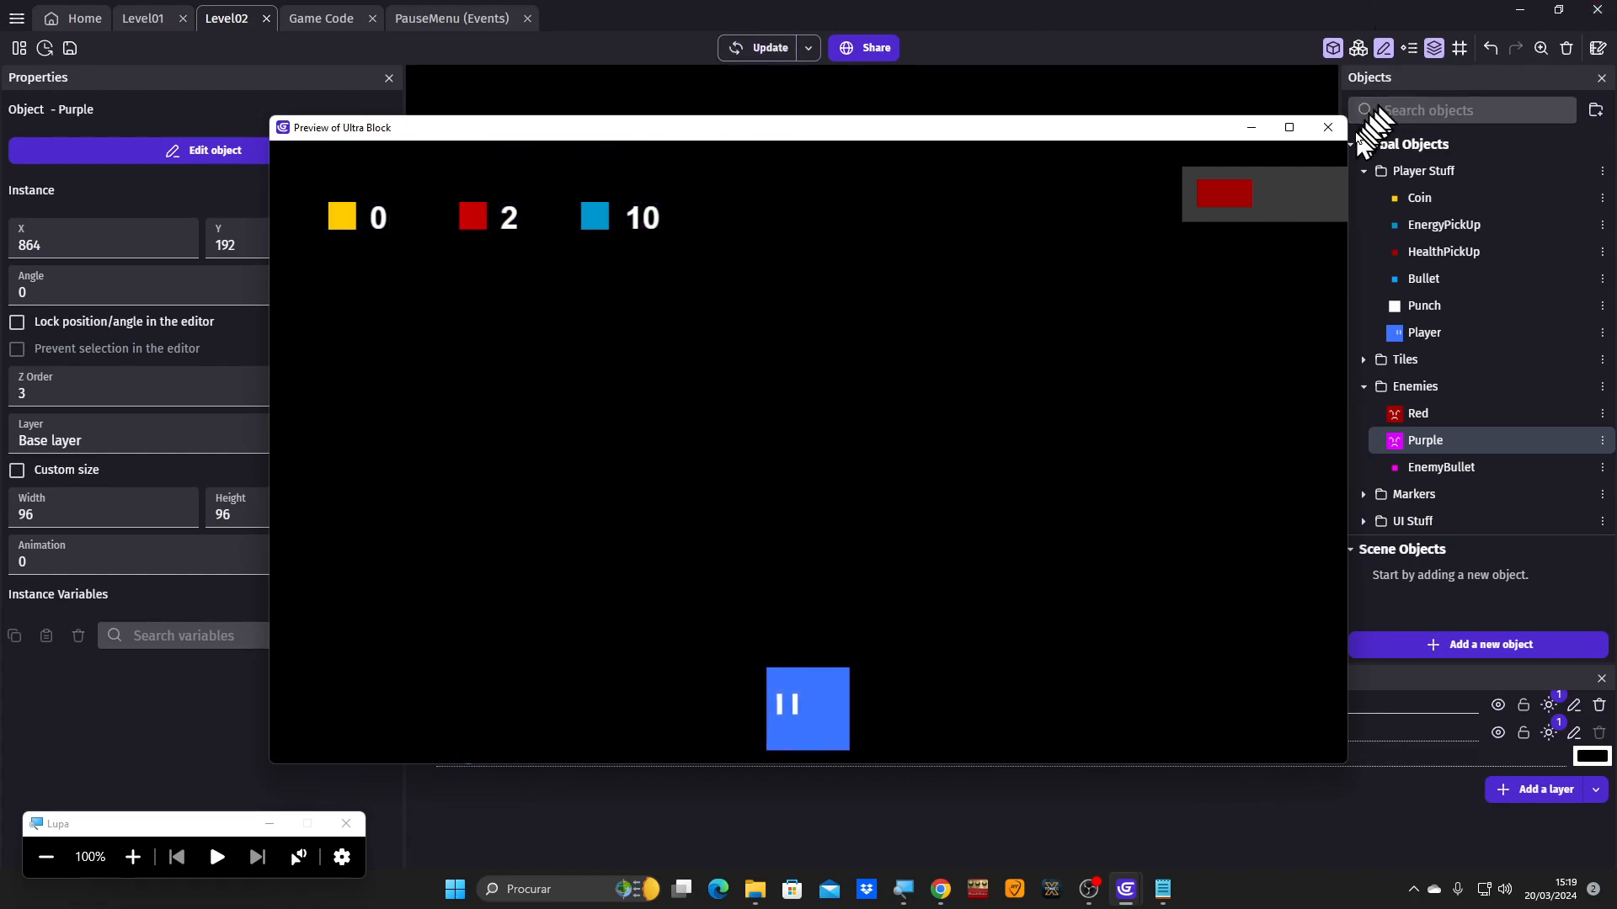
click(1329, 128)
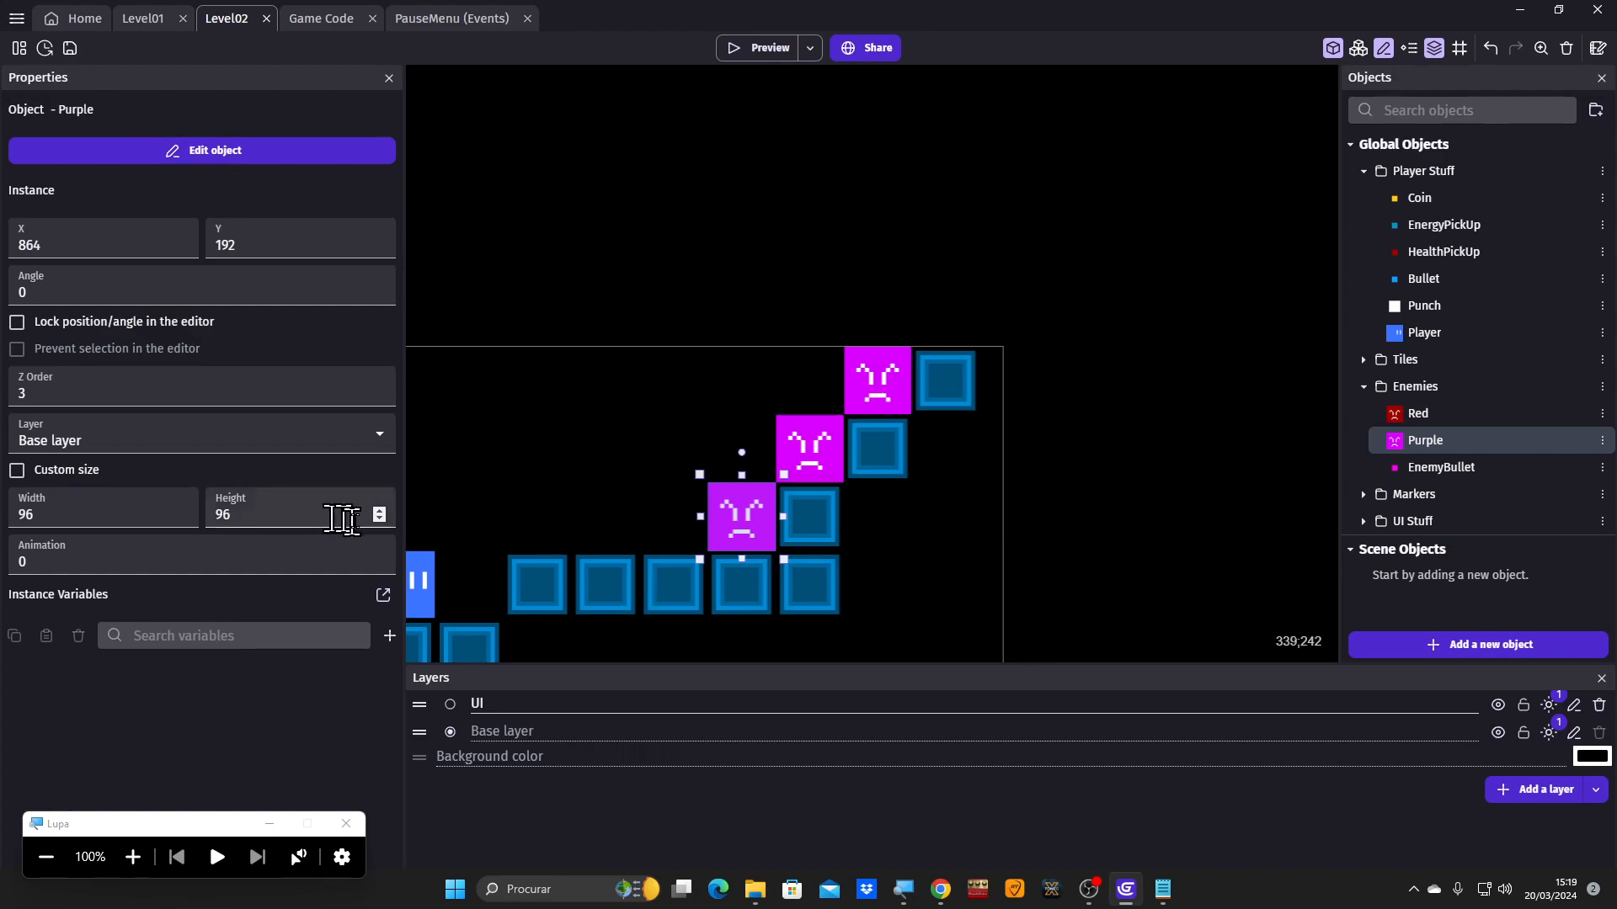
Move the Player to X 1056, Y -192 above the topmost Purple enemy and test that start position in two previews.
drag(431, 590, 914, 264)
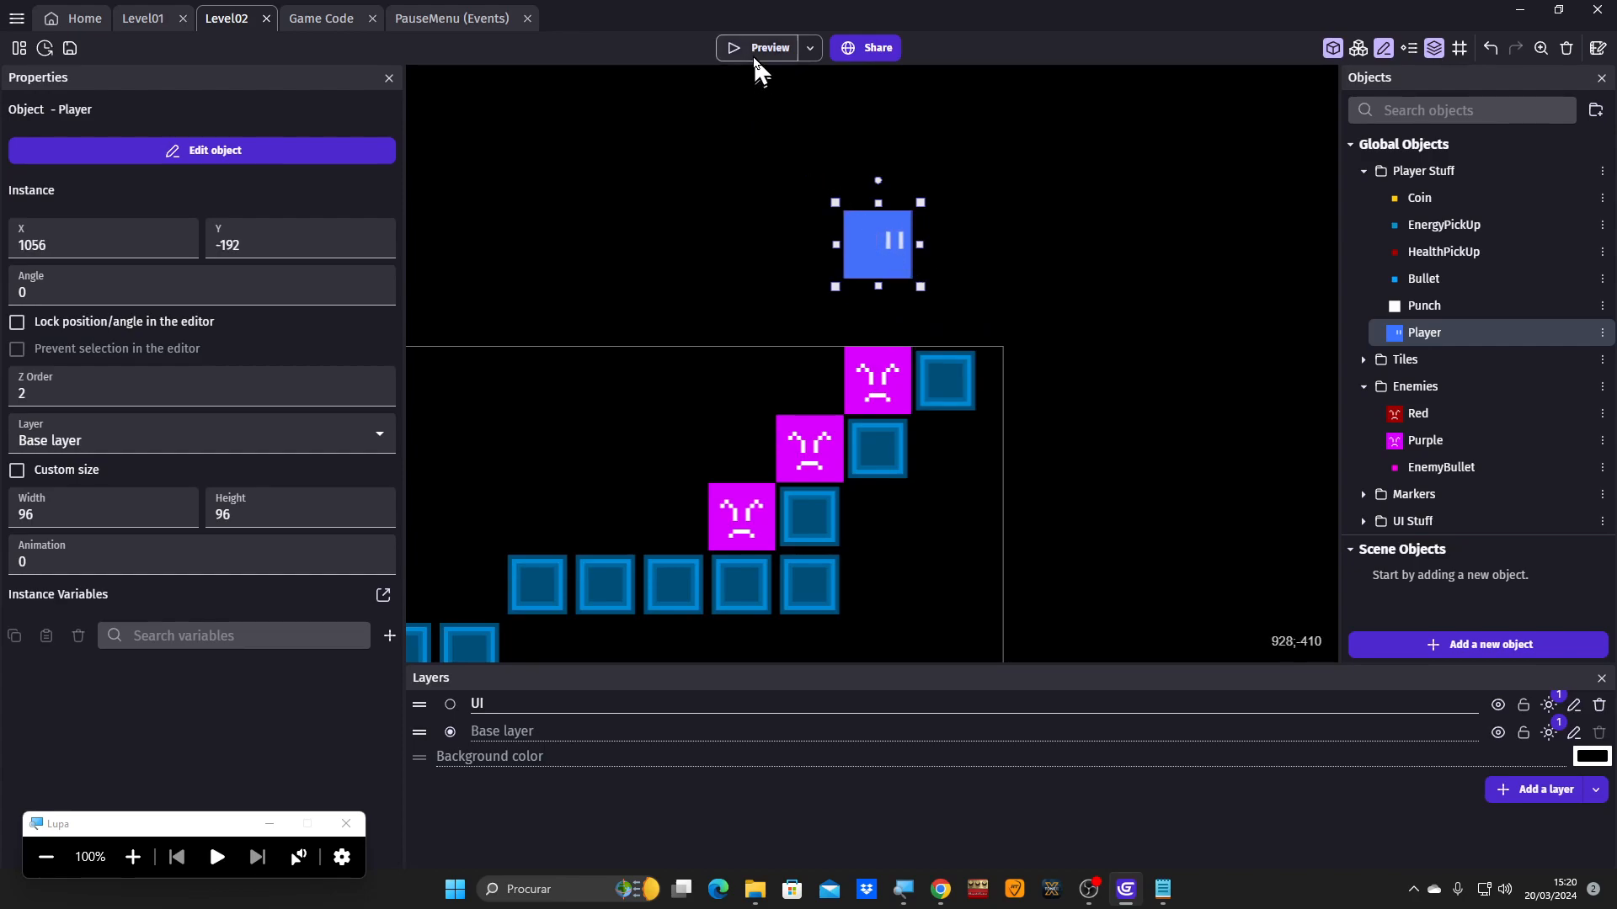
click(753, 57)
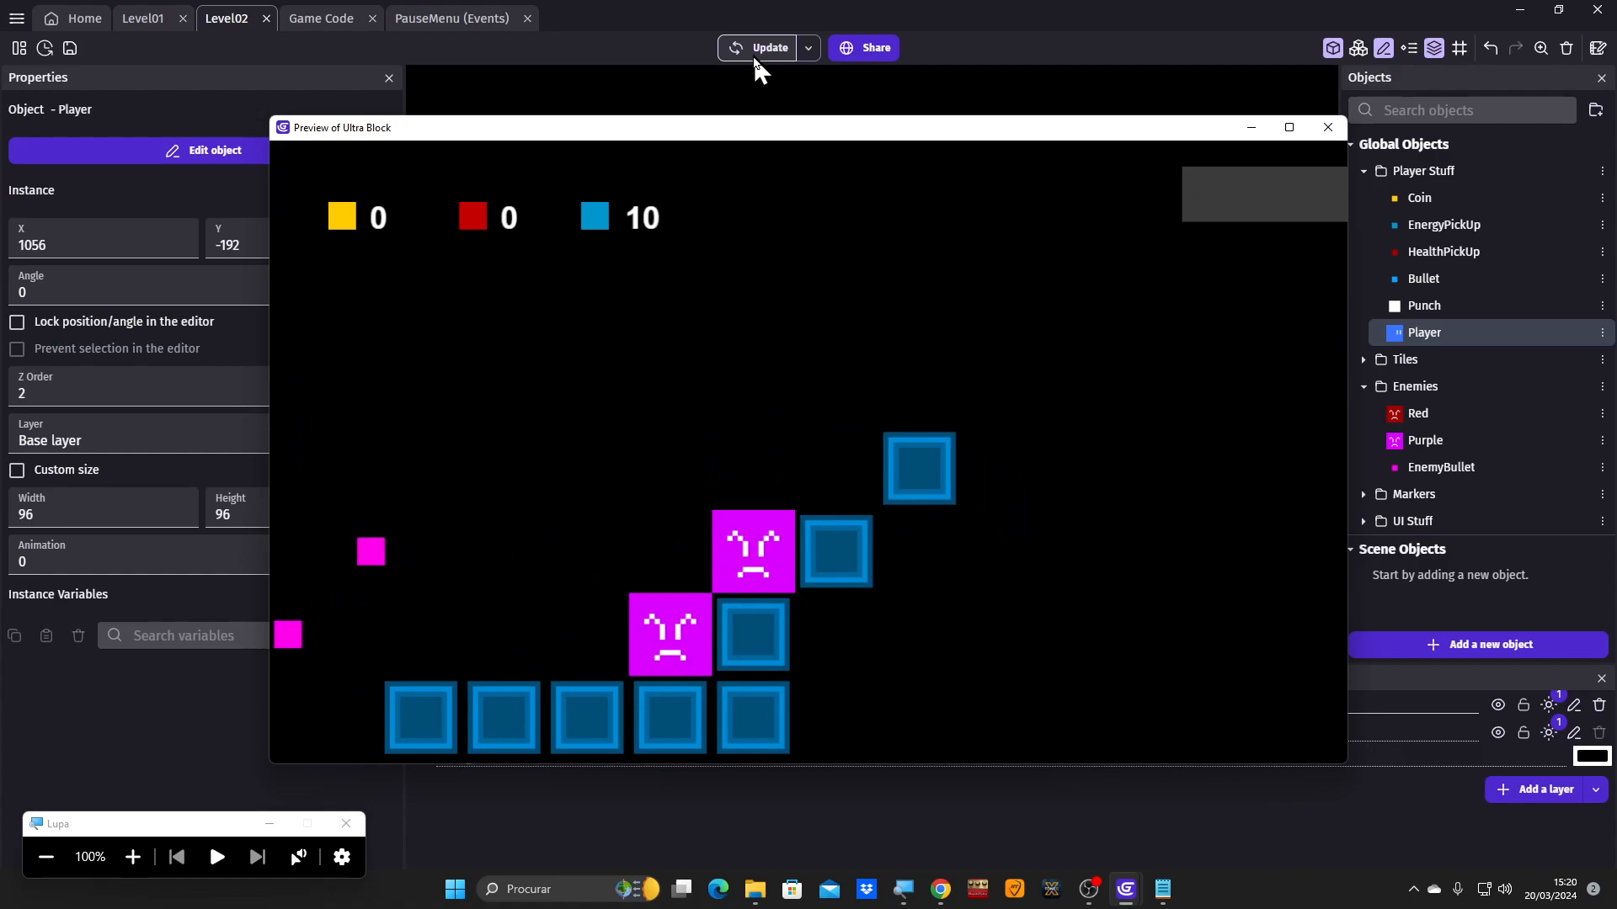
click(1327, 128)
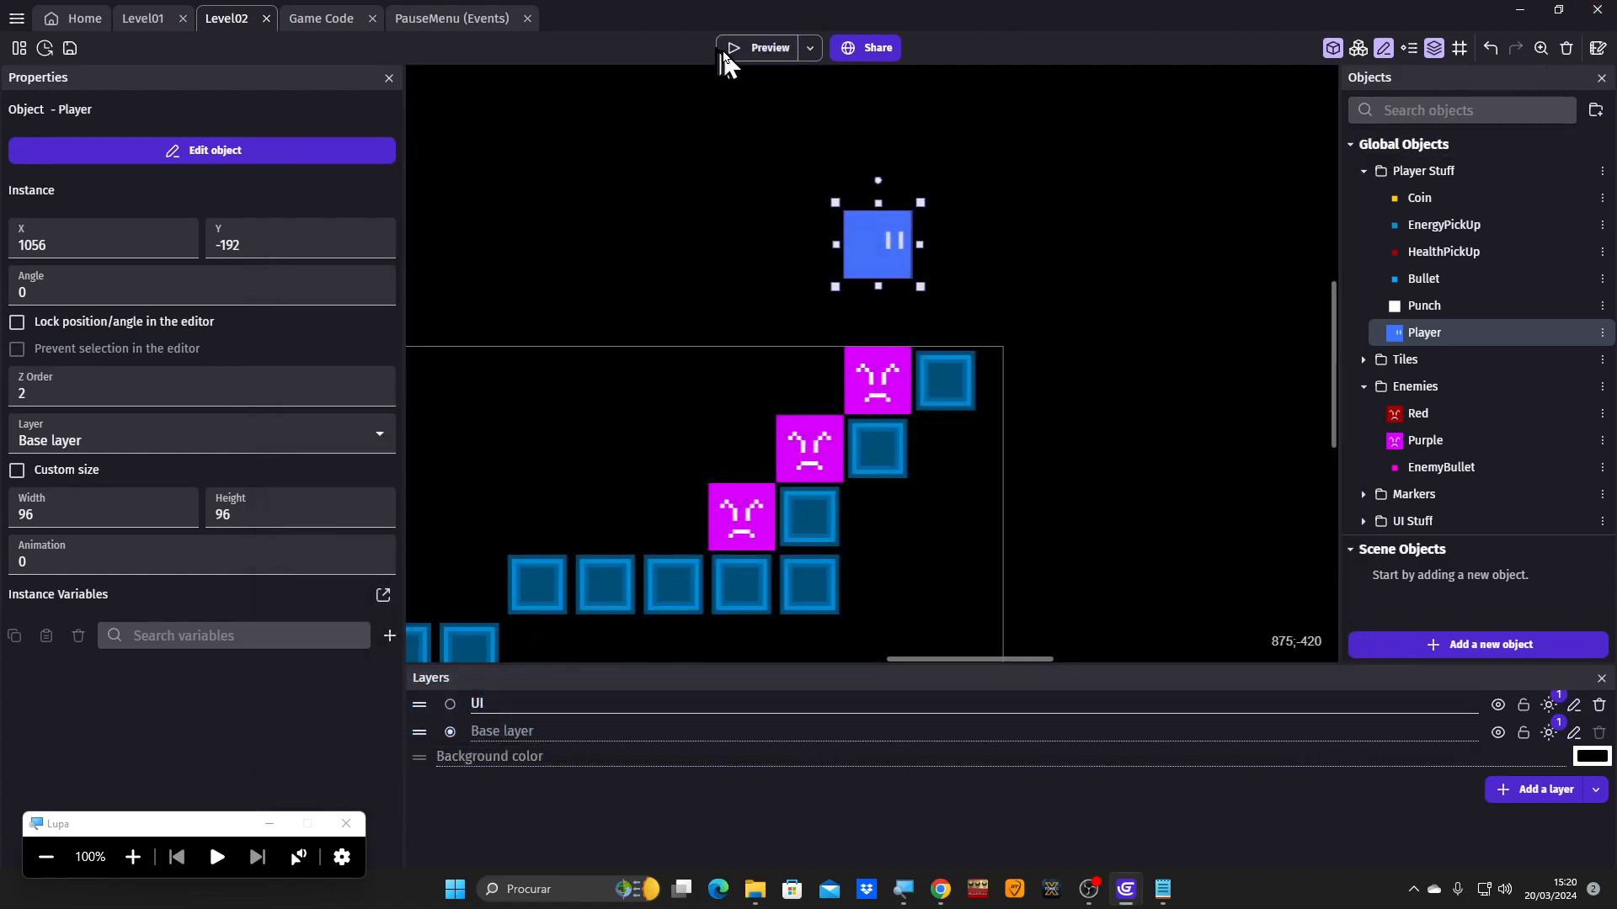
click(725, 48)
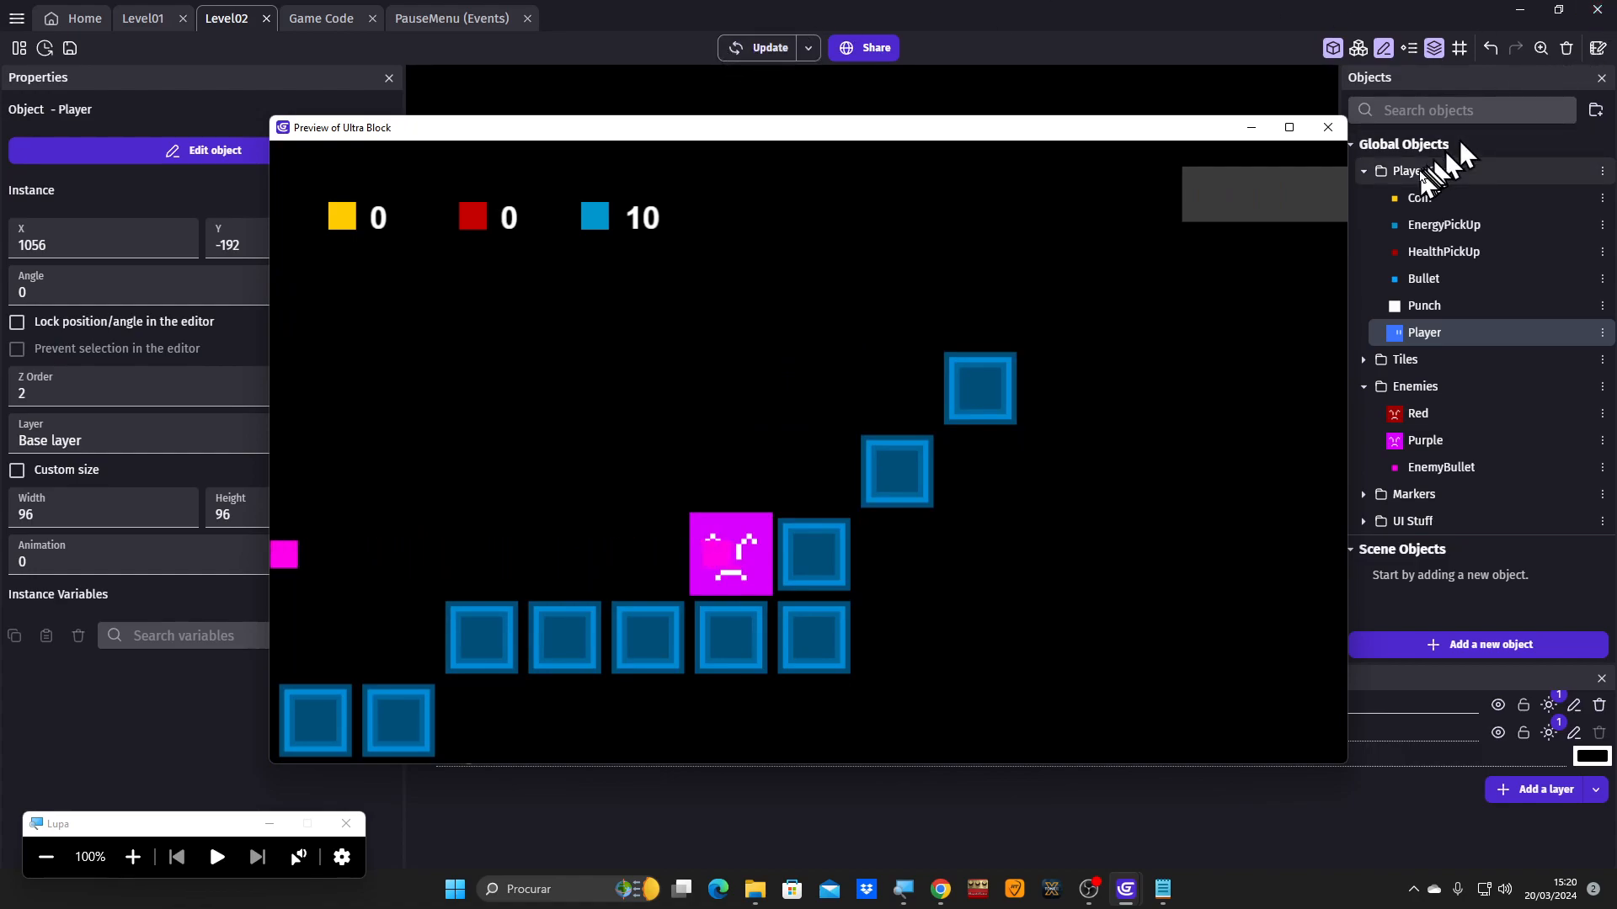
click(1329, 131)
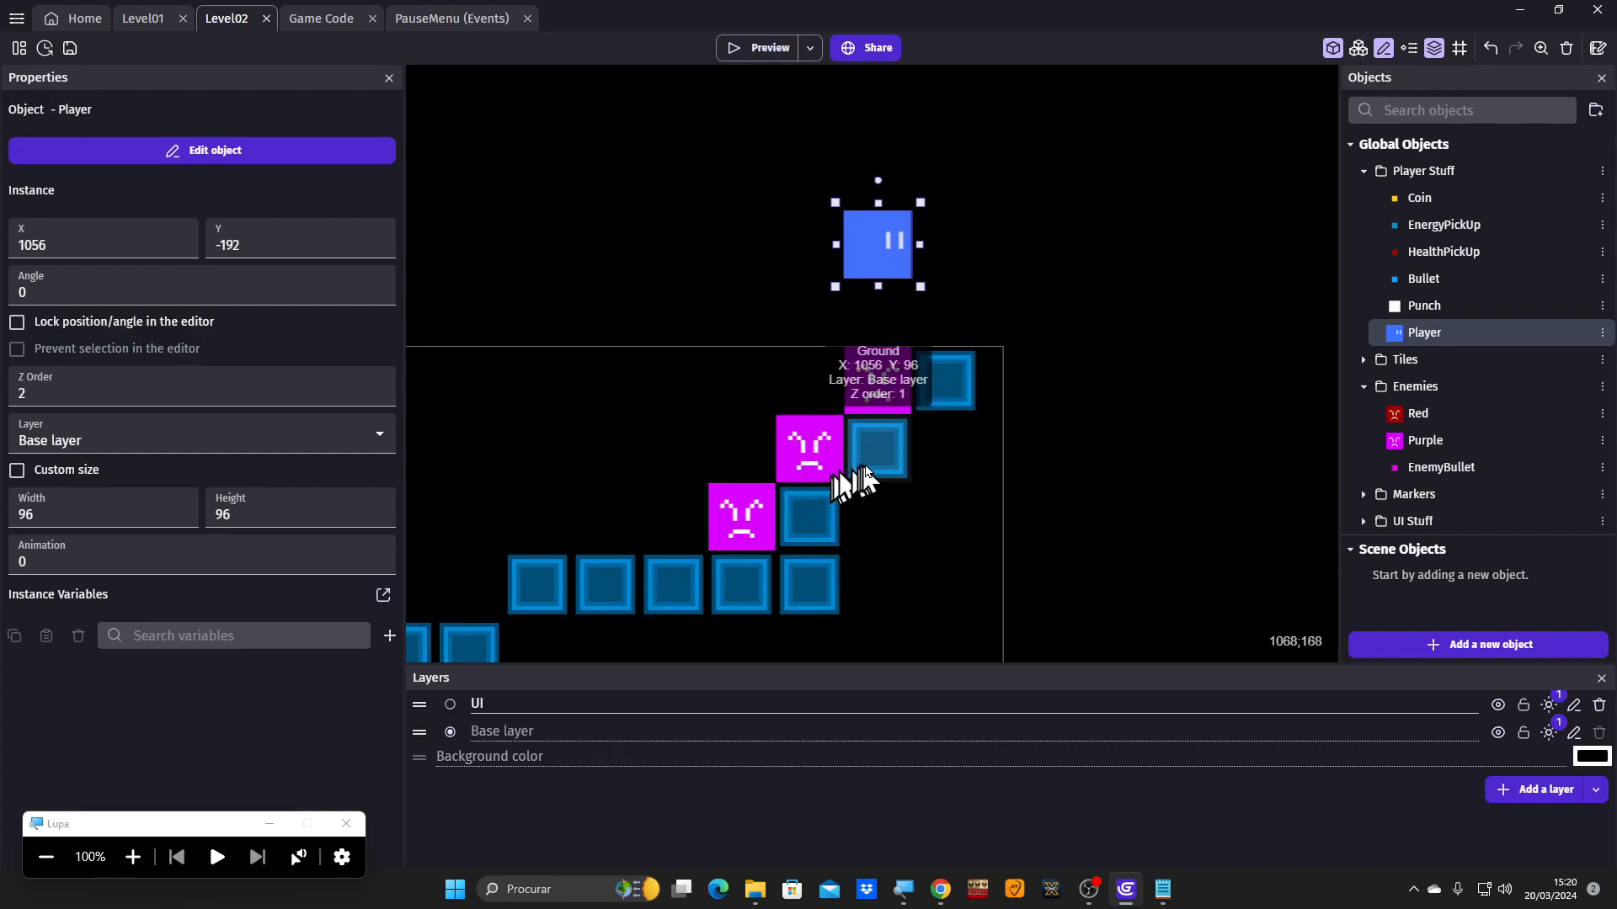
Shift the three stepped Ground blocks beside the Purple enemies one tile to the right and lower the two lowest by one tile.
click(832, 509)
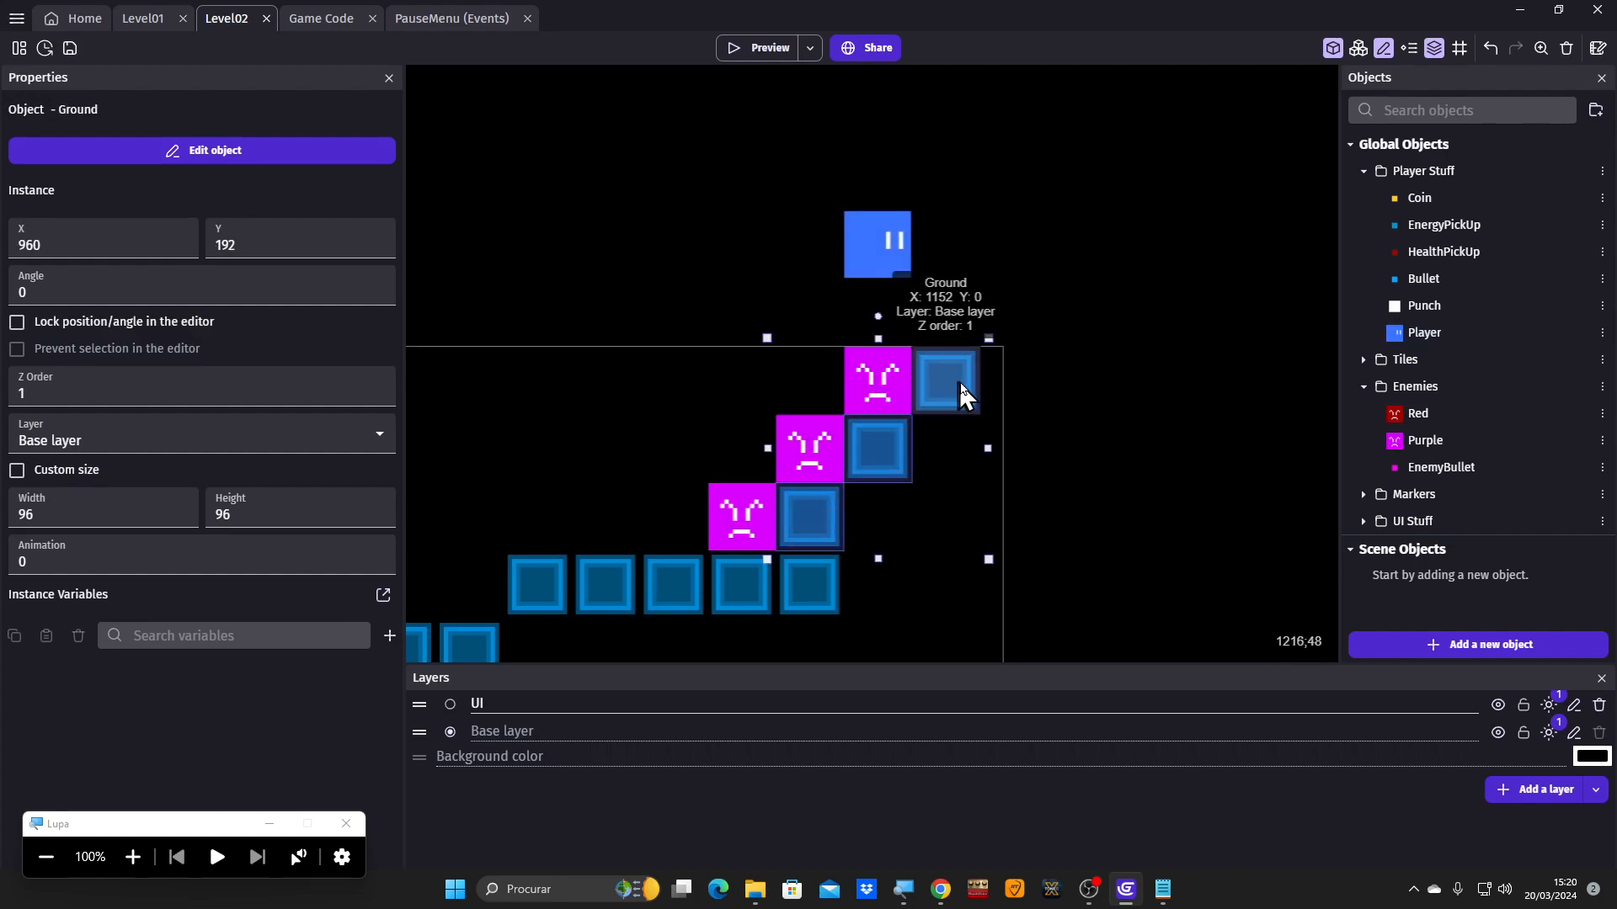
drag(958, 382, 1015, 391)
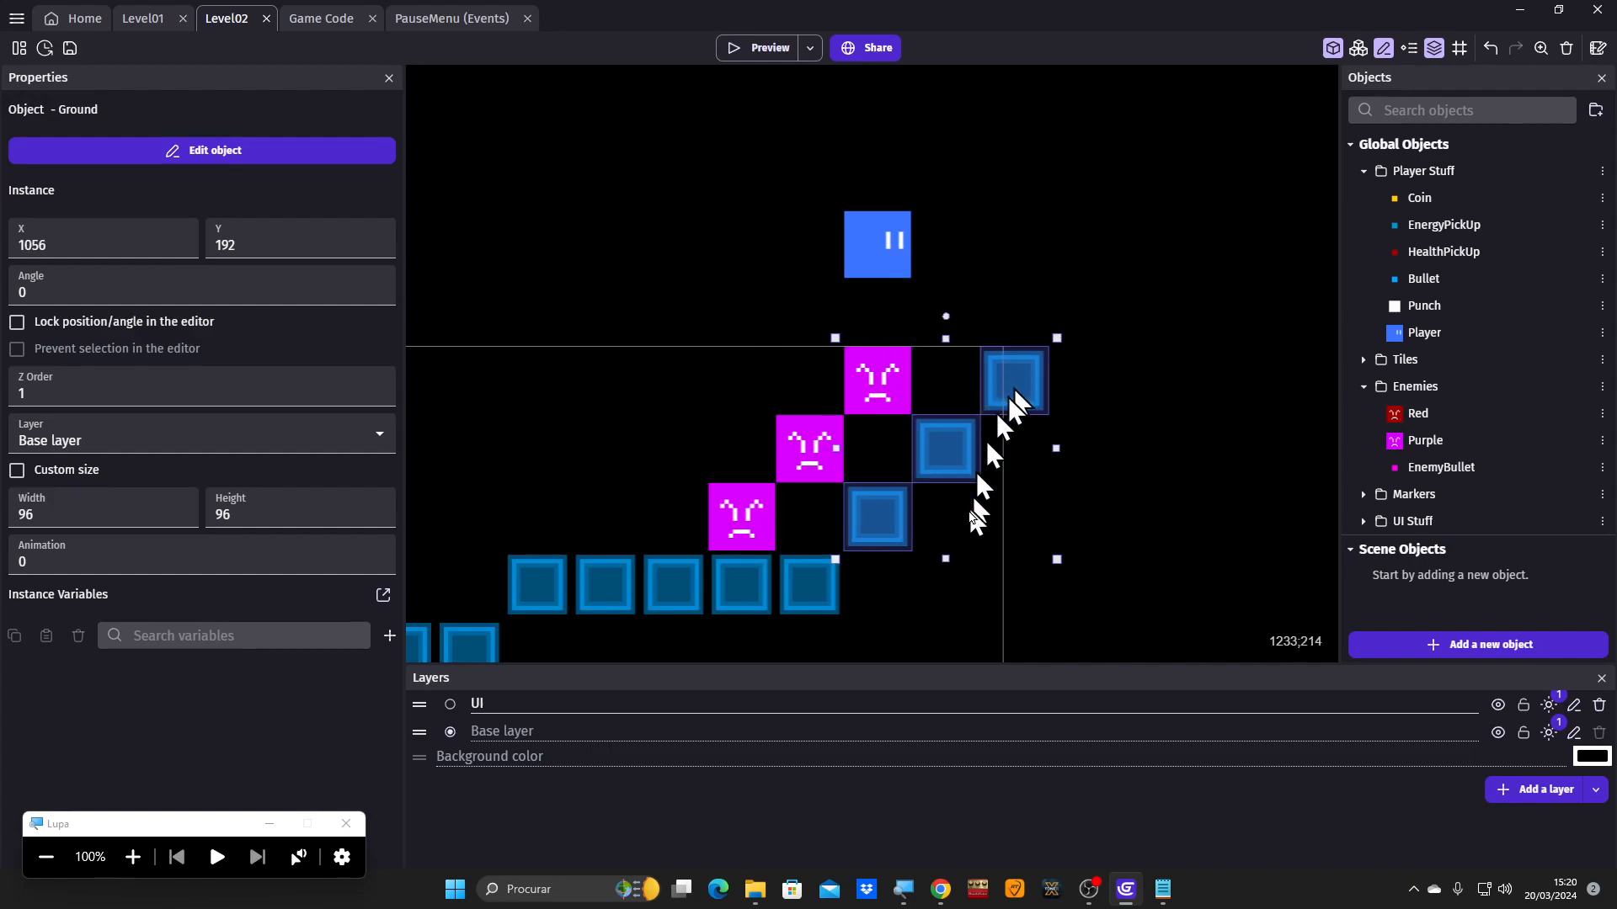
click(951, 506)
drag(889, 532, 889, 571)
click(968, 536)
drag(933, 472, 946, 538)
Add a copy of the highest Ground block at X 1248, Y 192, beside the lowered middle block.
click(1005, 389)
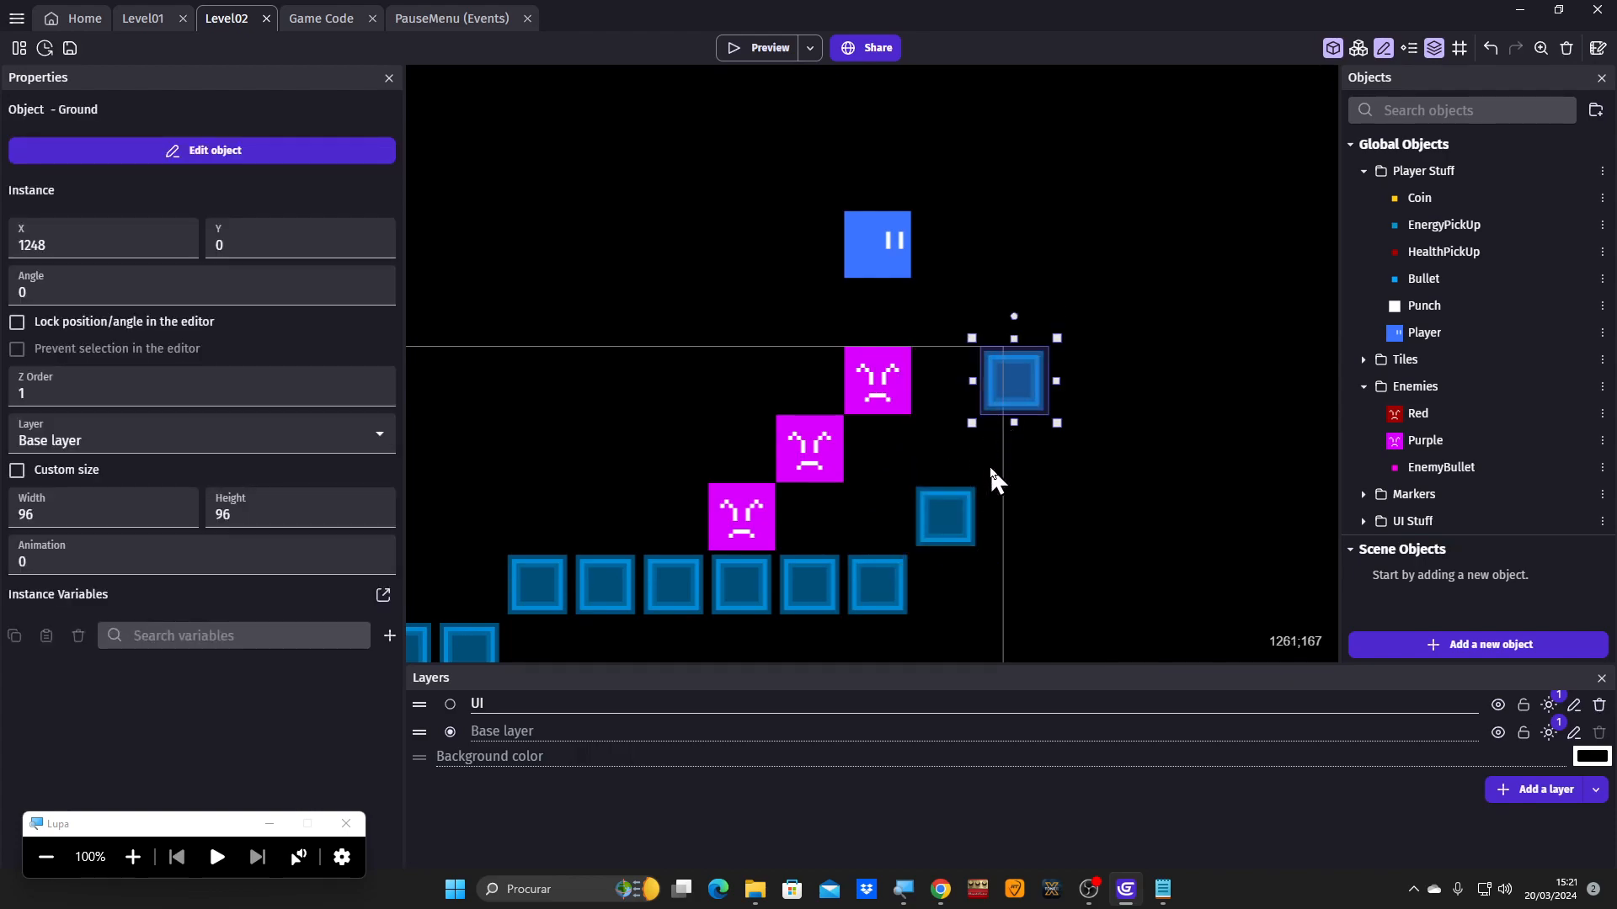
click(993, 507)
key(ctrl+v)
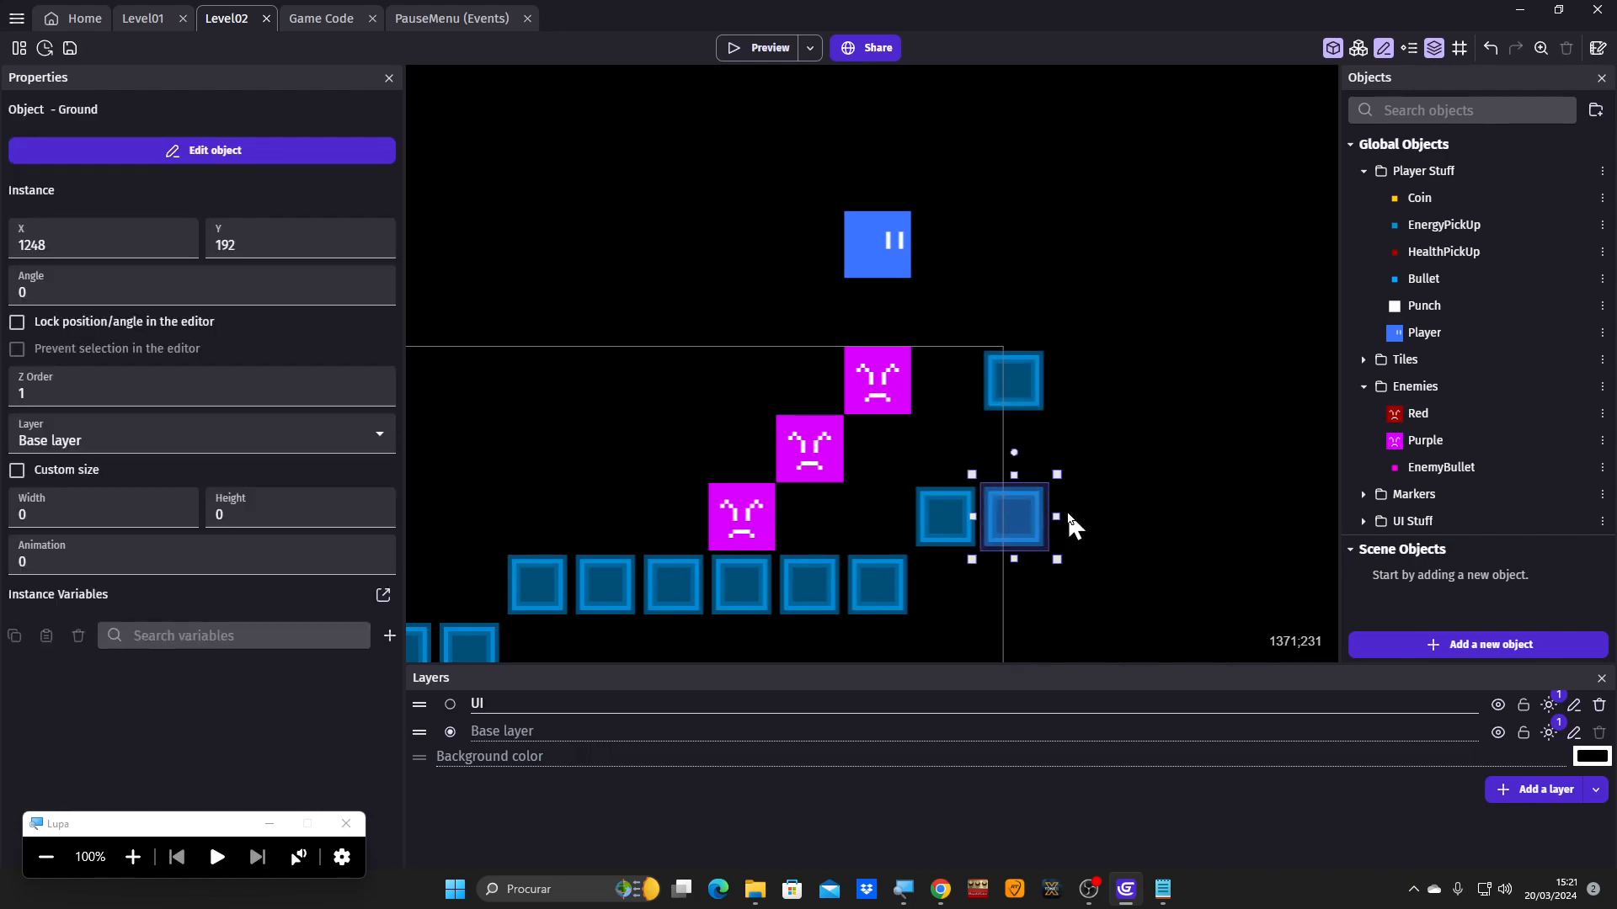
Paste a Ground block at X 1344, Y 192 and move the separate upper Ground block to X 1440, Y 96.
key(ctrl+v)
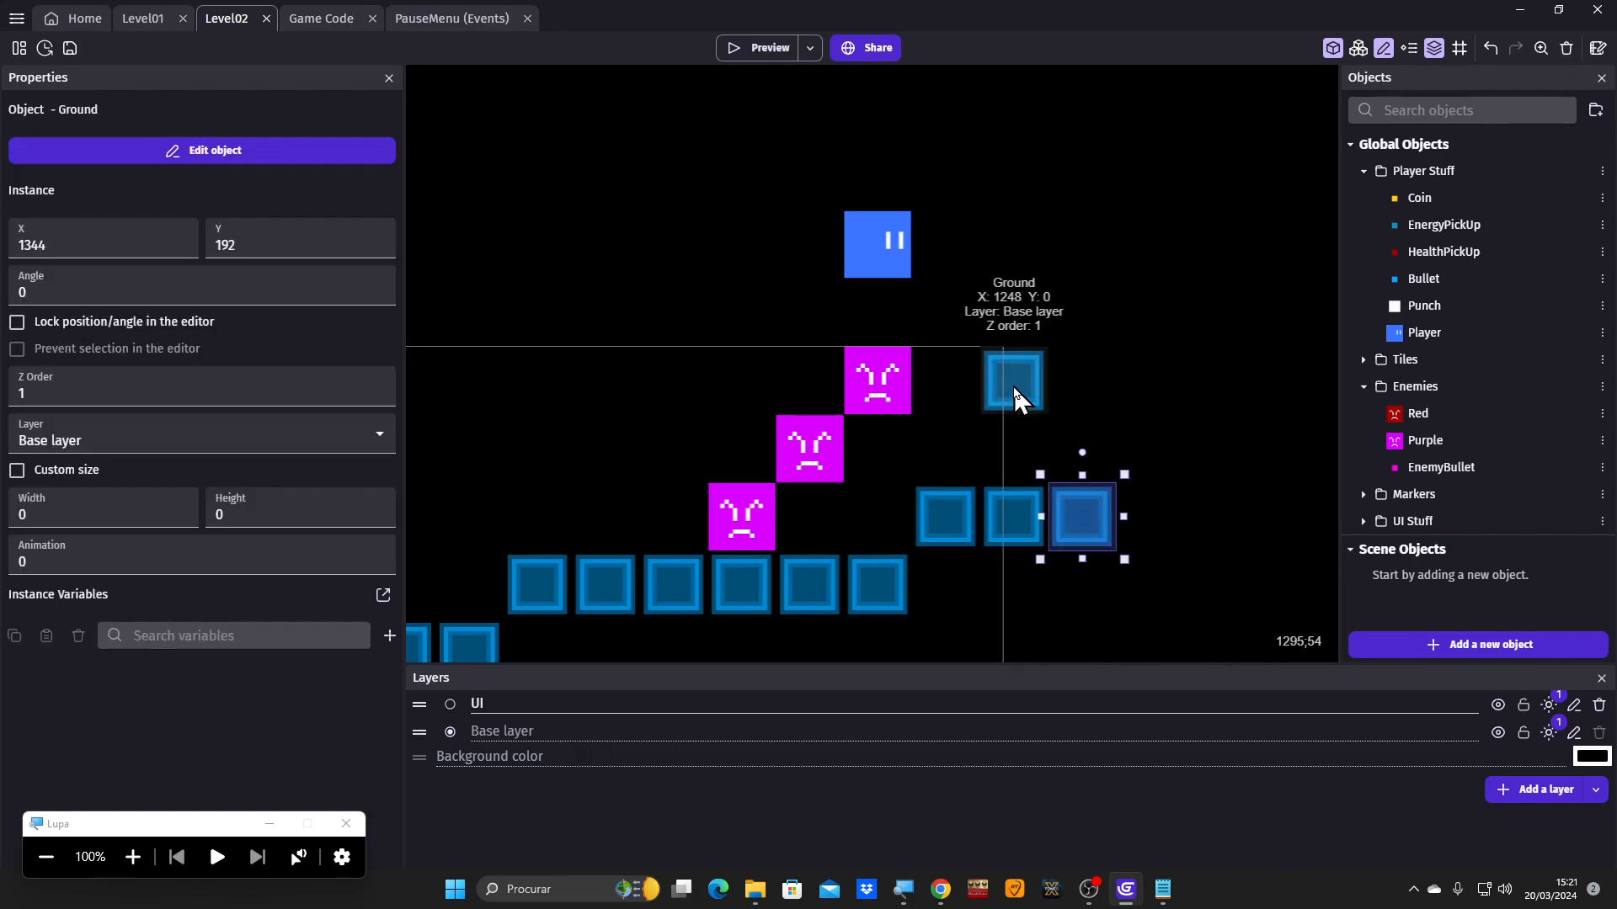
drag(1016, 396, 1044, 391)
mouse_move(1098, 442)
mouse_down()
mouse_move(1120, 443)
mouse_move(1126, 413)
mouse_move(1111, 442)
mouse_up()
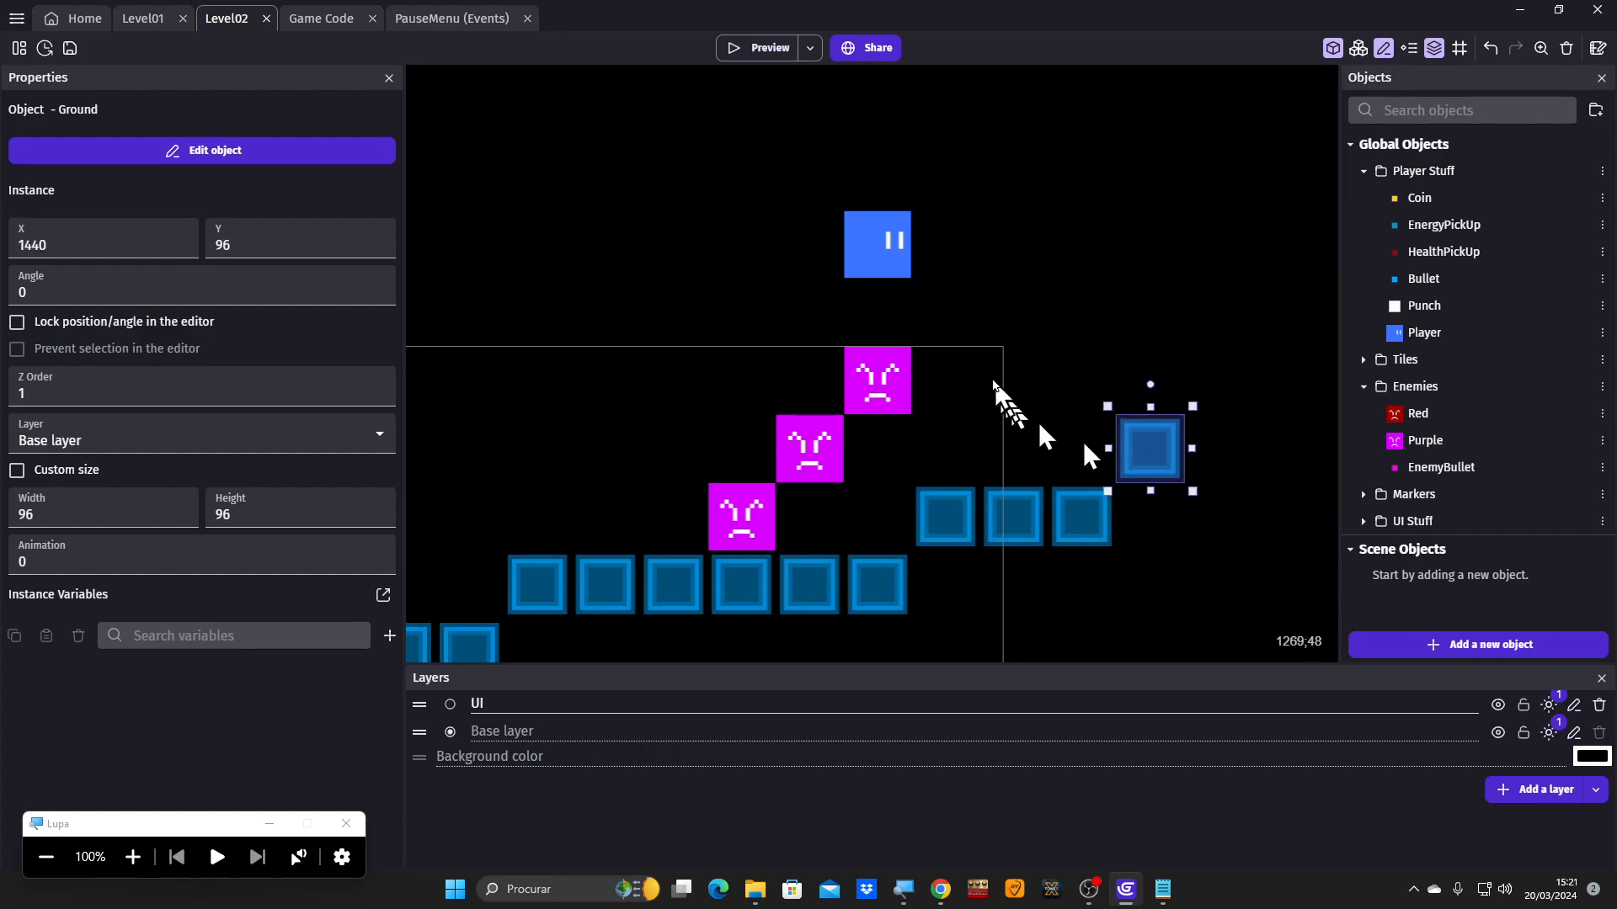
click(1010, 400)
Move the Player away from the stack of Purple enemies and delete the topmost Purple enemy.
drag(887, 245, 605, 371)
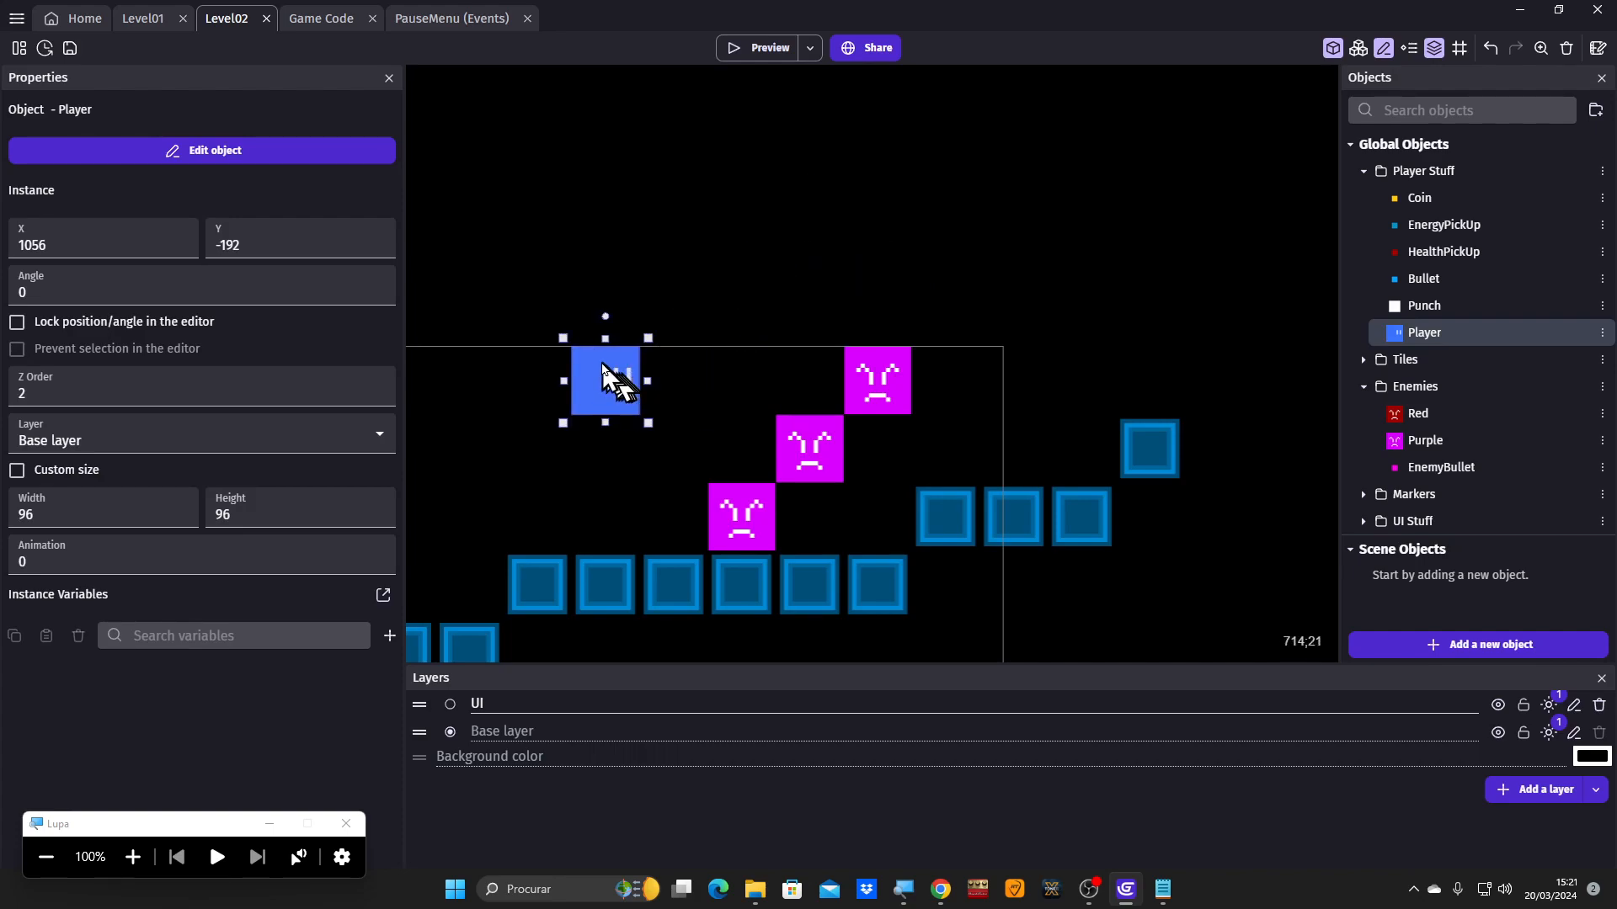
click(869, 374)
key(Delete)
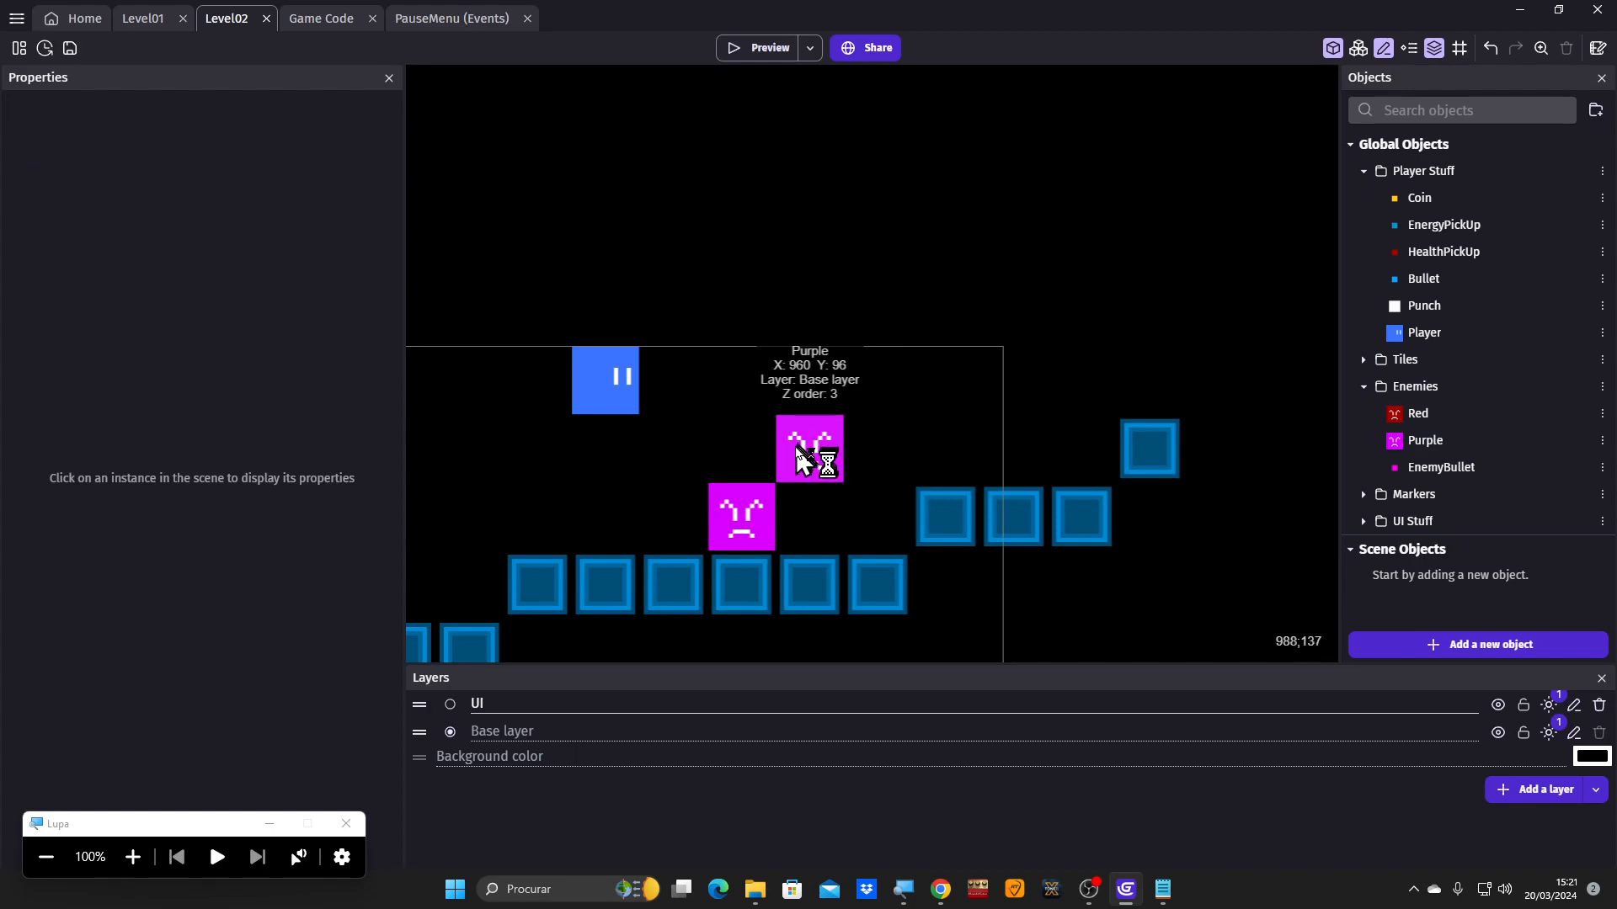
Move the upper Purple enemy onto the middle of the three-block ledge and place the Player at X 384, Y 288.
drag(825, 459, 1002, 438)
click(907, 358)
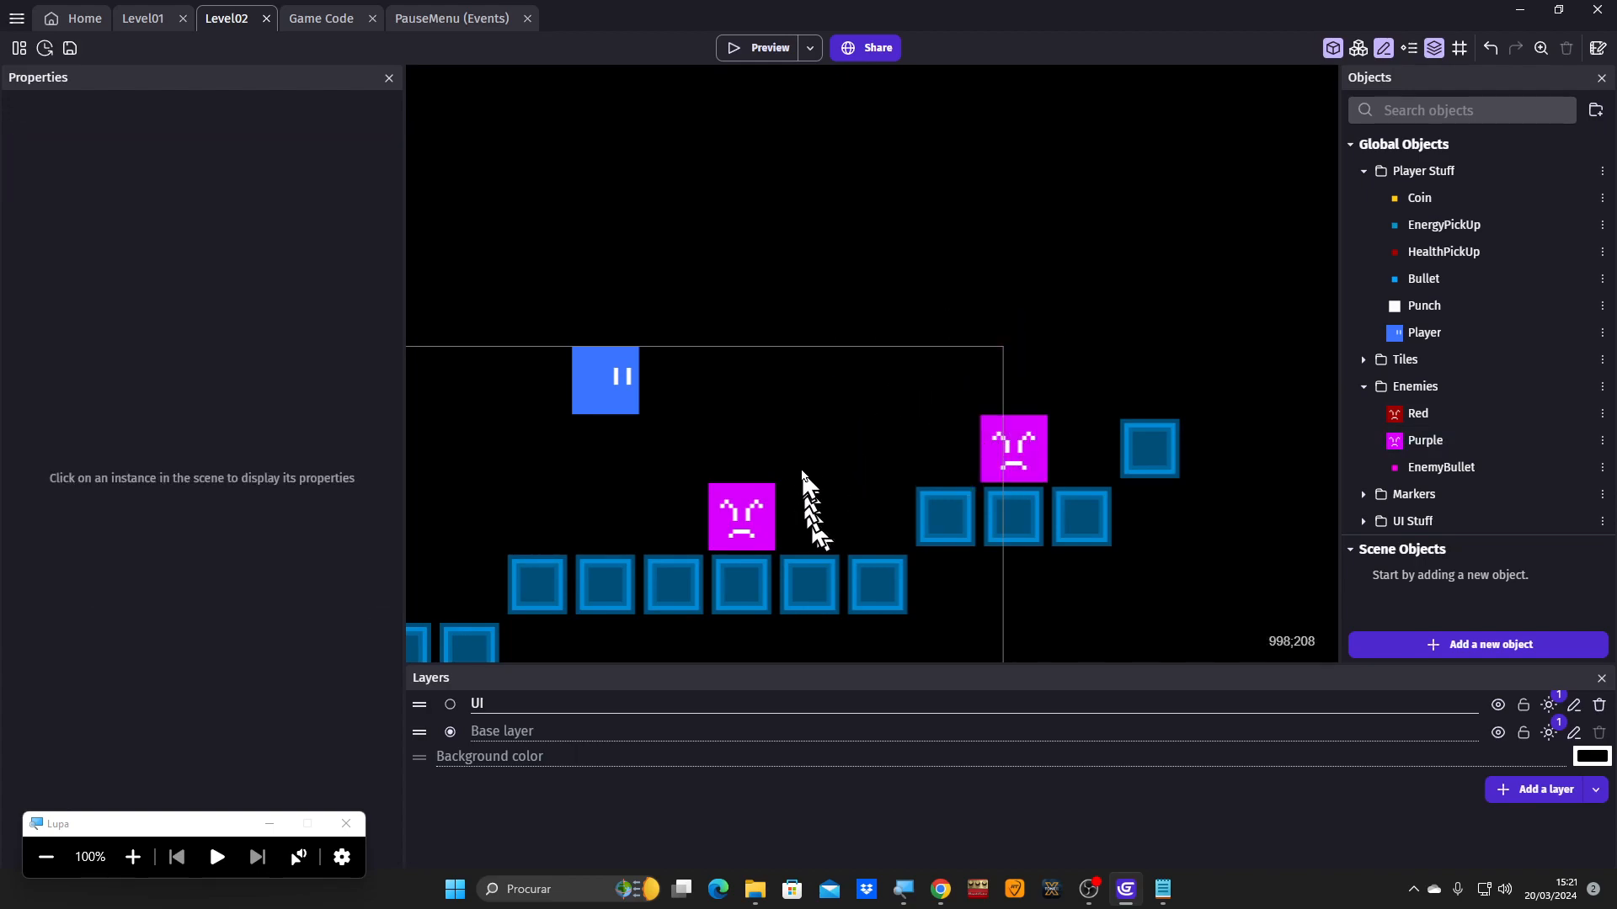
scroll(796, 450, down, 1)
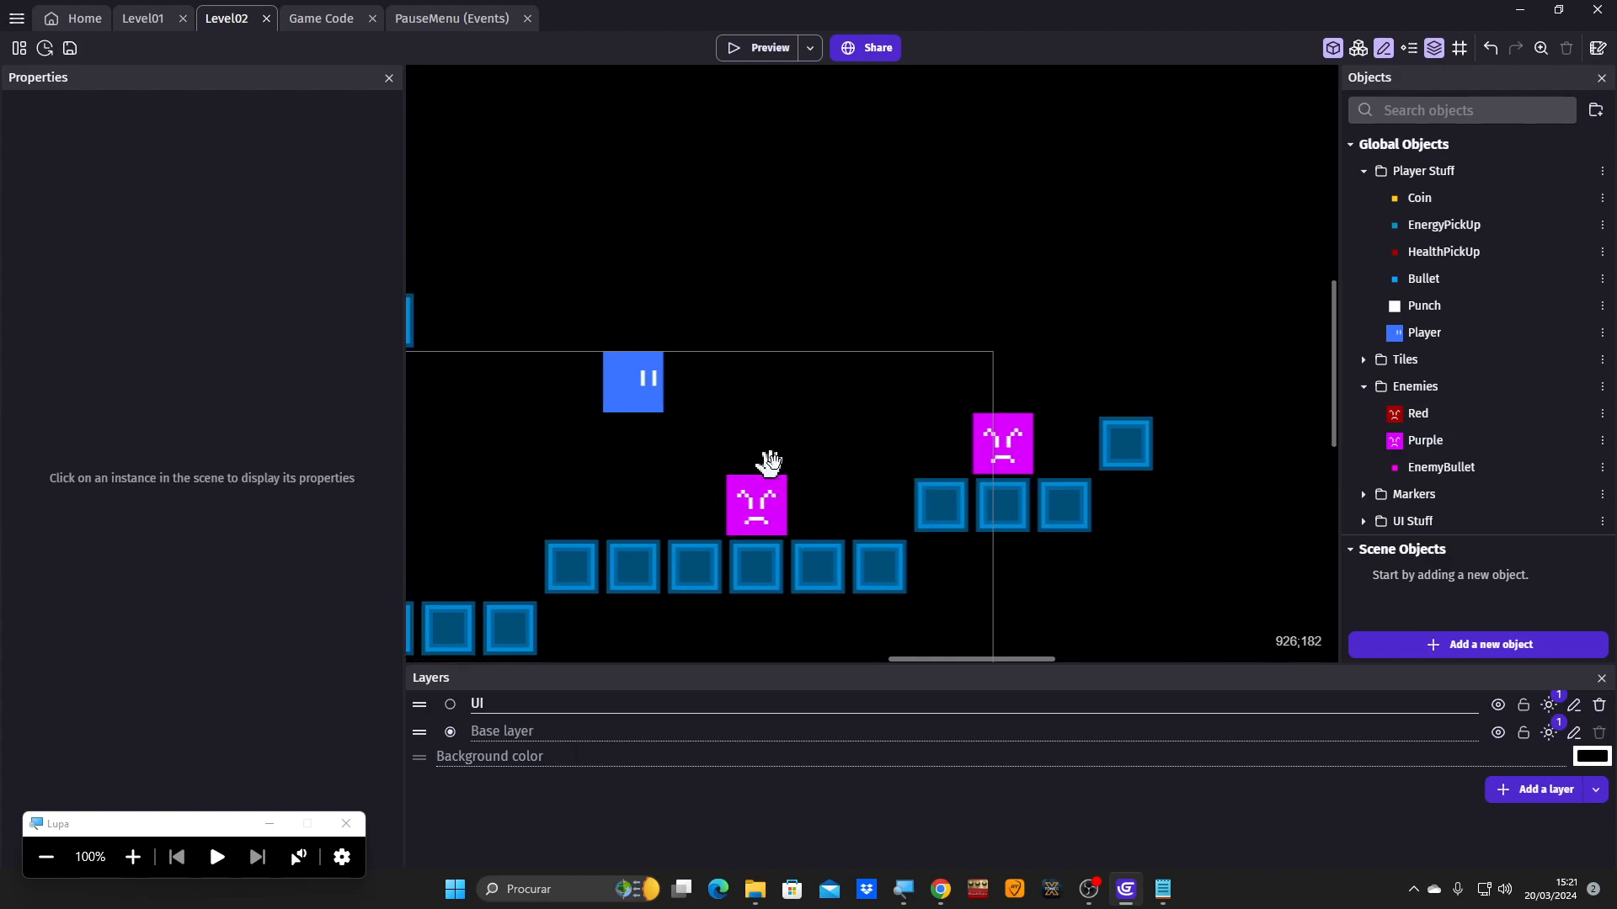
middle_drag(769, 469, 901, 397)
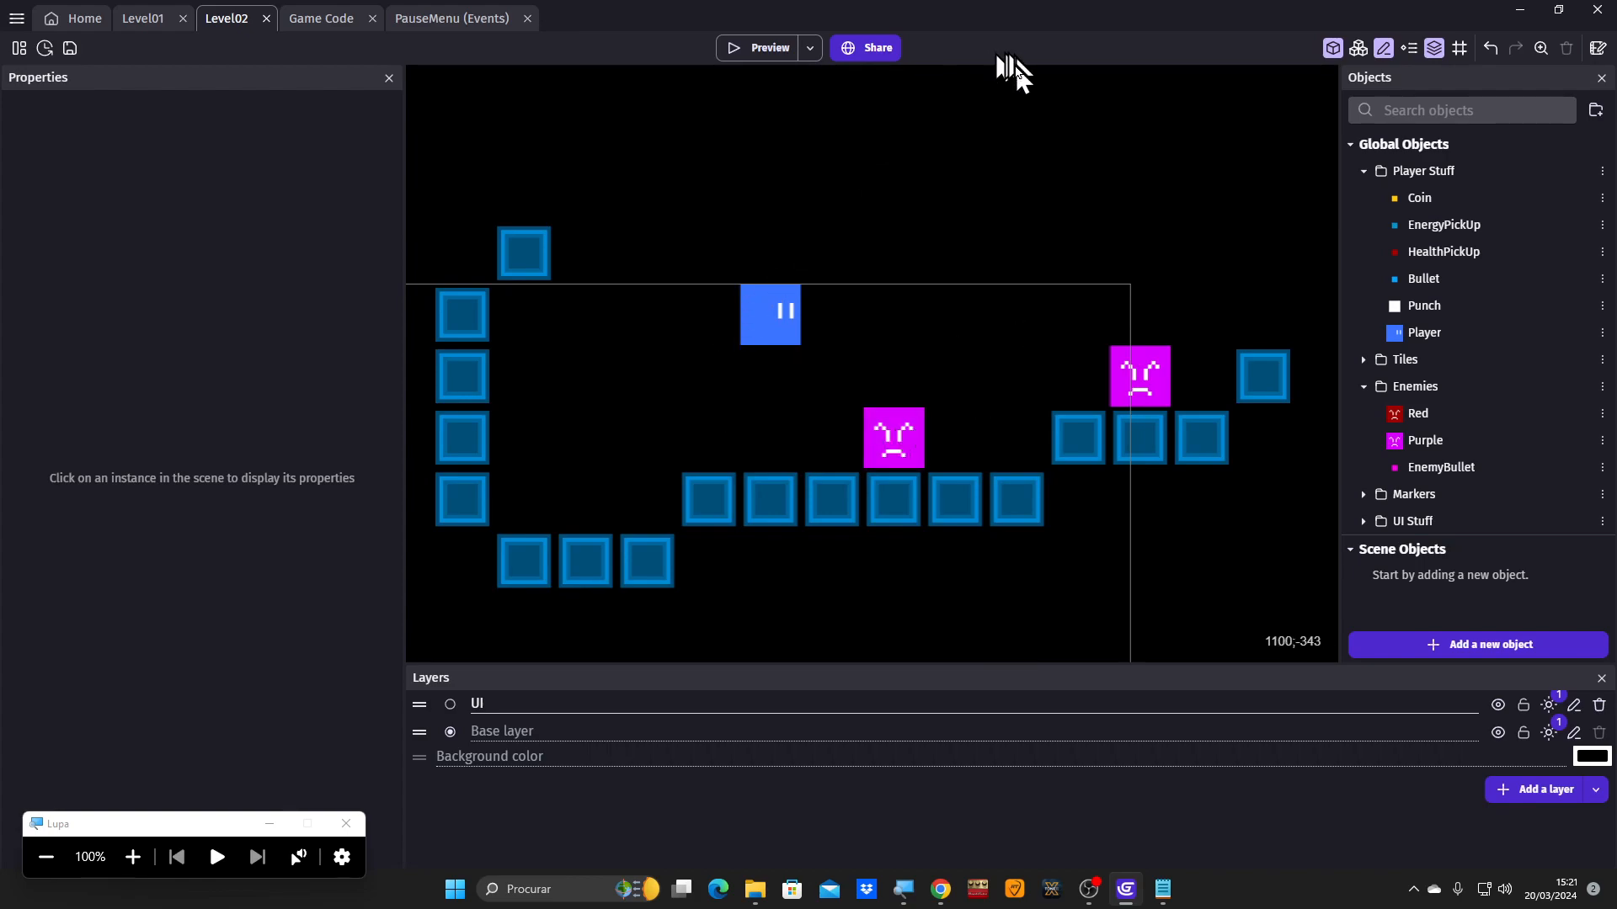
drag(755, 326, 539, 467)
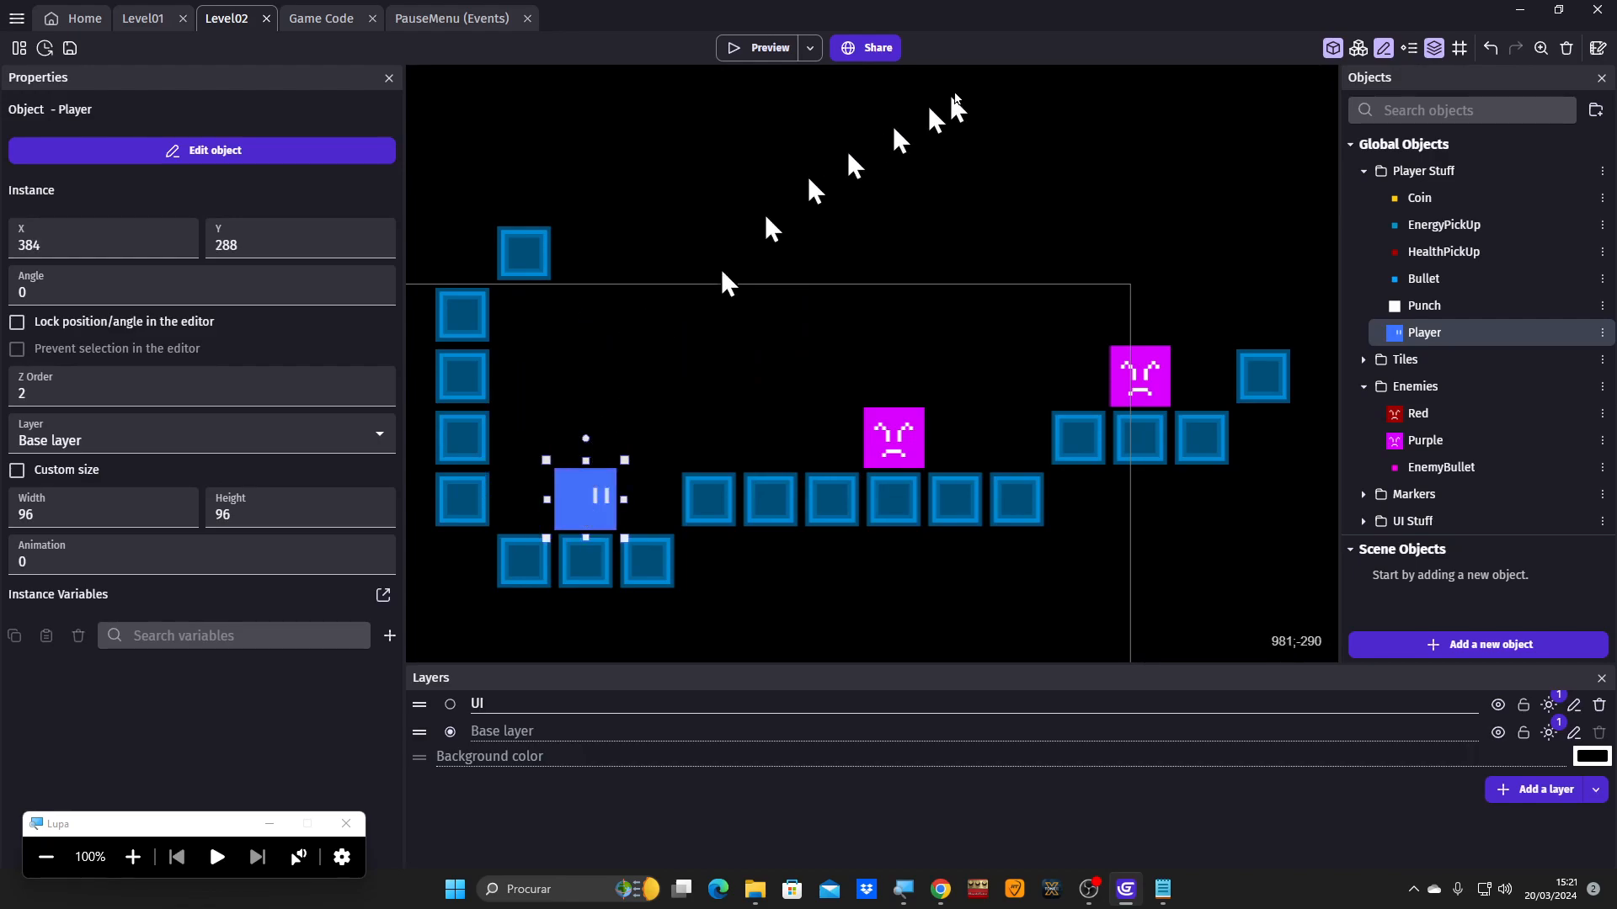
Preview the level, play the Player past both Purple enemies to the last raised block, and close the preview.
click(743, 49)
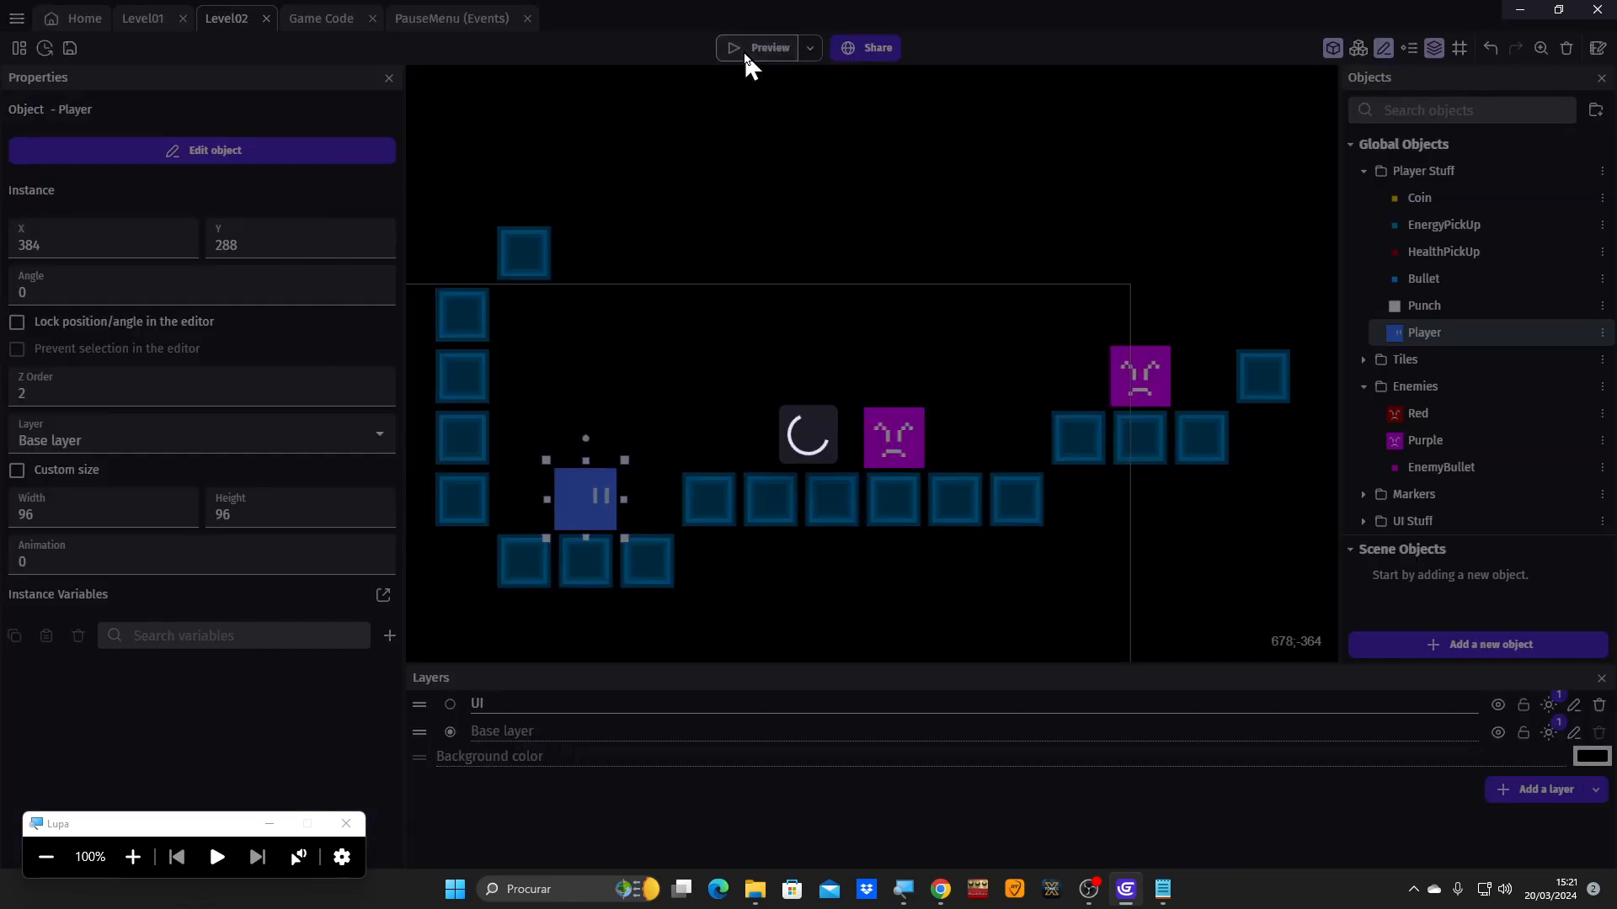
key(Right)
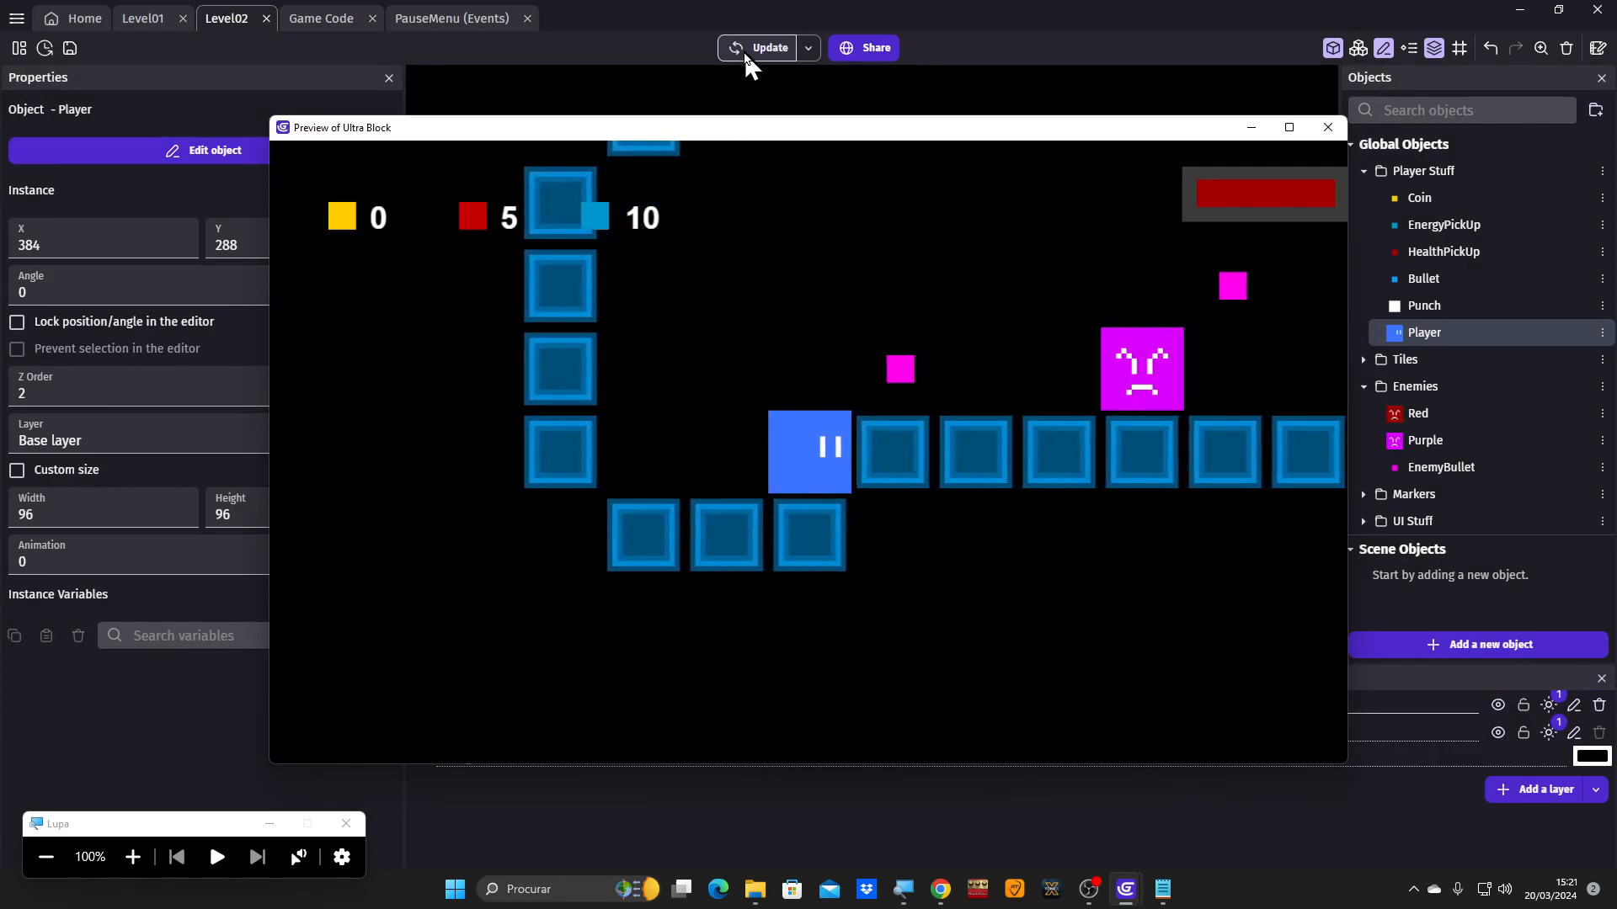
key(space)
key(Right)
key(space)
key(Right)
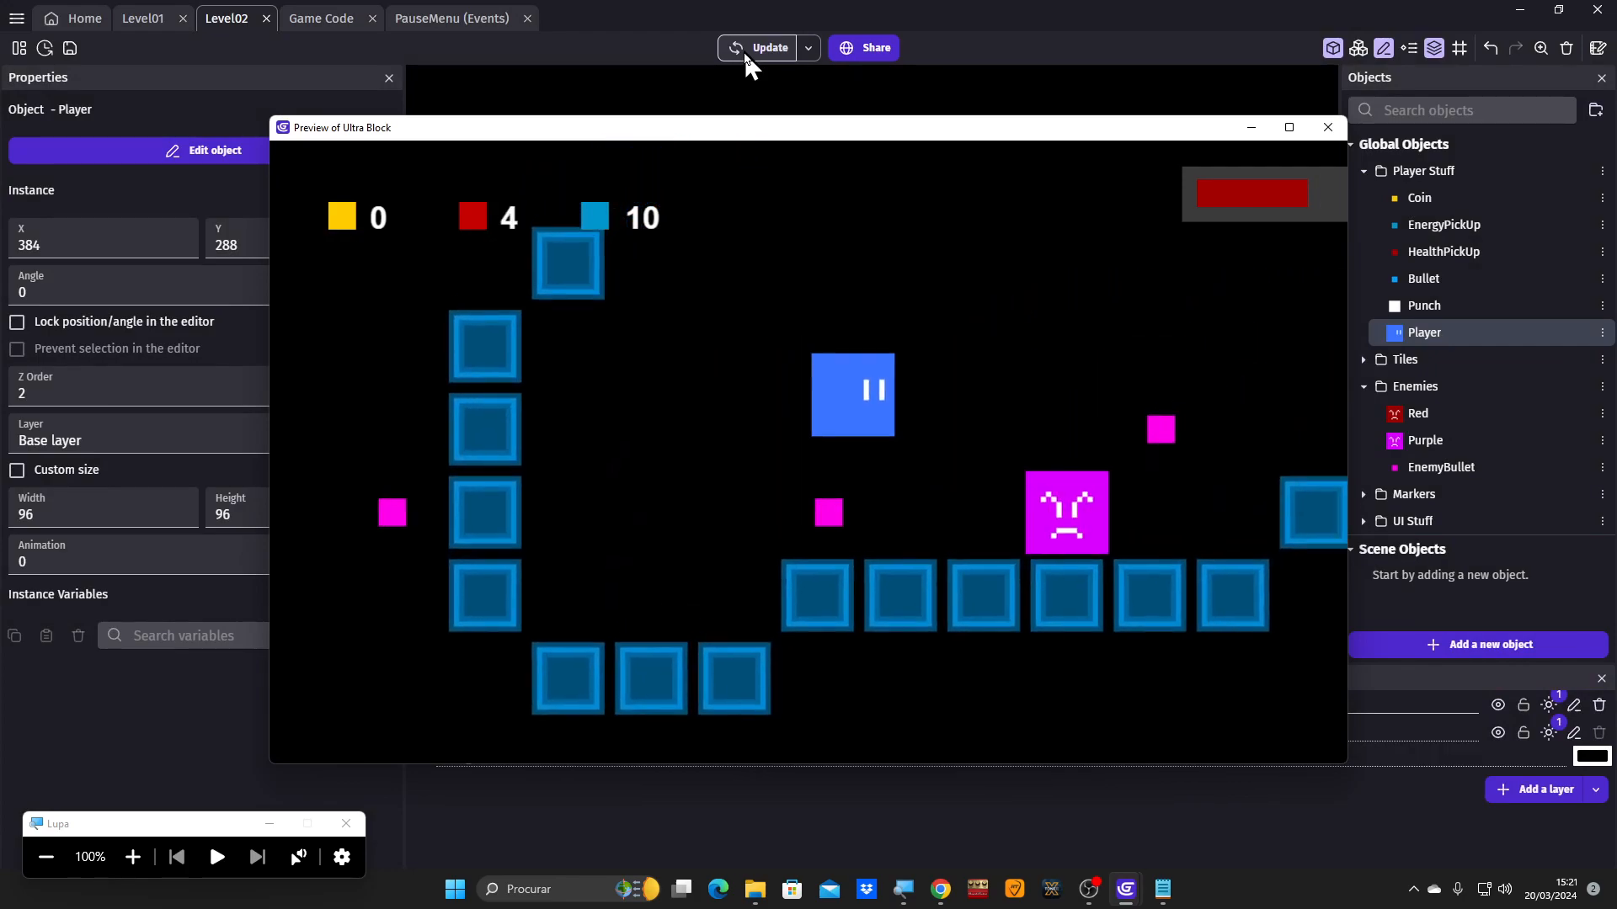
key(space)
key(Right)
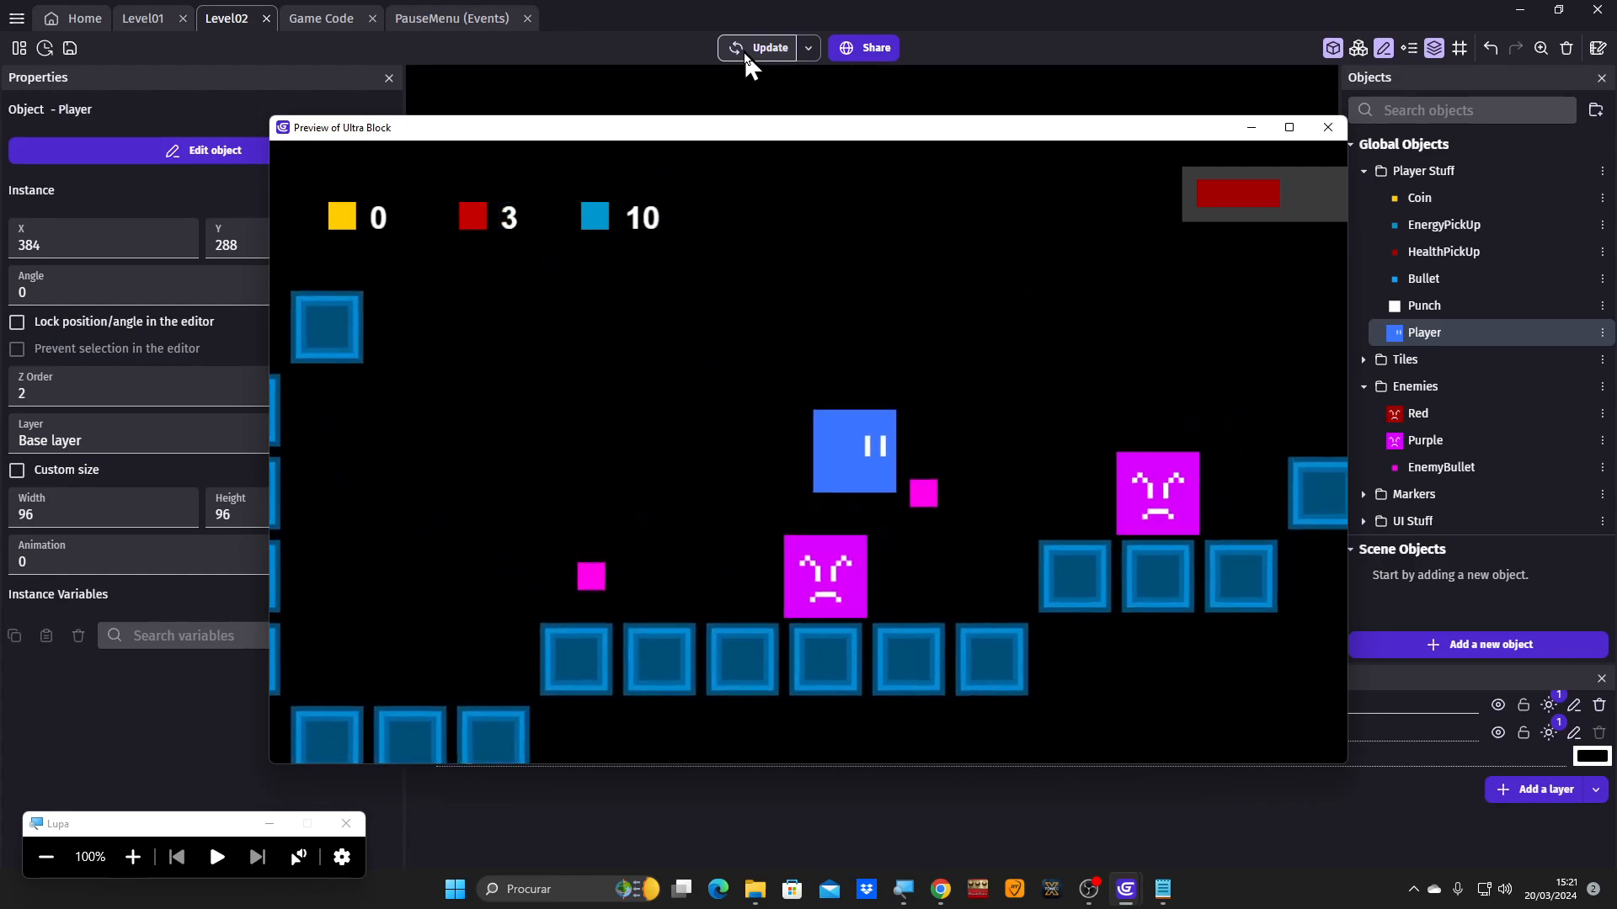
key(Right)
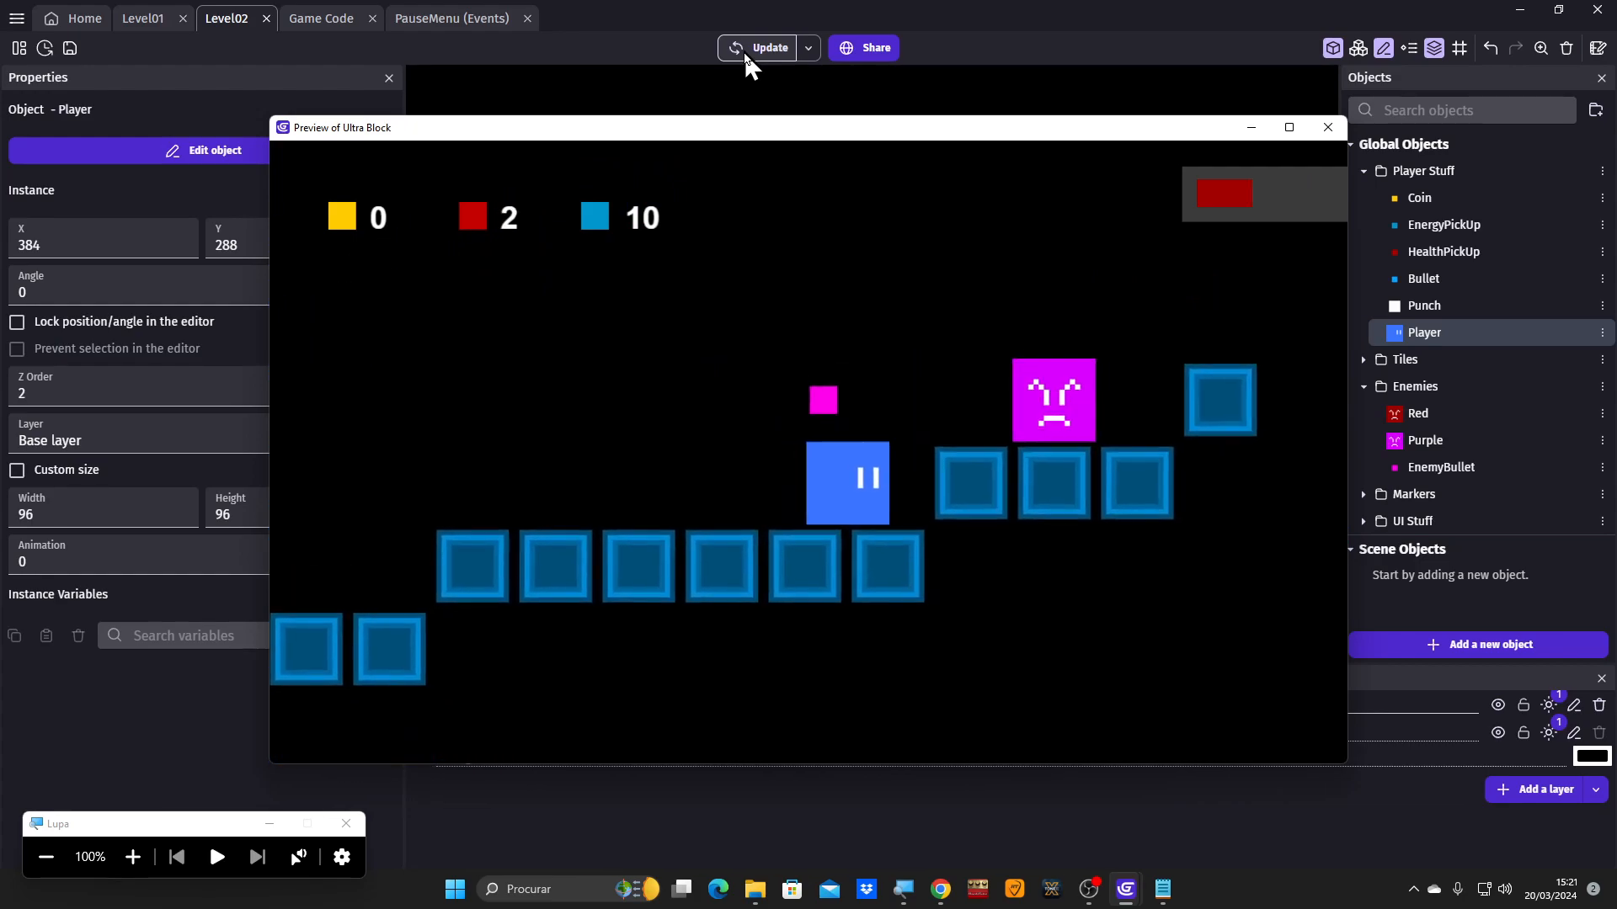
key(space)
key(space)
key(Right)
key(Left)
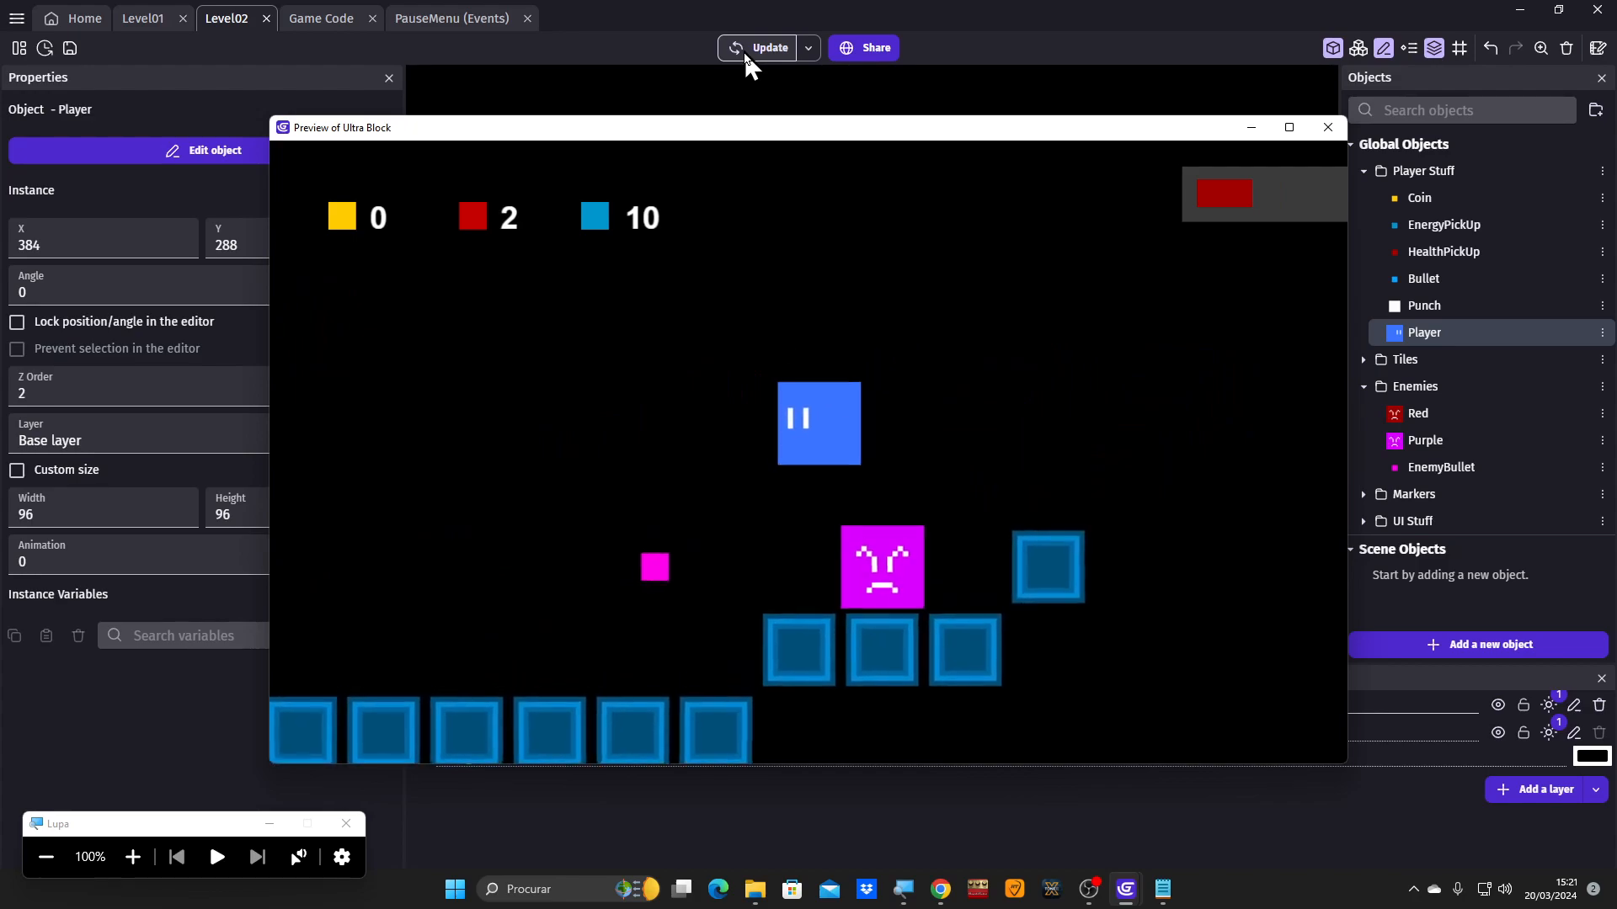
key(space)
key(Right)
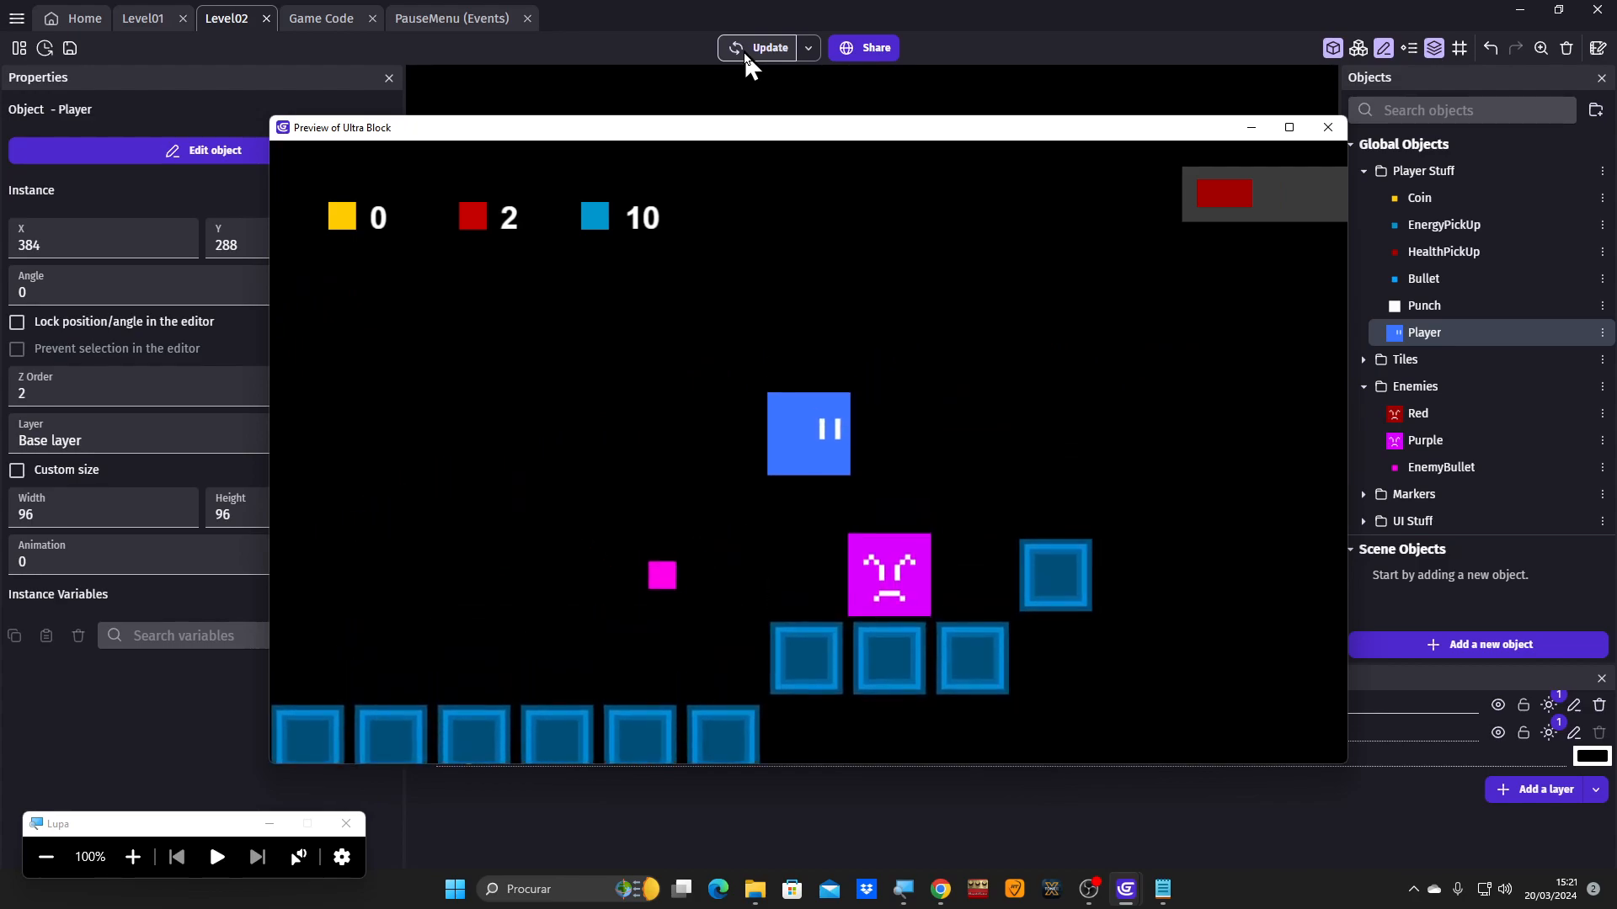
key(Right)
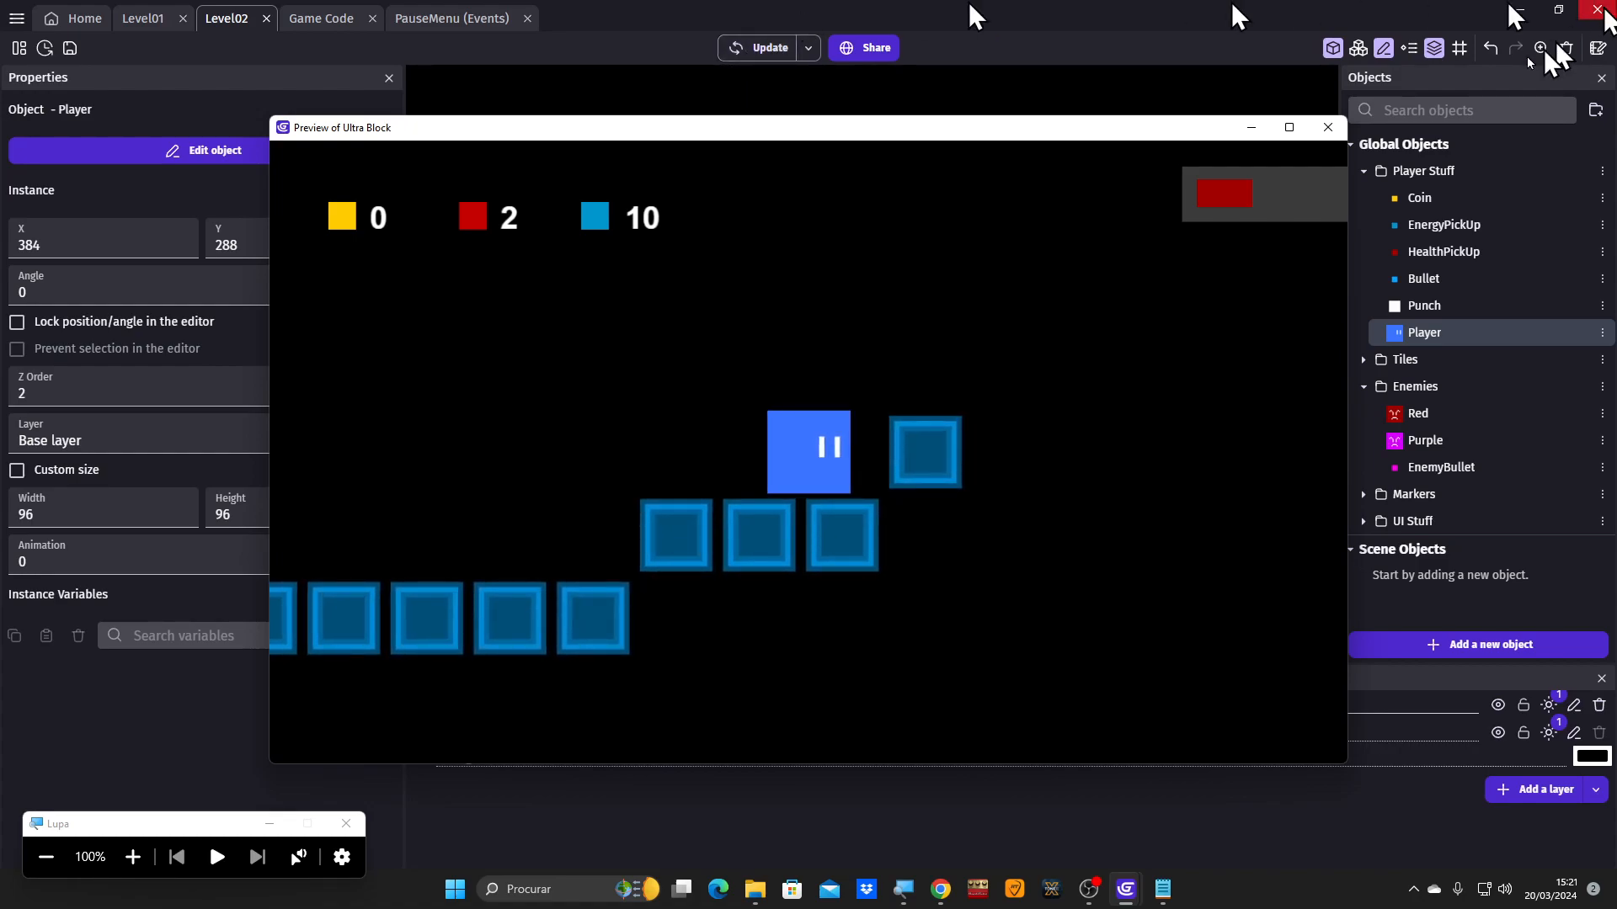
click(1339, 127)
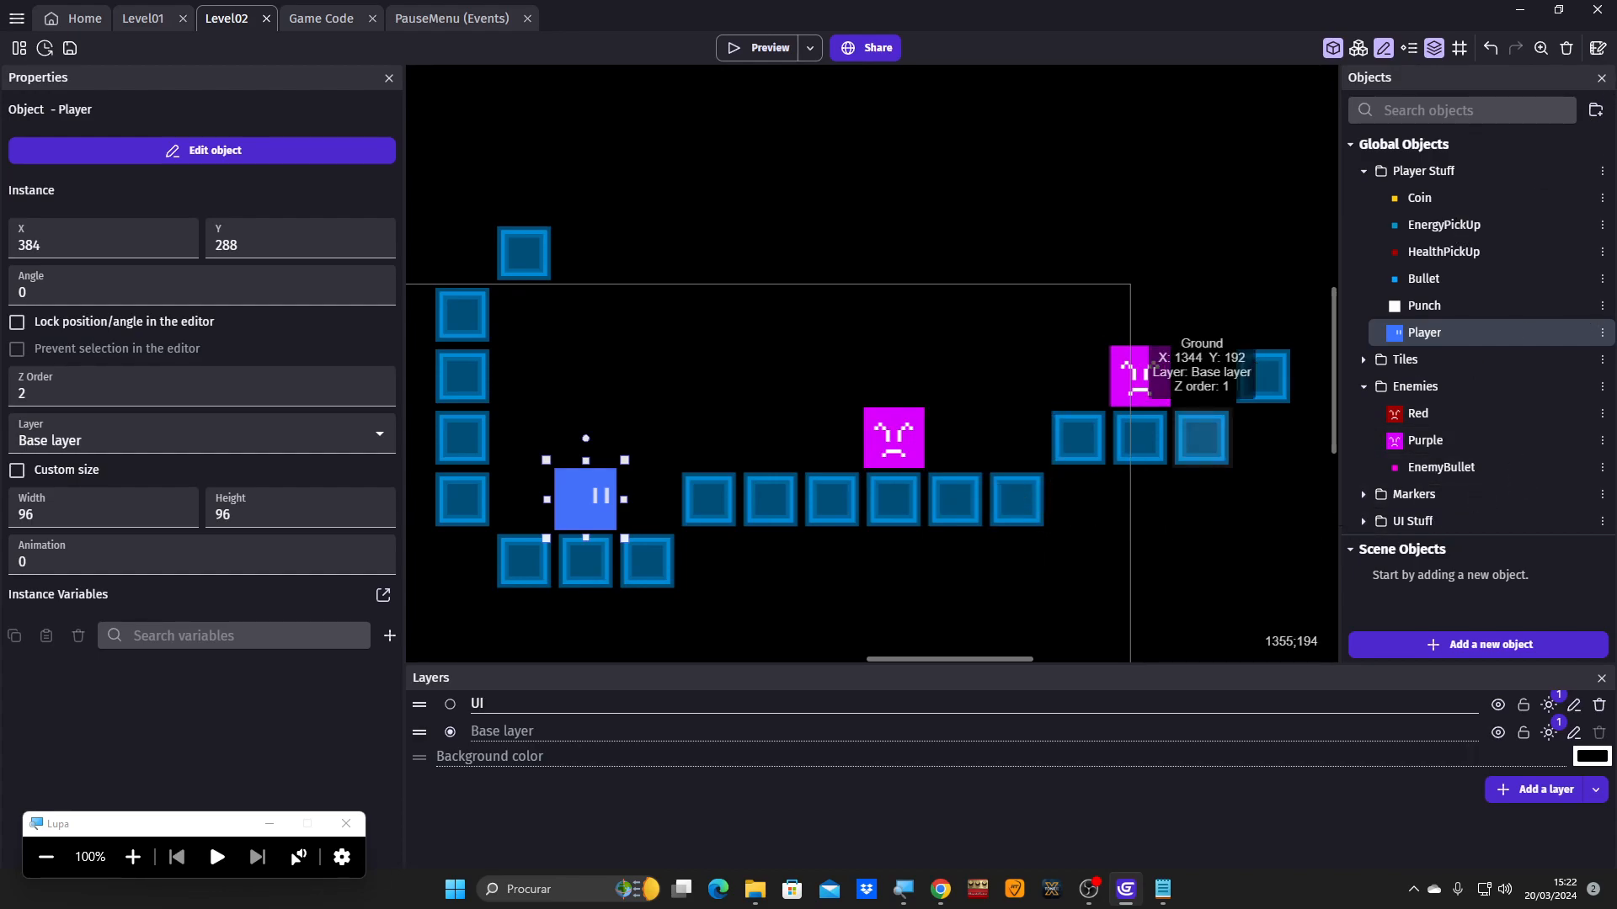
Lower the last Ground block so it sits two rows below and one column beyond the three-block ledge.
click(133, 856)
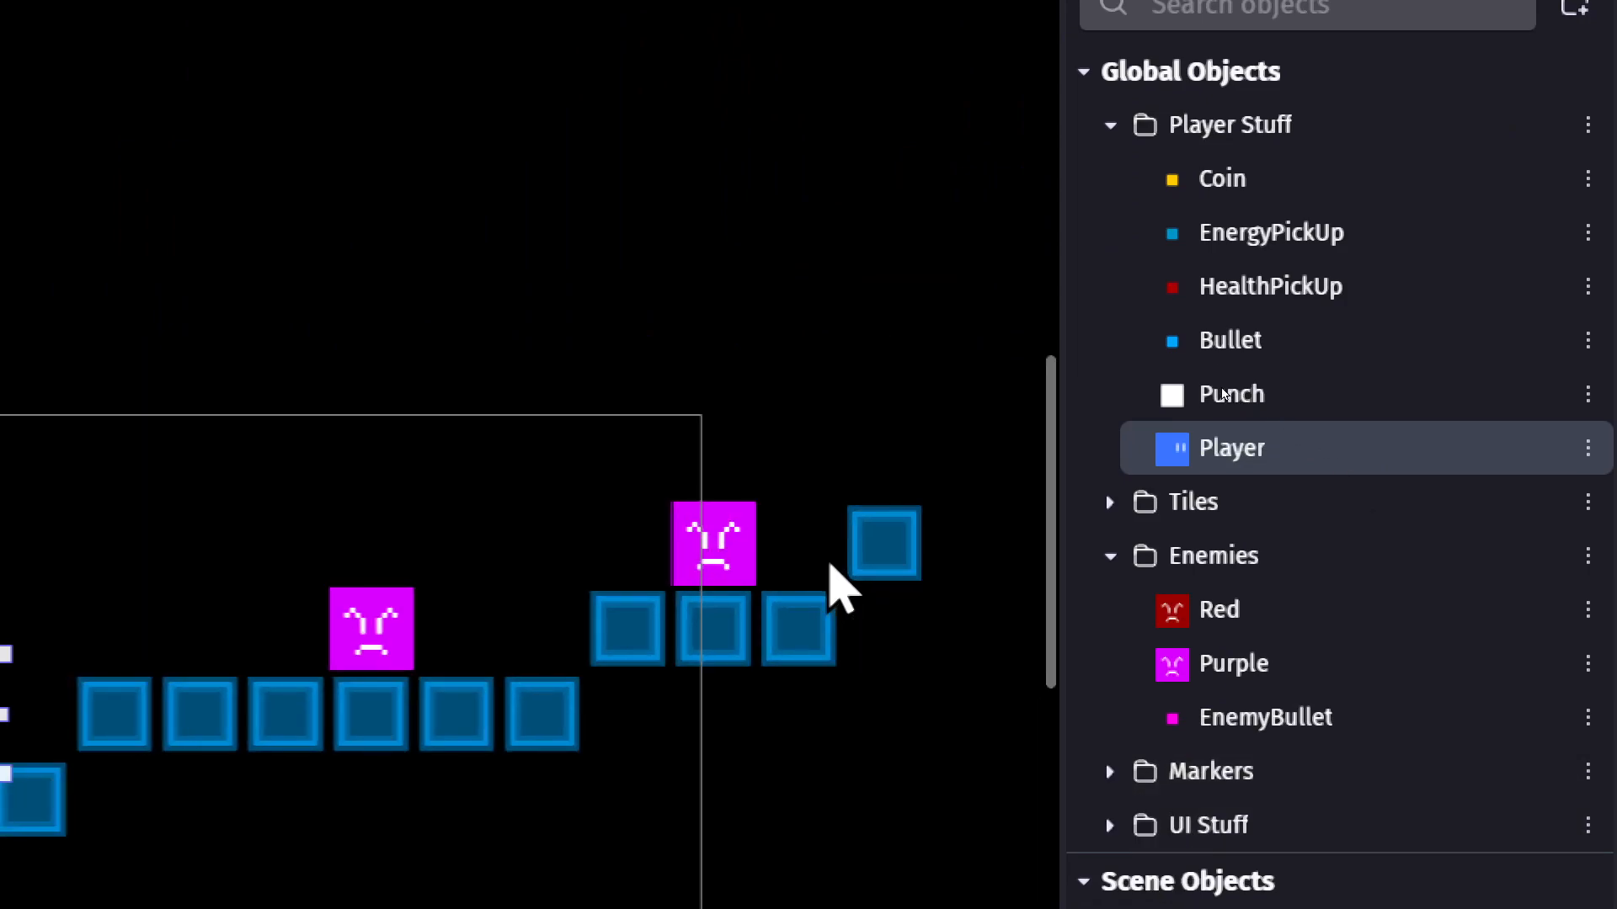
ctrl+scroll(829, 585, down, 1)
middle_drag(733, 704, 589, 665)
ctrl+scroll(581, 662, down, 2)
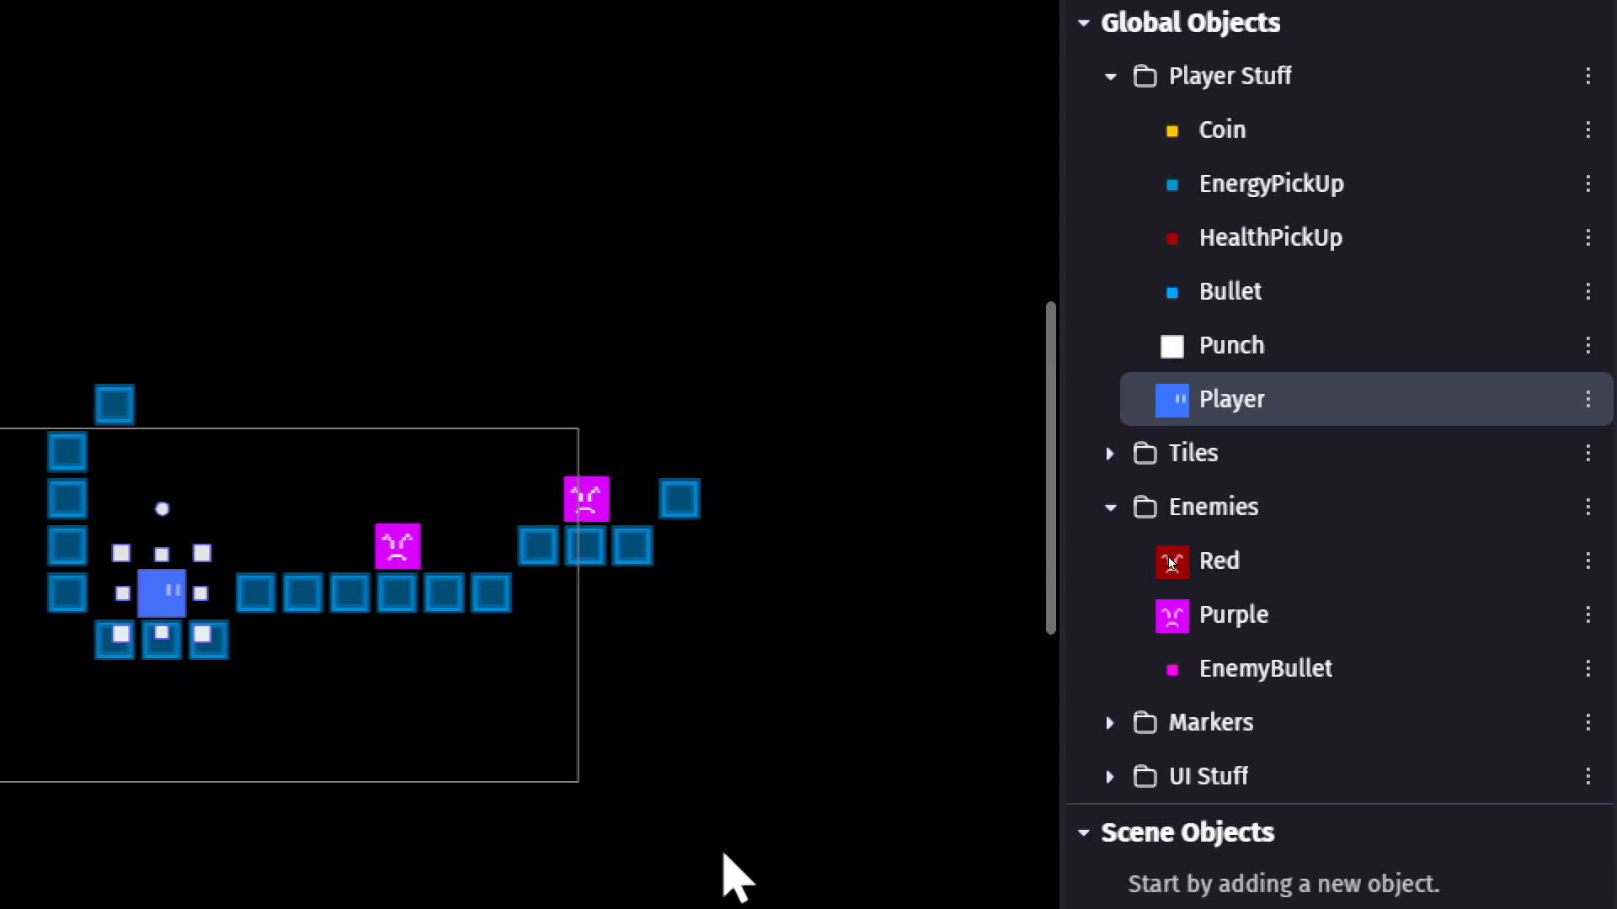
middle_drag(681, 774, 415, 812)
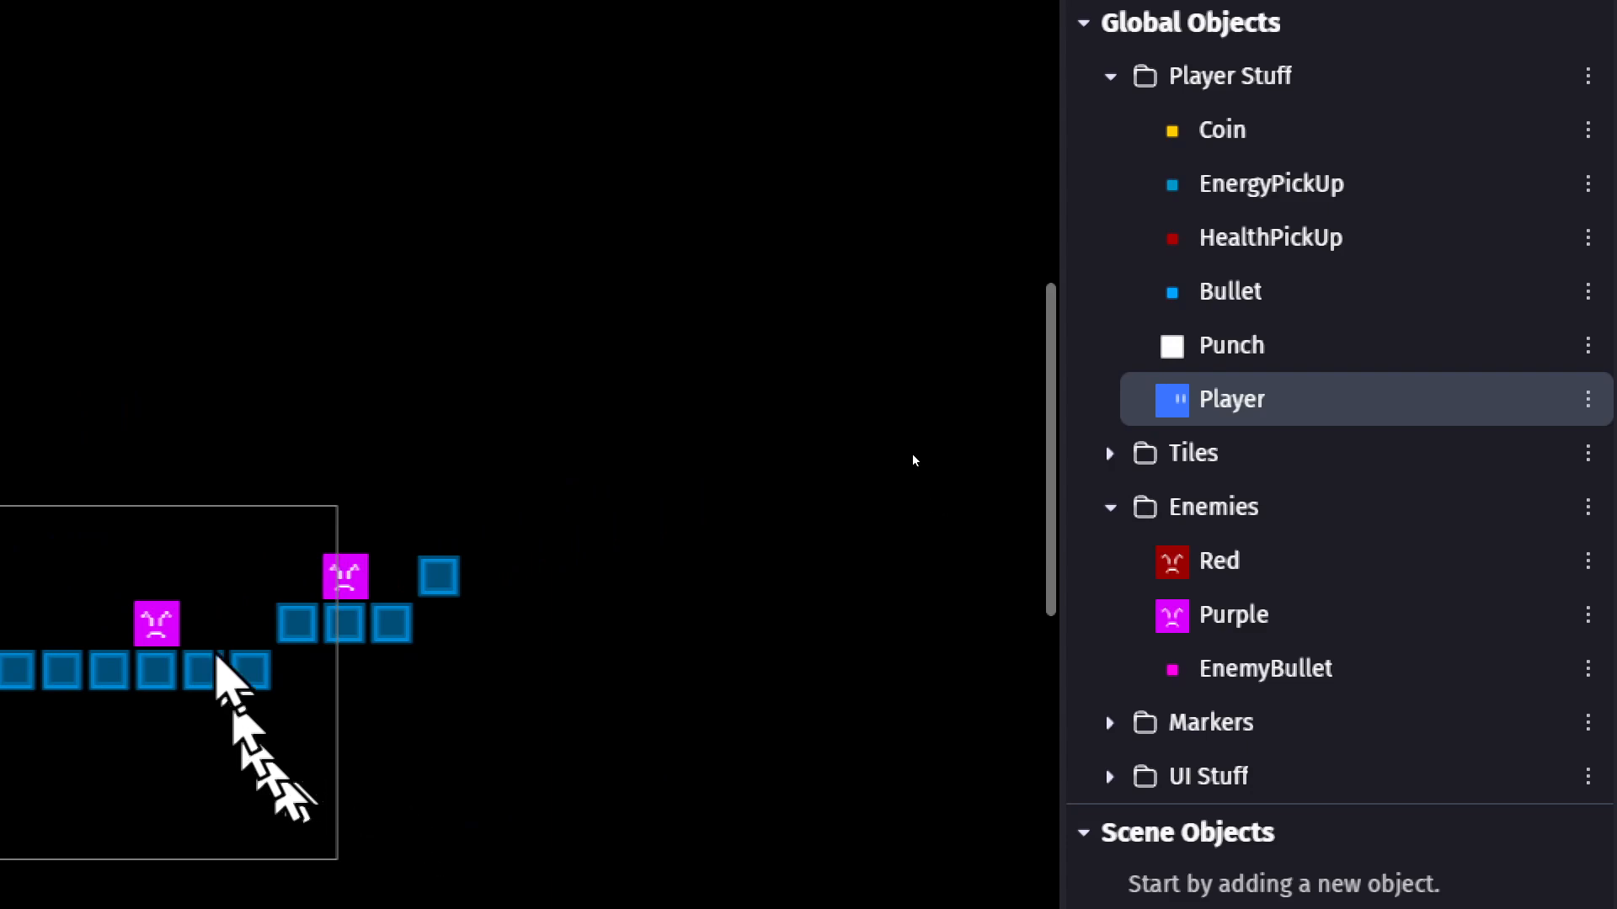
drag(437, 575, 442, 671)
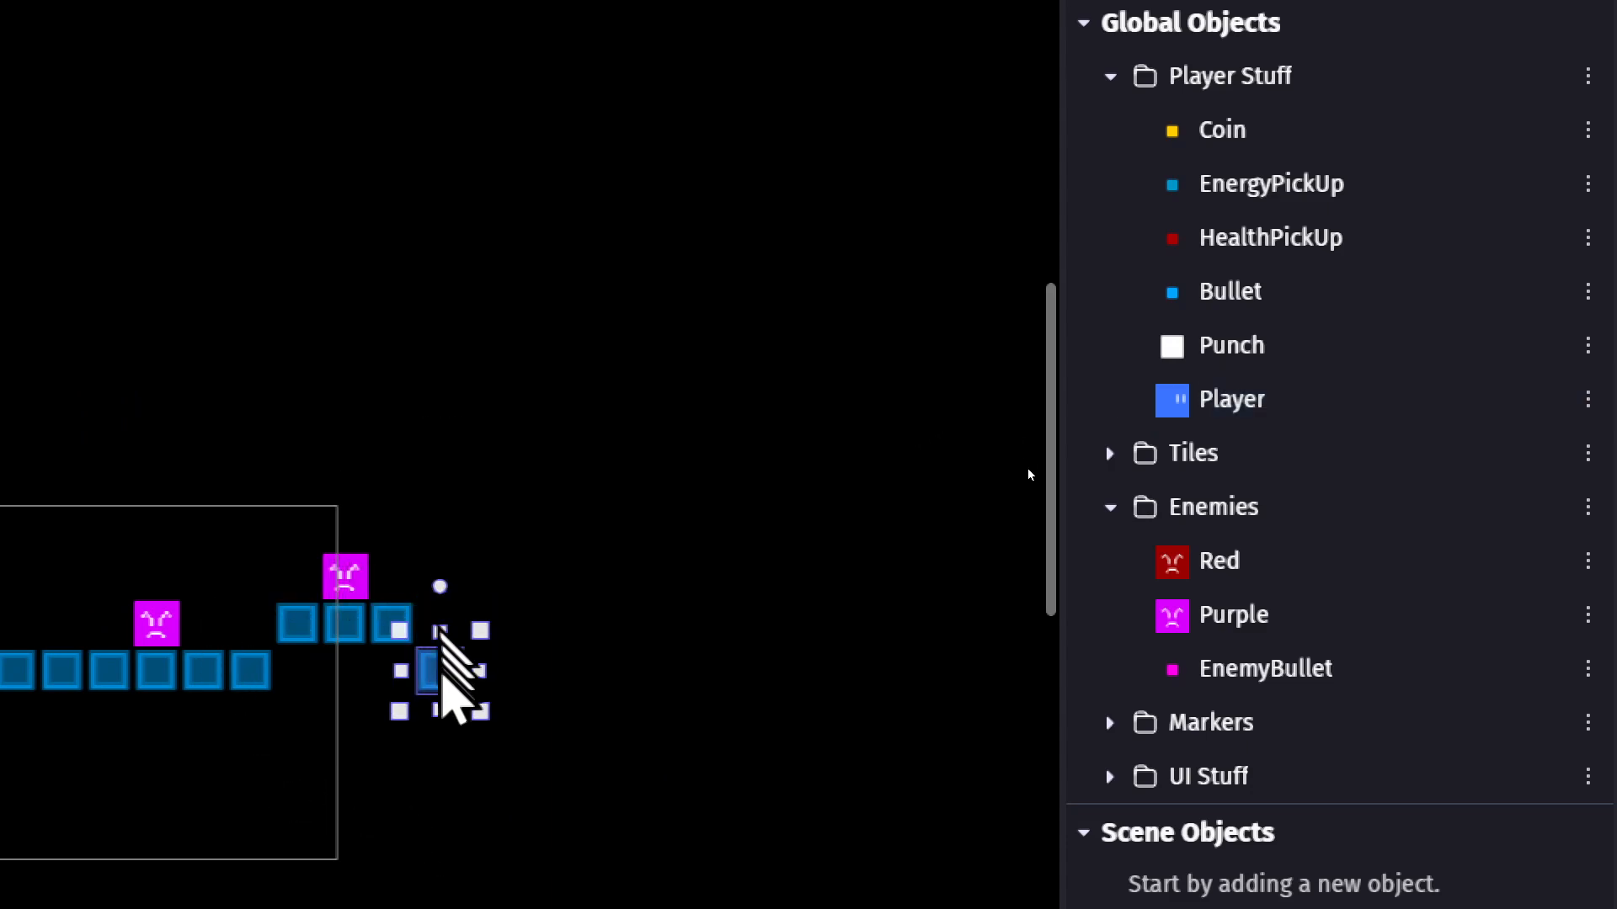
drag(441, 683, 438, 730)
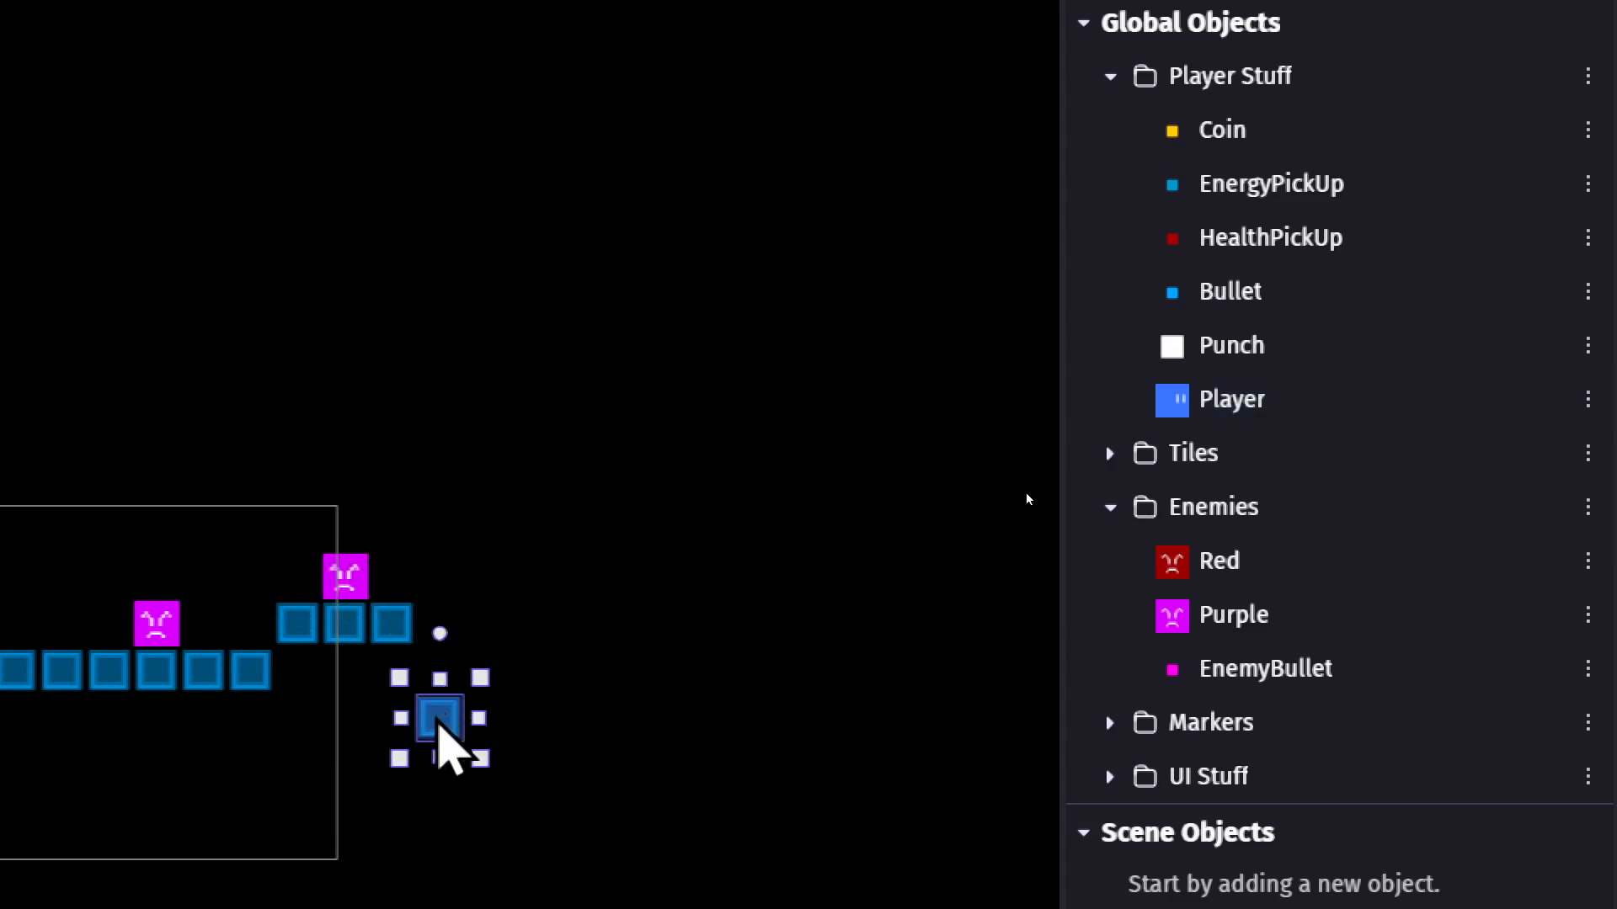
Duplicate the ledge's last Ground block directly beneath it and paste a column of three Ground blocks across the pit.
click(390, 627)
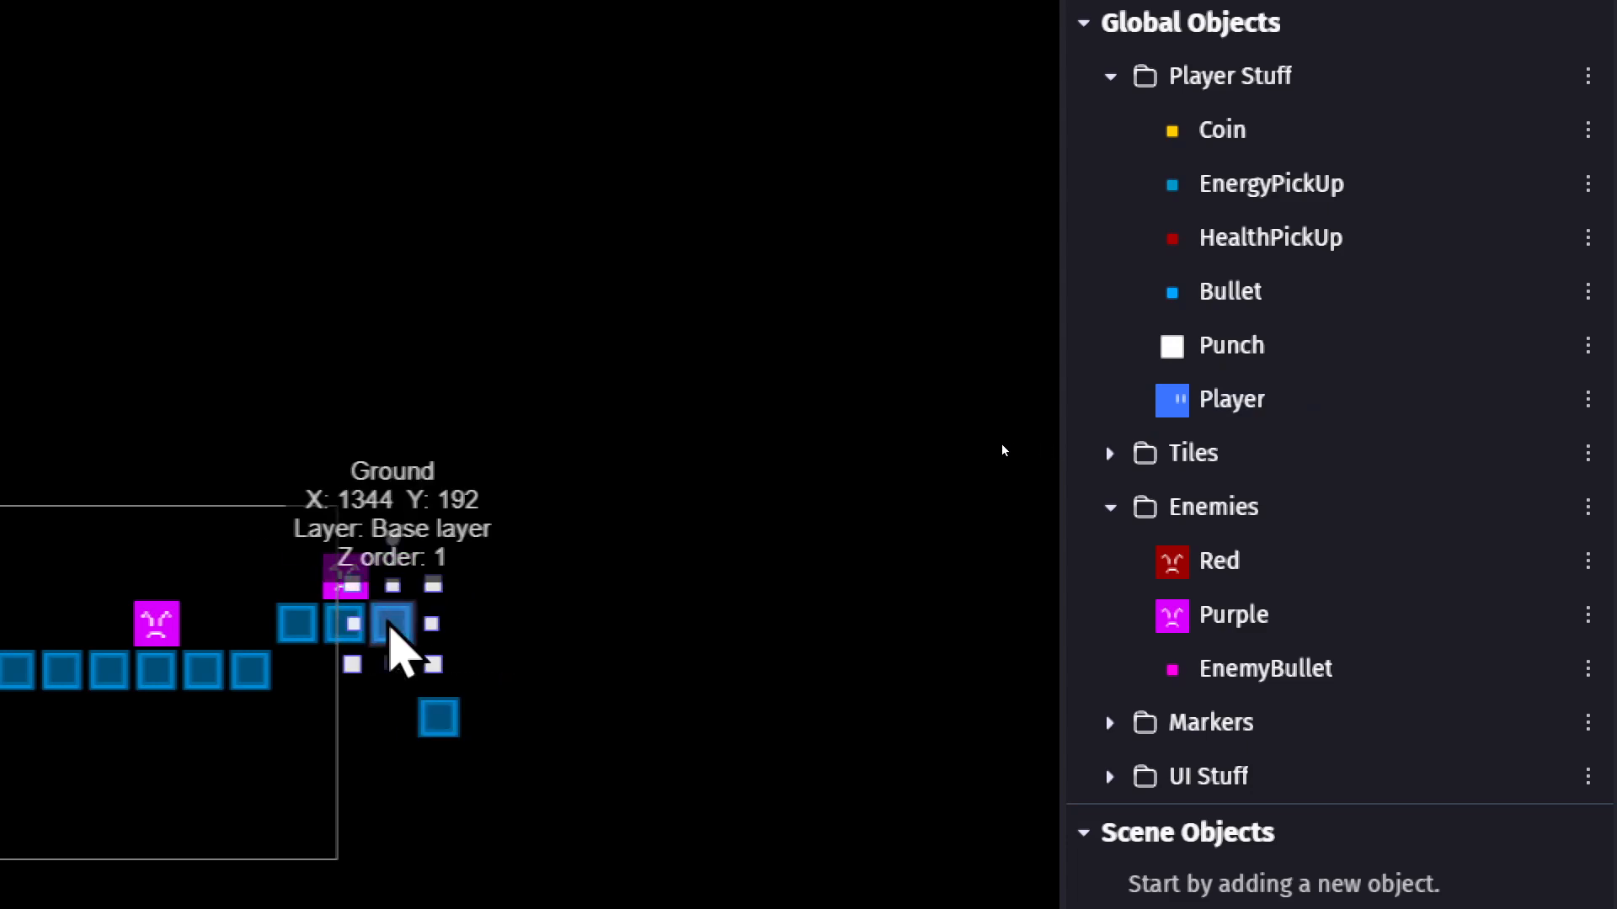
click(559, 615)
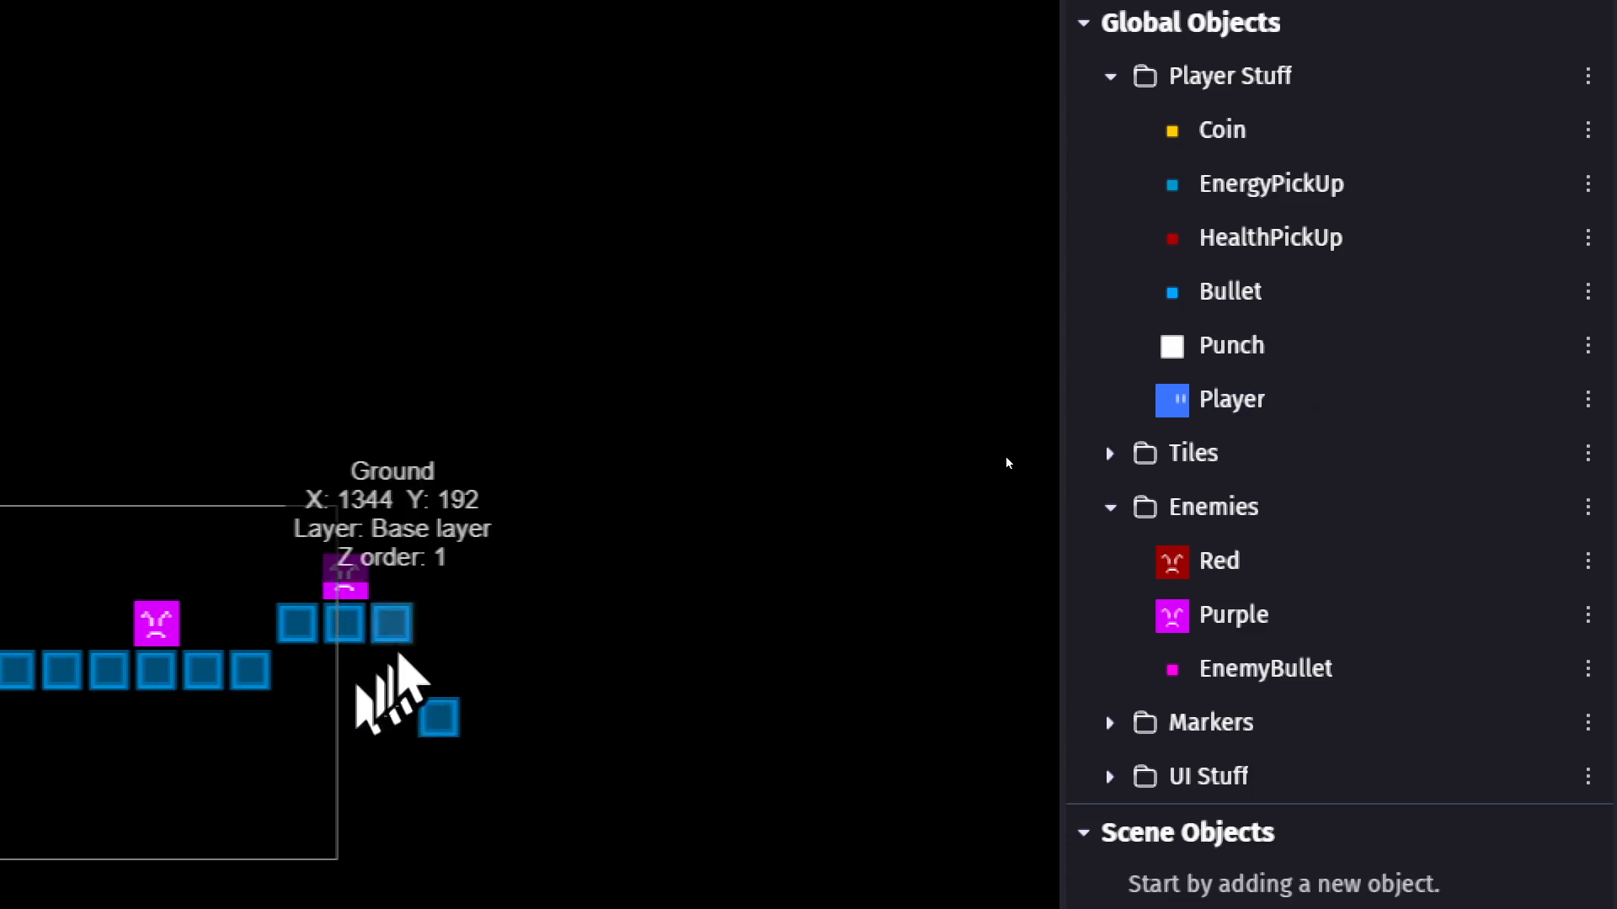
ctrl+drag(393, 628, 394, 674)
key(ctrl+v)
key(ctrl+v)
key(ctrl+v)
click(561, 581)
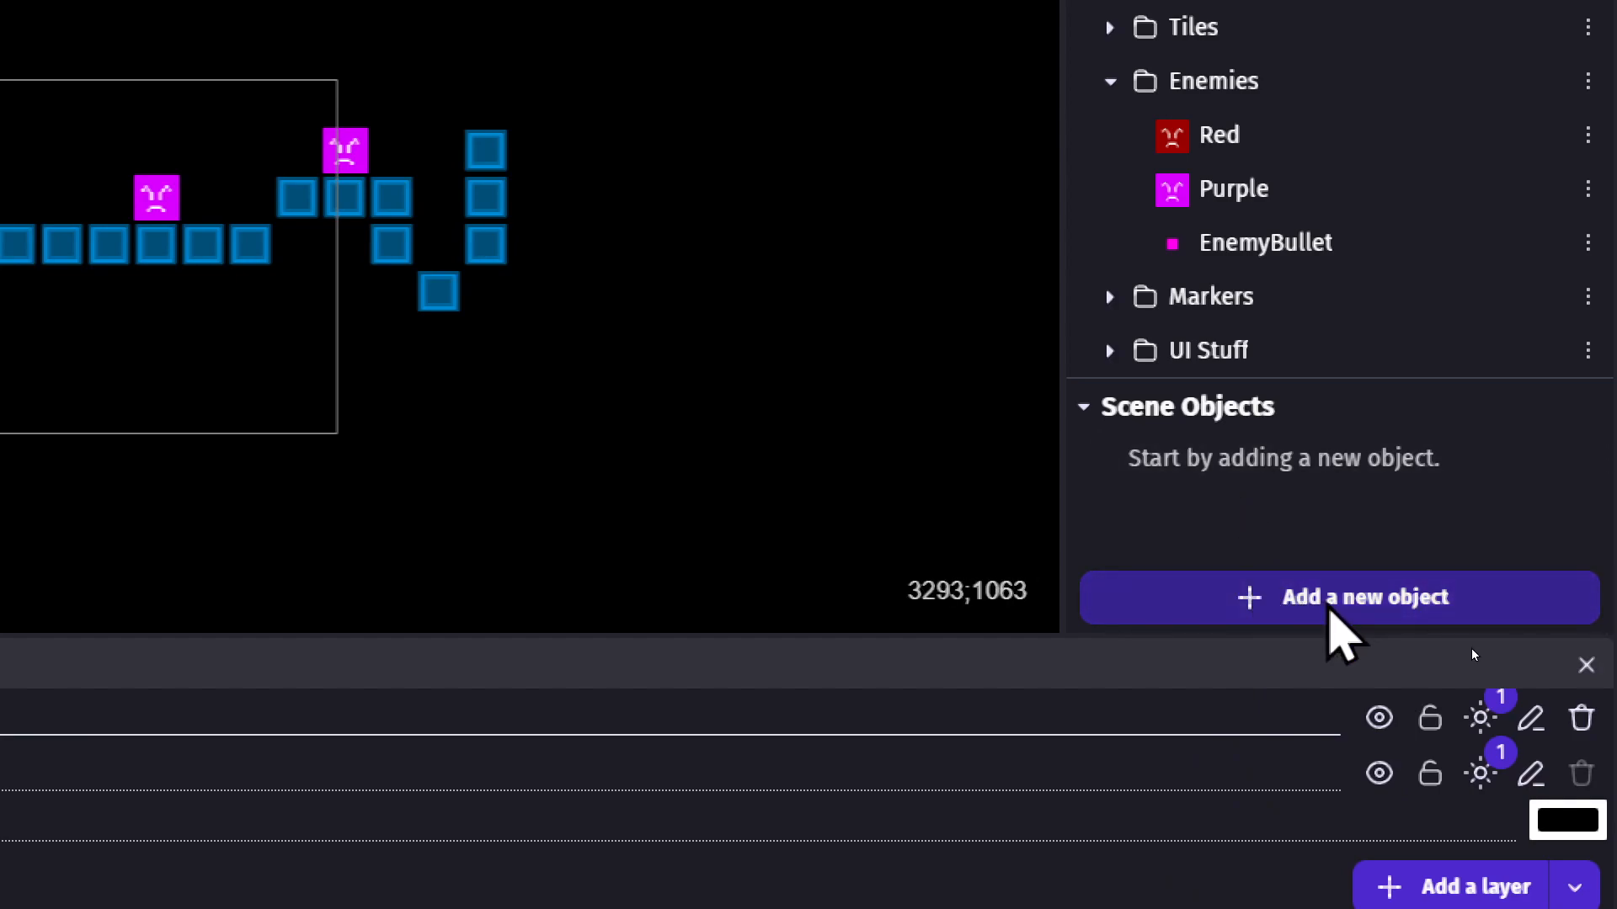
Create a new Sprite object named Lava and start its first animation in Piskel.
click(1329, 608)
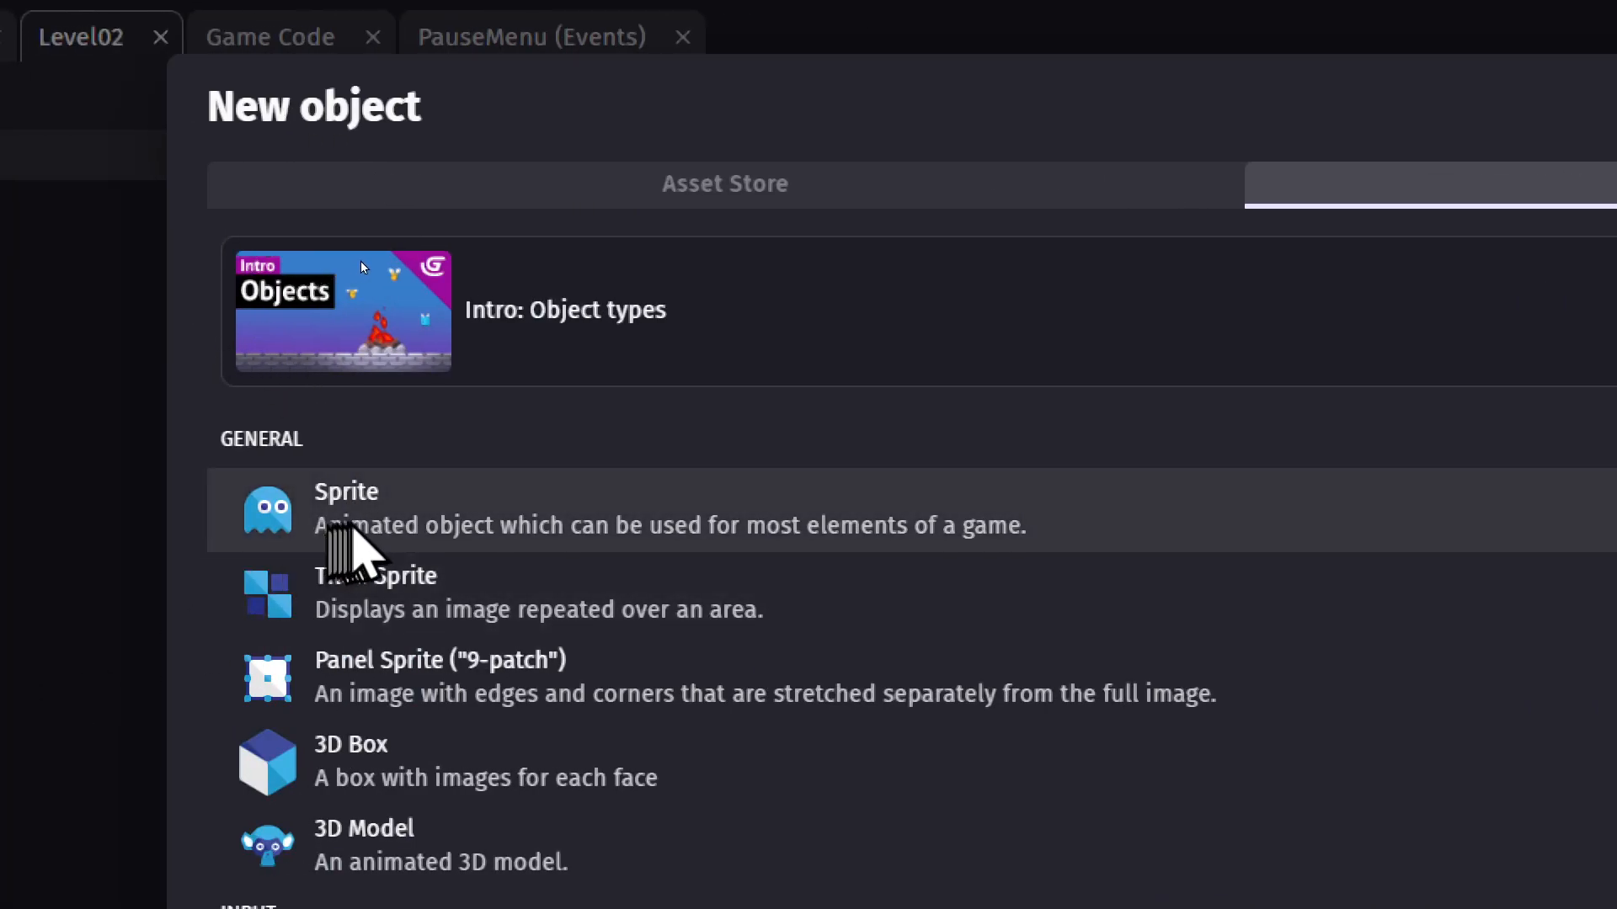
click(361, 499)
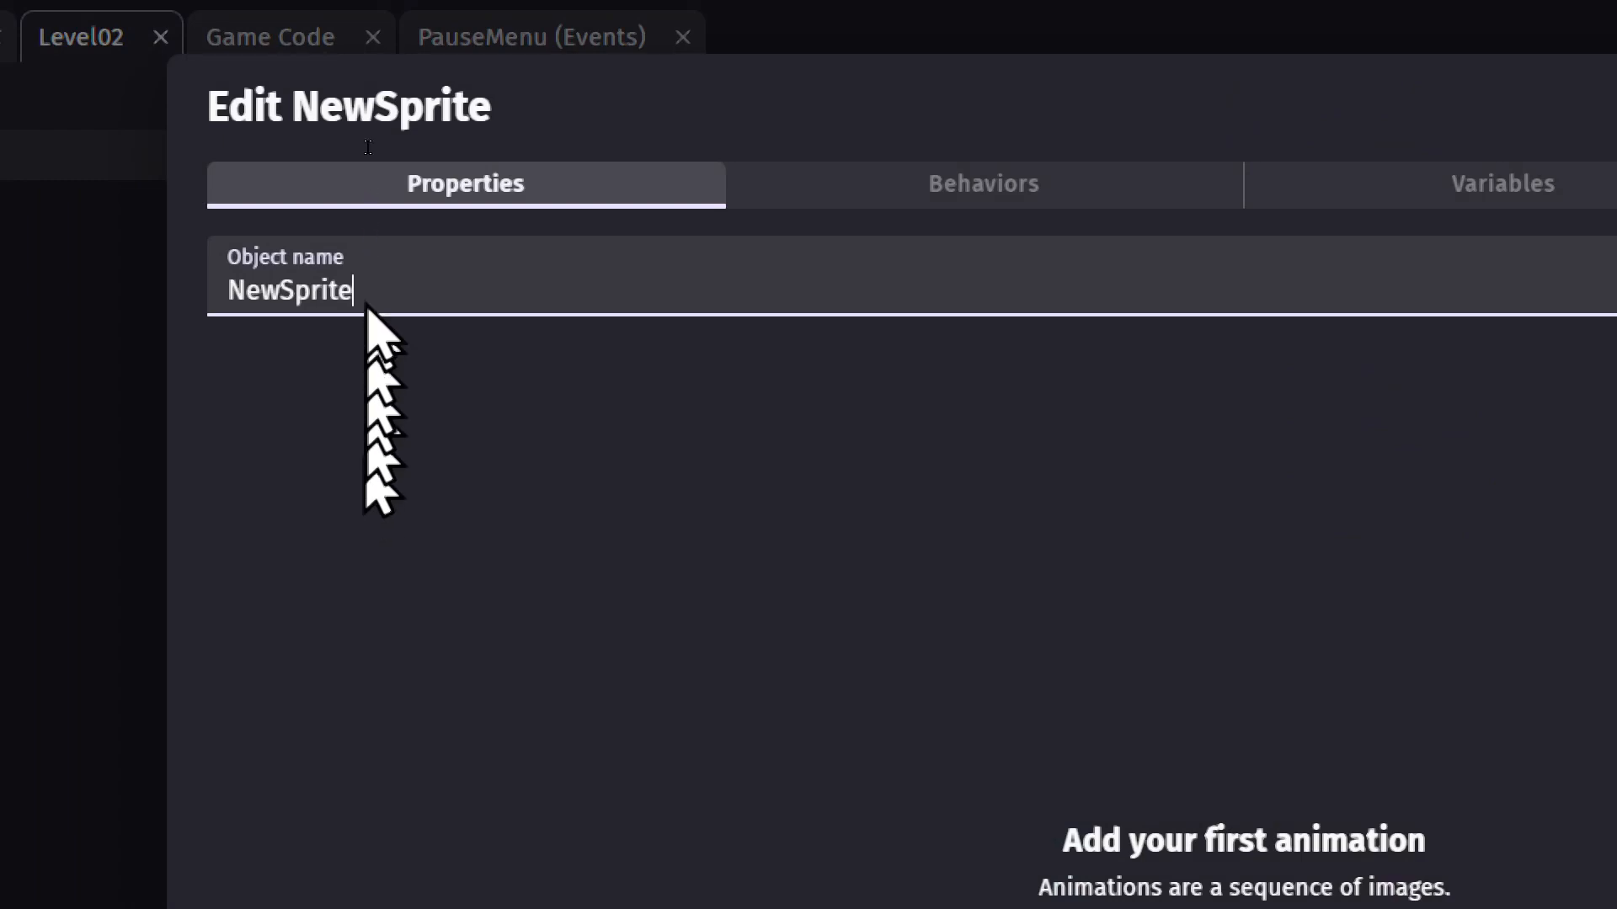
double_click(413, 310)
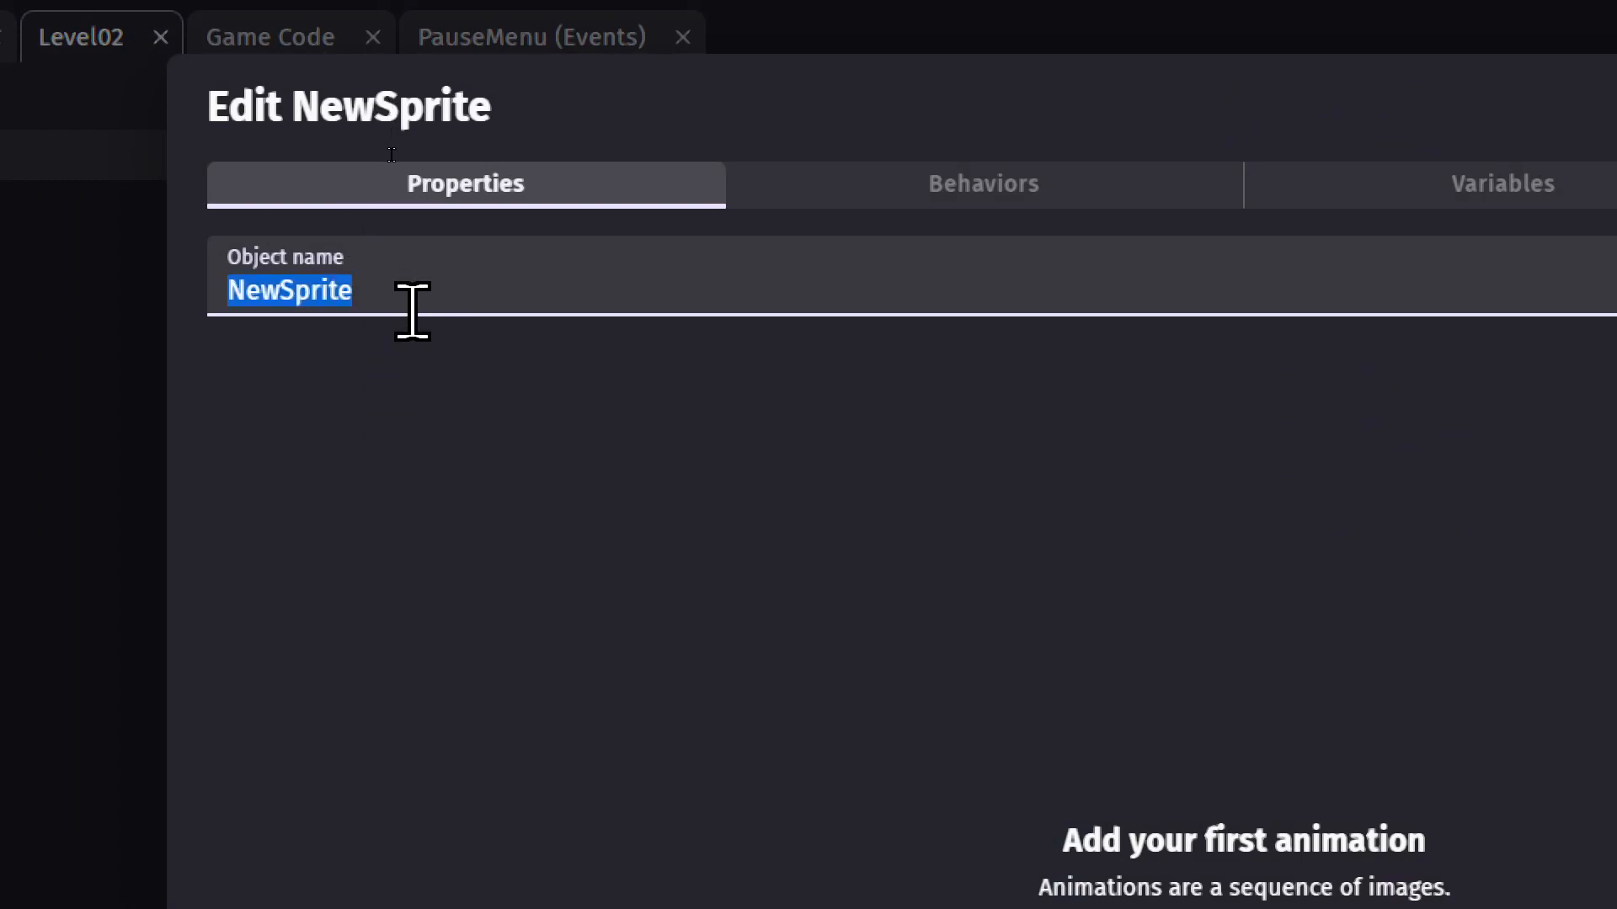
text(K)
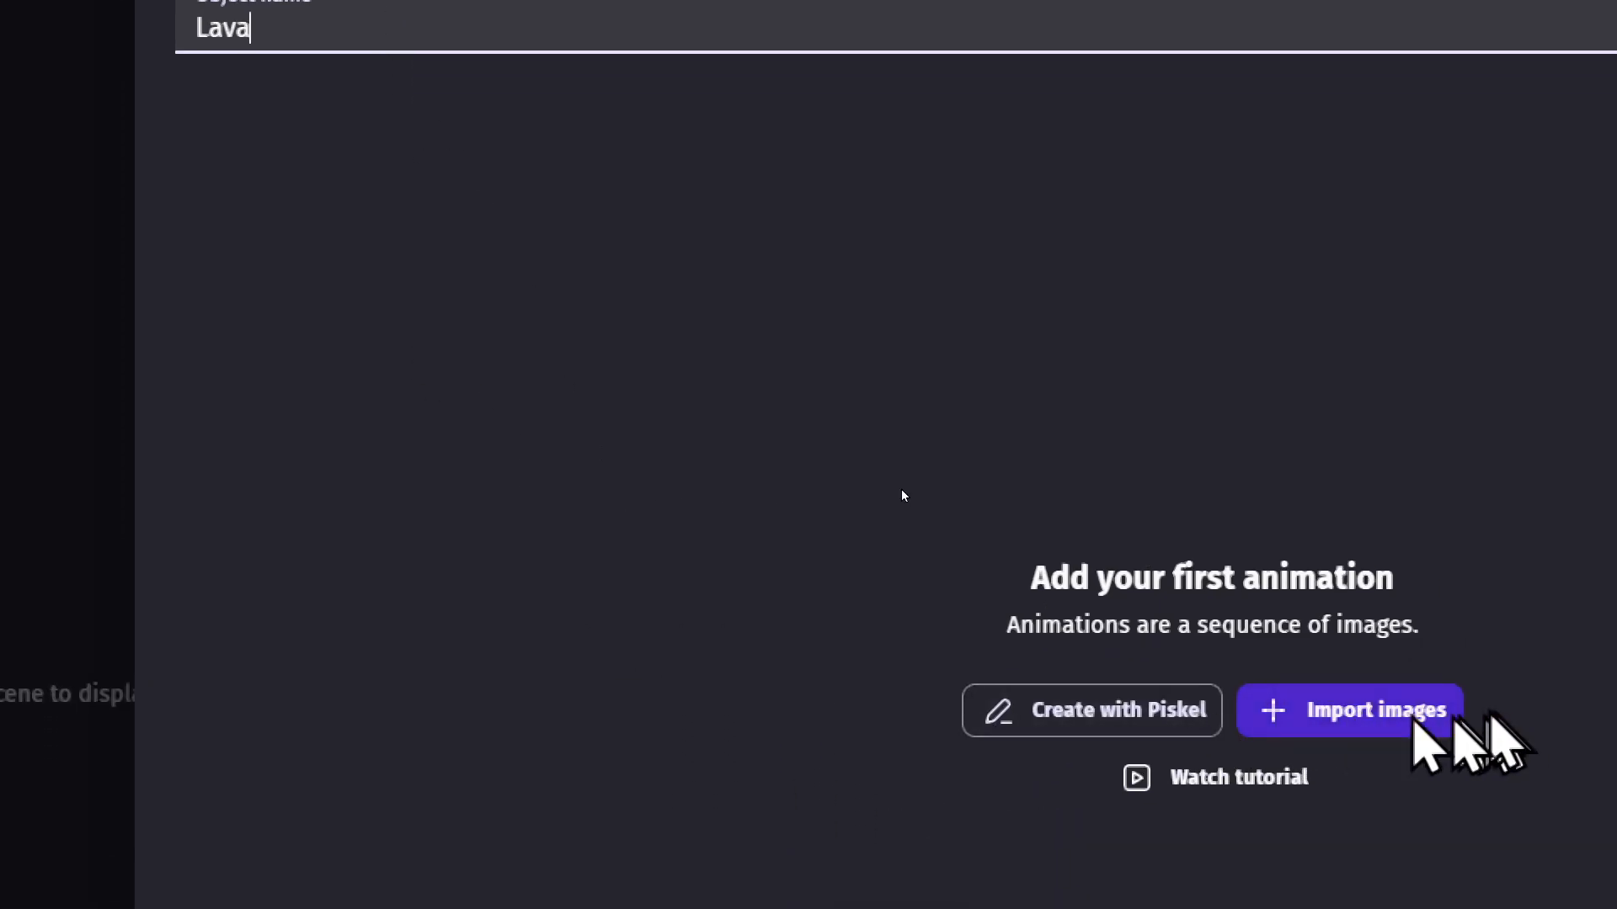
click(1086, 722)
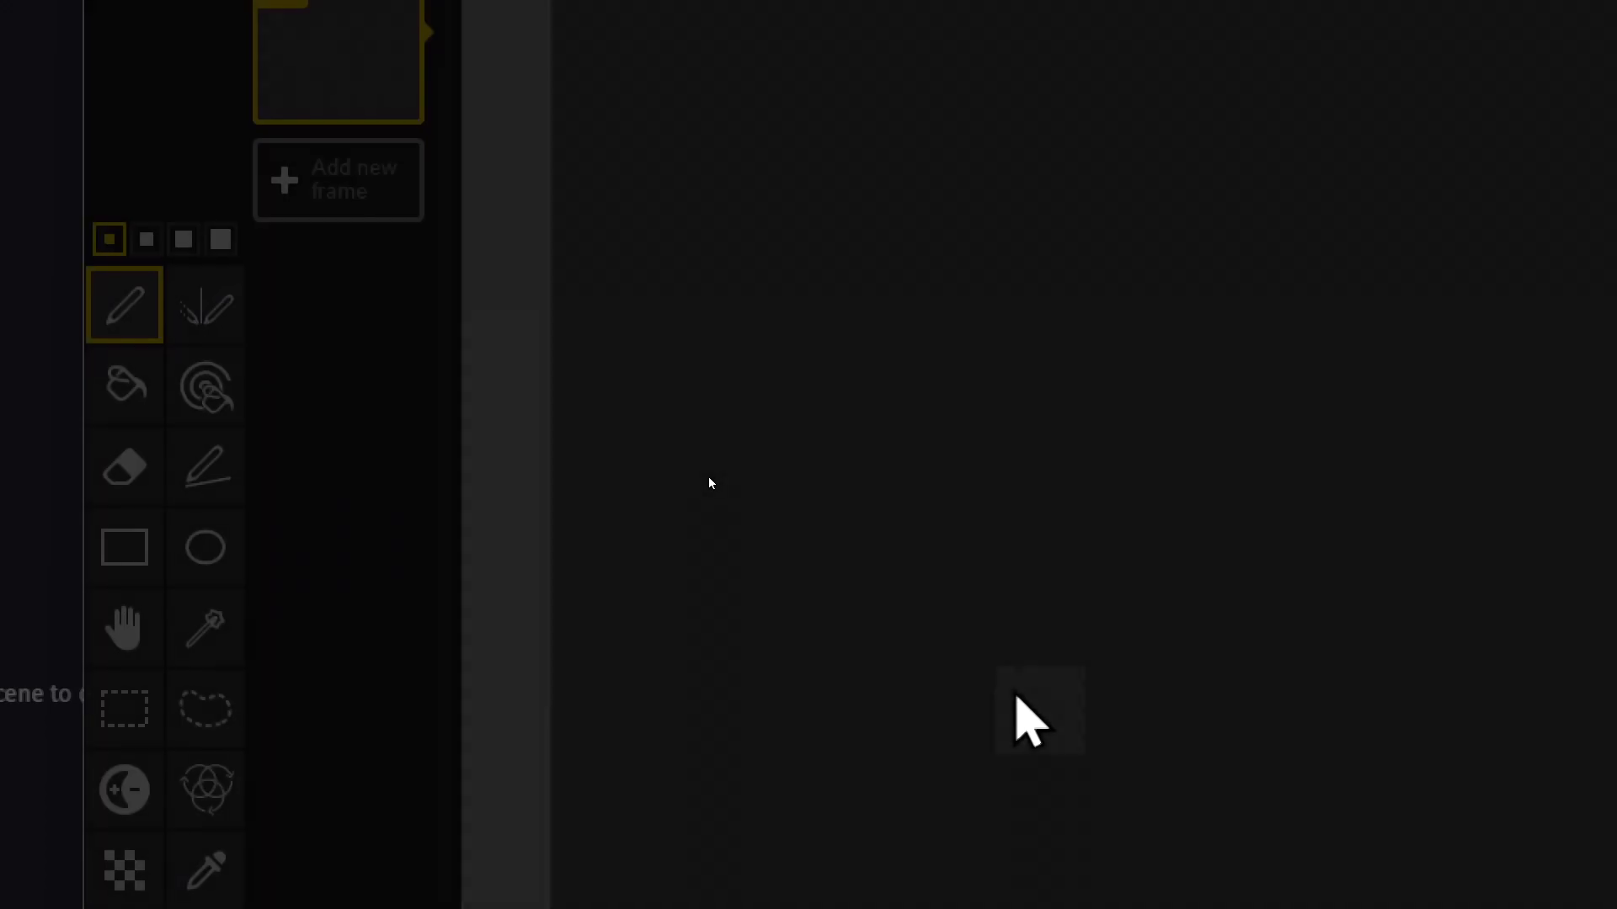
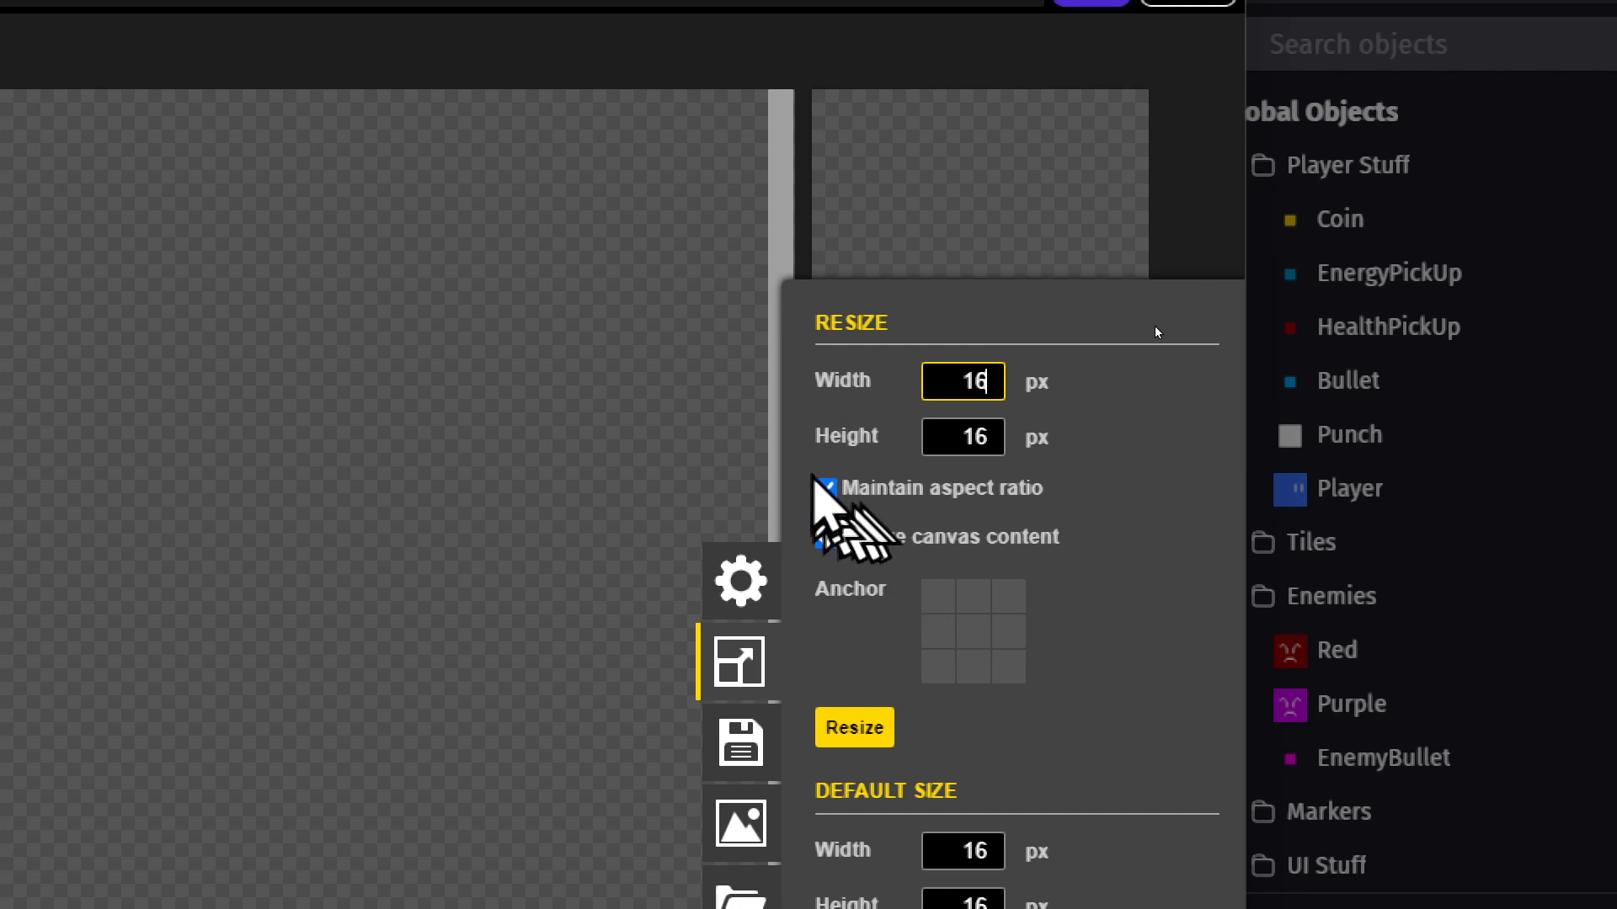
Fill the first frame of the Lava animation with orange #ff7c00 using the bucket tool.
key(BackSpace)
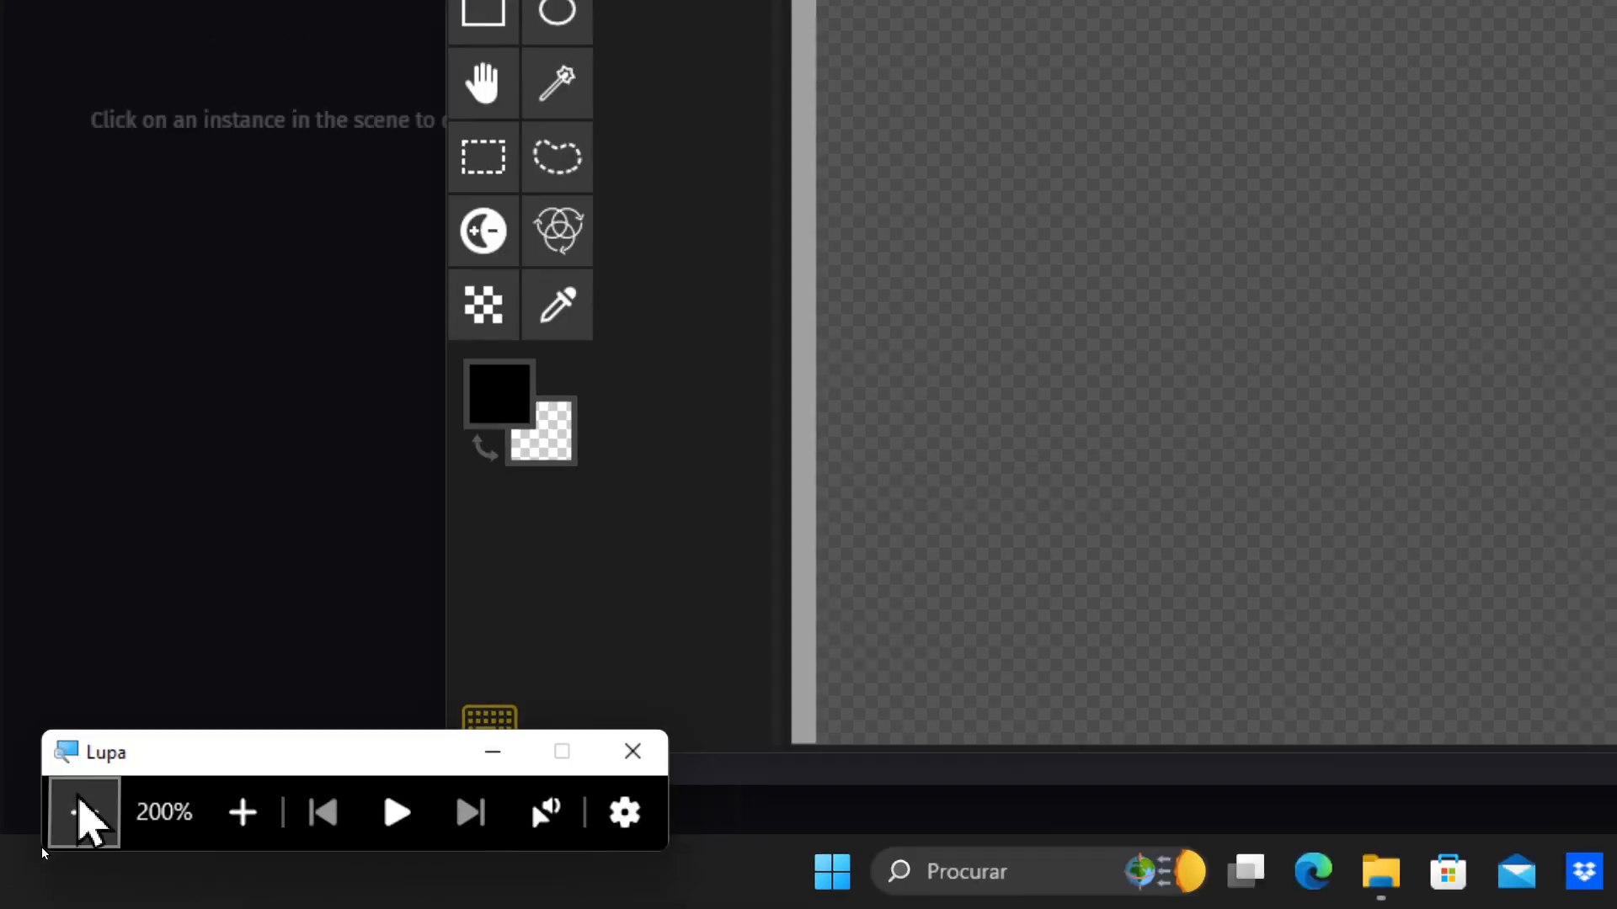
click(79, 817)
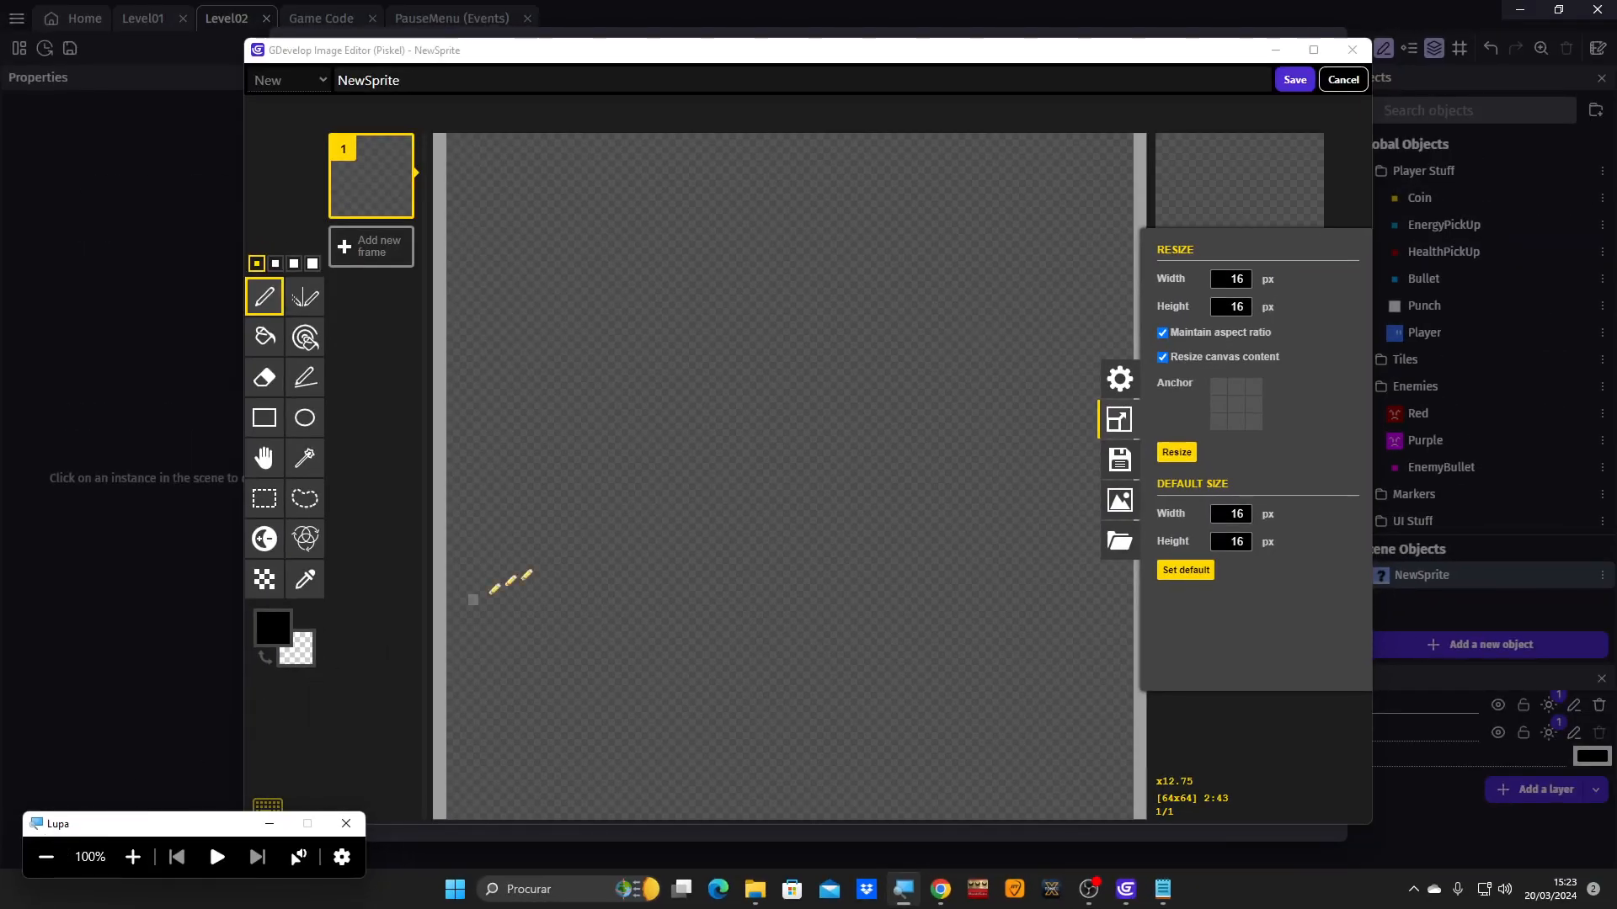
scroll(714, 513, down, 2)
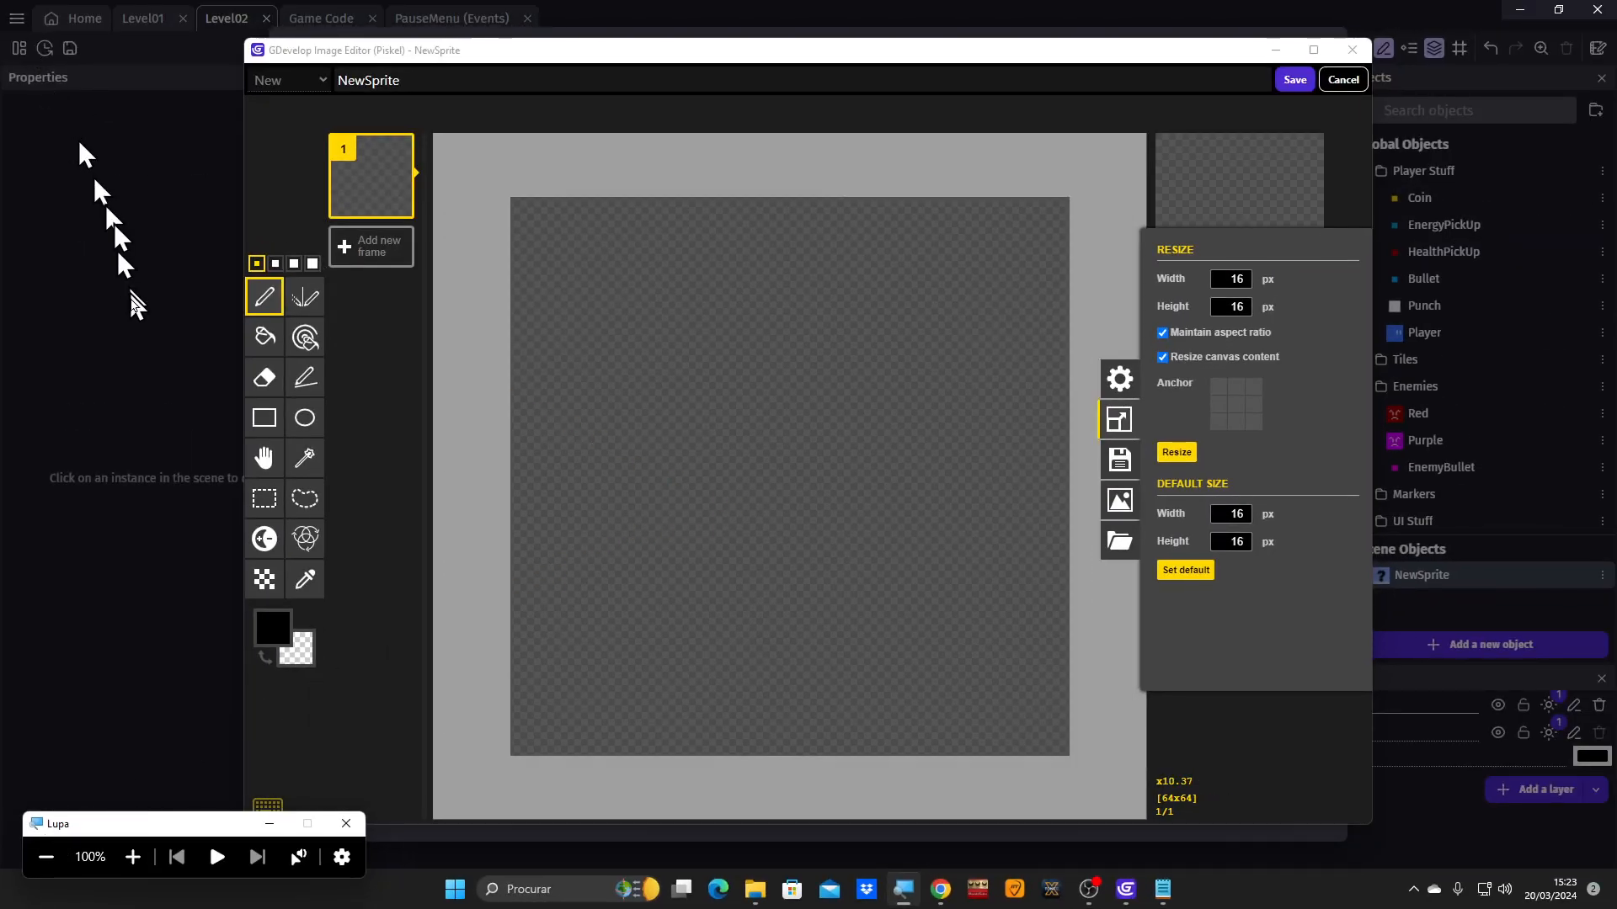
click(268, 352)
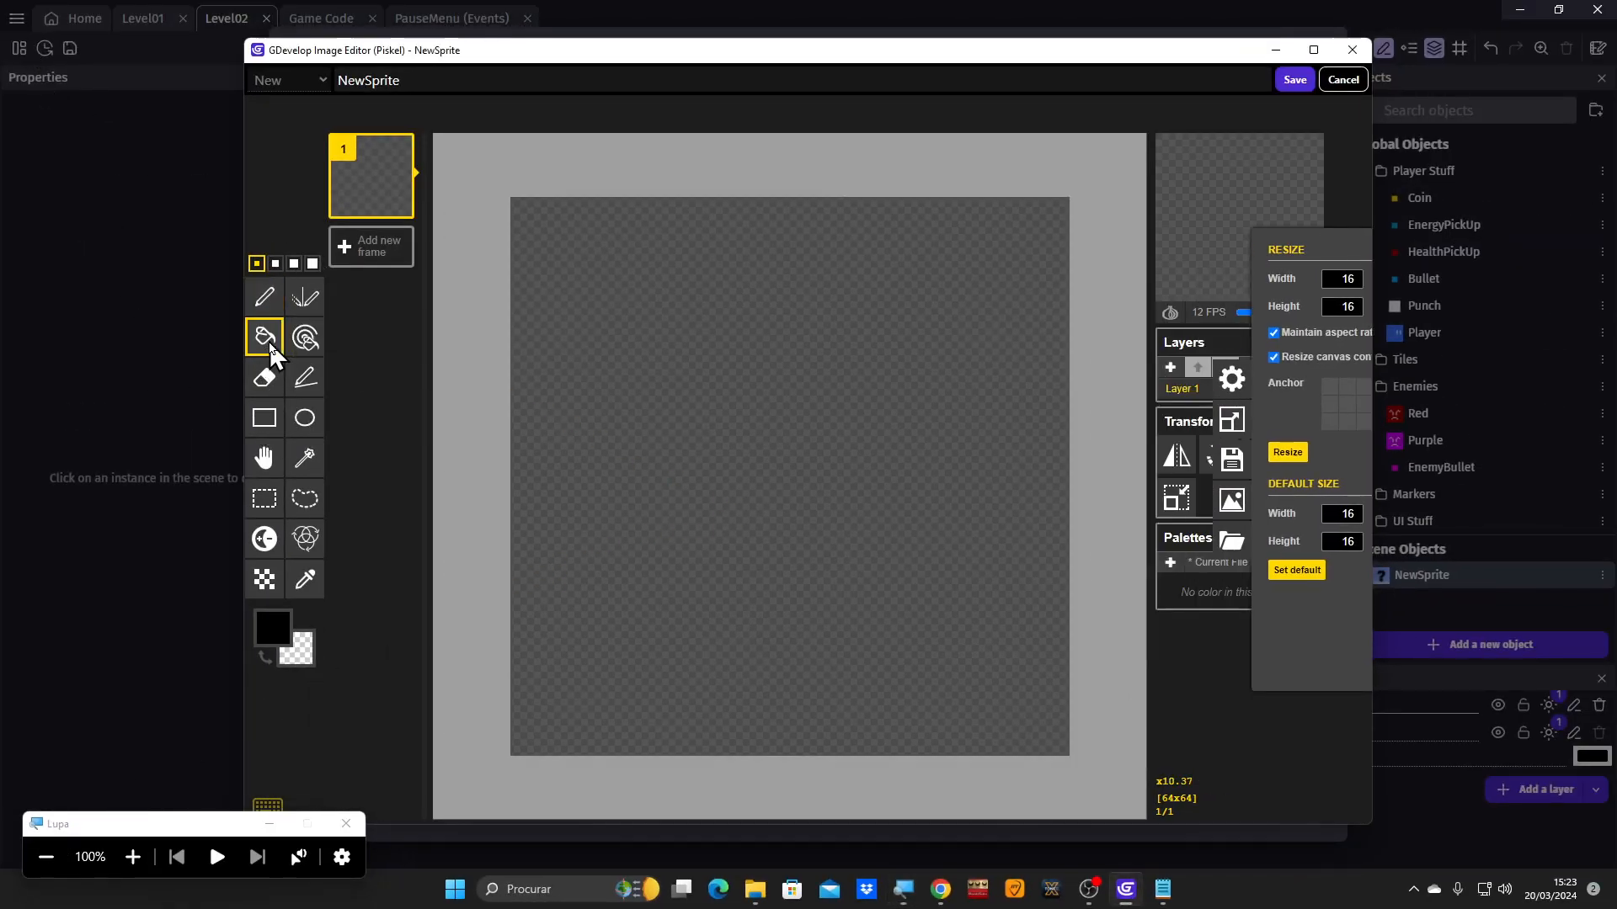
click(276, 642)
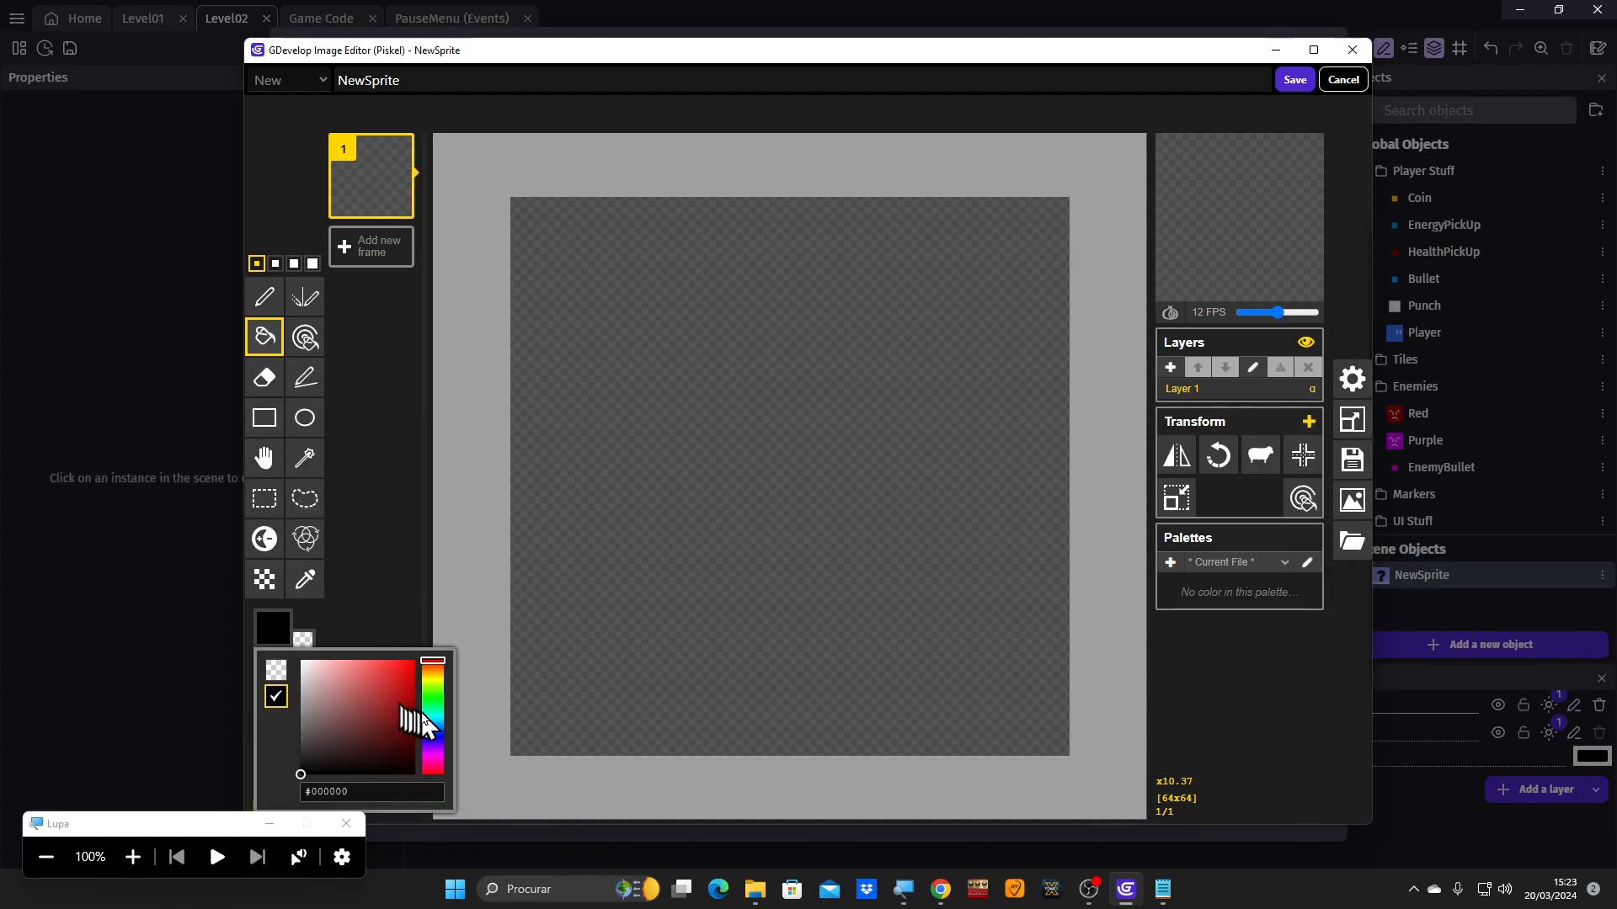
drag(437, 681, 429, 642)
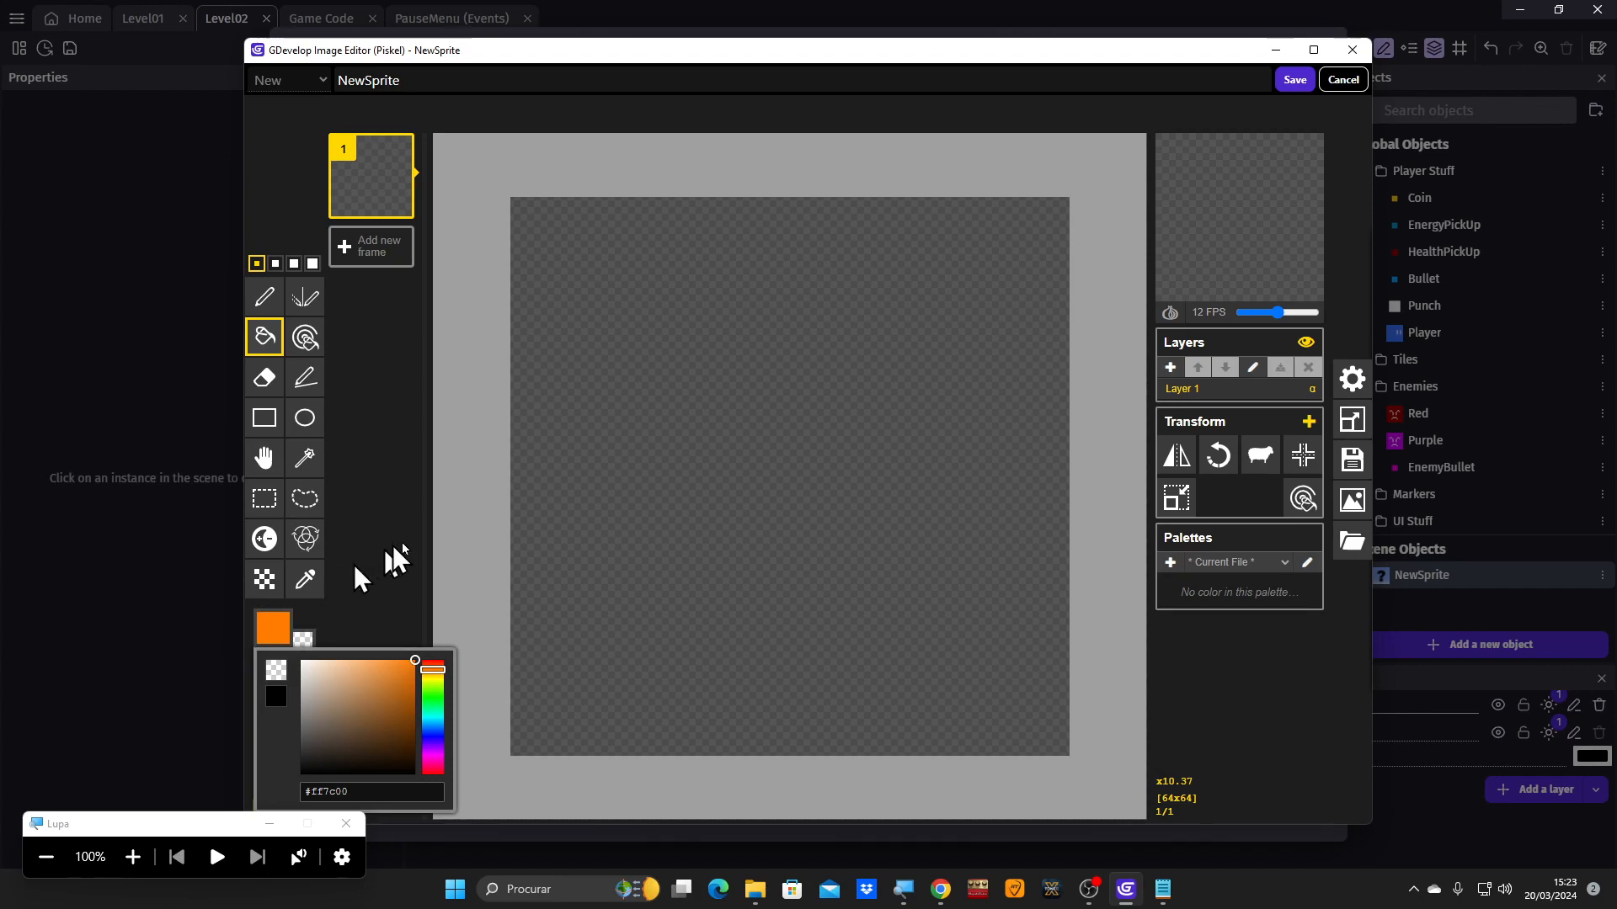
click(712, 469)
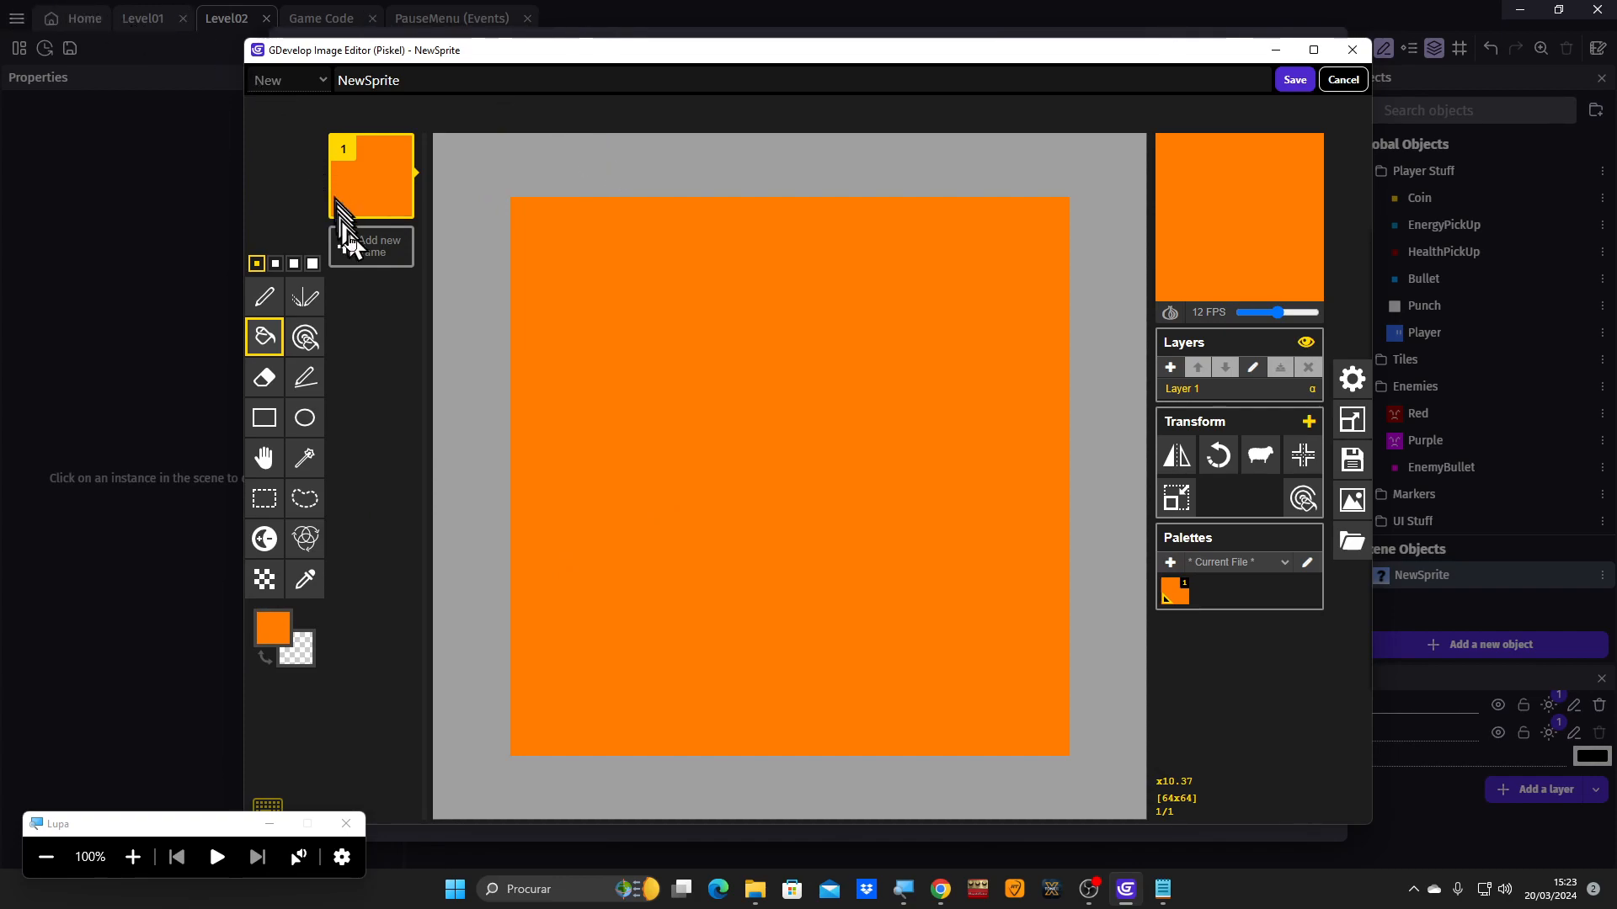
Duplicate the first frame and fill the copy with the darker orange #b25600.
click(399, 205)
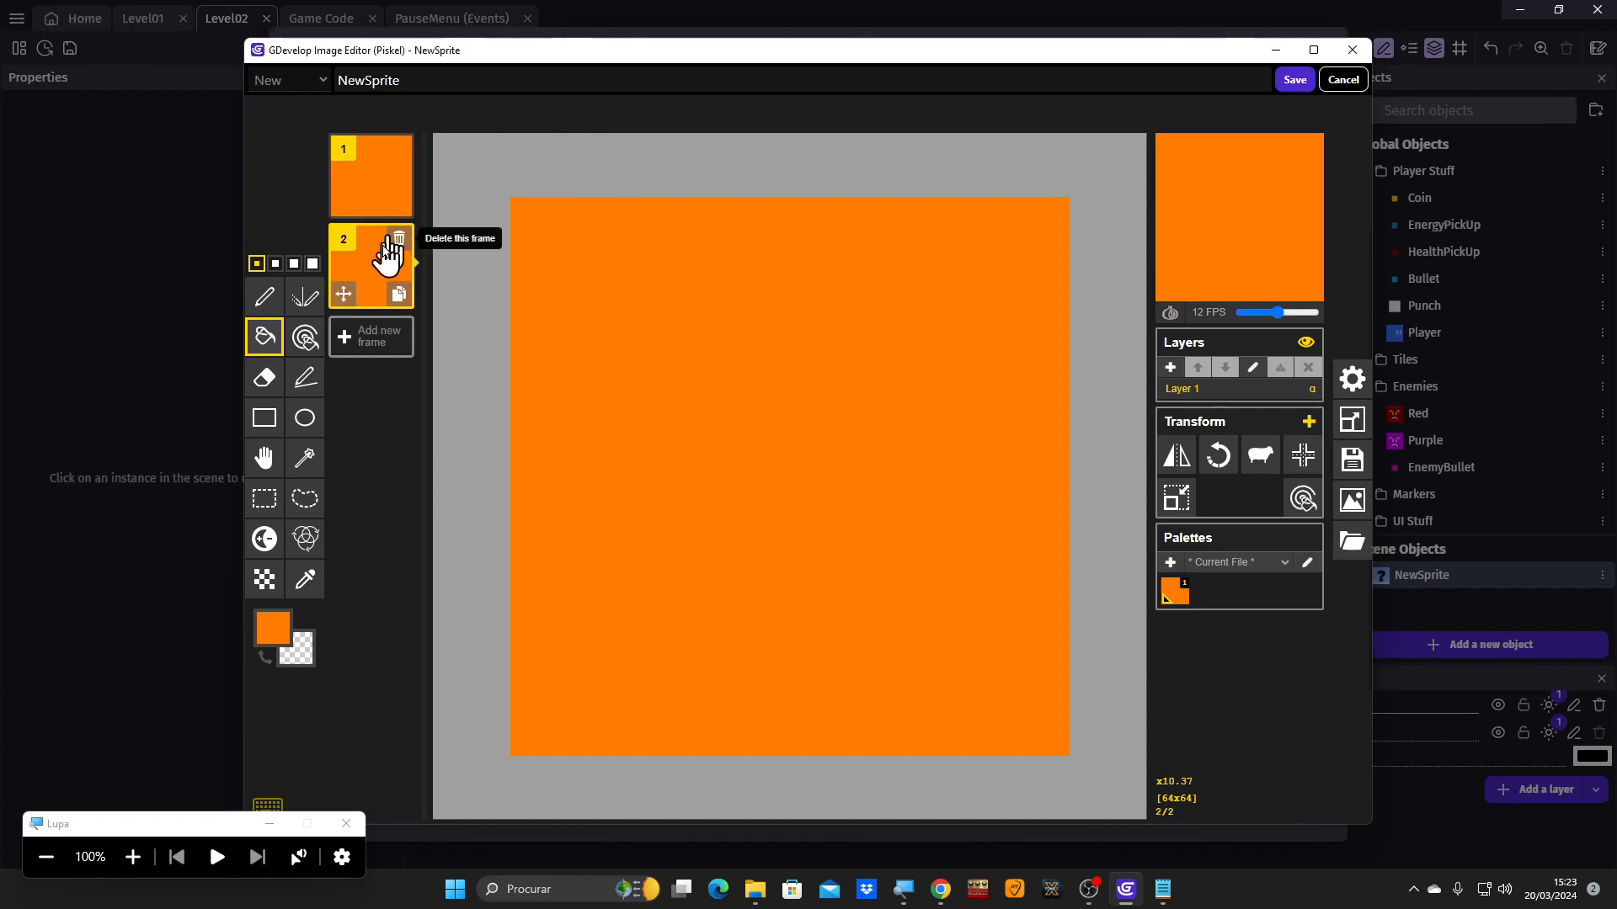
click(268, 625)
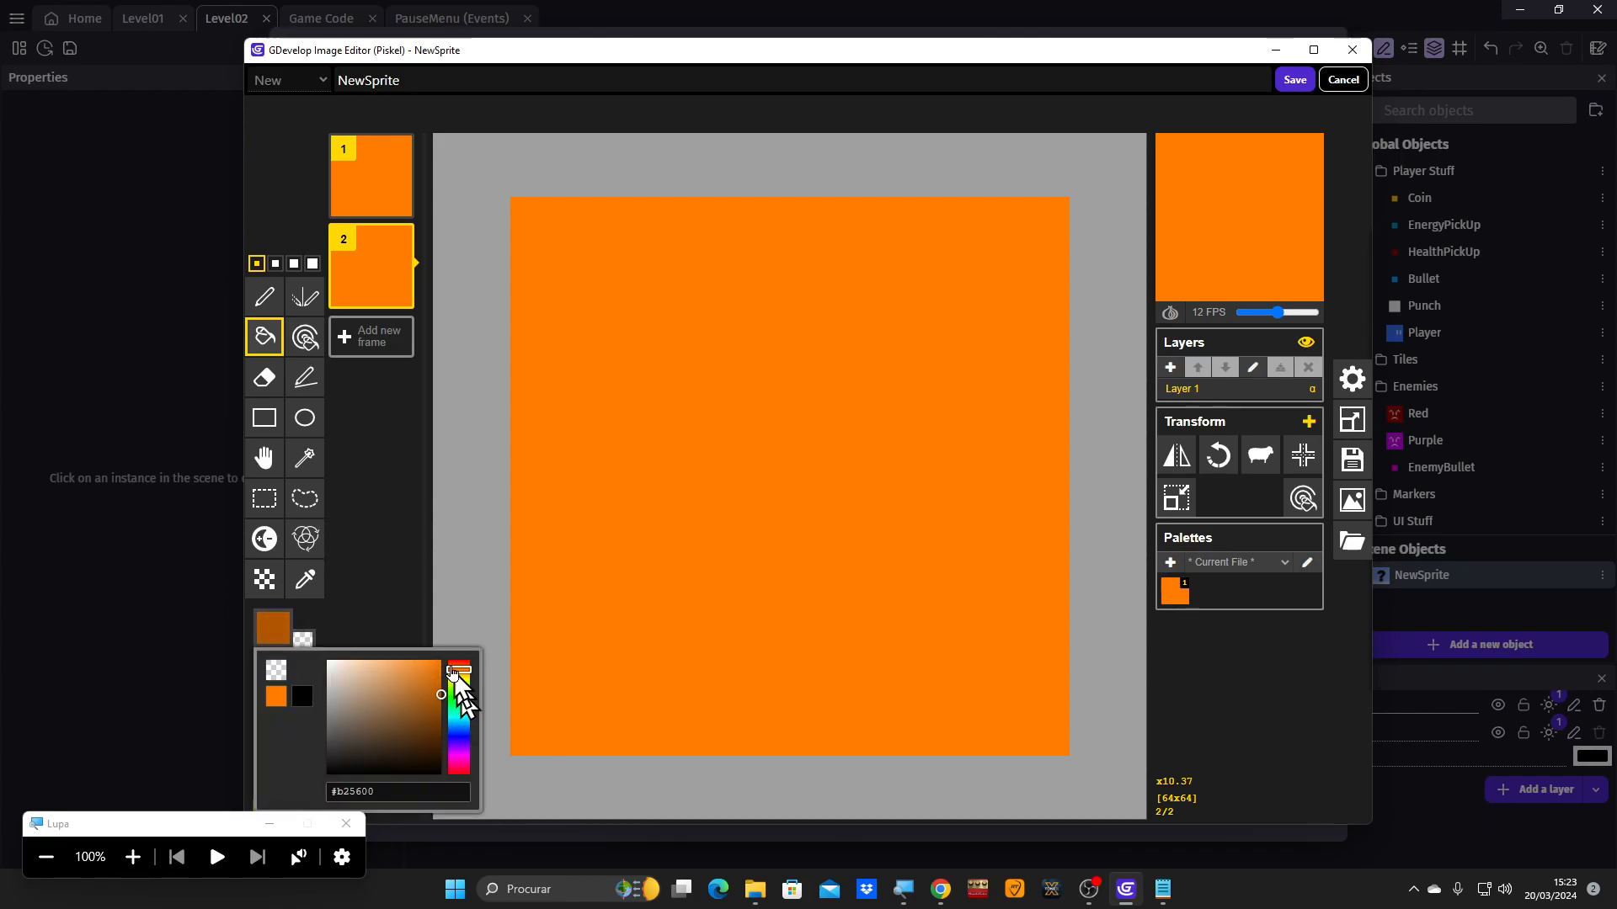
click(719, 428)
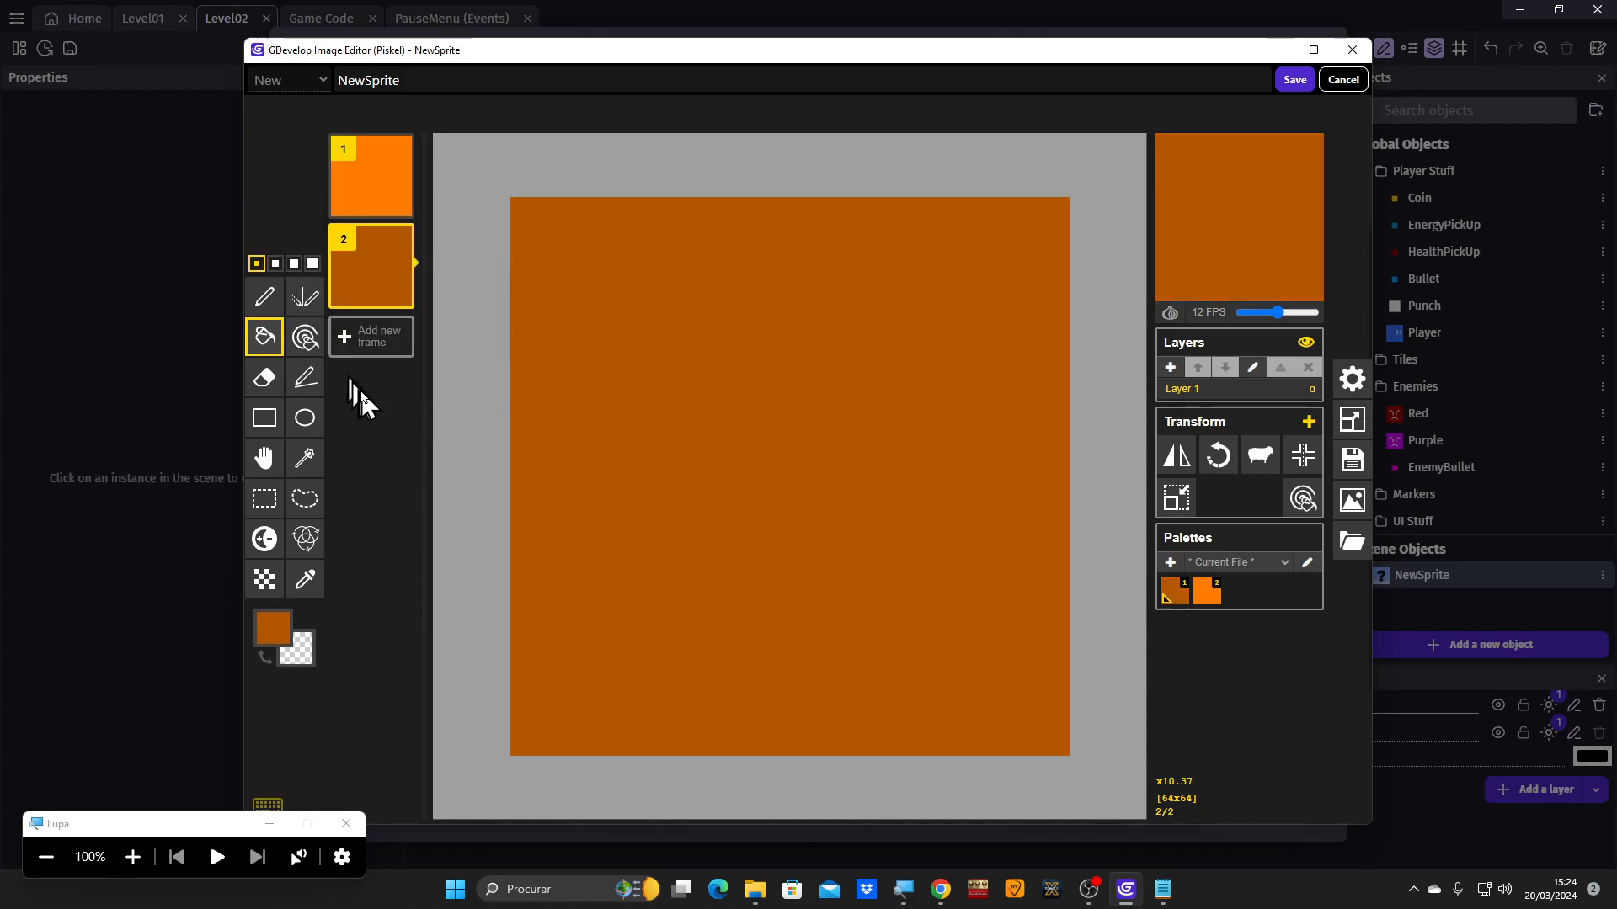
Duplicate the second frame and fill the new third frame with a darker brown-orange.
click(399, 295)
click(283, 638)
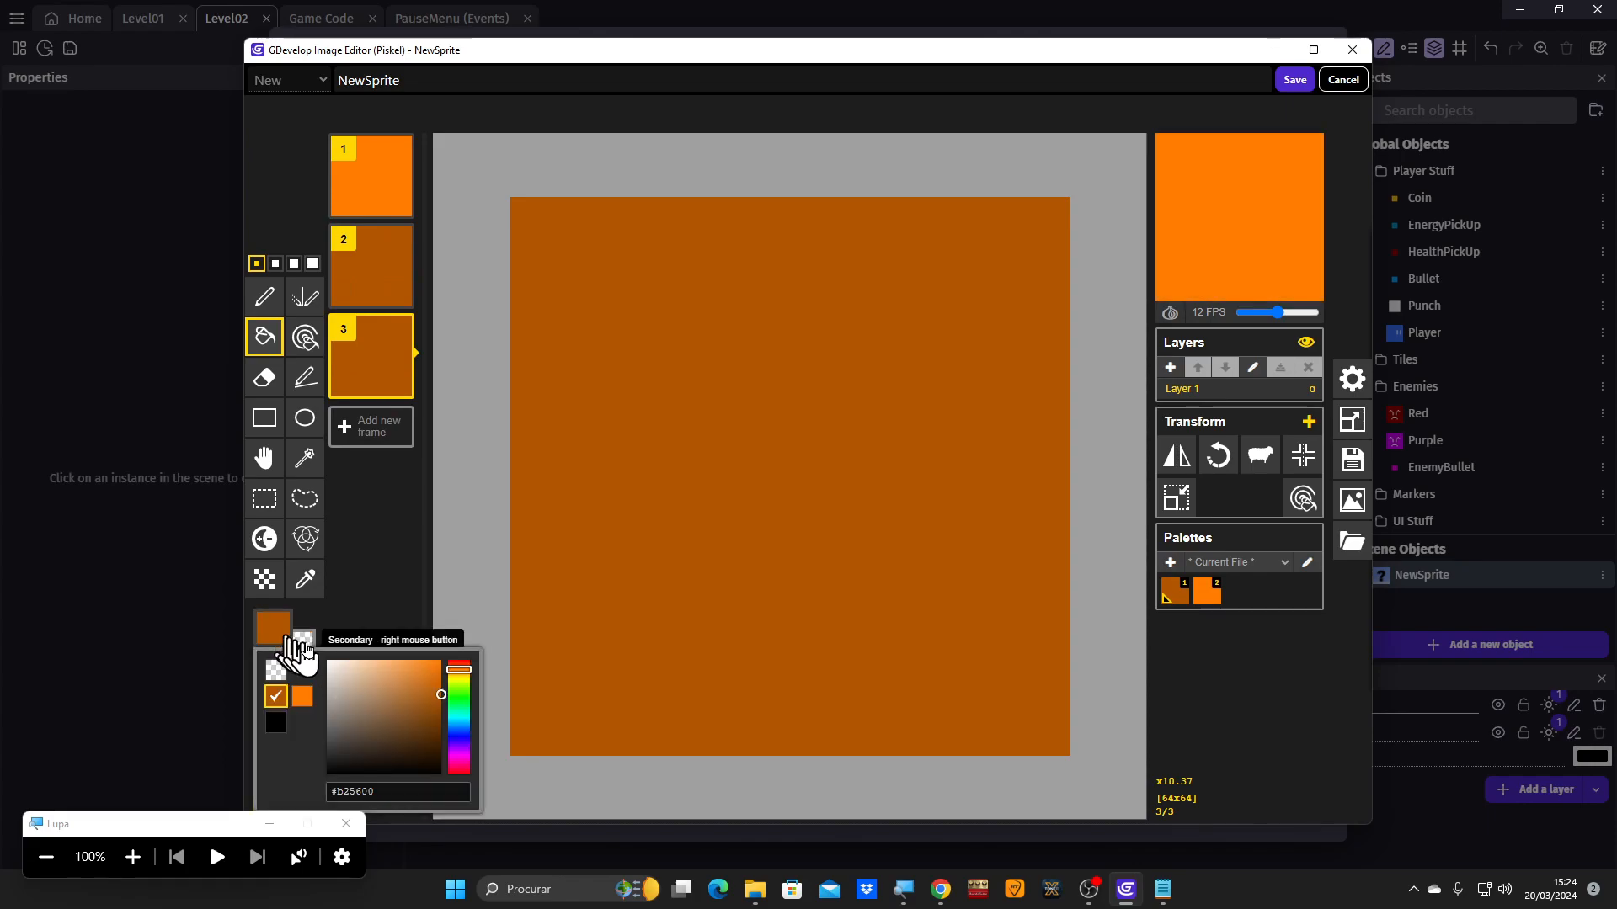
drag(435, 720, 451, 725)
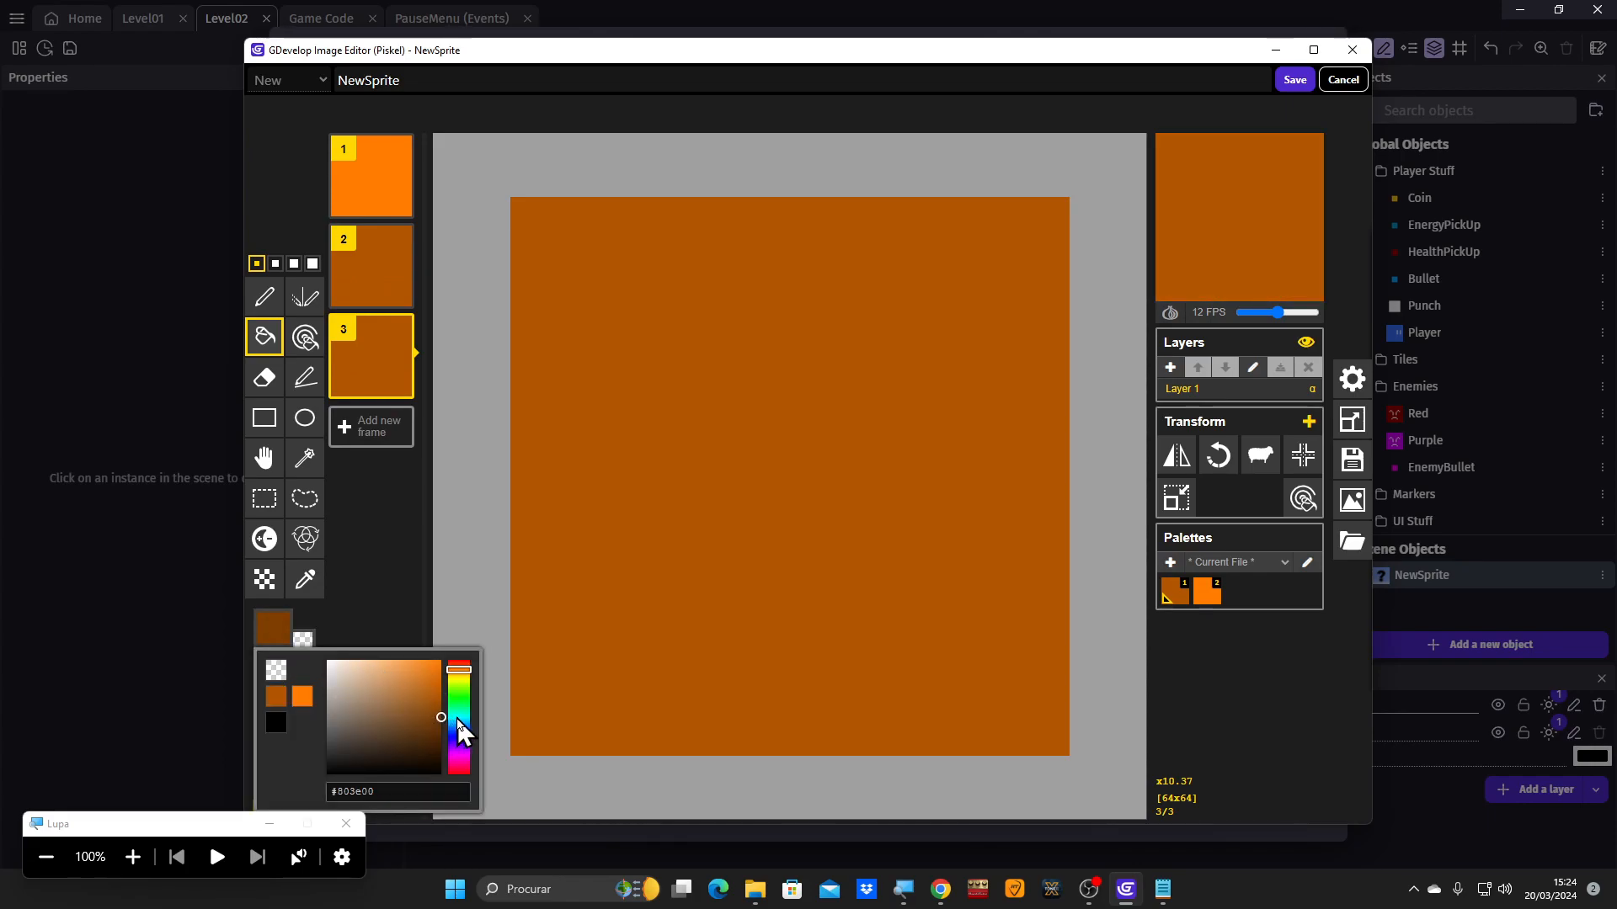
click(610, 547)
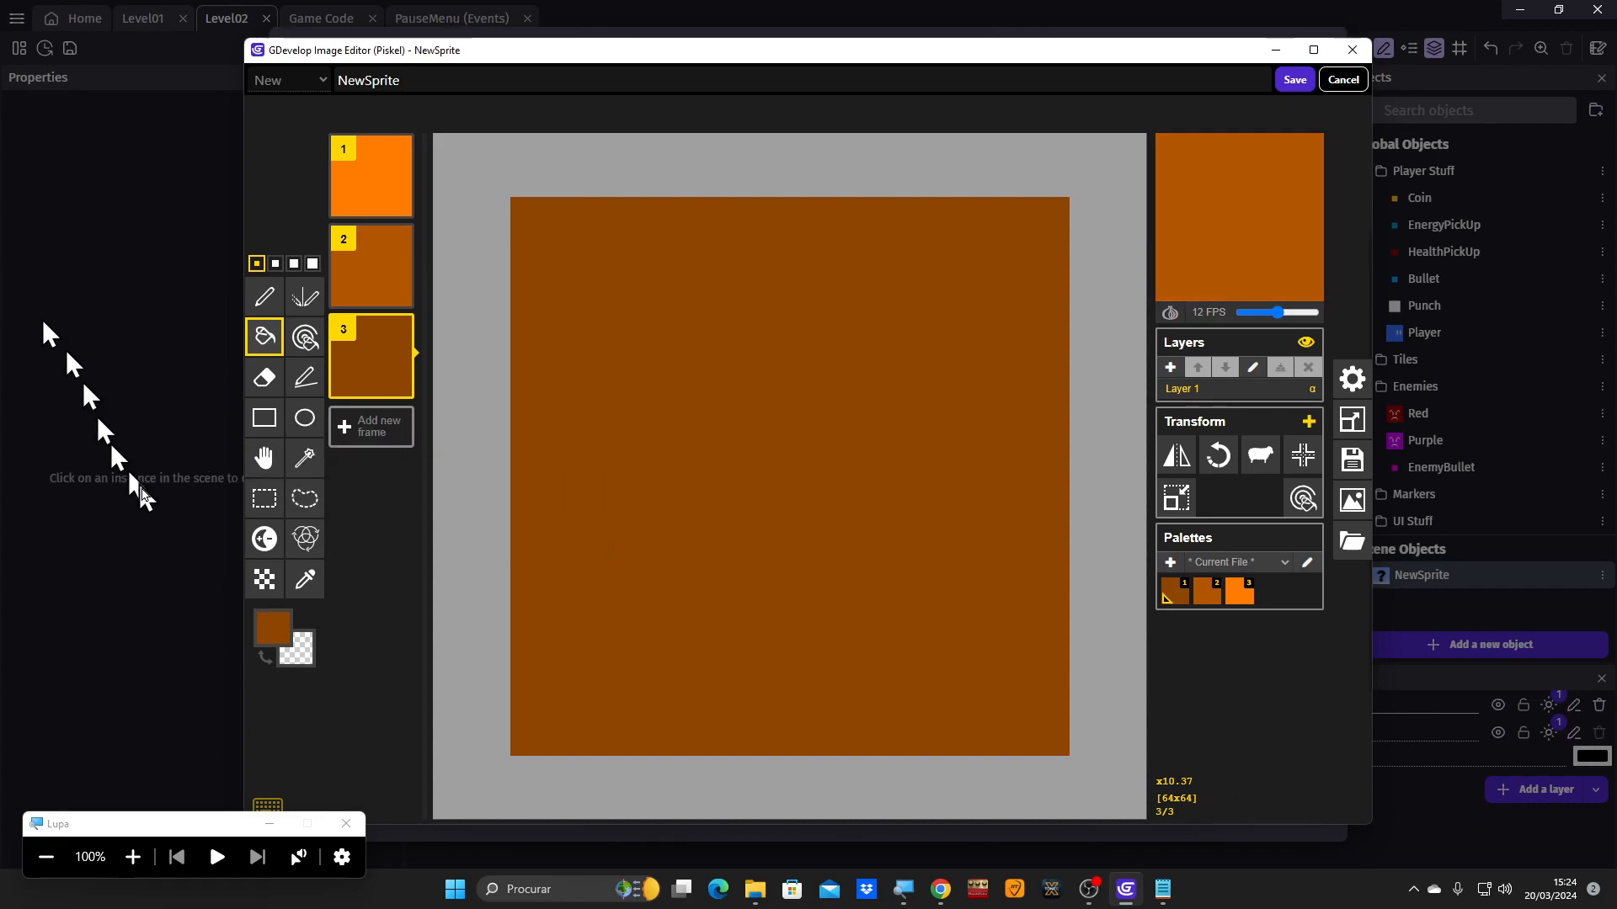
Delete the third frame and recreate it by duplicating frame 2 and filling the copy with the same dark brown.
mouse_move(392, 371)
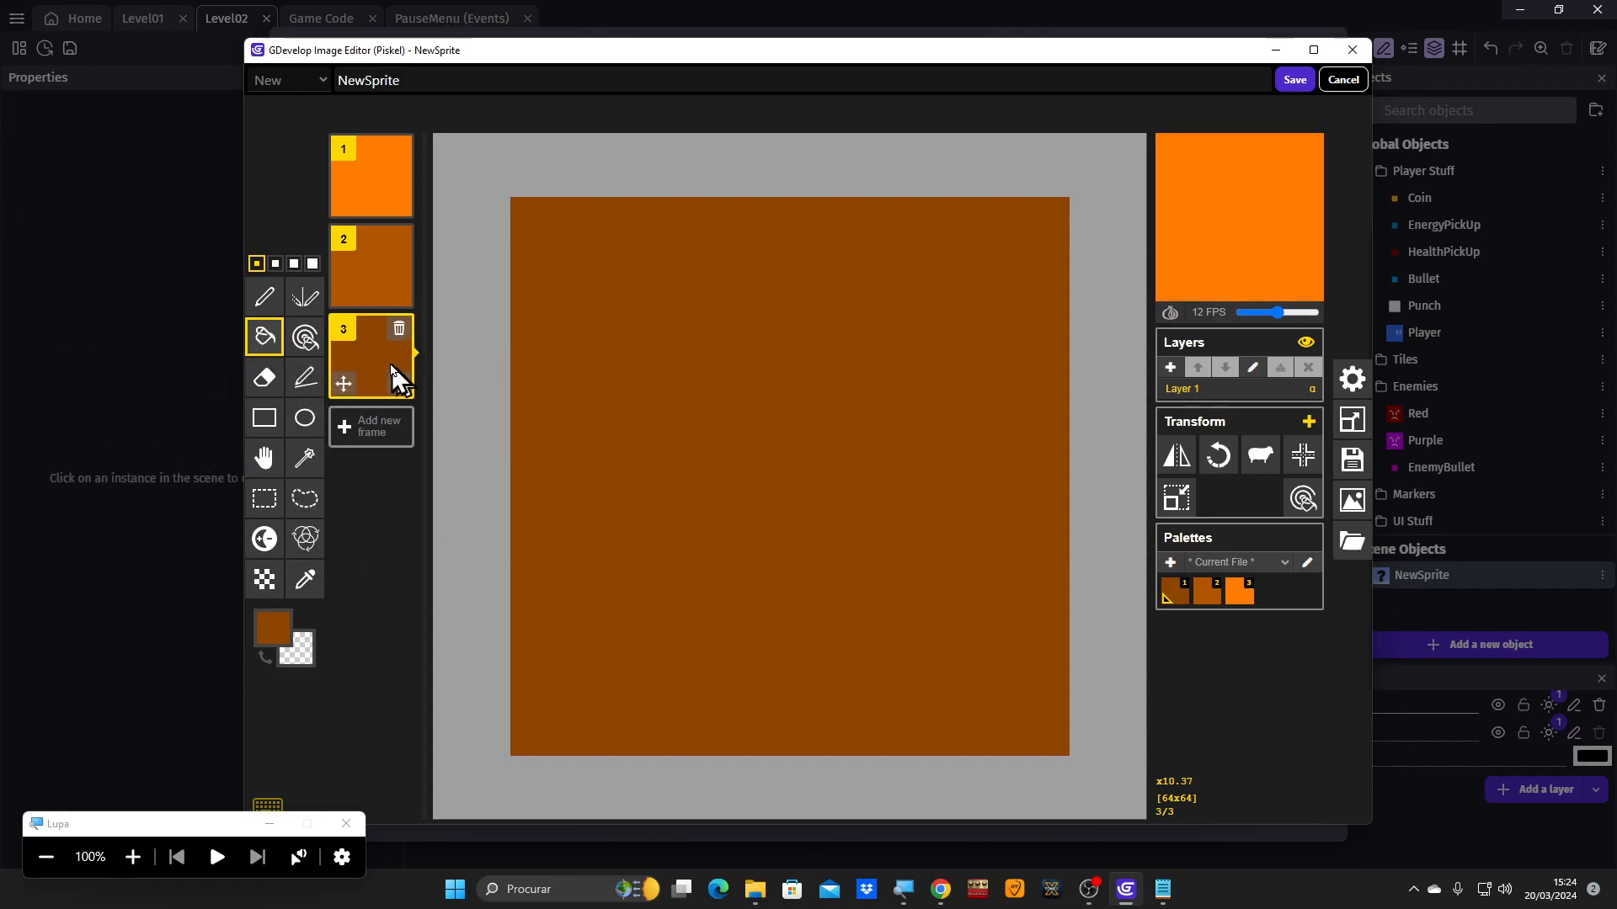
click(399, 329)
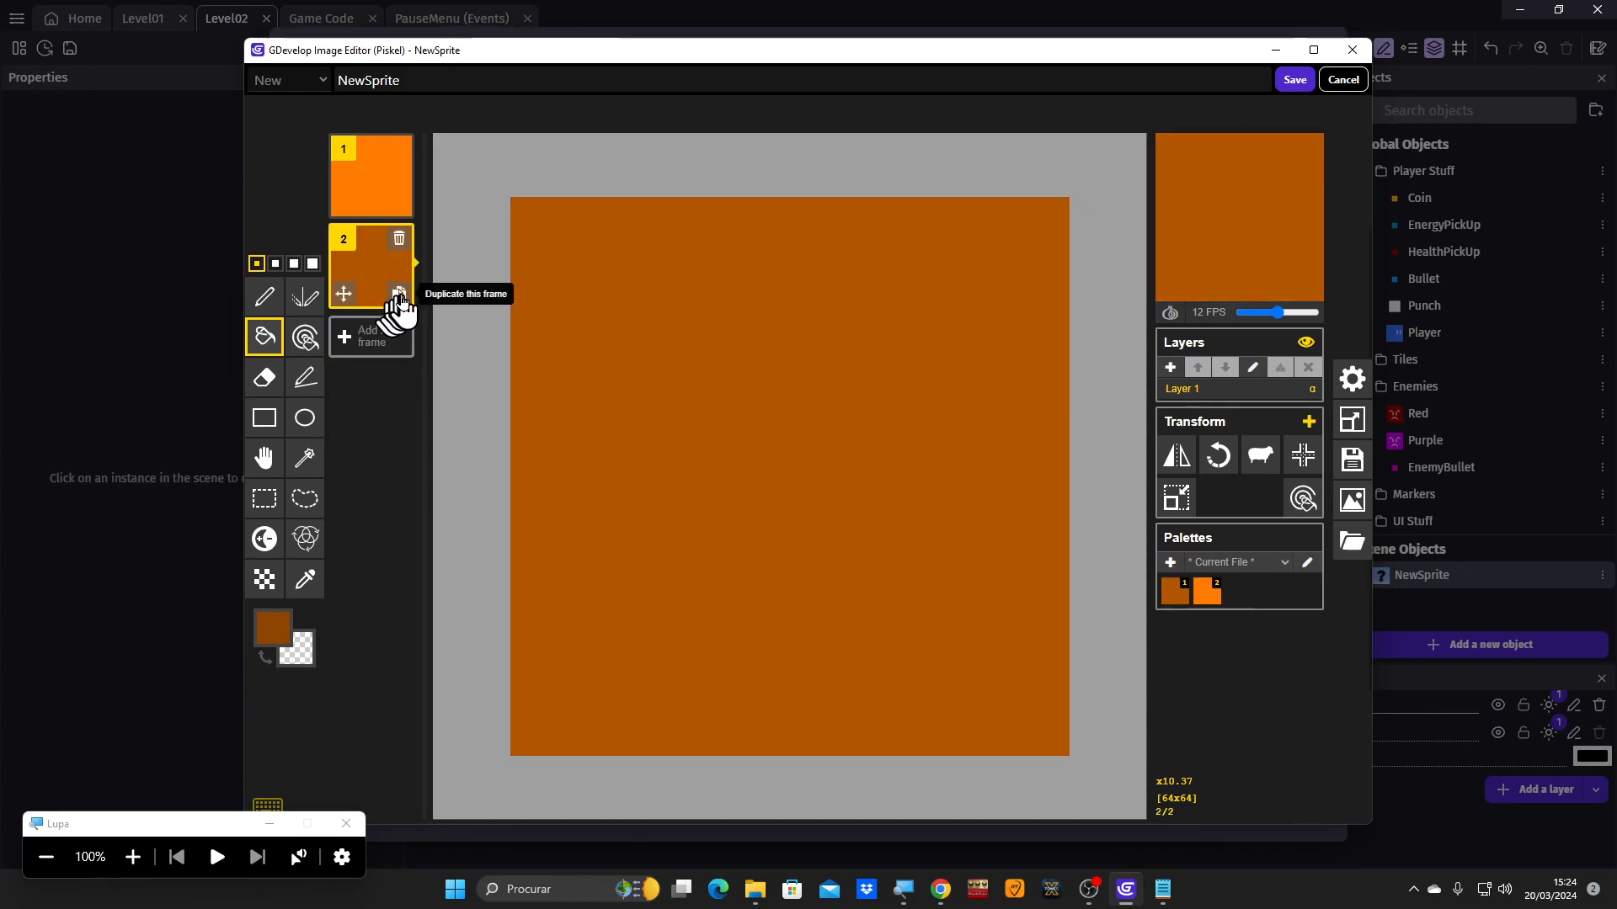
click(401, 298)
click(641, 456)
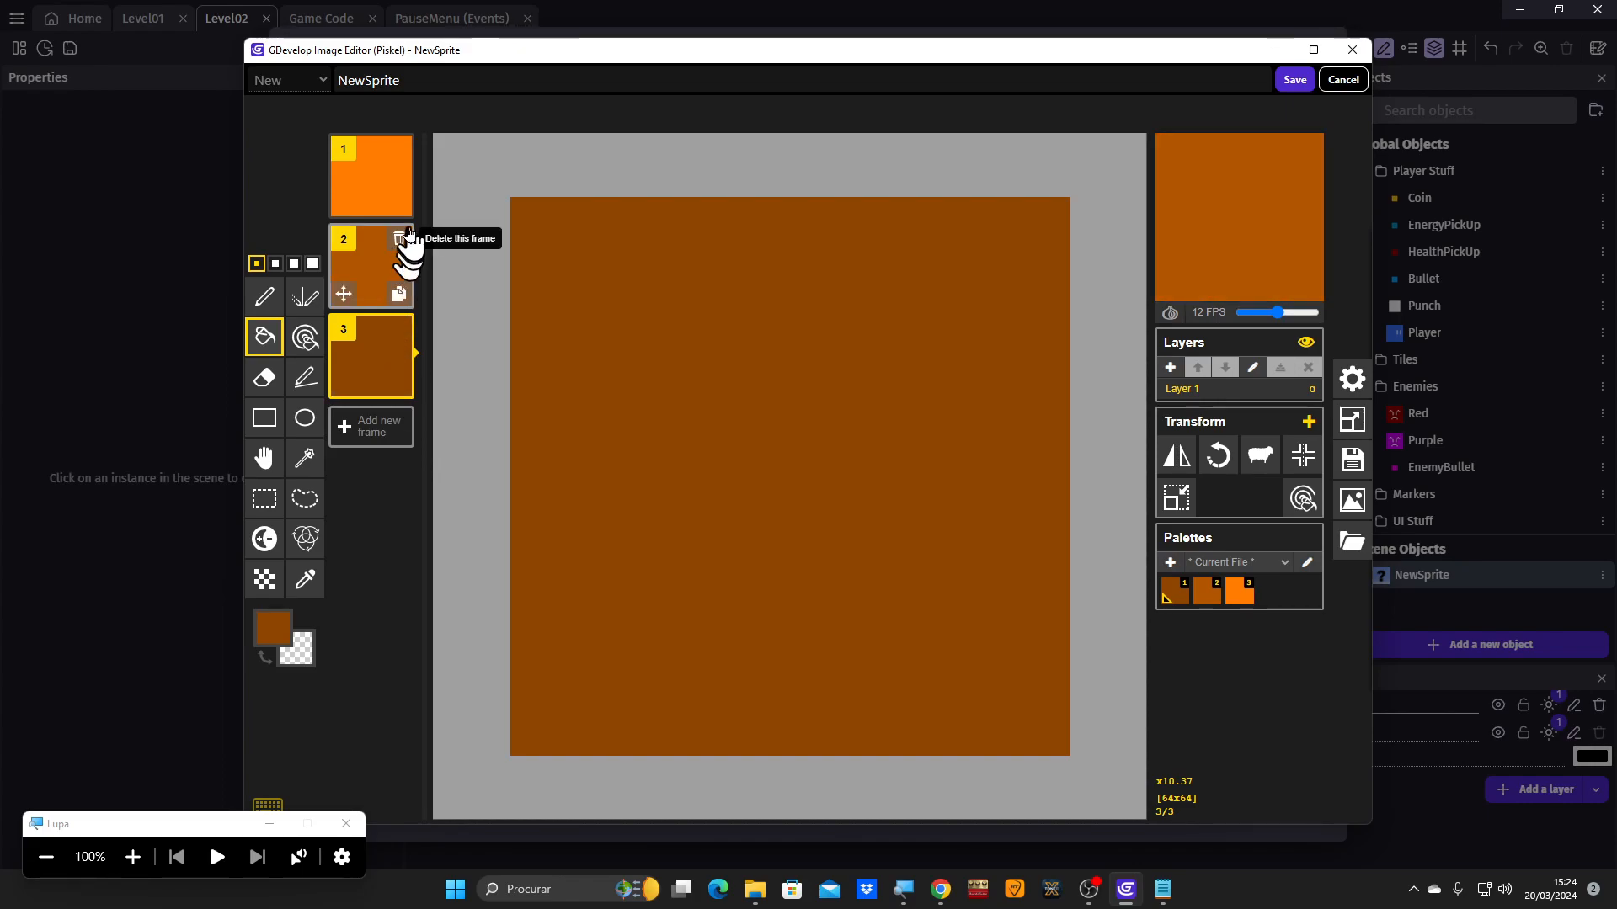
Duplicate frame 2 and place the copy last, duplicate frame 1 in place, and save the five-frame animation.
click(399, 295)
drag(385, 347, 384, 447)
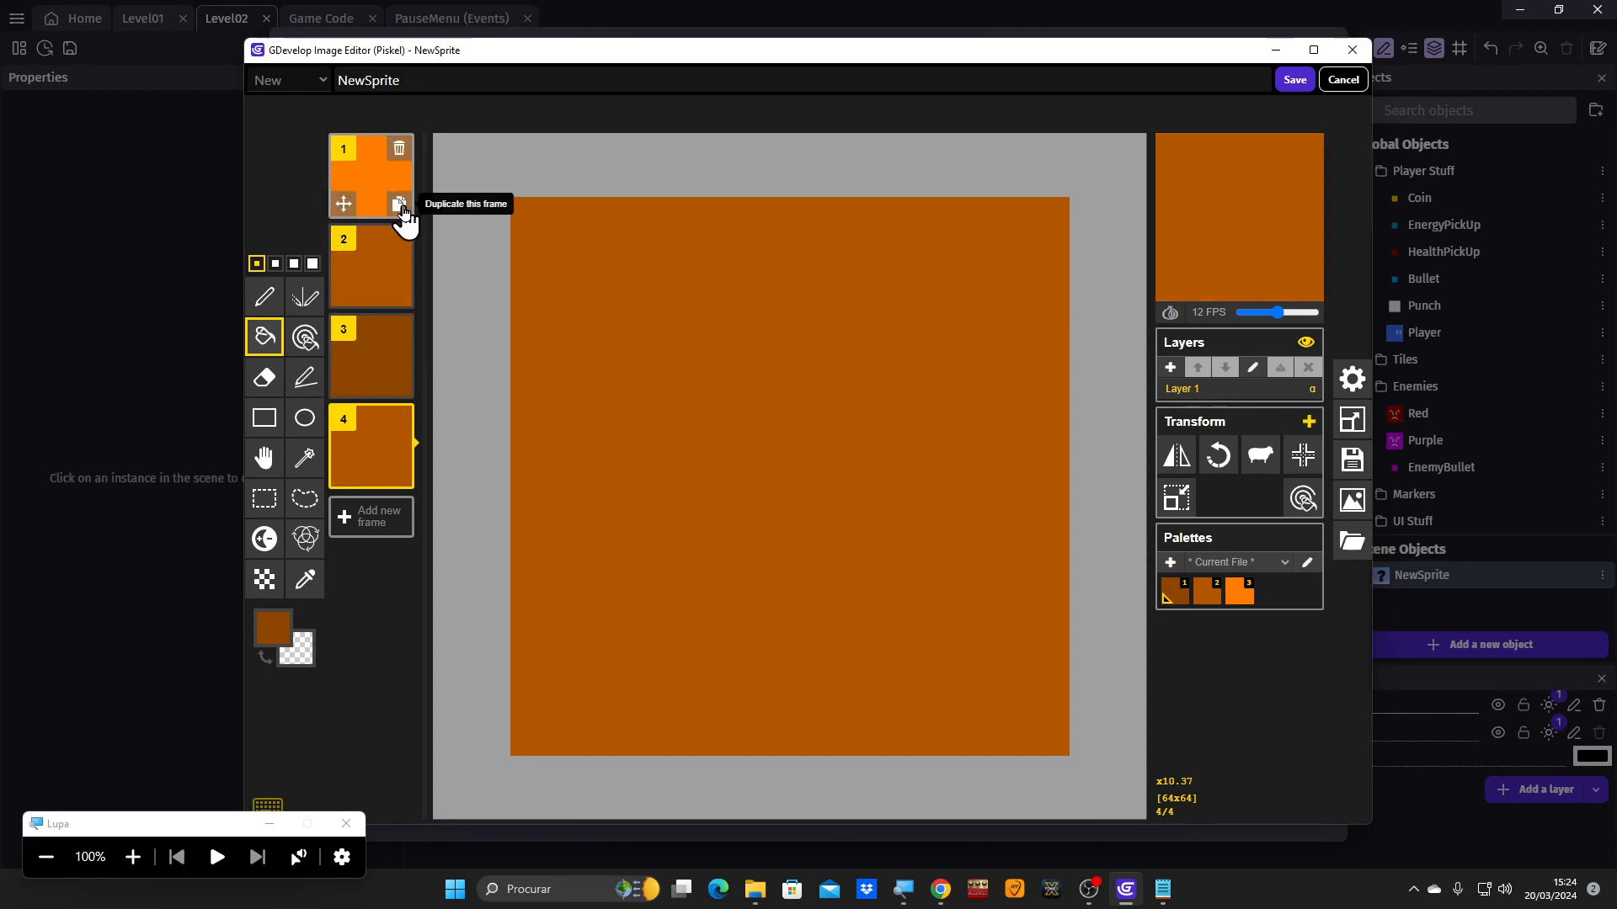
click(399, 204)
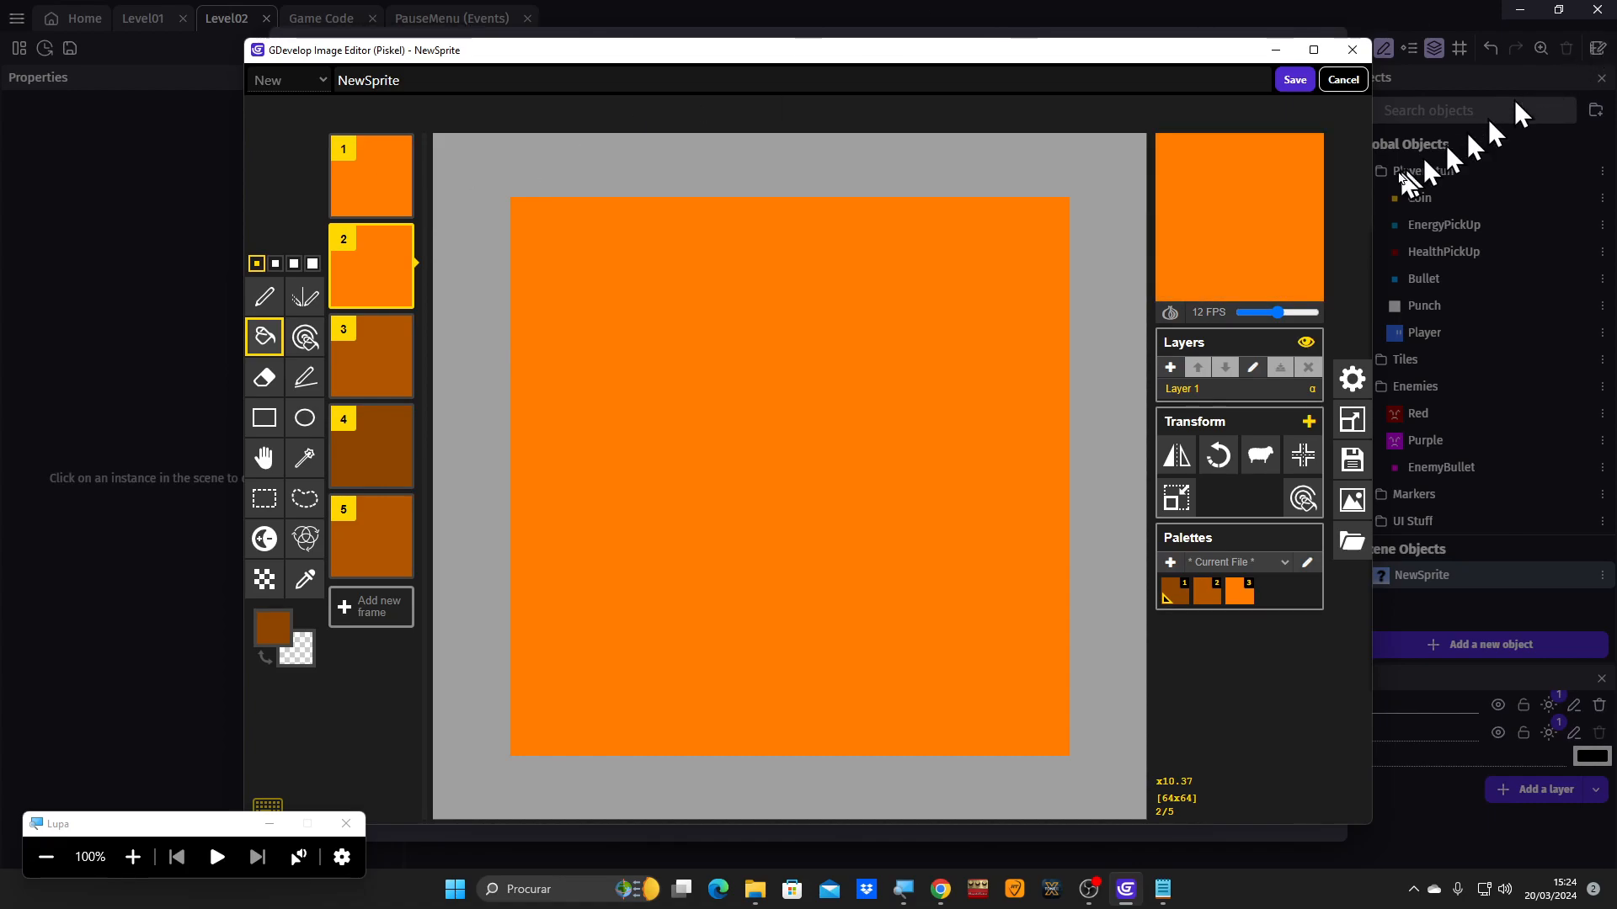
click(1296, 80)
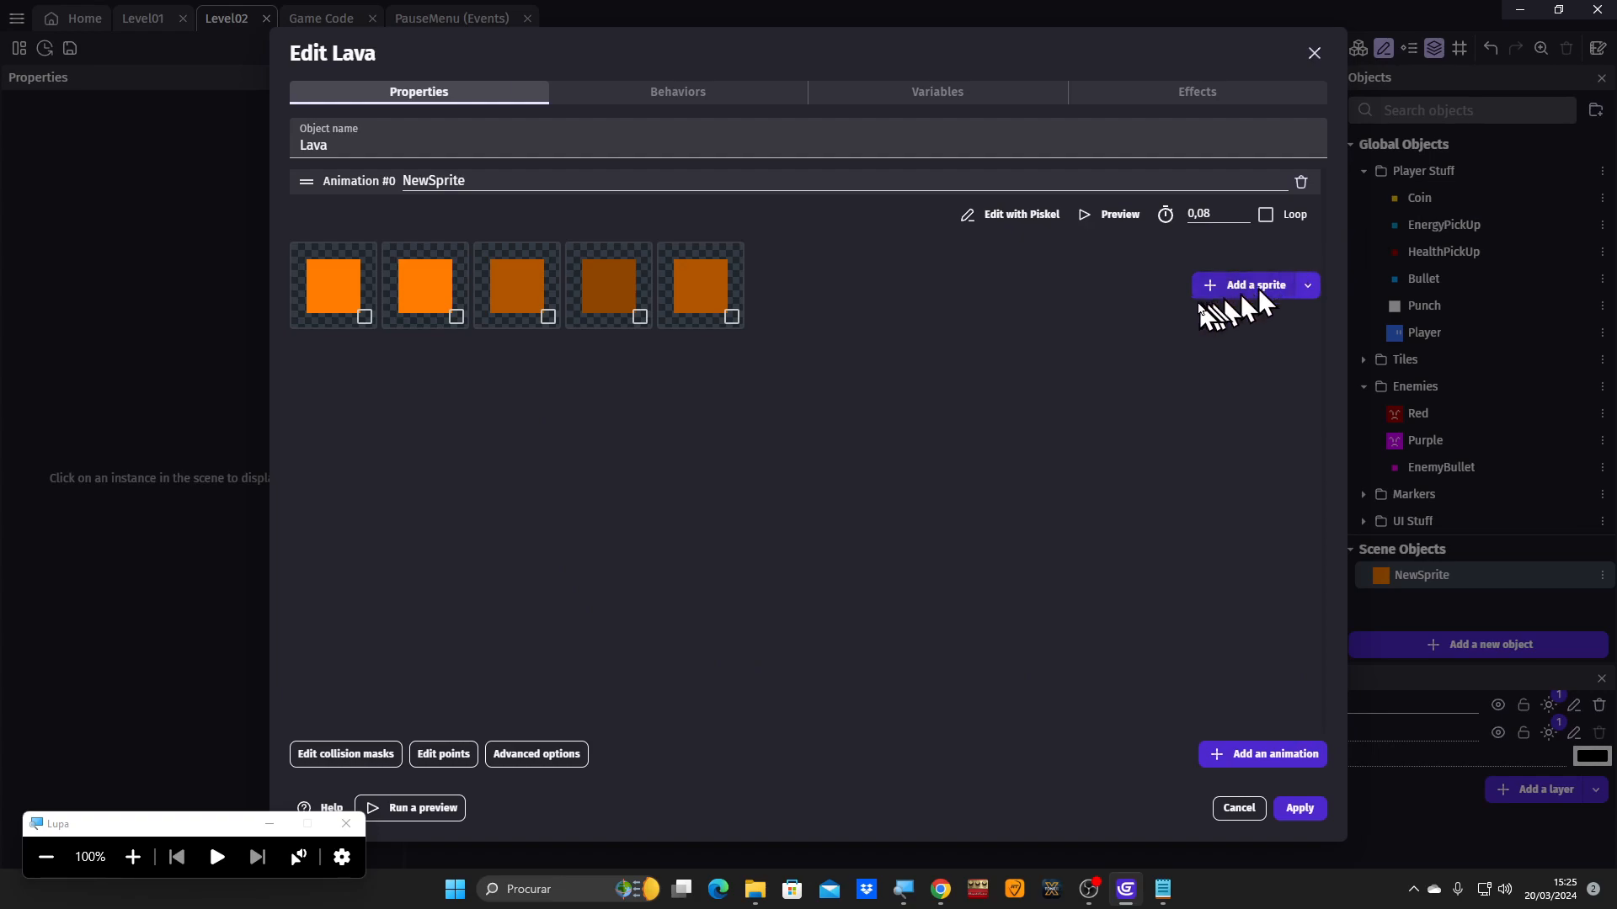
Reopen the Lava animation in Piskel, resize it with its content to 96 × 96 px, save it and apply the object changes.
click(977, 215)
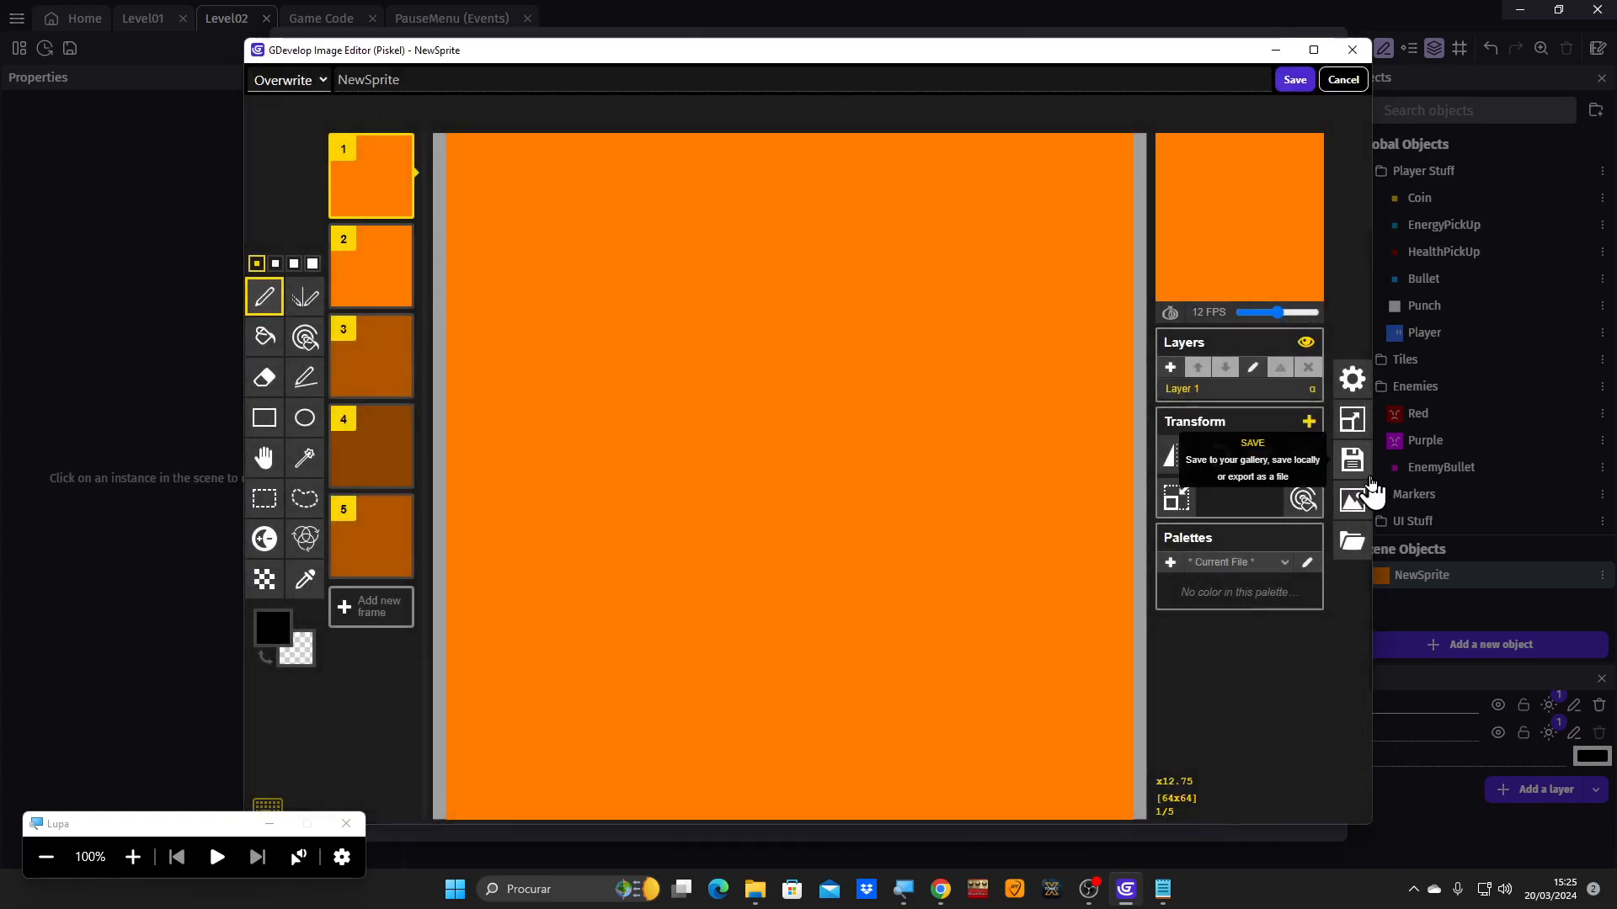
click(1350, 423)
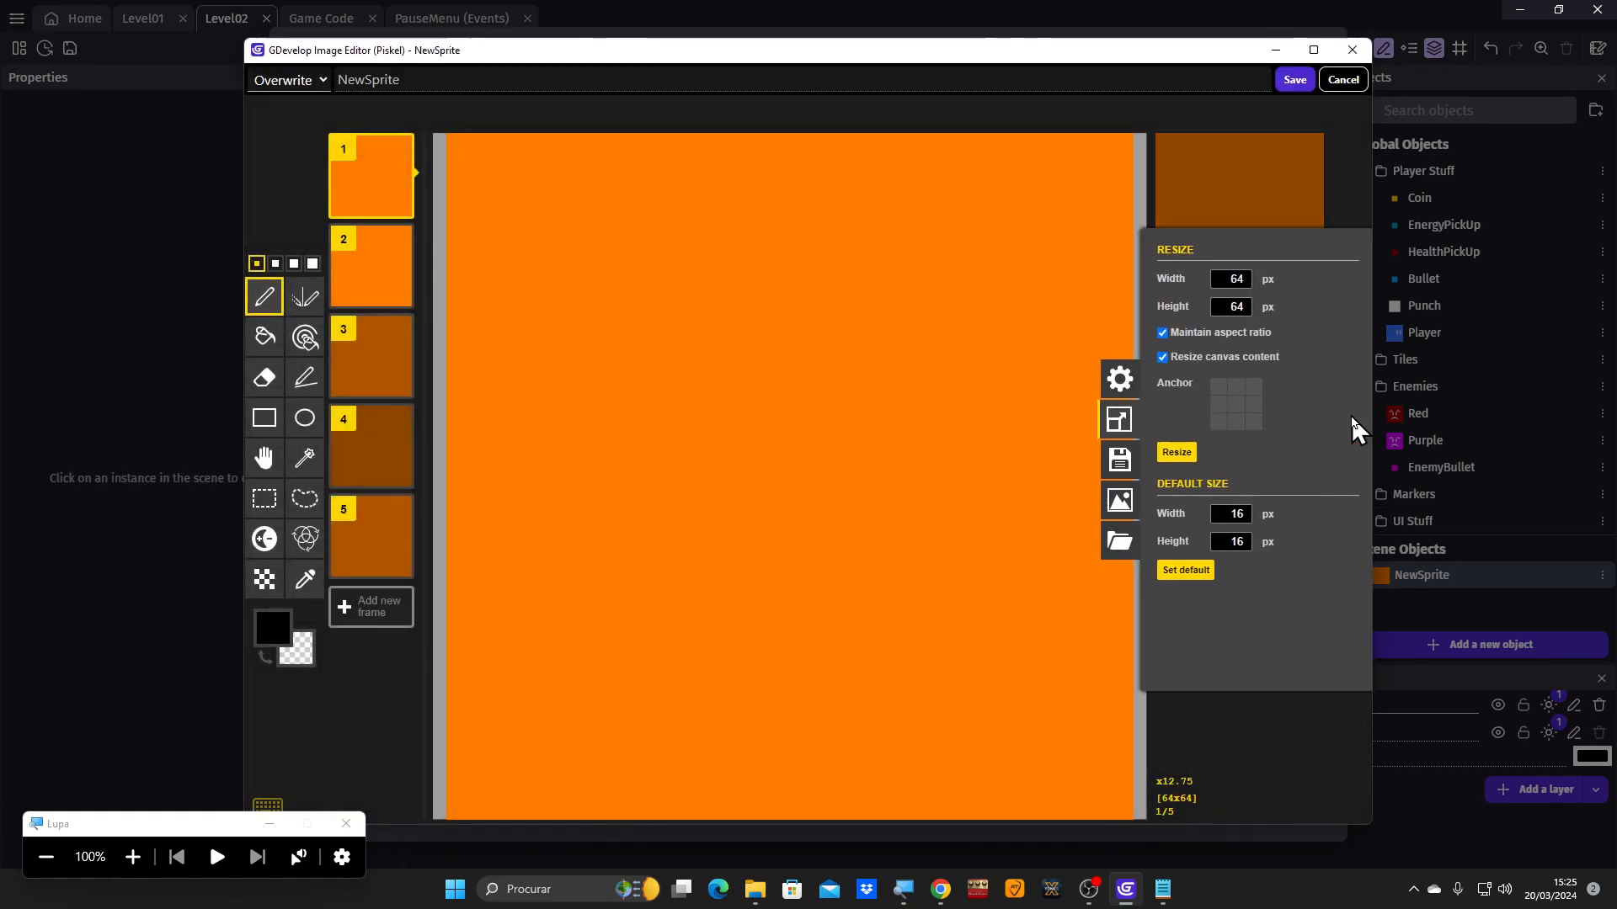
double_click(1234, 279)
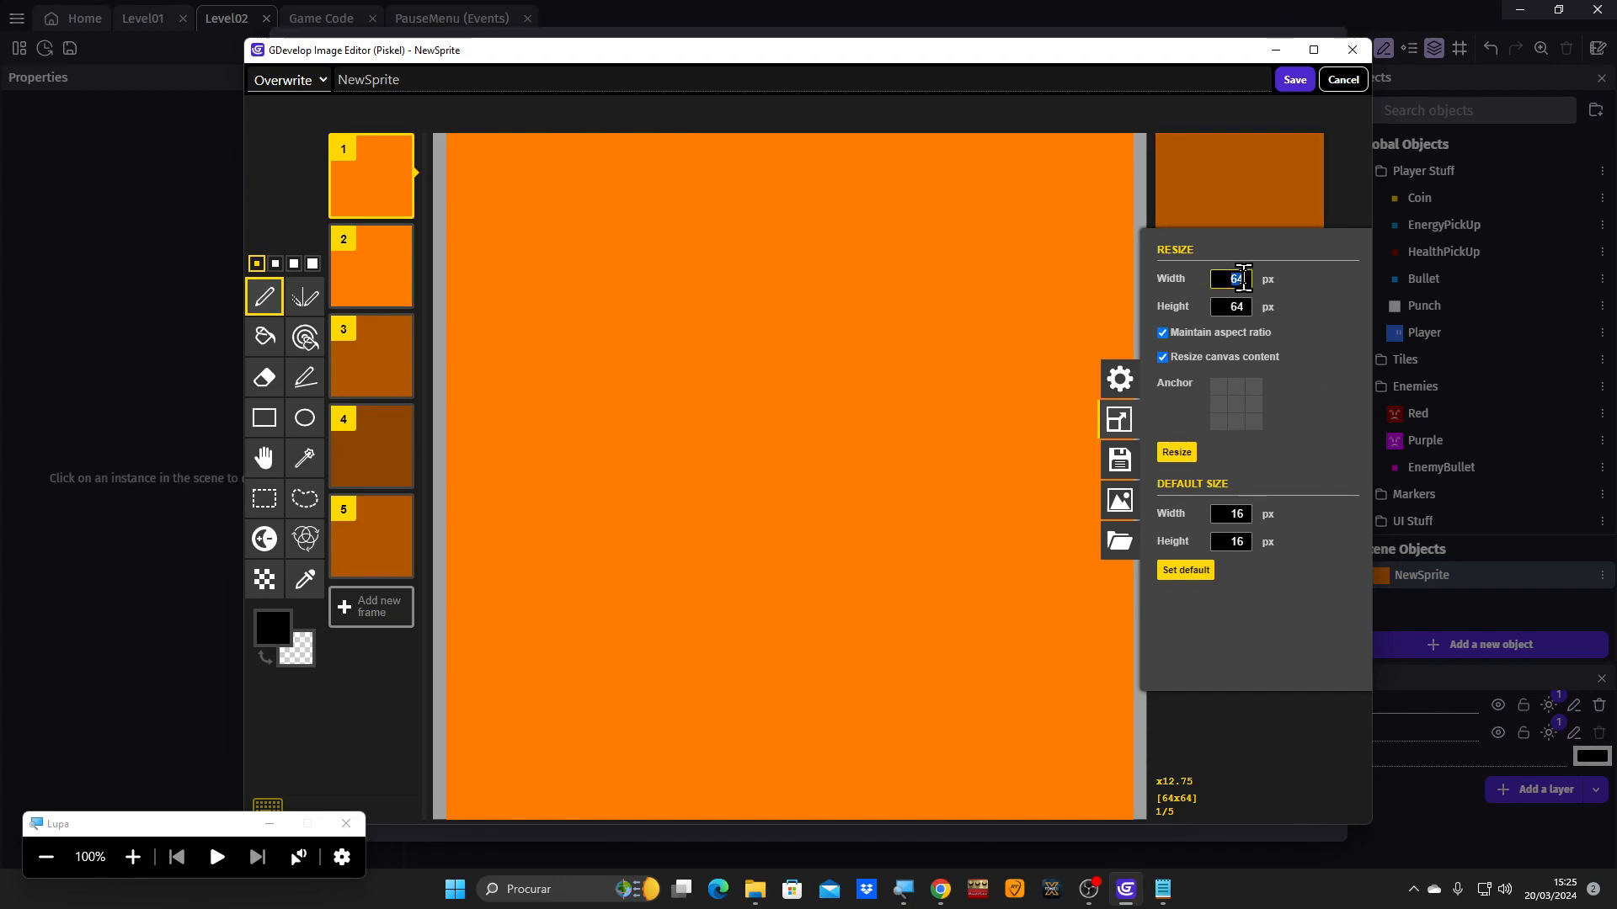
text(96)
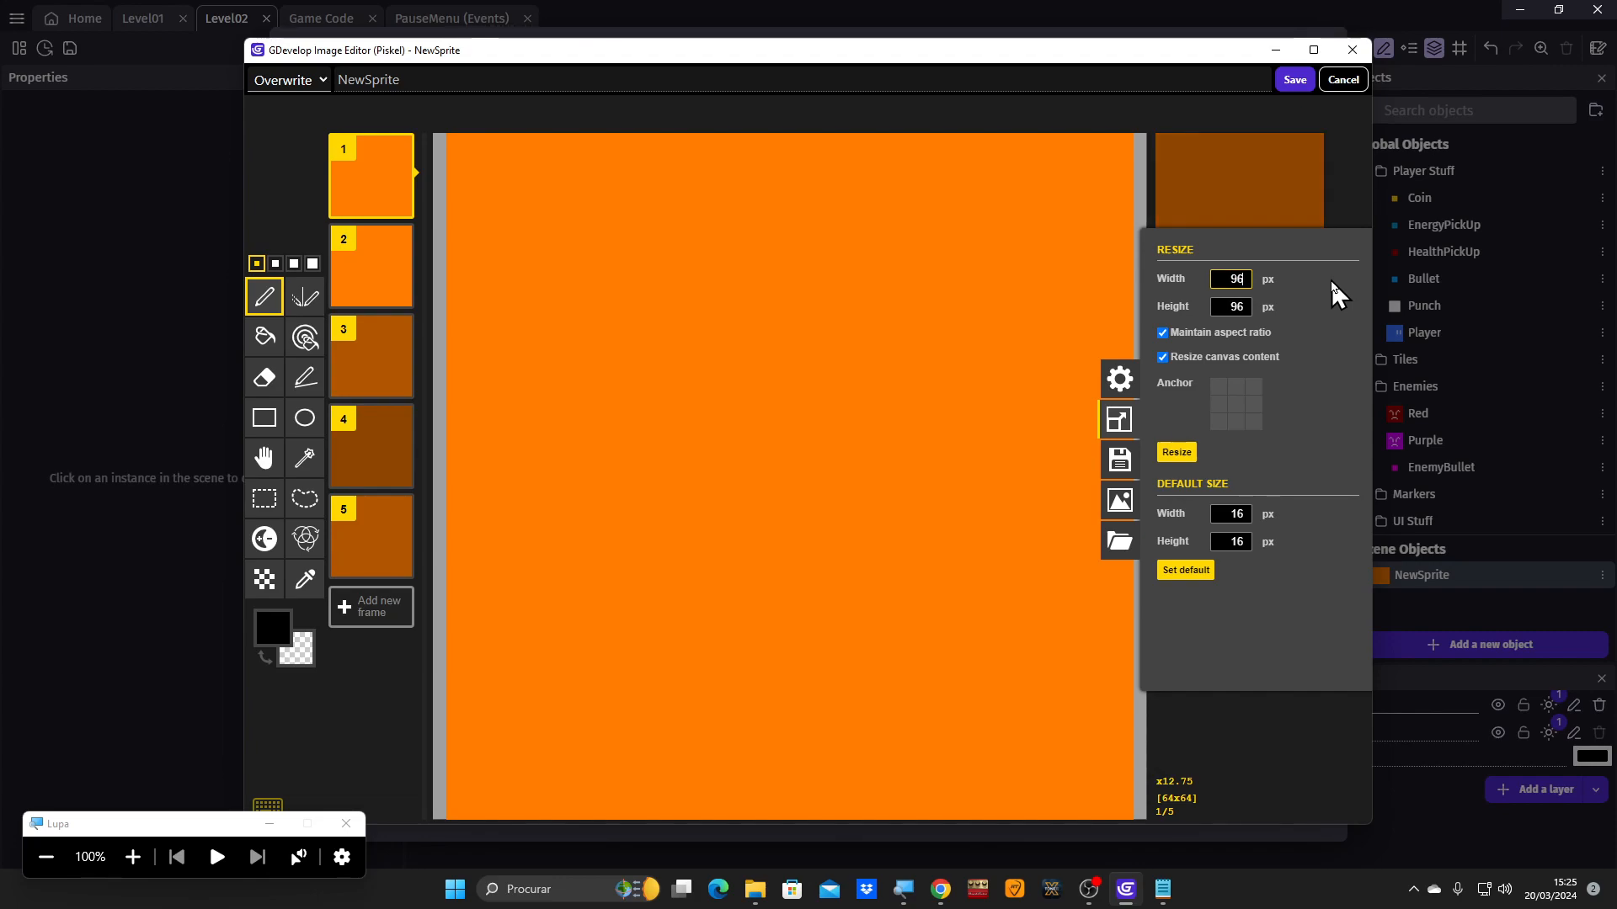
key(Return)
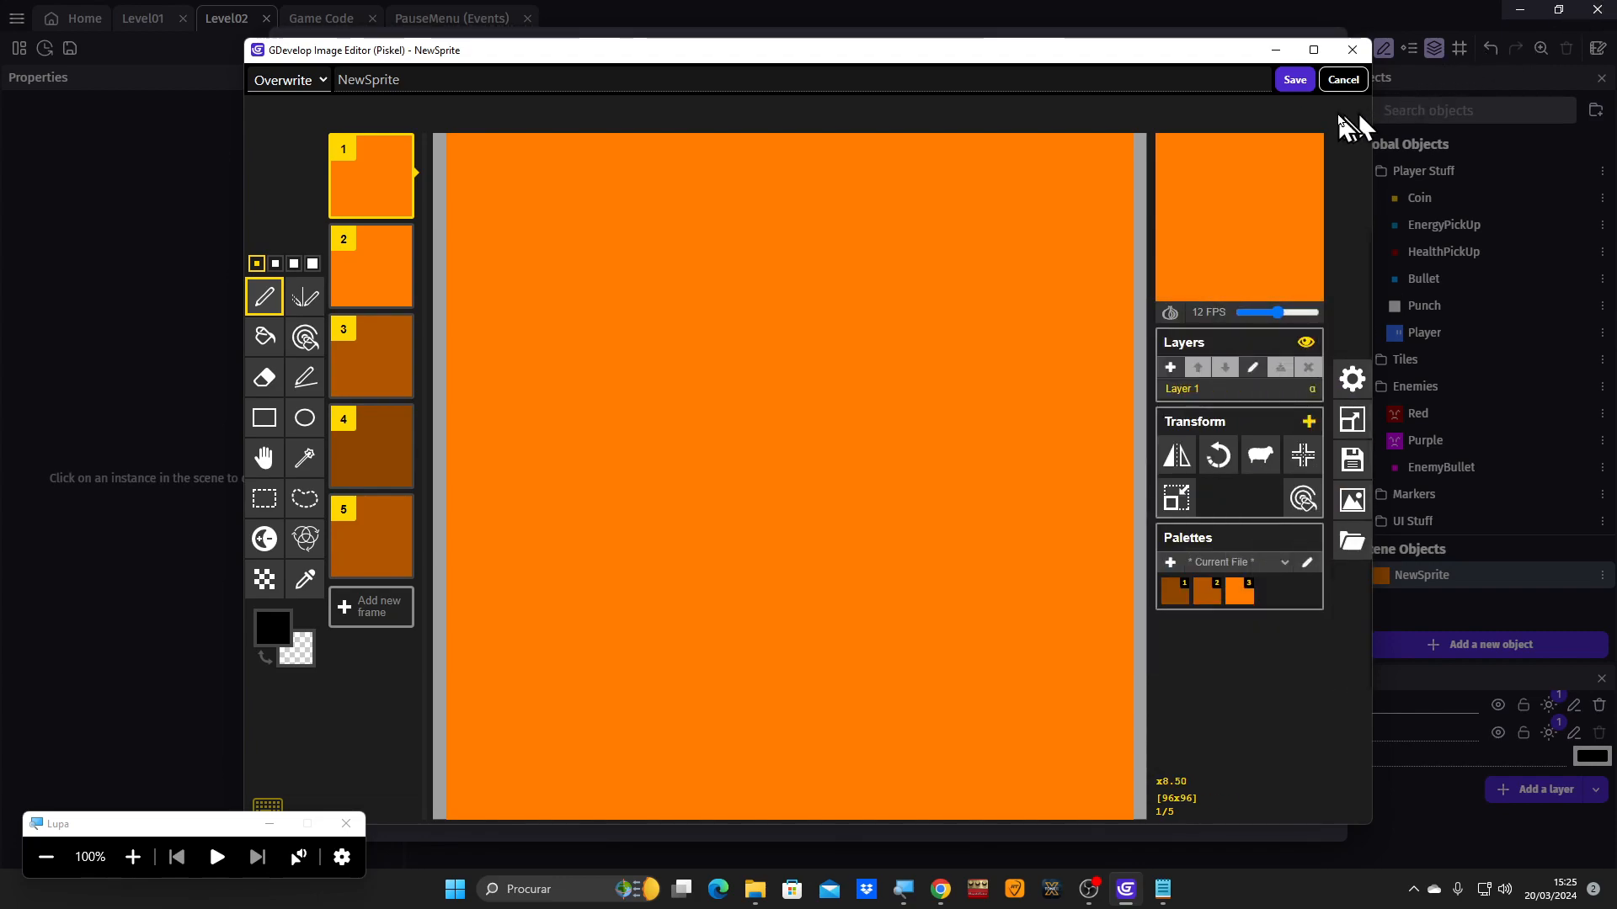
click(1295, 81)
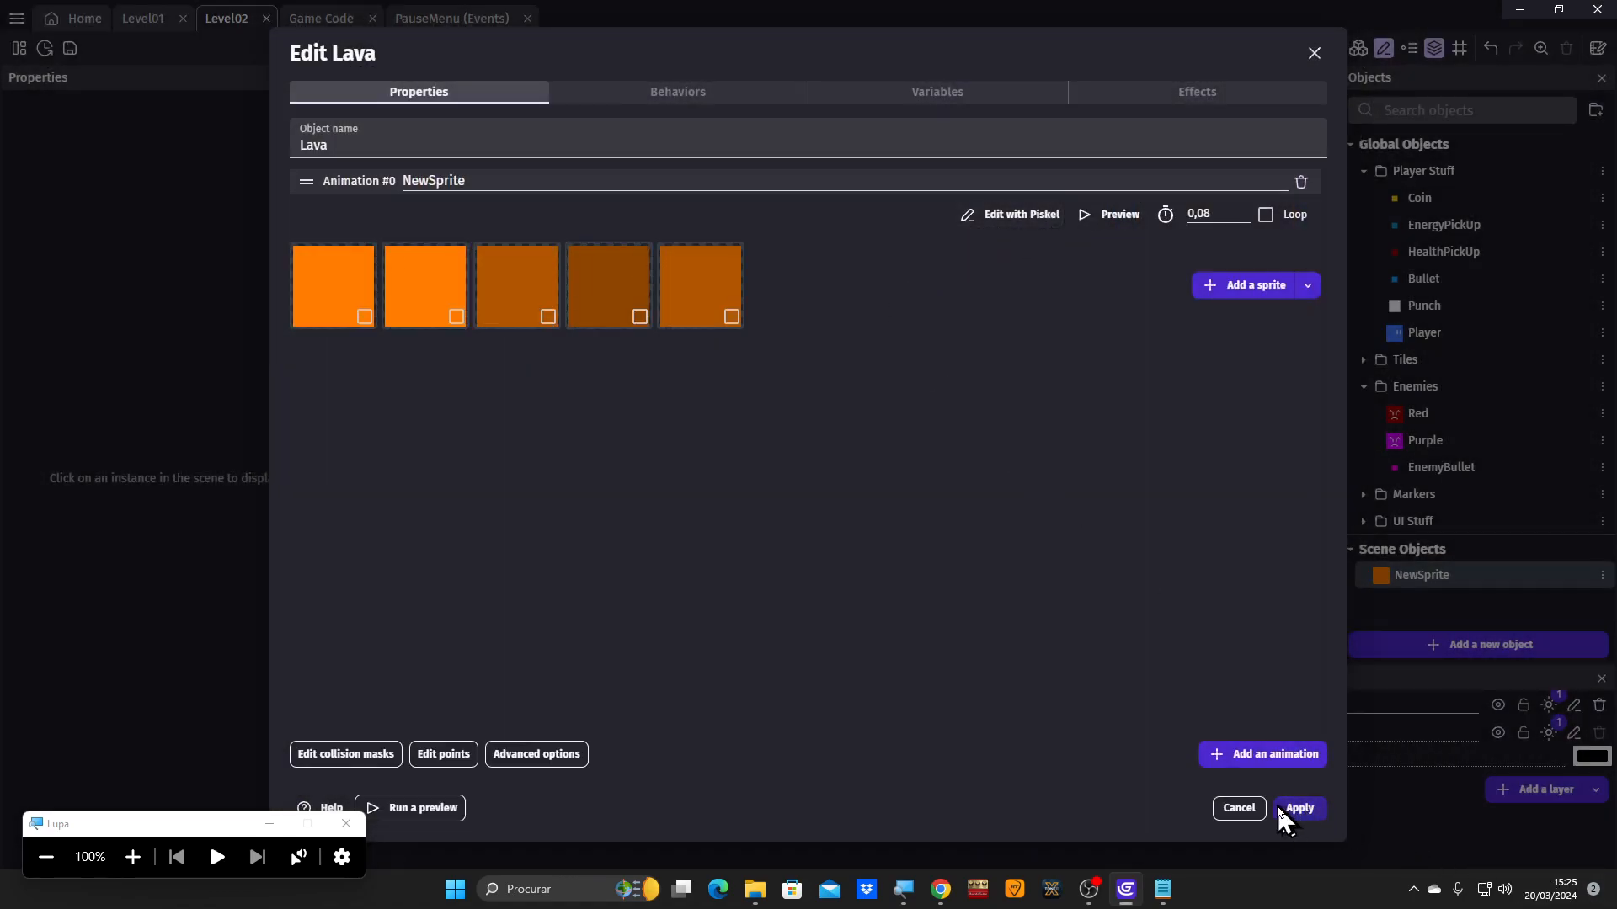
click(1301, 809)
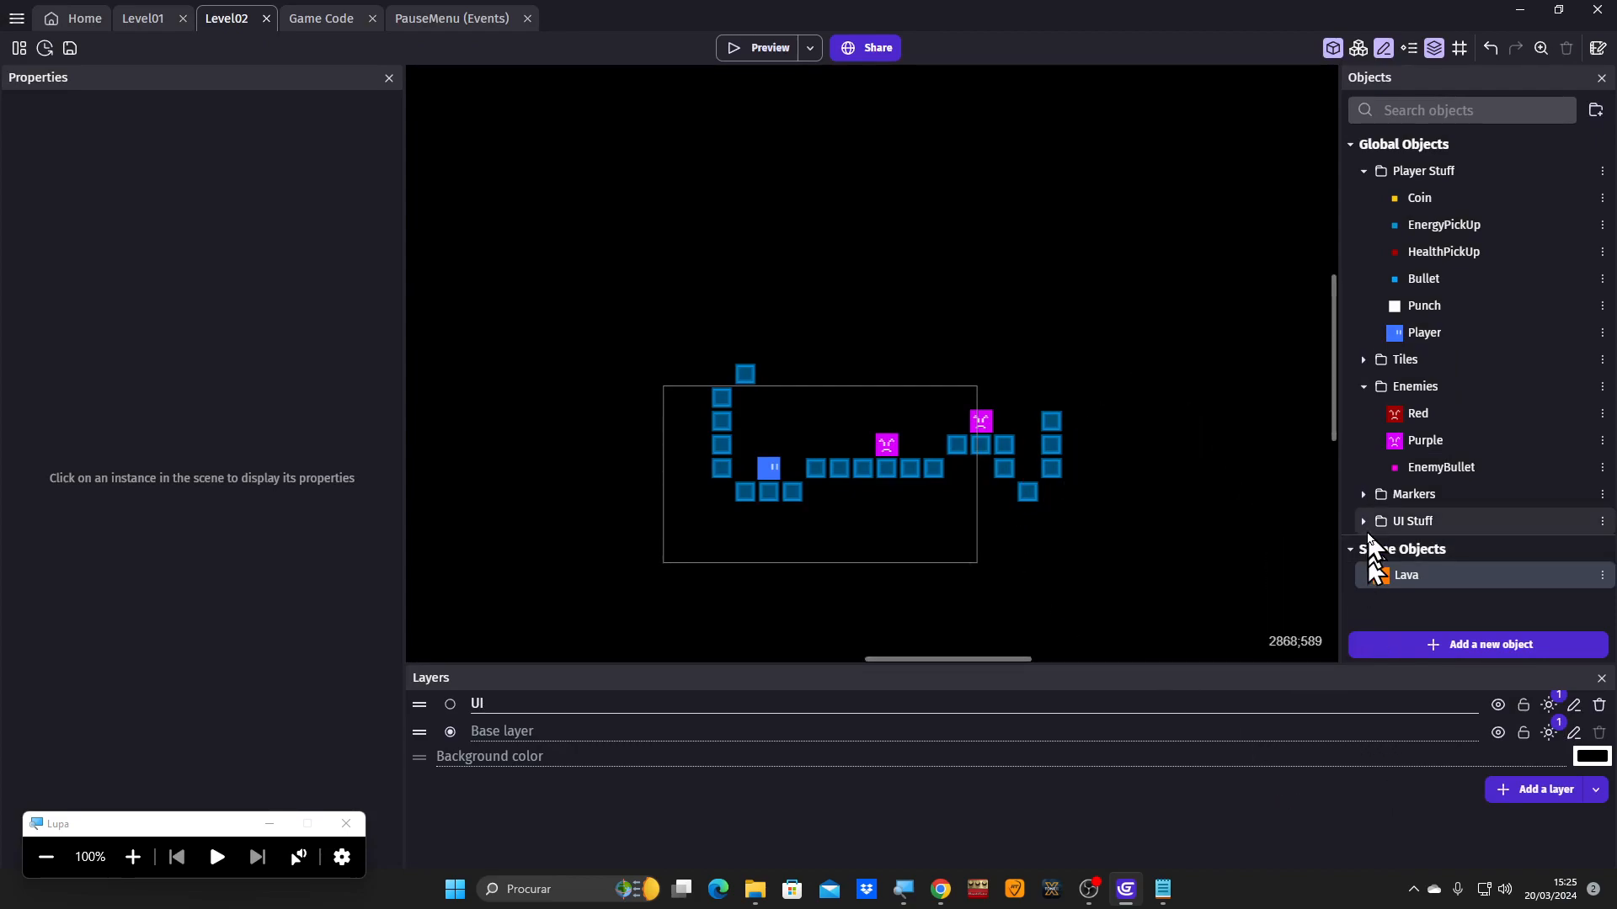
Make Lava a global object by moving it from the scene objects to just above the UI Stuff folder, then collapse that folder.
mouse_move(1397, 578)
mouse_down()
mouse_move(1419, 422)
mouse_move(1412, 548)
mouse_move(1422, 522)
mouse_up()
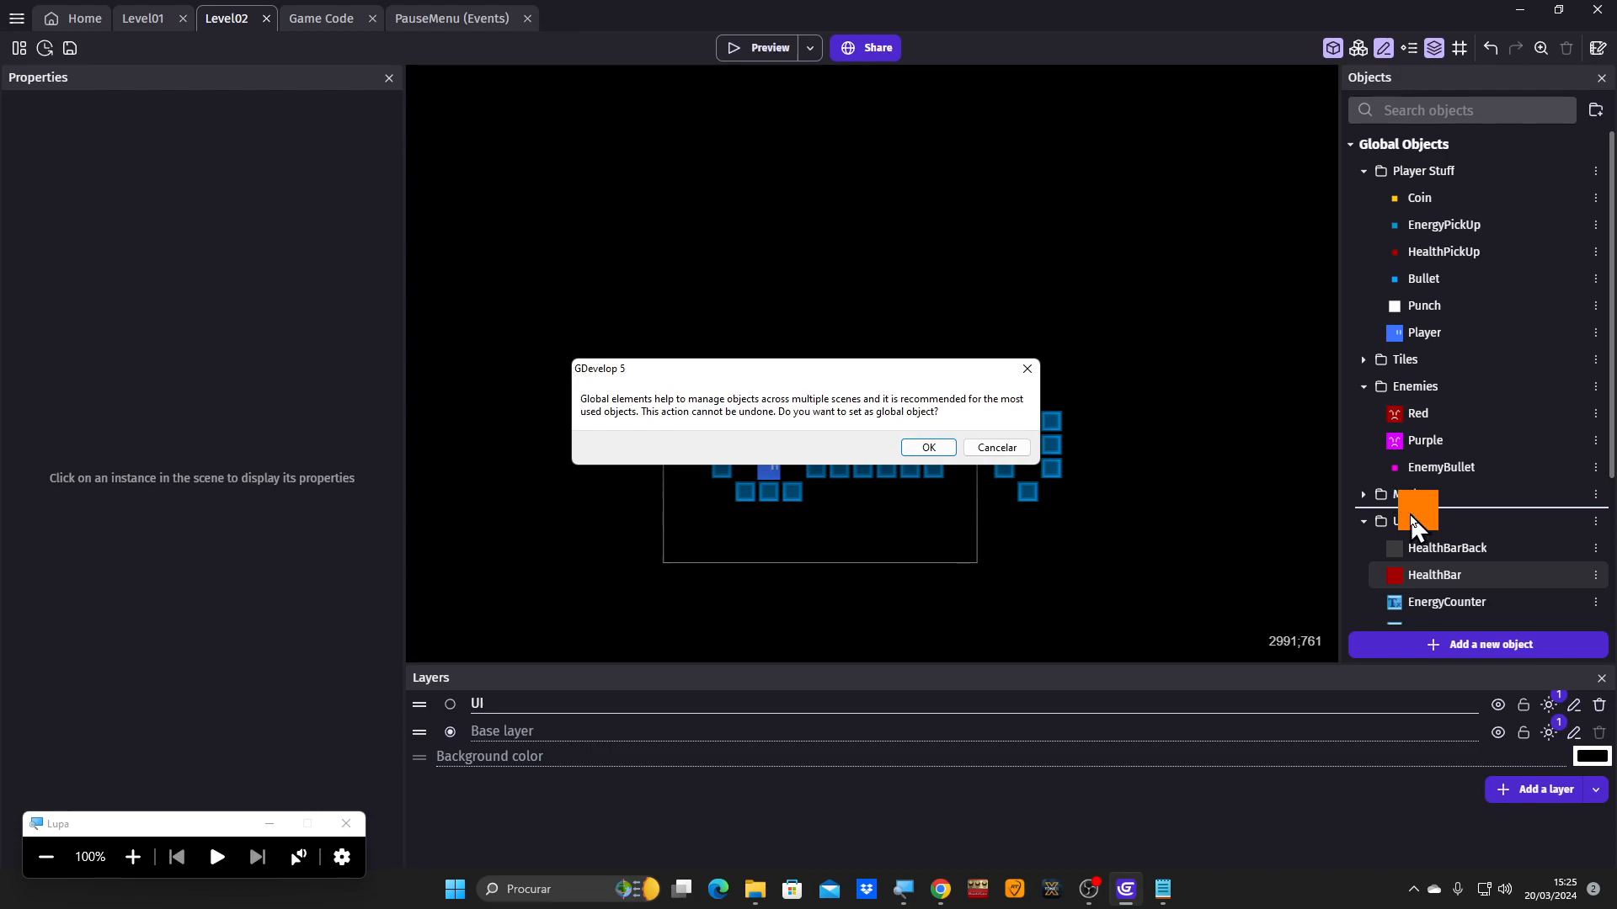
key(Return)
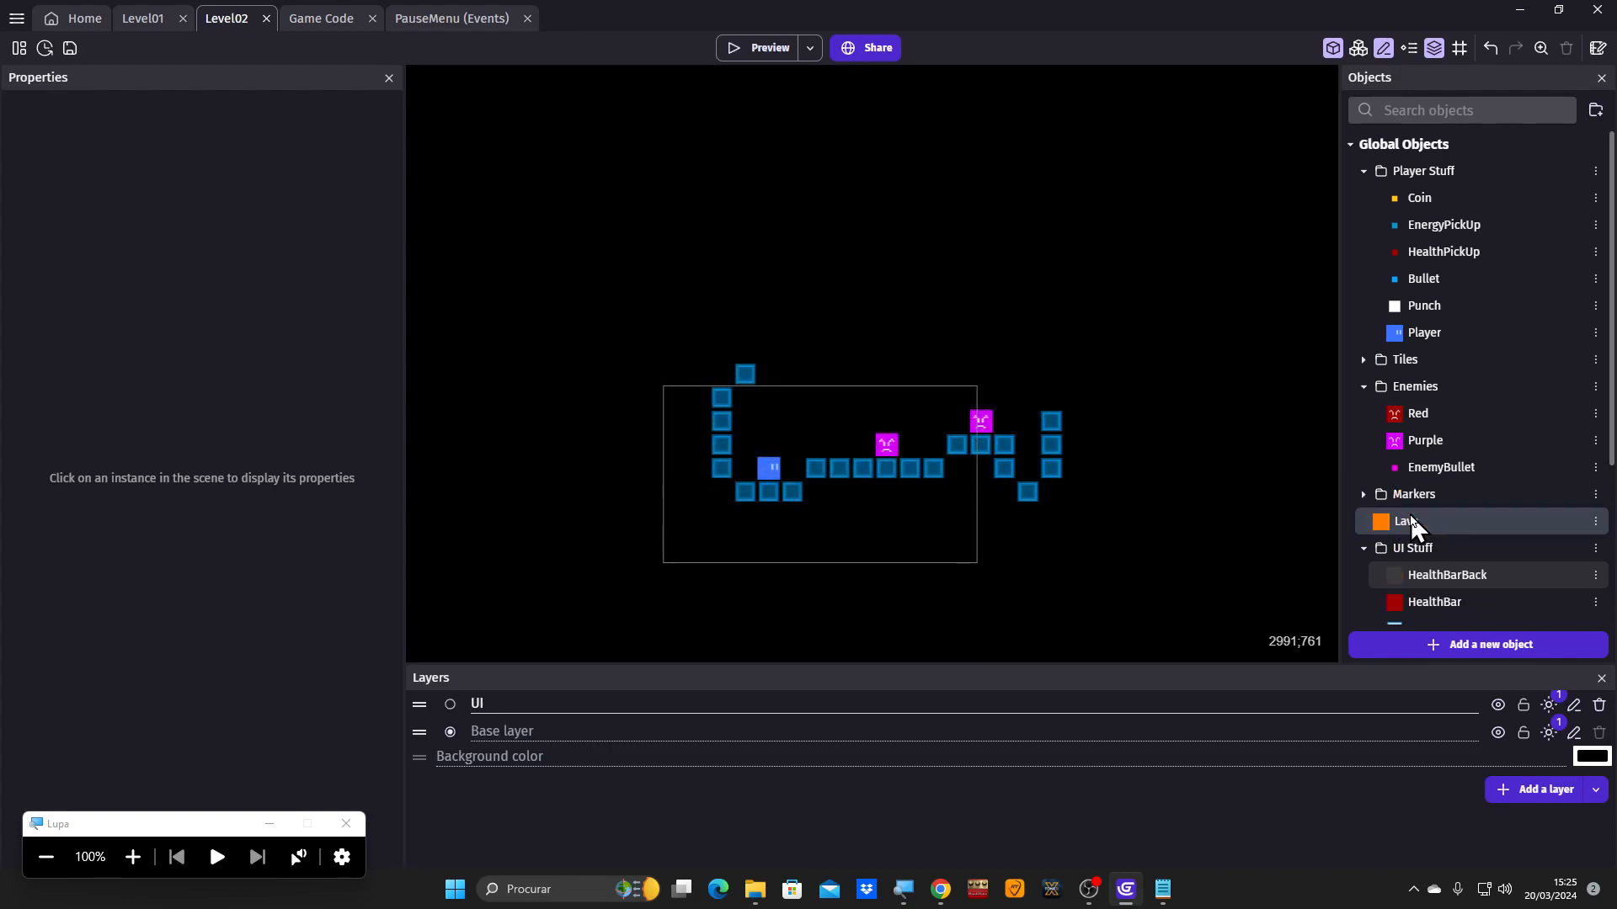
drag(1413, 524, 1404, 553)
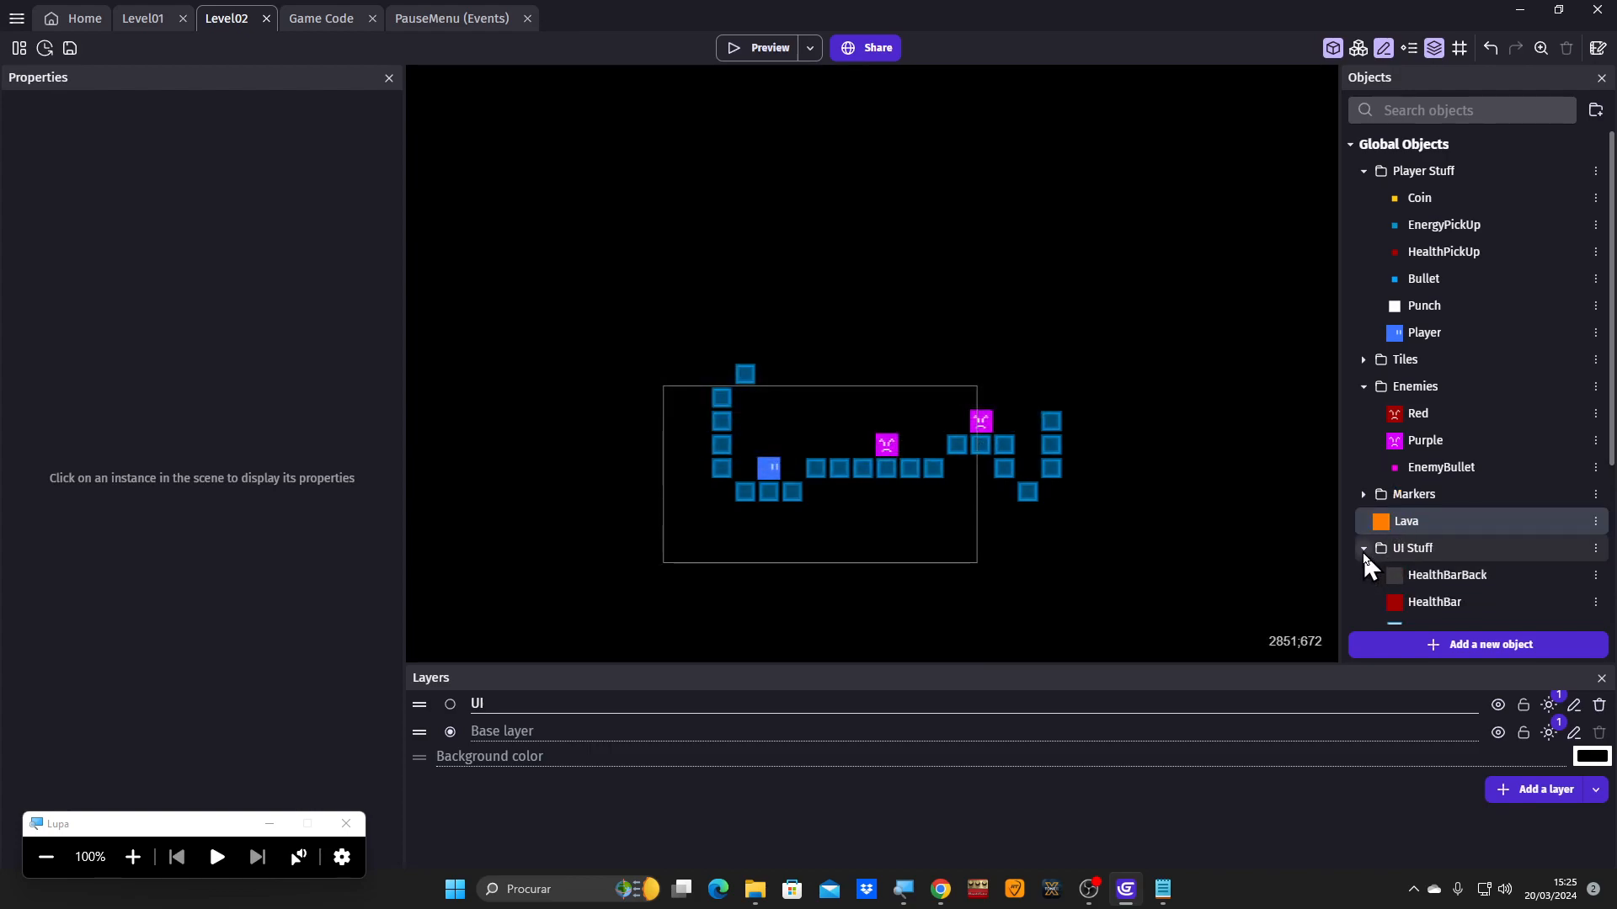
click(1364, 548)
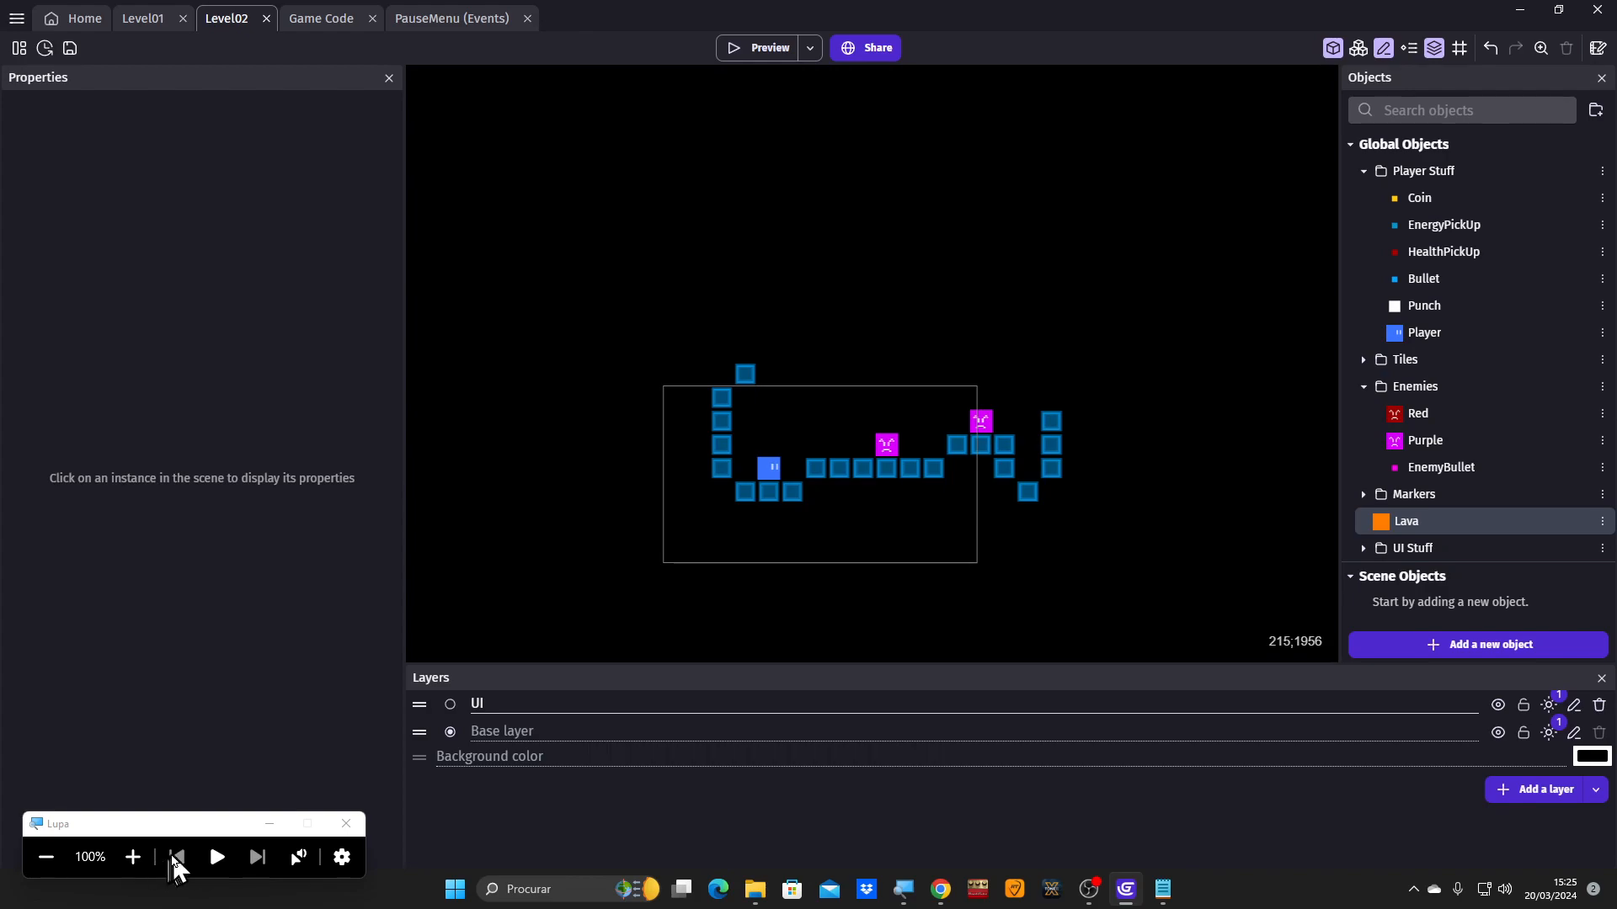
Move the Lava object into the Tiles folder, collapse Enemies and expand Tiles.
click(132, 856)
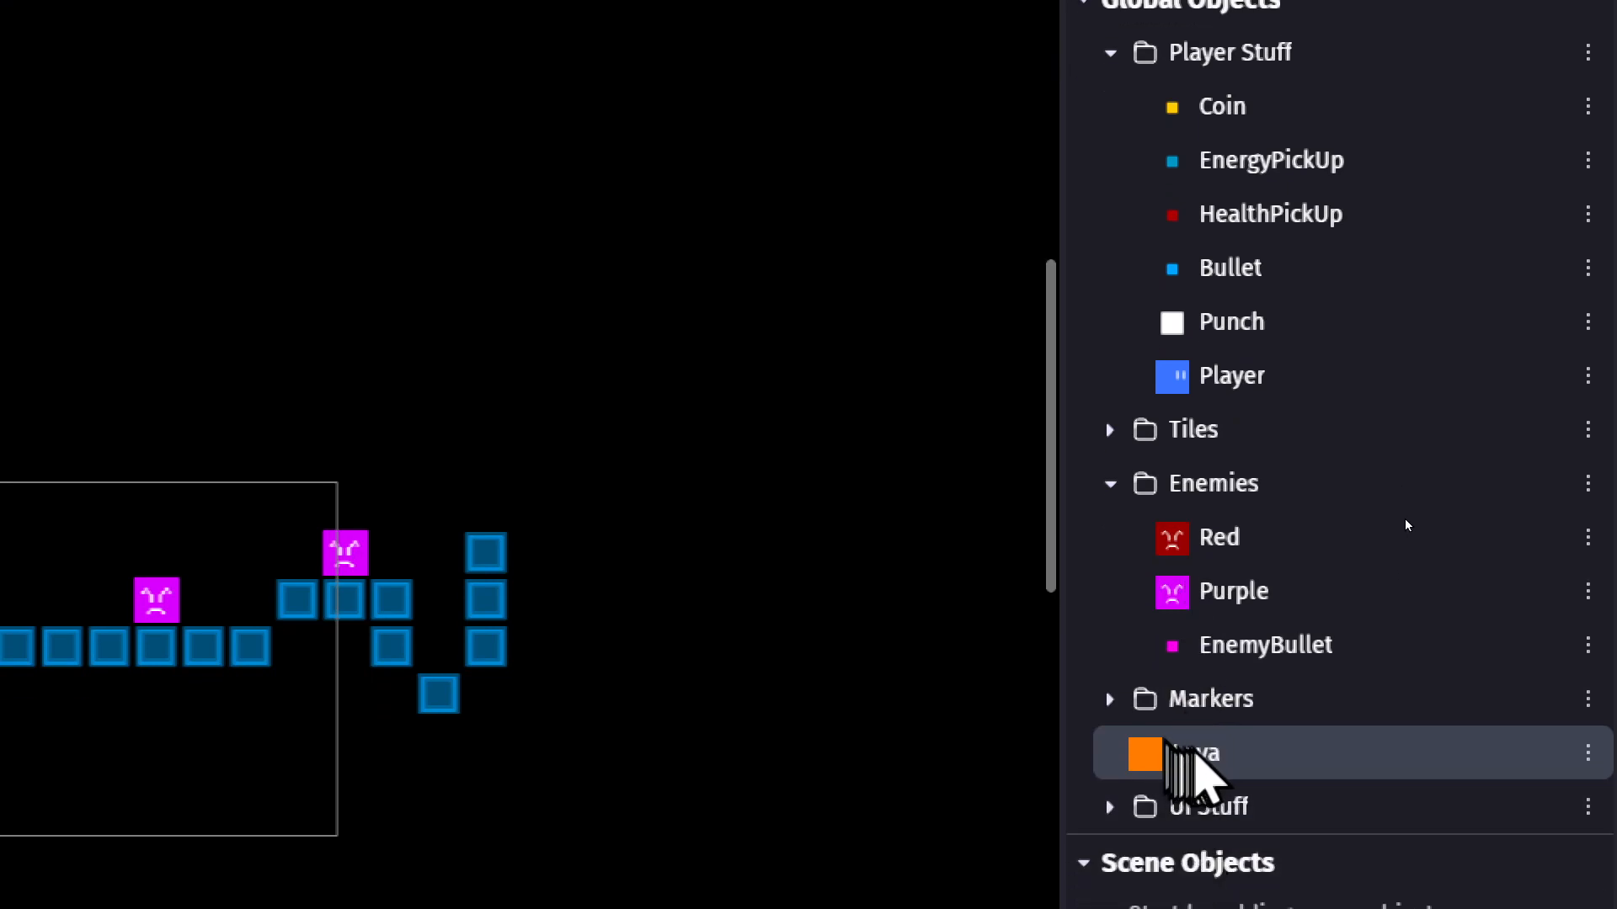
drag(1197, 734, 1200, 448)
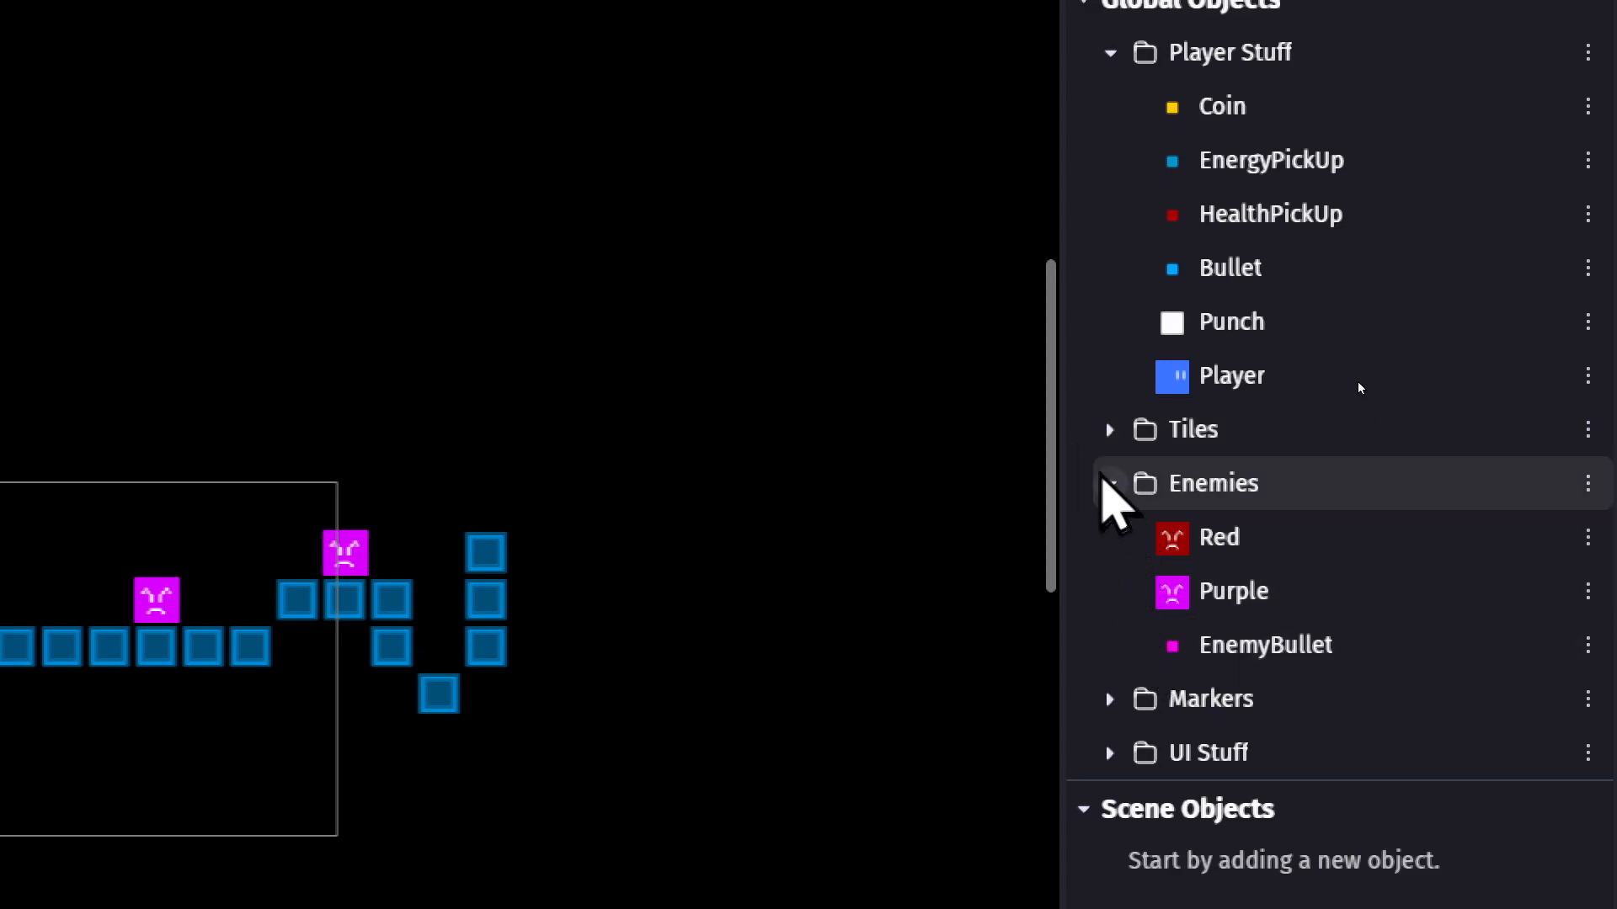
click(1109, 485)
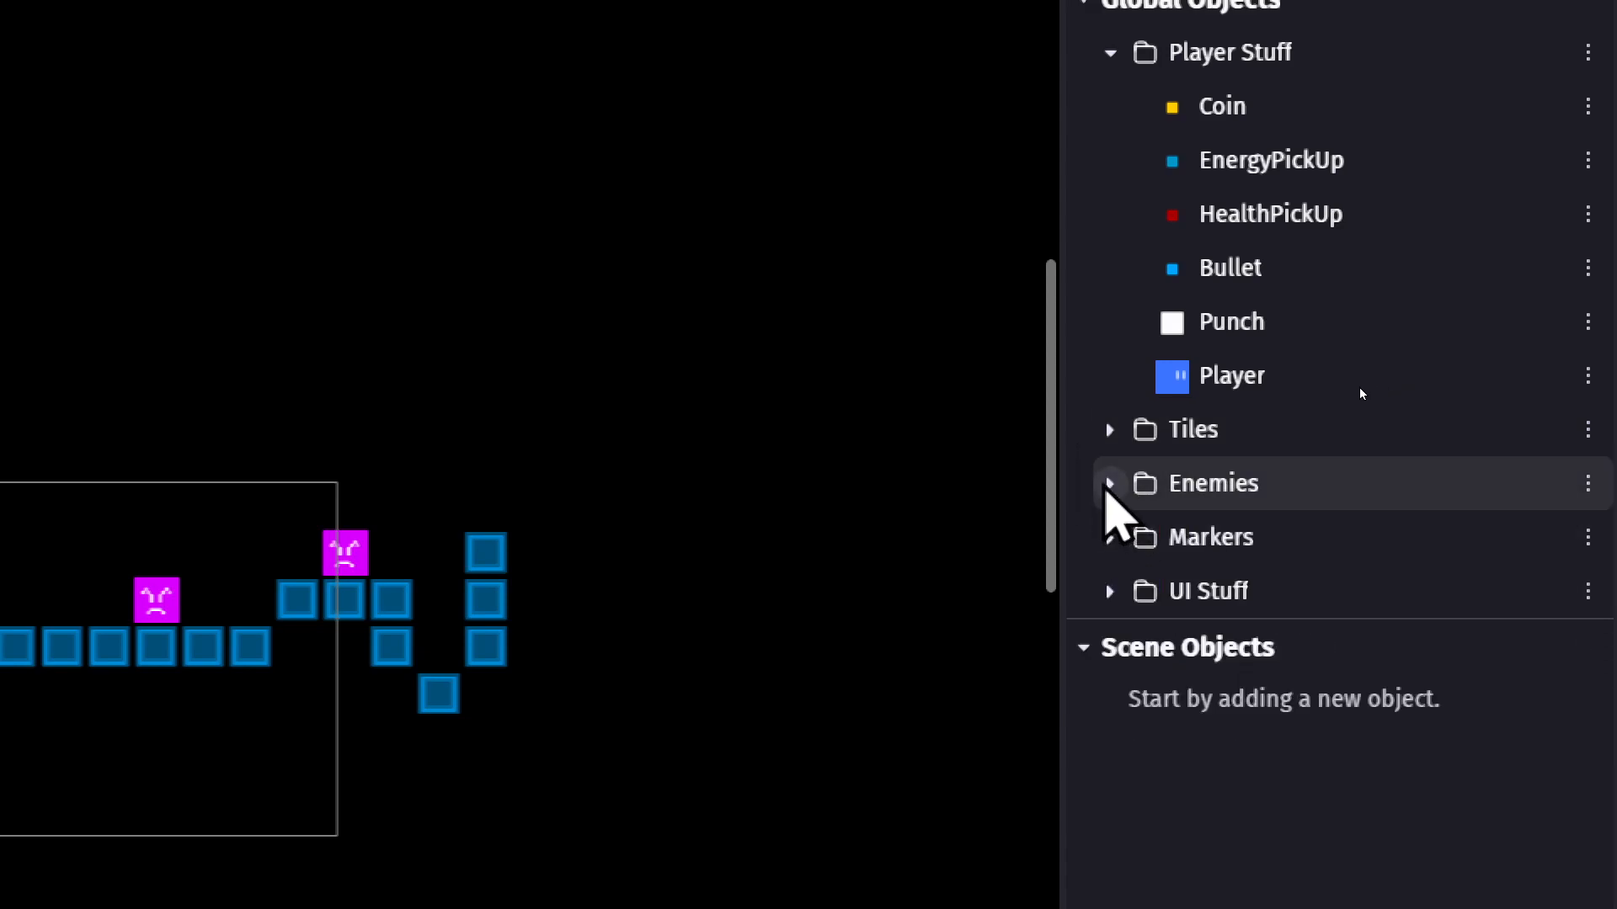
click(1109, 433)
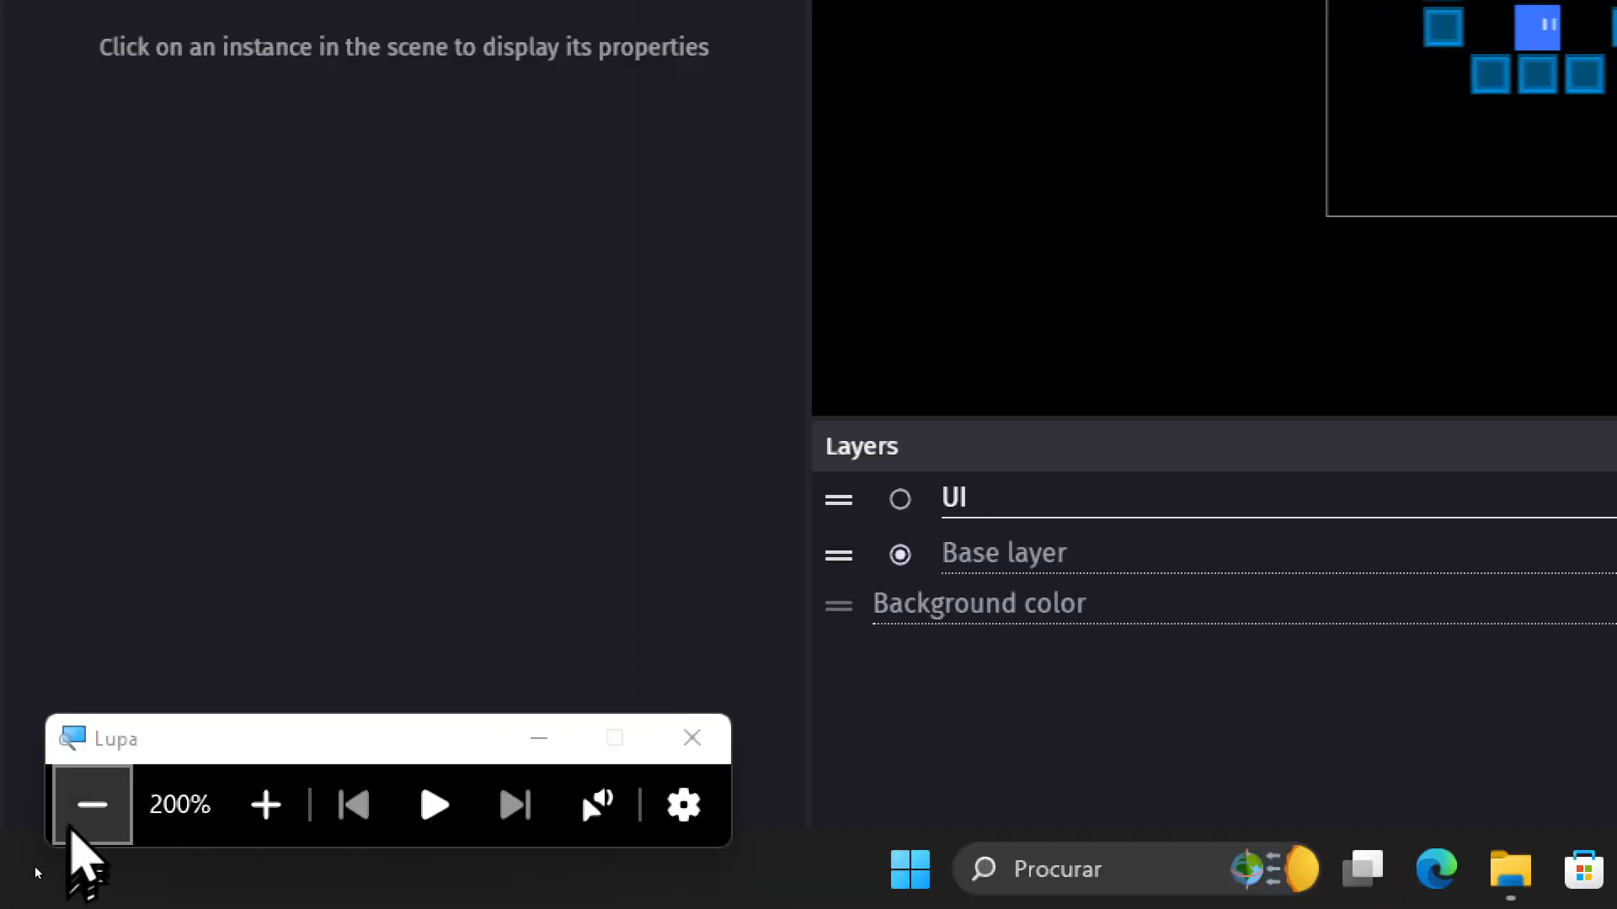
click(90, 801)
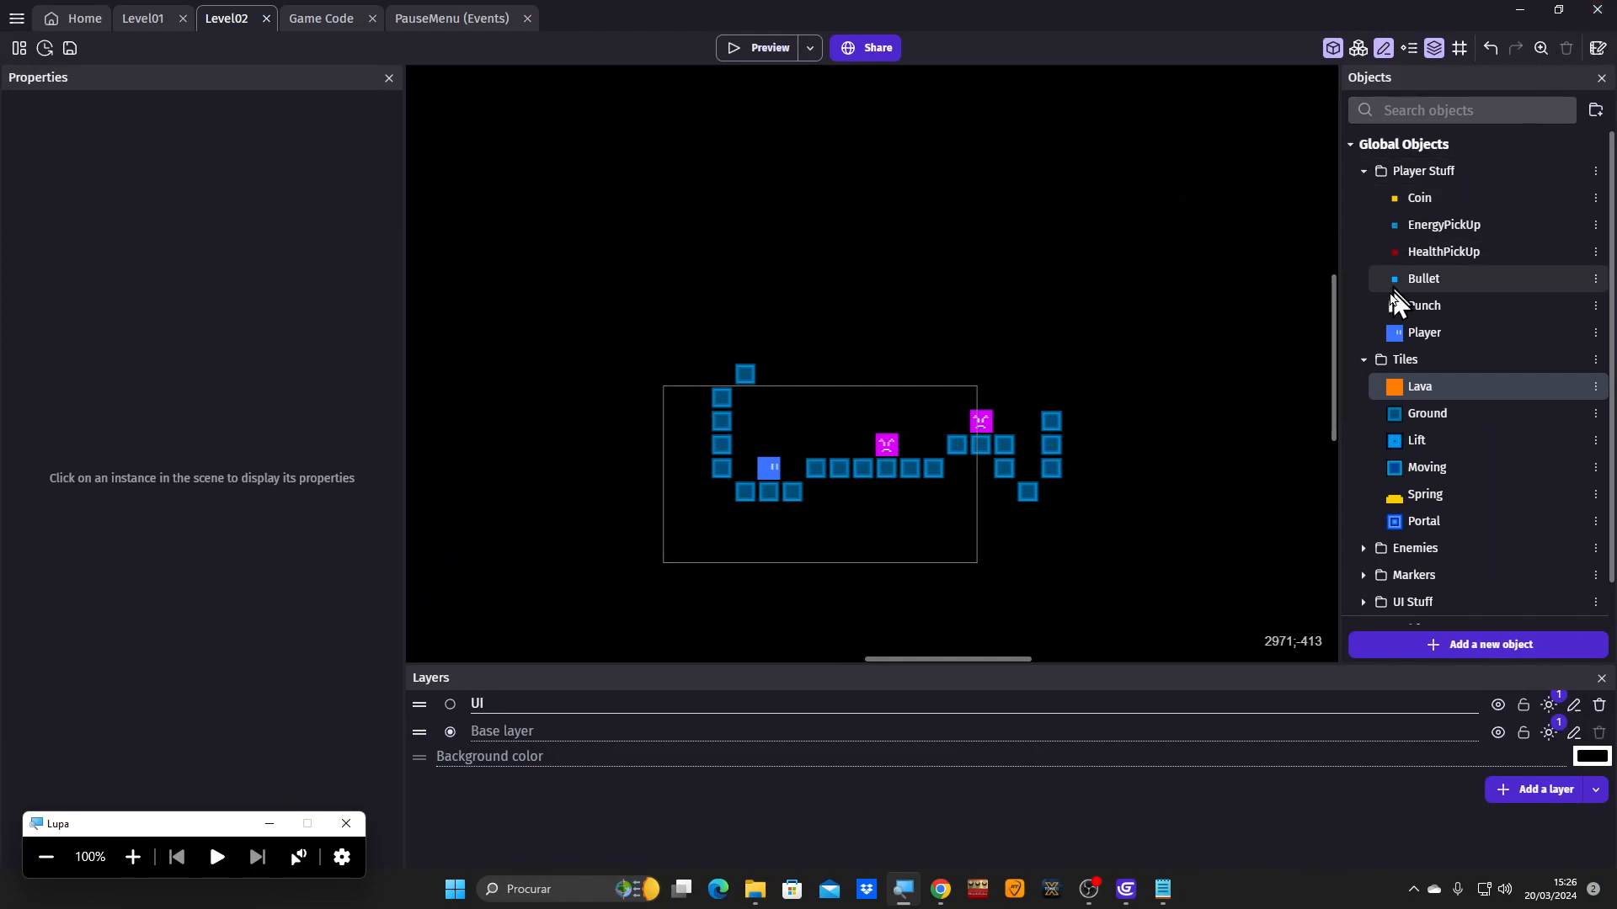
Place a Lava tile in the pit at X 1440, Y 288 and duplicate it directly above at Y 192.
drag(1415, 396, 777, 468)
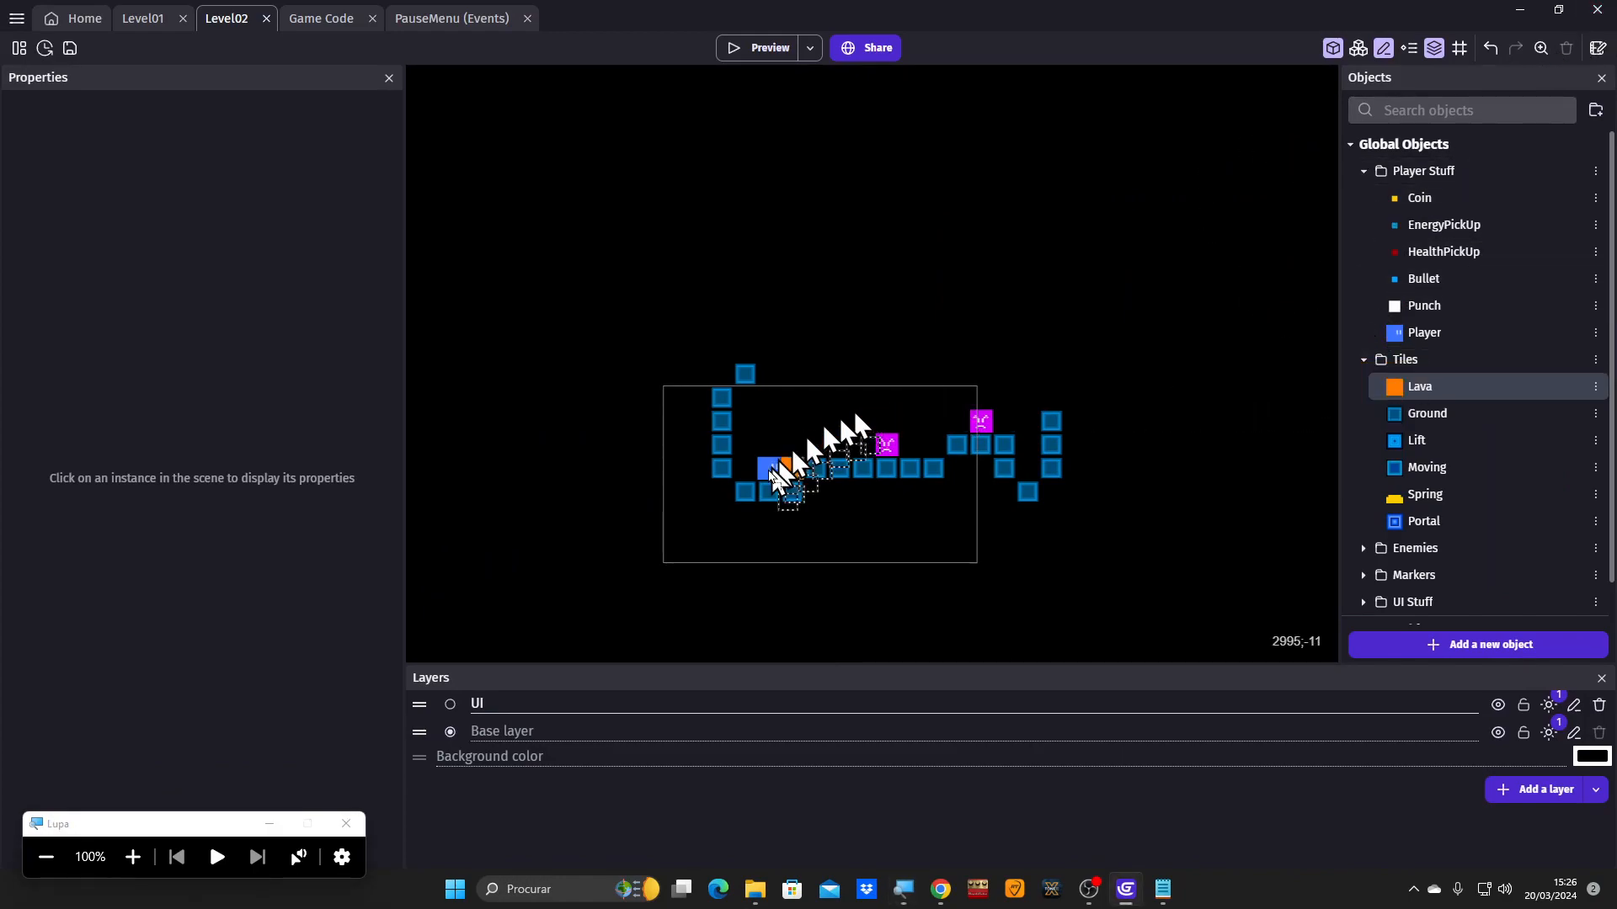
drag(715, 515, 1019, 463)
scroll(1044, 419, up, 2)
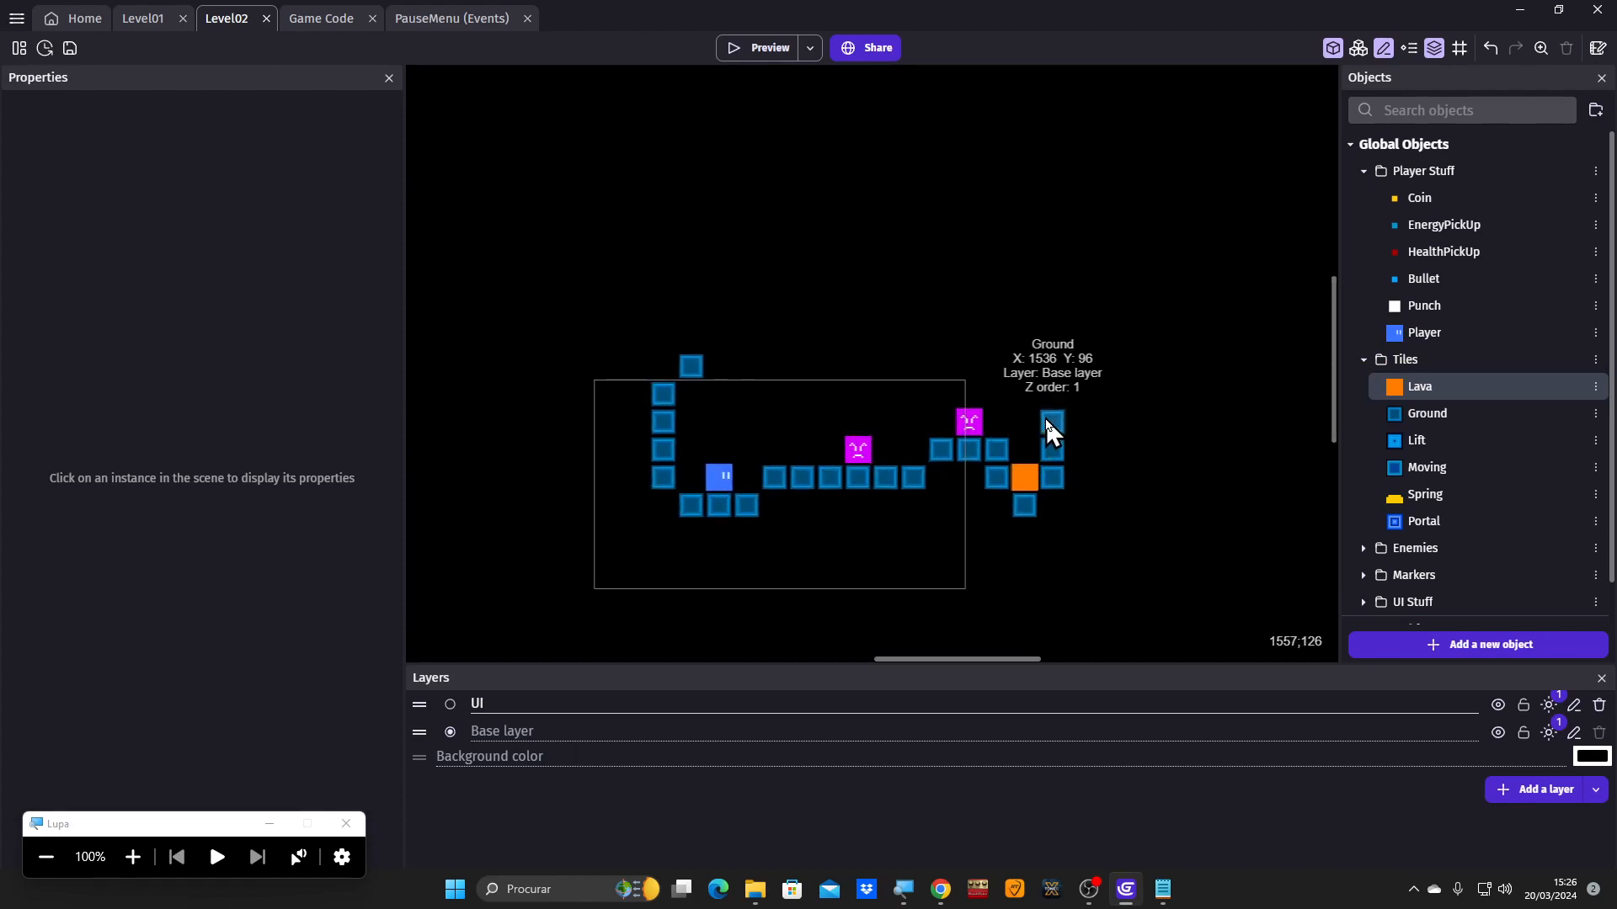
click(1021, 483)
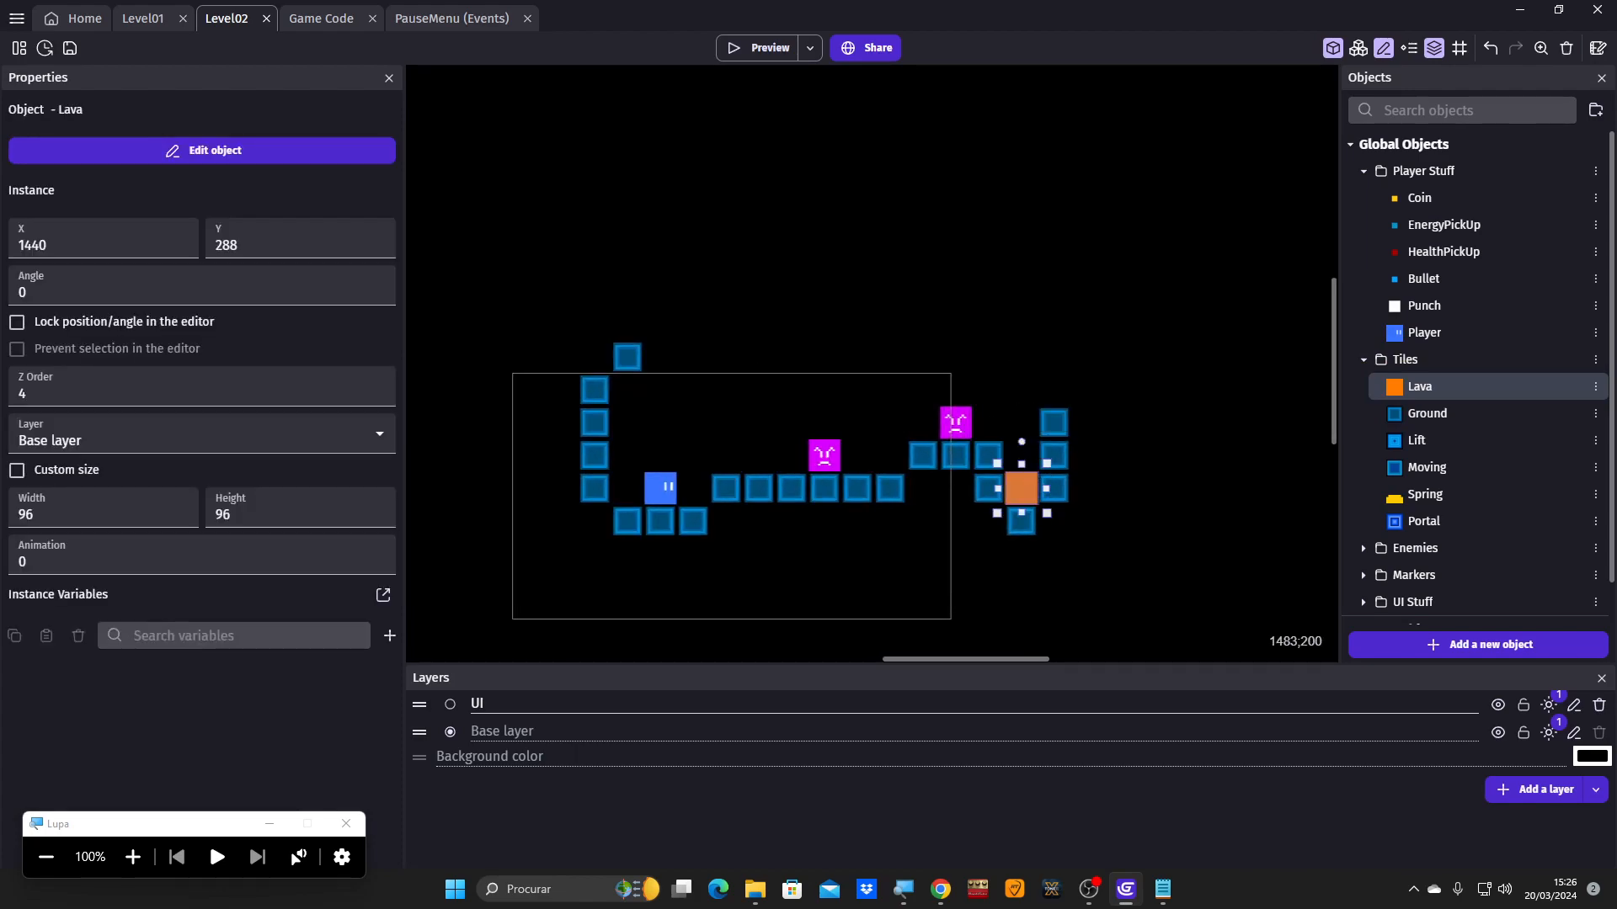
key(ctrl+v)
click(1110, 433)
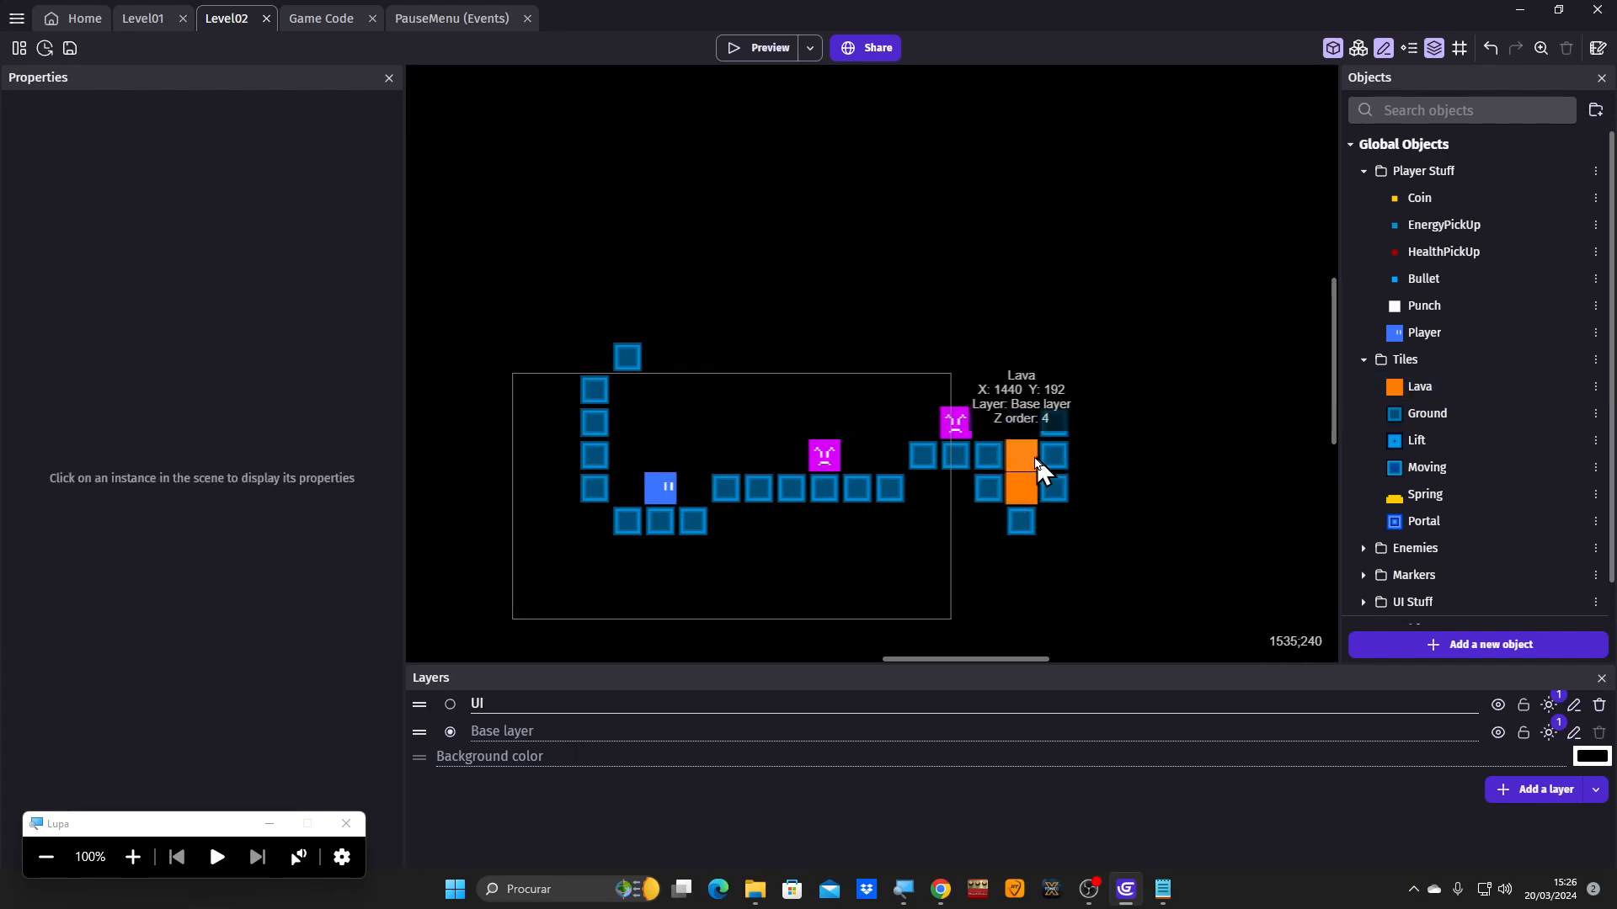
Duplicate Ground tiles to extend both pit walls downward and add a three-tile floor at Y 480.
click(994, 453)
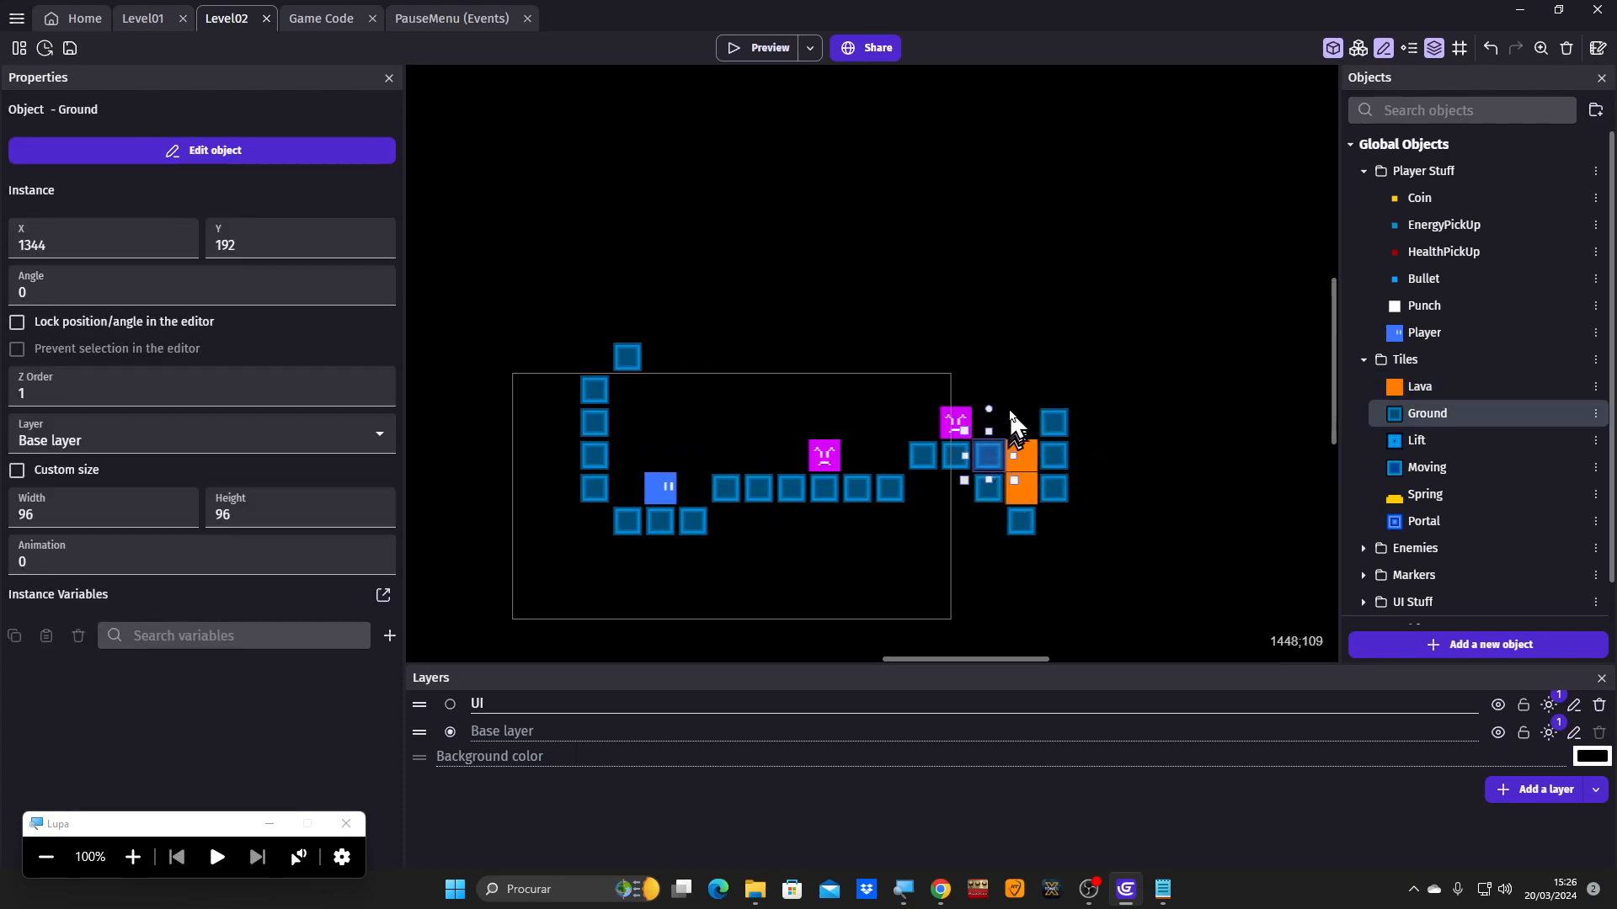
click(967, 579)
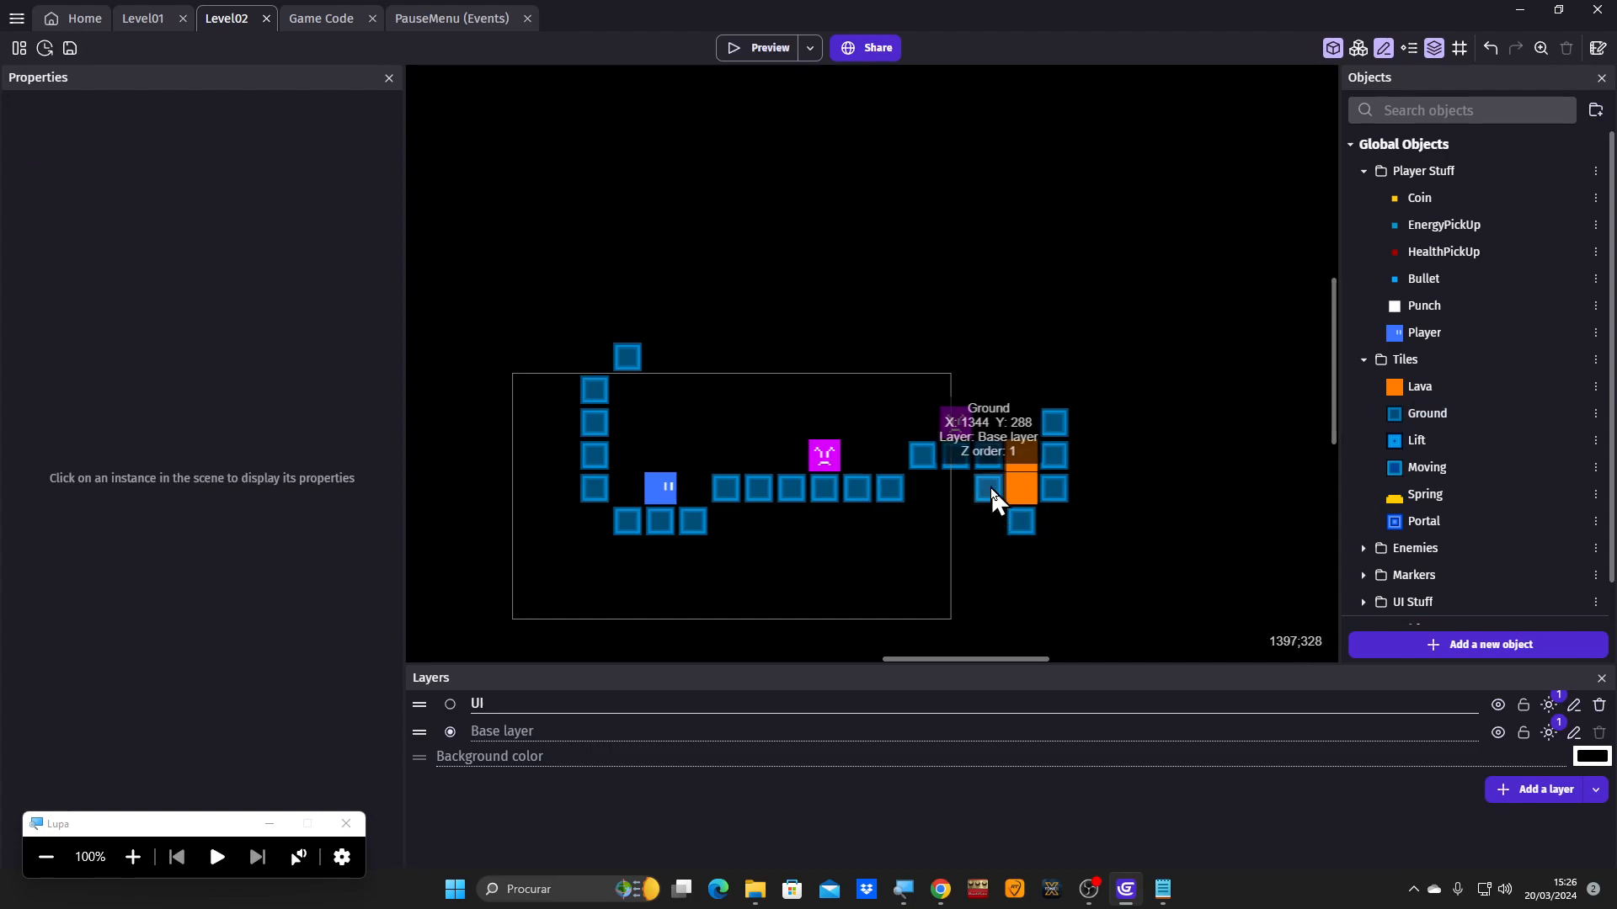
key(ctrl+v)
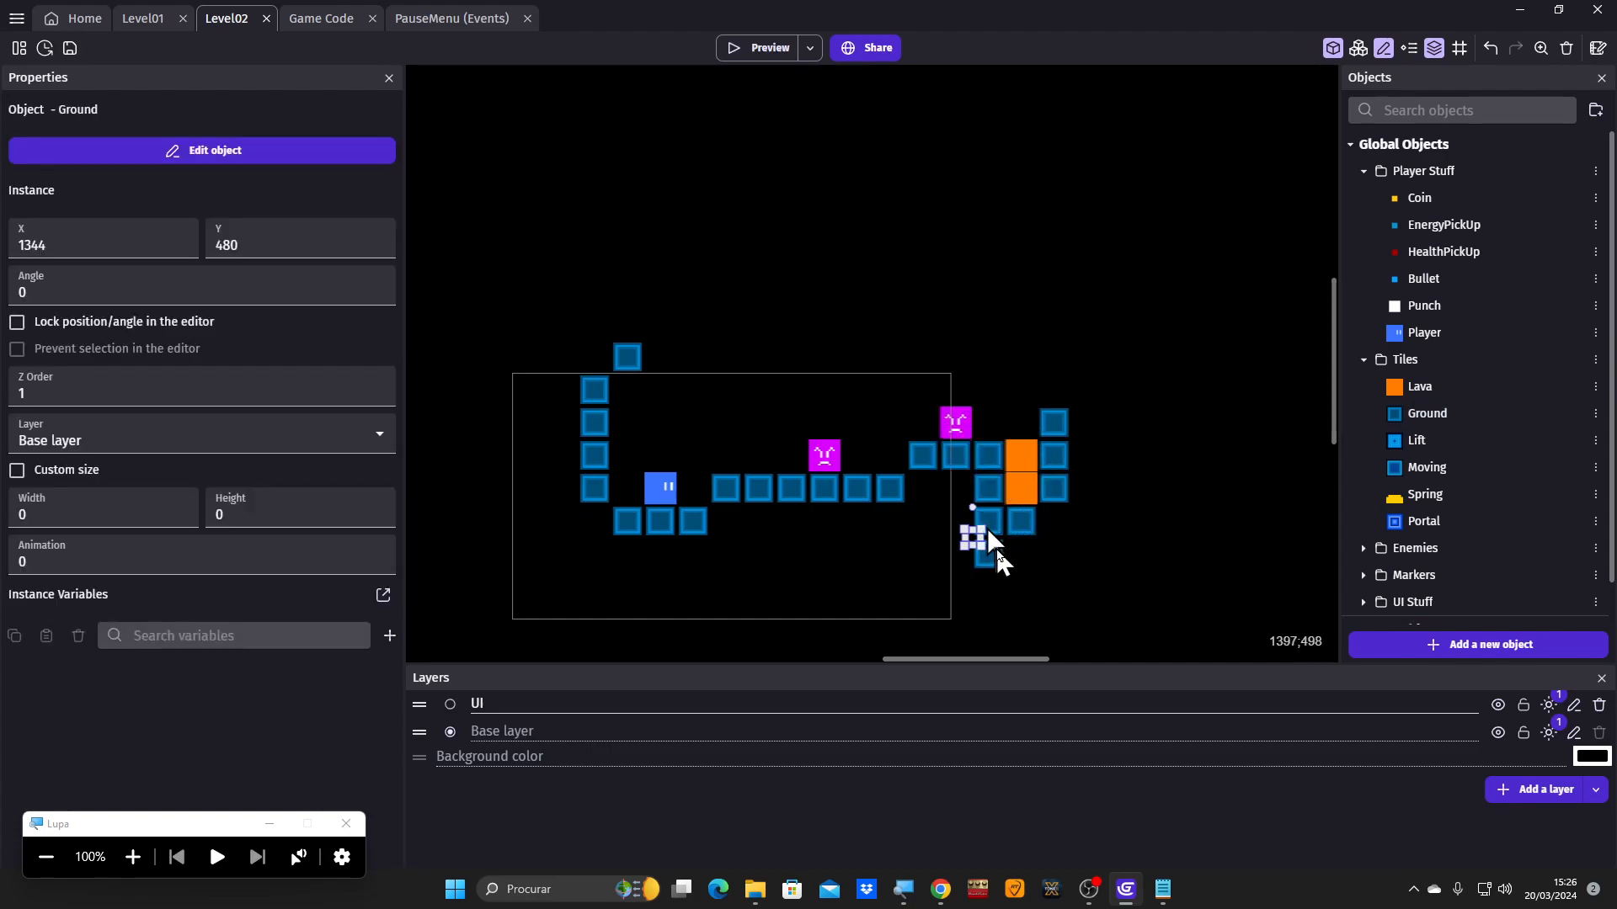
key(ctrl+v)
key(ctrl+v)
key(ctrl+v)
click(1099, 486)
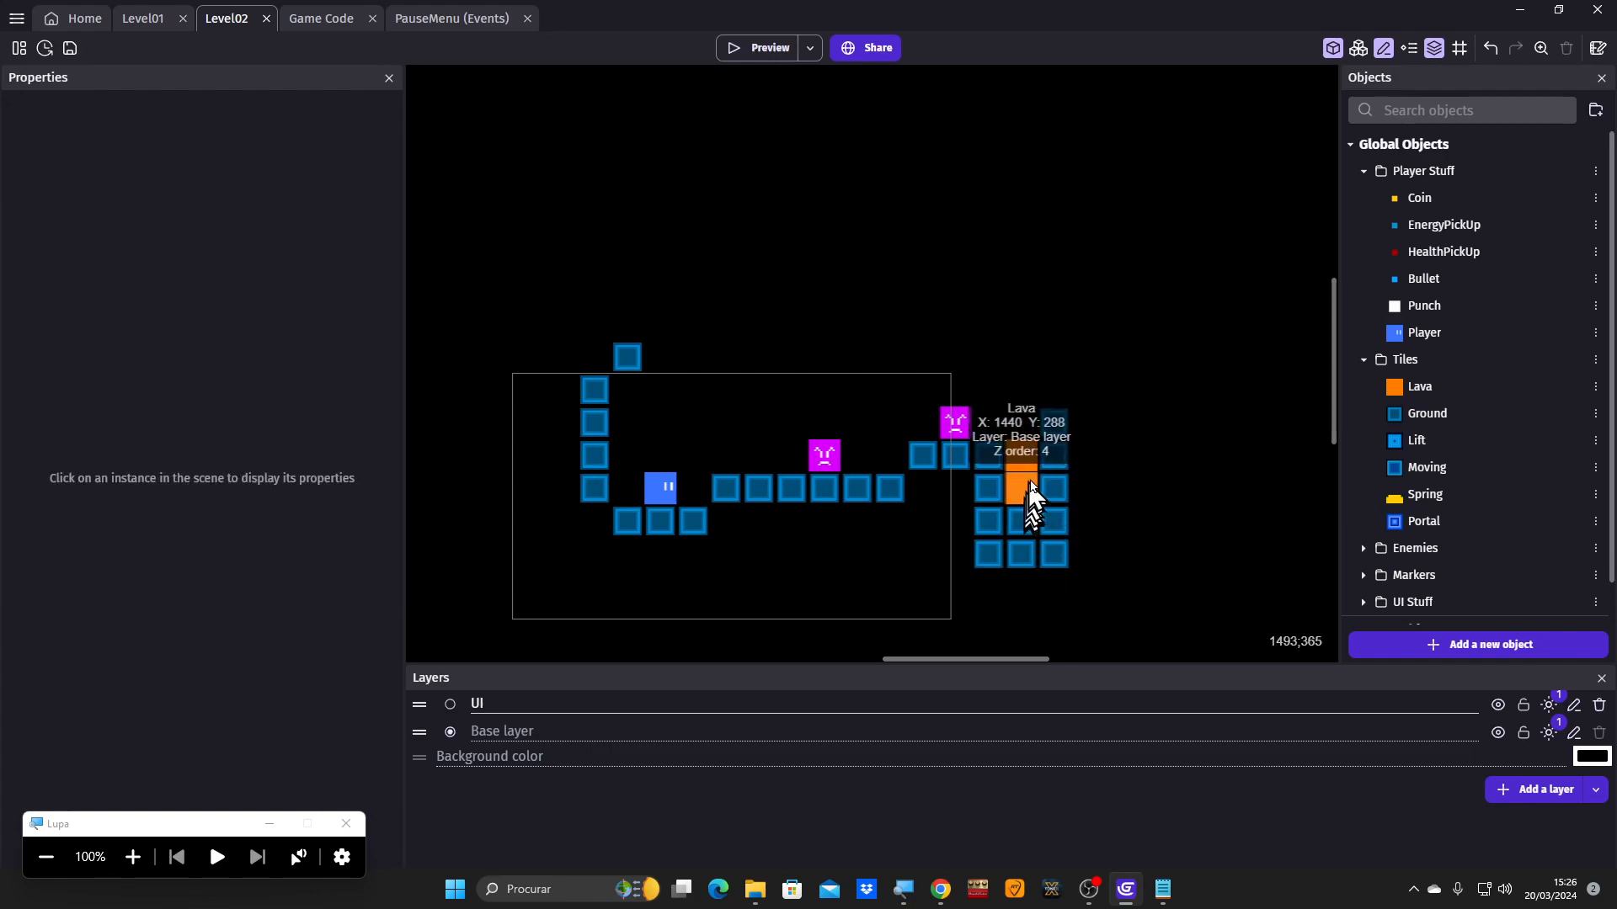
Move the old pit floor tile beside the far wall's top and fill its place at Y 384 with the upper Lava tile.
mouse_move(1020, 523)
mouse_down()
mouse_move(1074, 418)
mouse_move(1028, 524)
mouse_up()
click(1099, 539)
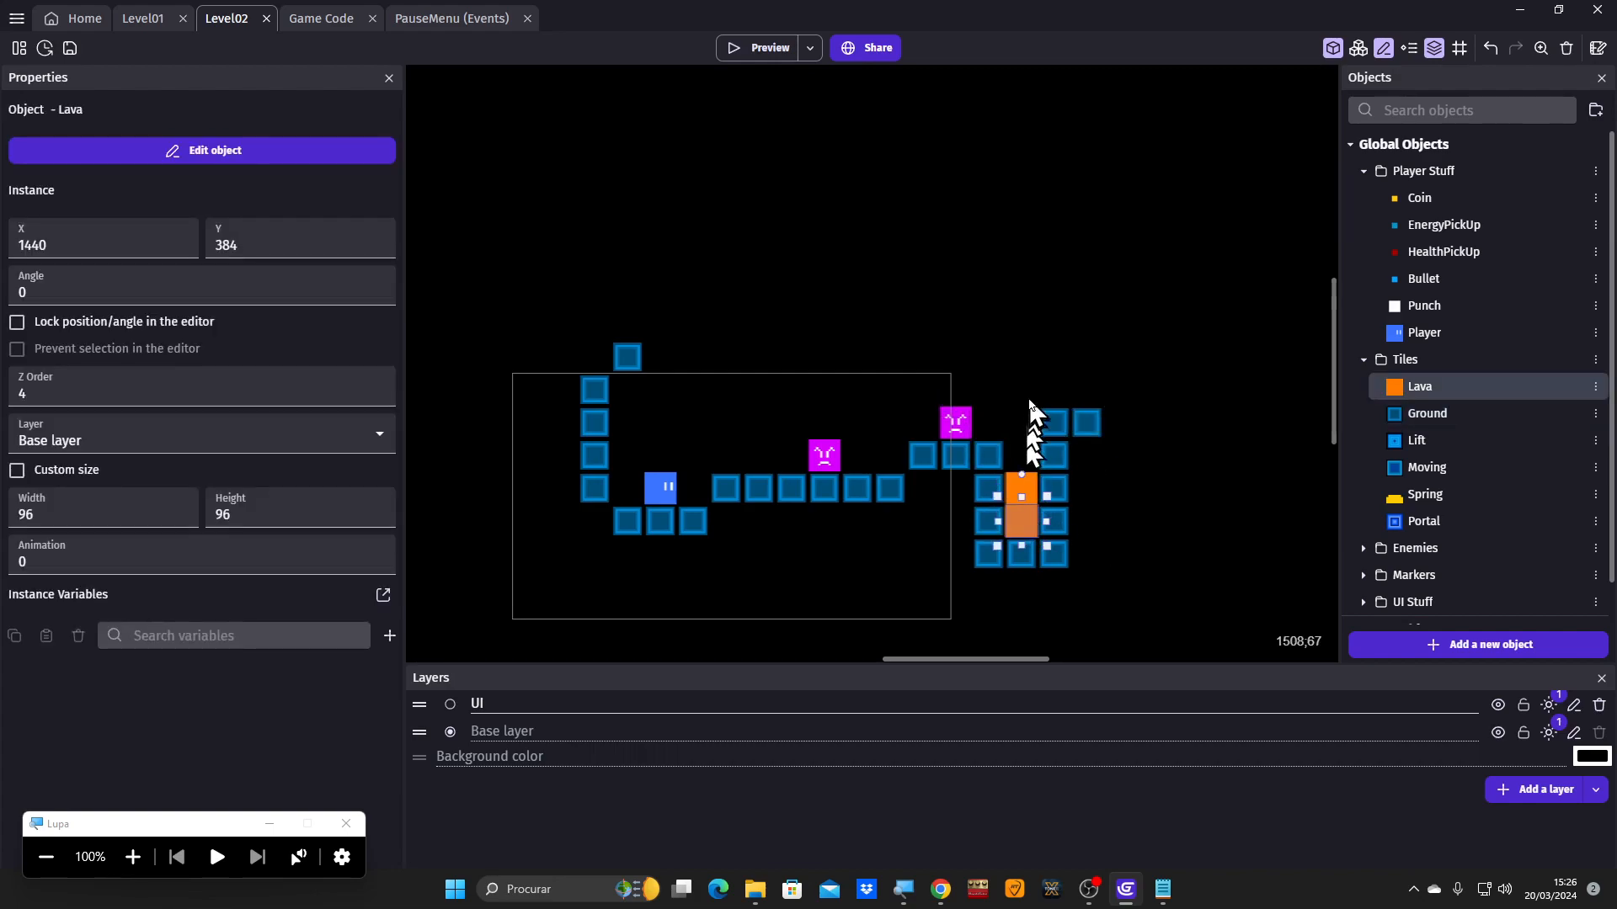
click(1029, 403)
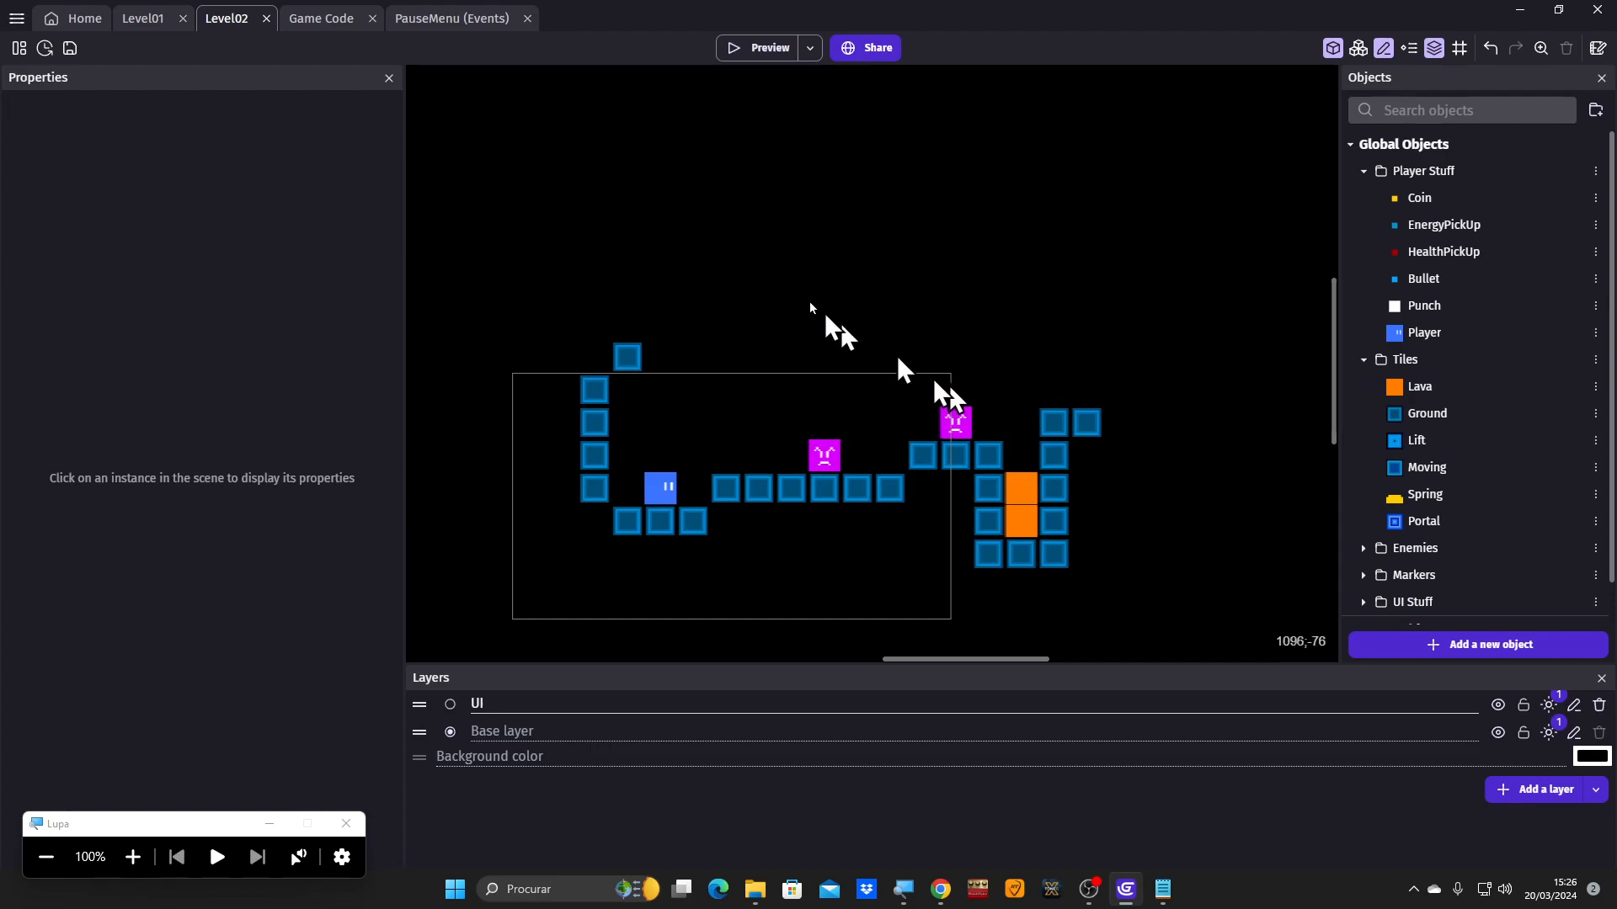
Move the Player onto the top of the pit's far wall and preview the level.
drag(662, 504, 1063, 400)
click(974, 361)
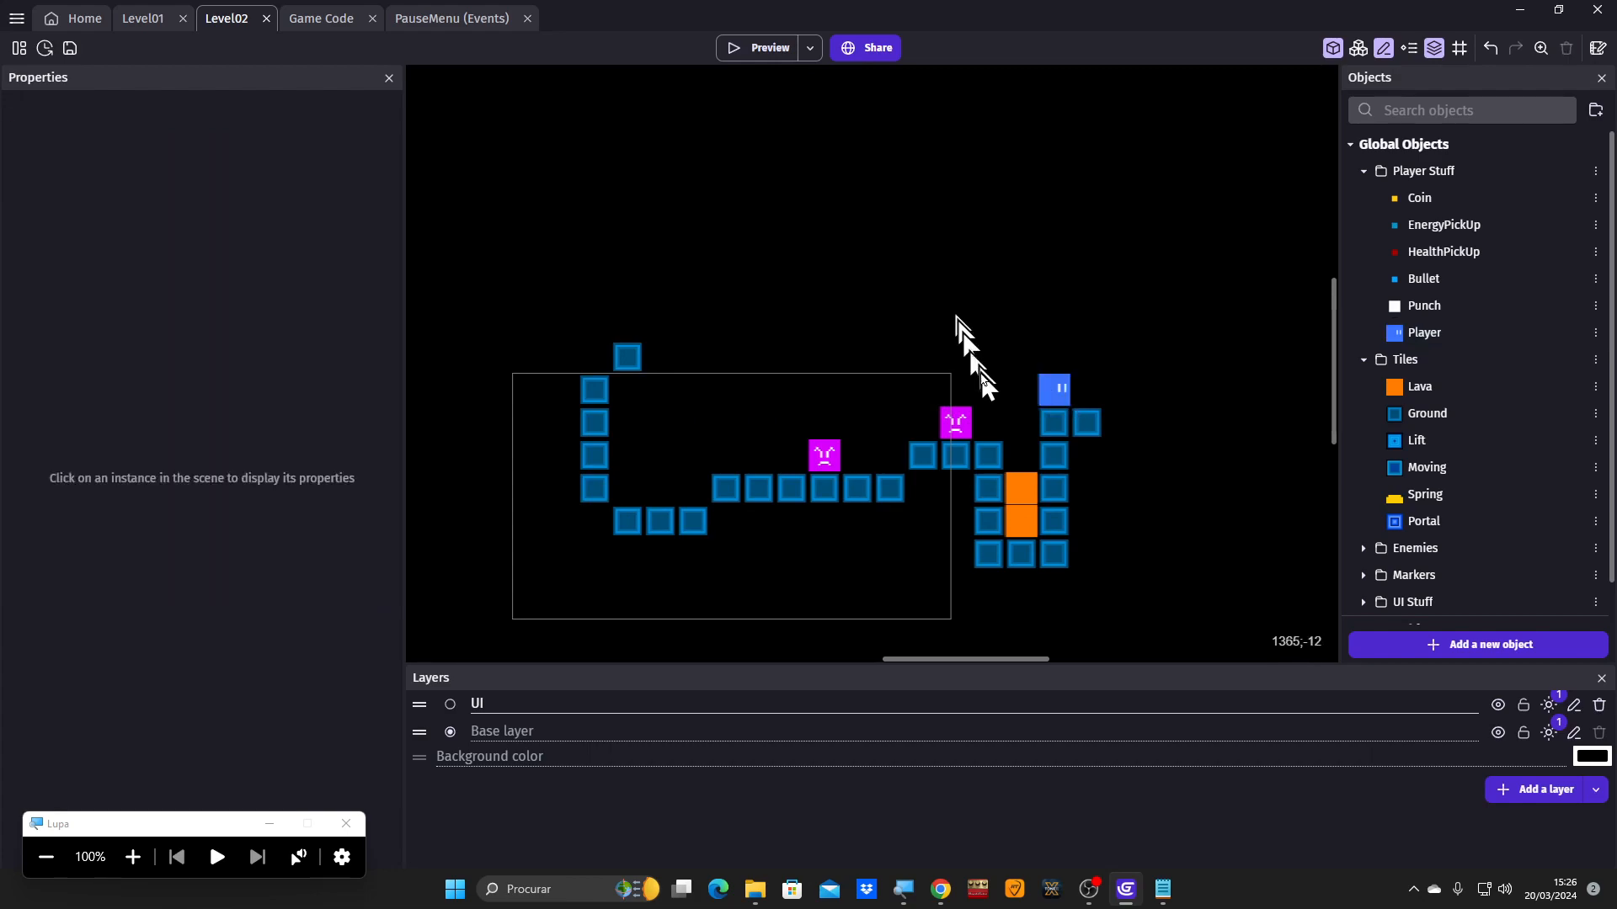
click(757, 48)
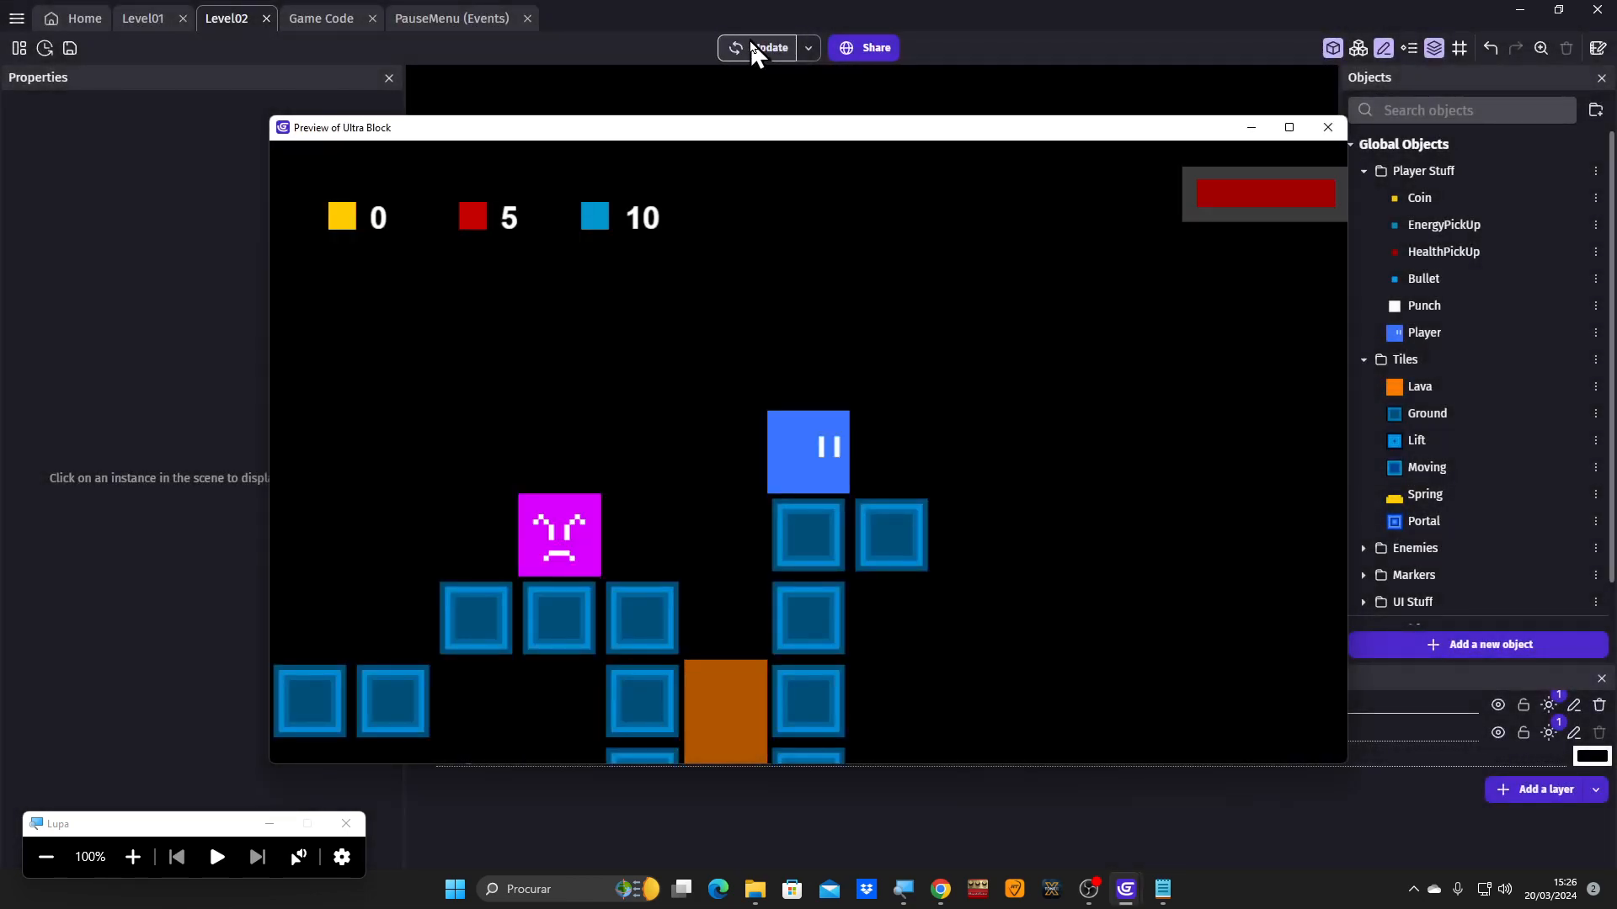
click(1328, 128)
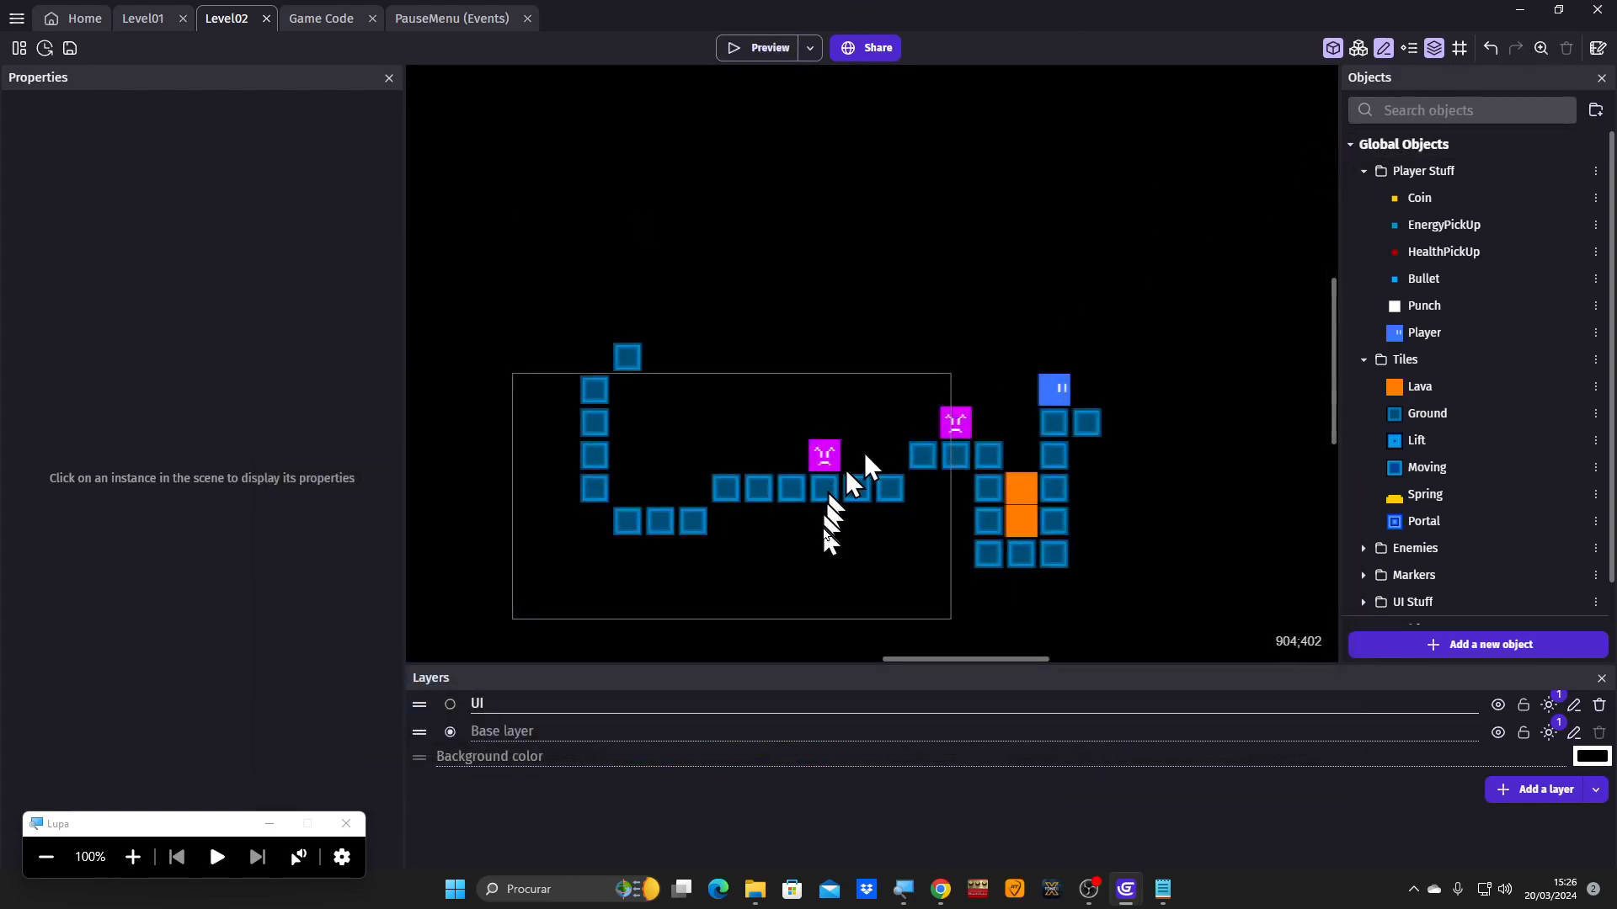
Set the Lava animation's frame time to 0,09, enable looping and apply the object changes.
double_click(1021, 528)
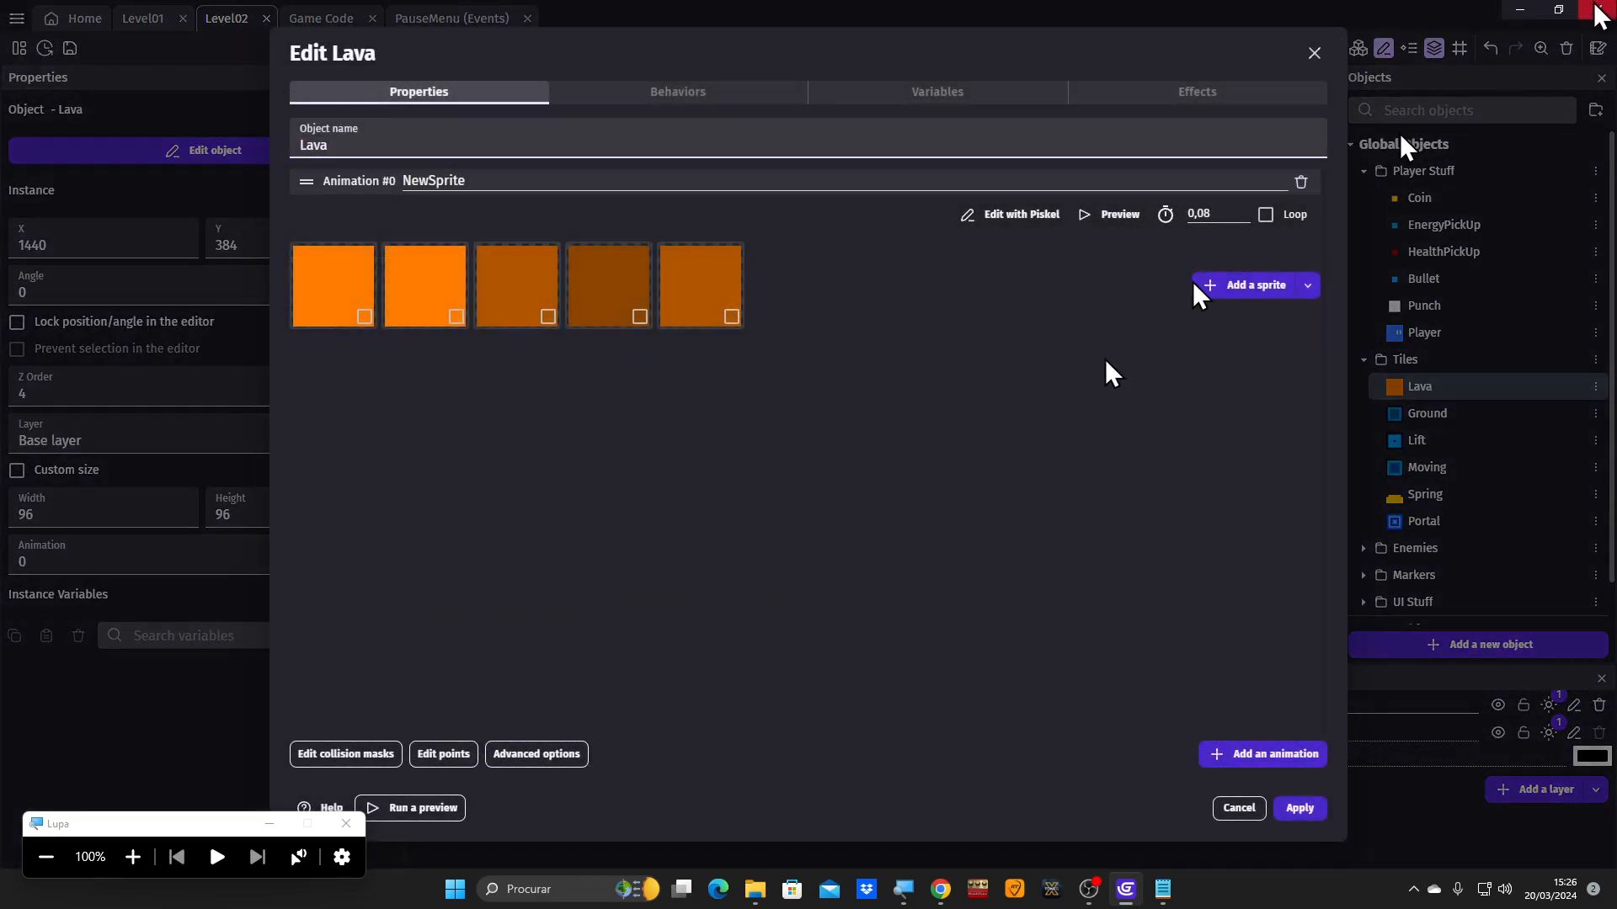
click(1265, 214)
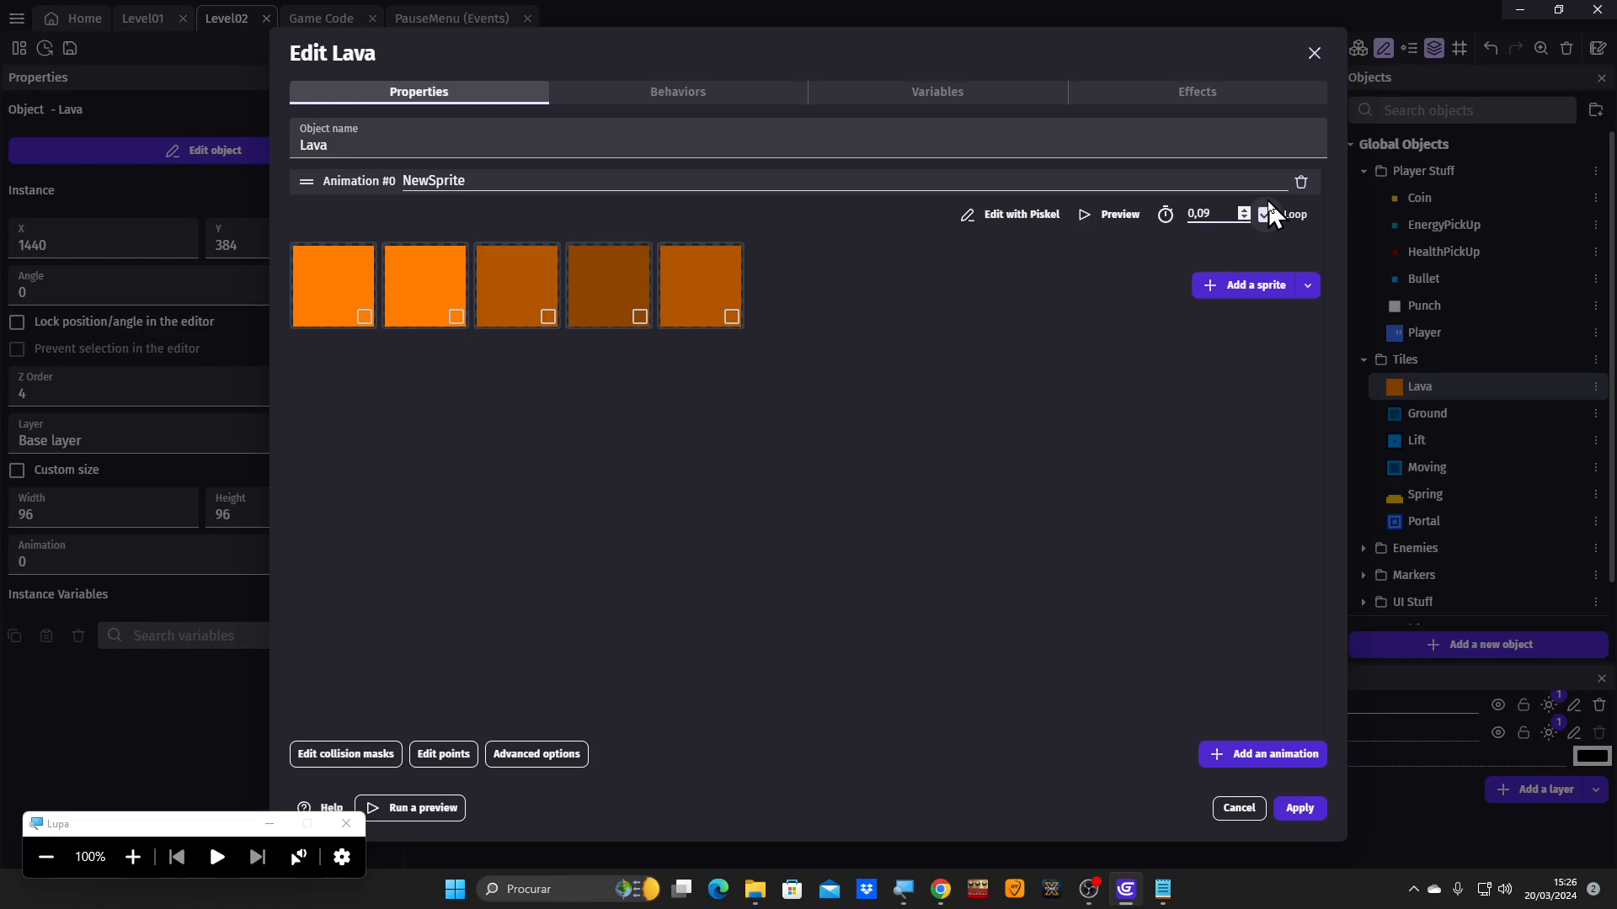
click(1299, 808)
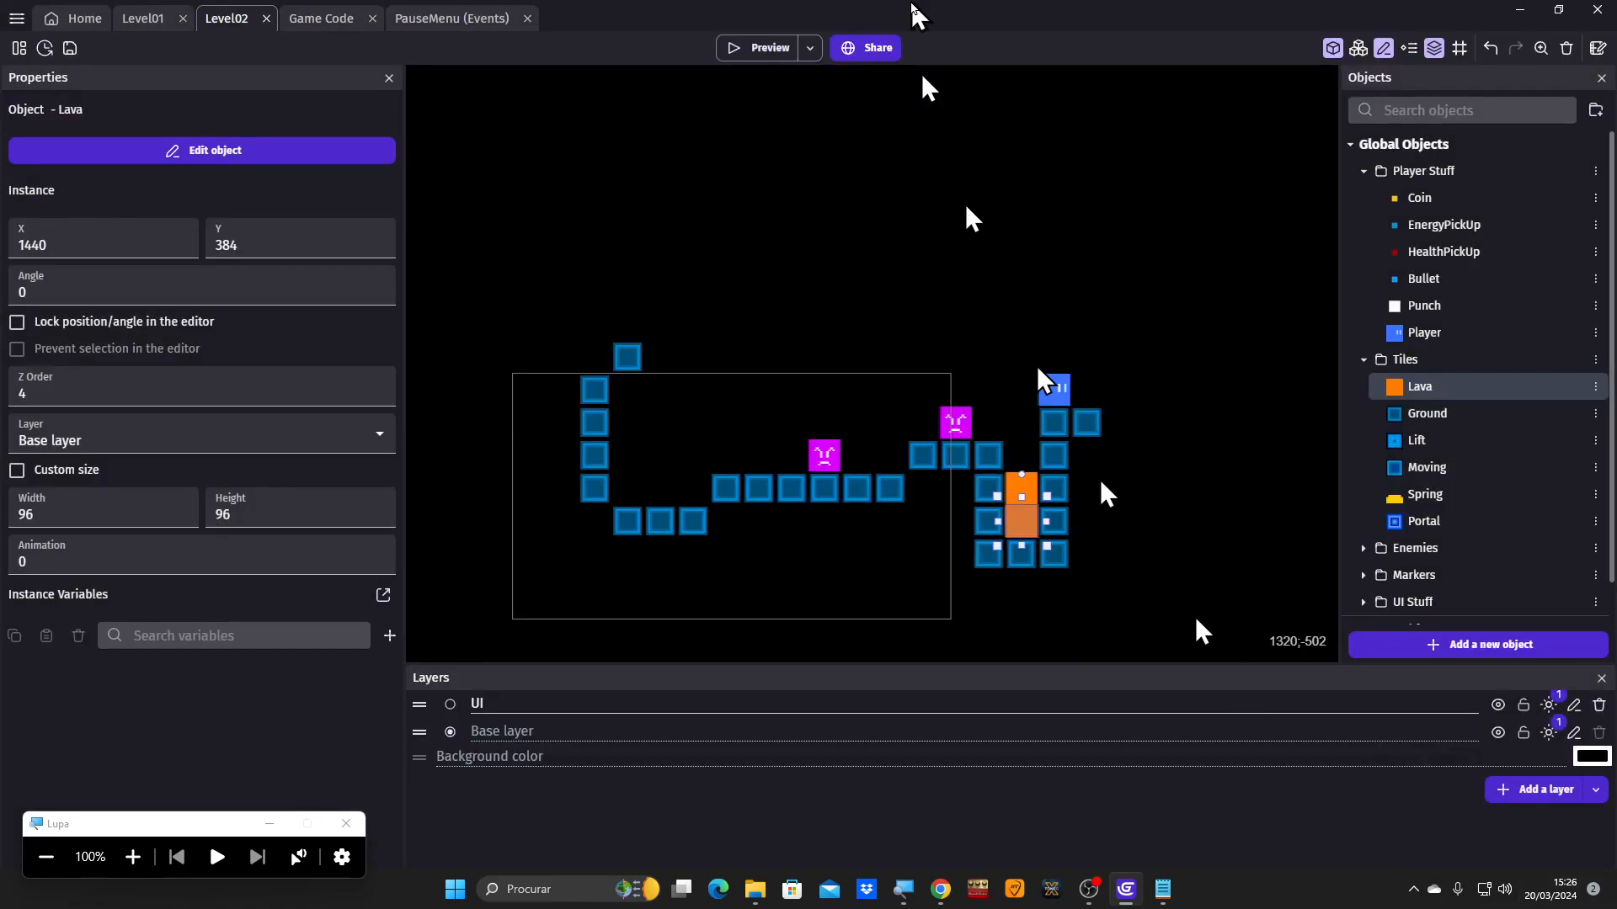
Preview the level and move the Player into the pit to check the looping Lava animation.
click(756, 48)
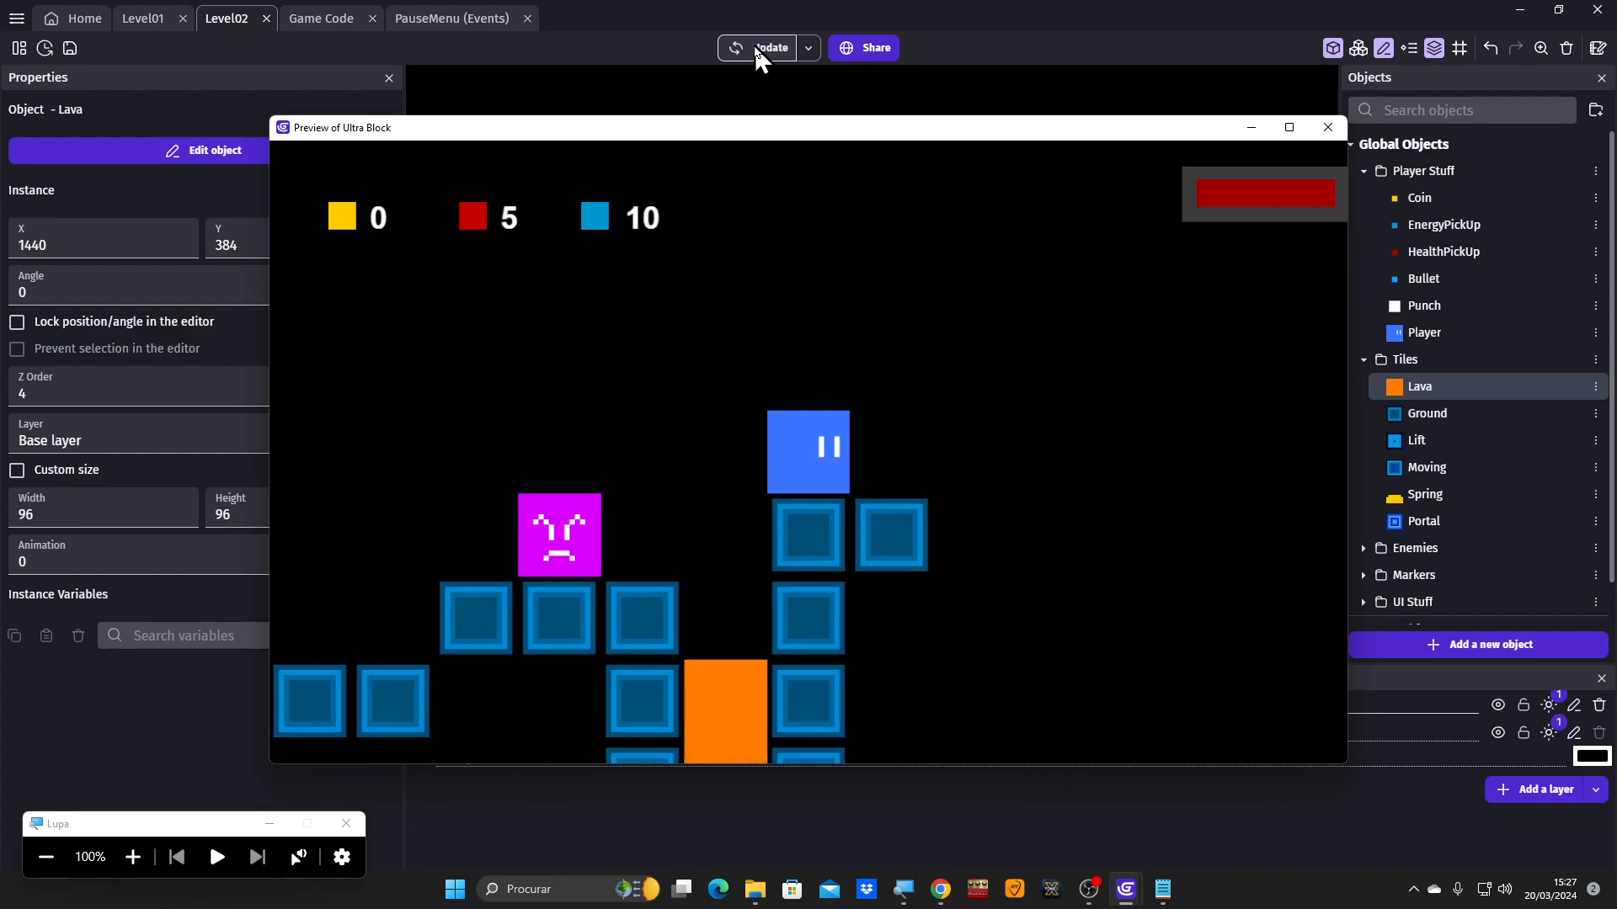
key(Left)
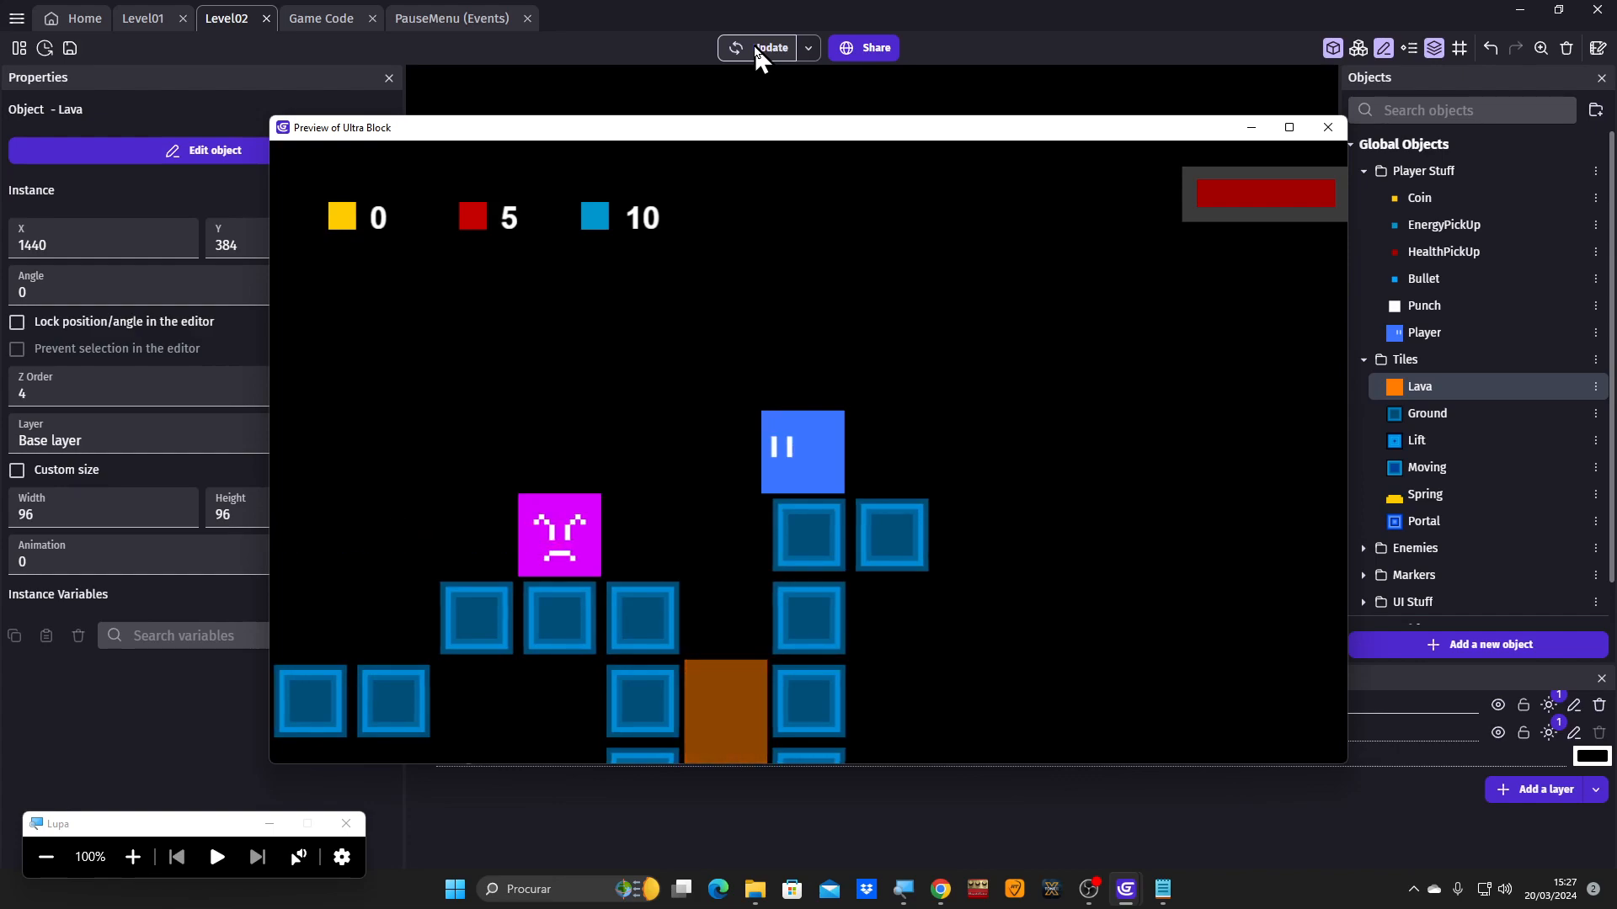
key(Right)
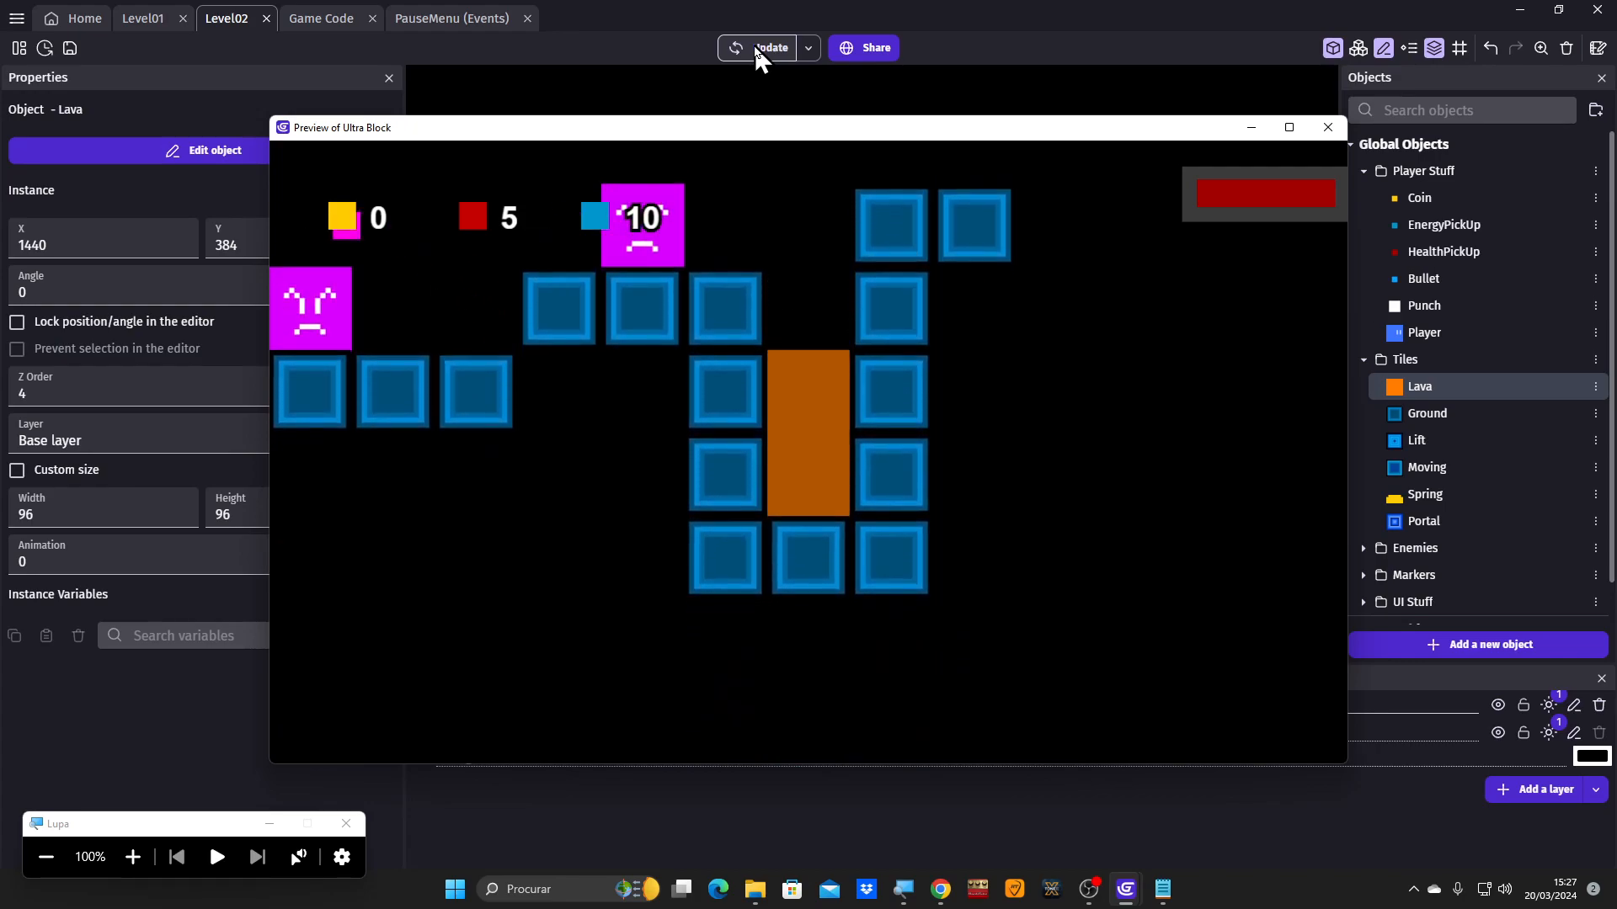
click(1330, 132)
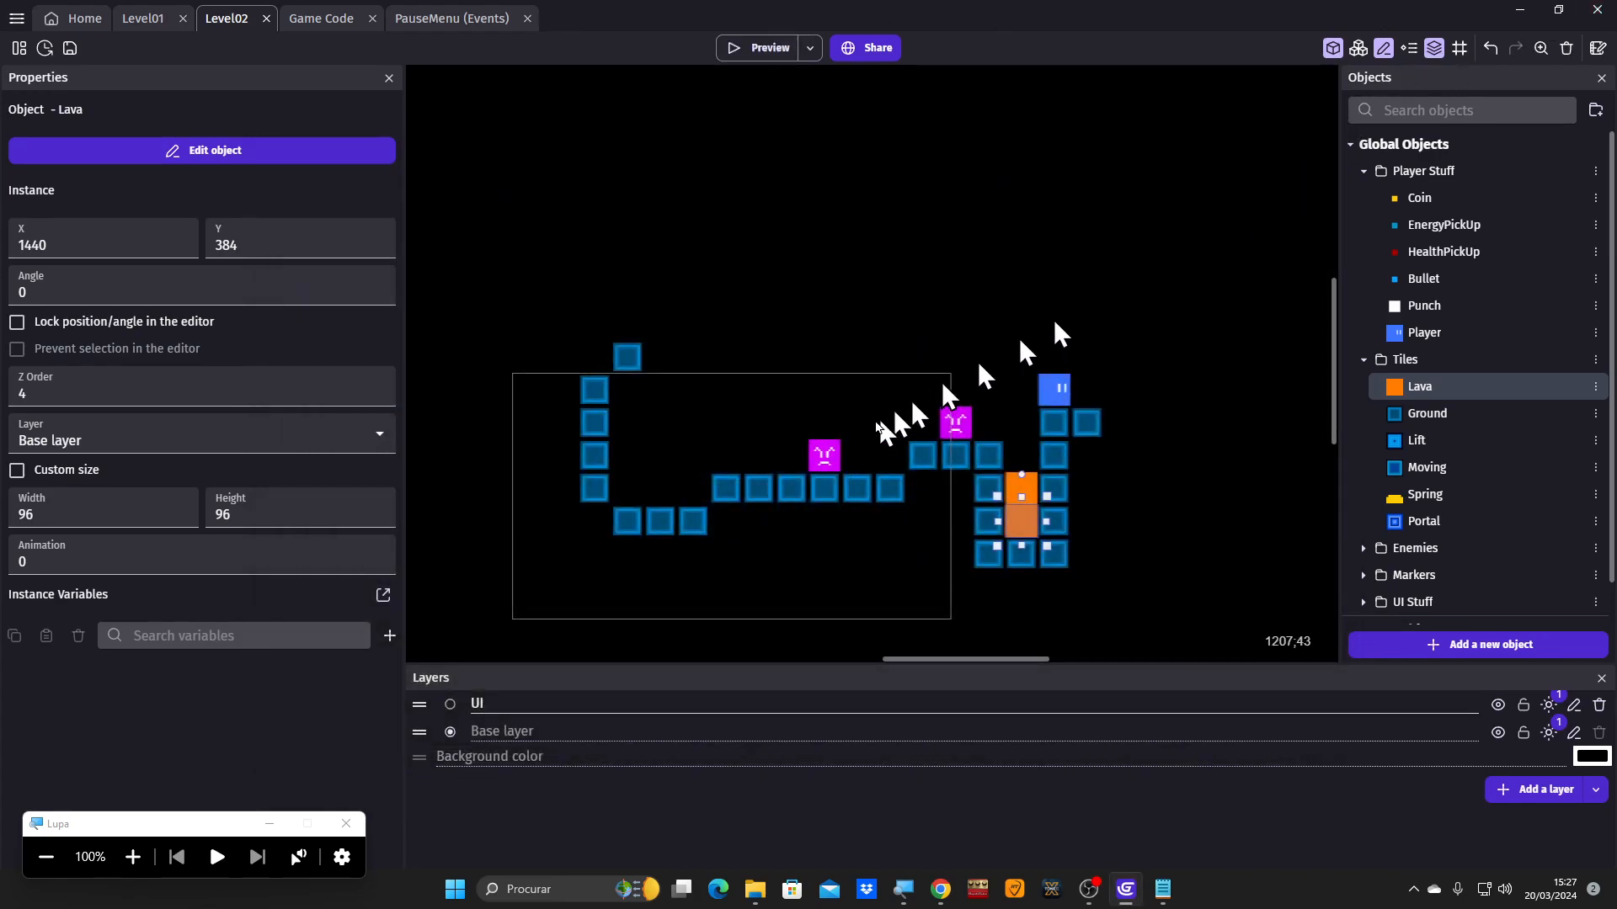
click(1107, 512)
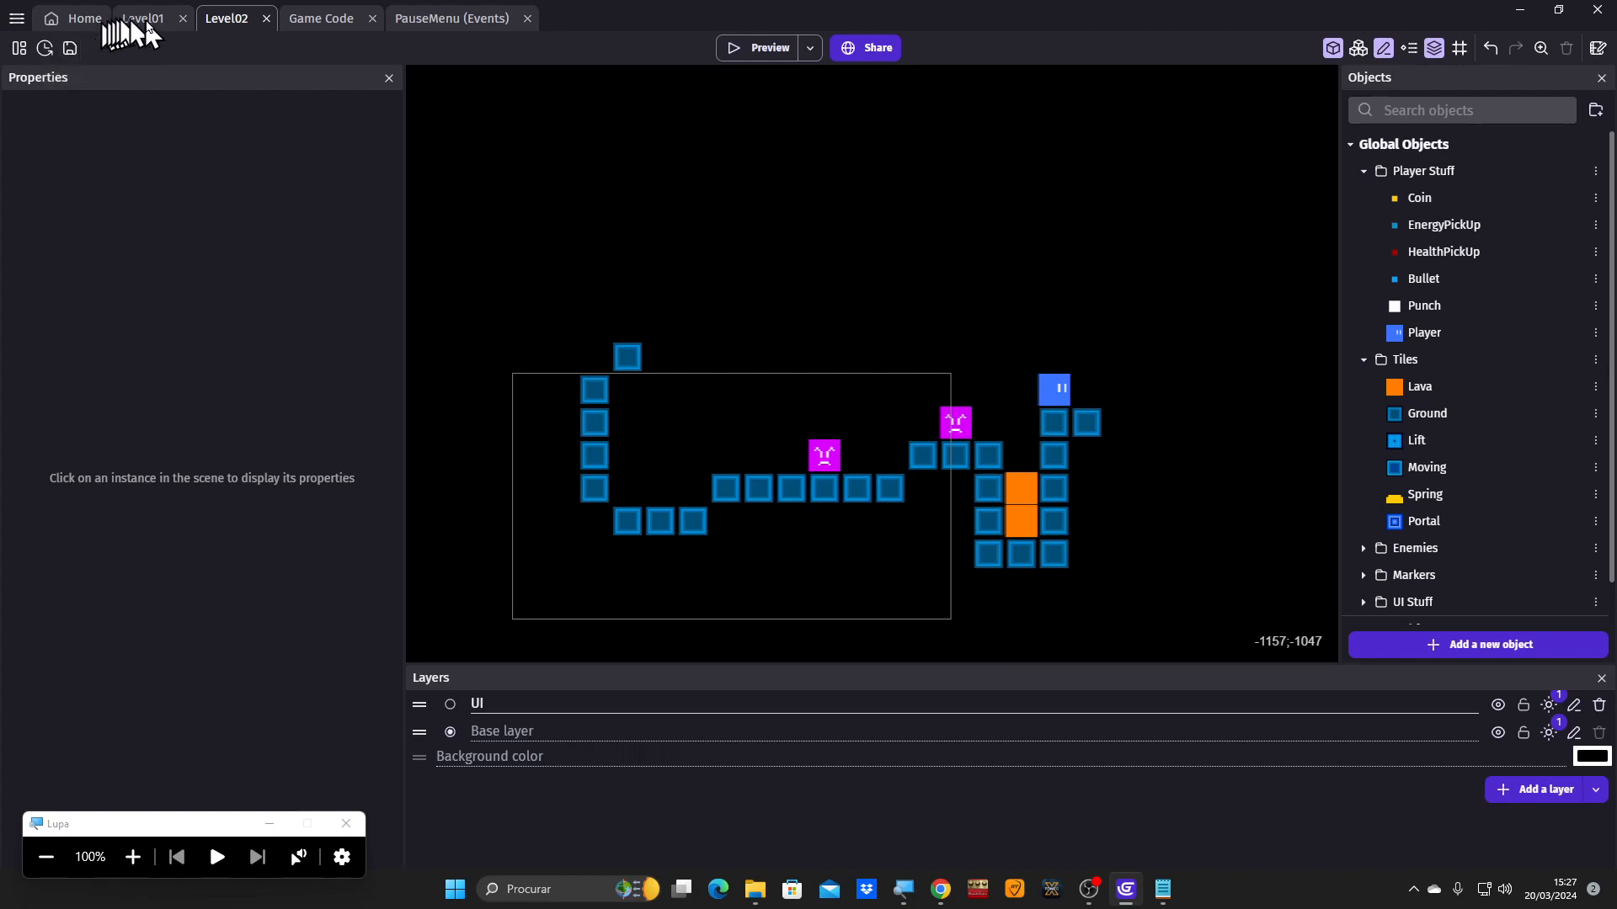
Duplicate the Bouncing on Spring event group in Game Code and rename the copy Bouncing on Lava.
click(327, 22)
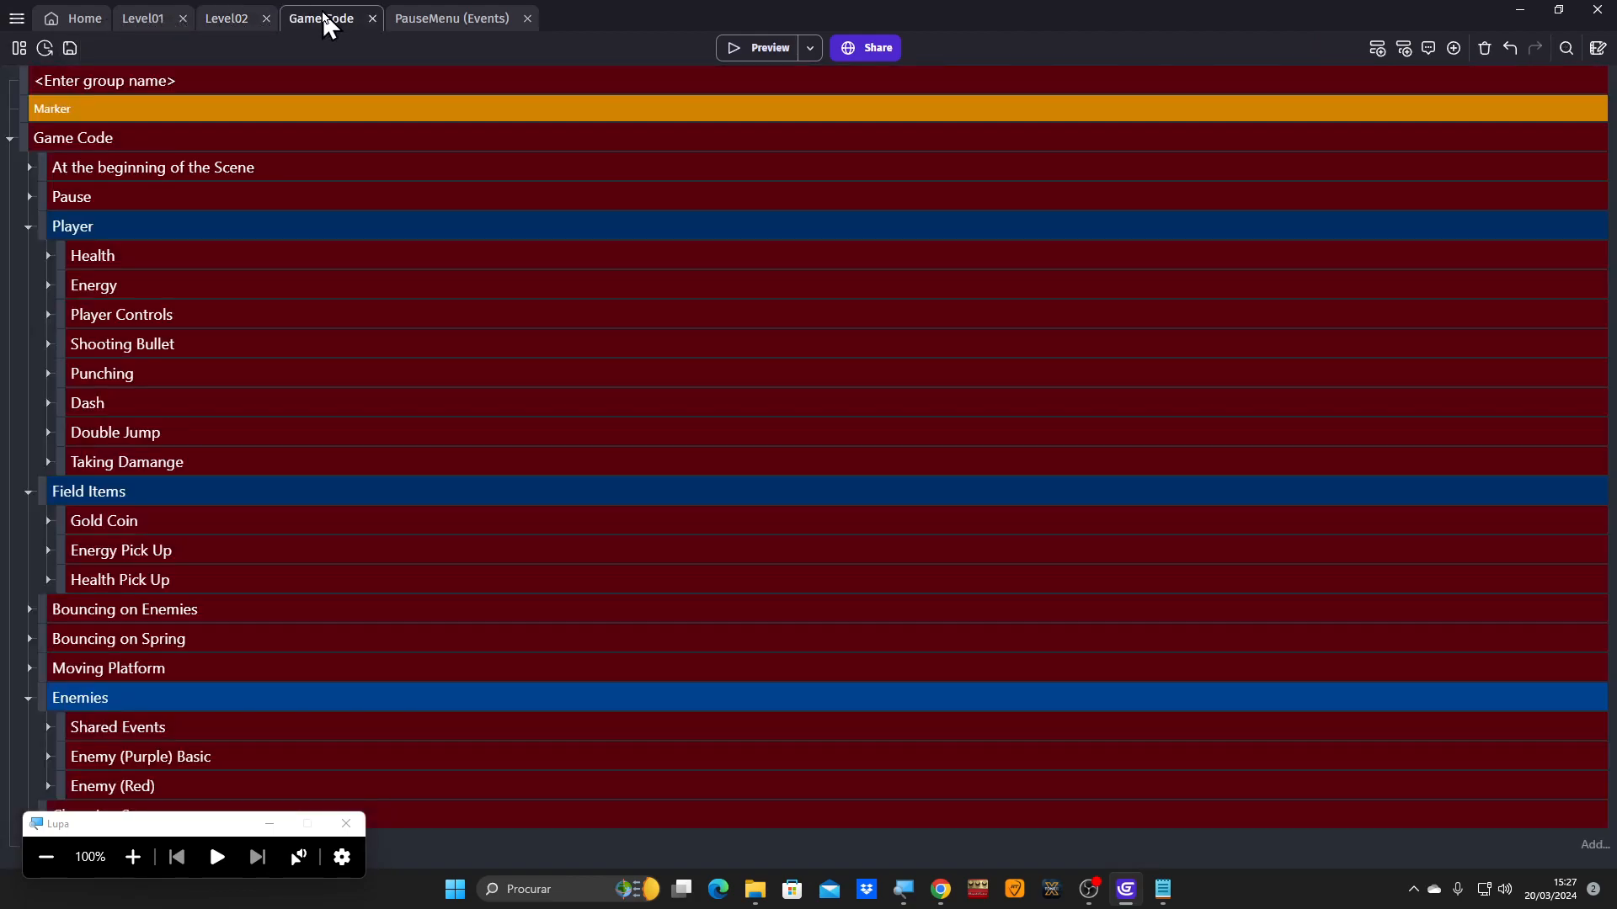
click(133, 857)
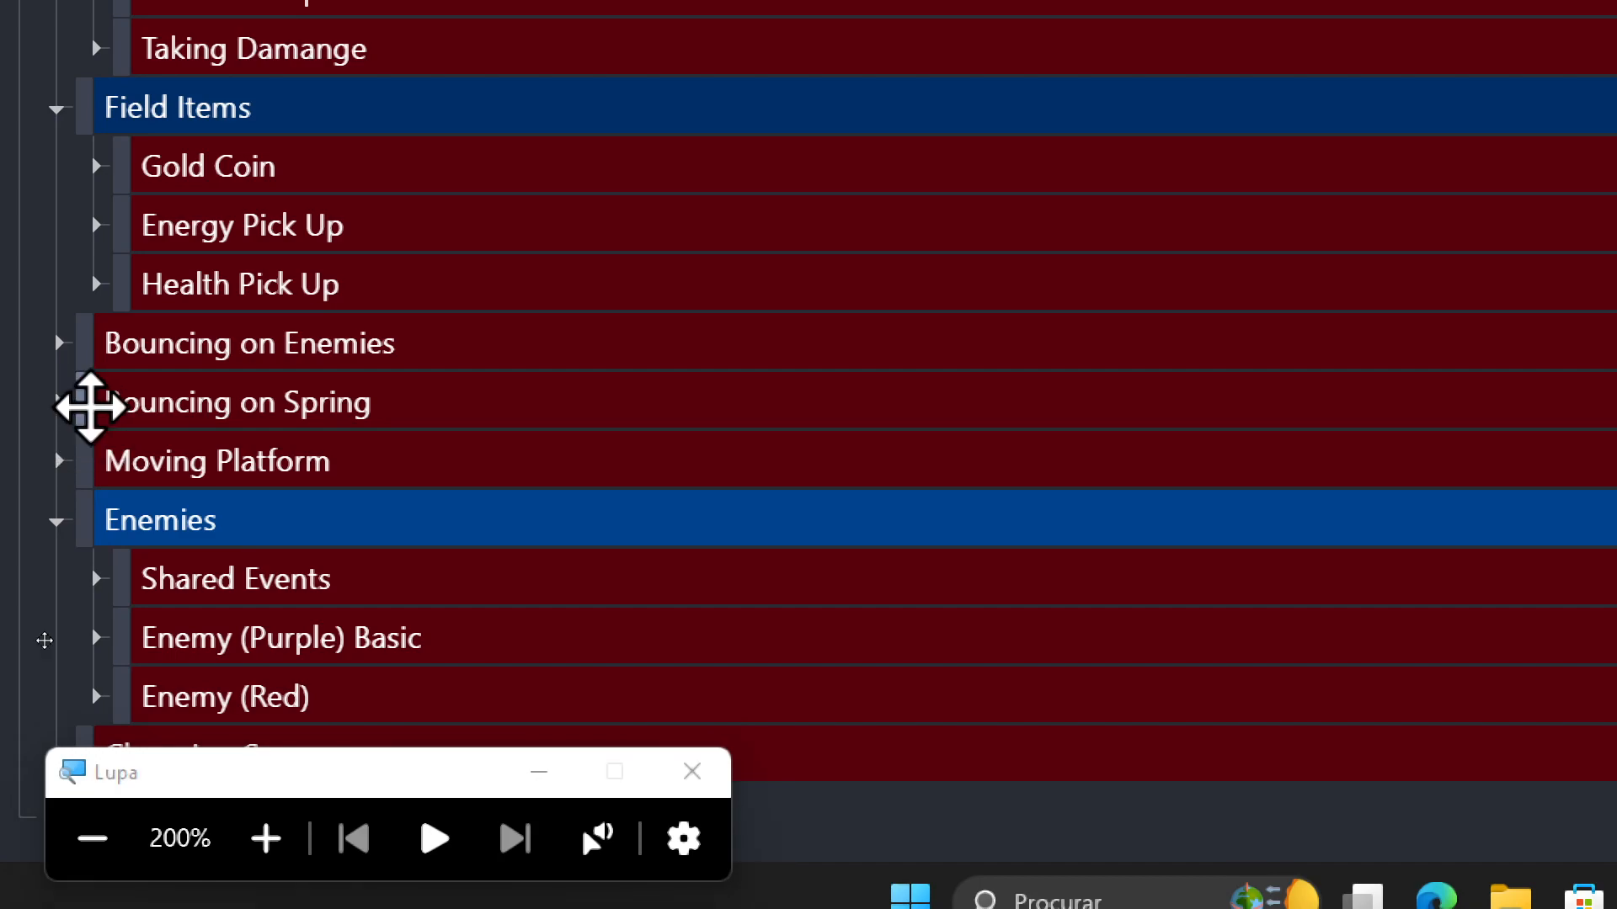
key(ctrl+c)
key(ctrl+v)
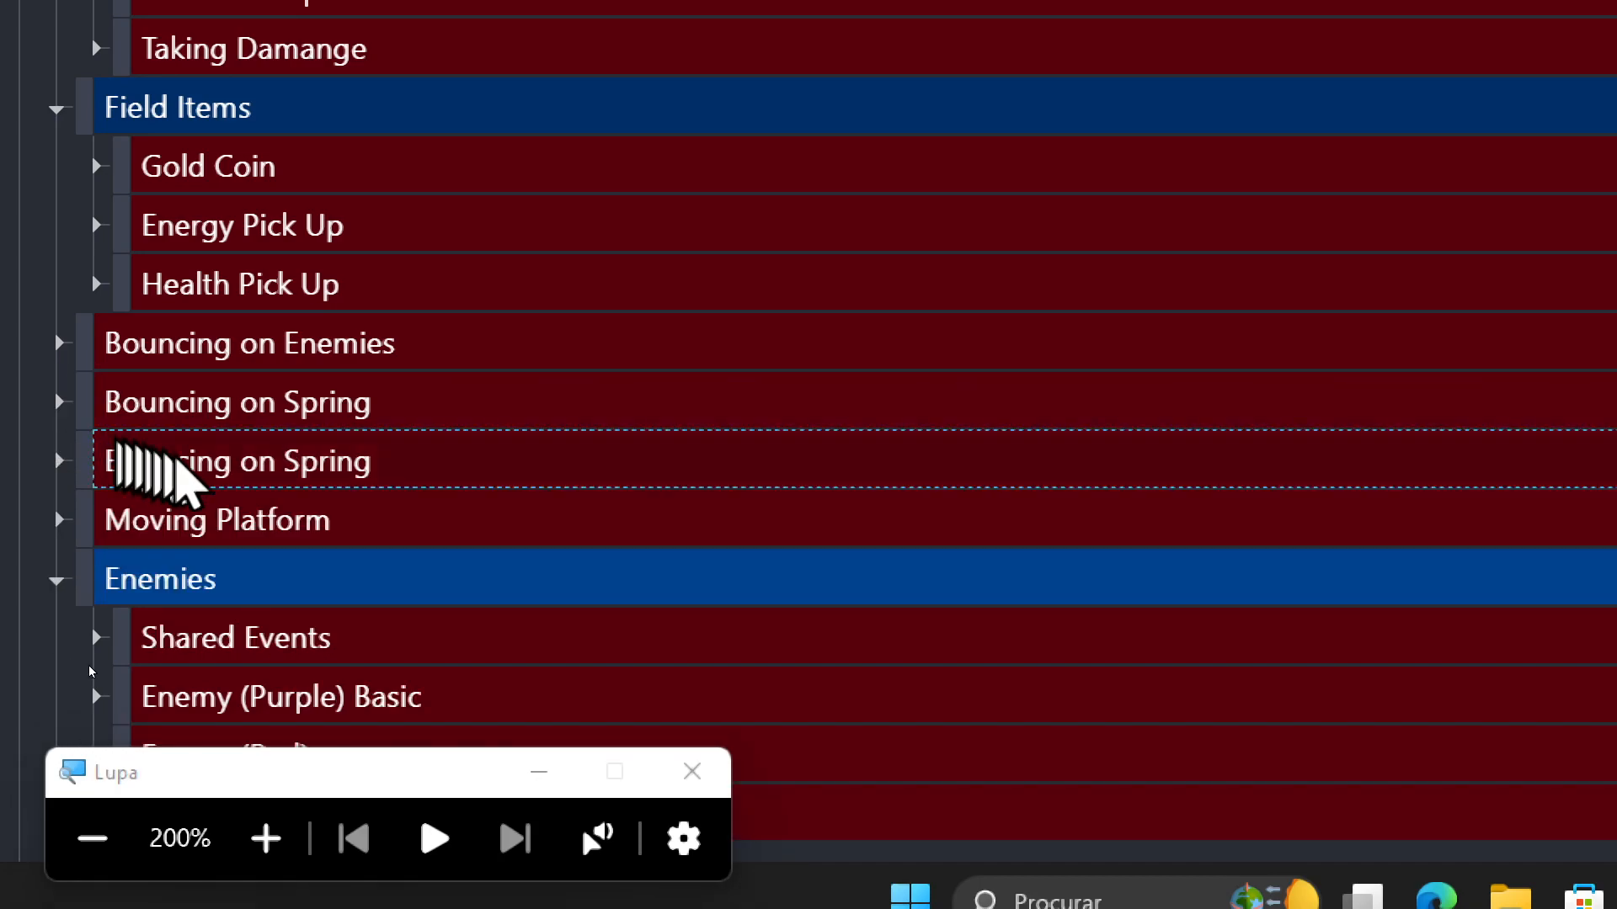
double_click(200, 461)
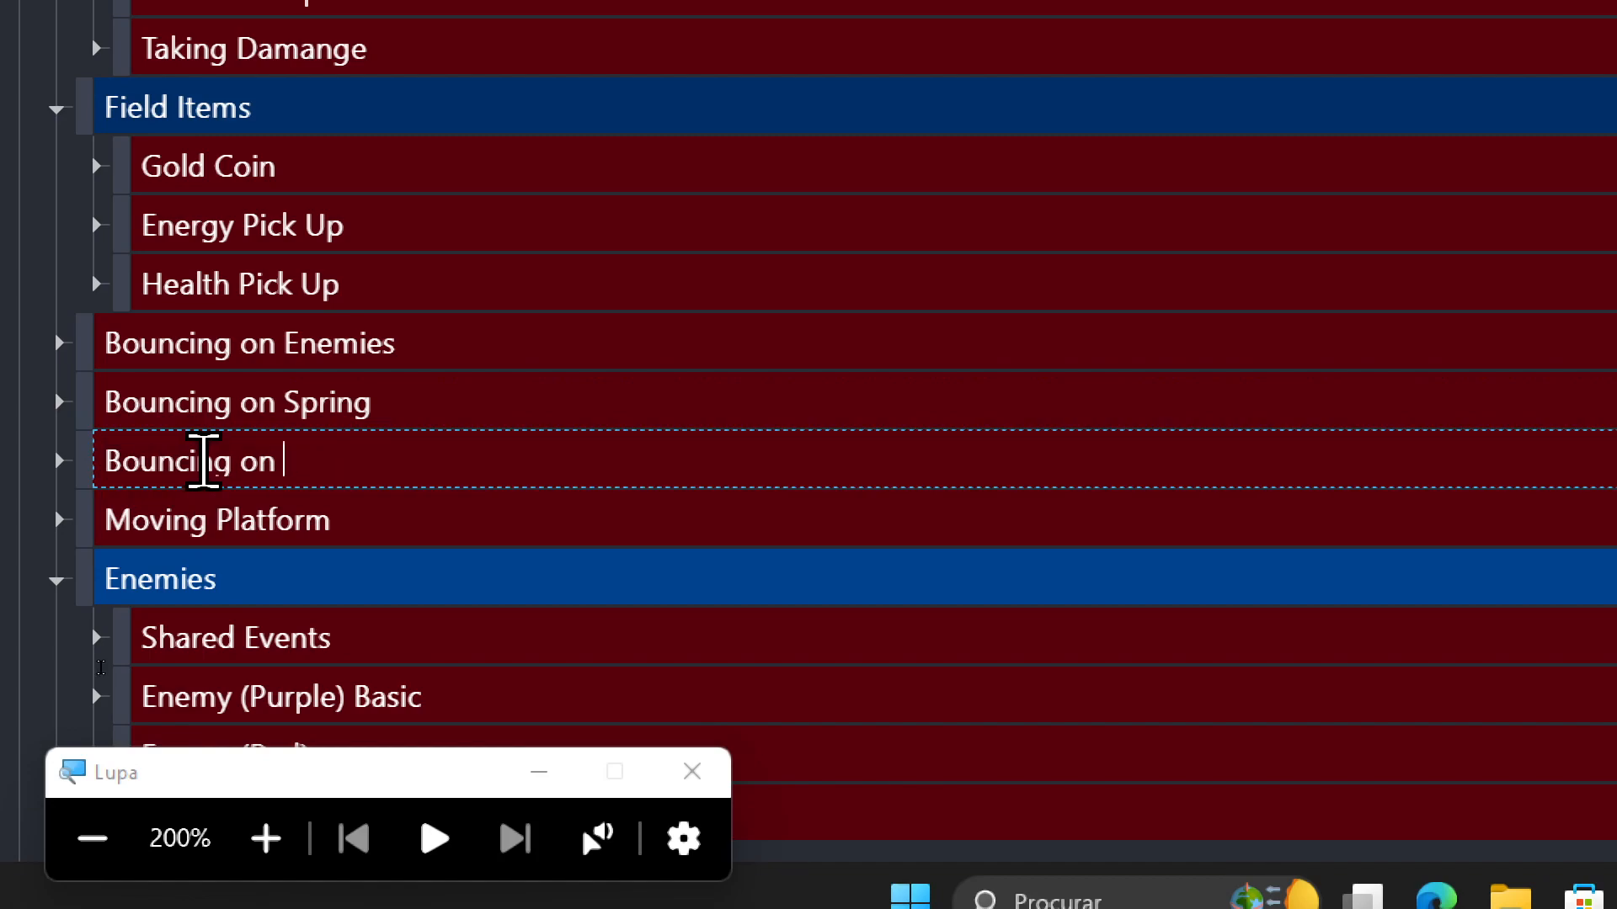
key(Return)
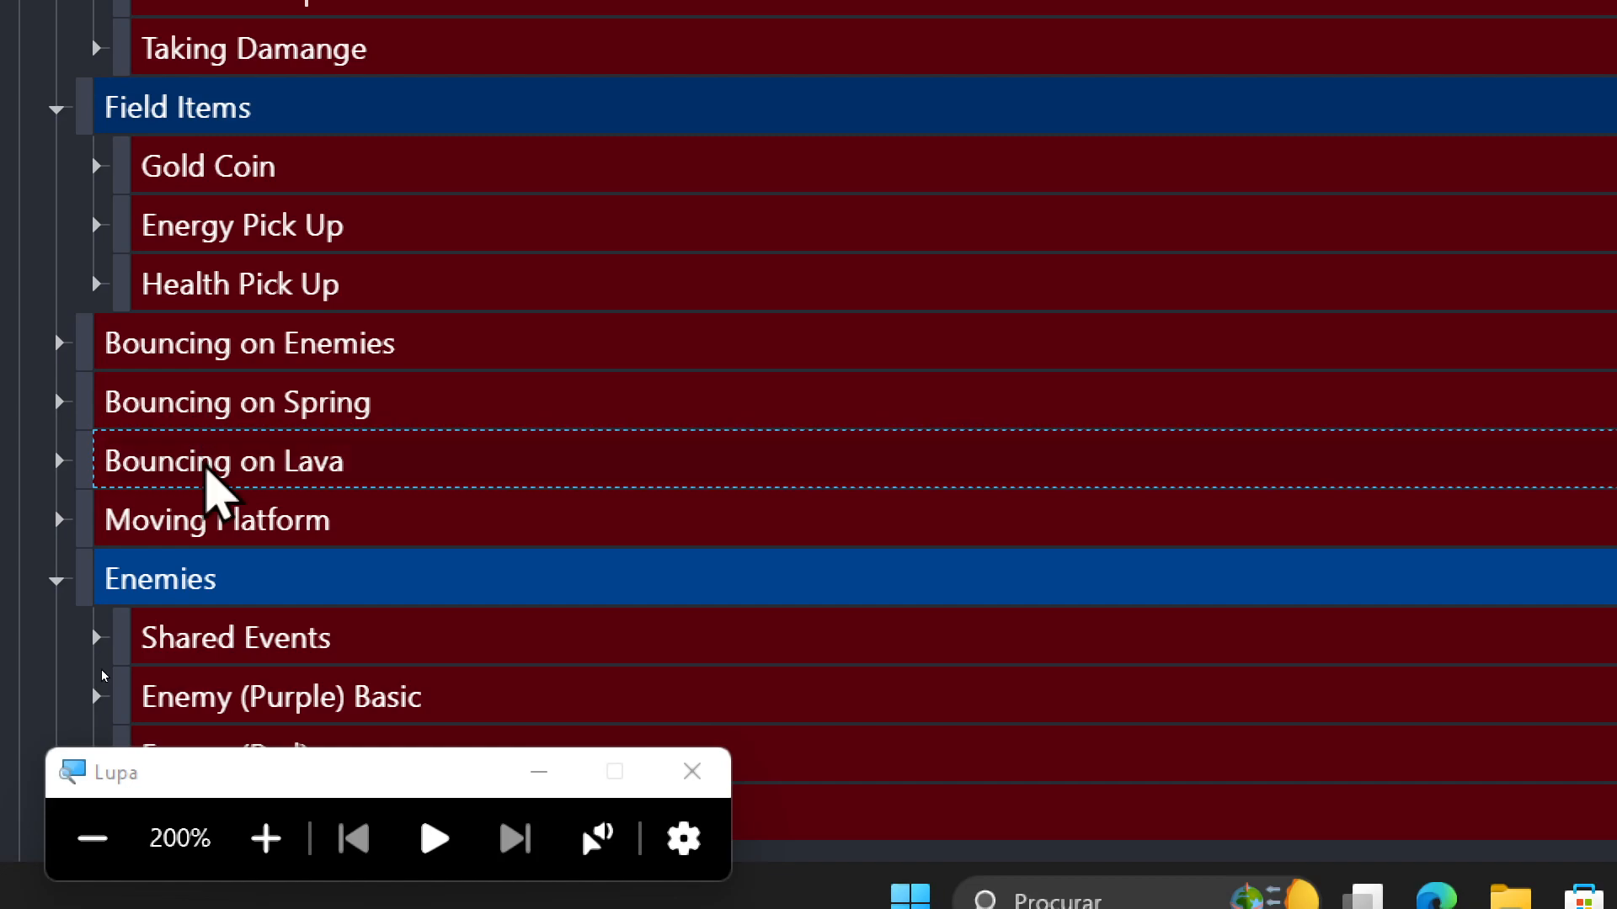
Expand Bouncing on Lava and set the Player collision condition's target object to Lava.
click(58, 461)
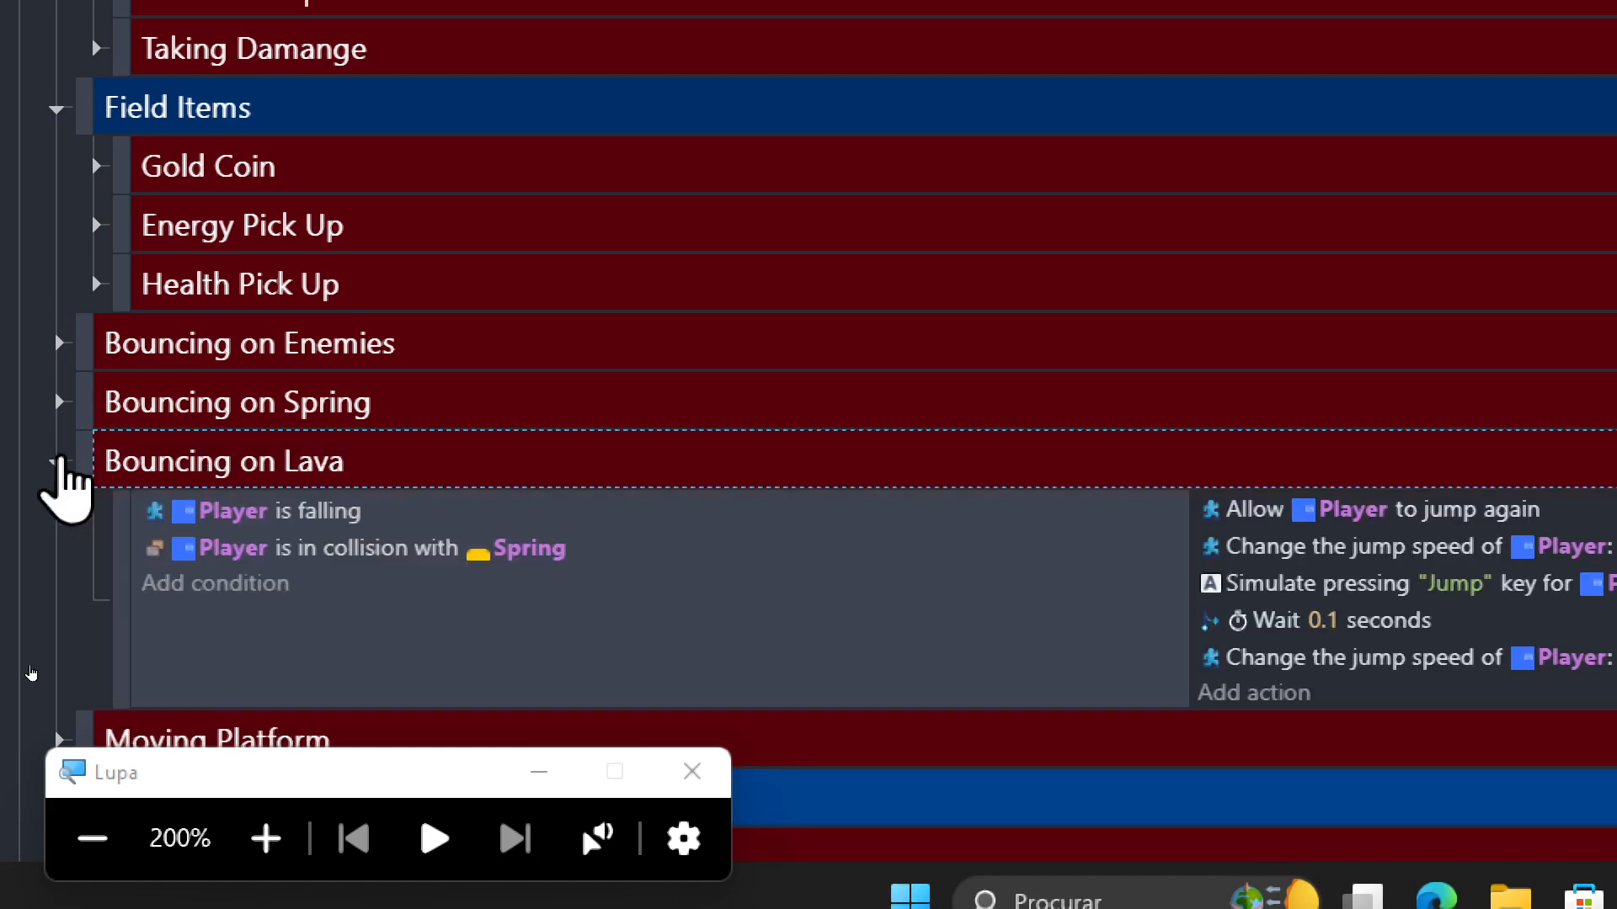
scroll(66, 488, down, 2)
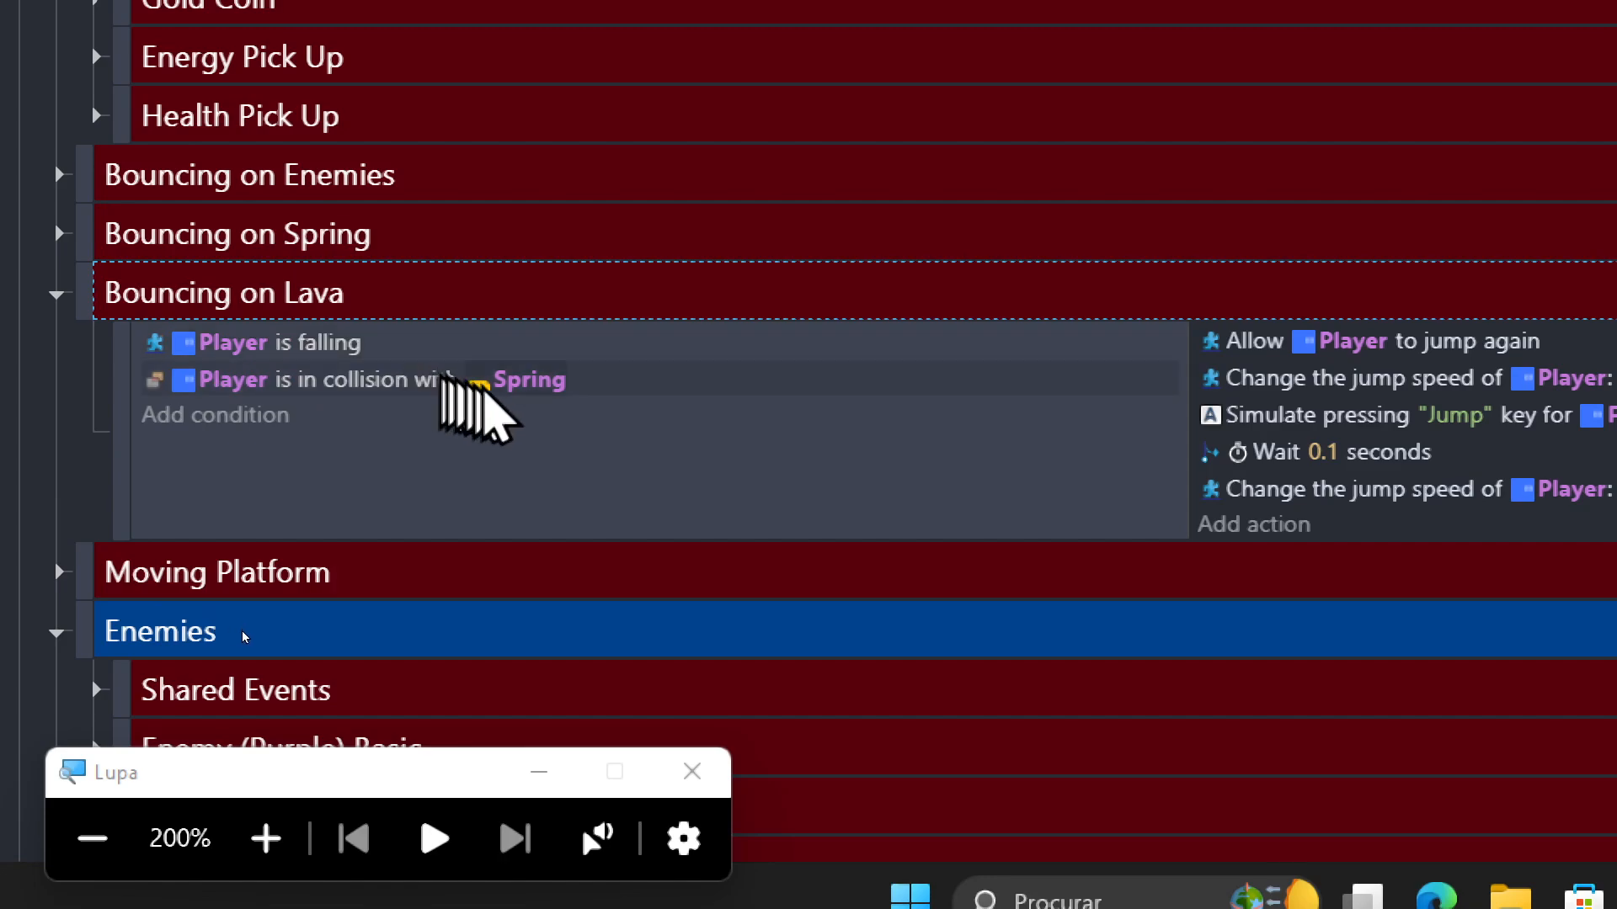
click(529, 393)
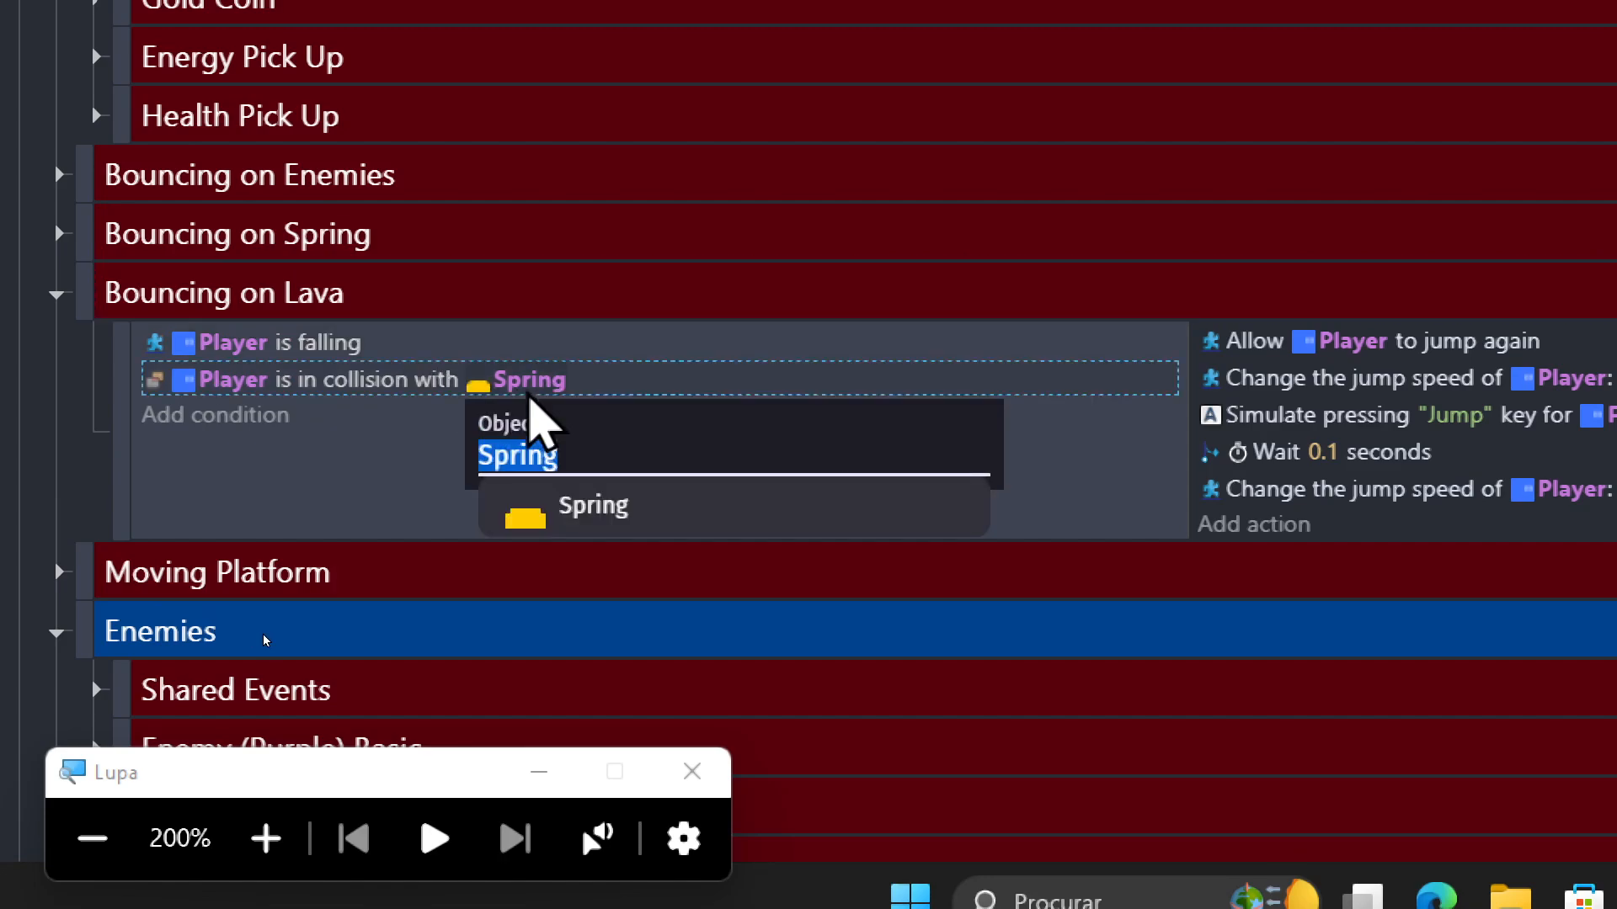
text(Lava)
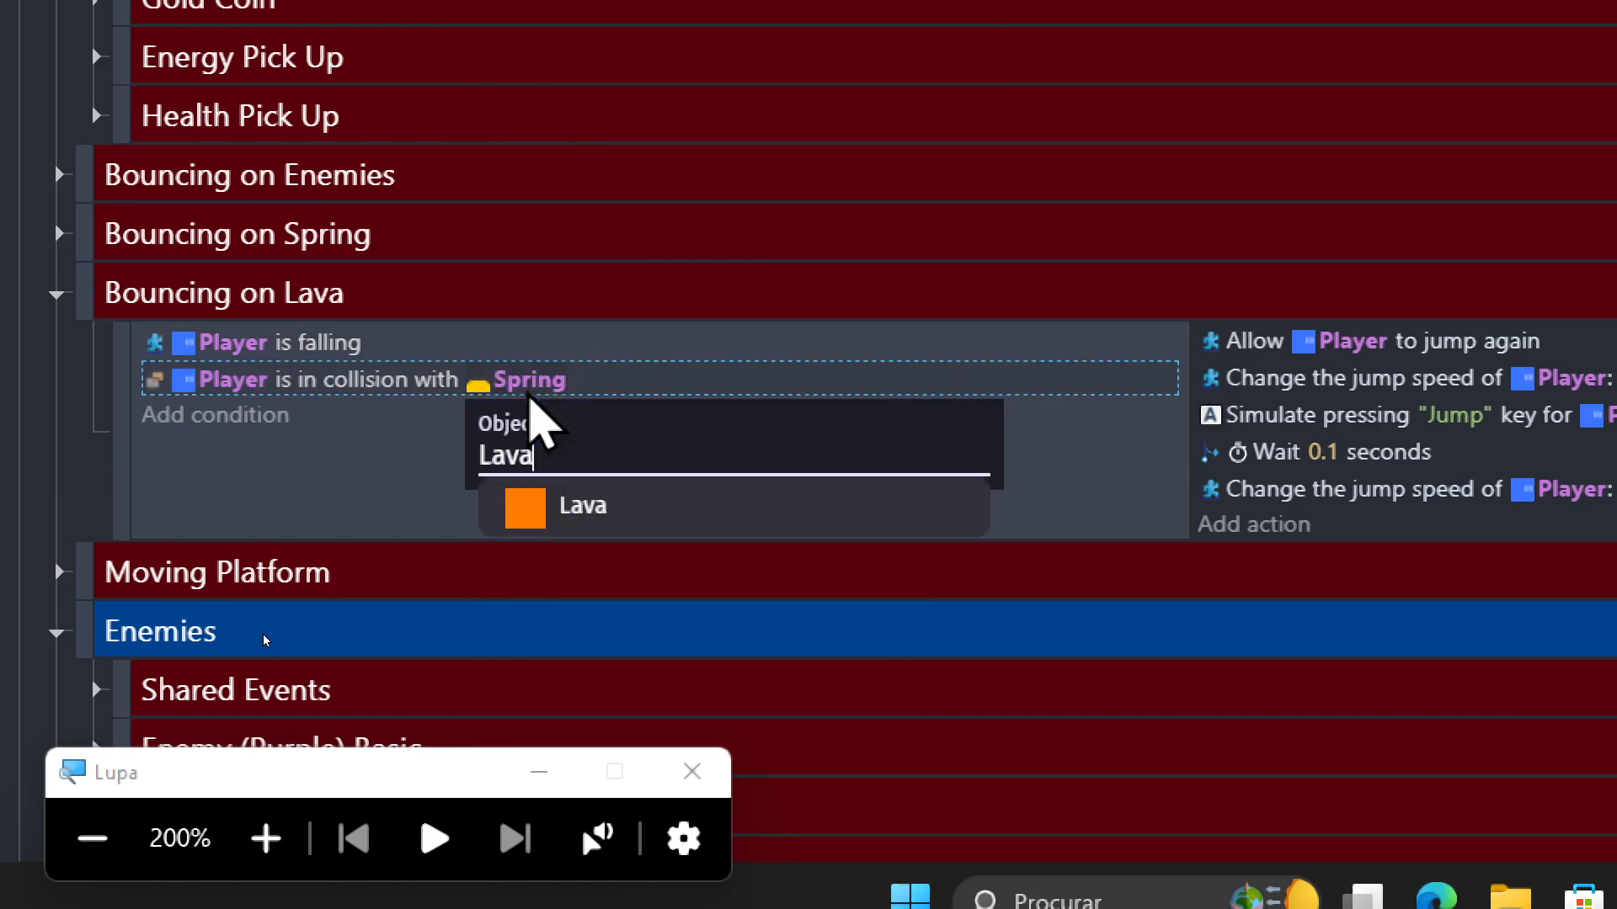
key(Return)
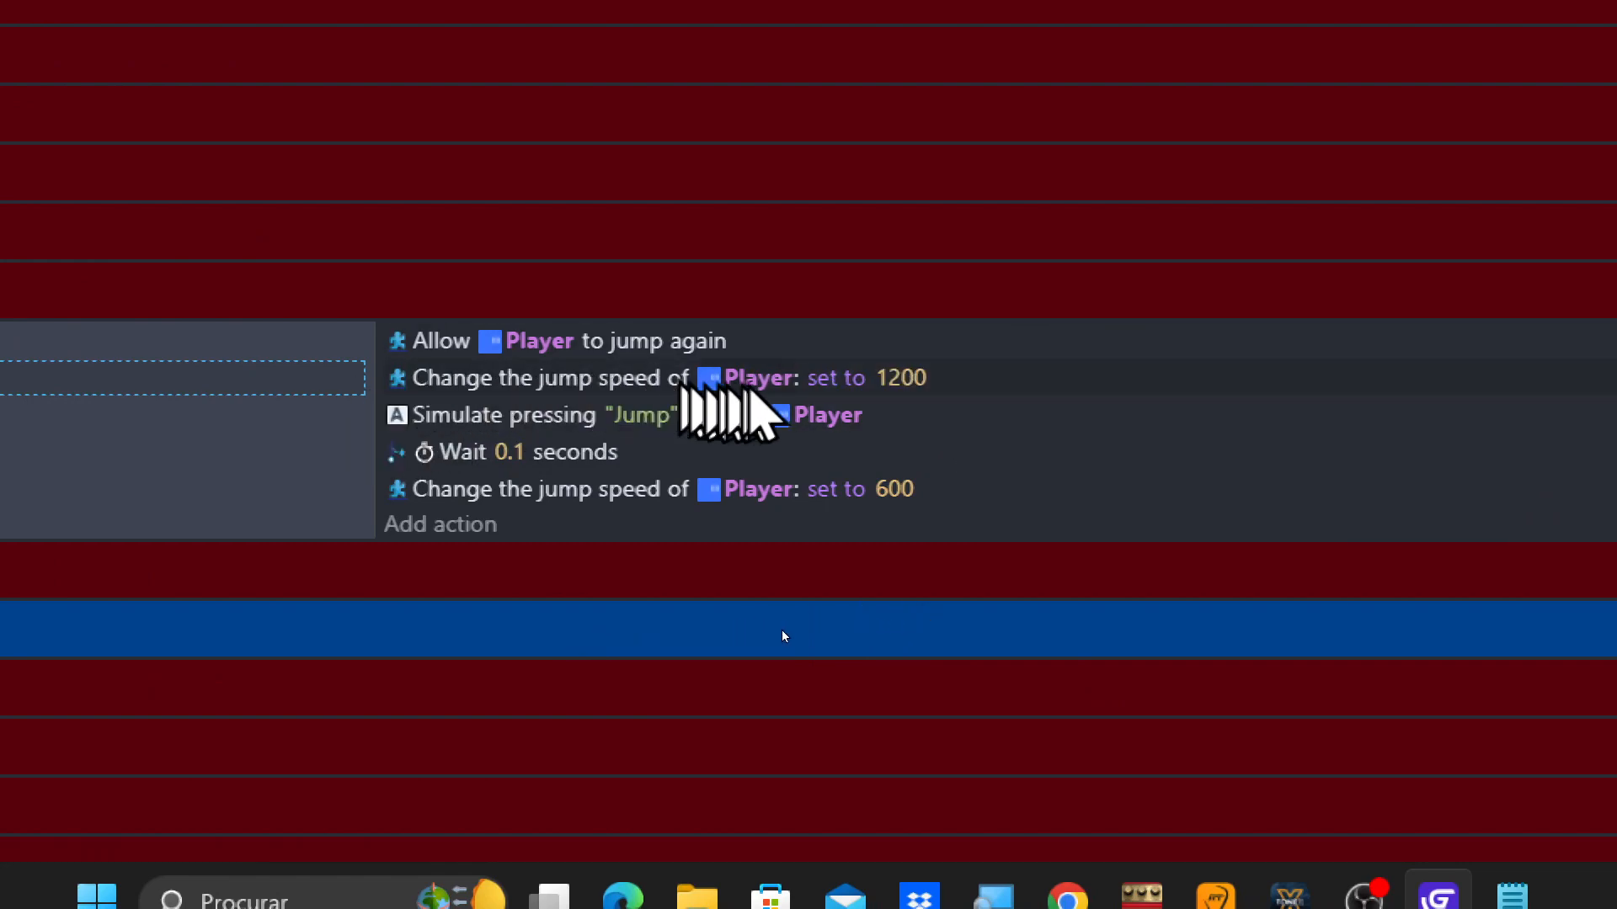
Re-enter 1200 as the speed in the first Player jump speed action of Bouncing on Lava.
click(914, 384)
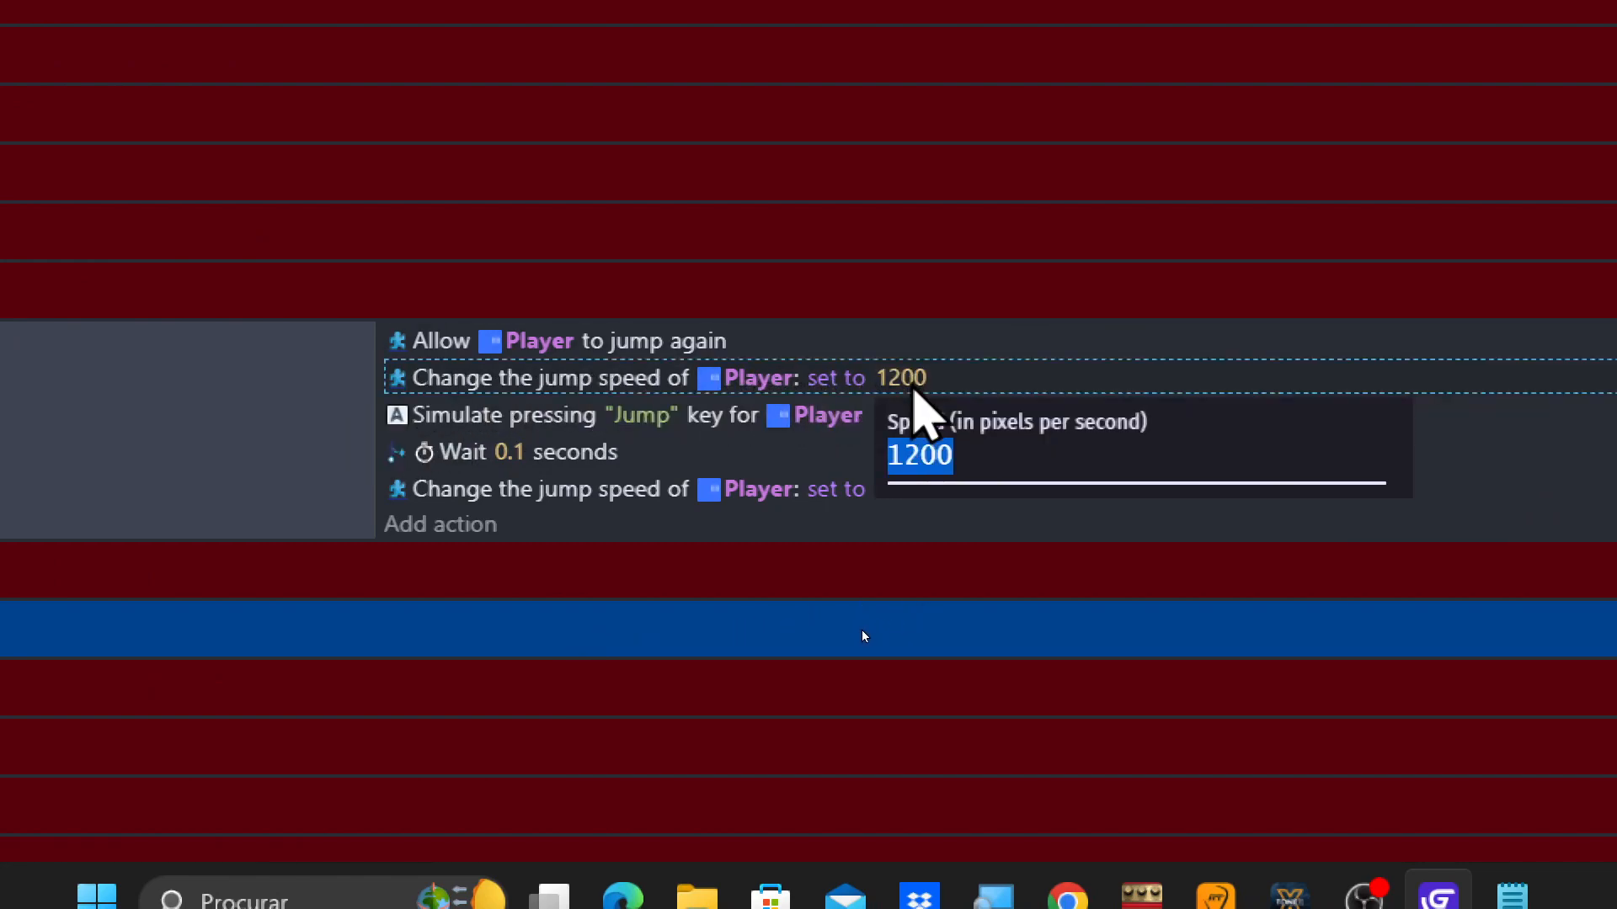
key(End)
key(BackSpace)
key(BackSpace)
key(BackSpace)
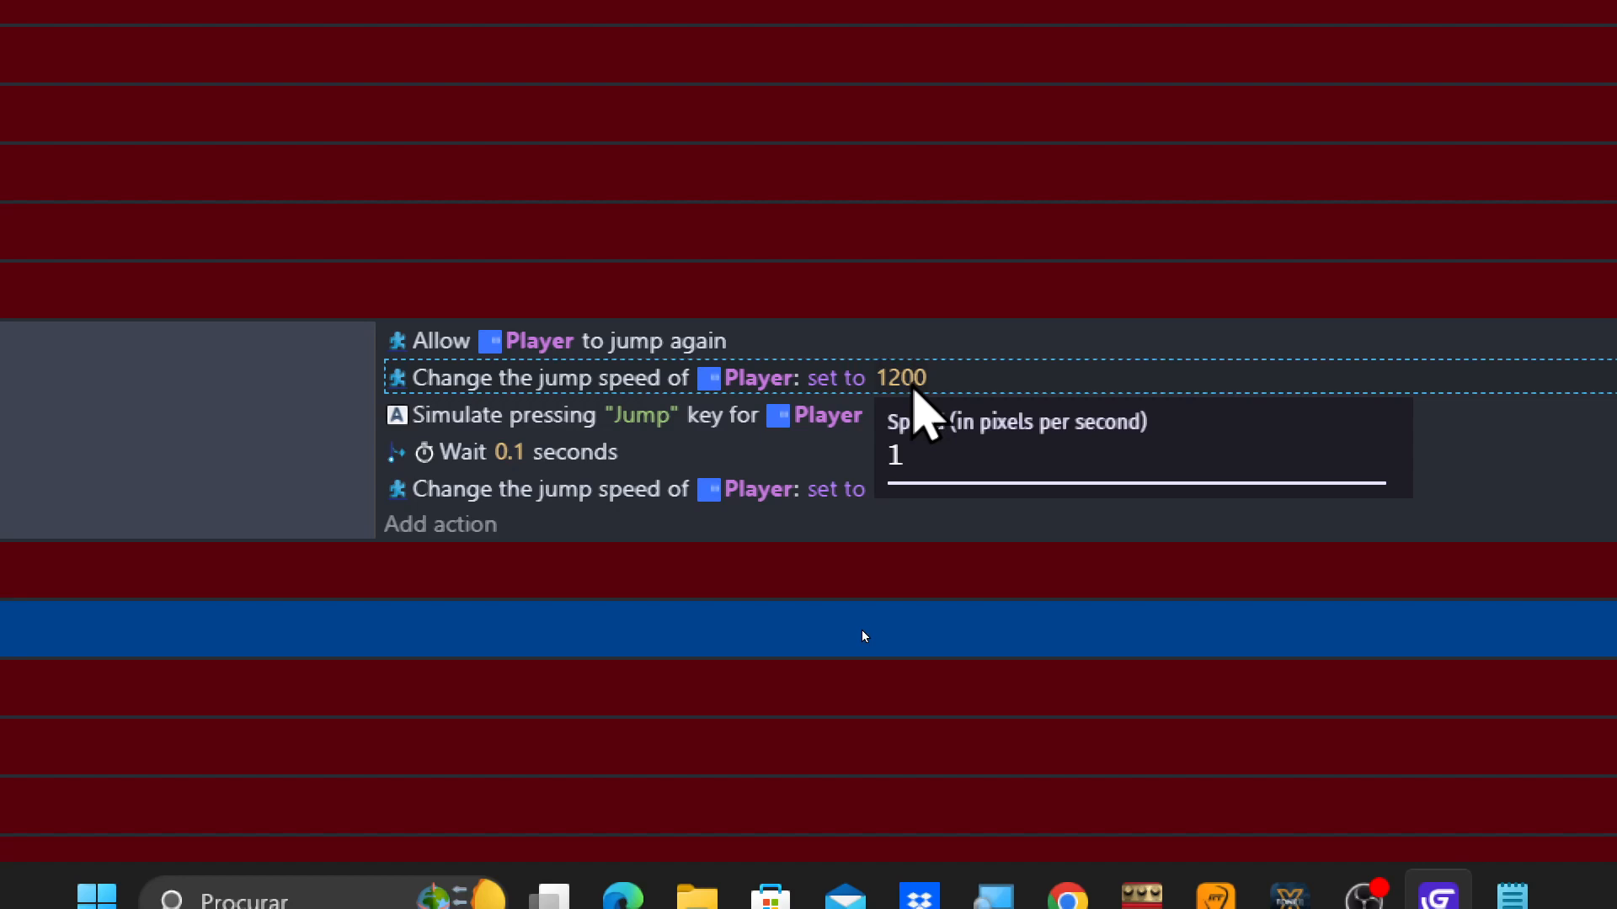
text(200)
key(Return)
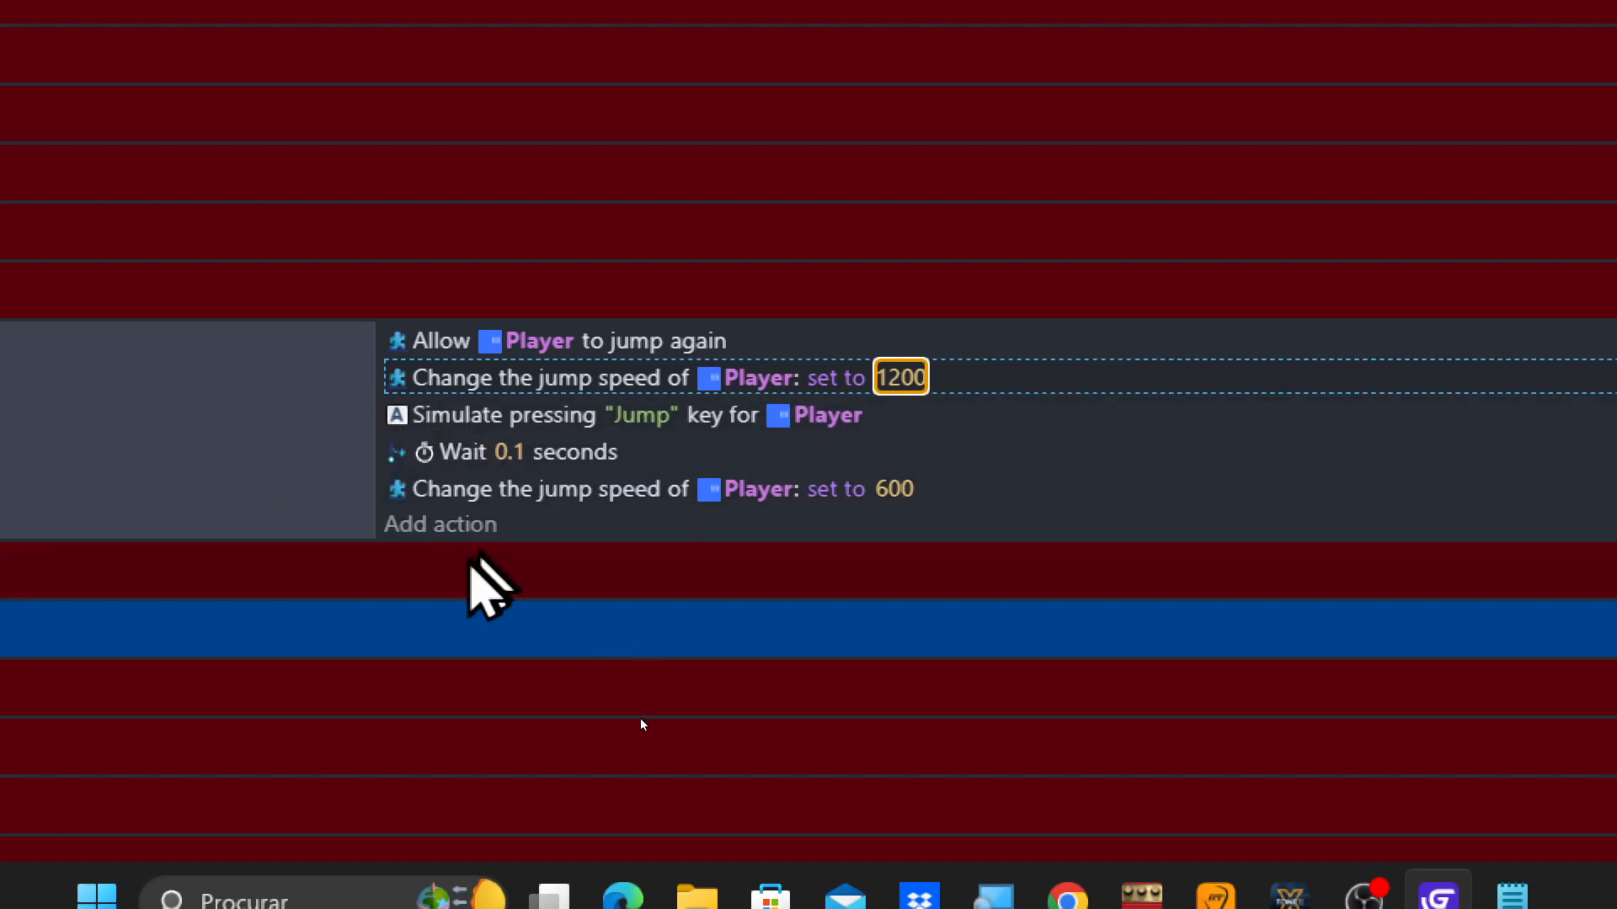
Add a global Change number variable action to the Bouncing on Lava event.
click(455, 538)
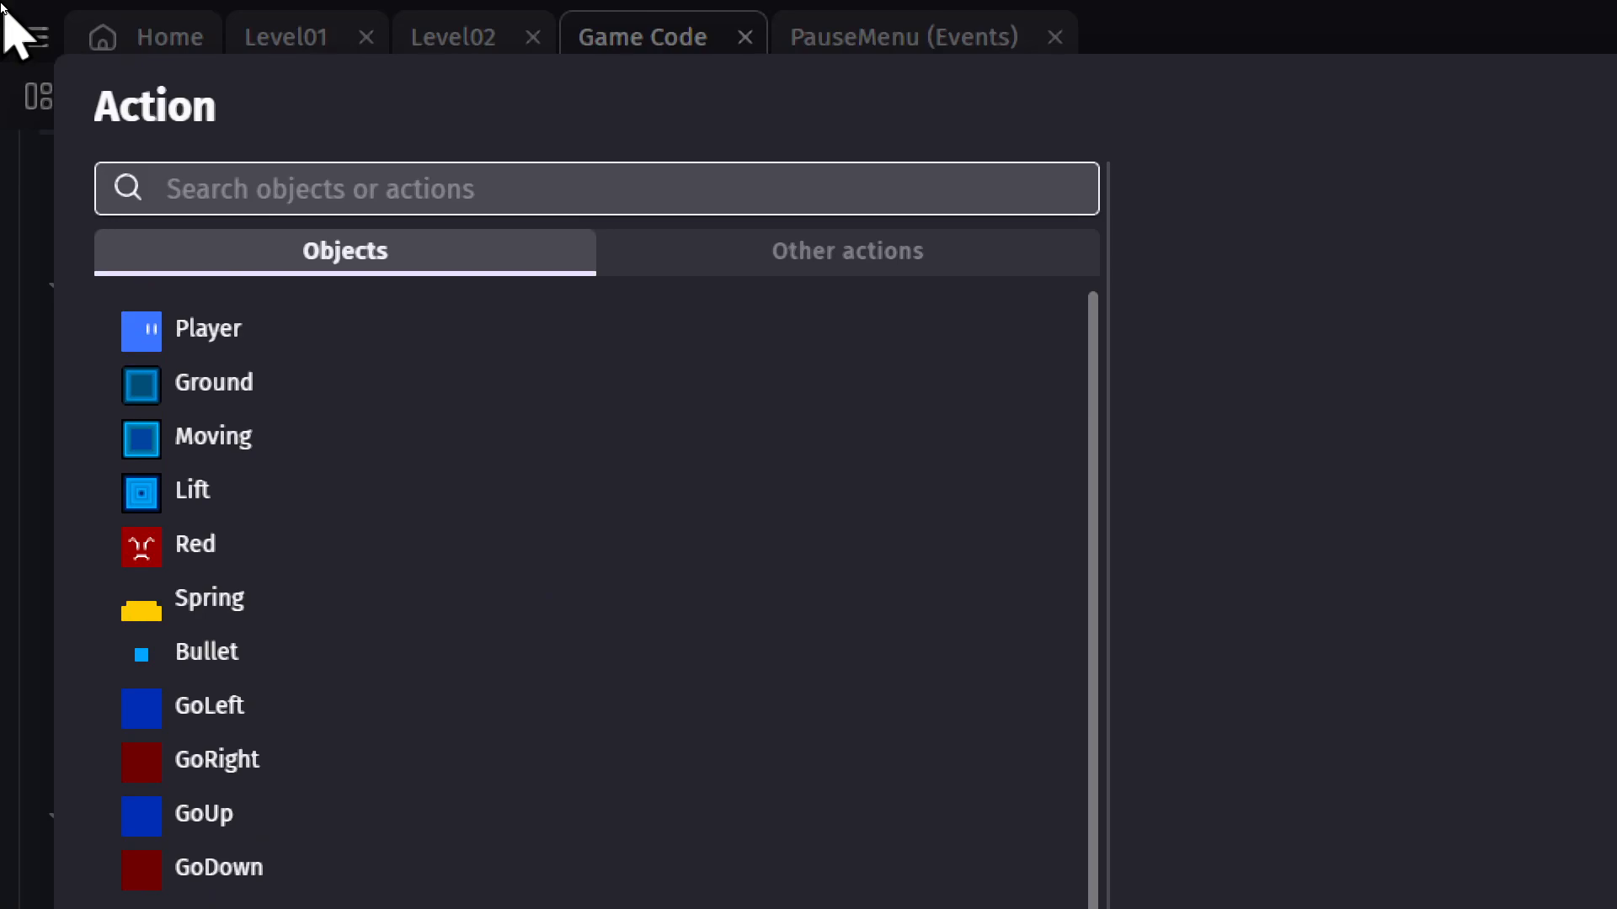
text(change globa)
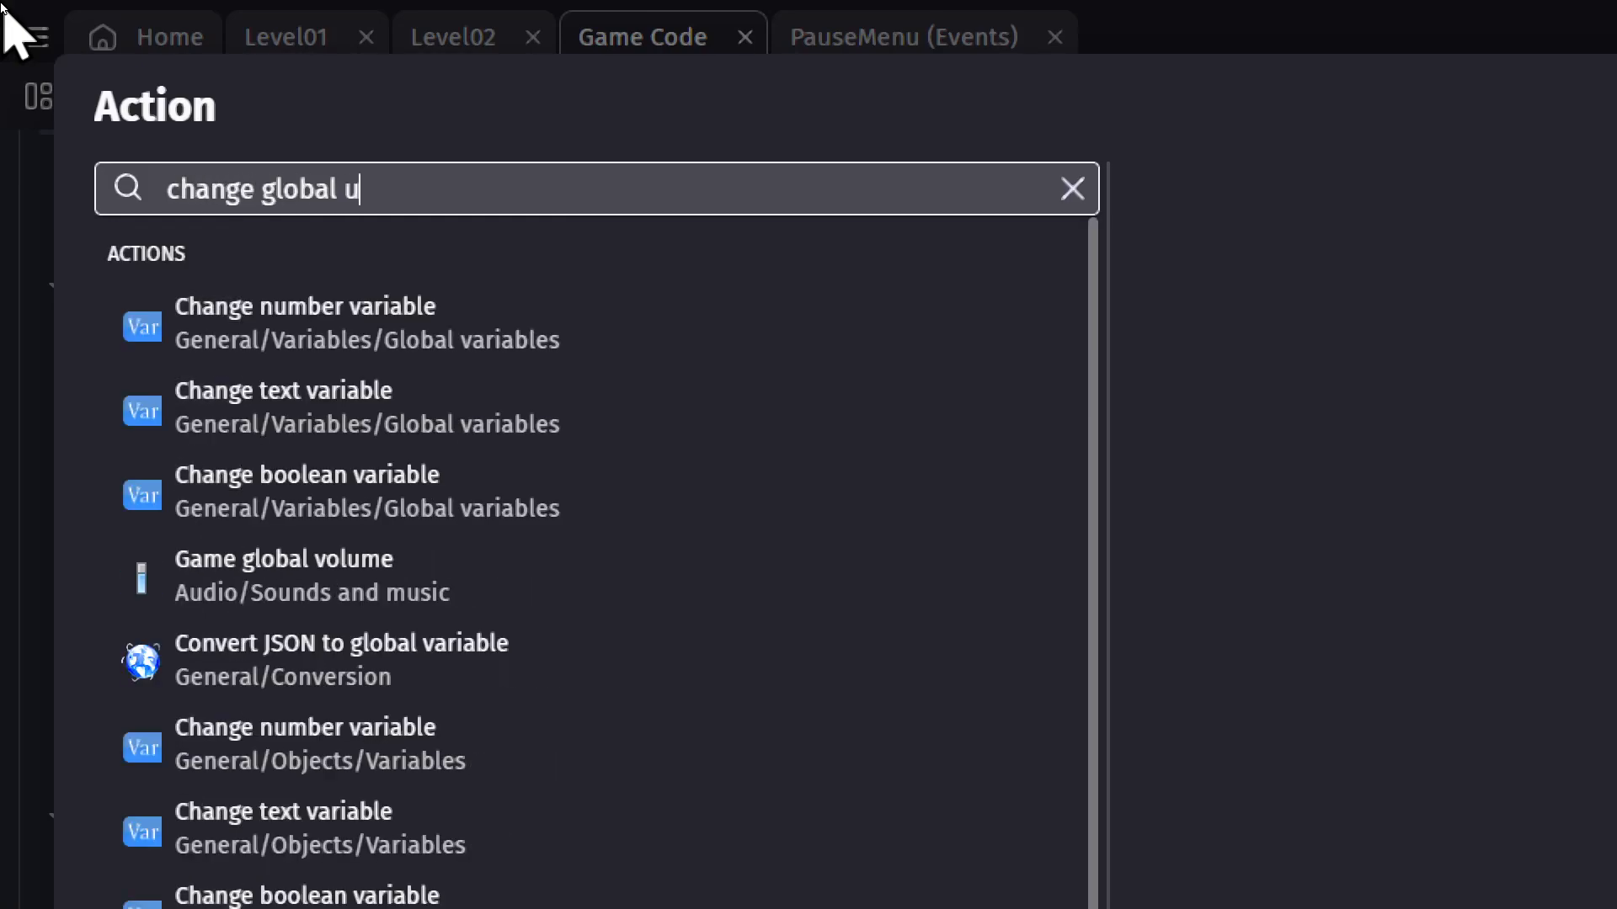
text(l u)
key(BackSpace)
text(number)
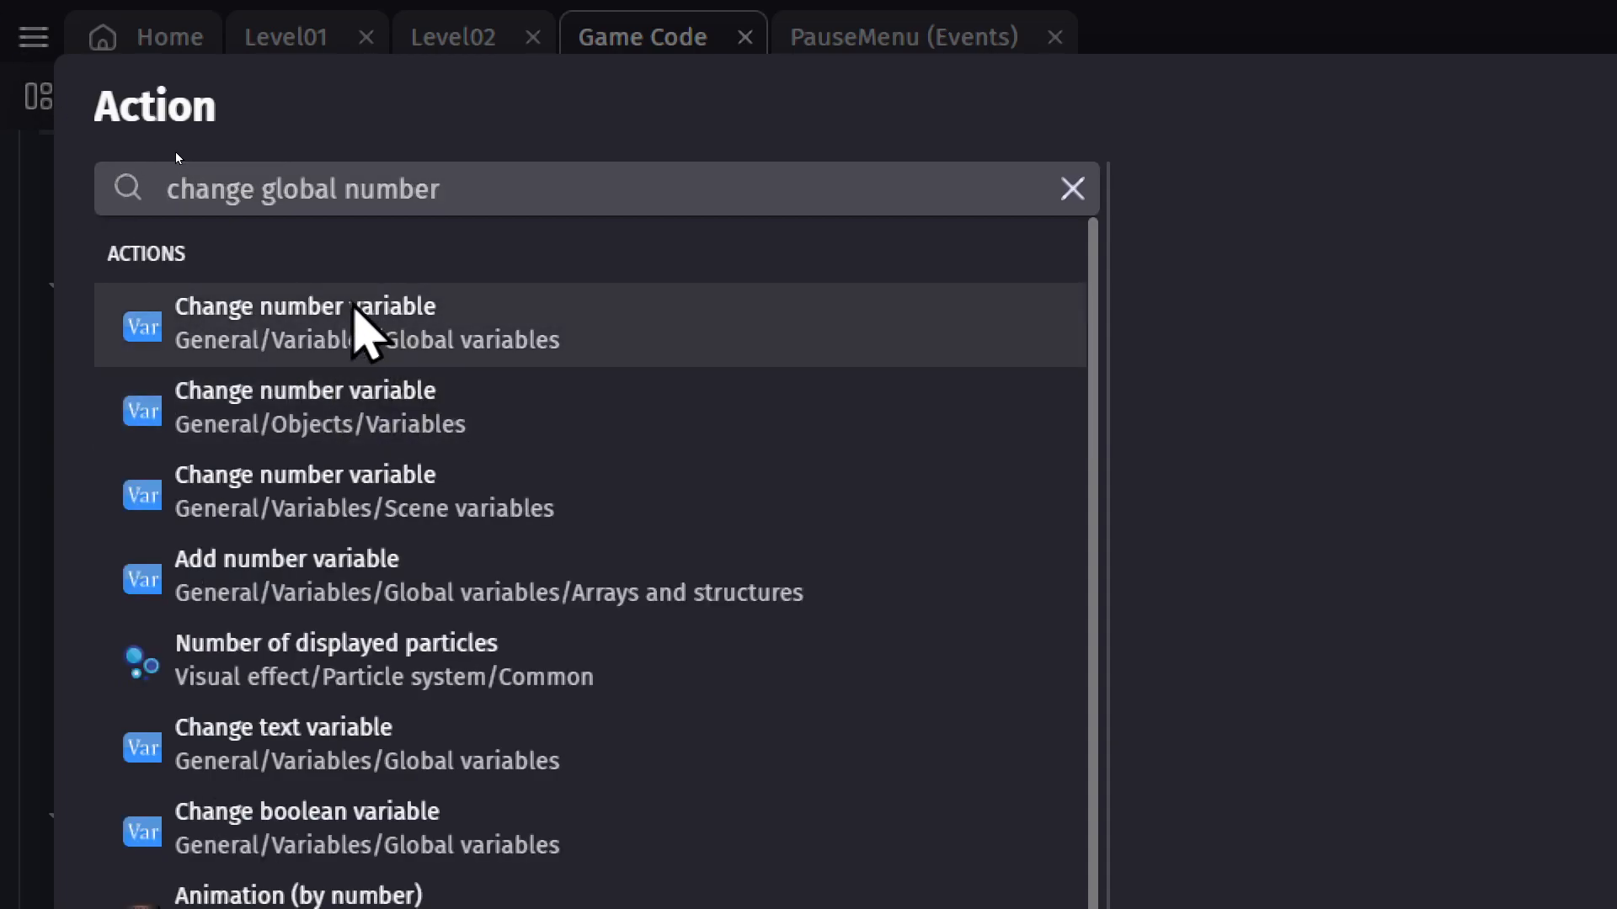
click(362, 325)
Make the variable action subtract 1 from CurrentHealth and place it directly above the Wait 0.1 seconds action.
text(C)
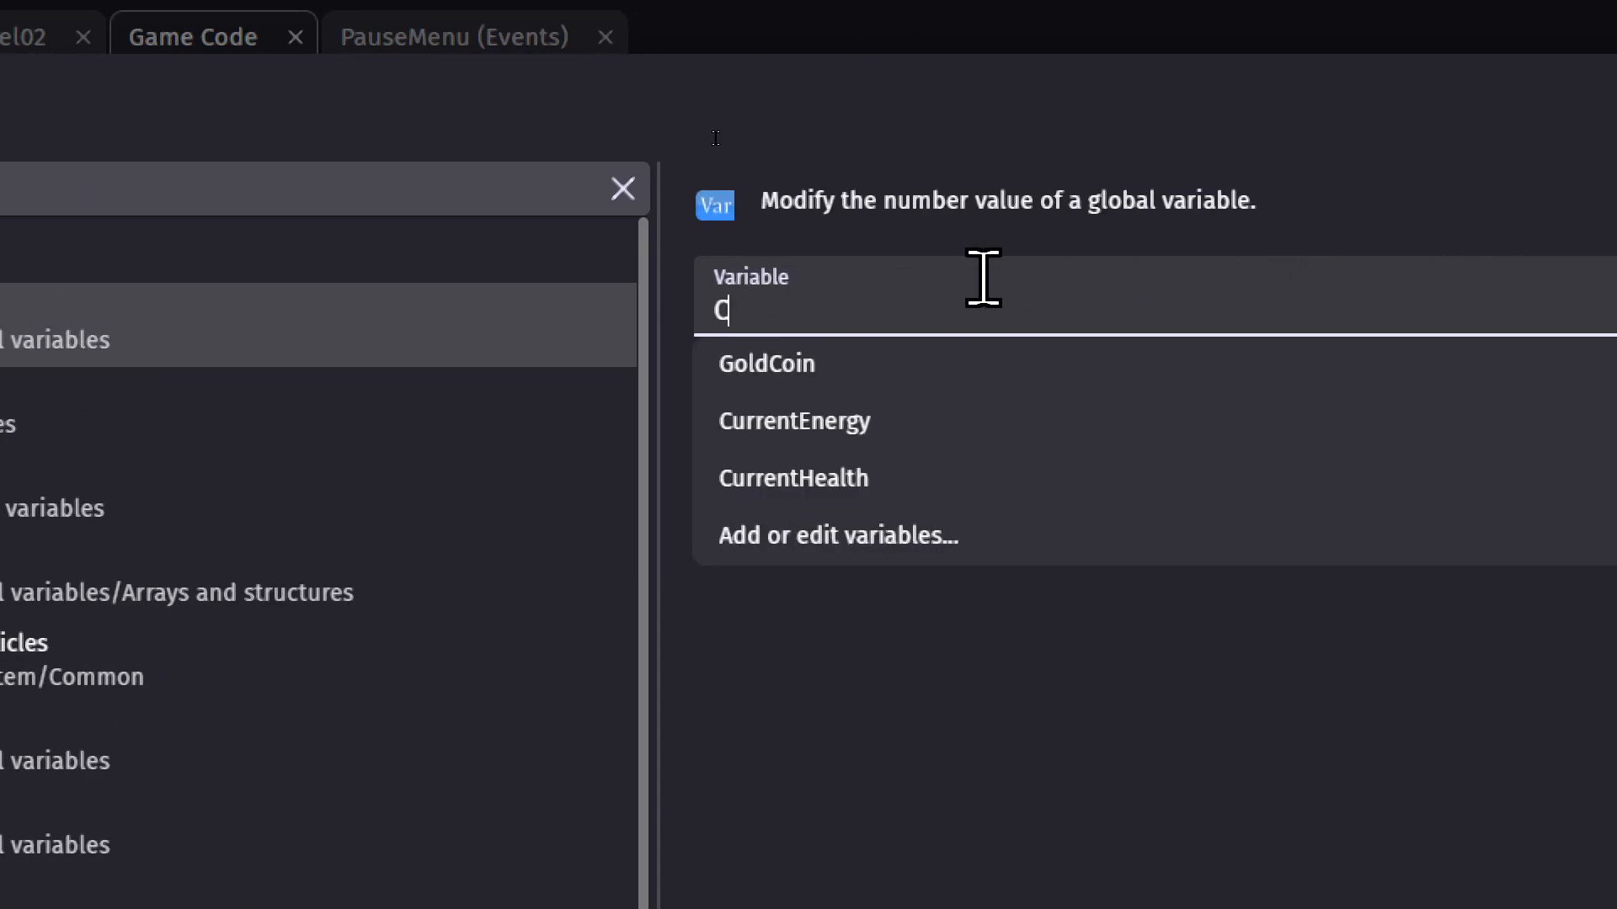
text(urrent)
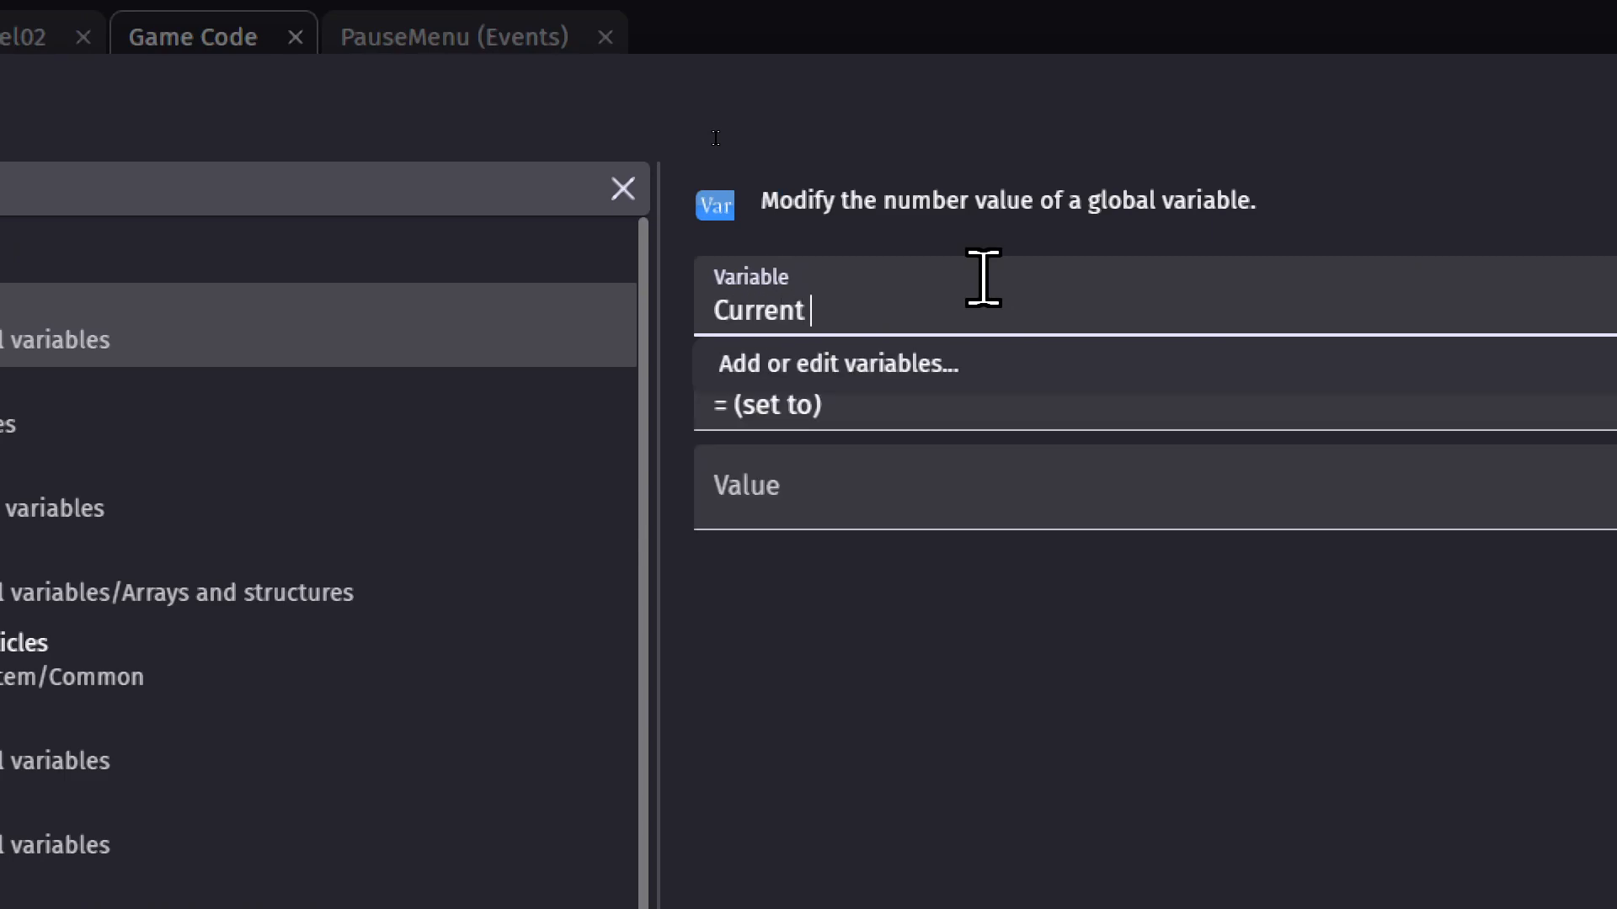
text(H)
key(Return)
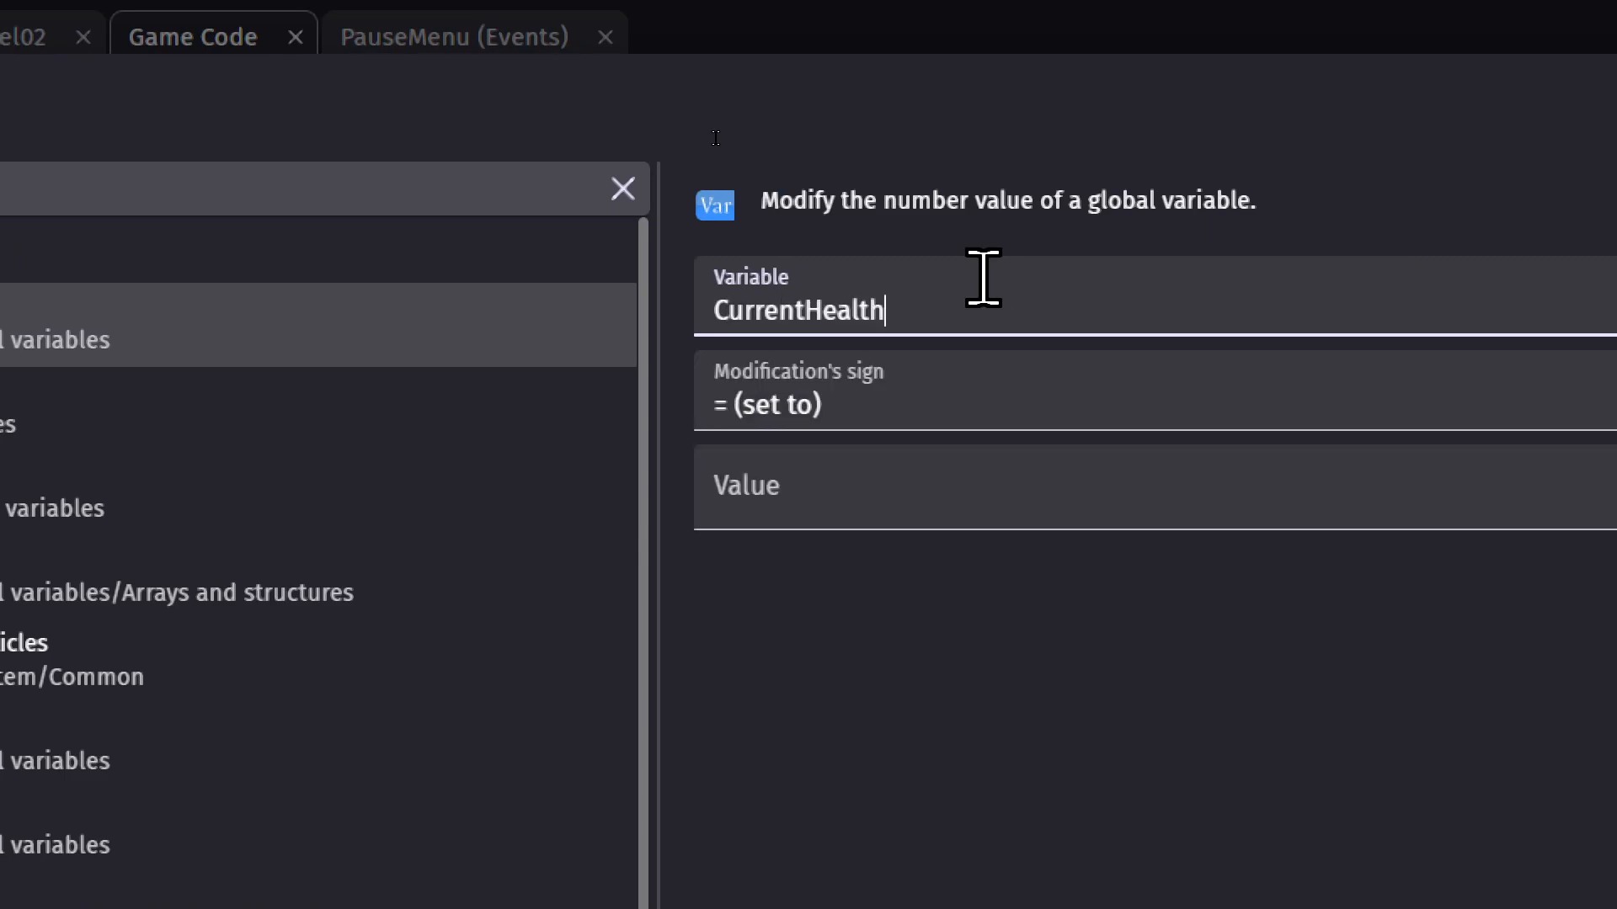
click(787, 419)
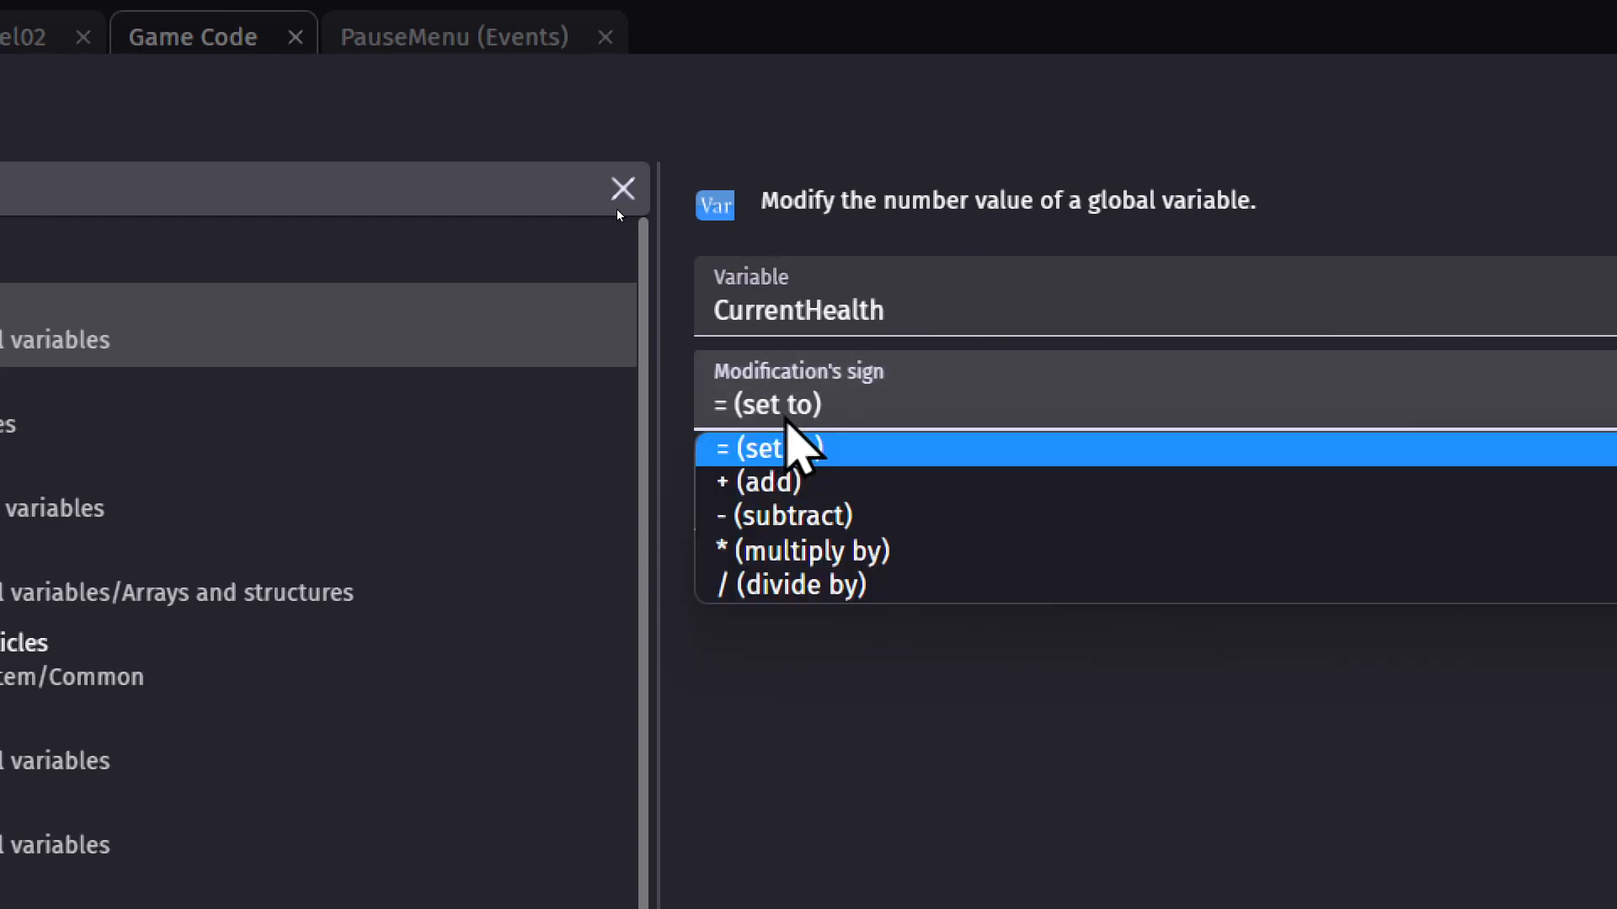
click(830, 516)
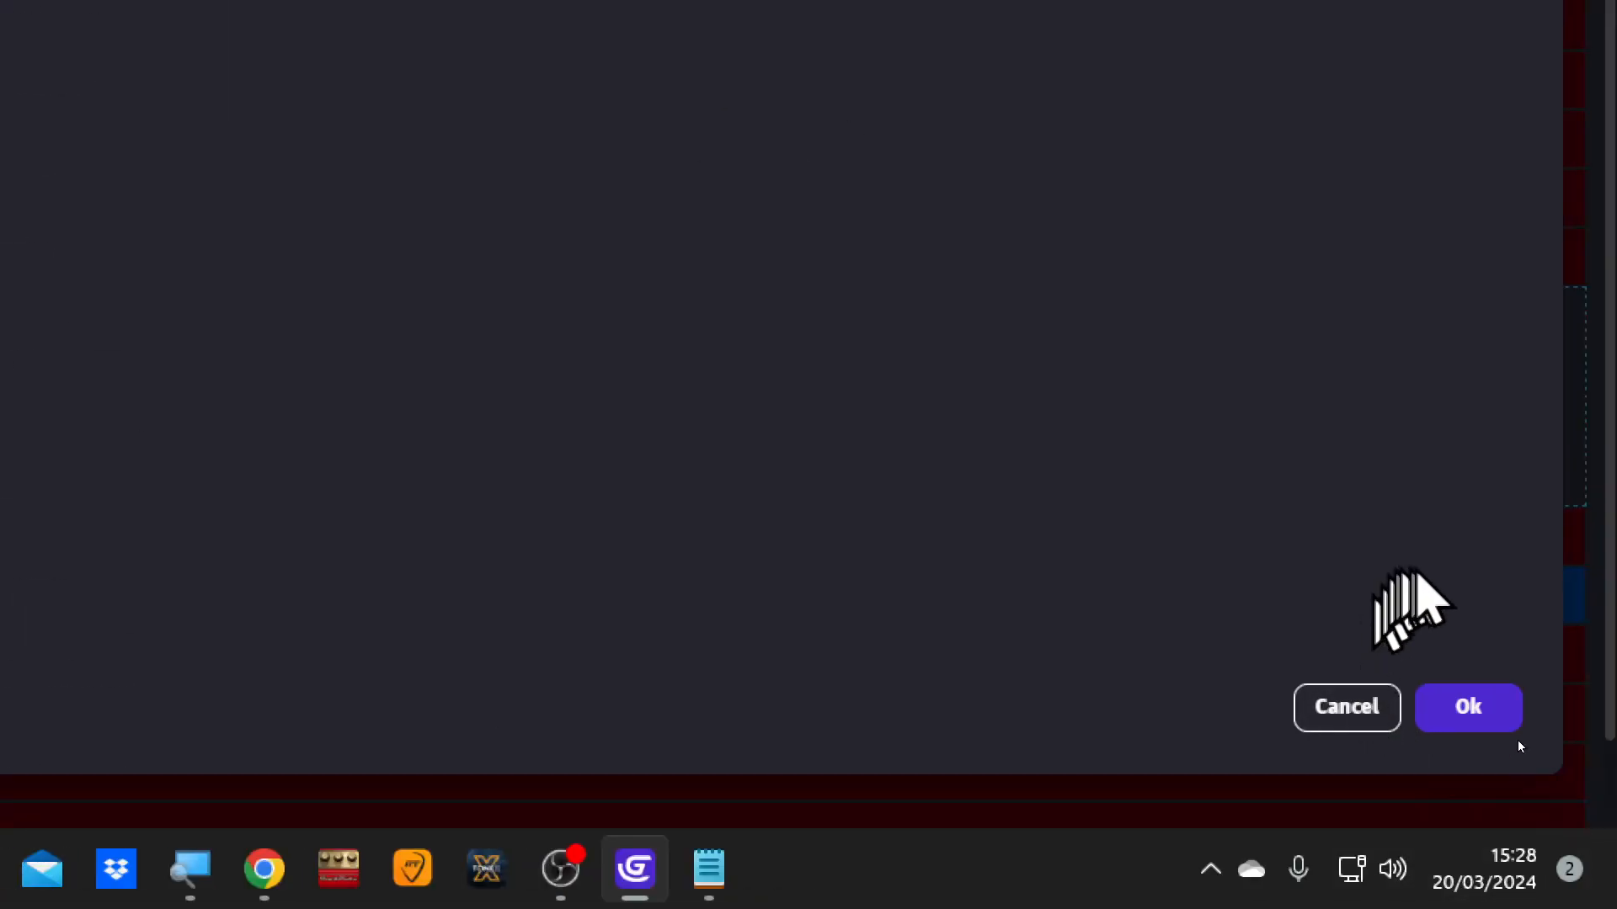
click(1486, 717)
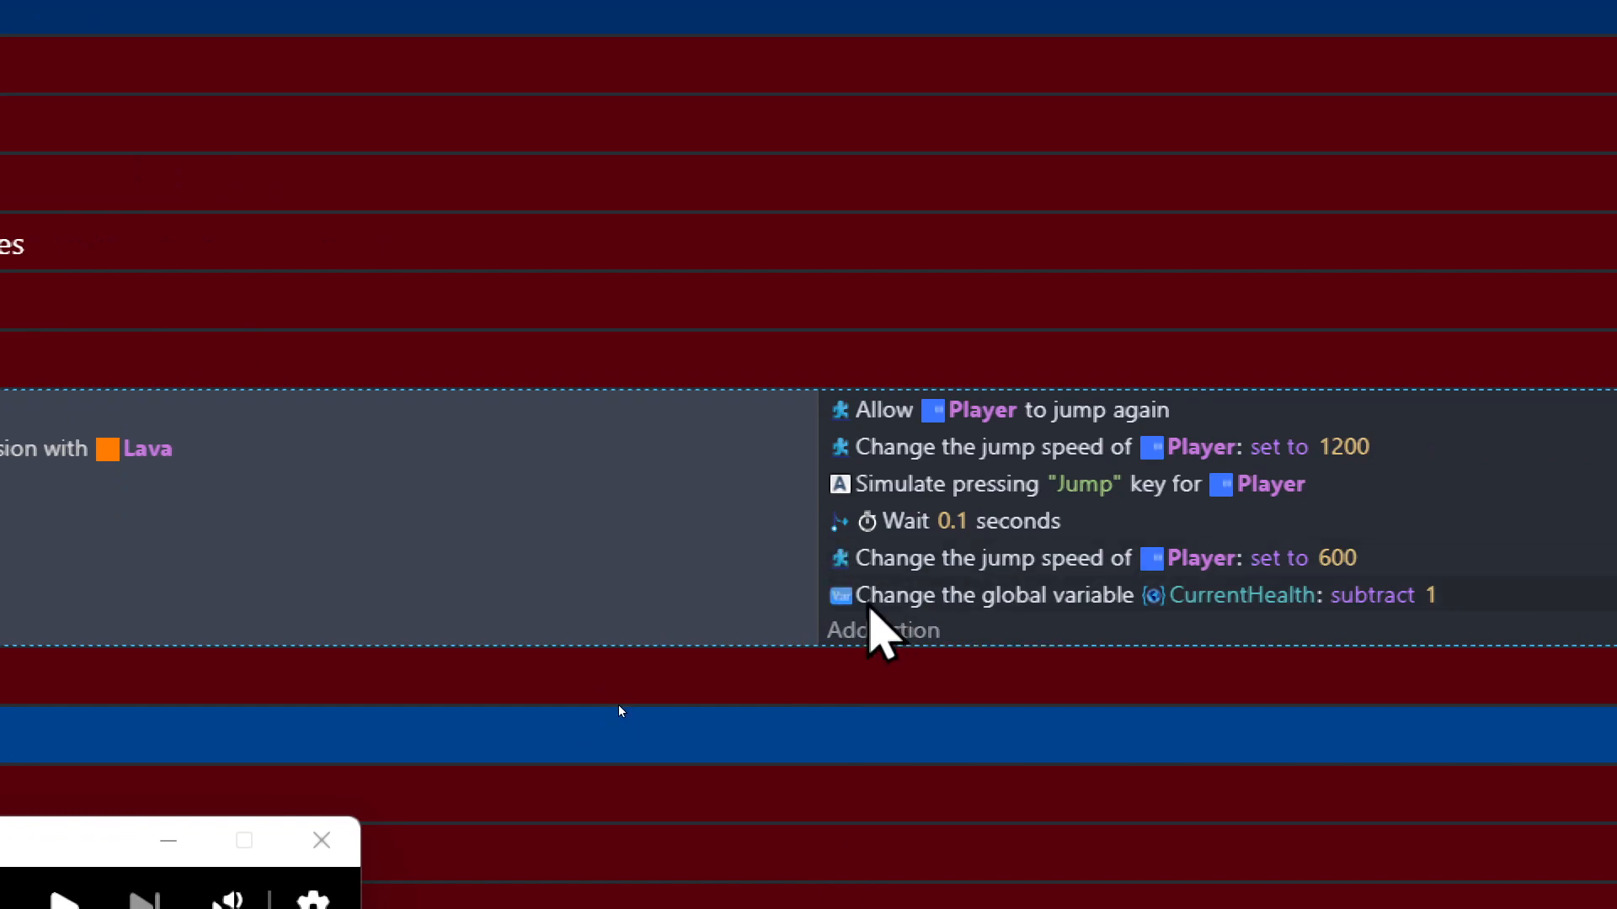
drag(866, 600, 868, 538)
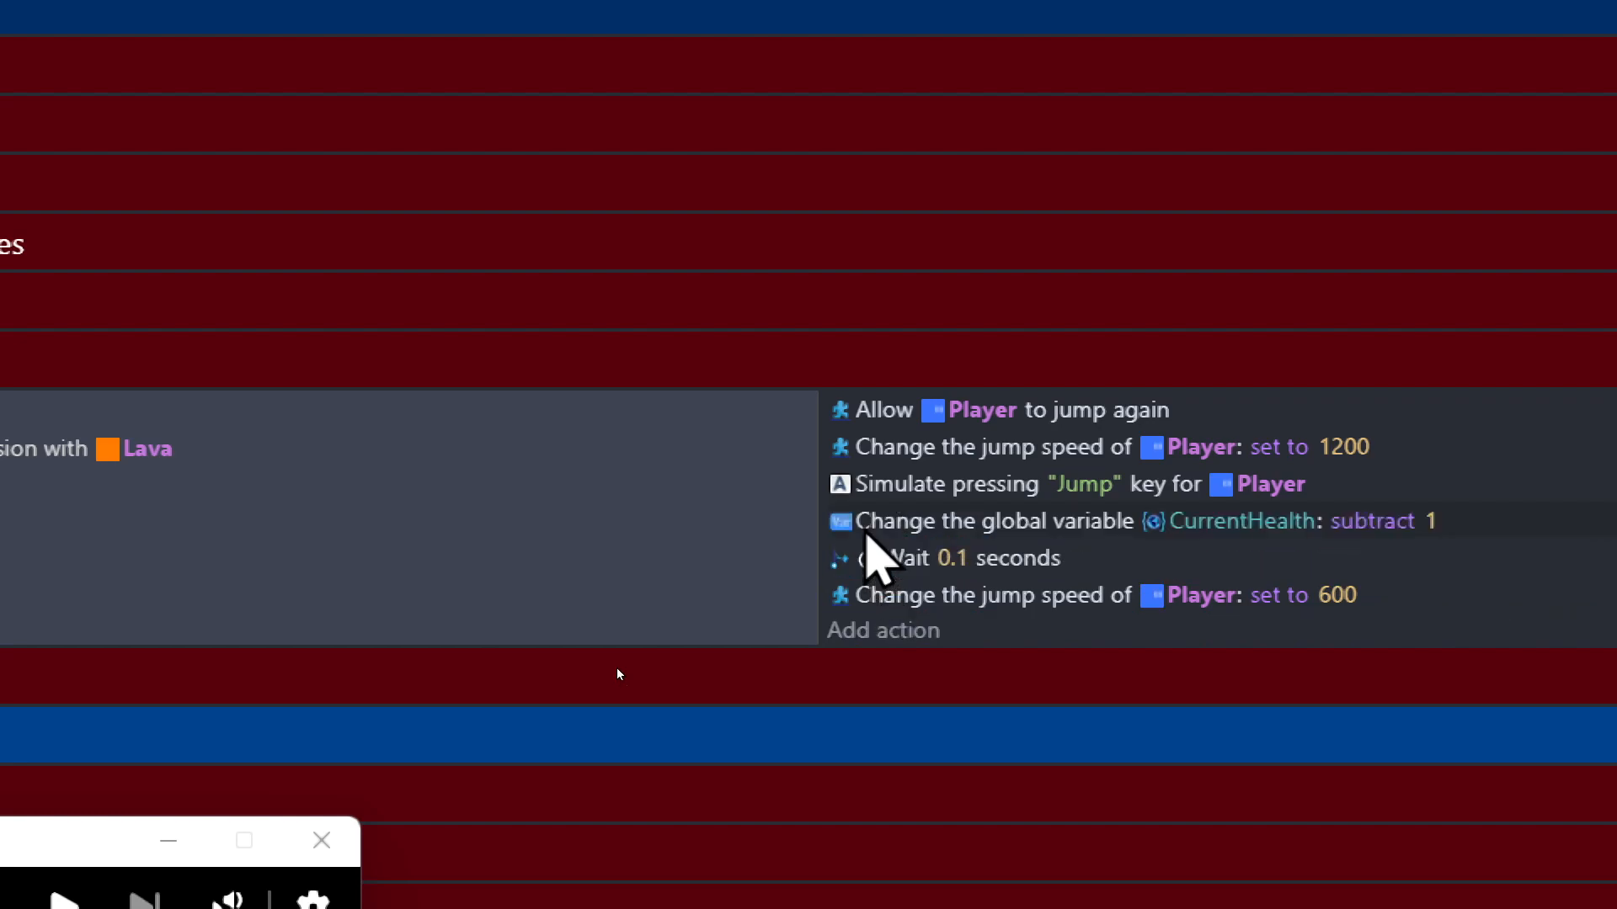
Add a Text action to the Bouncing on Lava event with HealthCounter as its object.
click(882, 631)
text(tes)
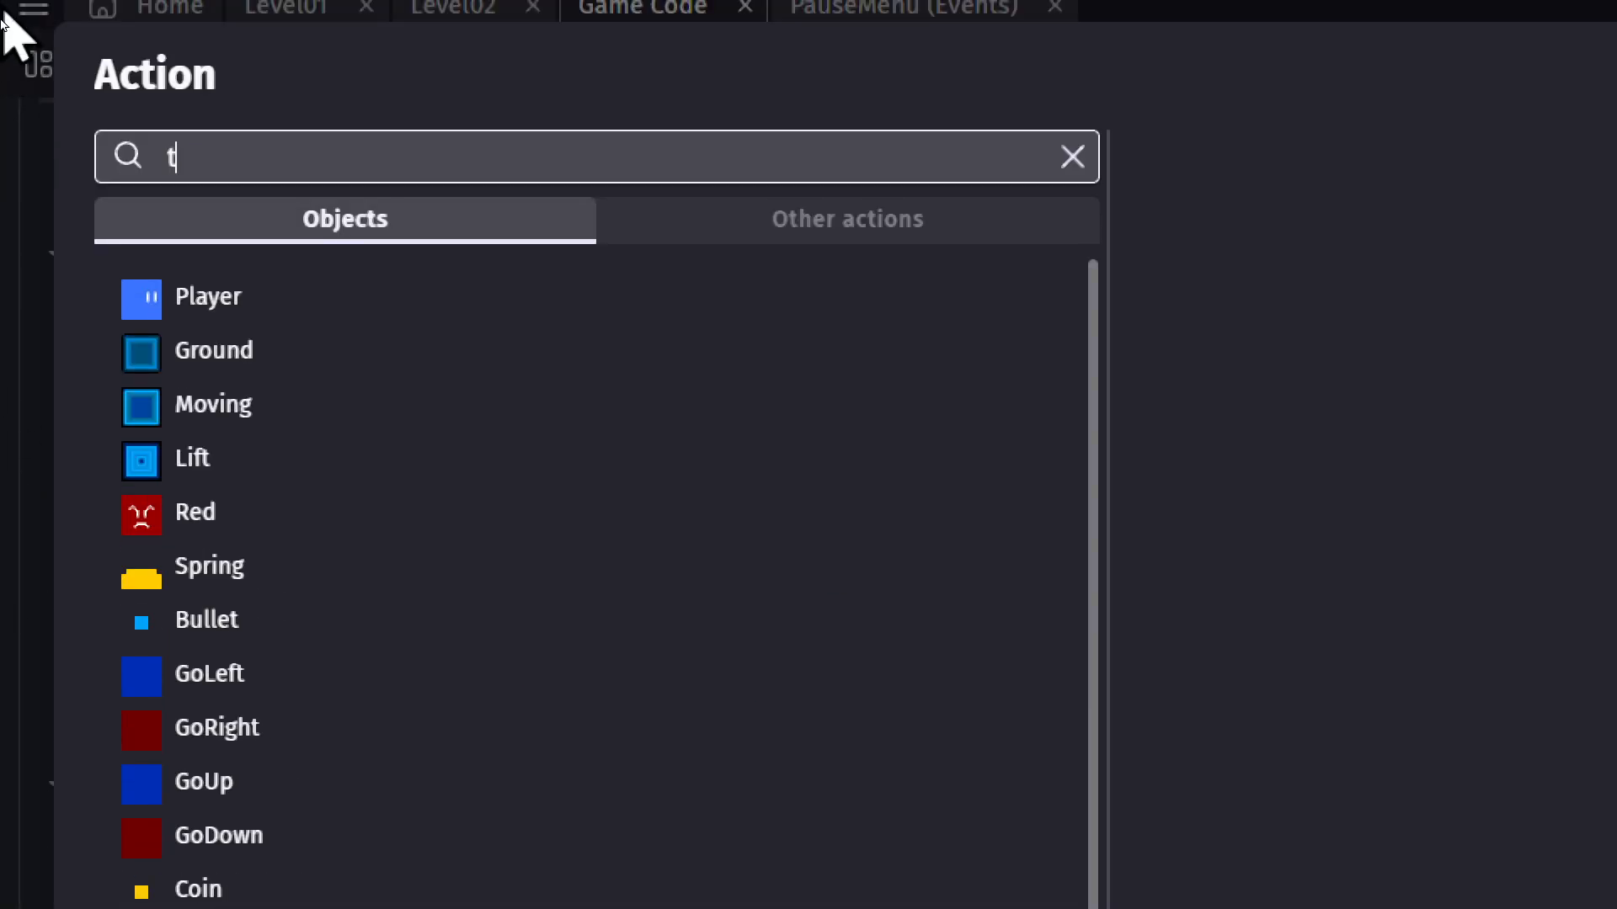
text(t)
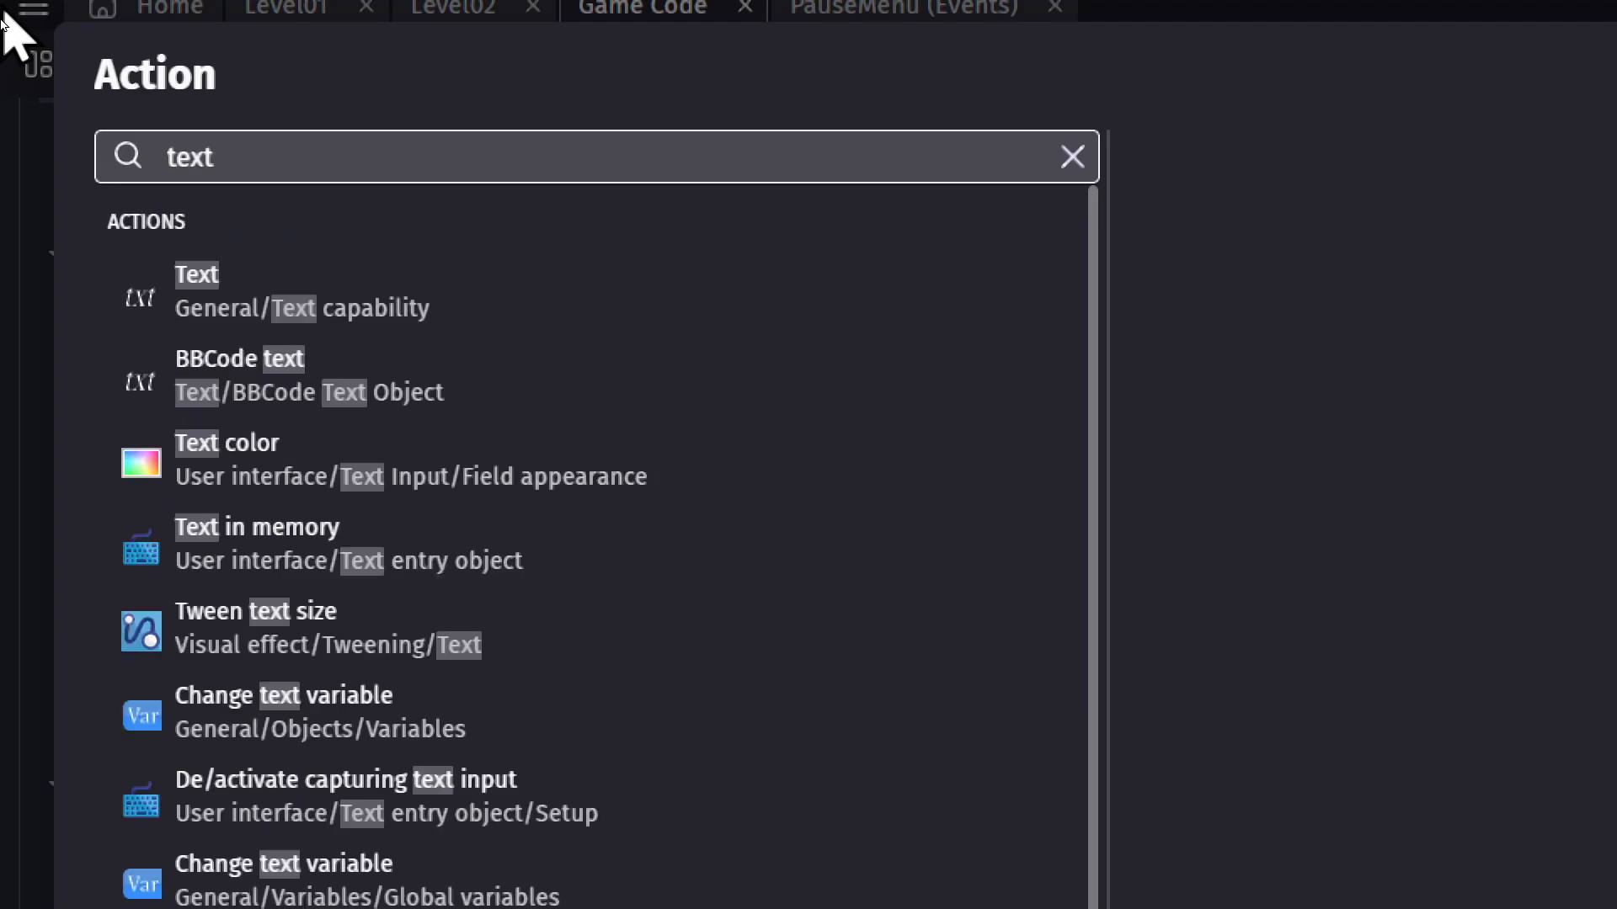
click(221, 321)
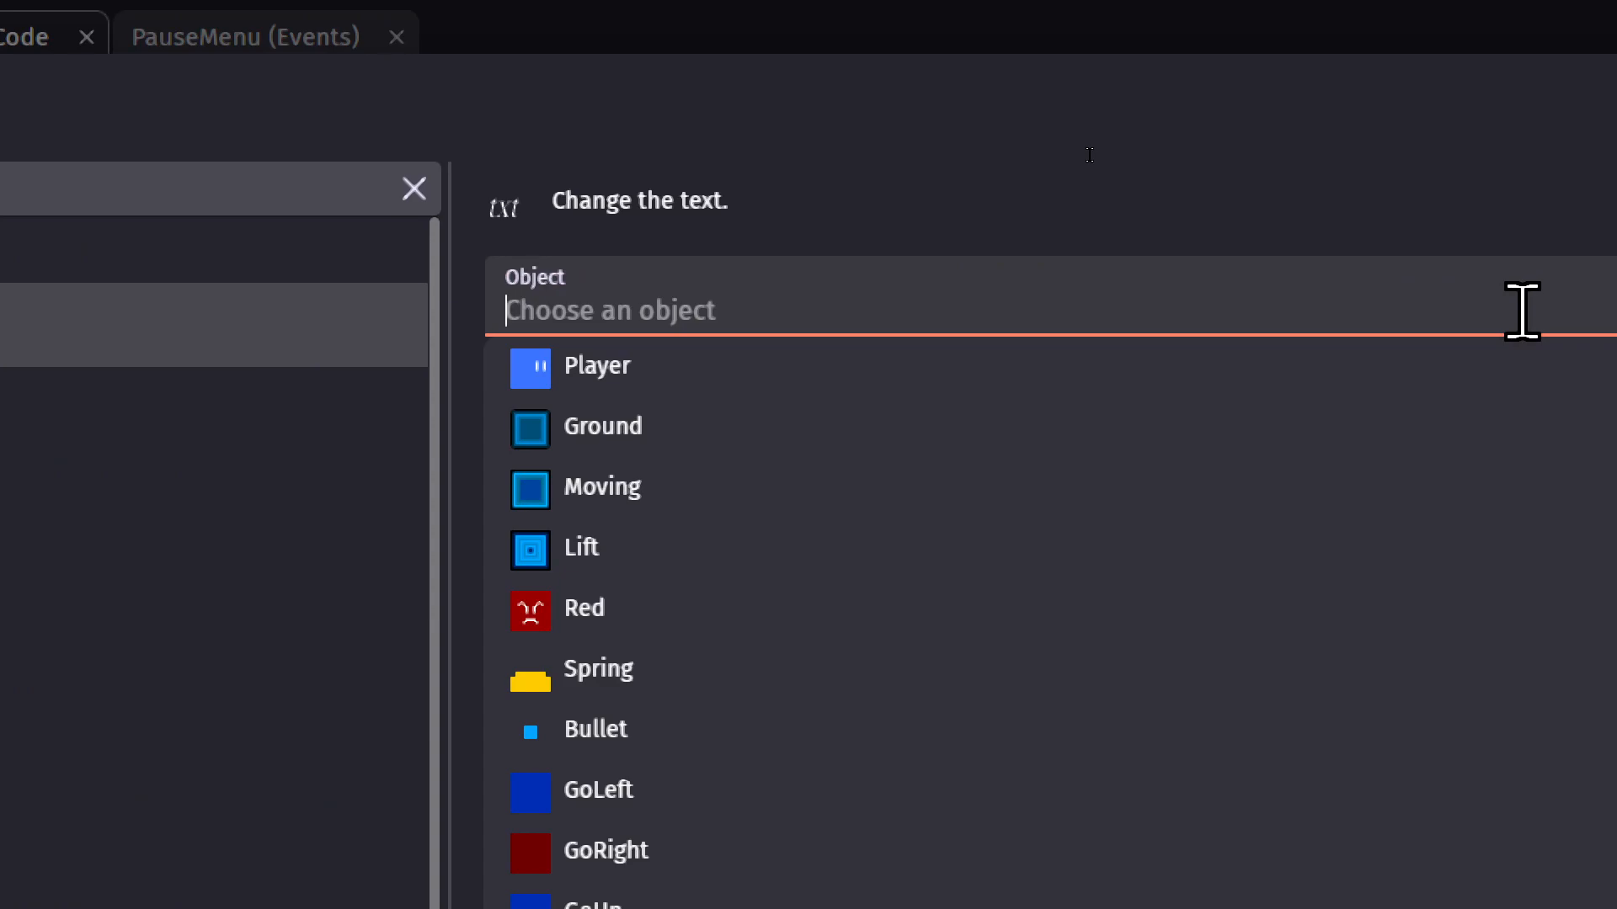
text(Cu)
key(BackSpace)
key(BackSpace)
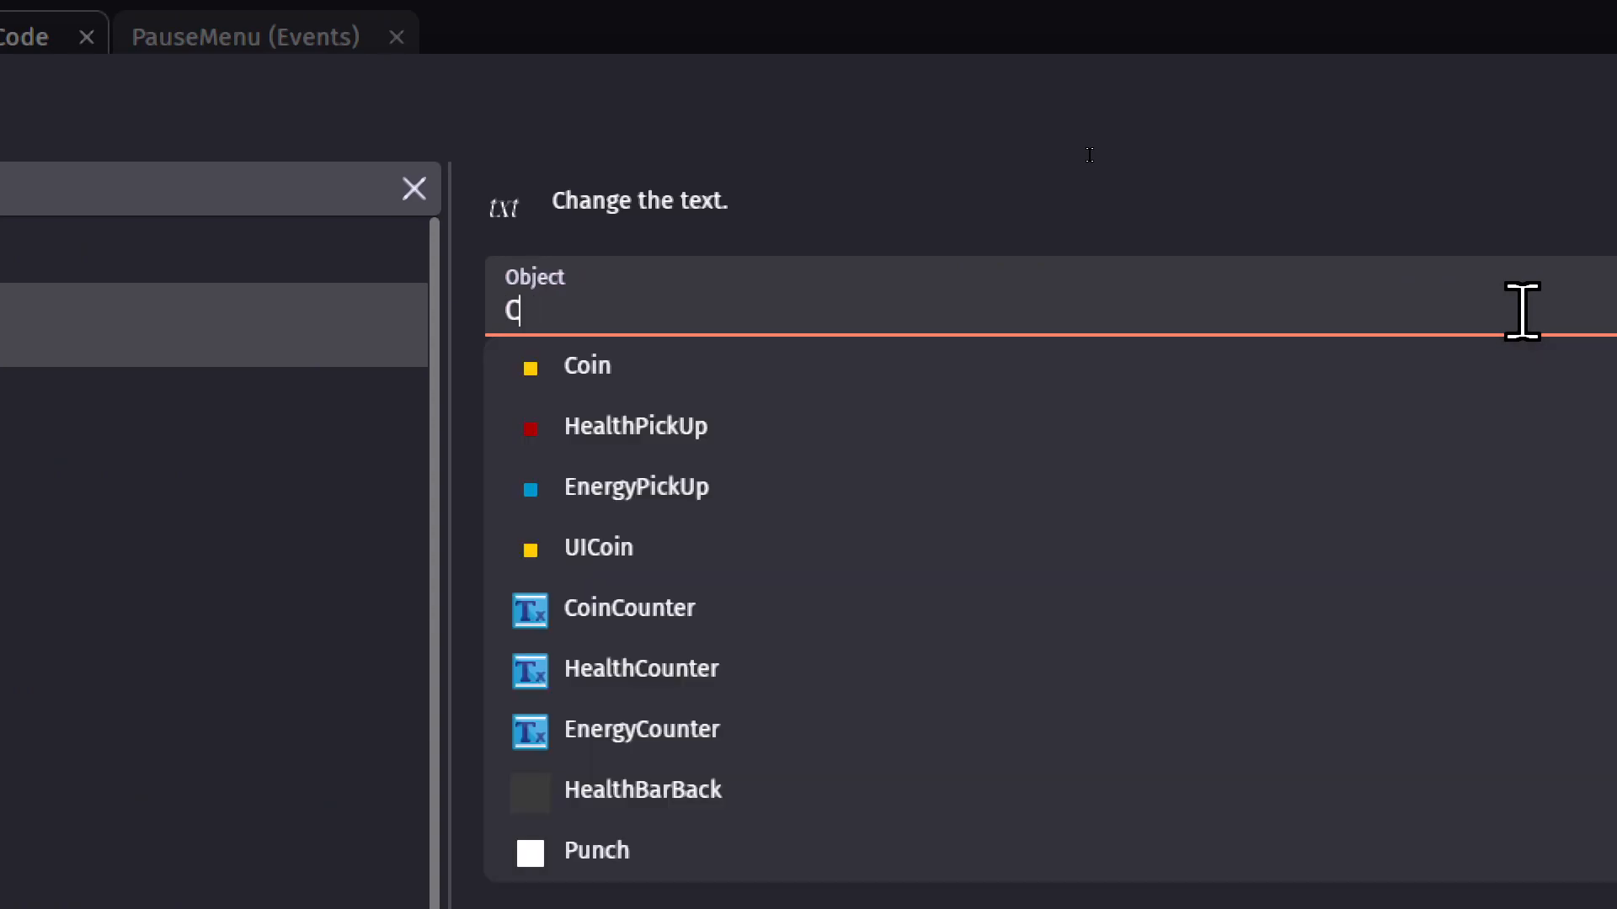
text(Health)
text(c)
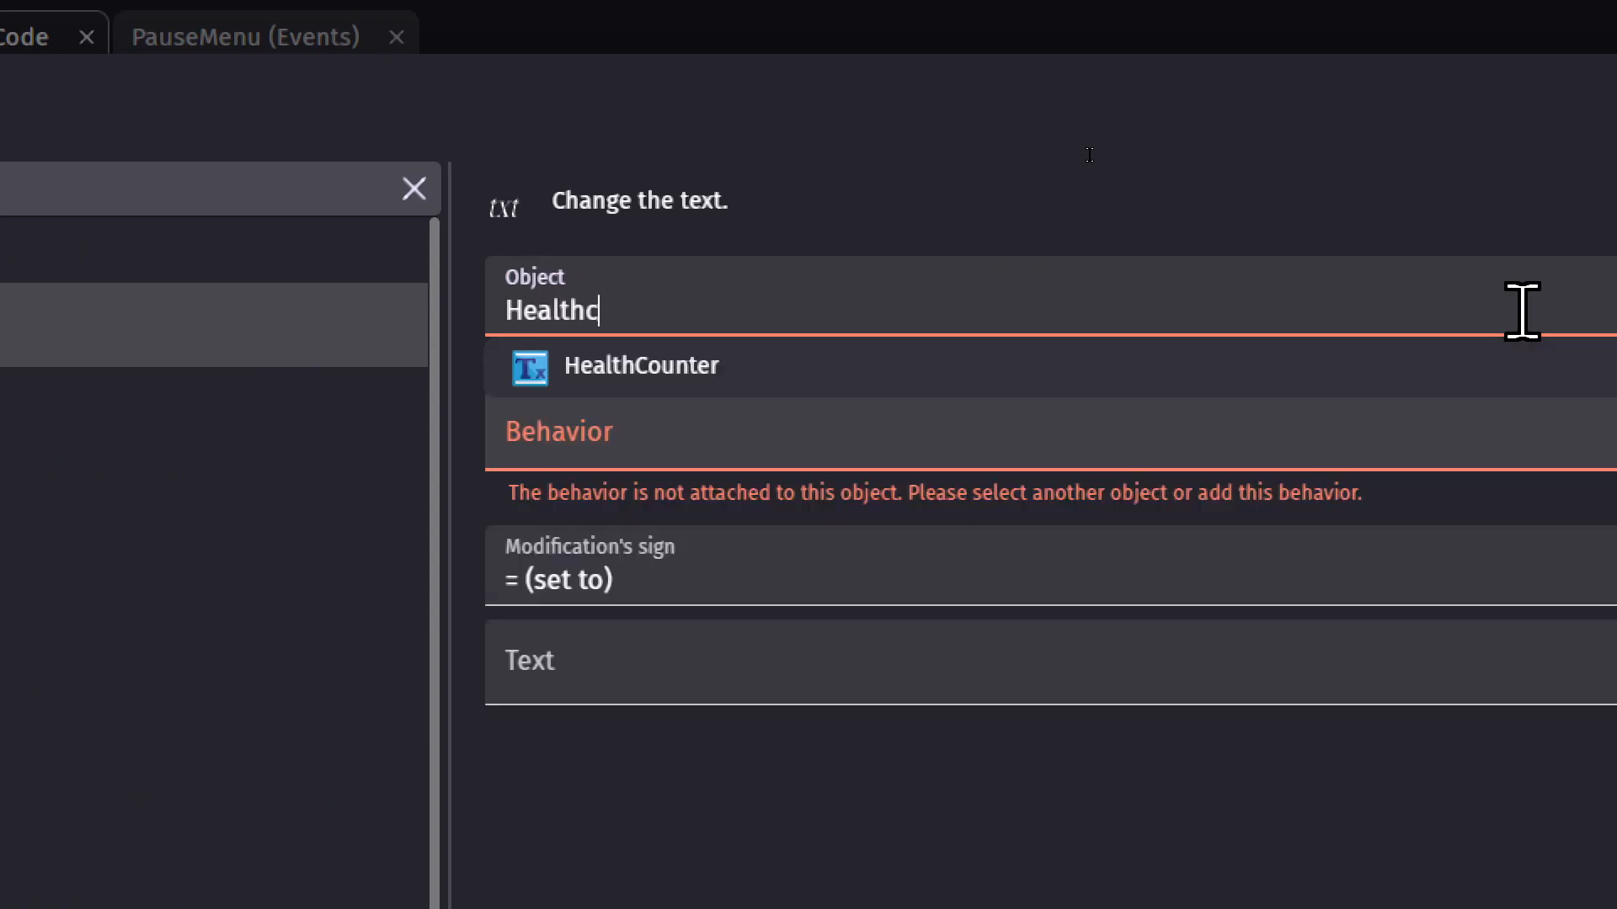
key(Down)
key(Return)
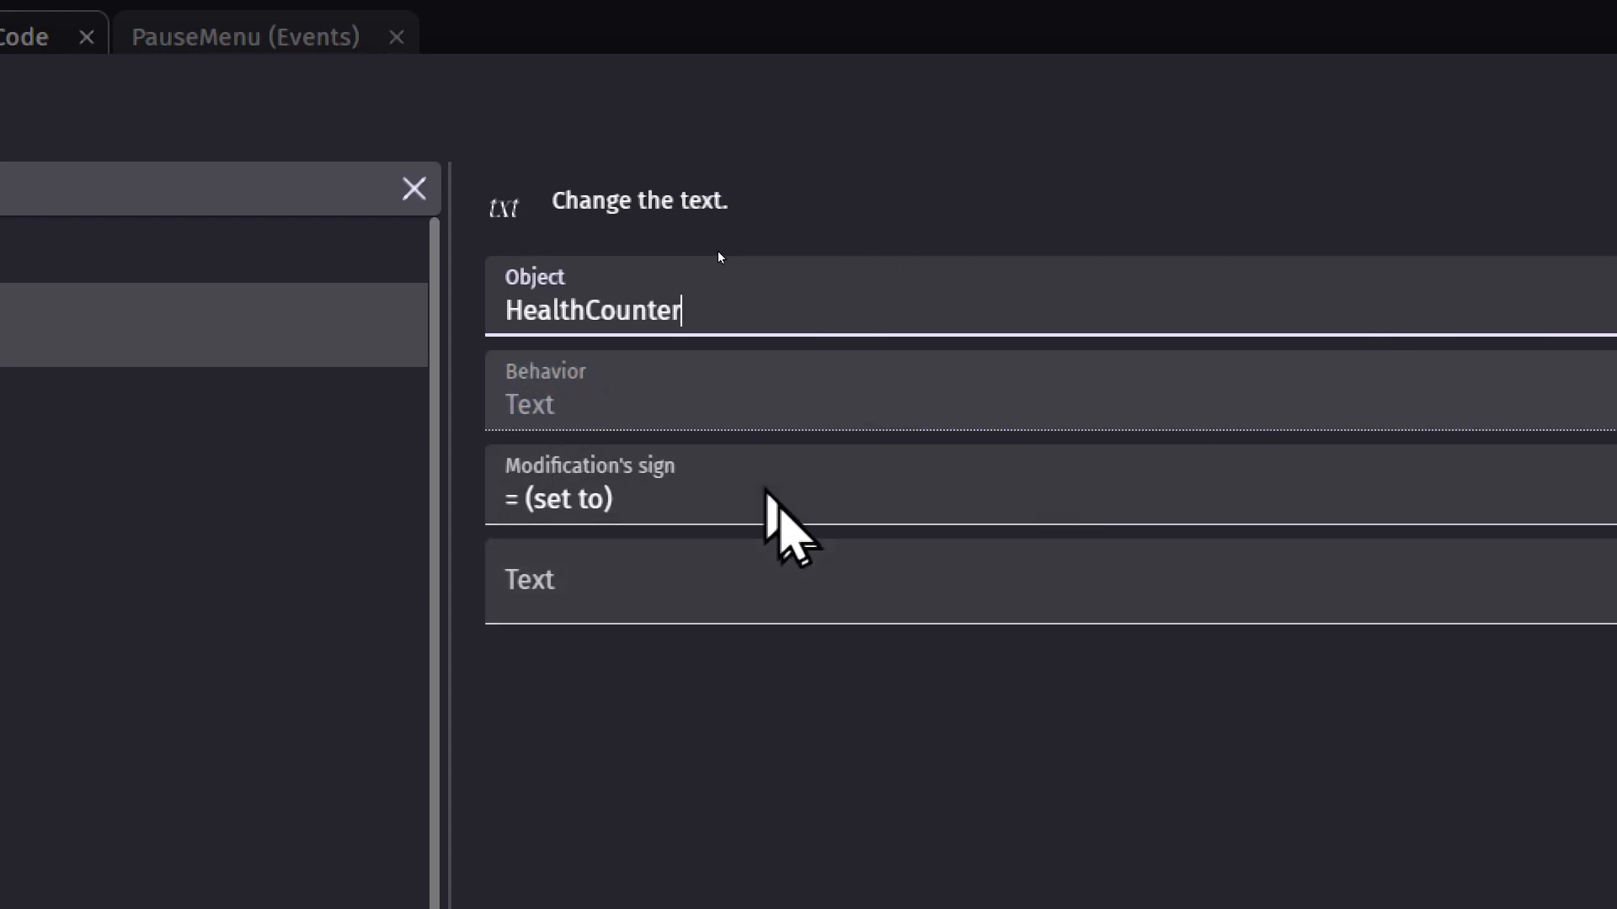
Set the HealthCounter text to CurrentHealth and place the action directly above the Wait action.
click(567, 608)
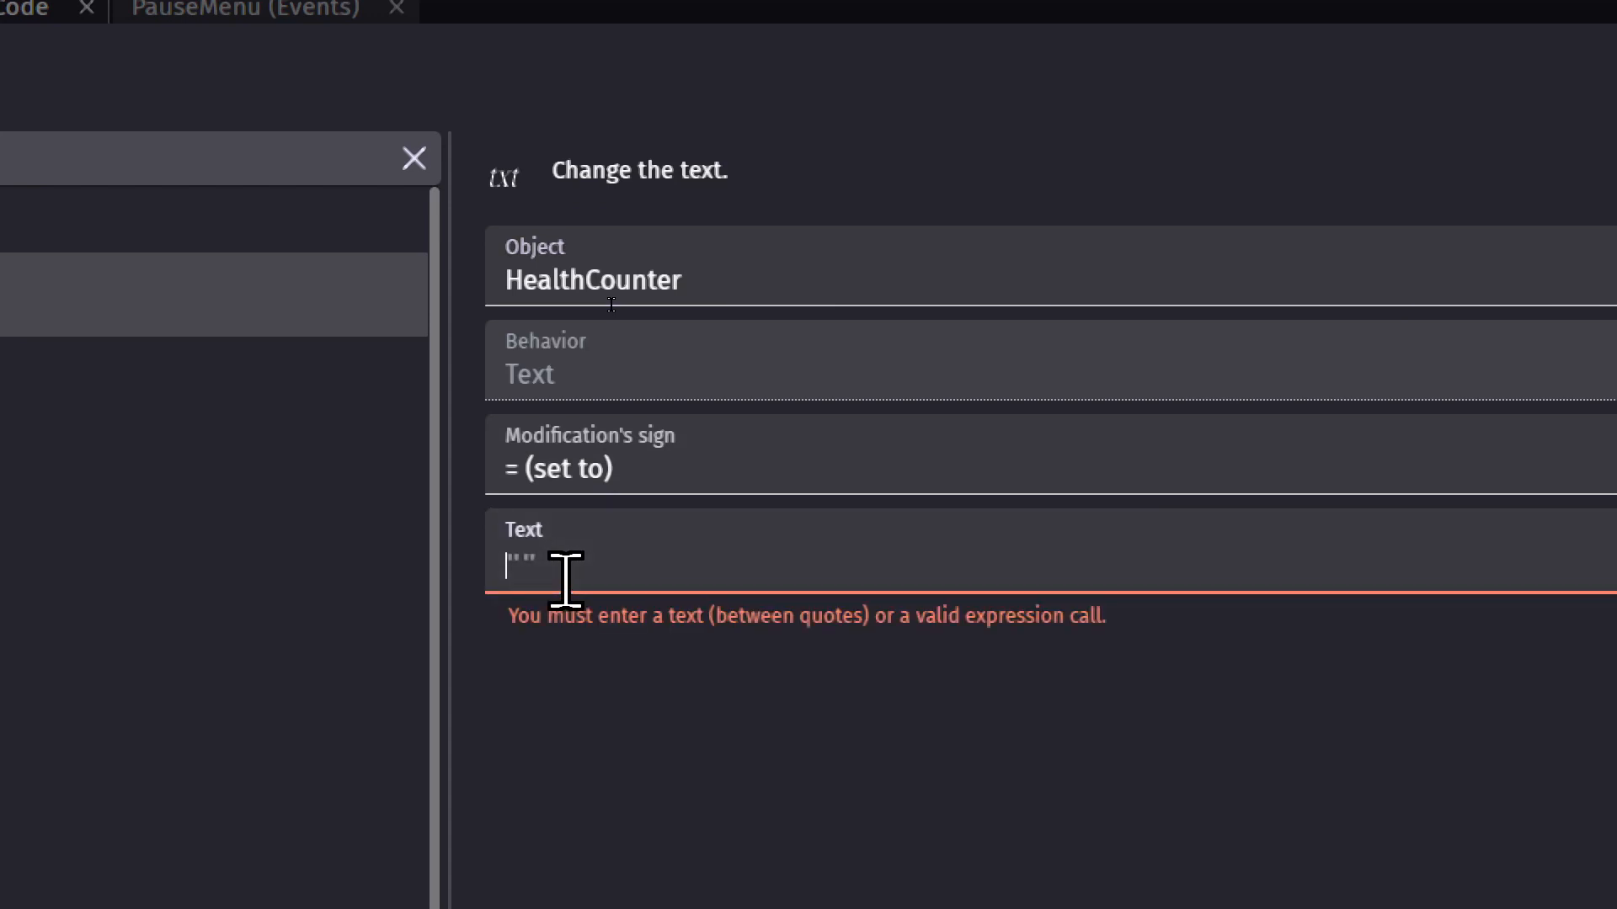
text(Curren)
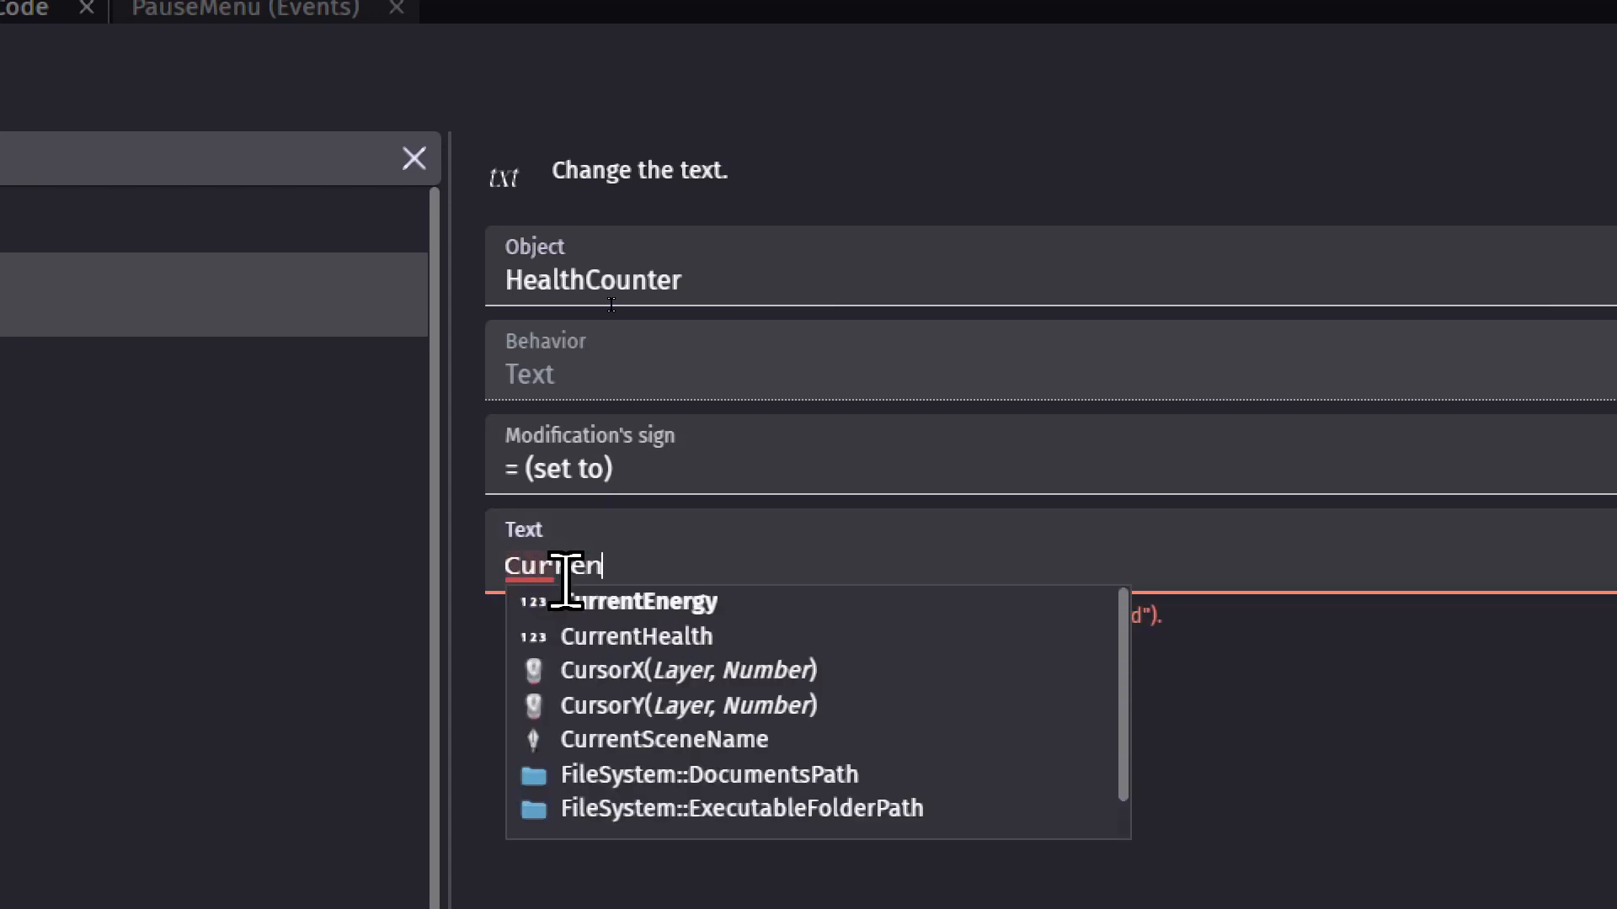
text(t)
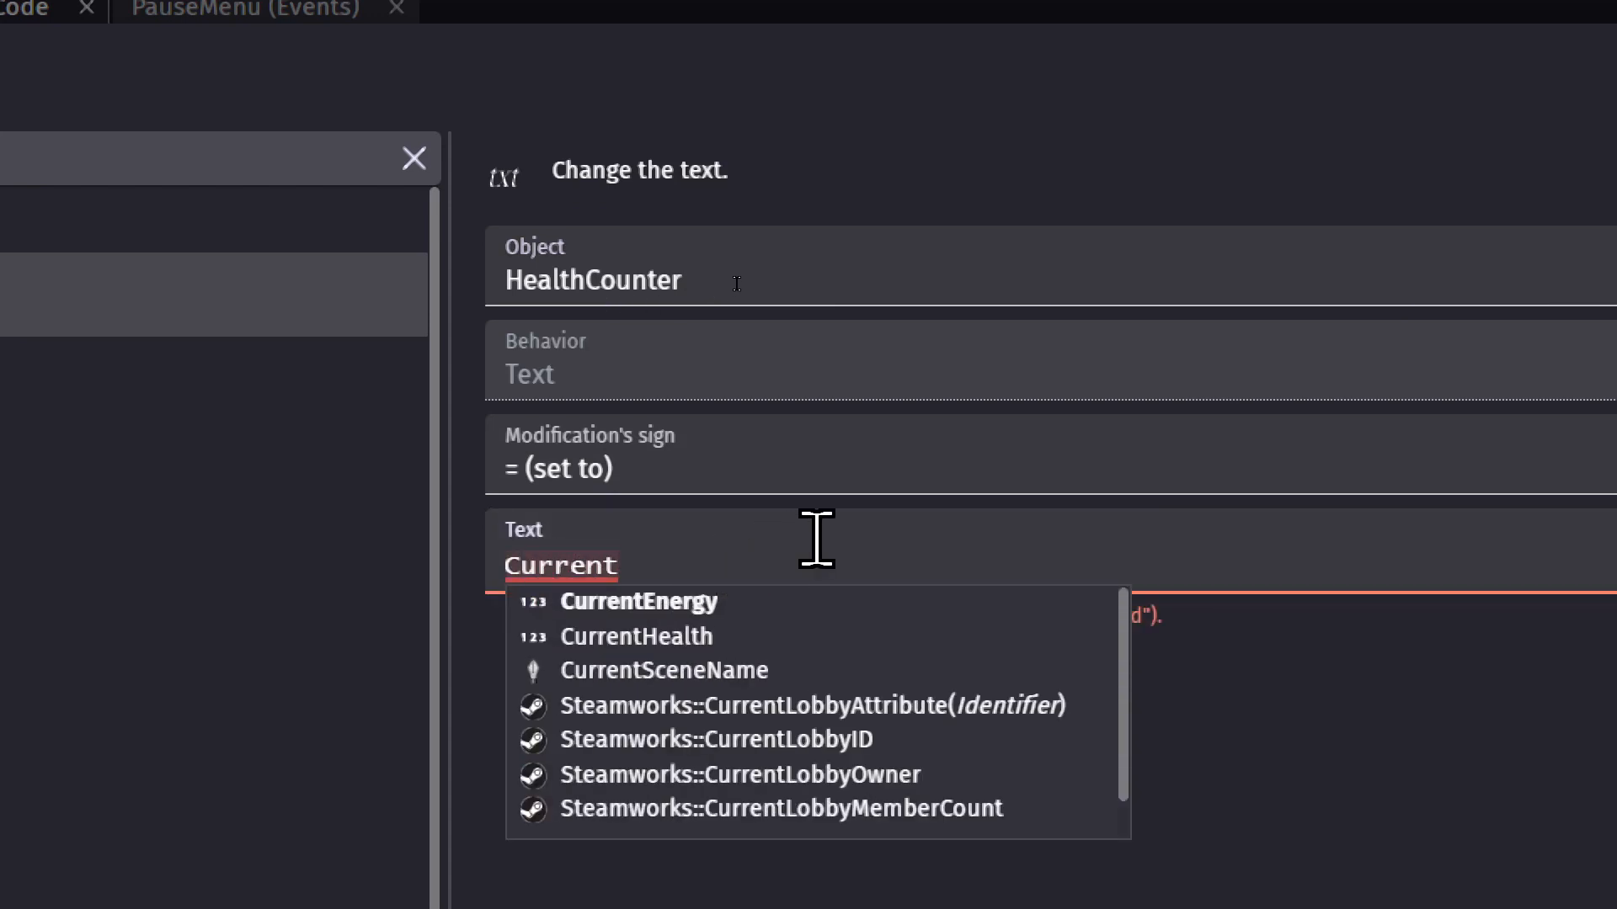
text(Health)
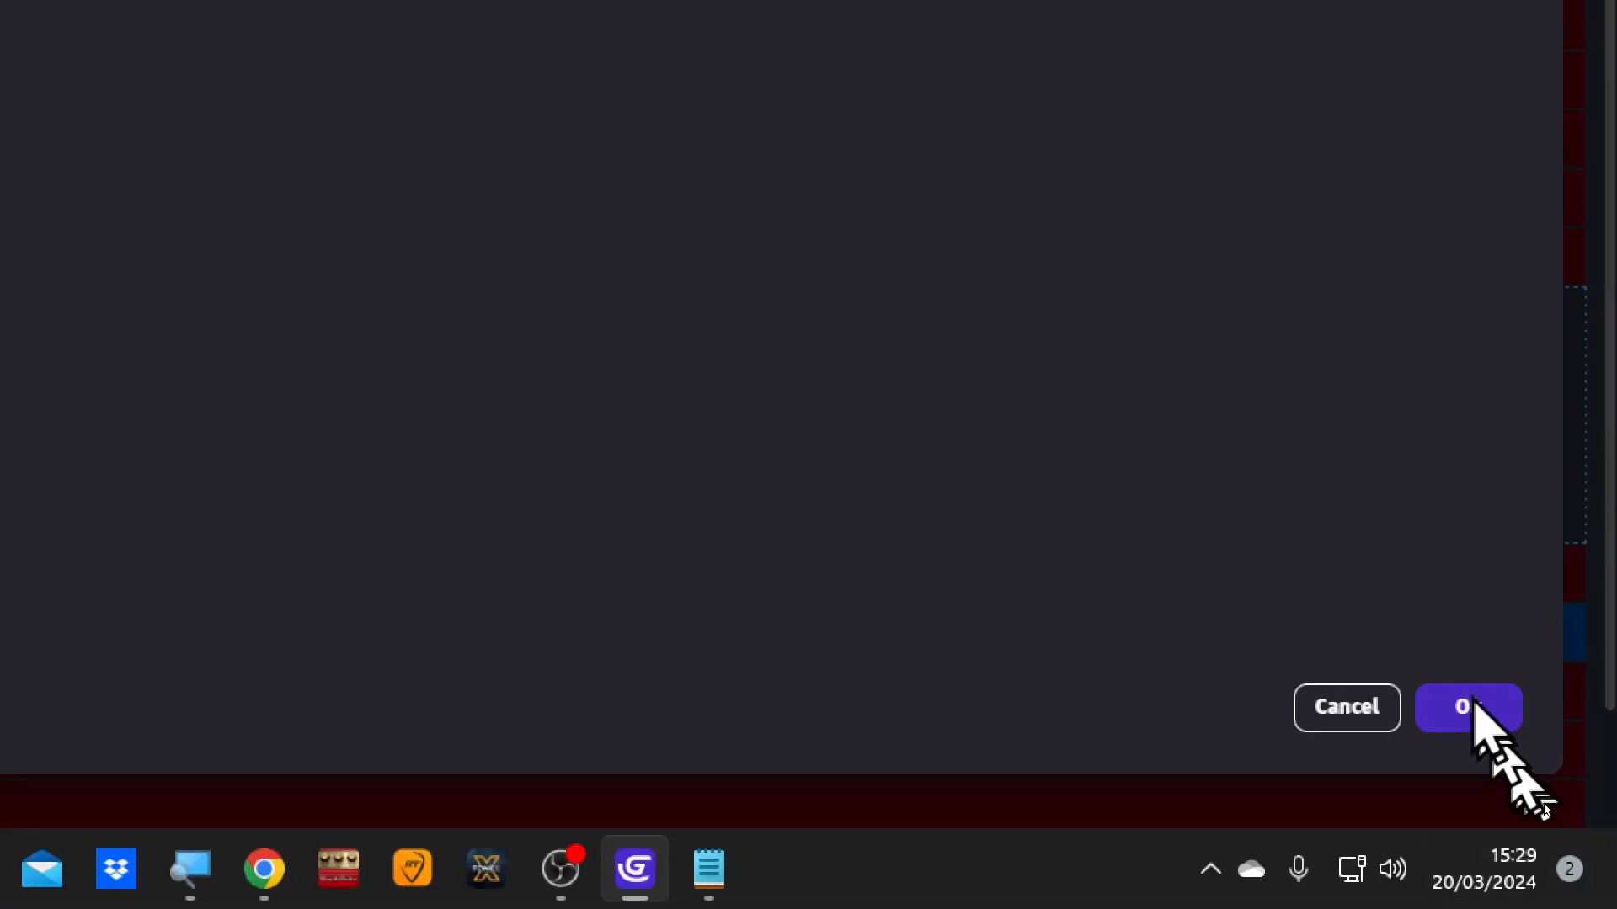
click(1472, 693)
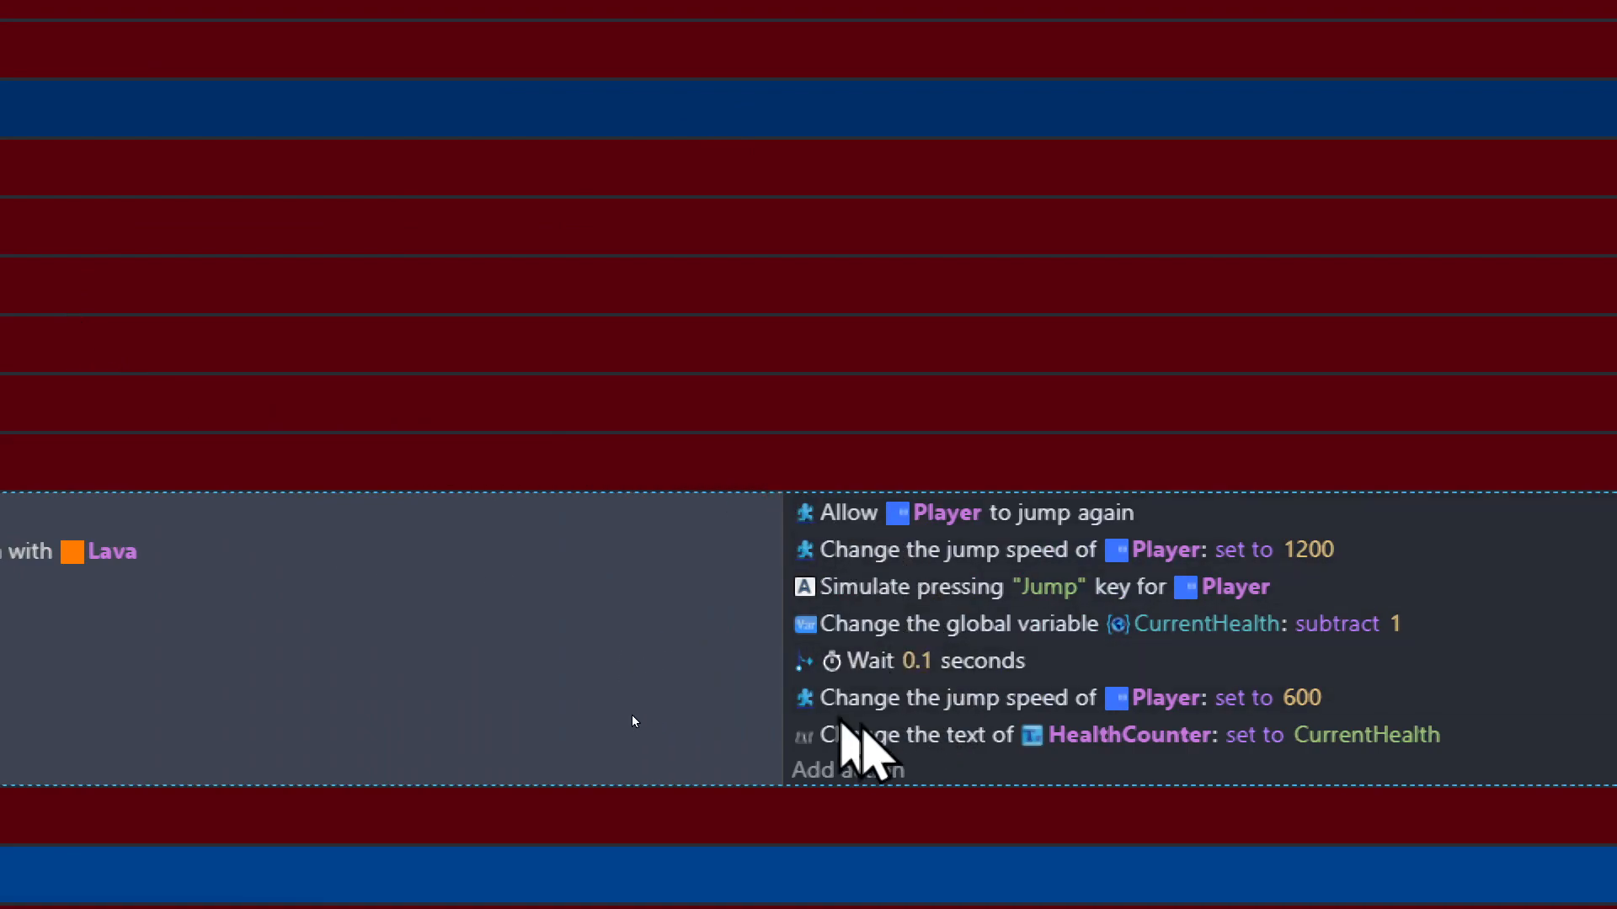
drag(818, 735, 845, 674)
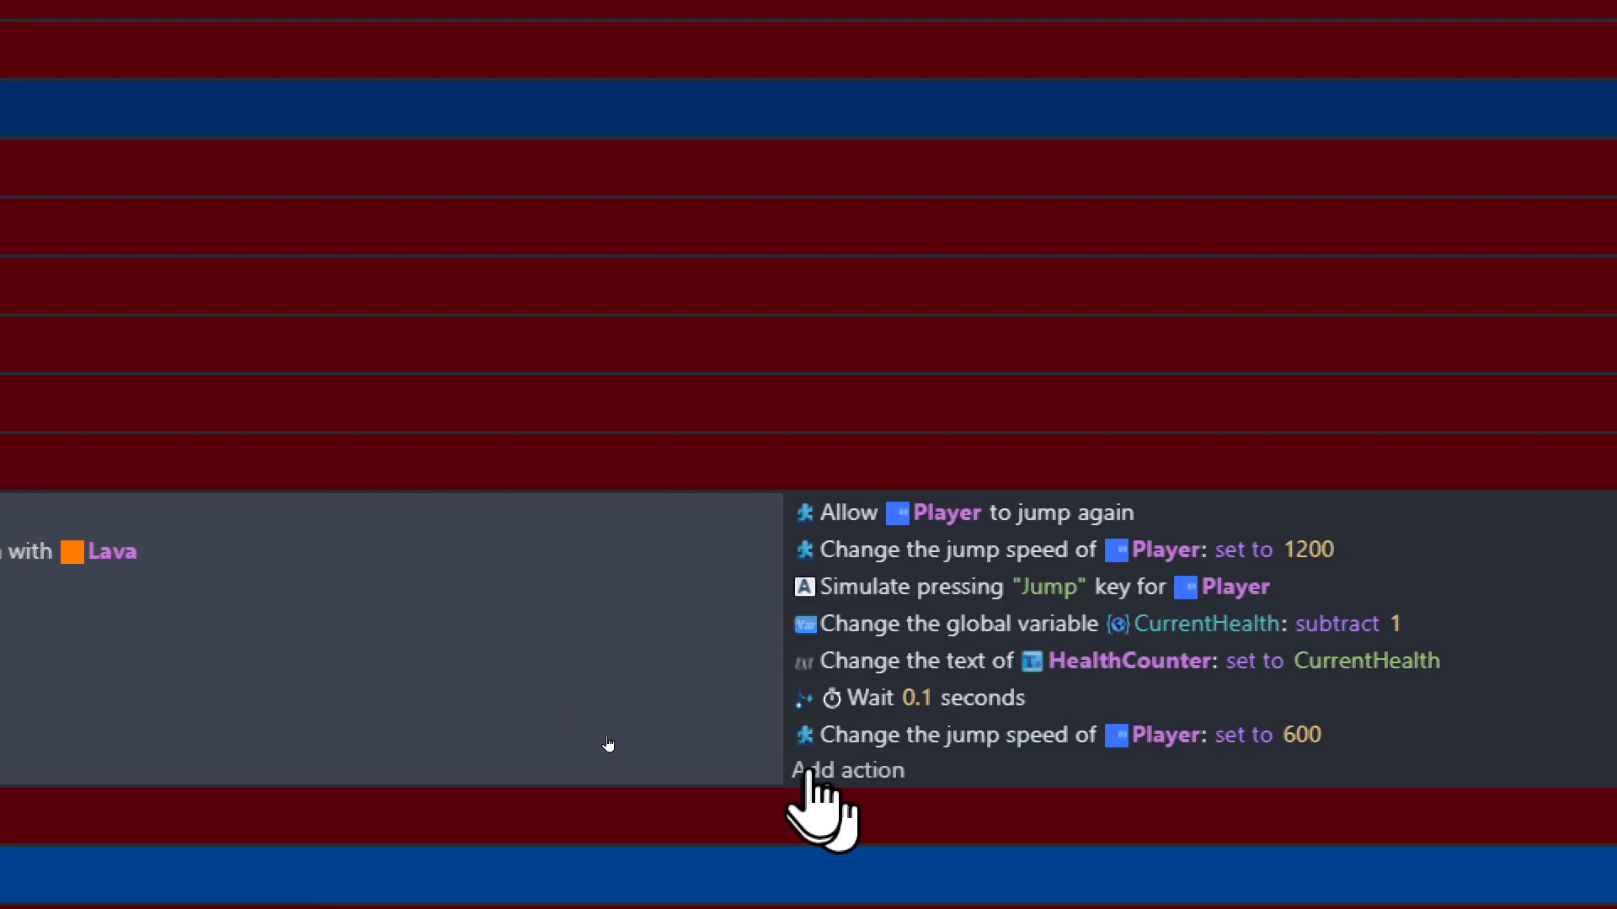
Add an Animation (by name) action setting the Player to Hurt and place it directly above the Wait action.
click(848, 769)
text(a)
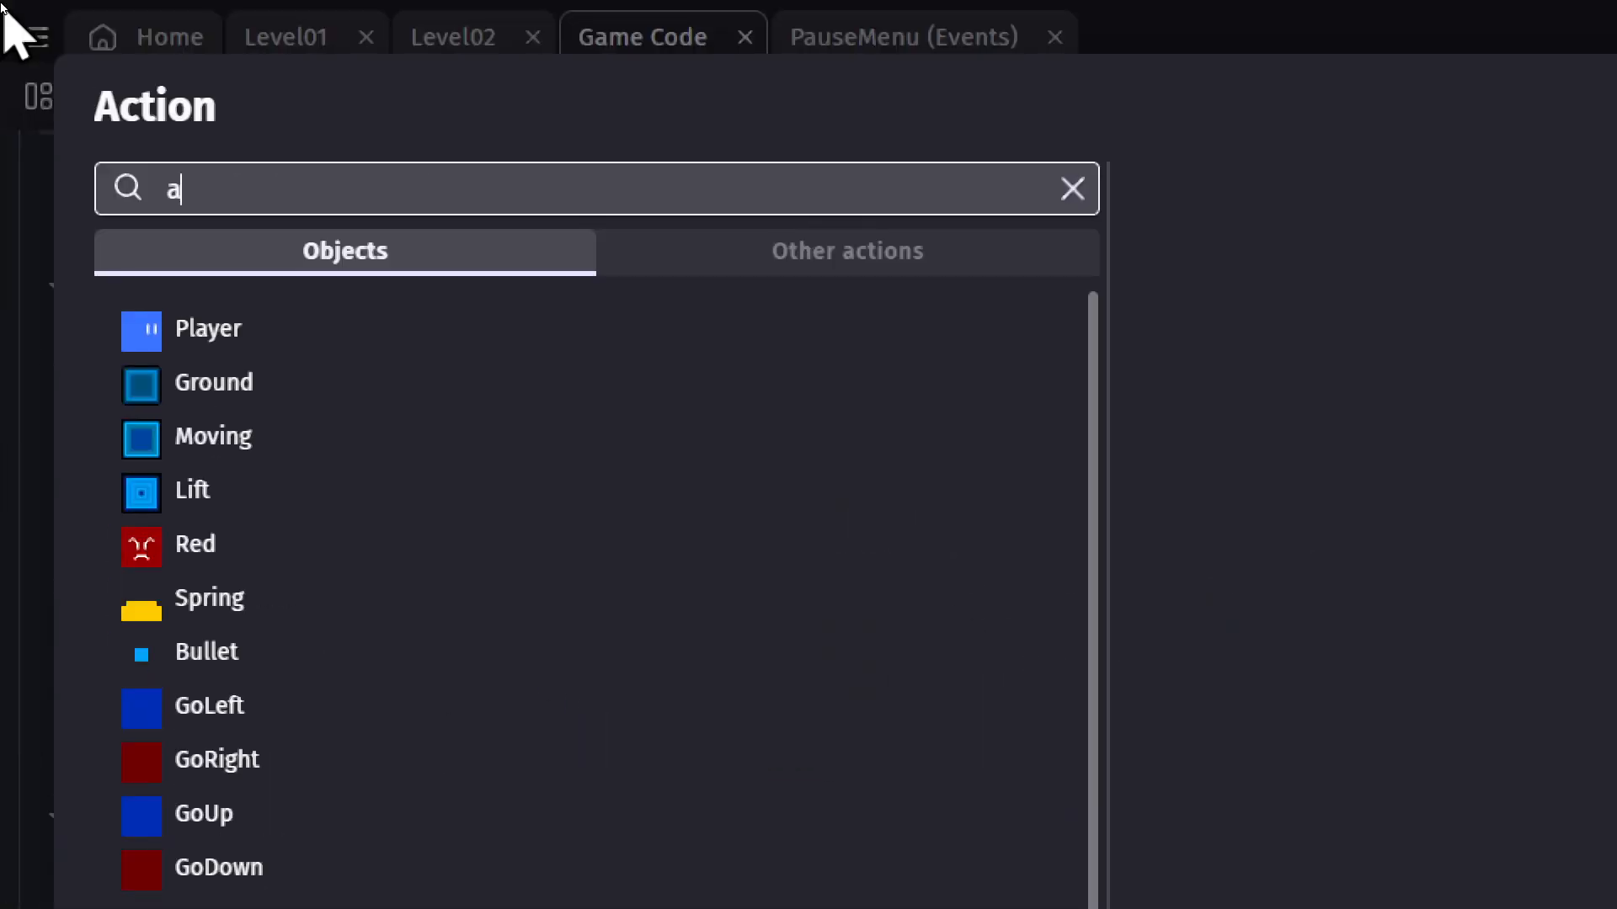
text(nimation nam)
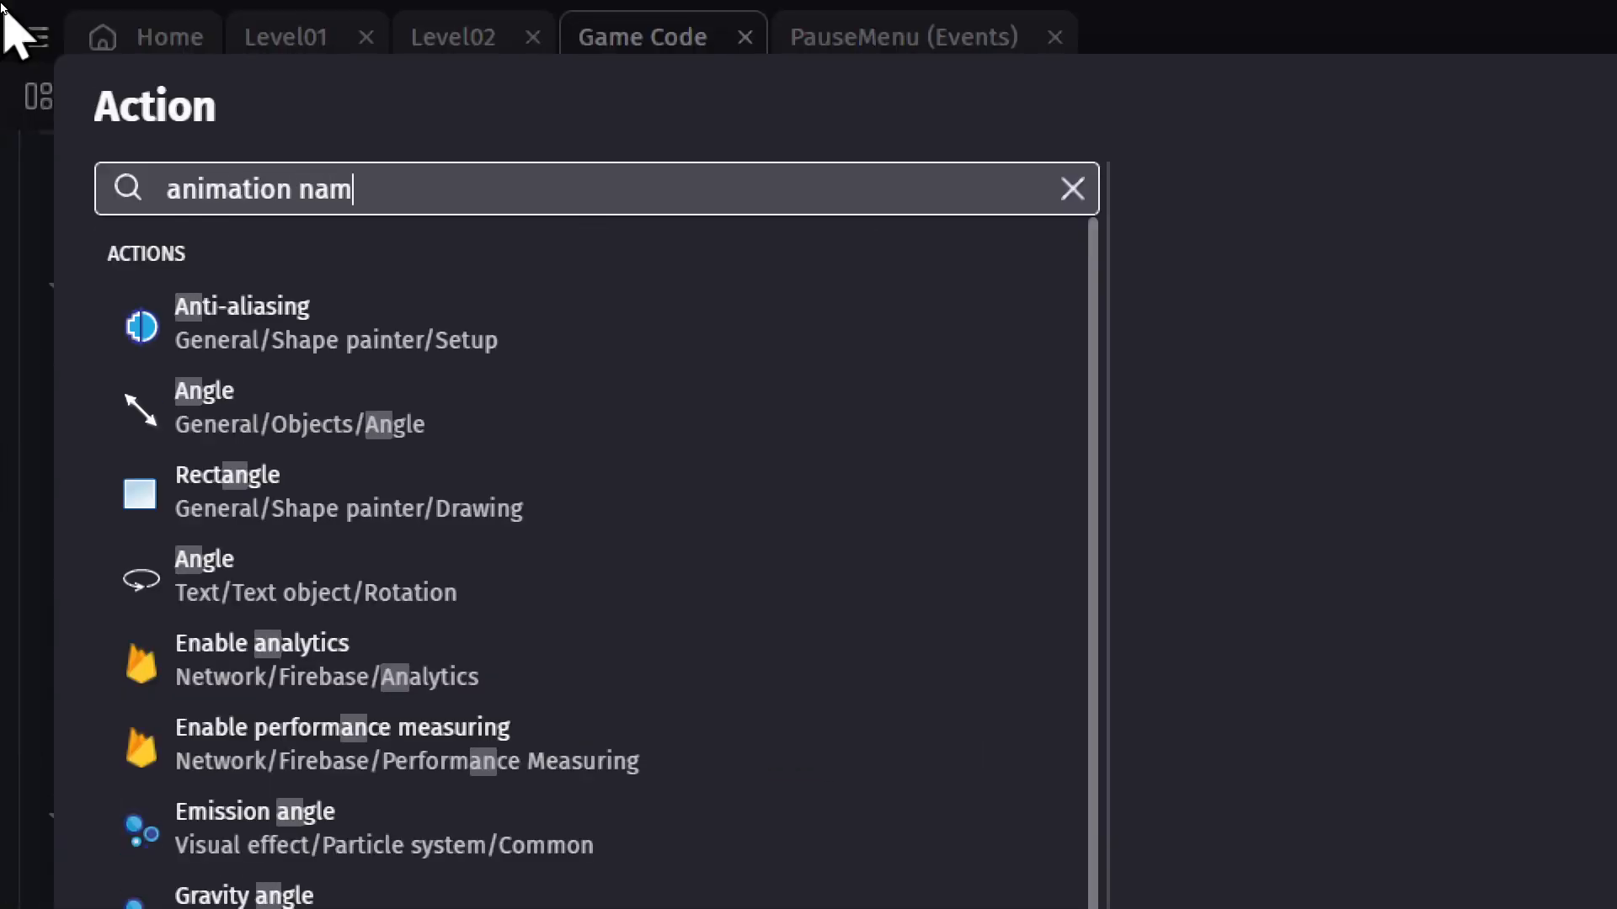
text(e)
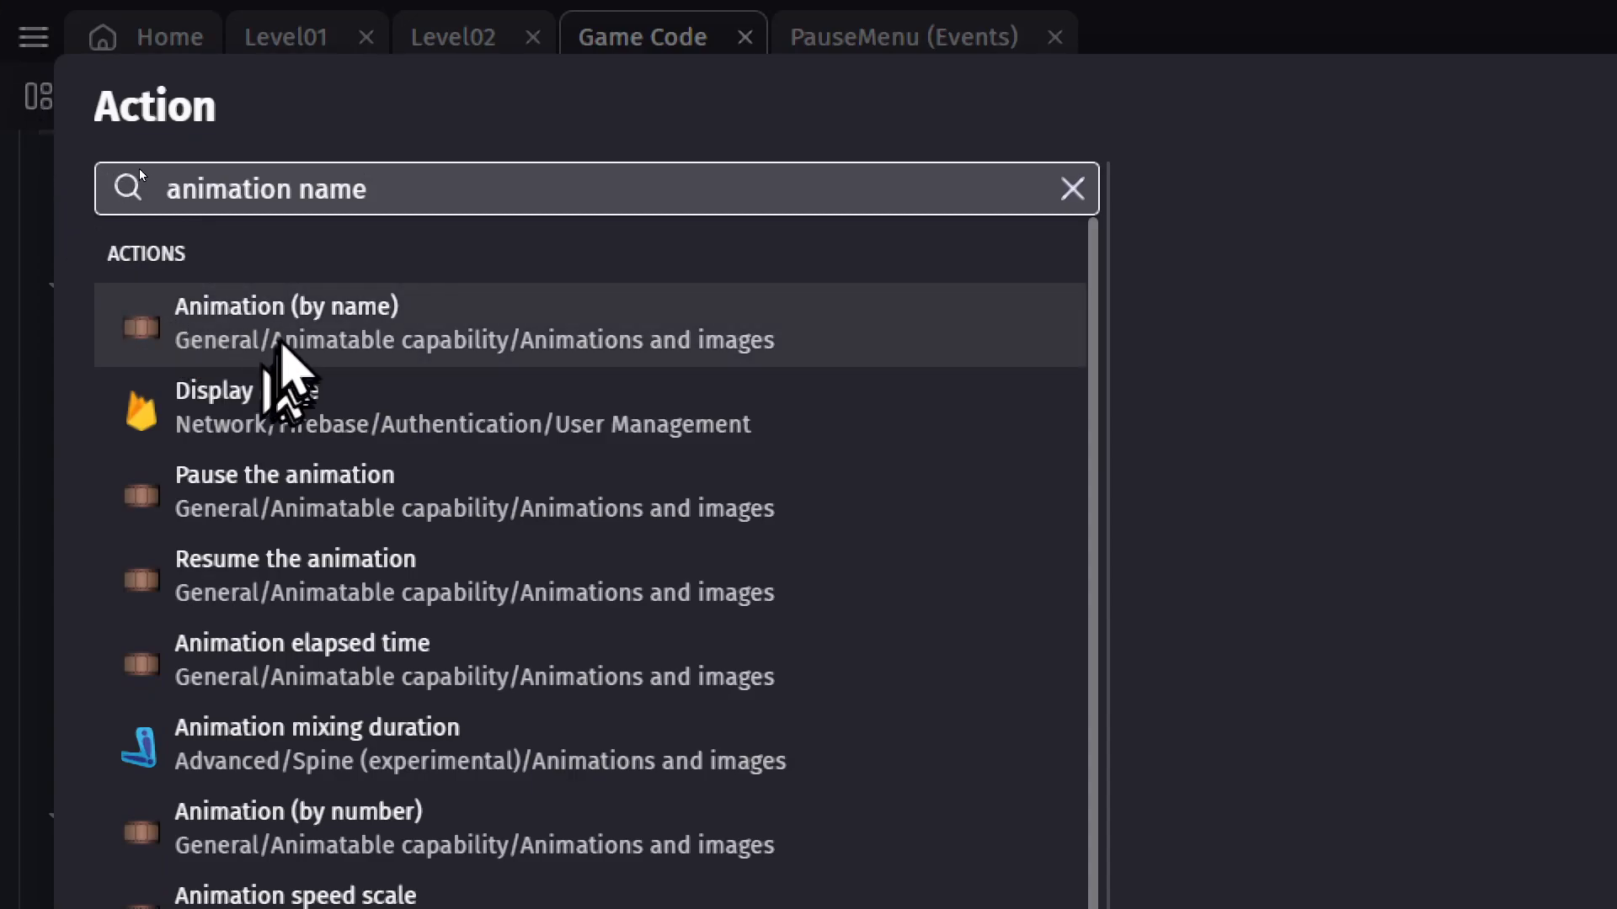
click(295, 341)
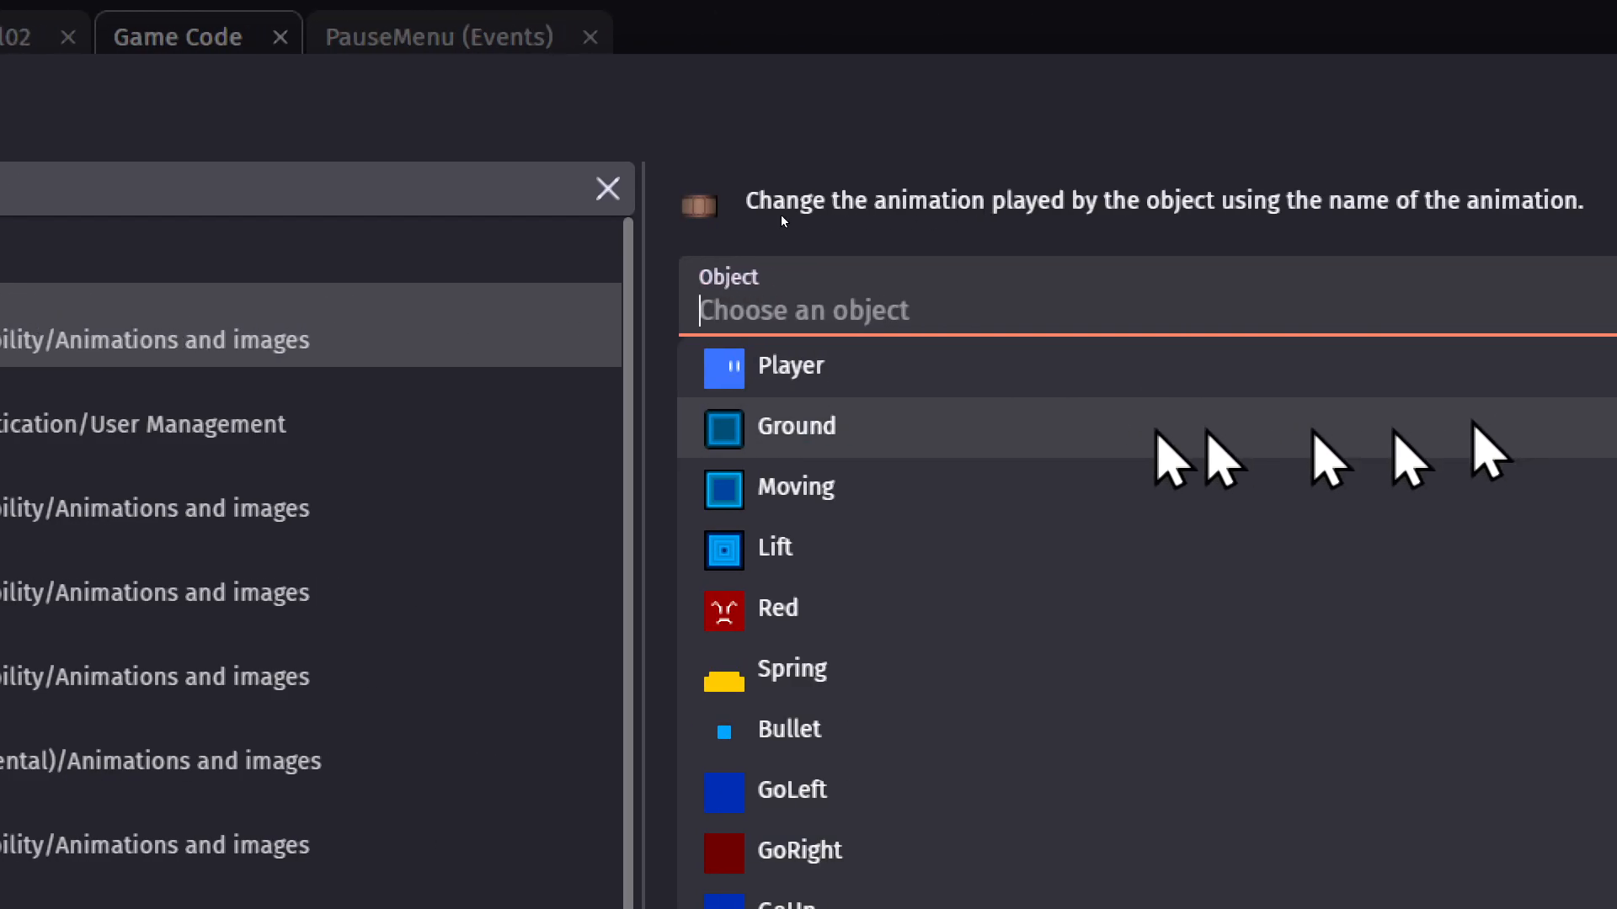
click(772, 368)
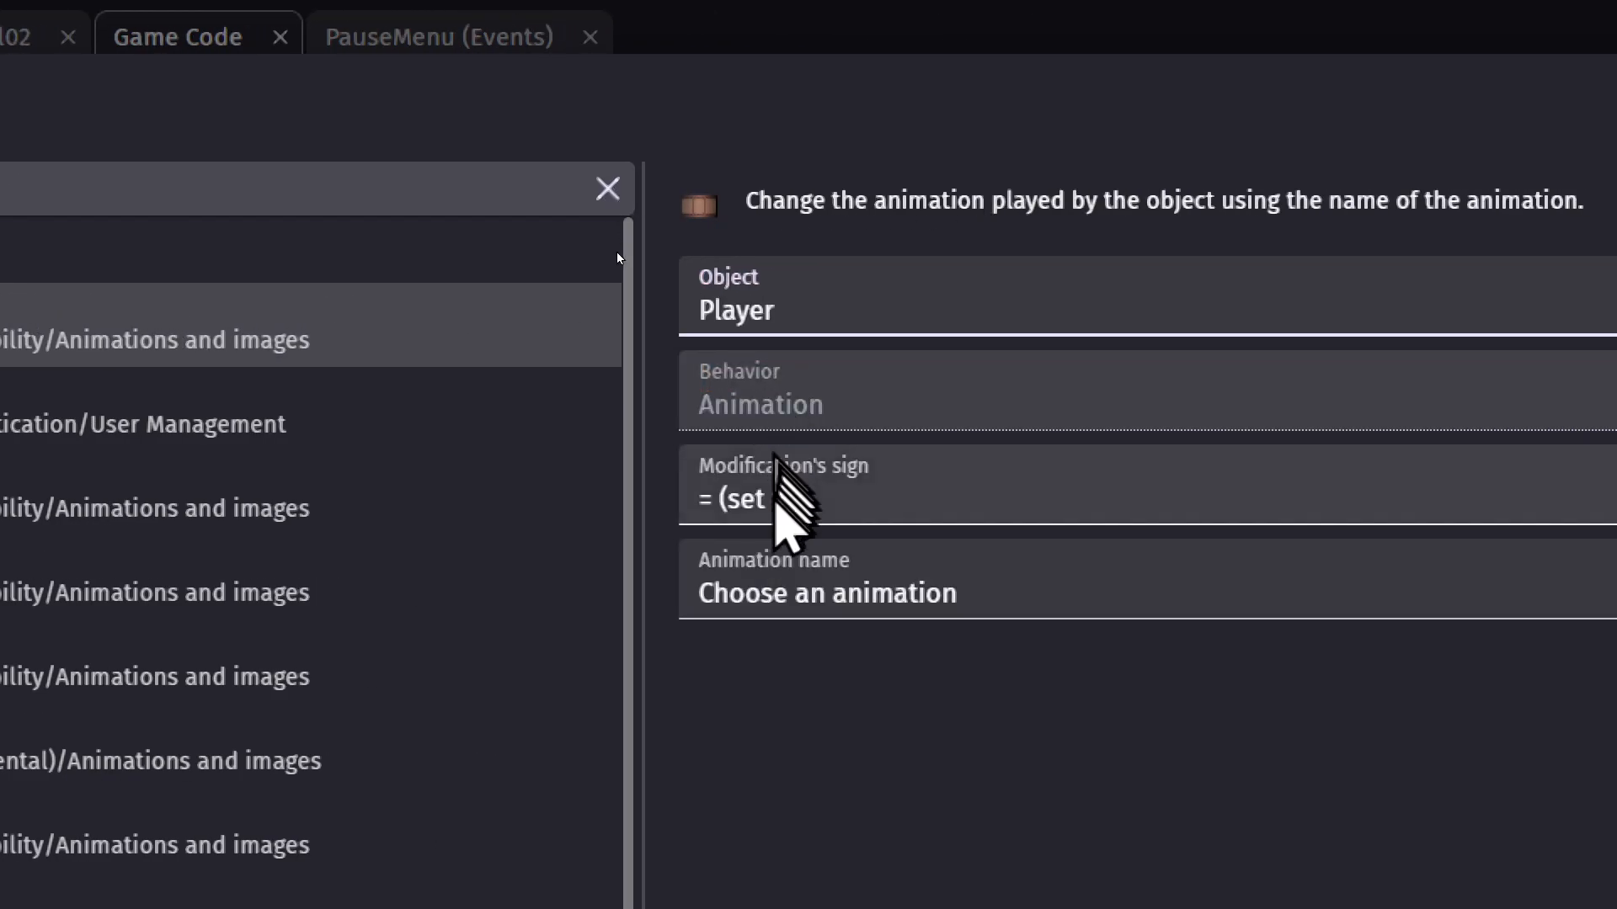
click(762, 587)
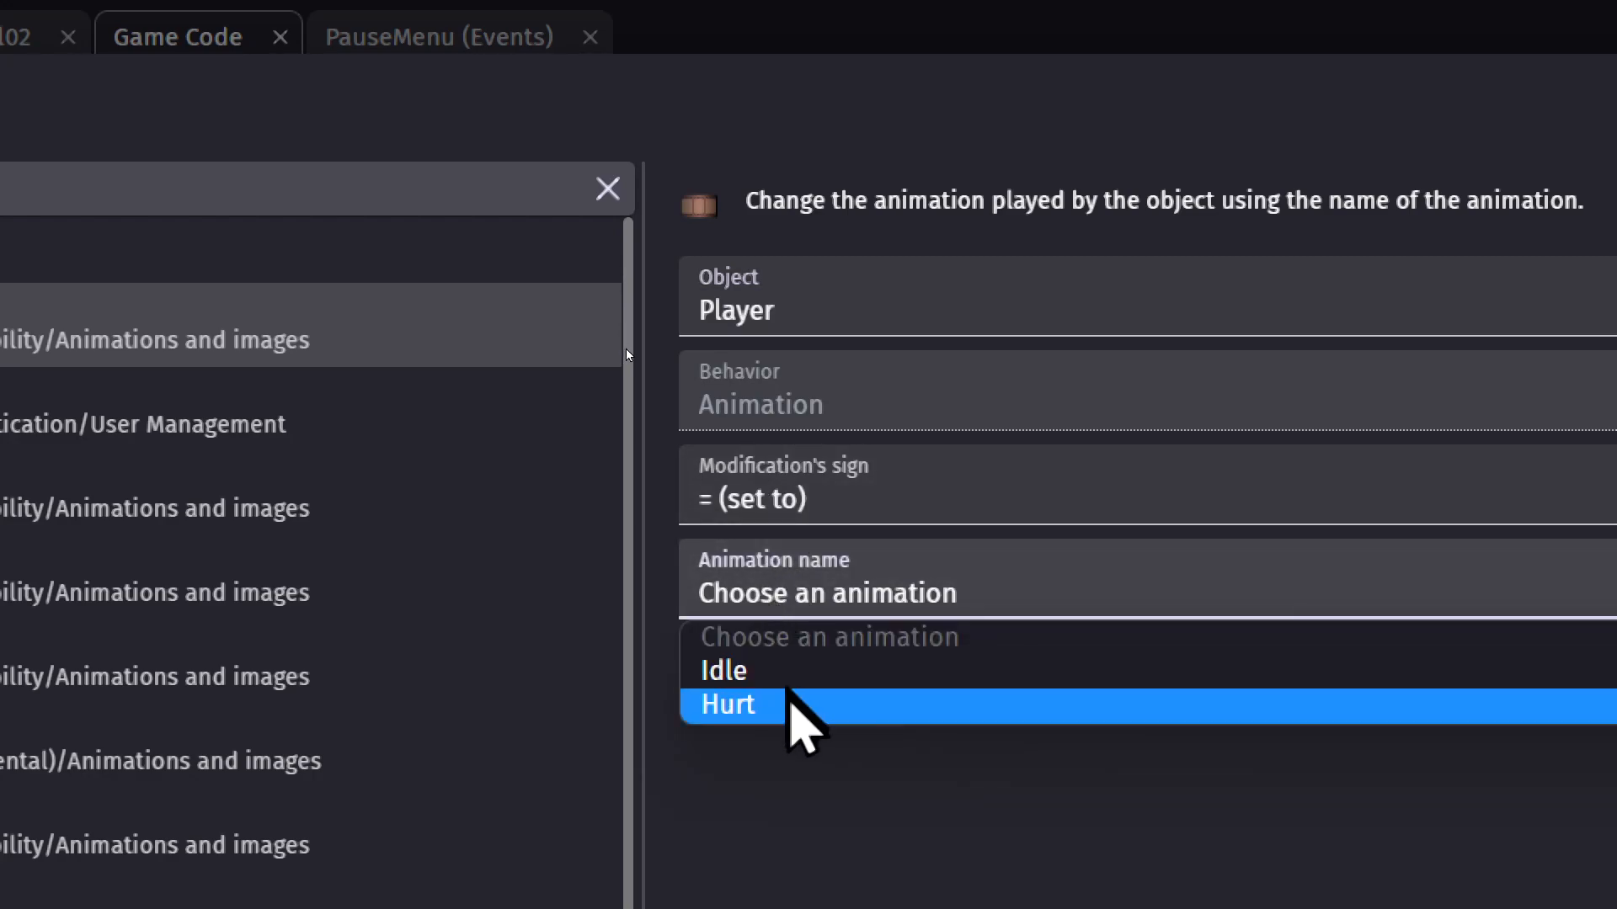
click(786, 706)
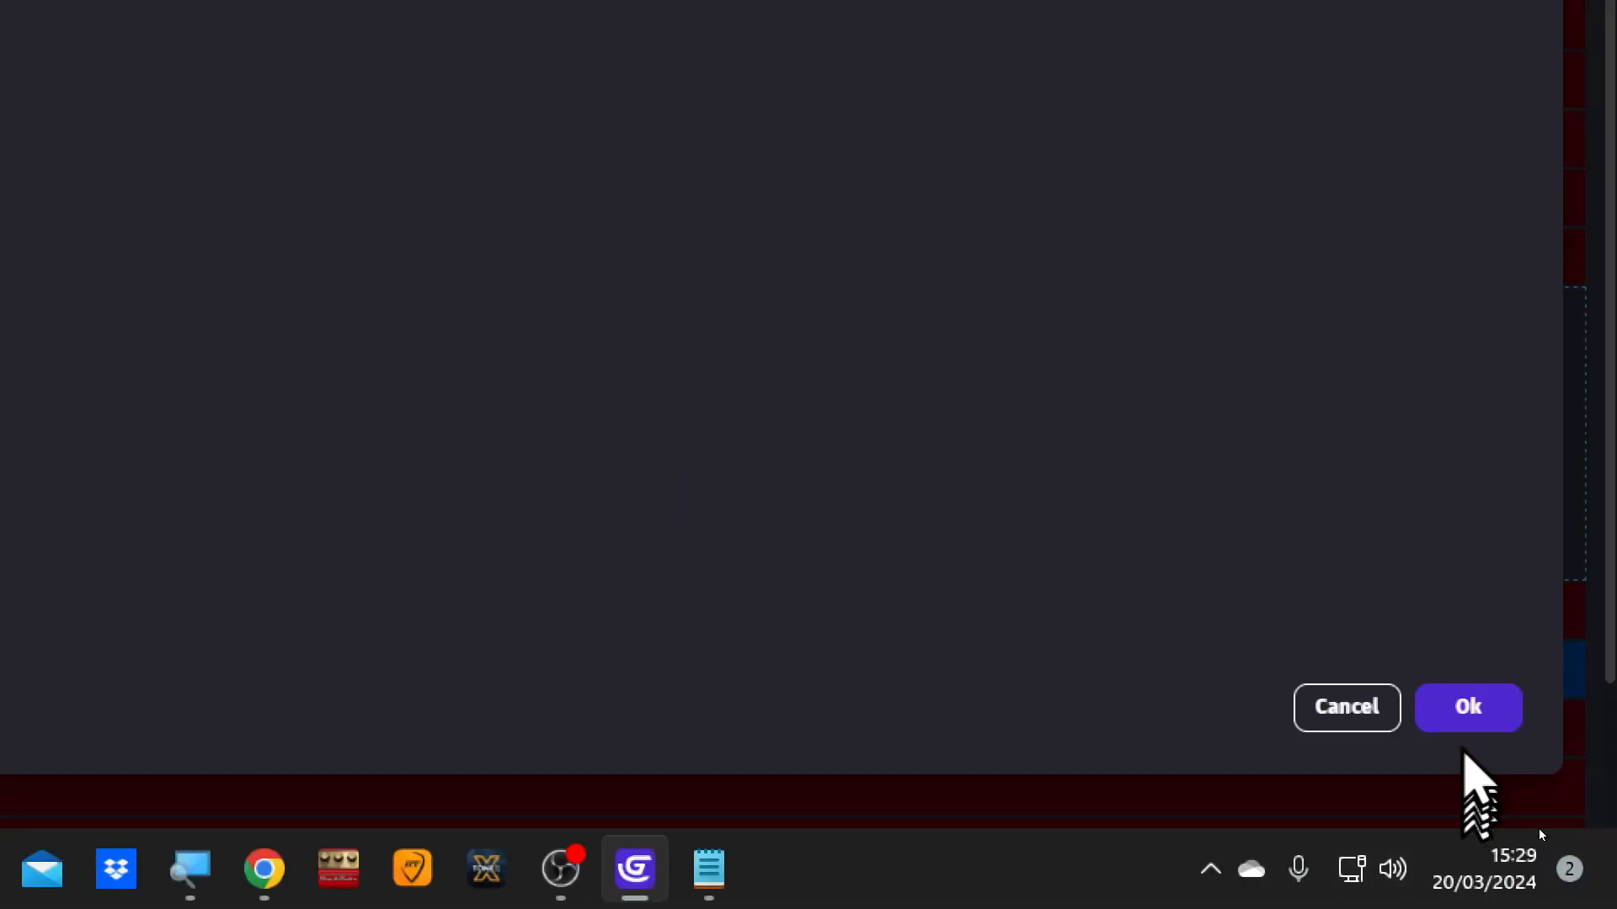
click(1470, 710)
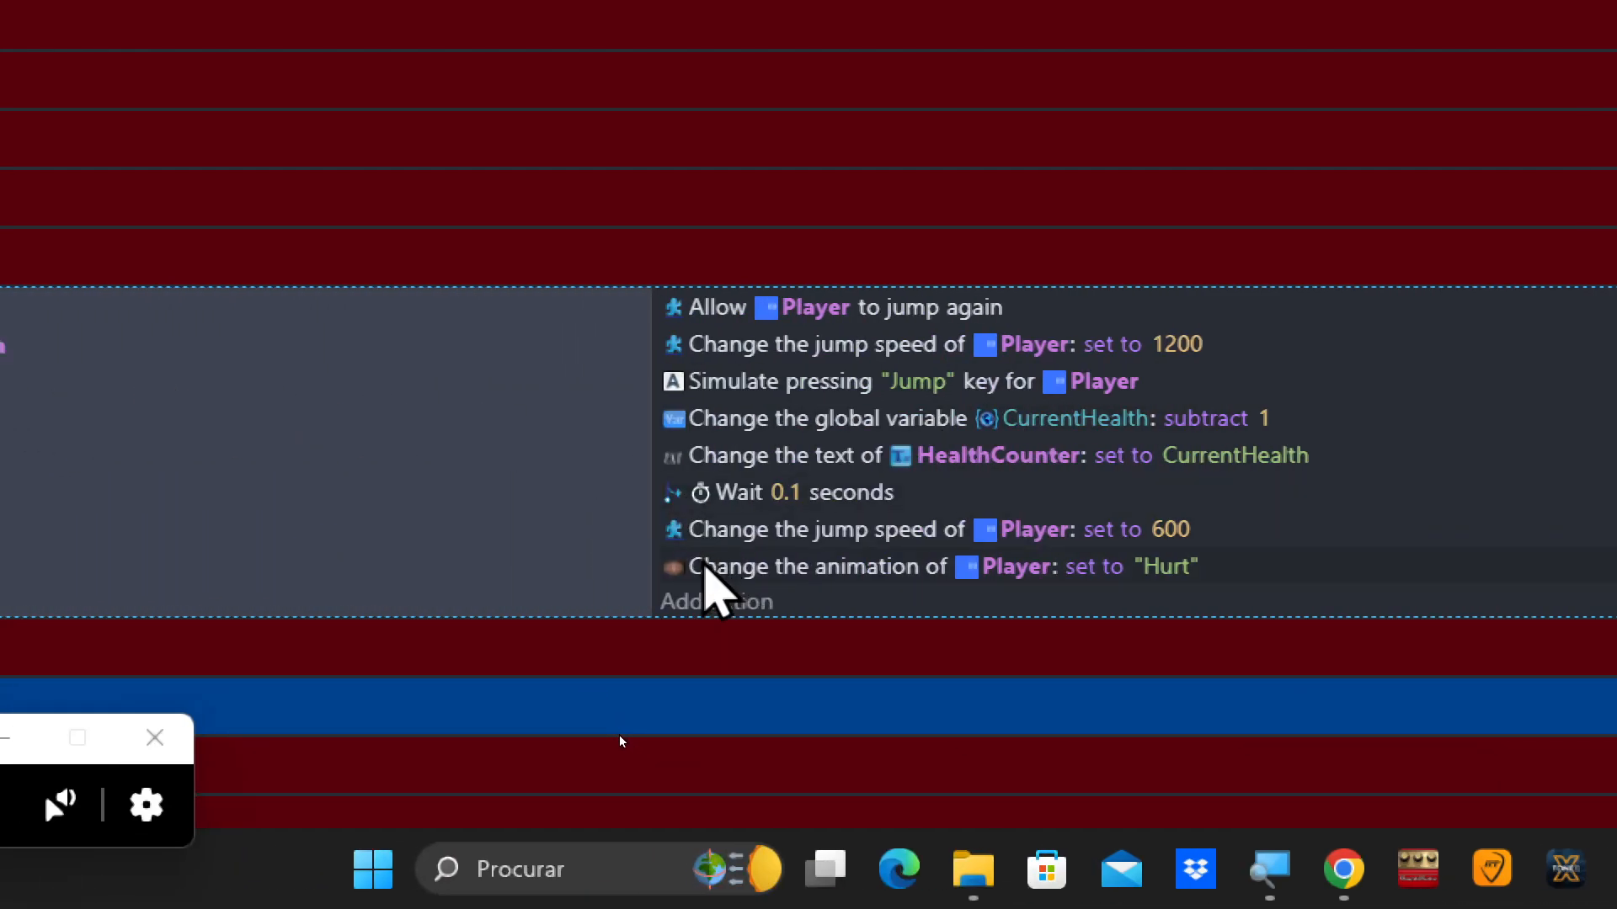
drag(704, 565, 735, 498)
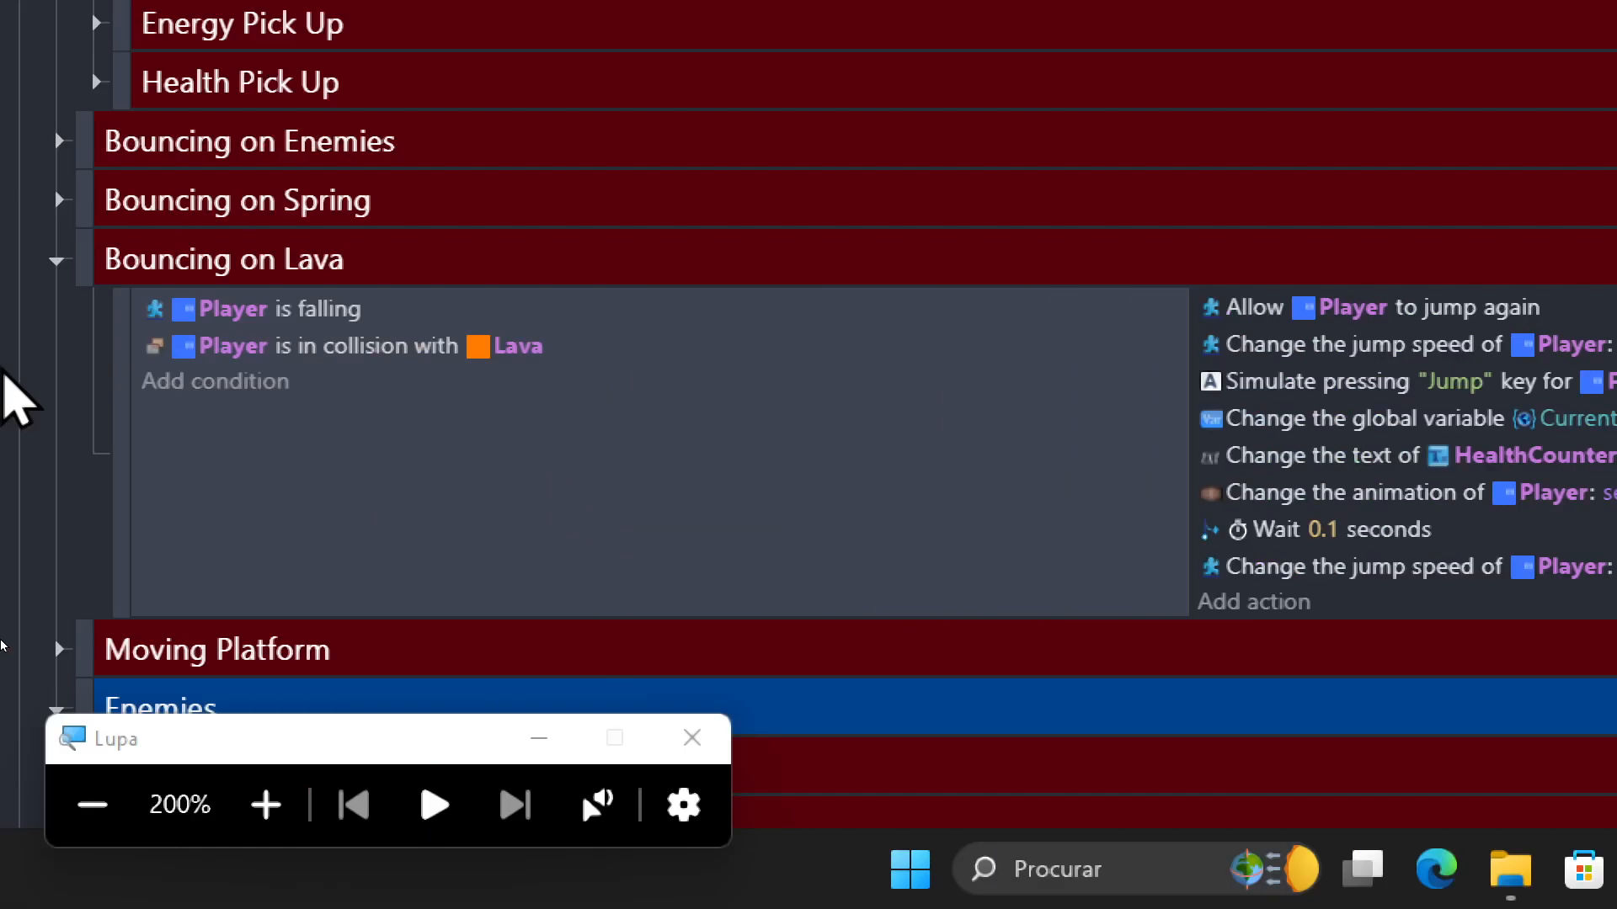
Expand the Taking Damange event group and review its Player damage, health and Hurt animation events.
scroll(43, 343, up, 2)
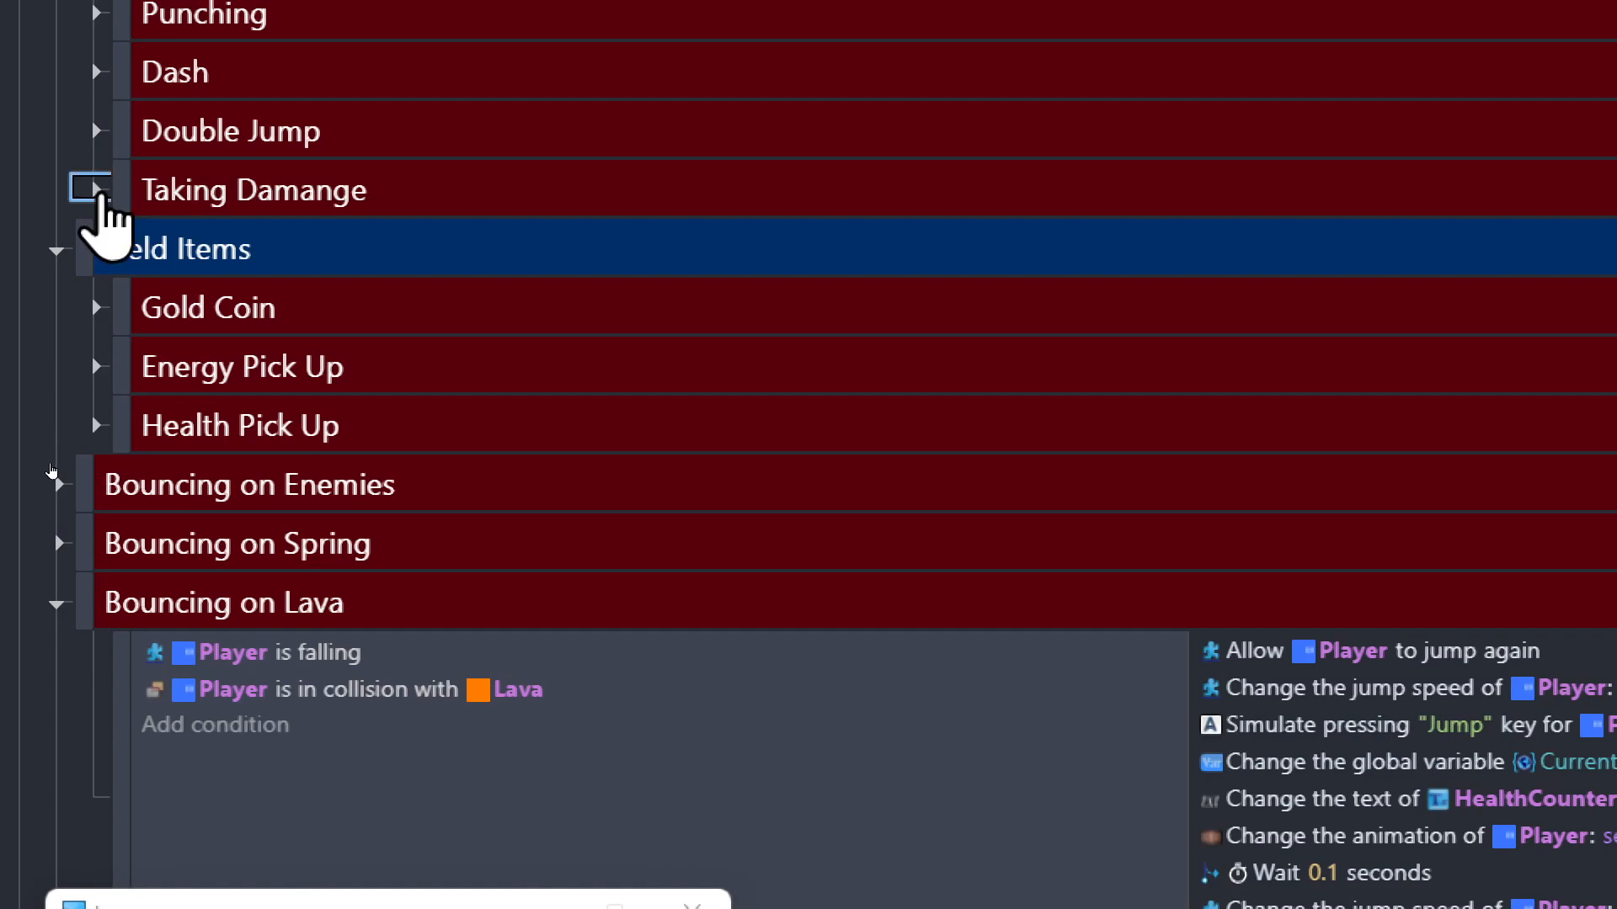
click(97, 191)
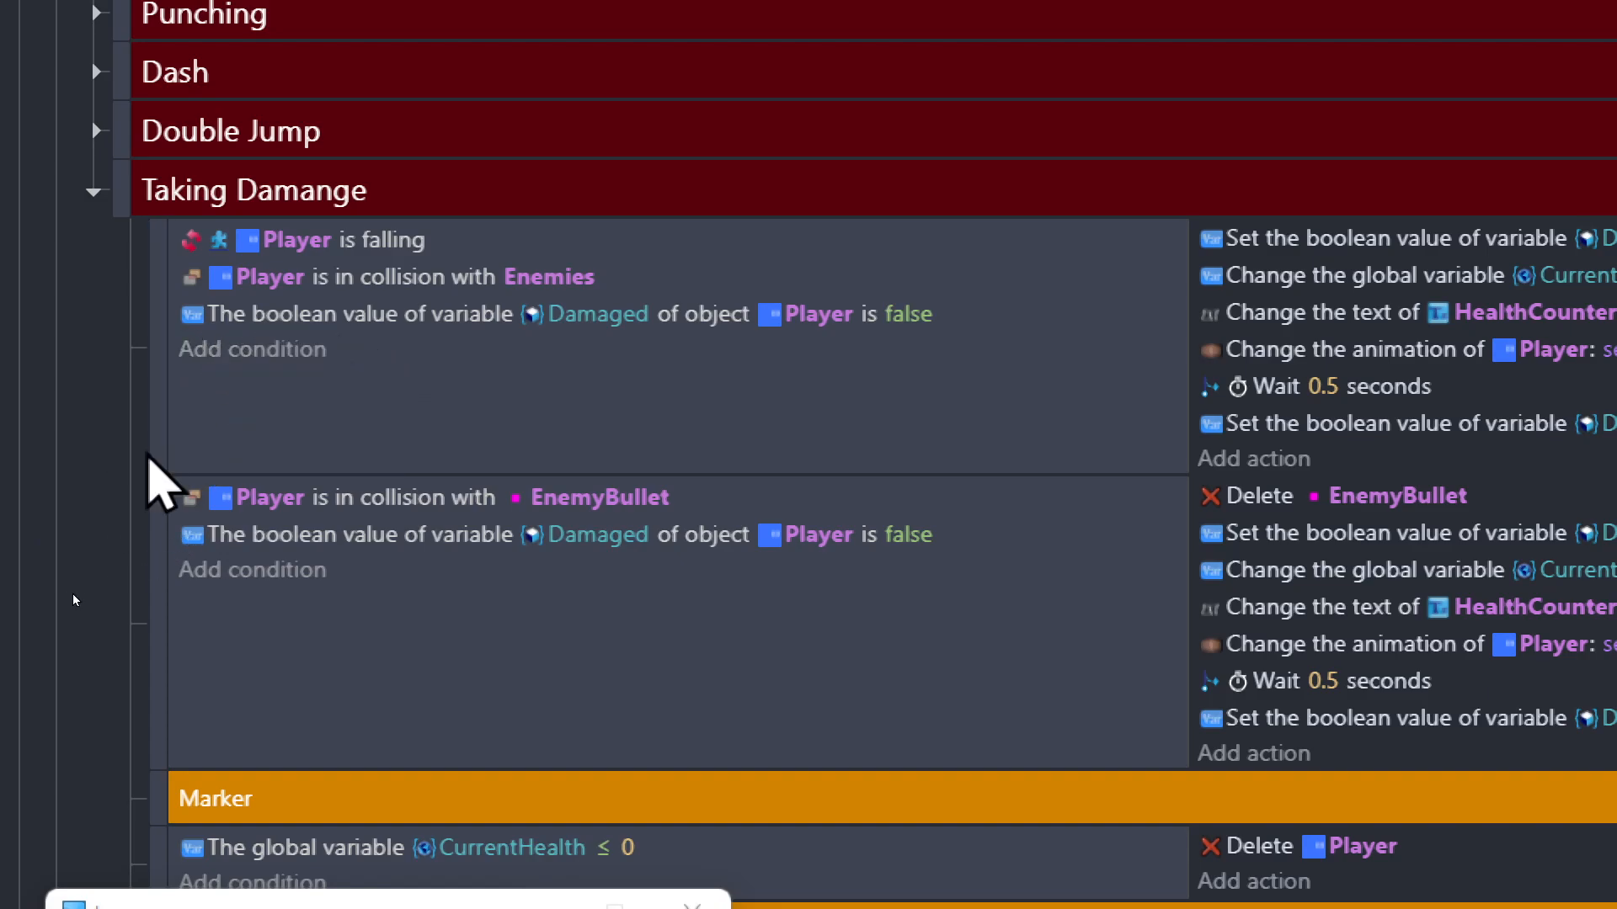
scroll(162, 476, down, 2)
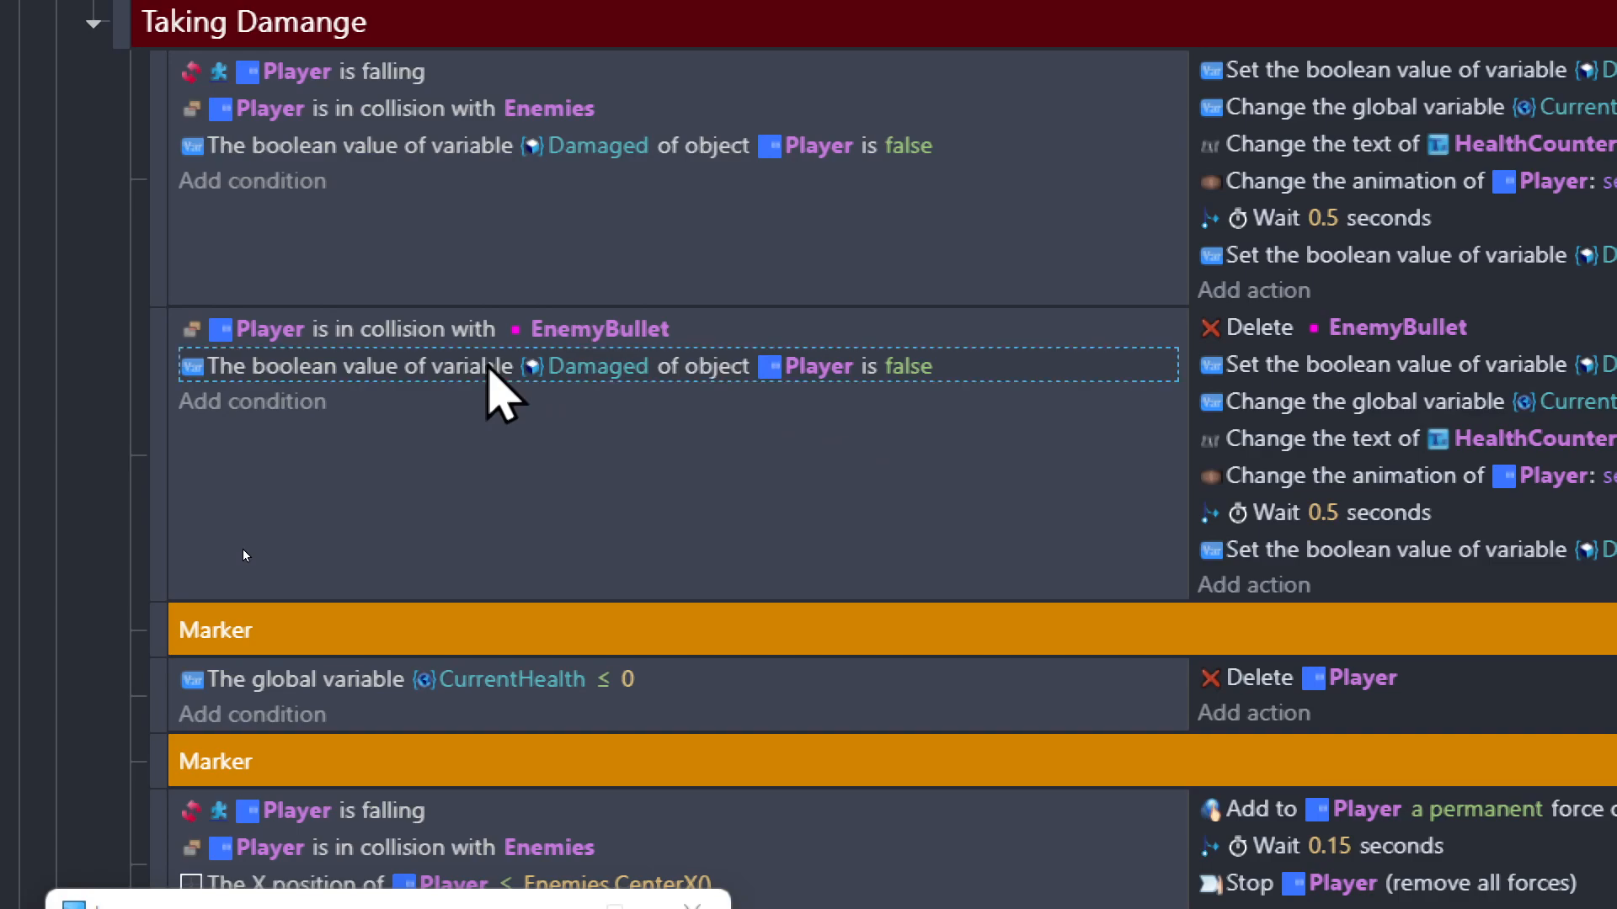
scroll(135, 581, down, 8)
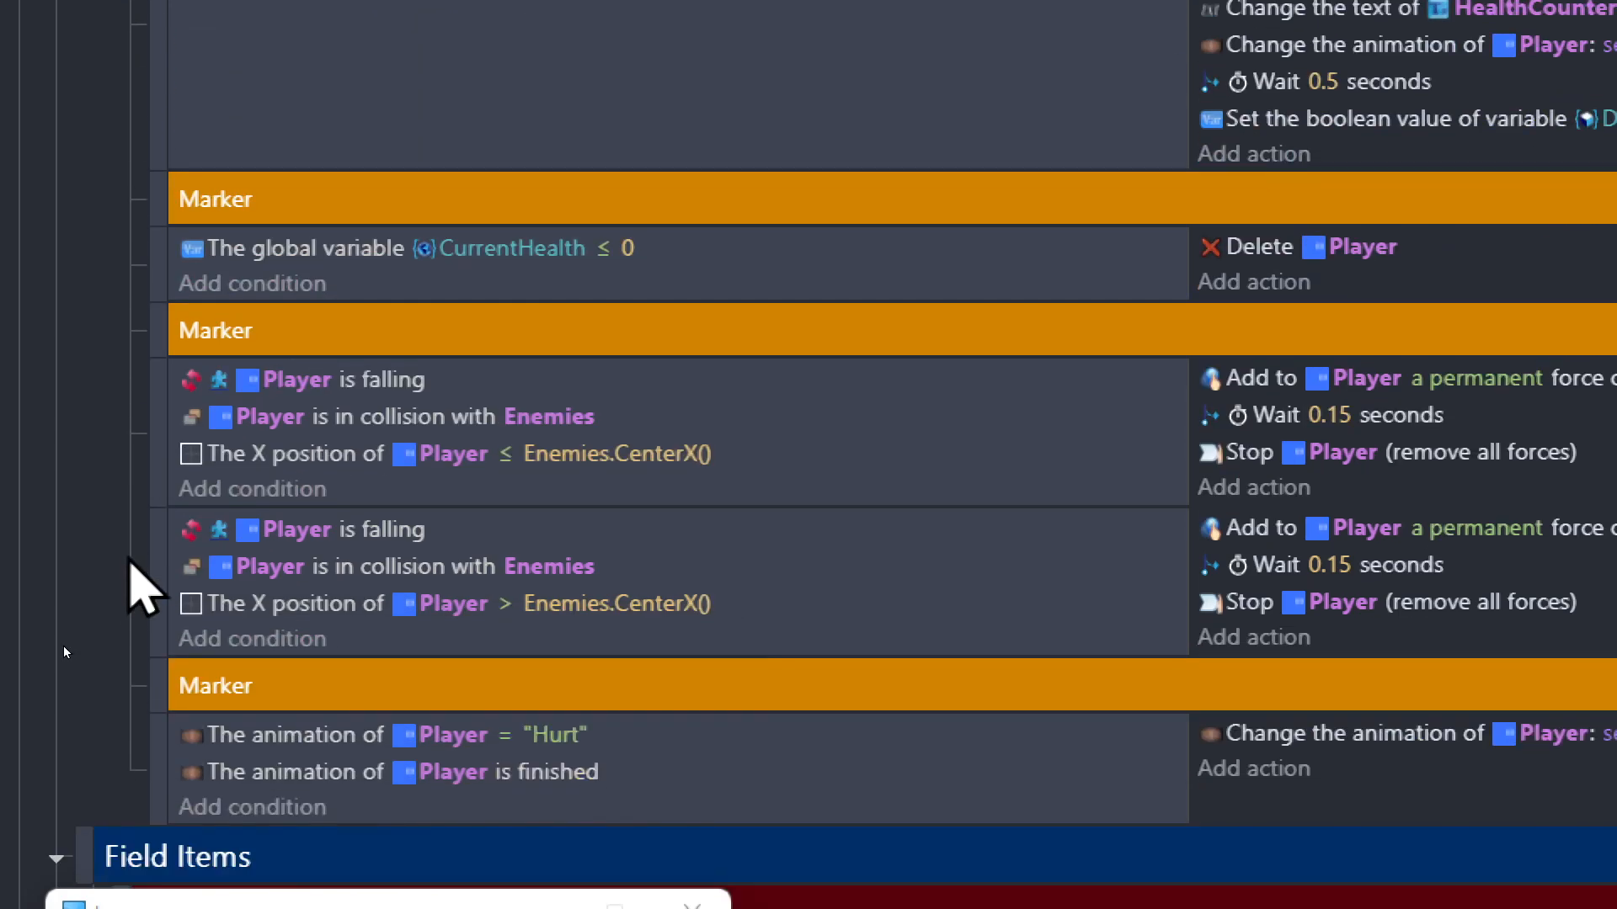
Paste the condition that the Player's Damaged variable is false into the Bouncing on Lava event and place it below the Lava collision condition.
scroll(139, 585, down, 4)
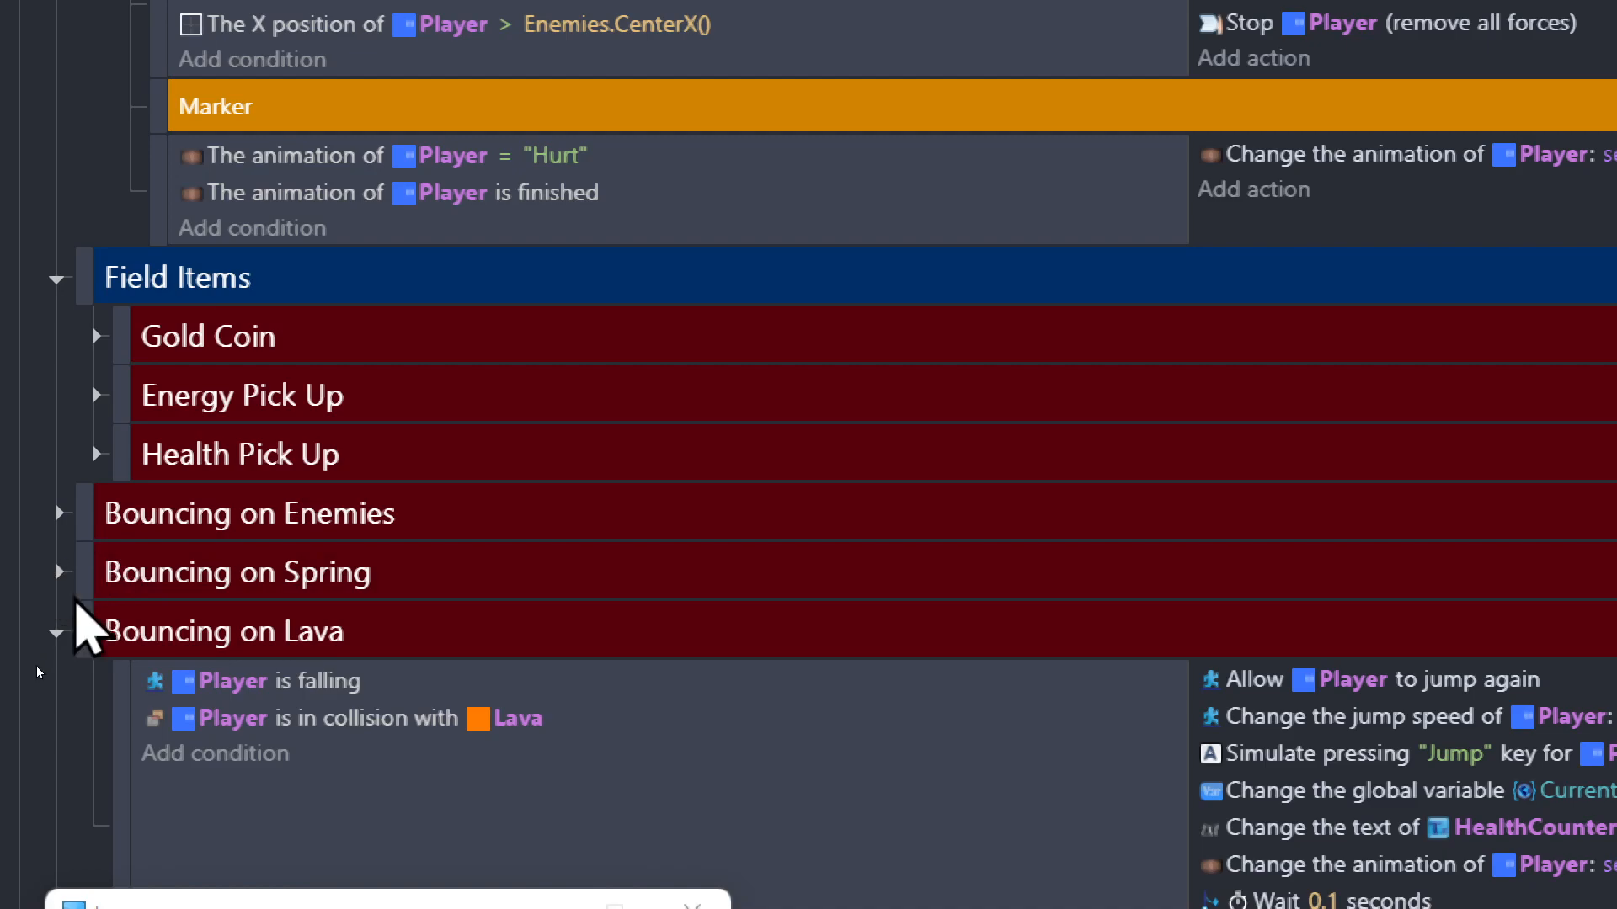
scroll(73, 603, down, 2)
scroll(74, 600, up, 4)
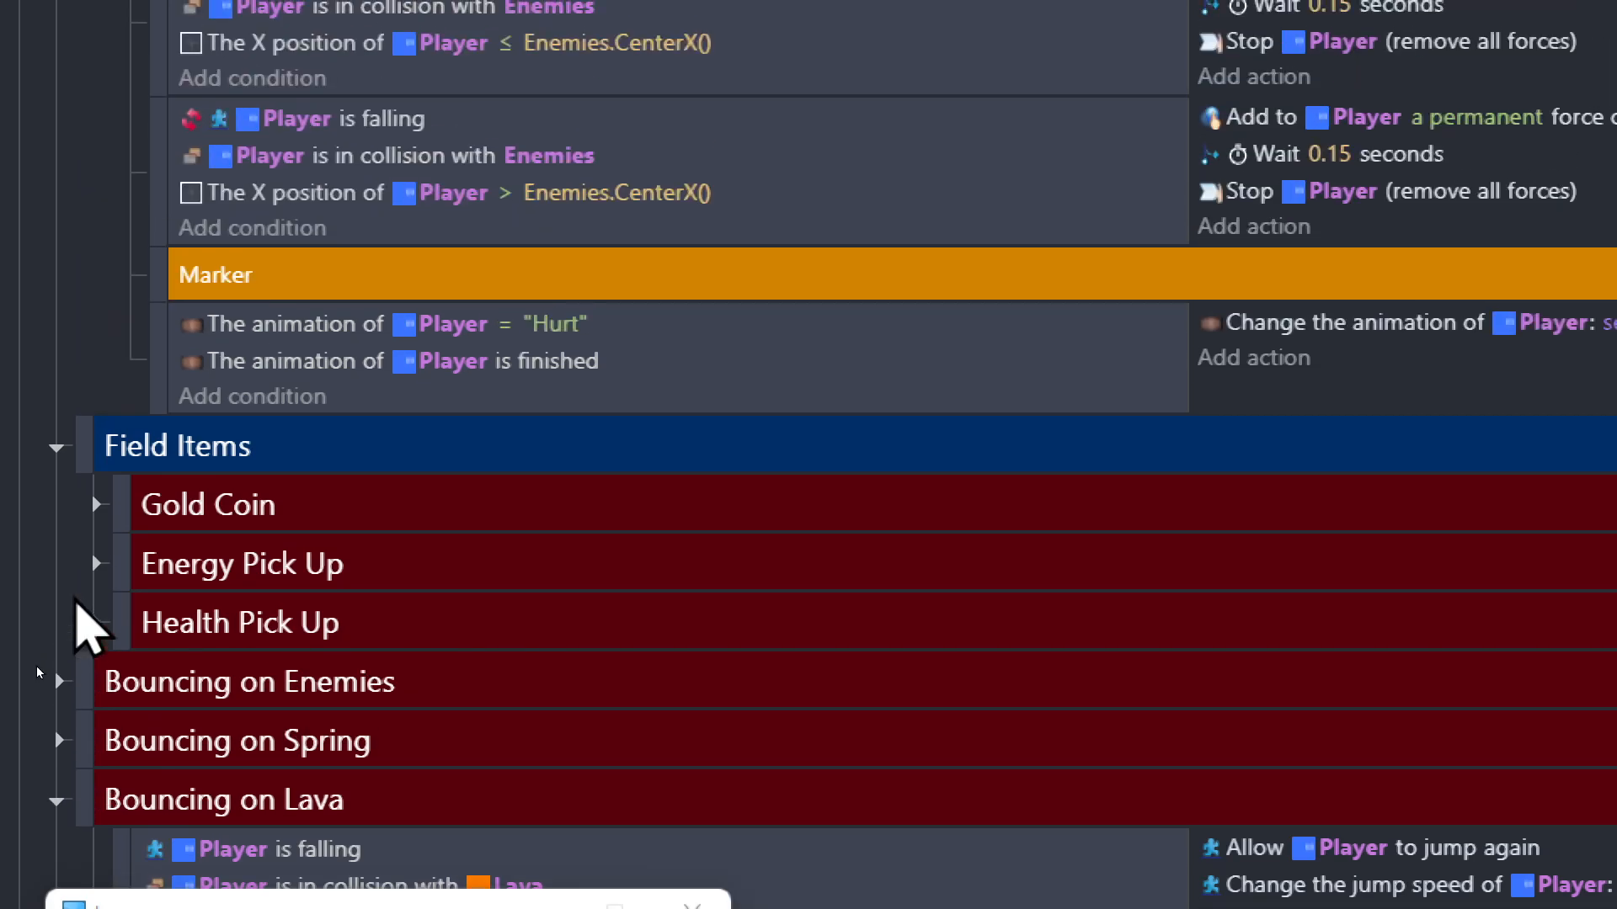
scroll(37, 667, down, 6)
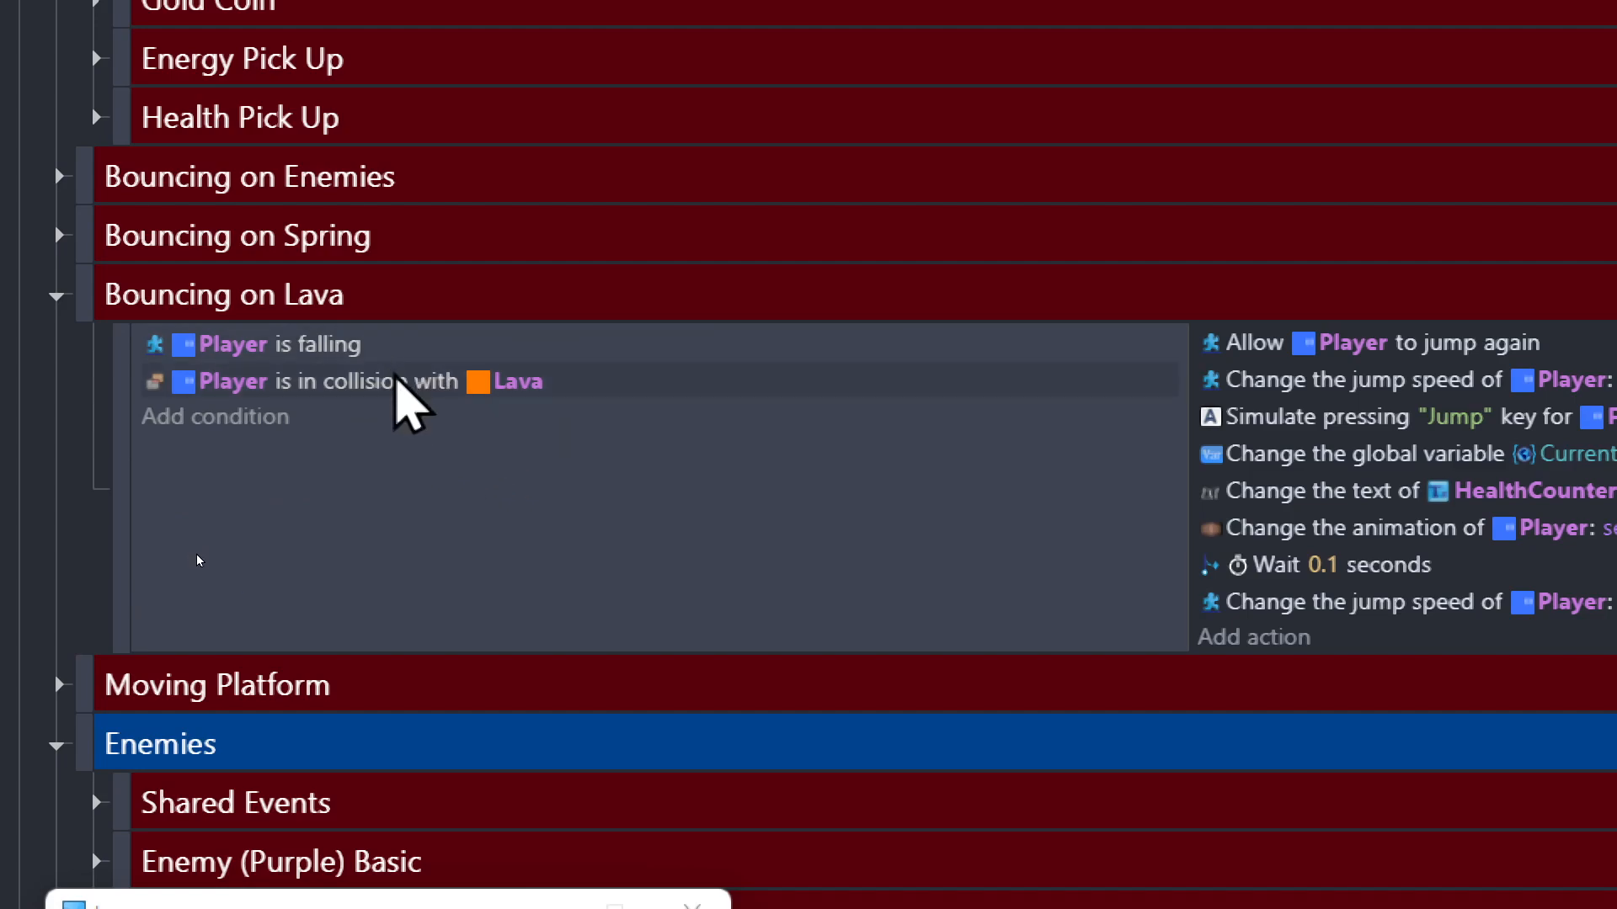
click(394, 376)
key(ctrl+v)
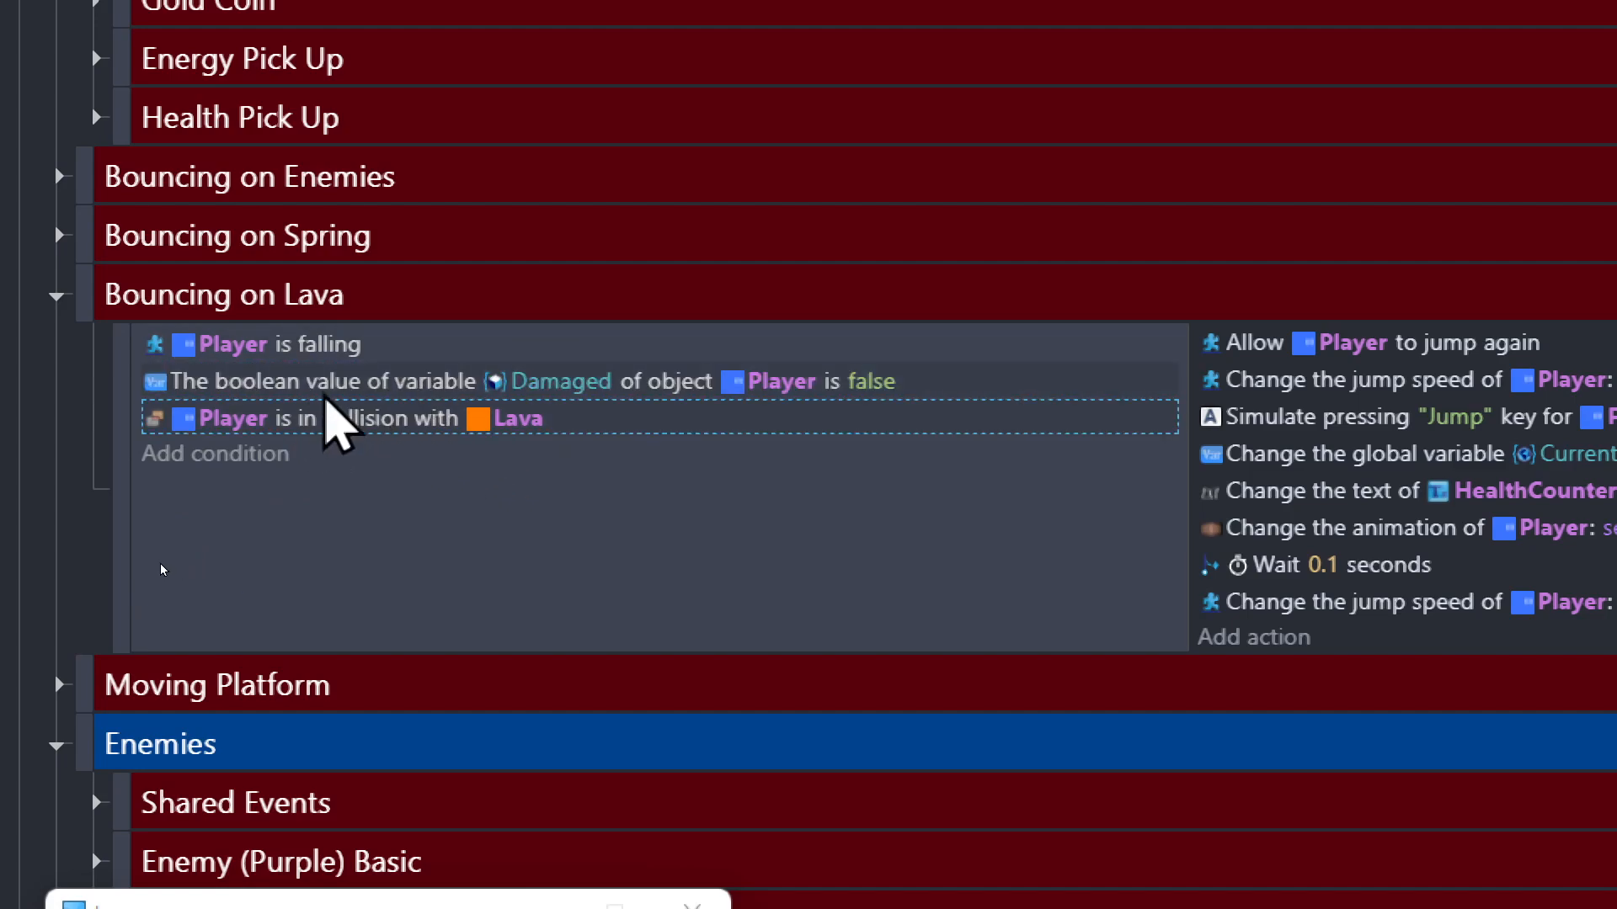
drag(309, 379, 317, 441)
Copy the Wait 0.5 seconds and Damaged to false actions from Taking Damange into Bouncing on Lava, placing them below the 600 jump speed action.
scroll(304, 459, up, 6)
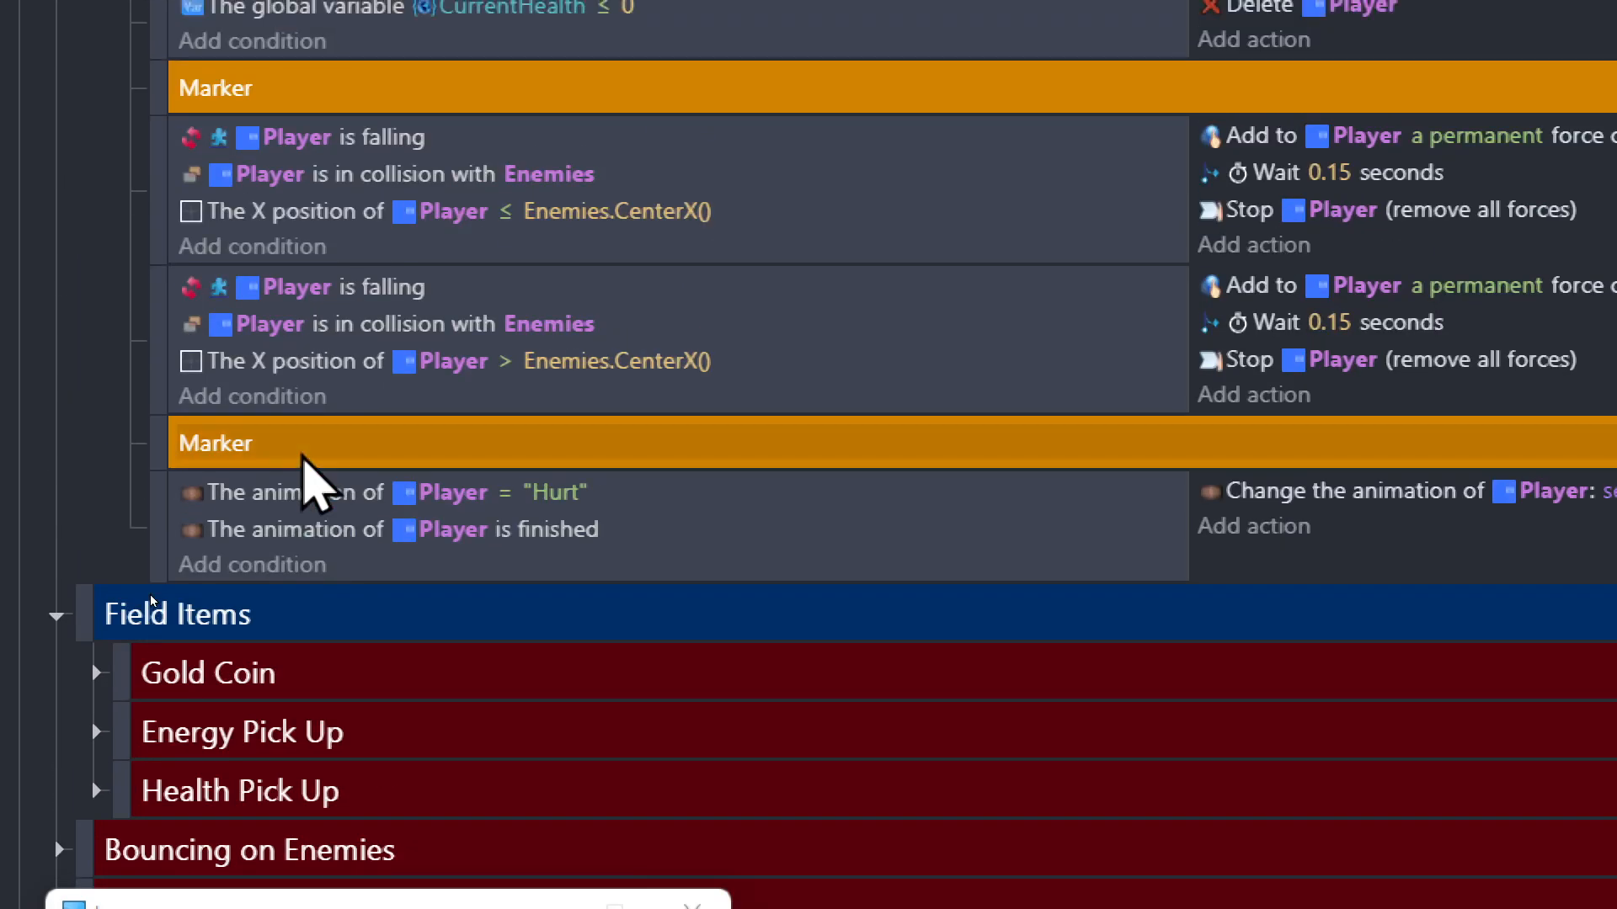
scroll(301, 455, up, 1)
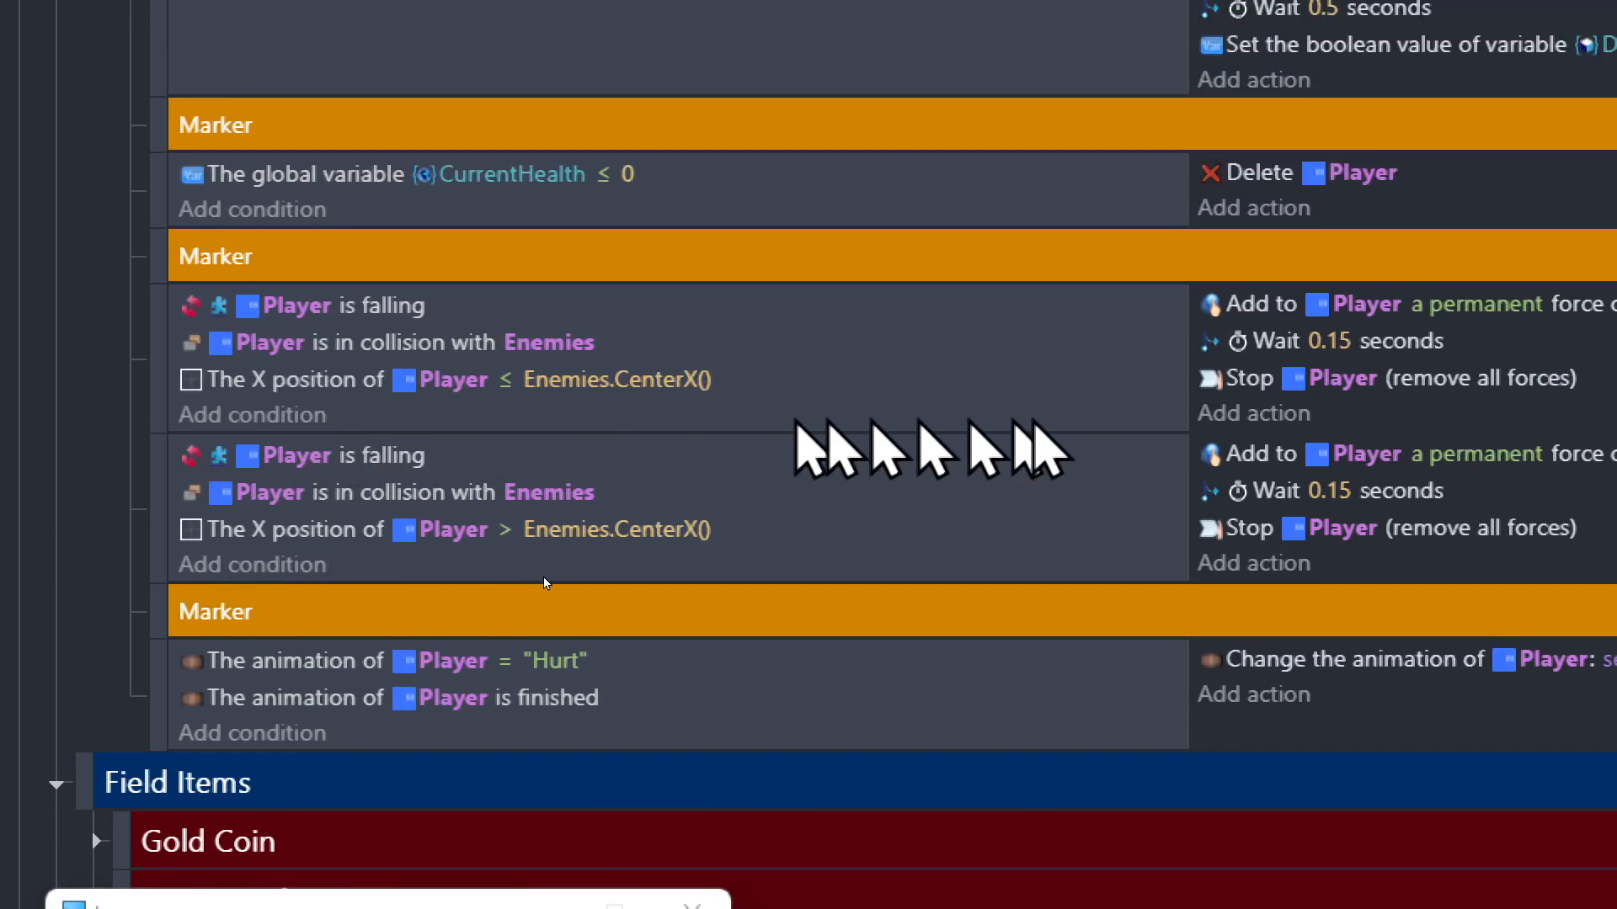
scroll(539, 512, up, 3)
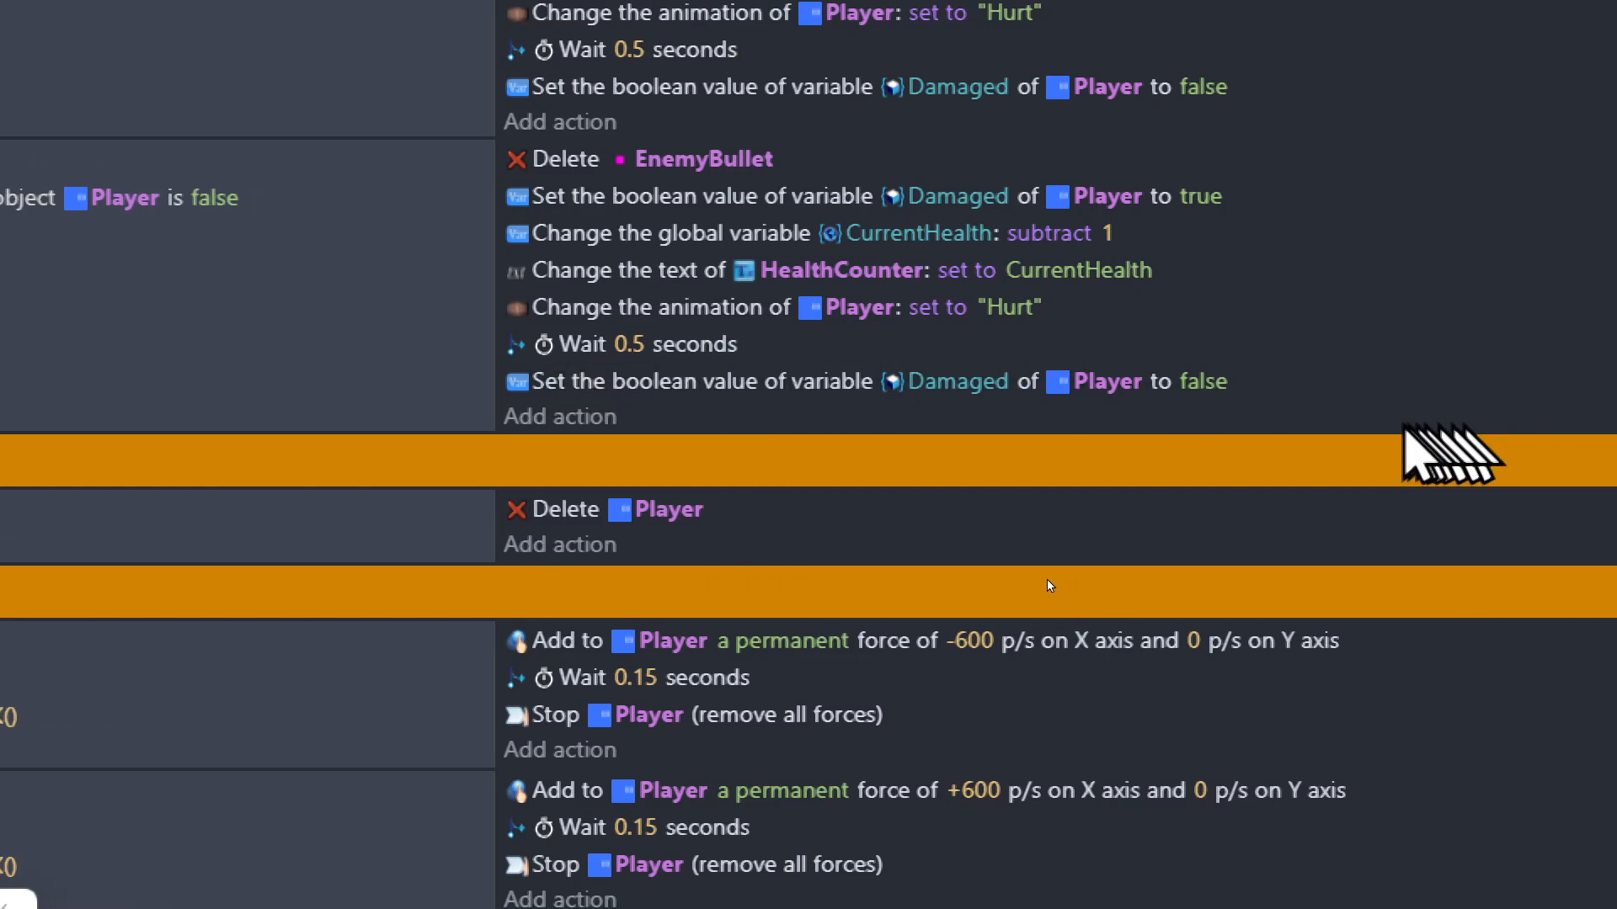
scroll(549, 350, up, 2)
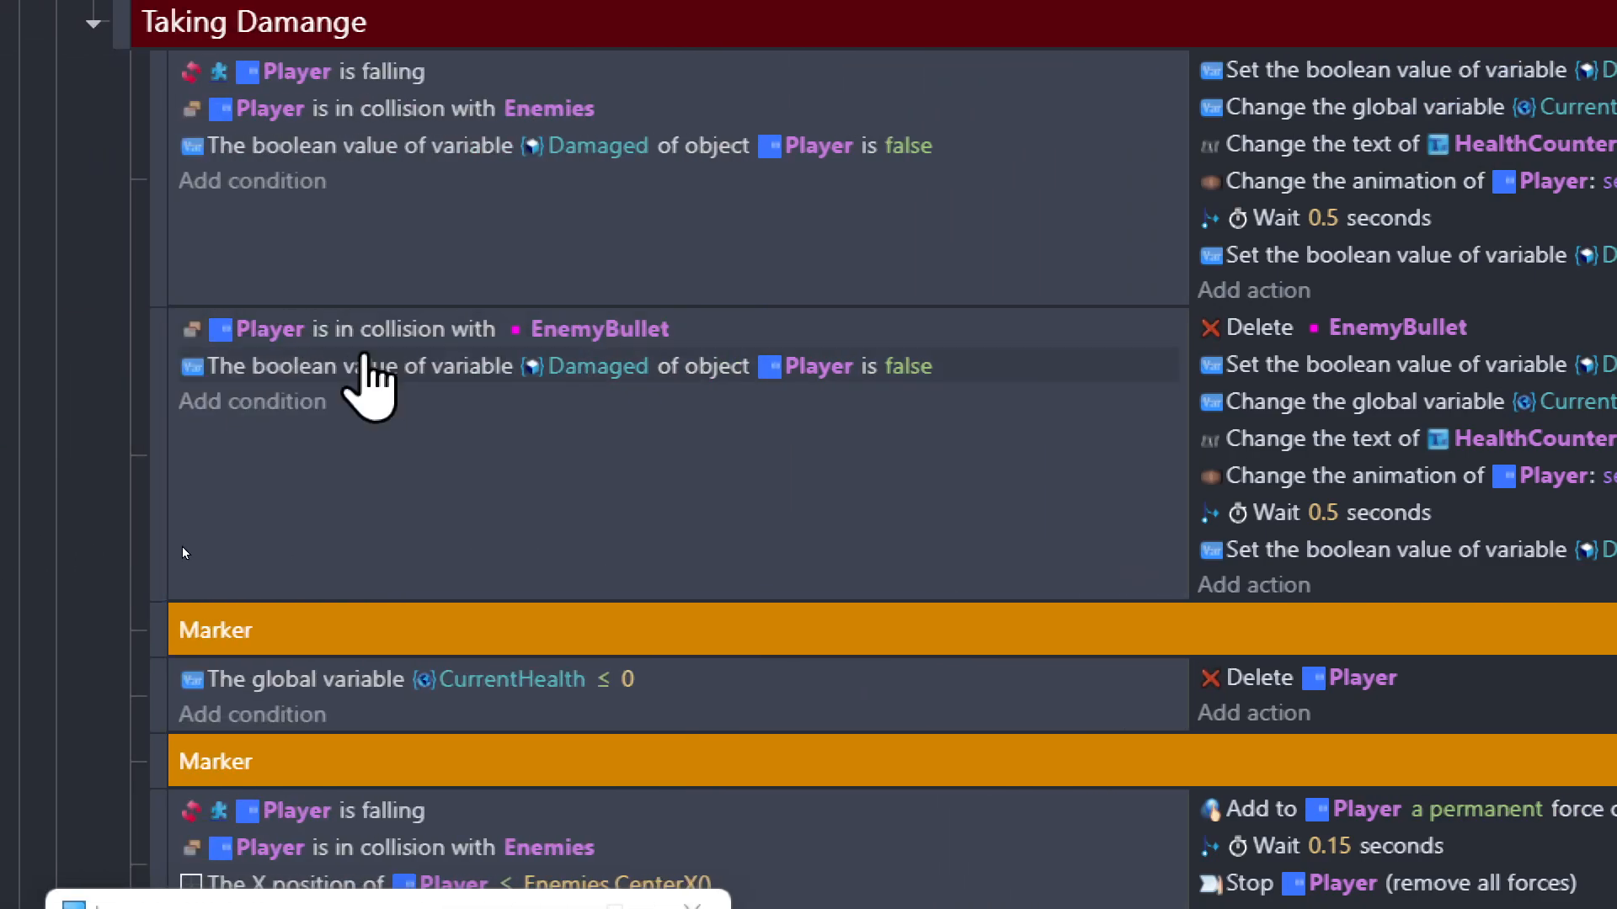
scroll(366, 396, up, 2)
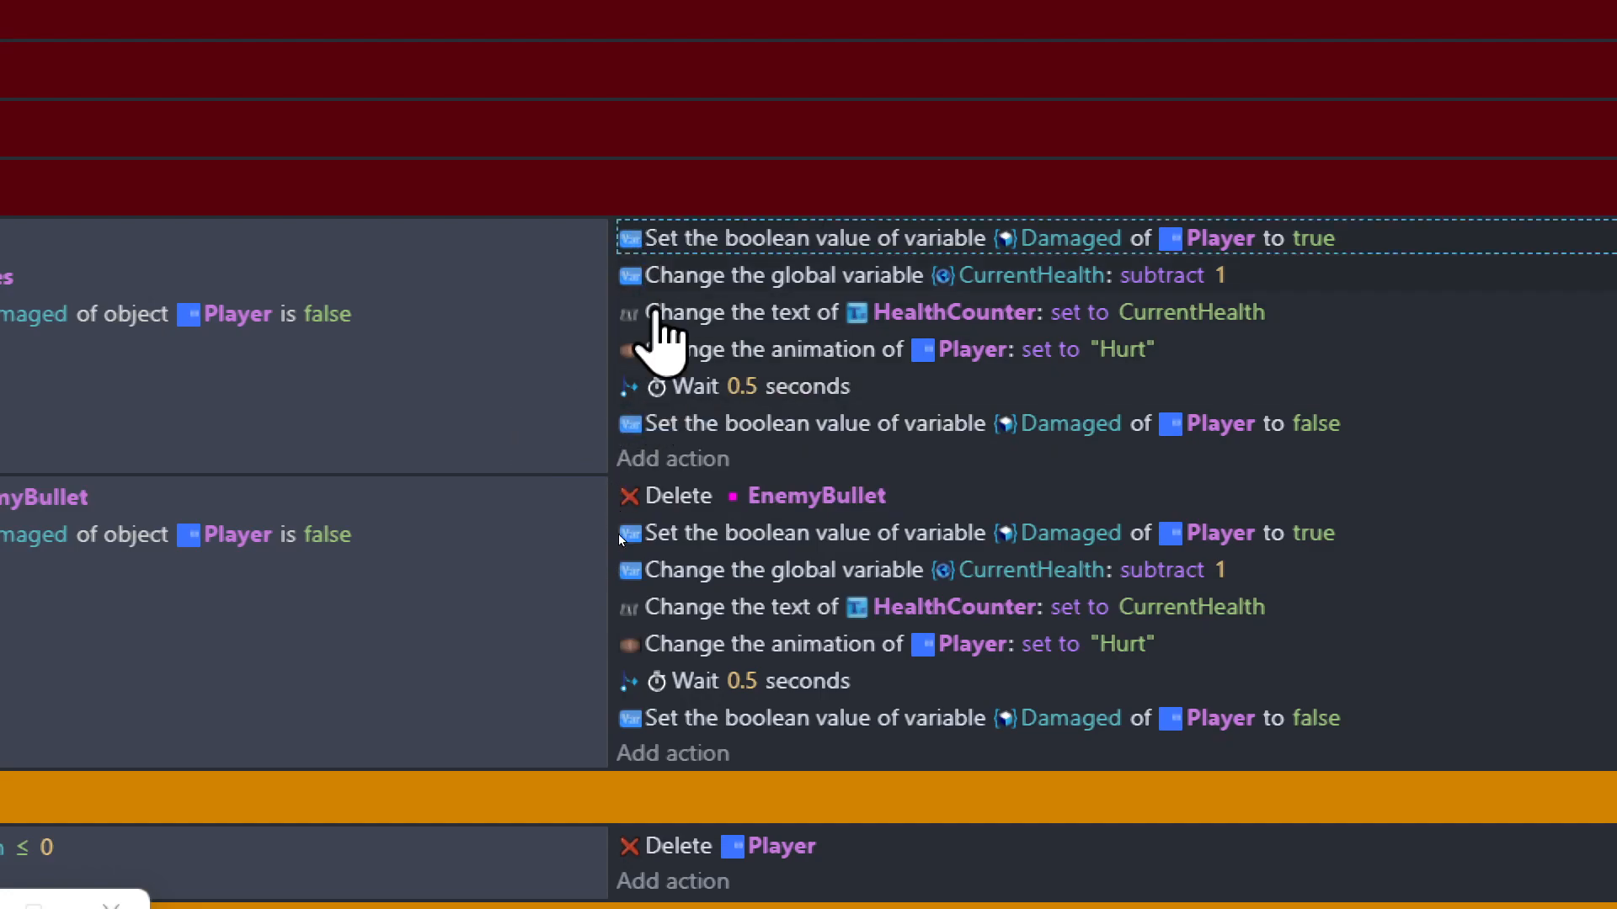
click(664, 424)
click(665, 385)
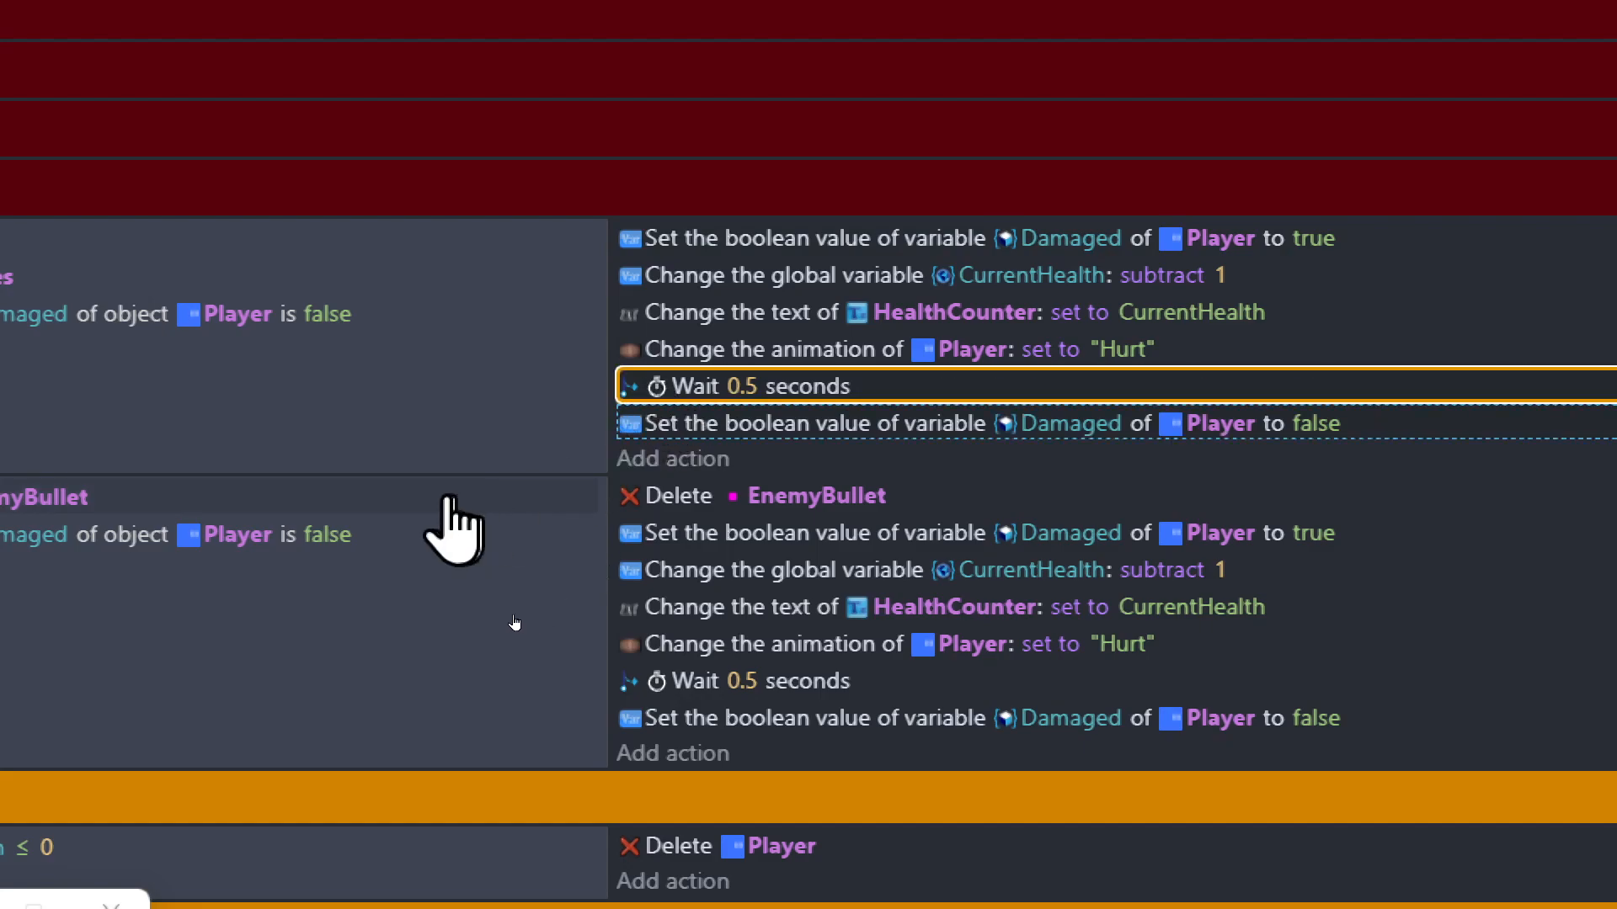
scroll(451, 526, down, 10)
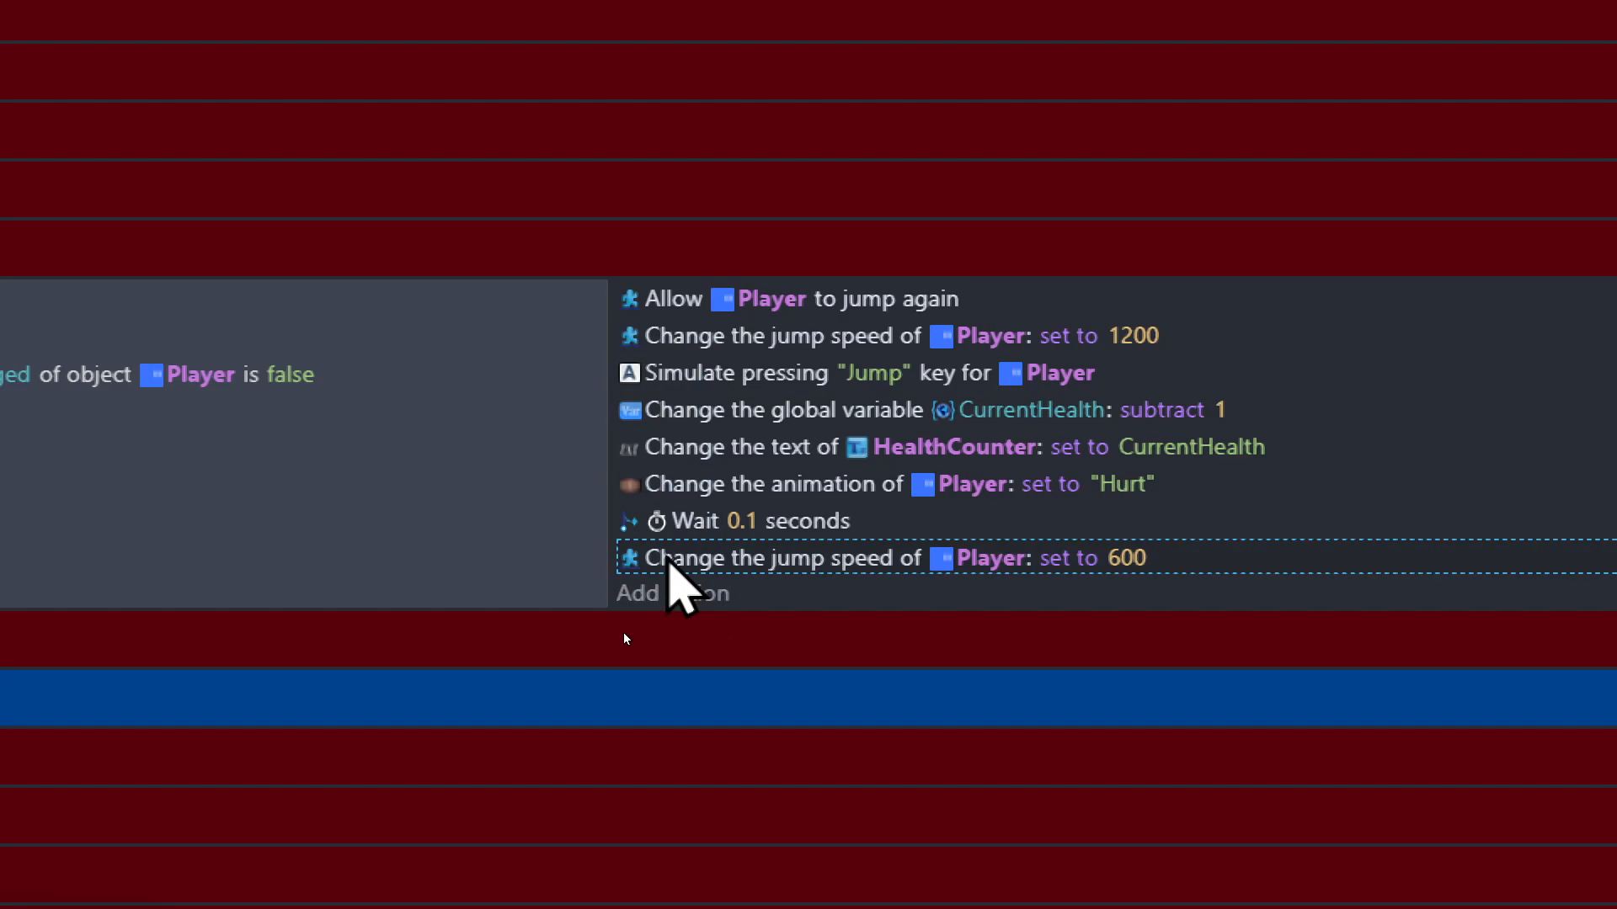
key(ctrl+v)
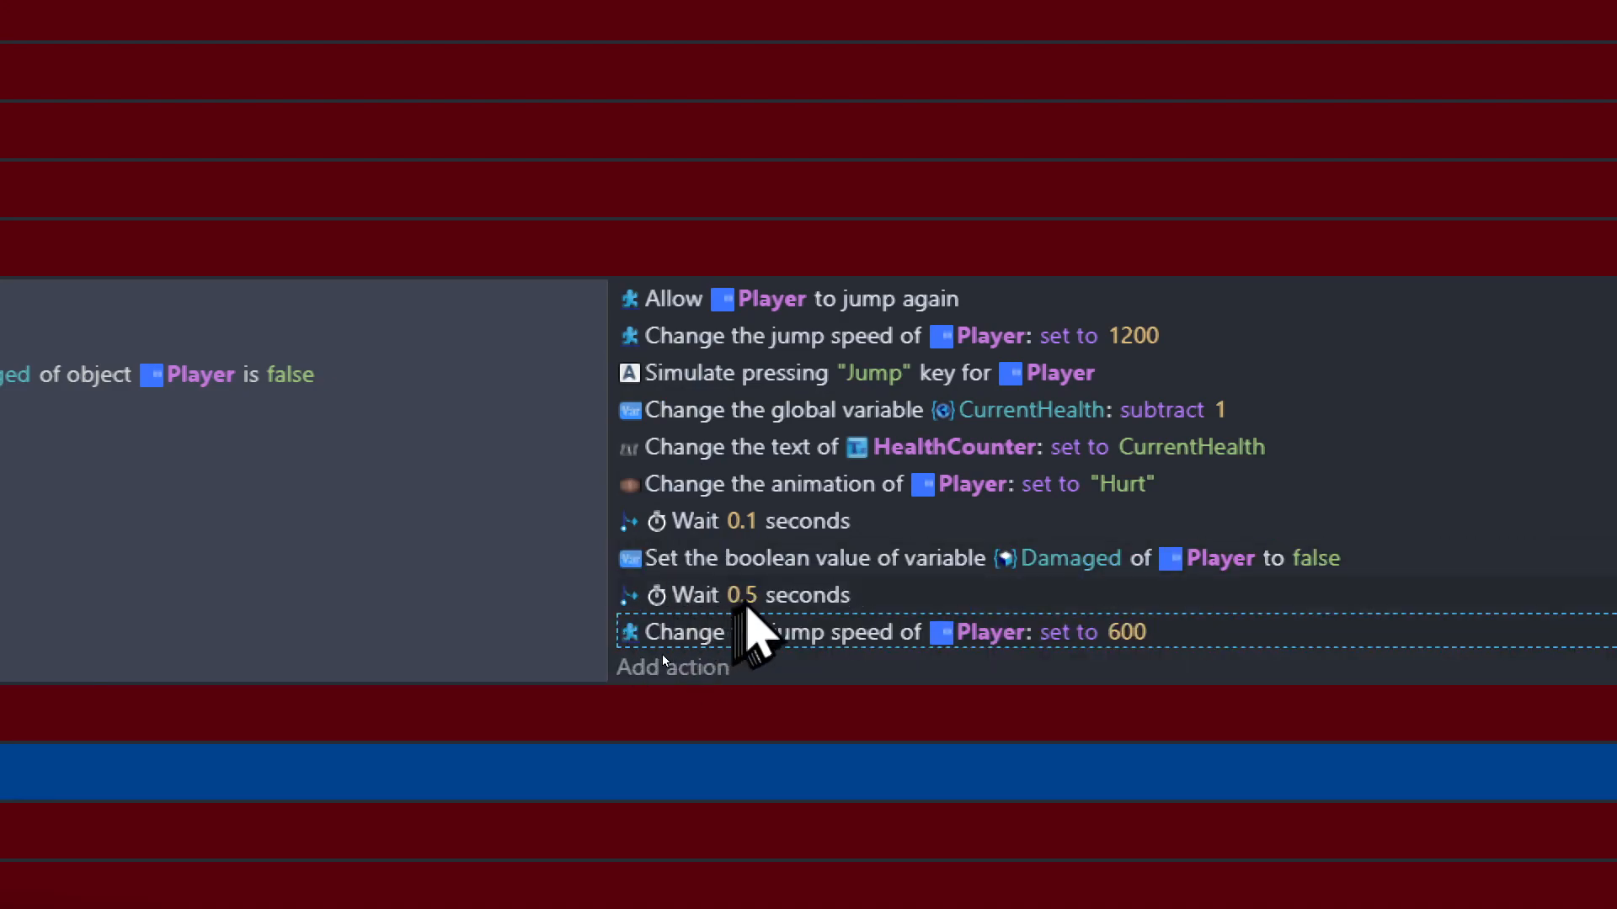
drag(672, 627, 681, 590)
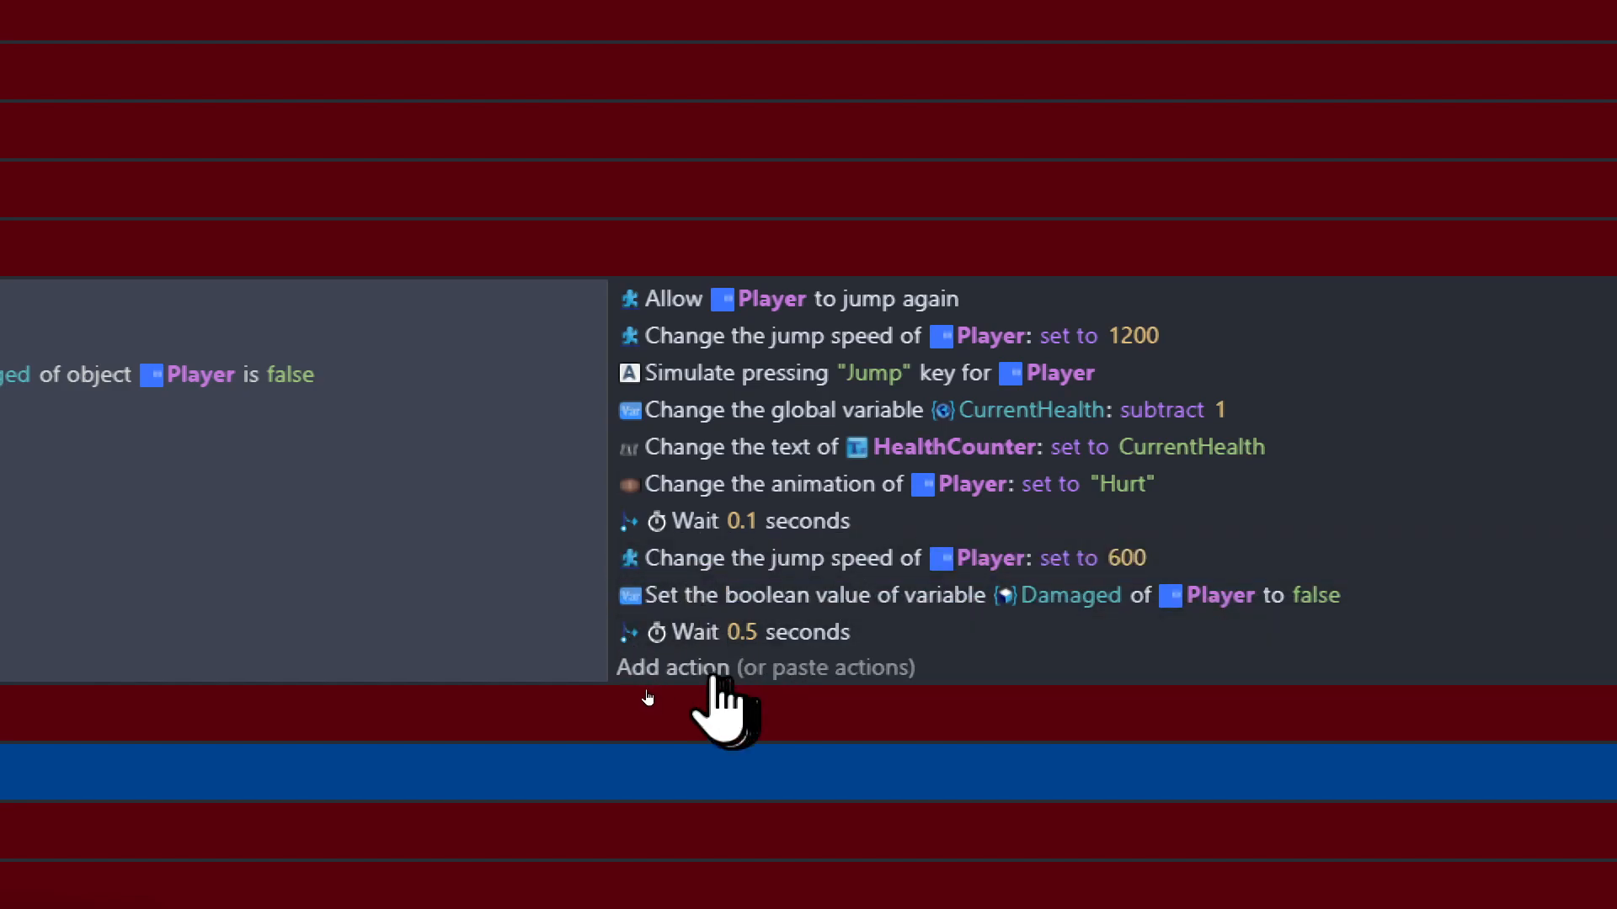
Set the copied Wait action in Bouncing on Lava to 0.4 seconds and place it above the Damaged to false action.
click(746, 633)
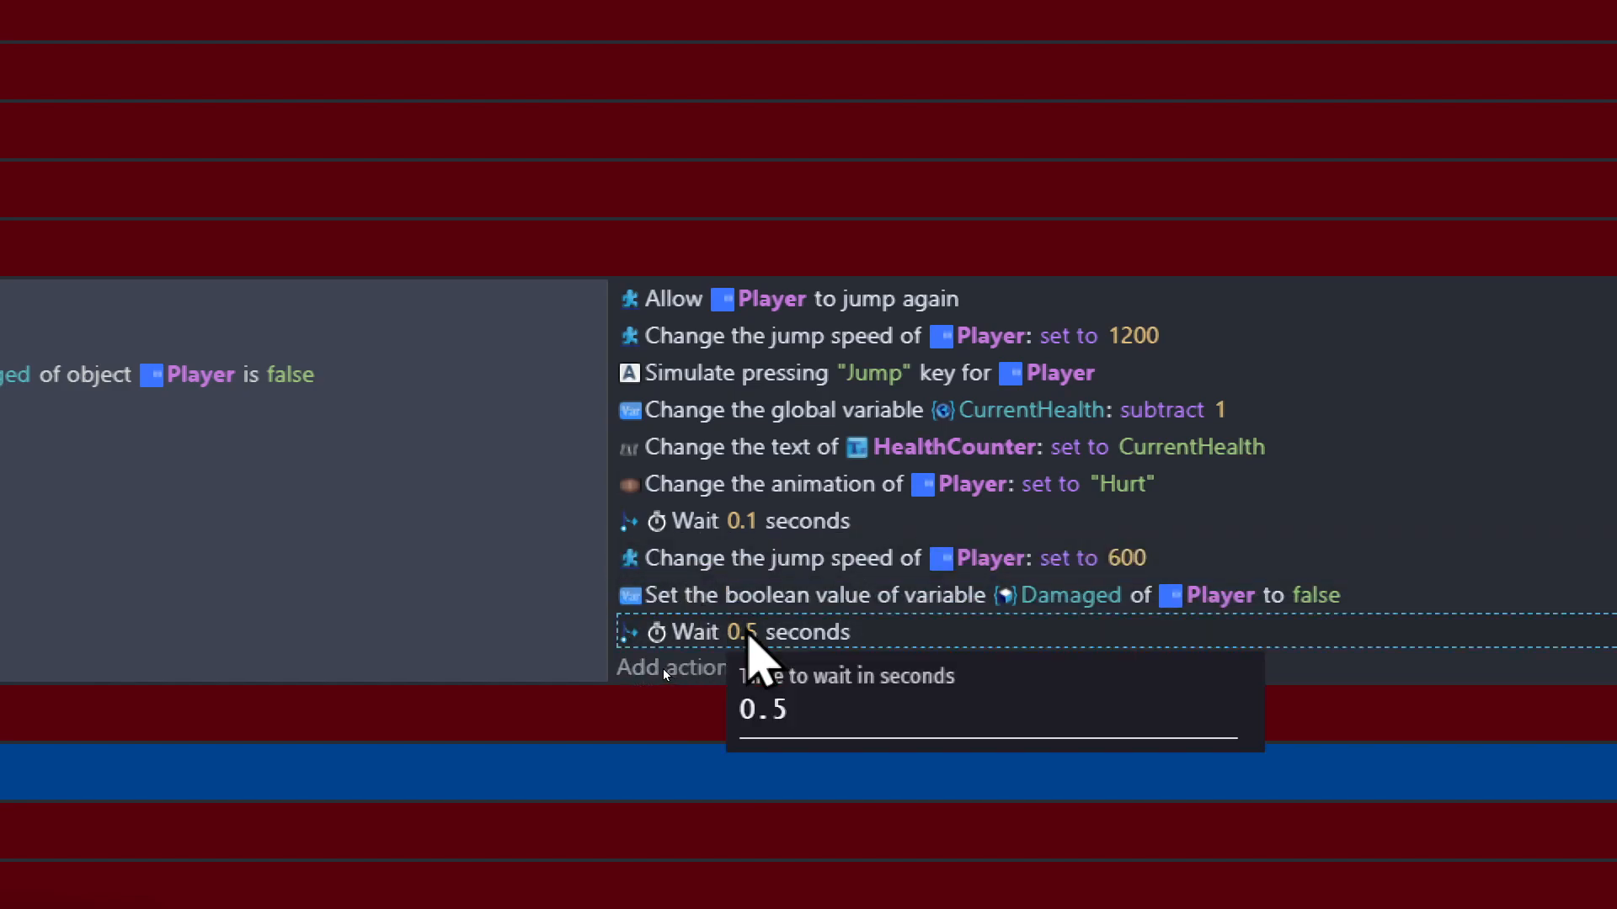
key(BackSpace)
text(4)
key(Return)
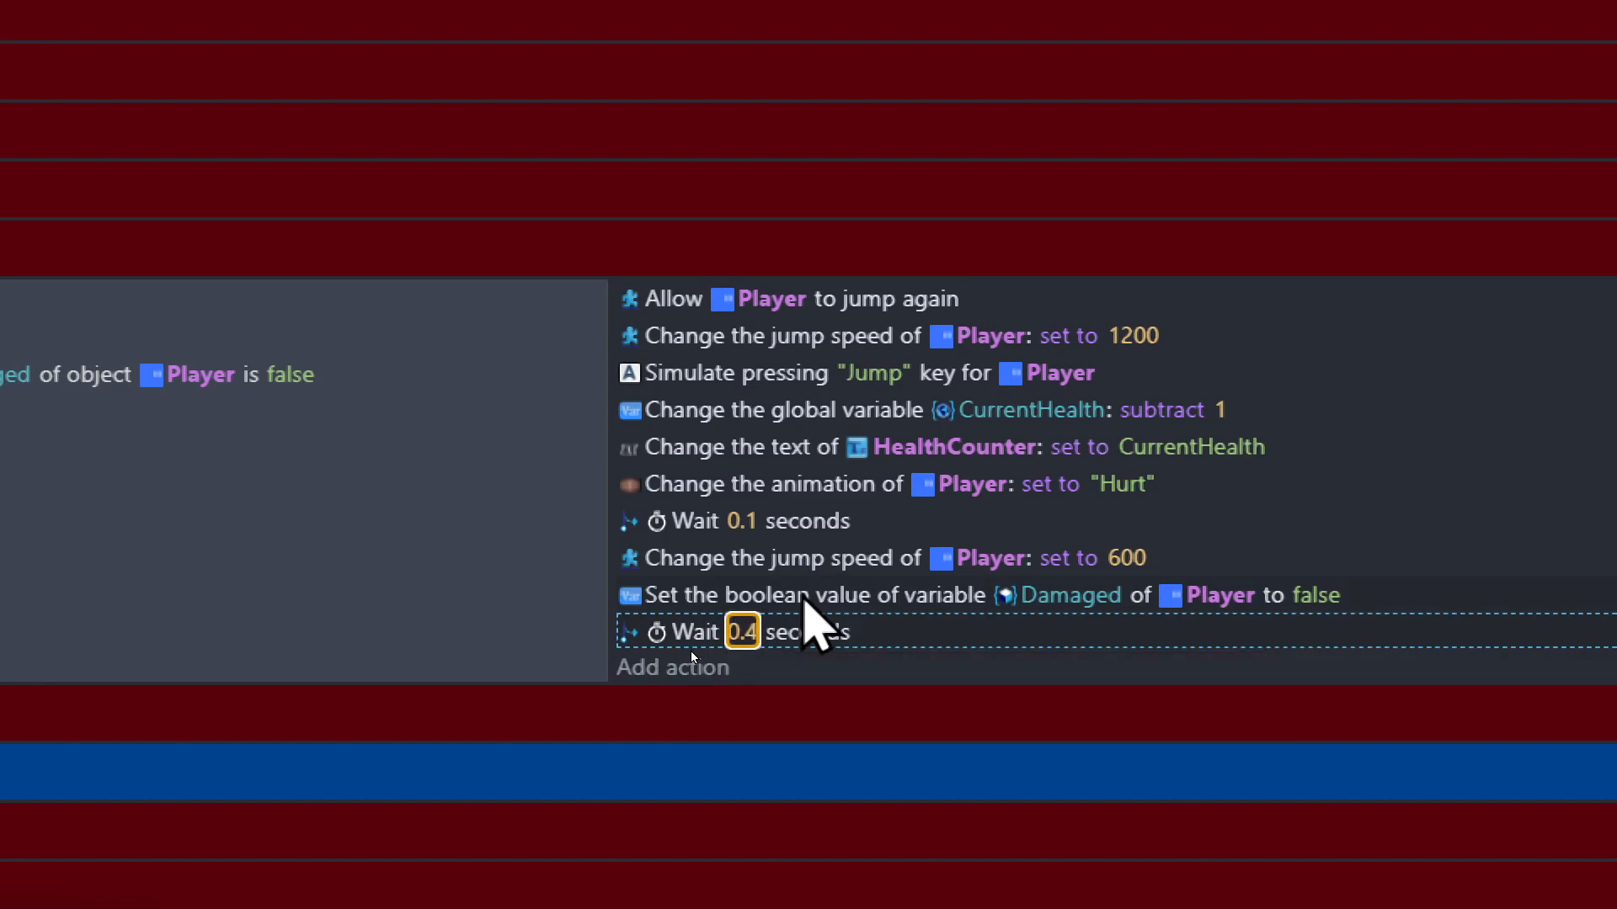
drag(654, 634, 667, 600)
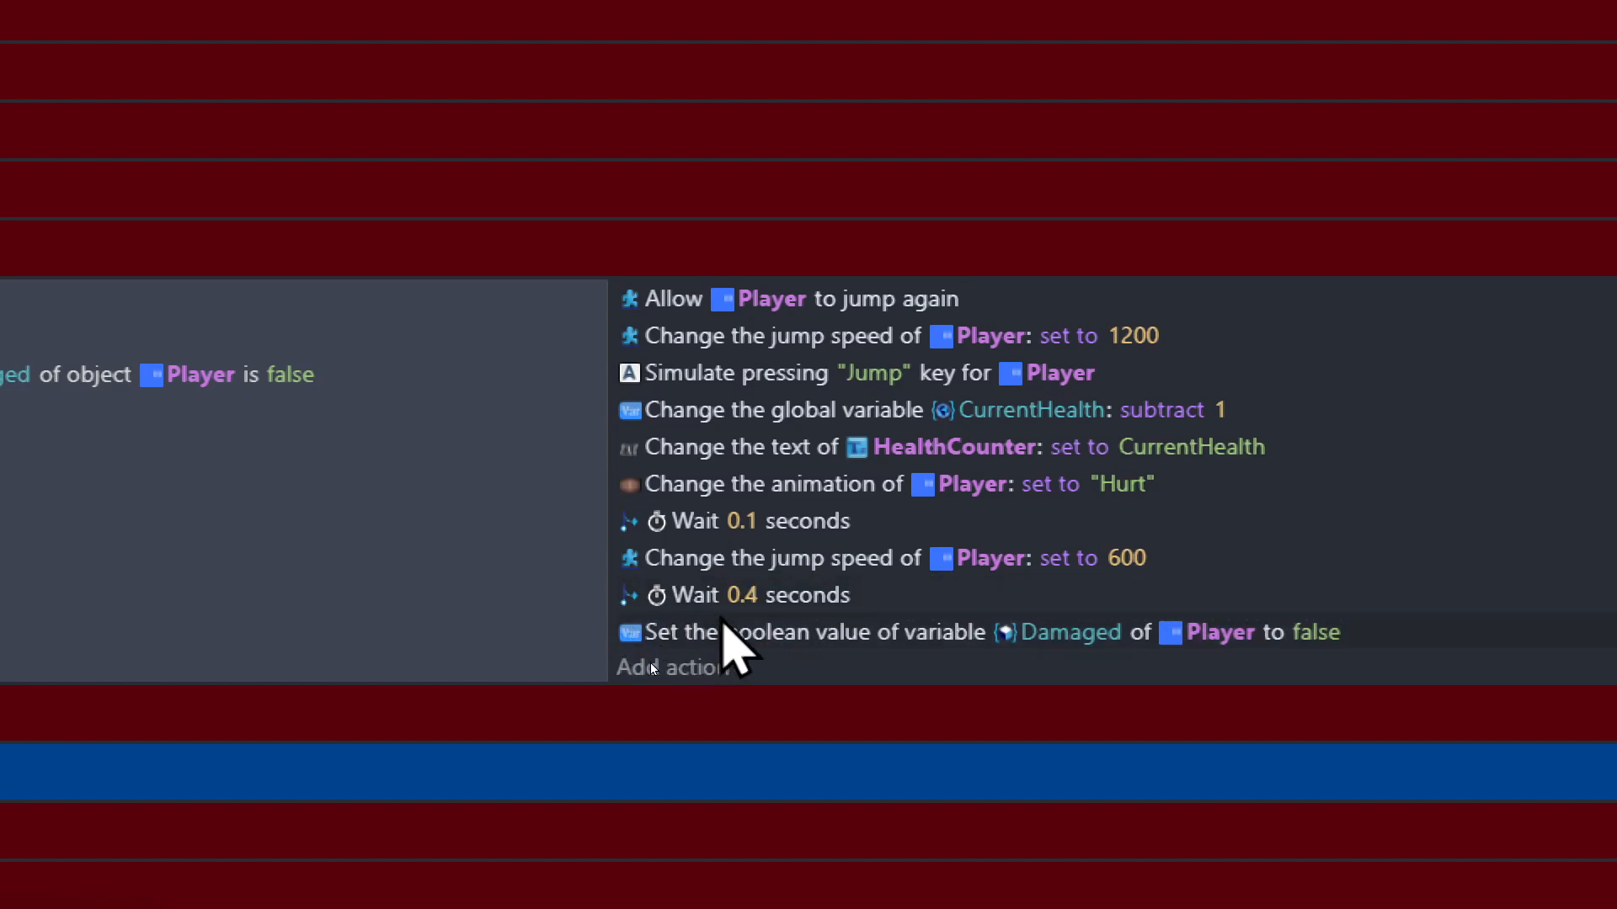
Duplicate the Damaged action in Bouncing on Lava, place the copy first in the action list and set its value to true.
click(679, 642)
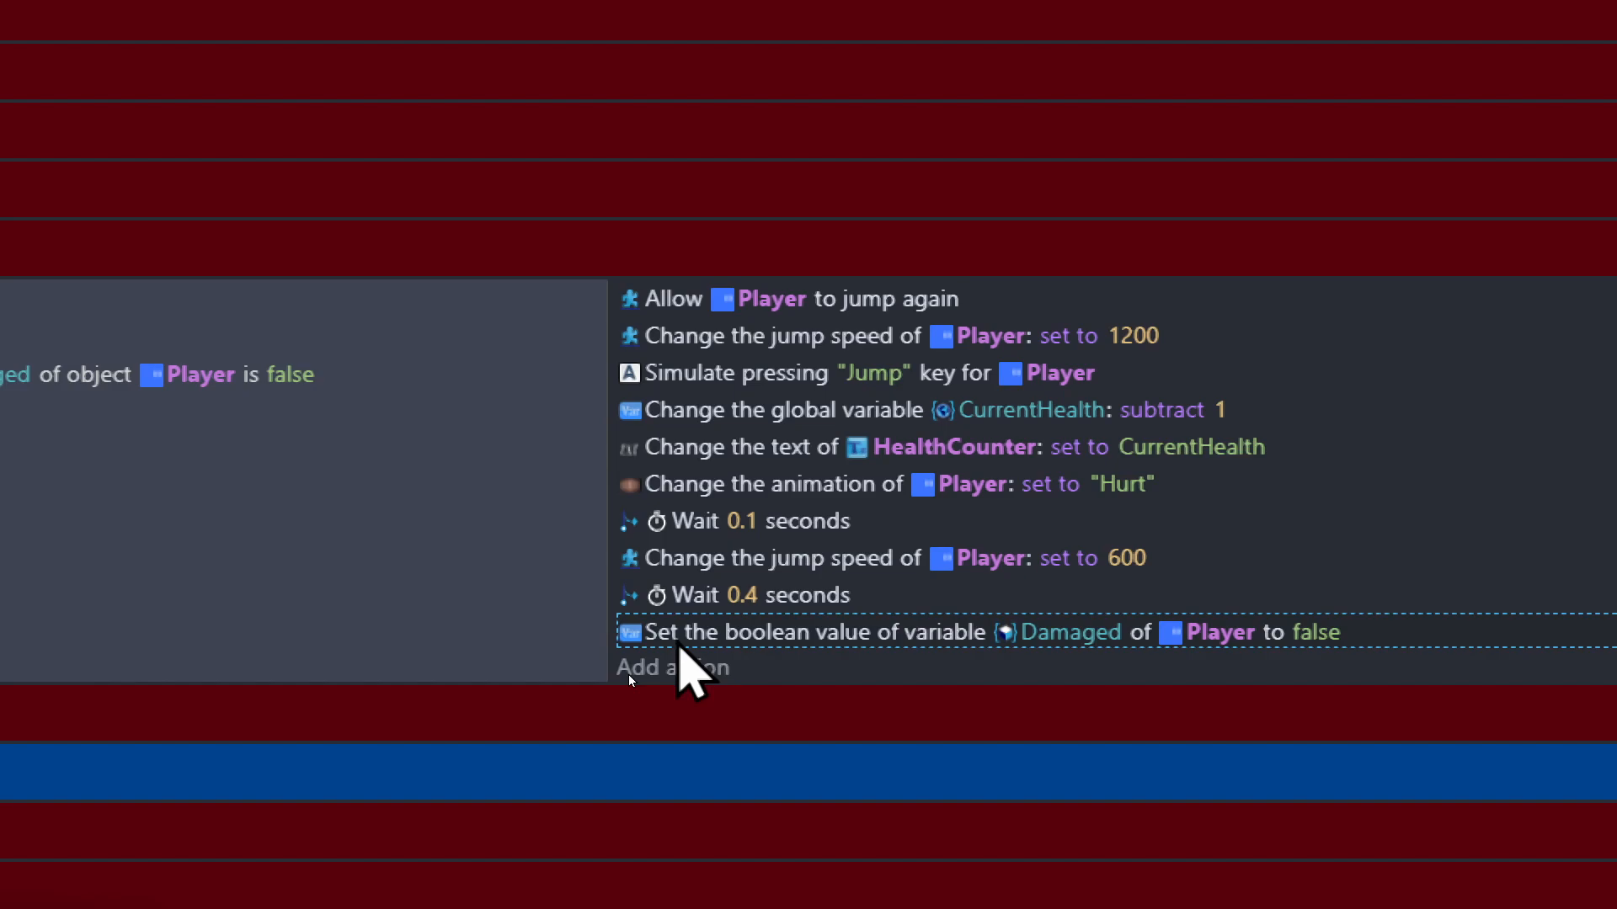
key(ctrl+c)
key(ctrl+v)
drag(628, 687, 632, 640)
drag(684, 594, 712, 310)
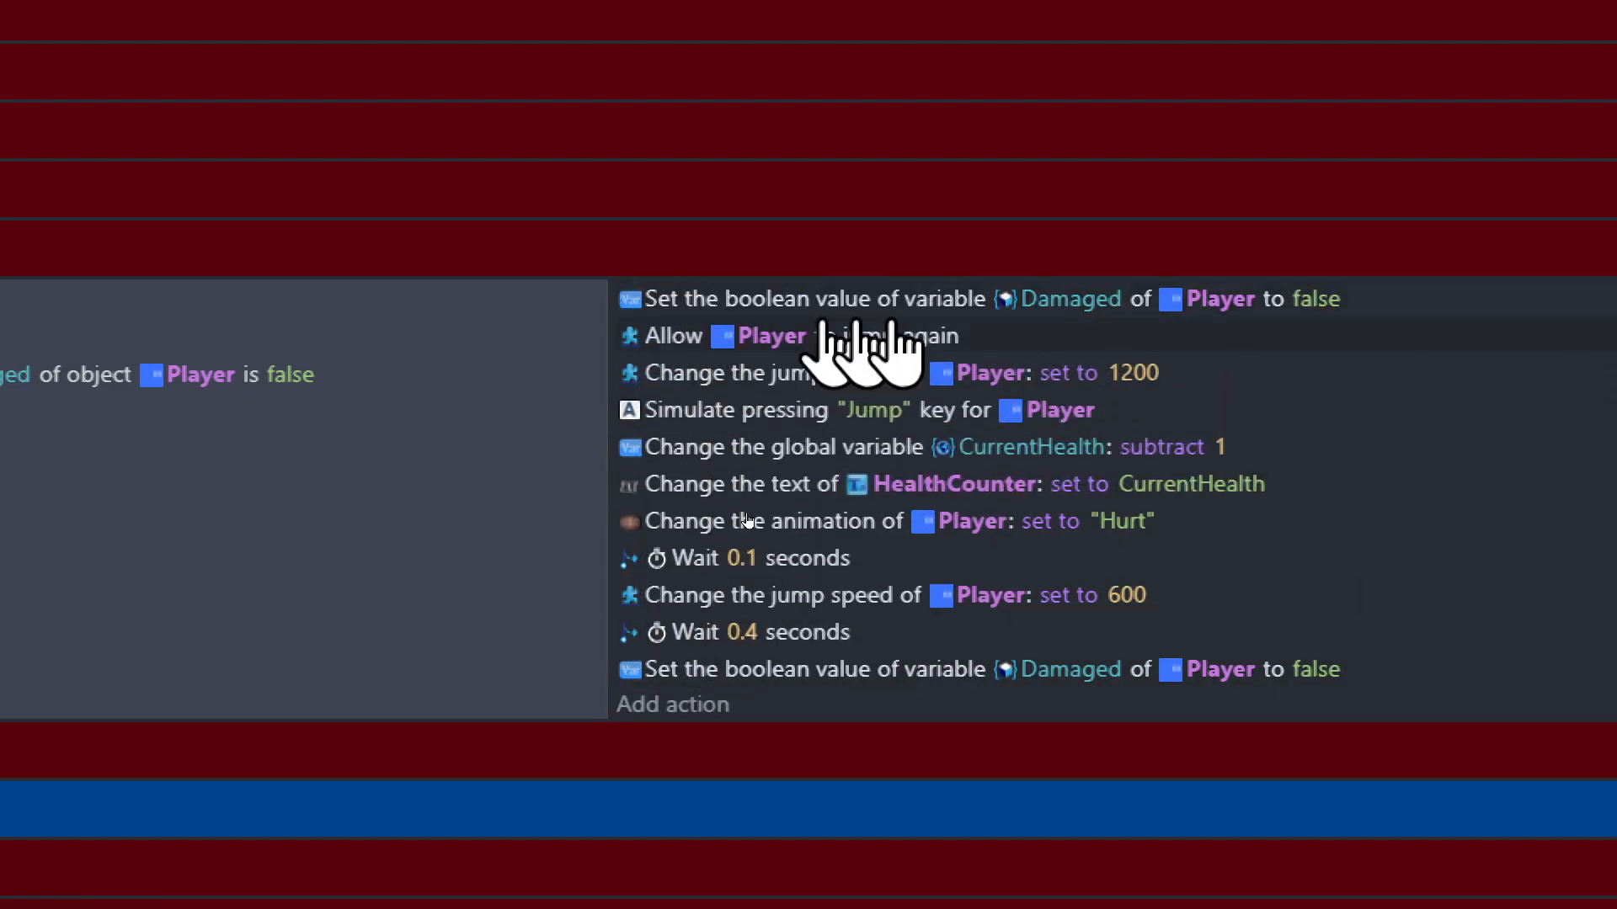
click(1307, 299)
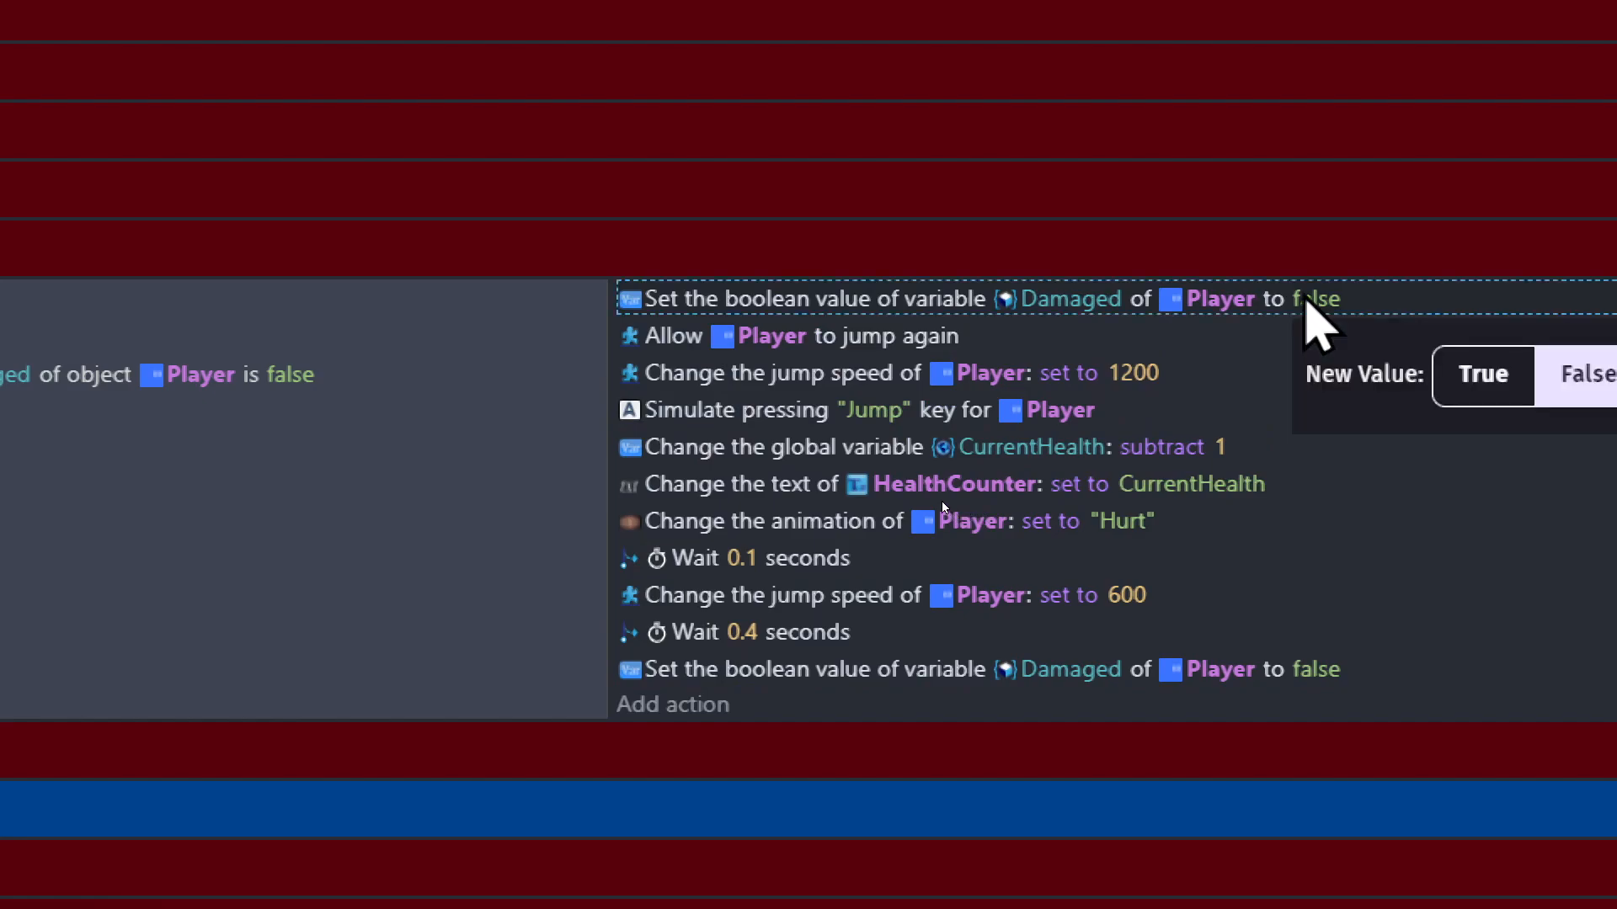
click(1461, 378)
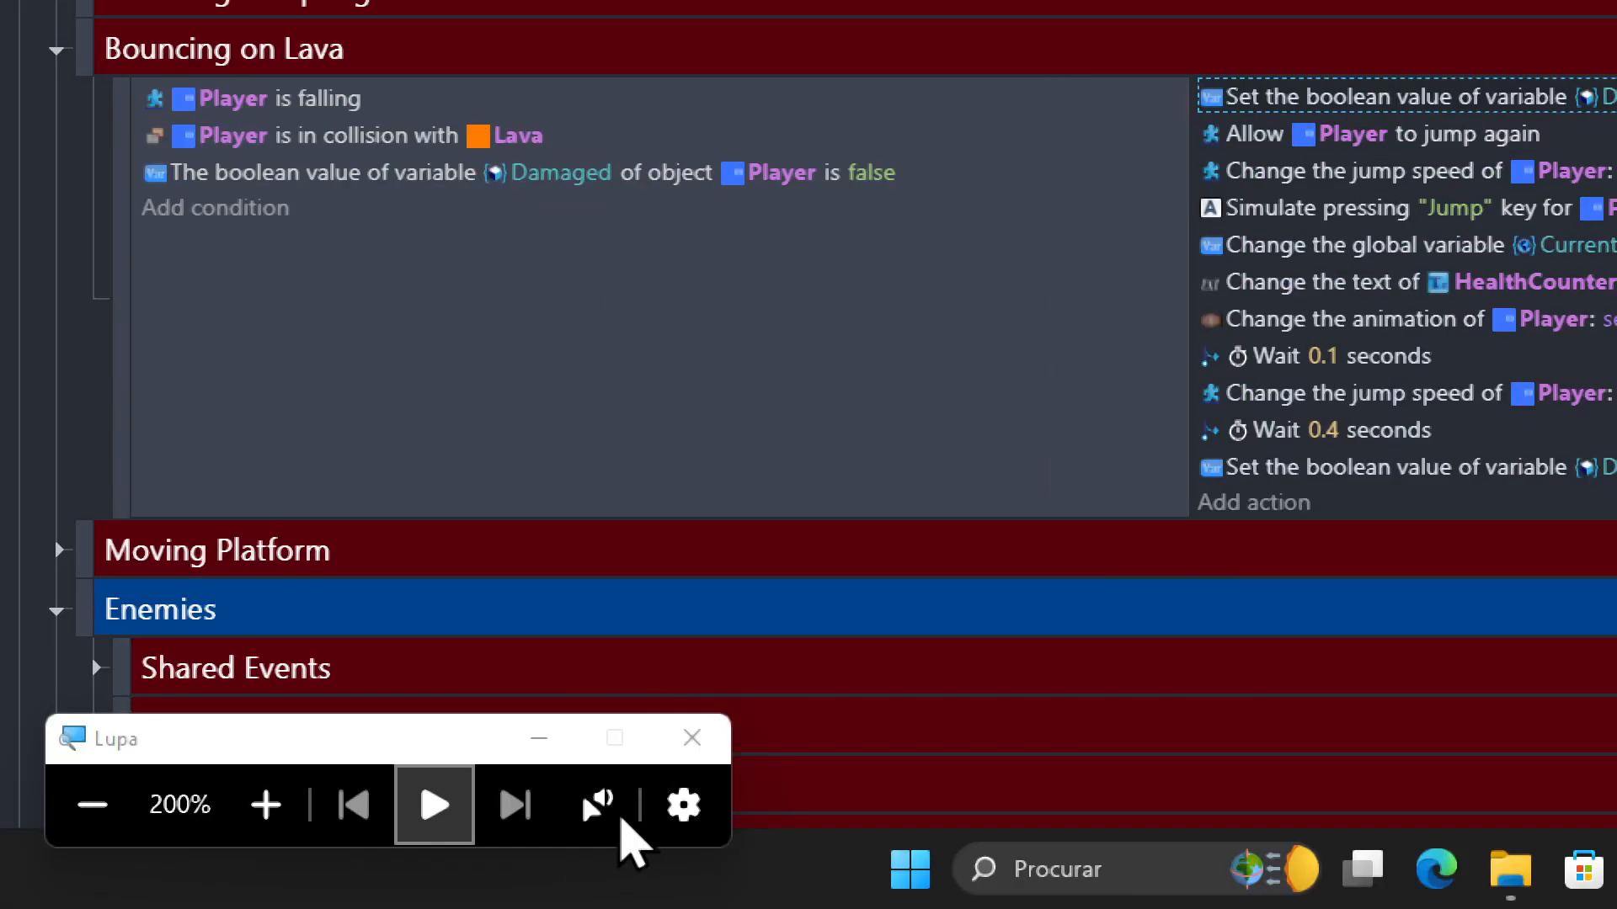
Preview the game to test the Player bouncing on the Lava and losing health, and close the preview.
click(92, 805)
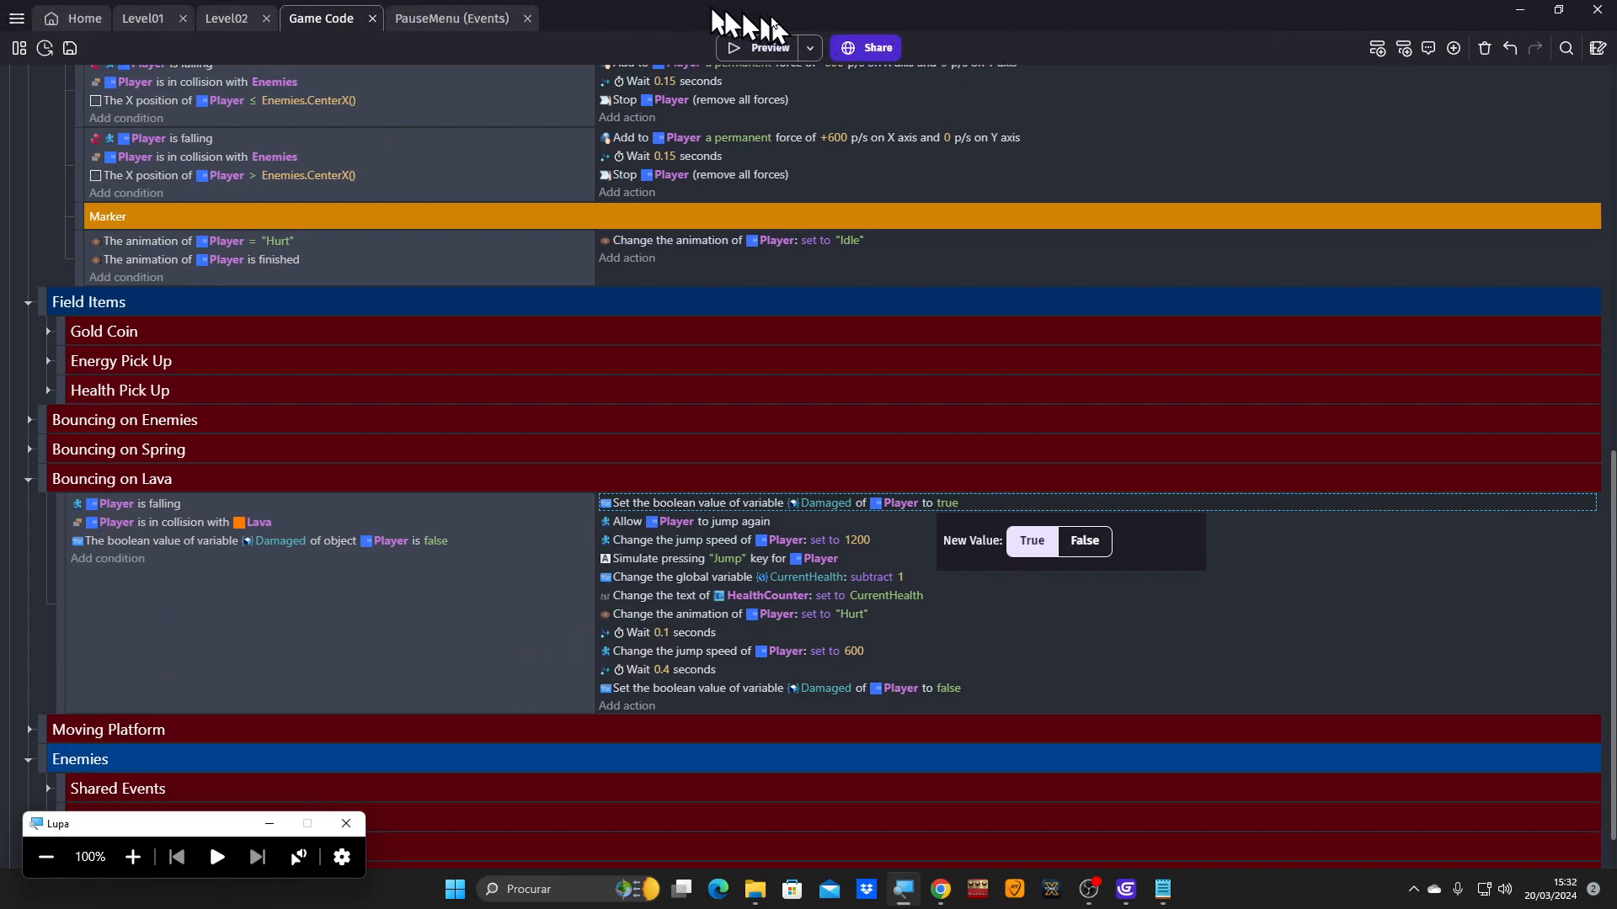
click(763, 48)
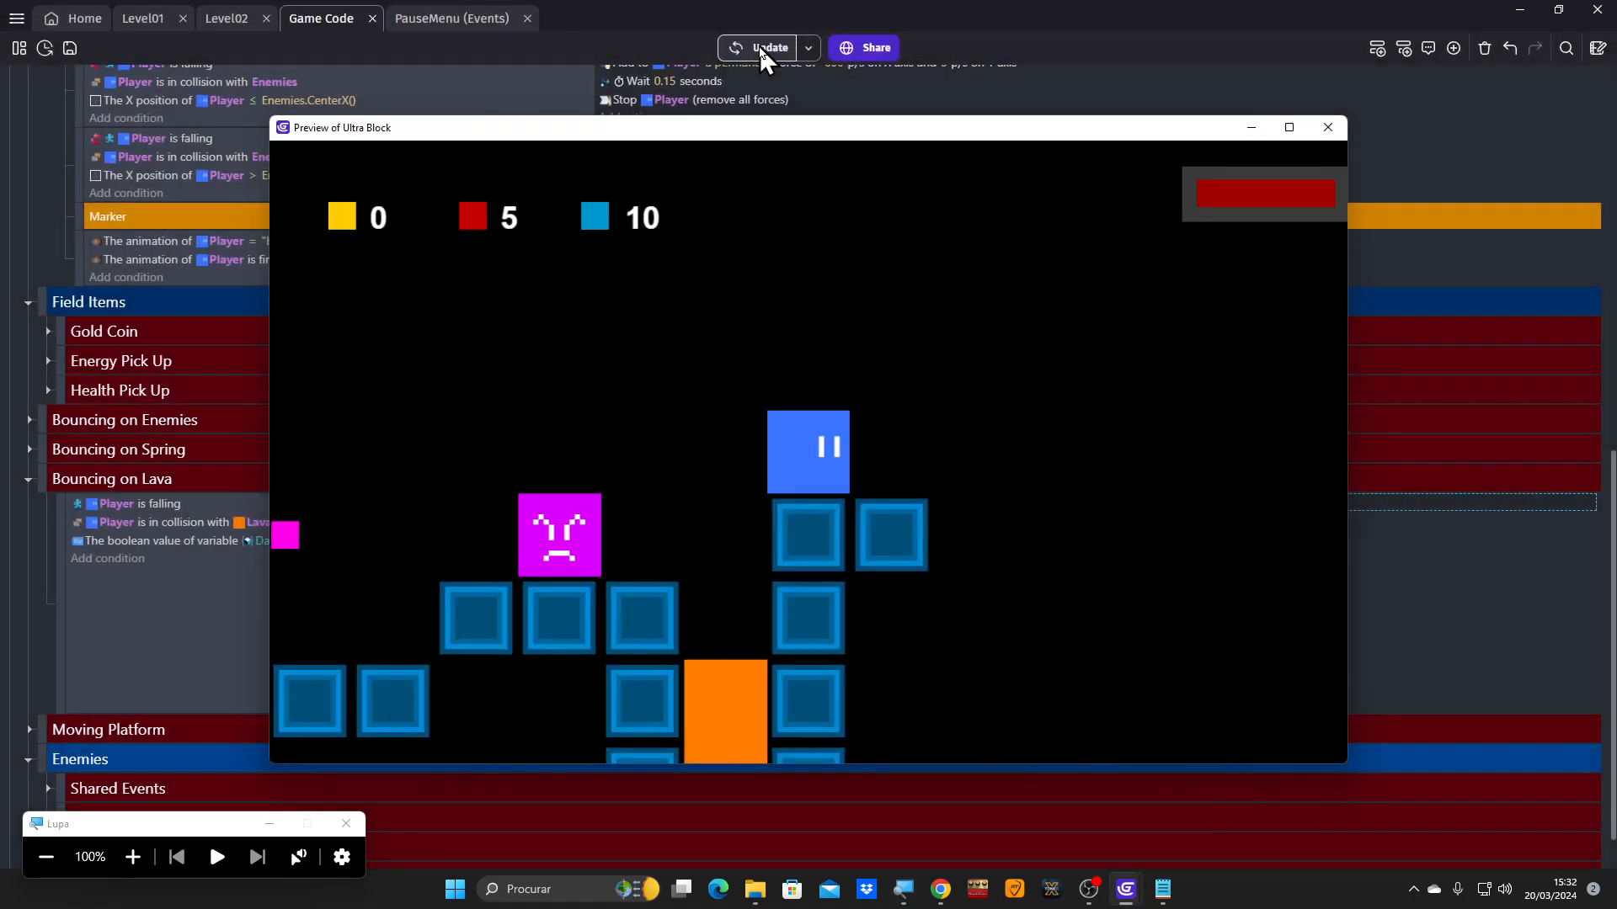
key(Left)
key(Right)
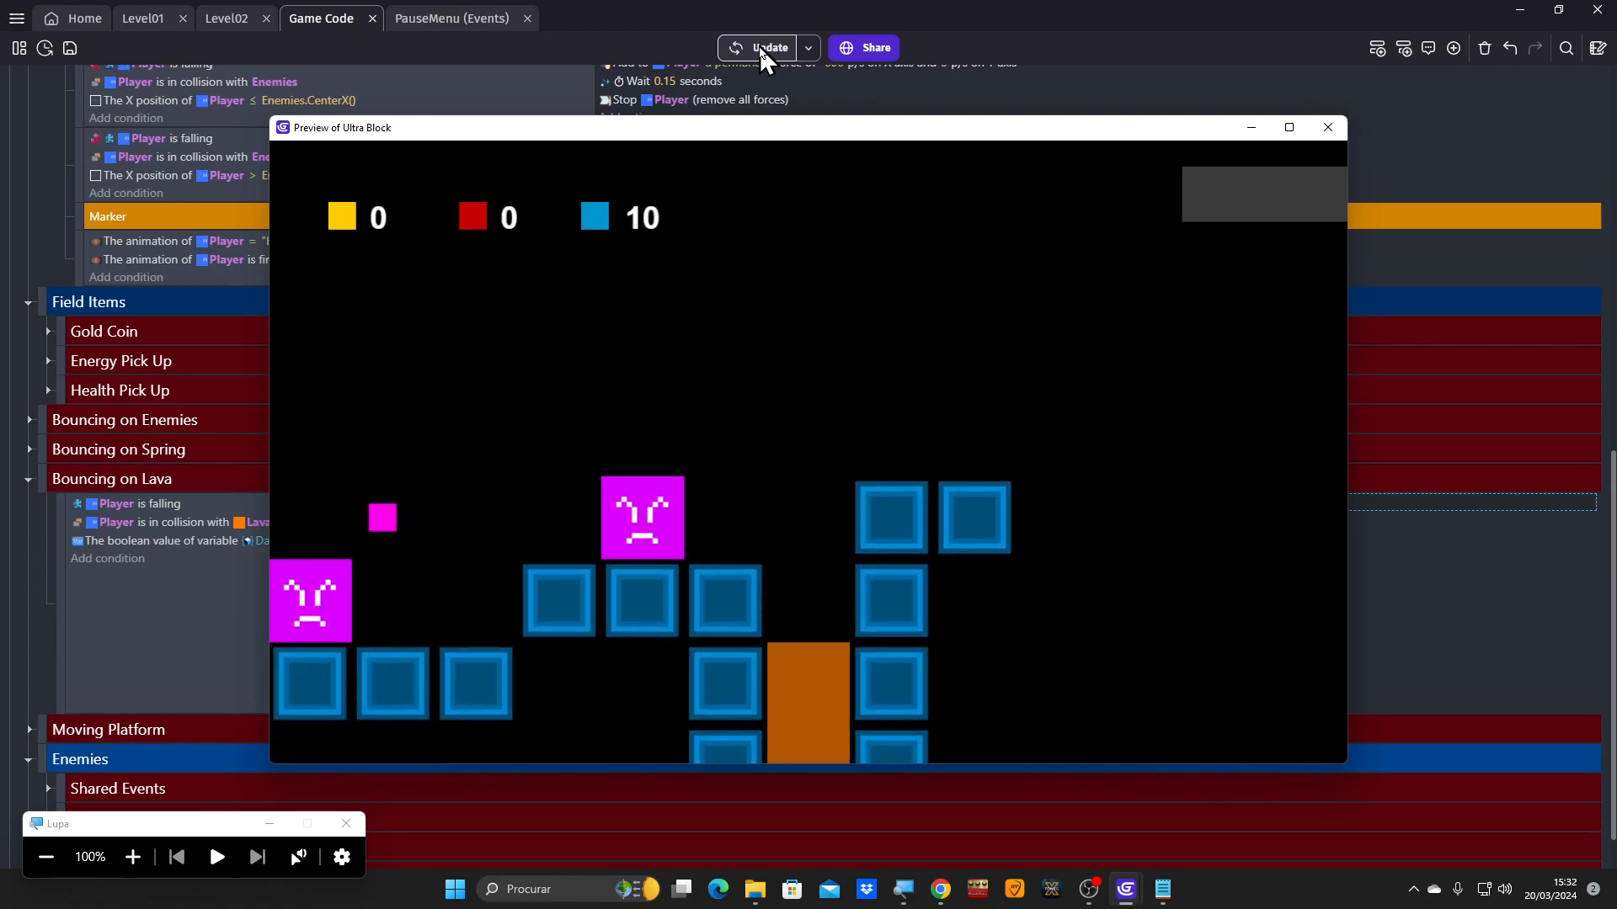
click(1328, 128)
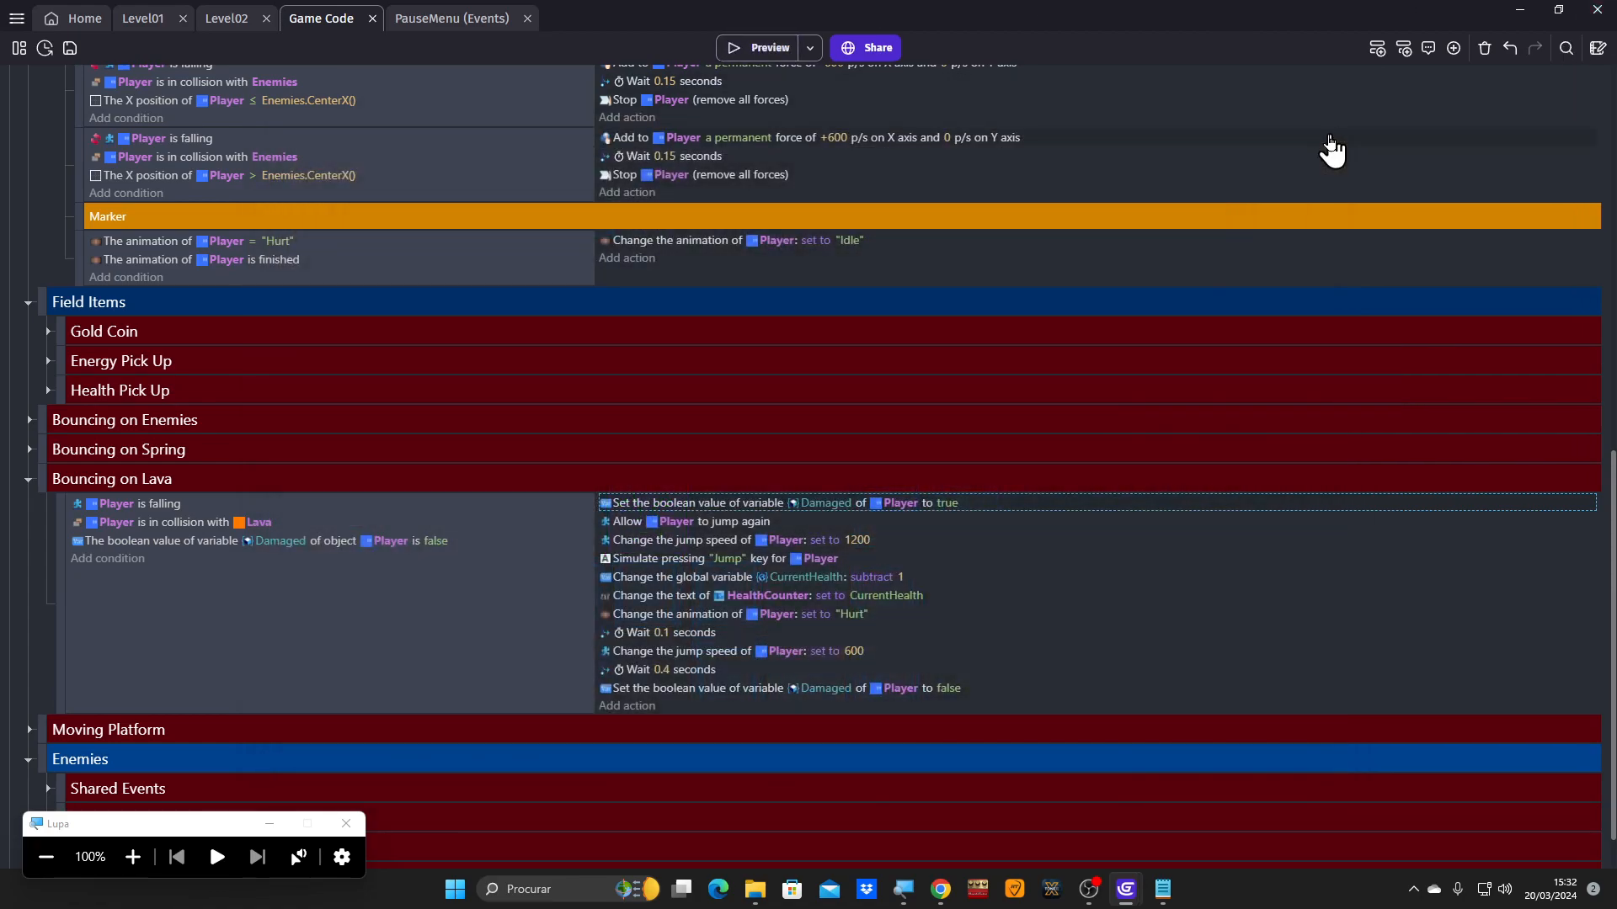
Preview the game again, moving and jumping the Player past the enemies and over to the Lava pit, and close the preview.
click(132, 857)
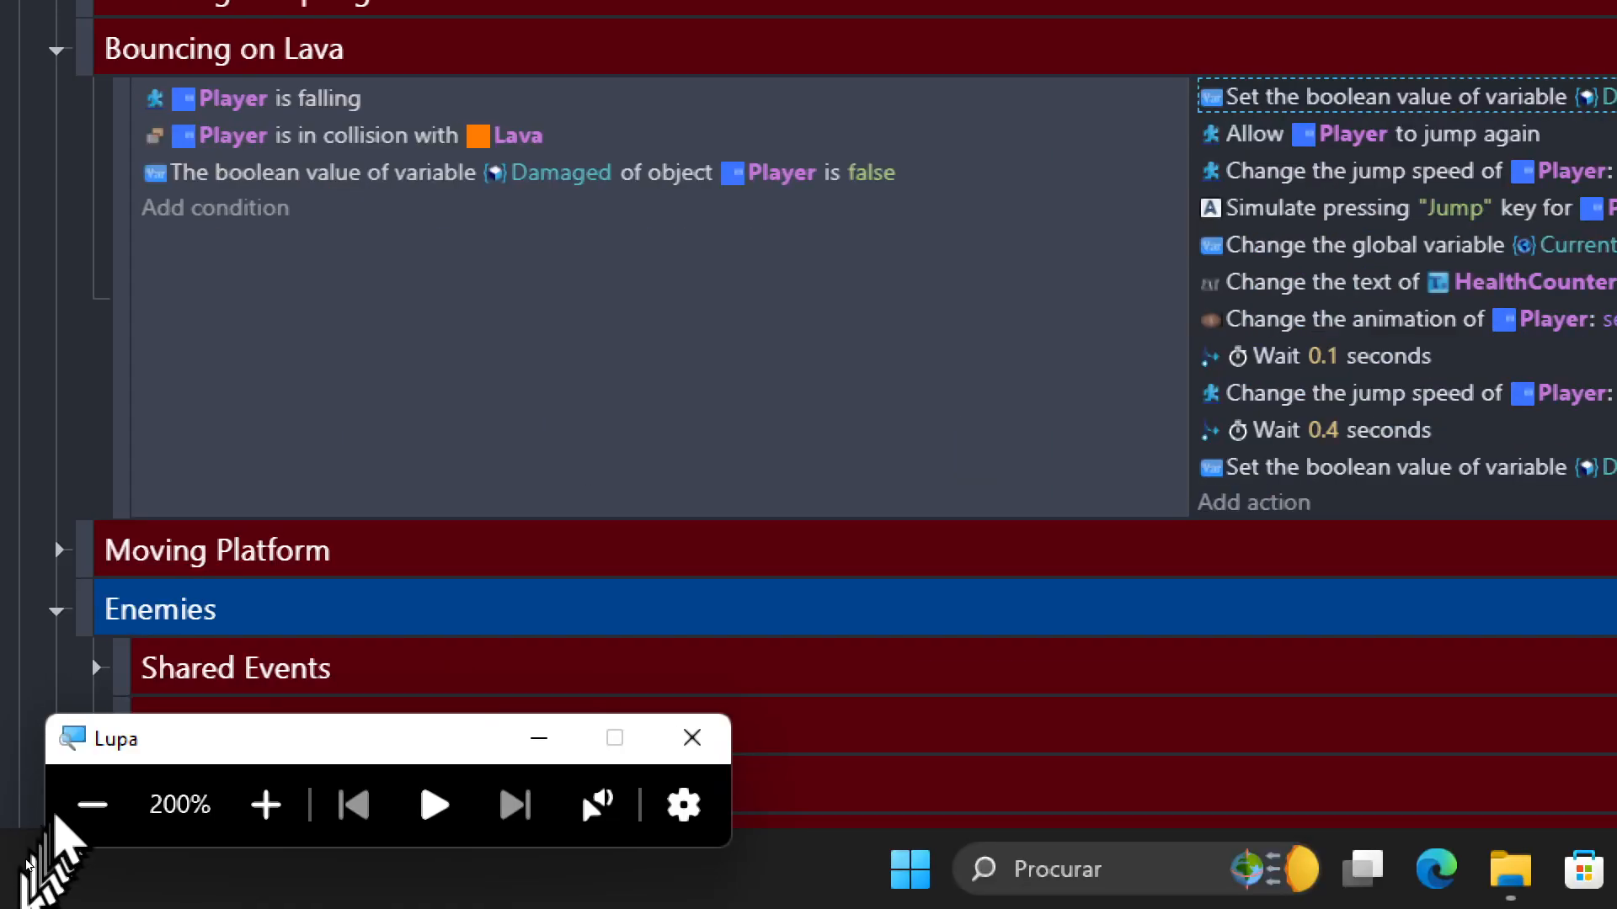
click(74, 808)
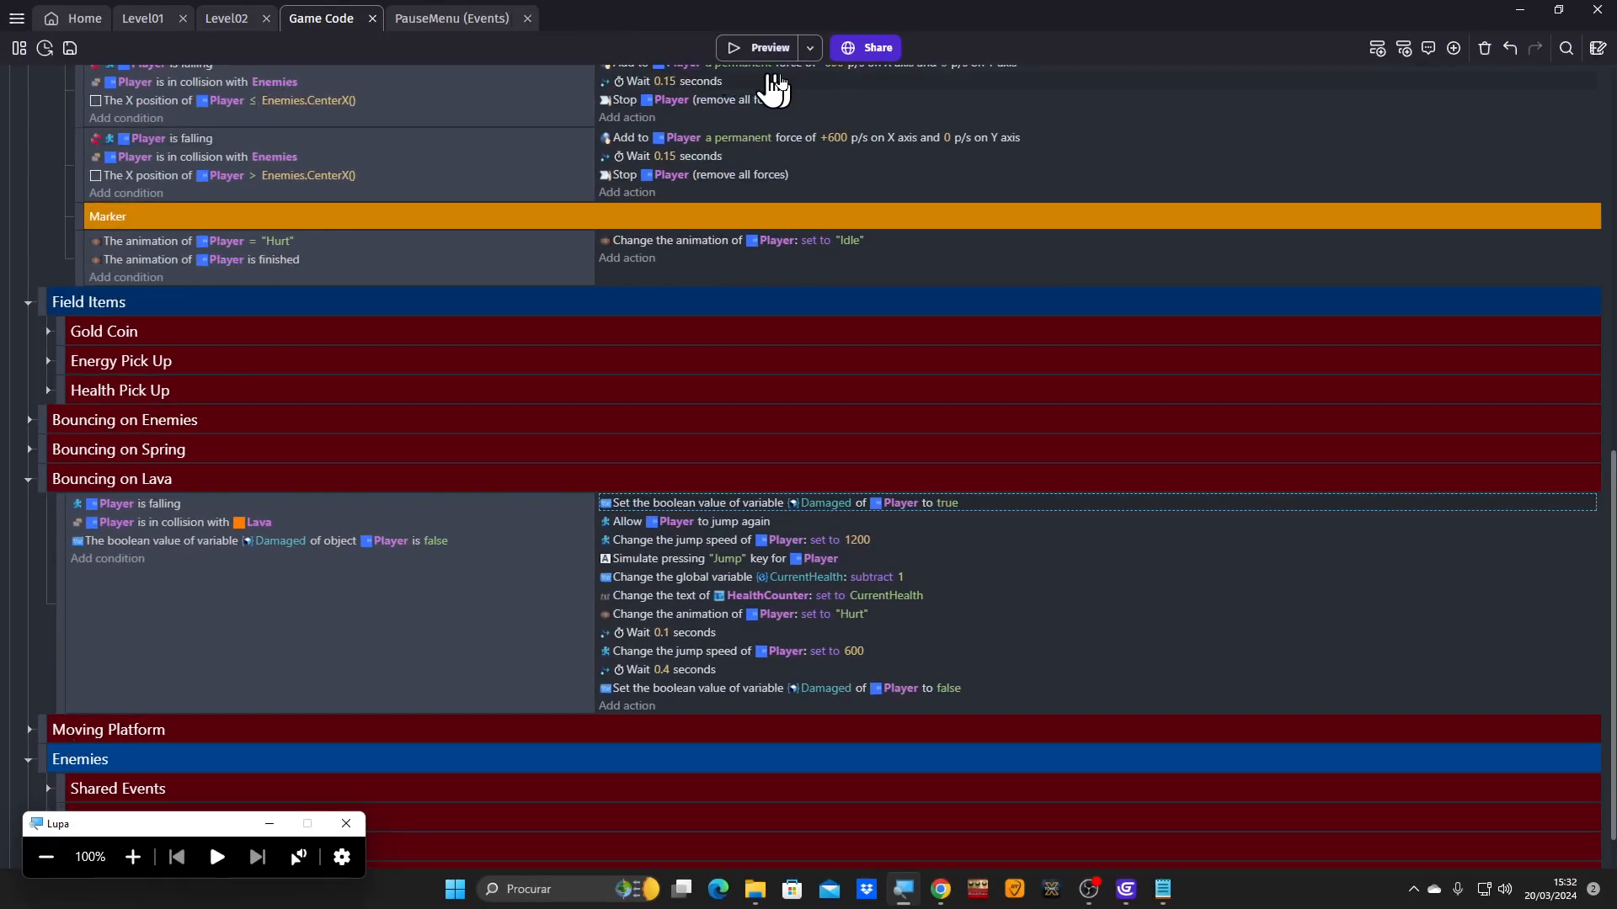
click(744, 44)
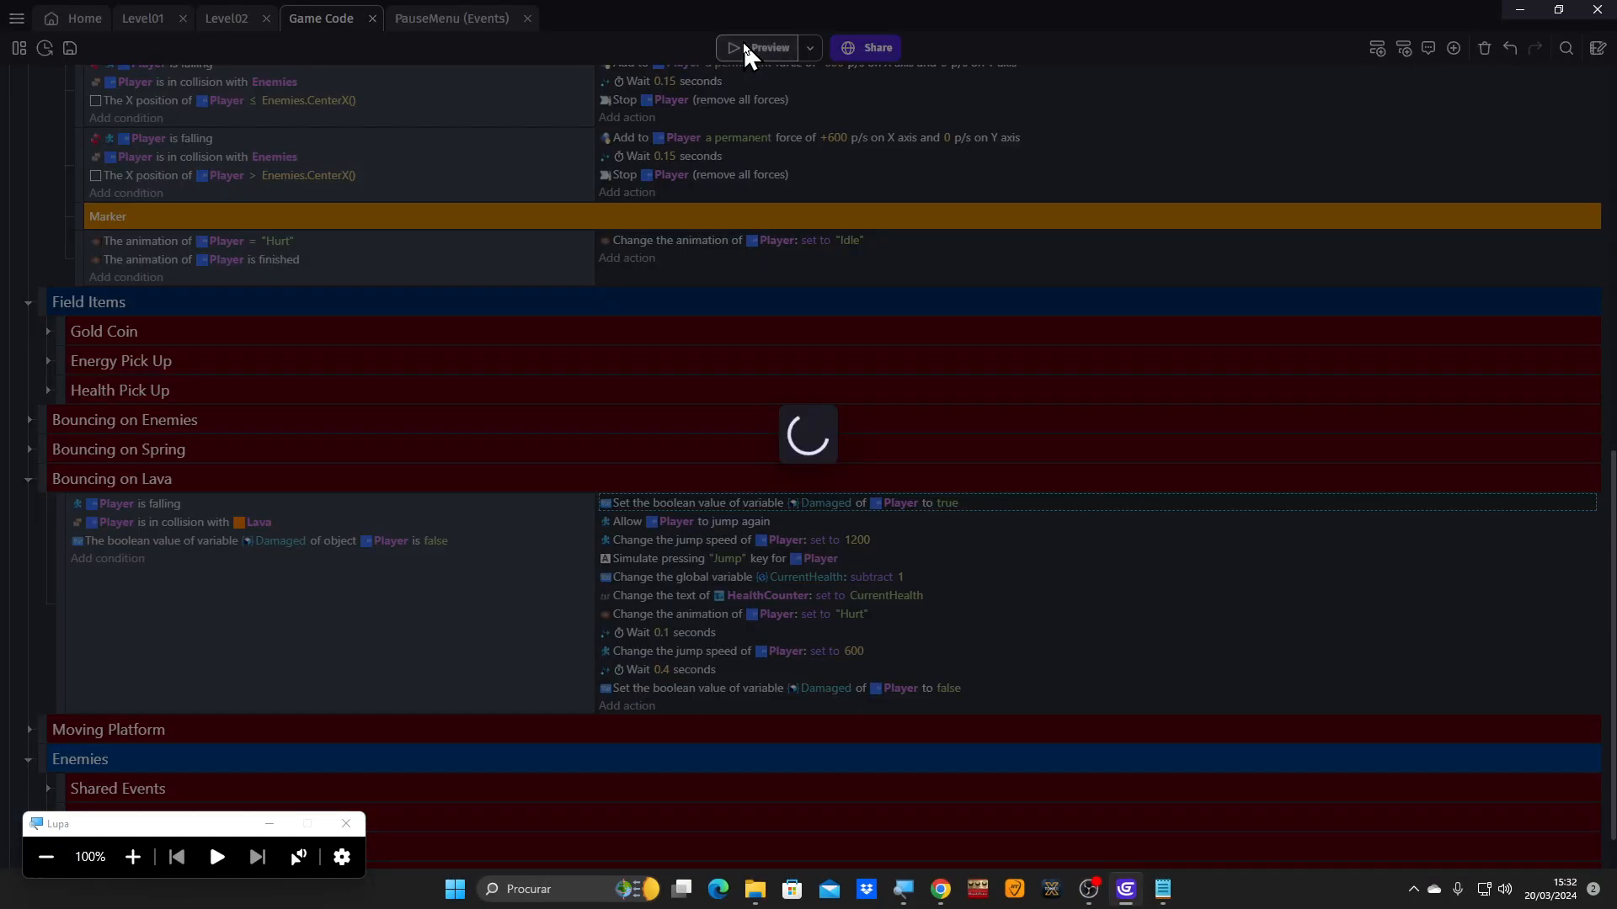
key(Left)
key(space)
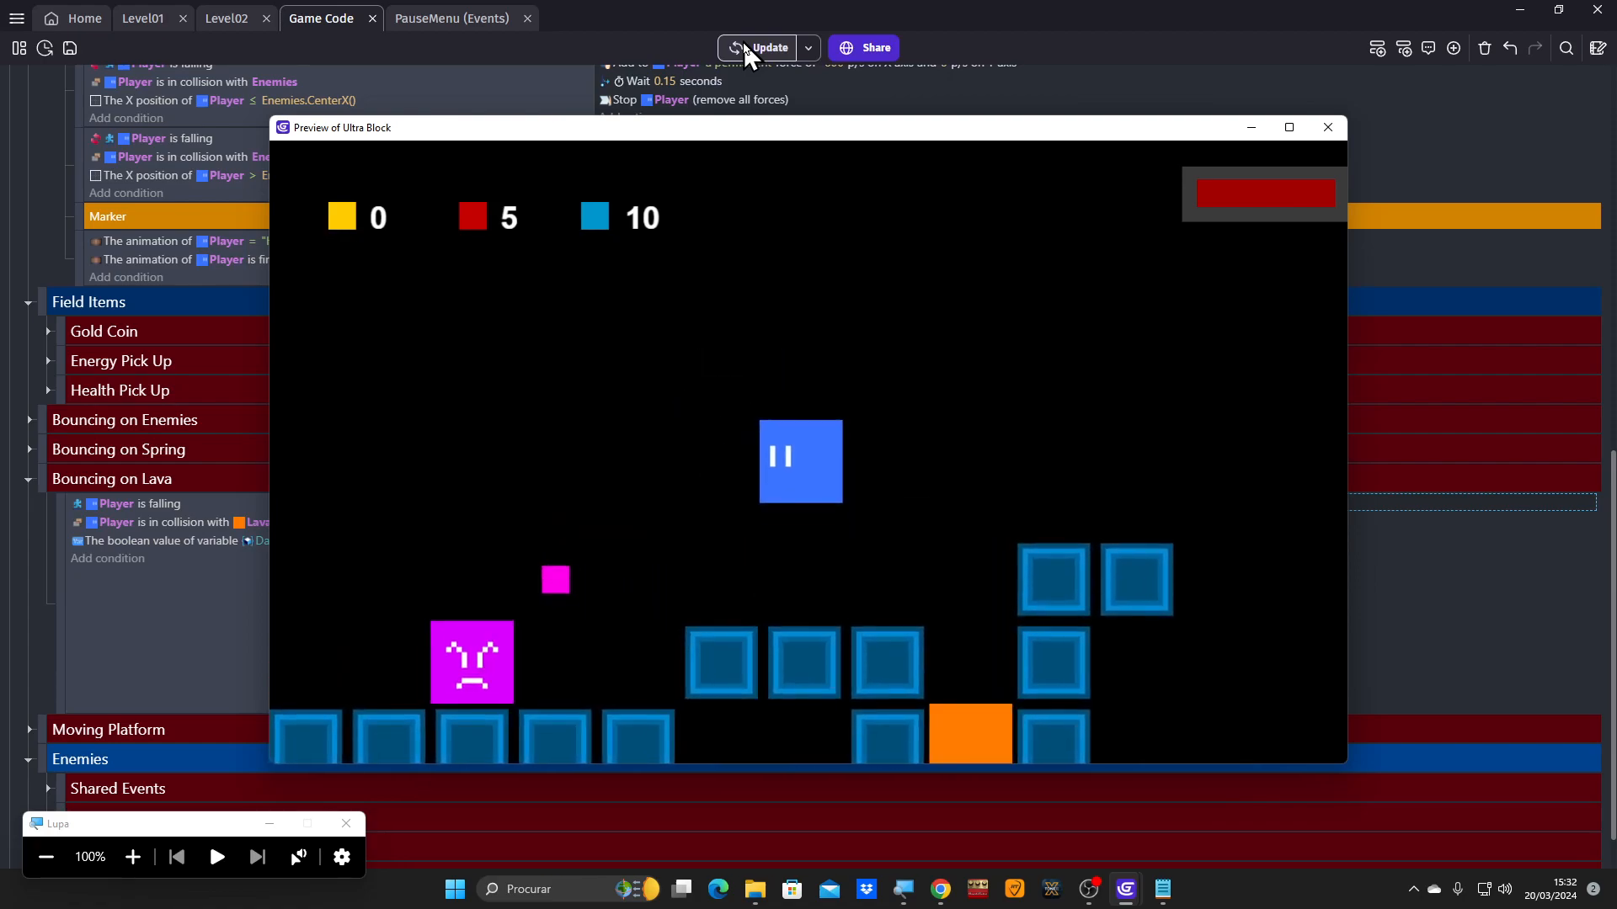
key(space)
key(Left)
key(Right)
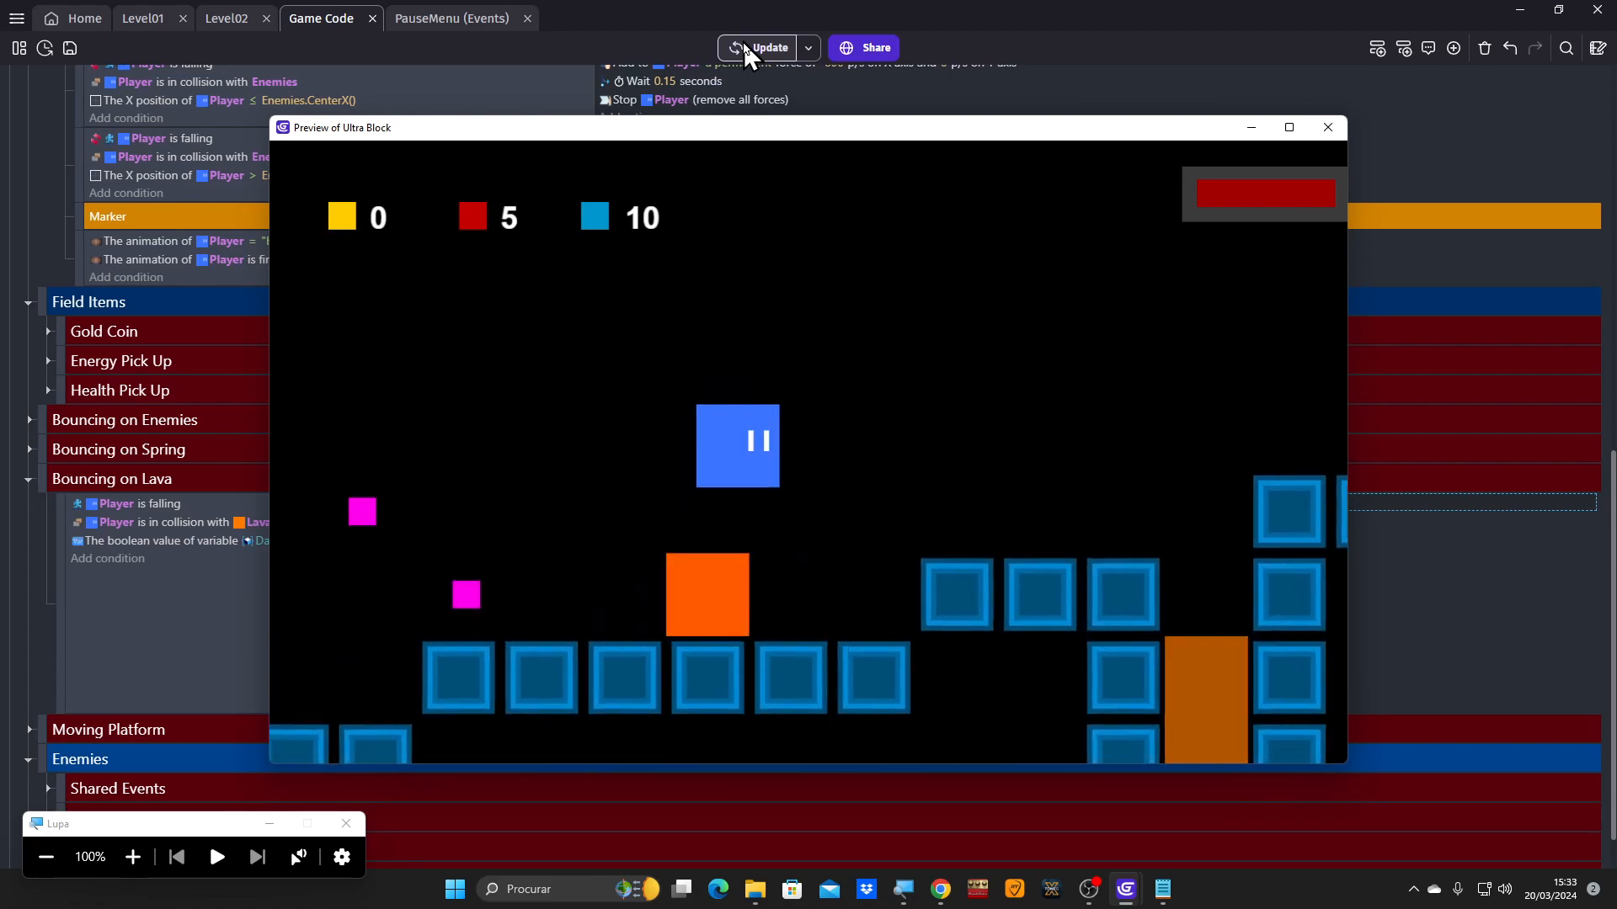
key(Left)
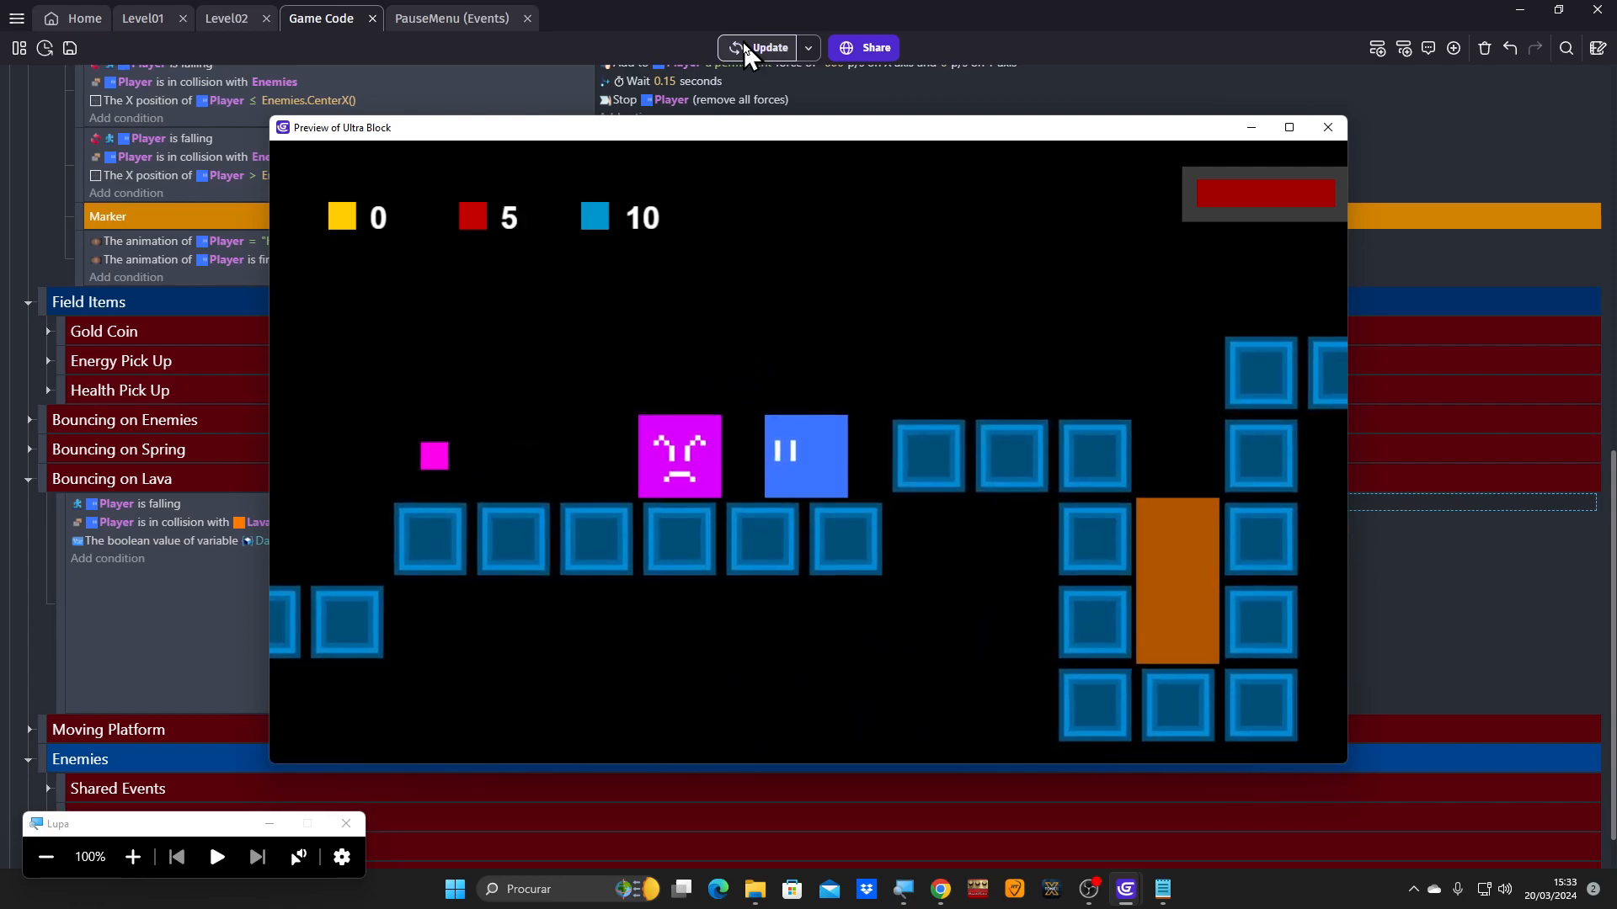
key(Right)
key(space)
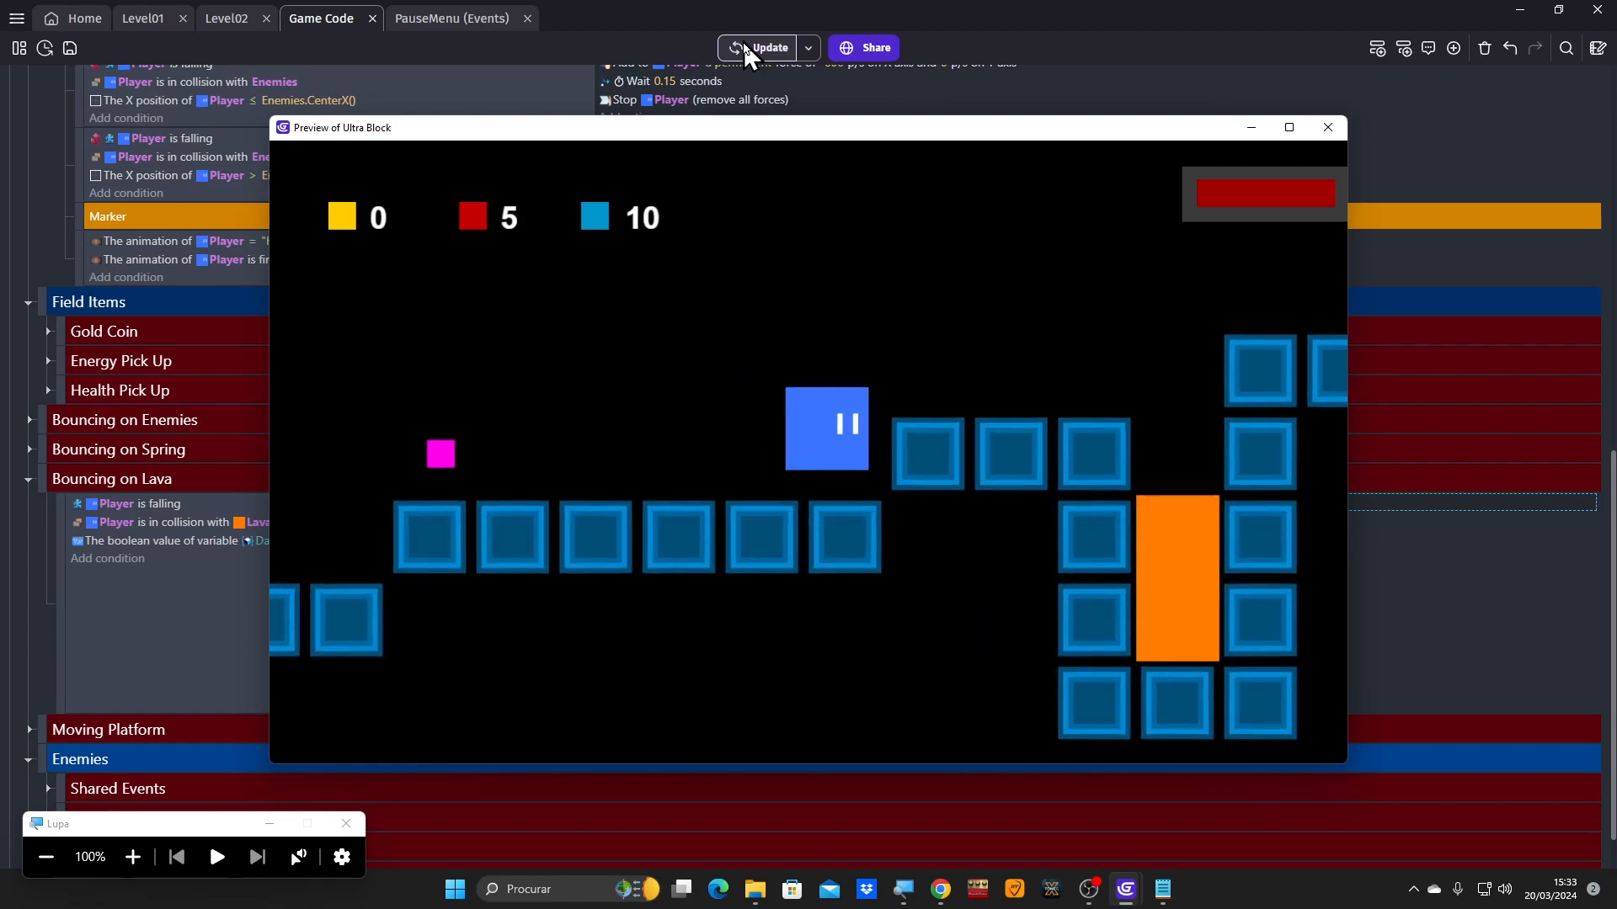
key(Left)
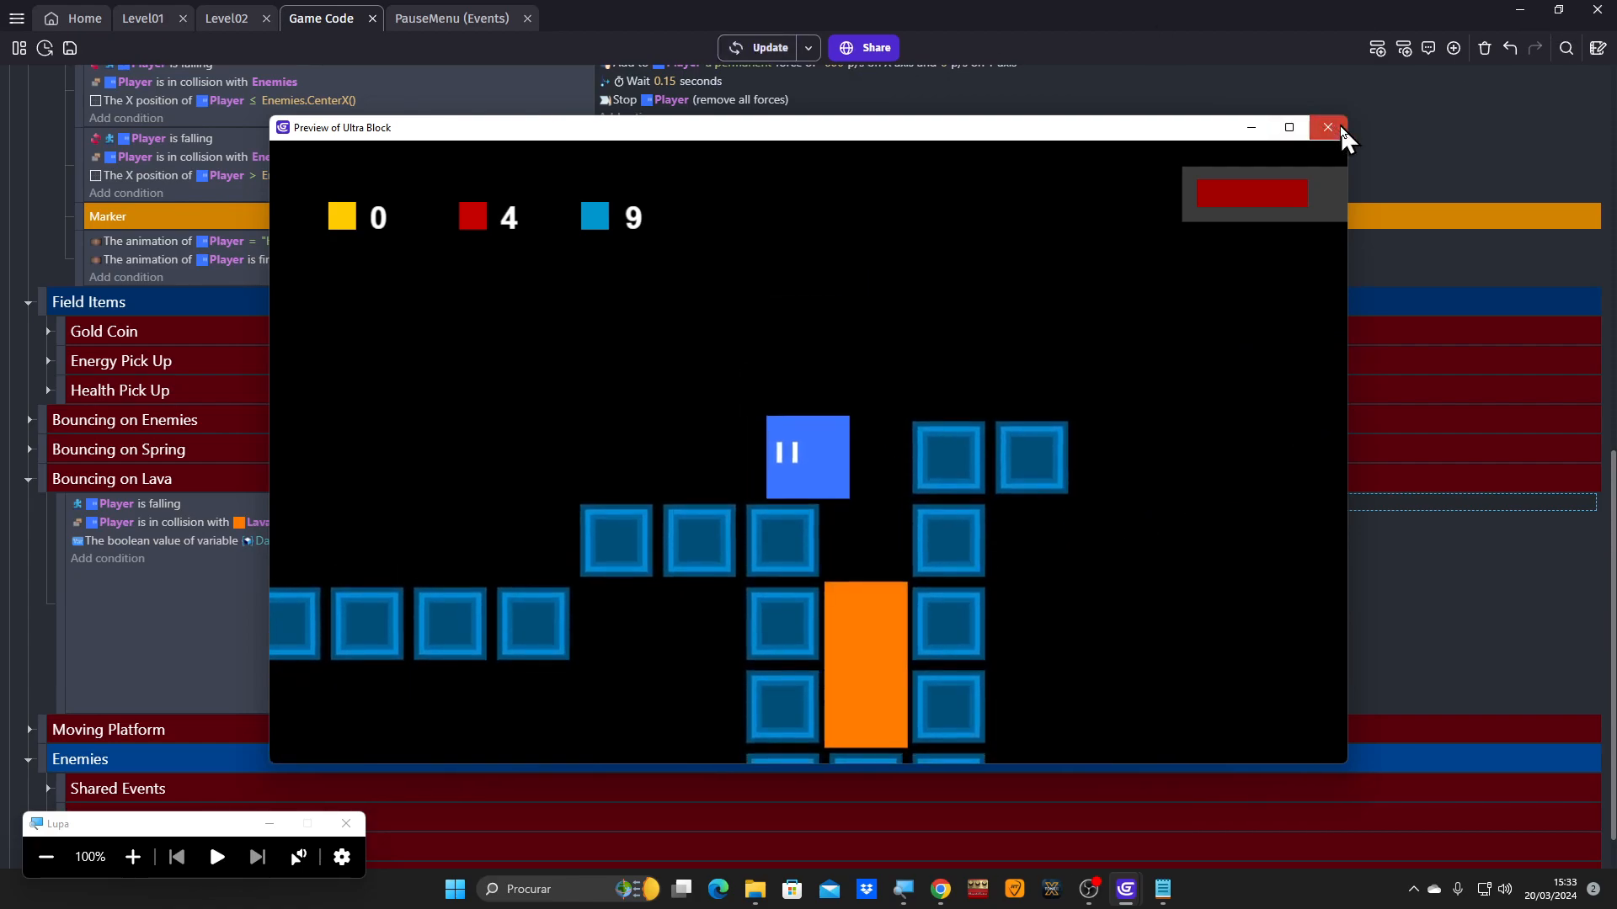
click(1328, 127)
Restart the preview, shoot bullets at the nearest enemy beside the Lava pit, and close the preview.
click(769, 48)
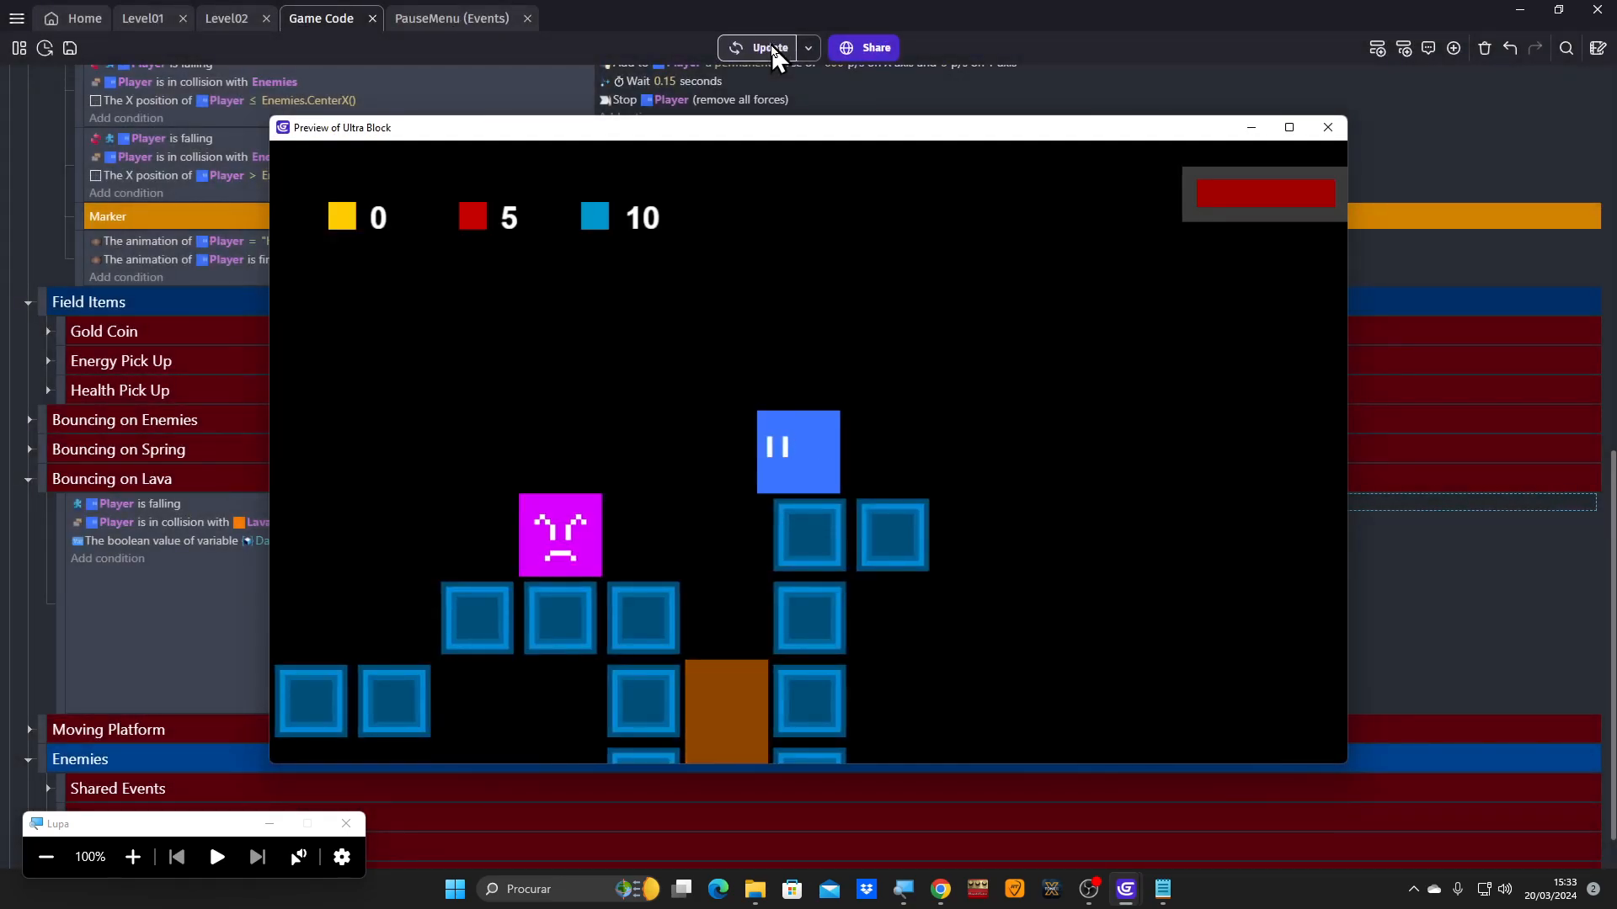
key(Left)
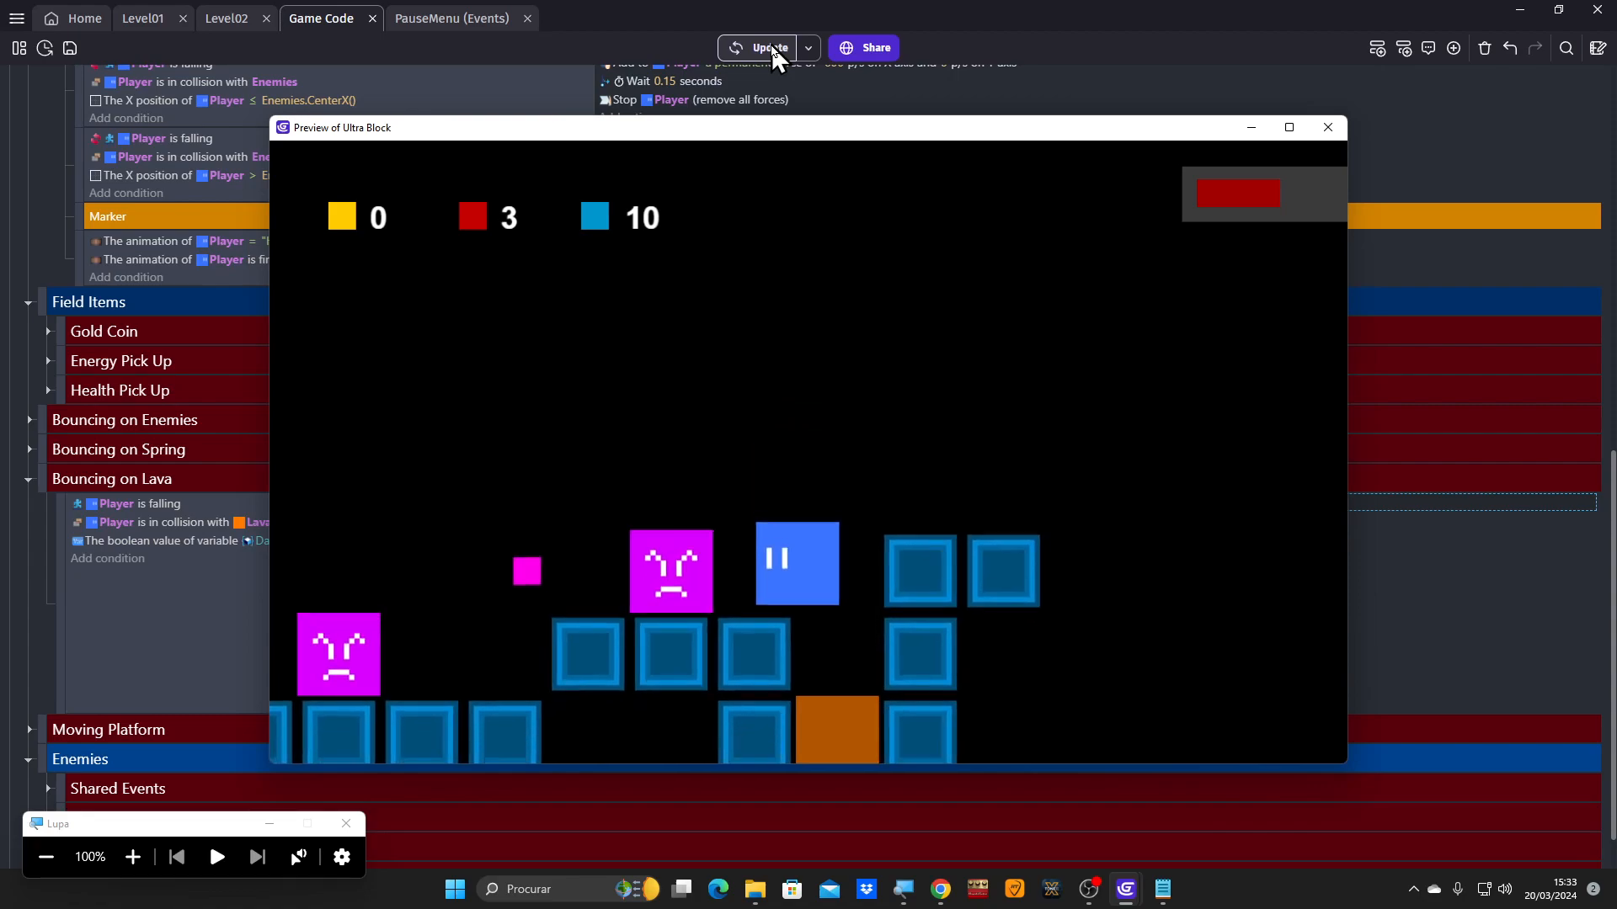
key(x)
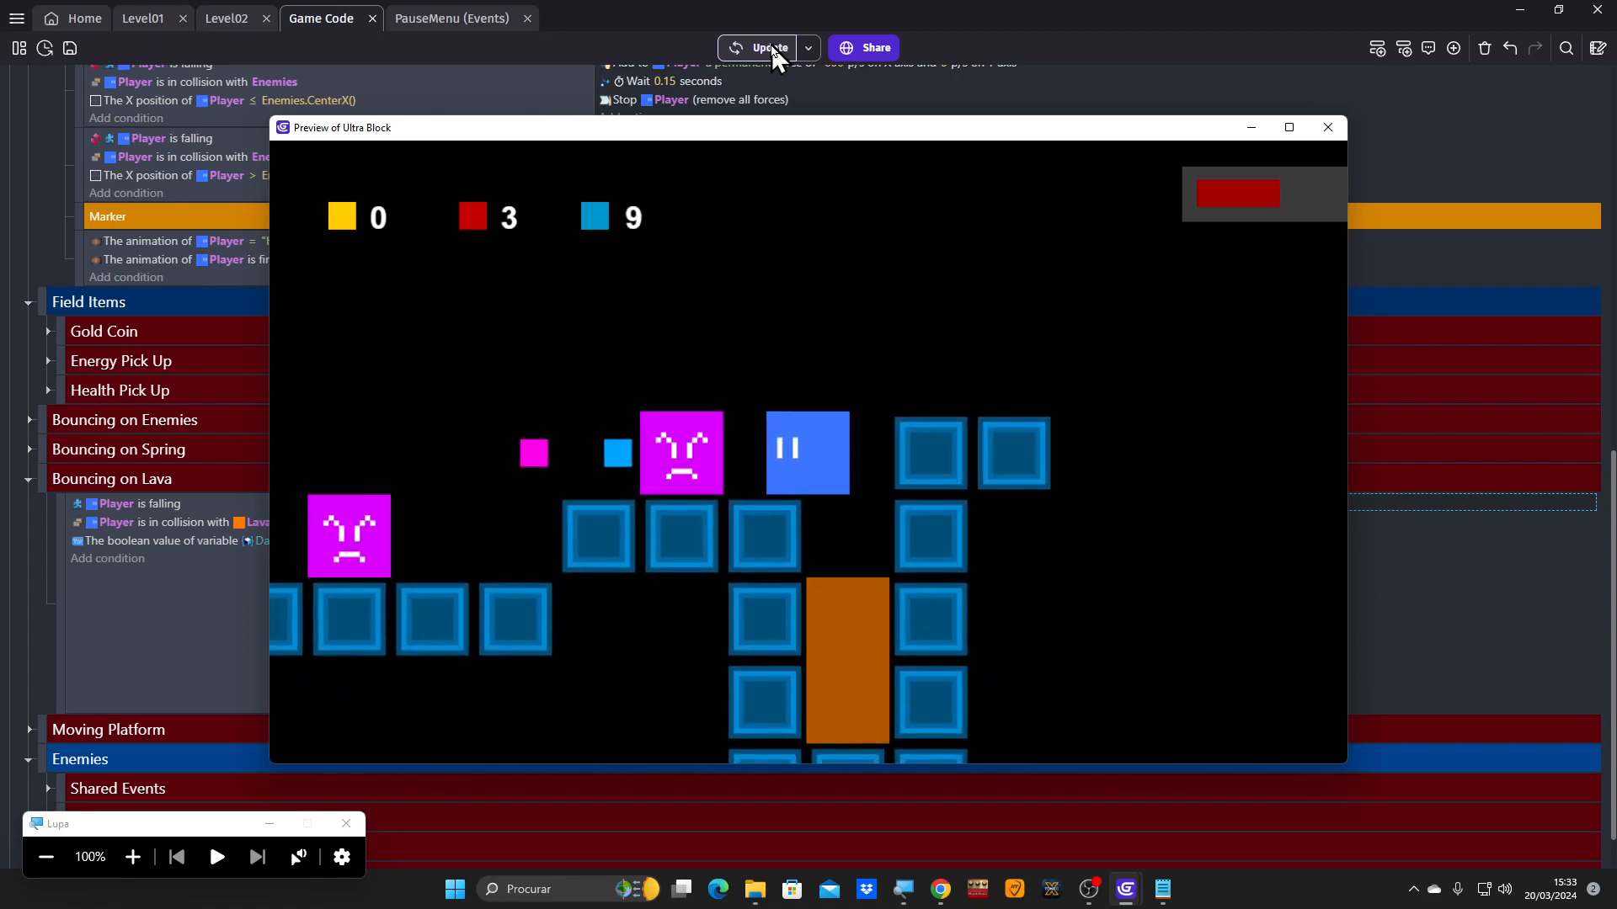
key(x)
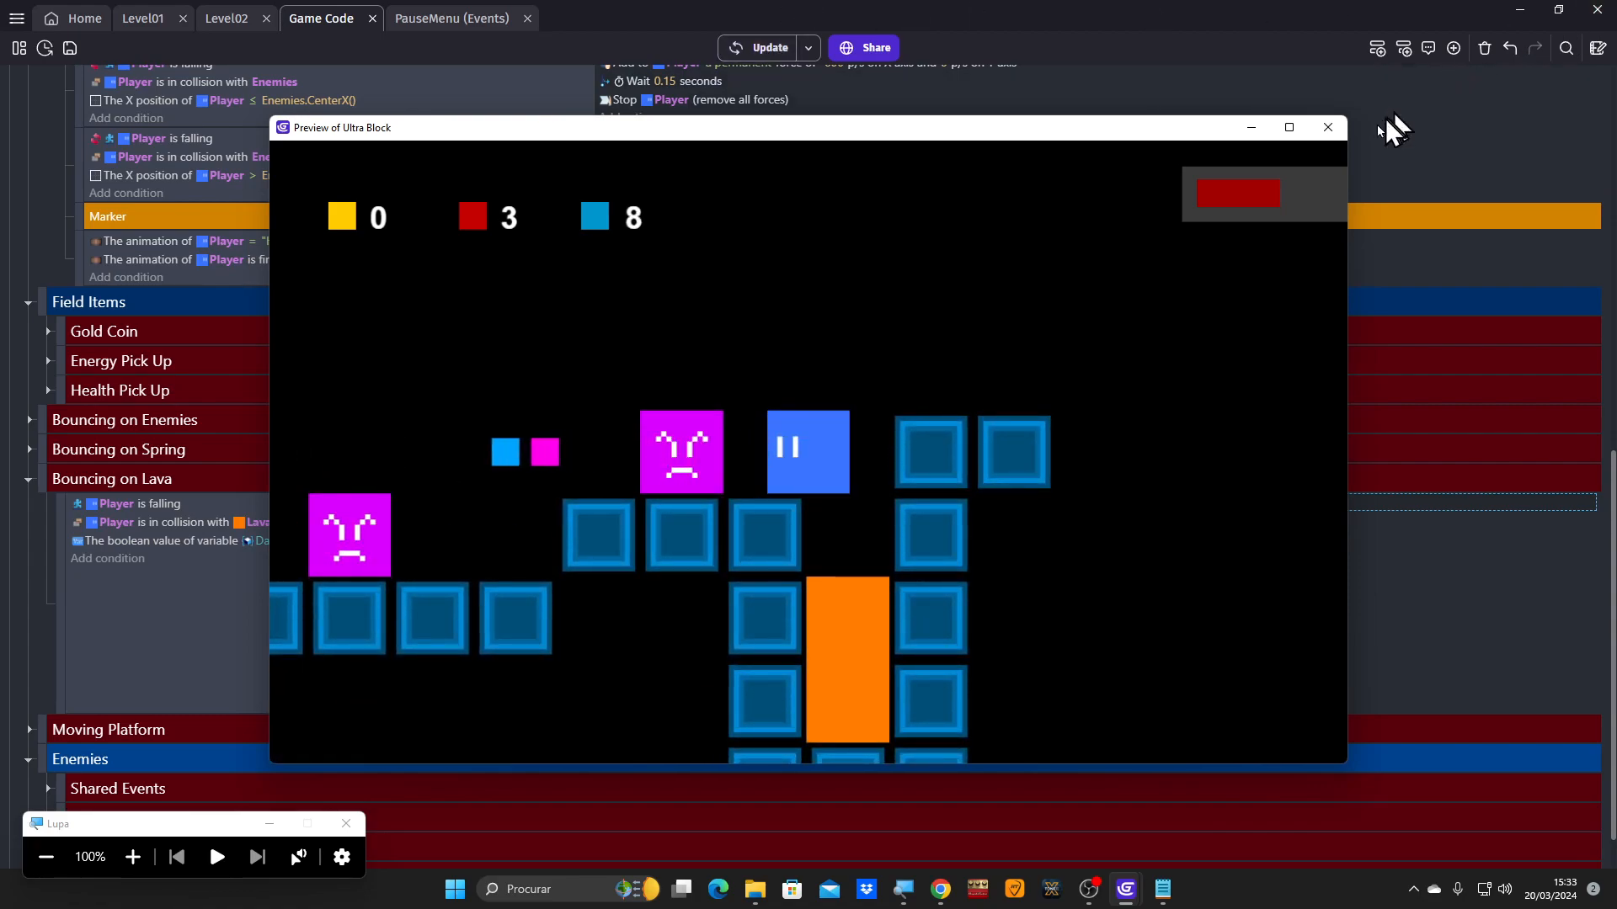
click(1328, 129)
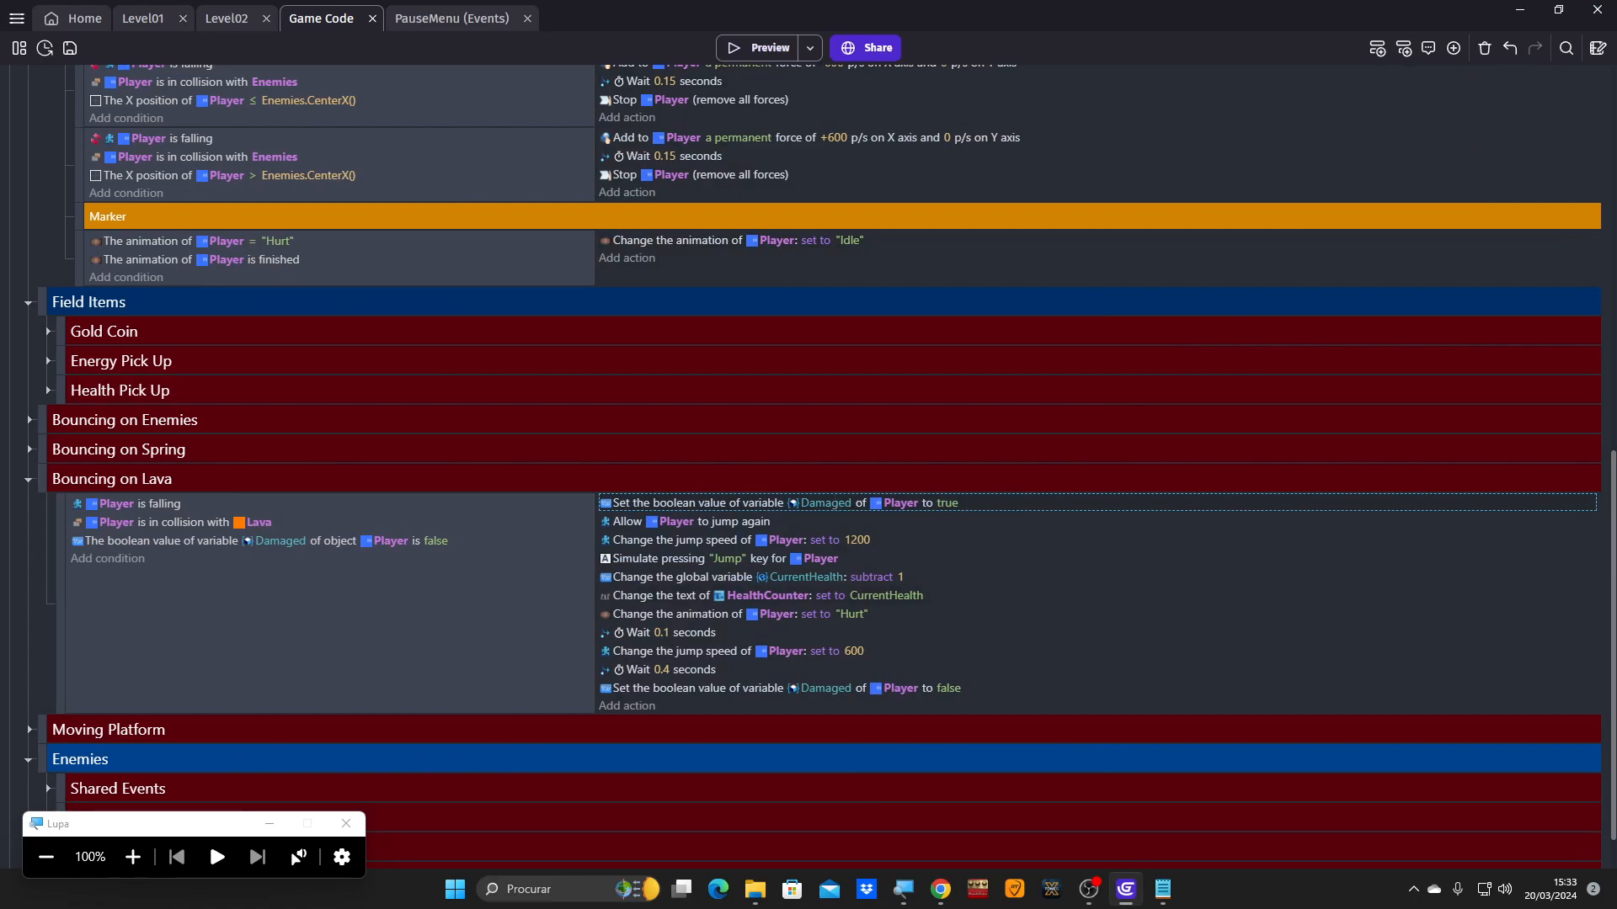
Collapse the Taking Damange event group in the Player section of the game code.
click(135, 857)
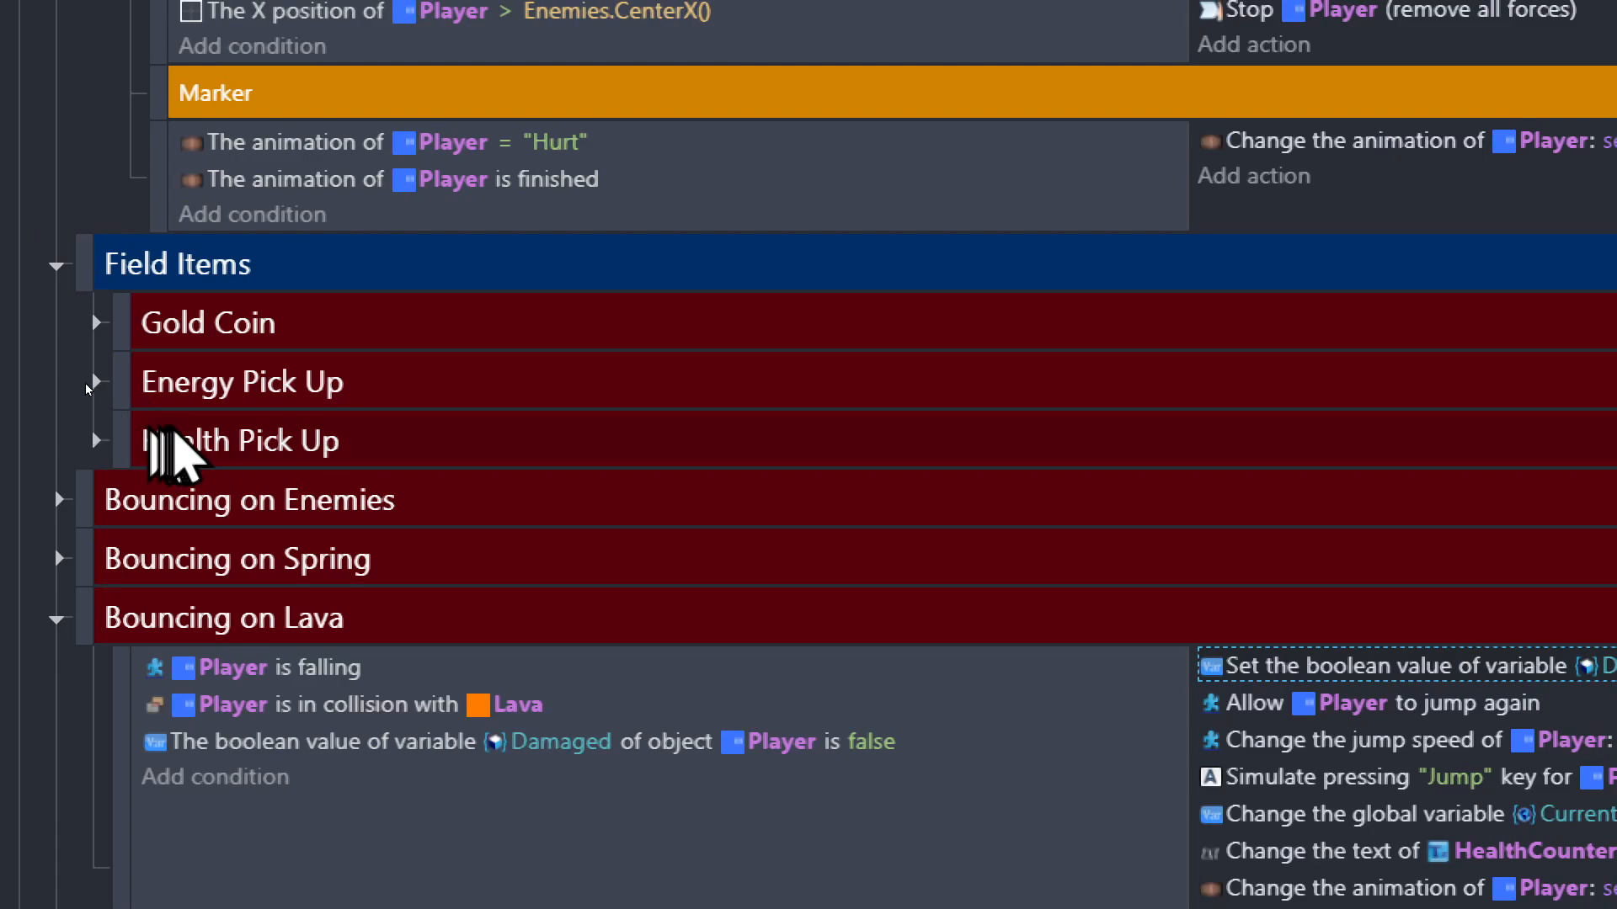
scroll(122, 455, up, 6)
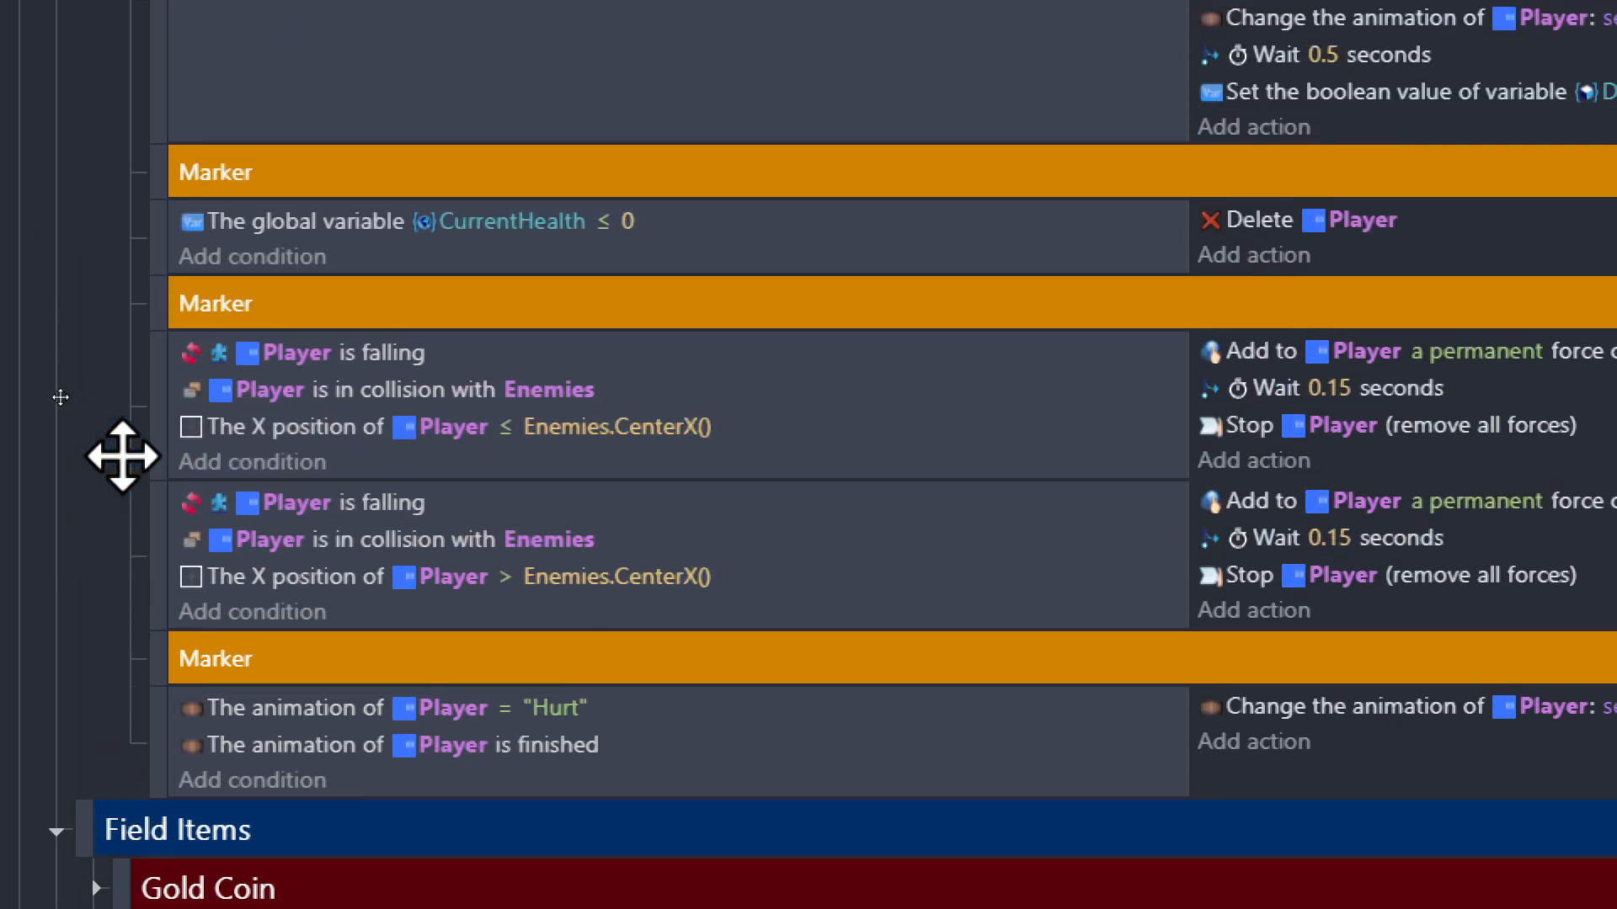
scroll(122, 456, up, 8)
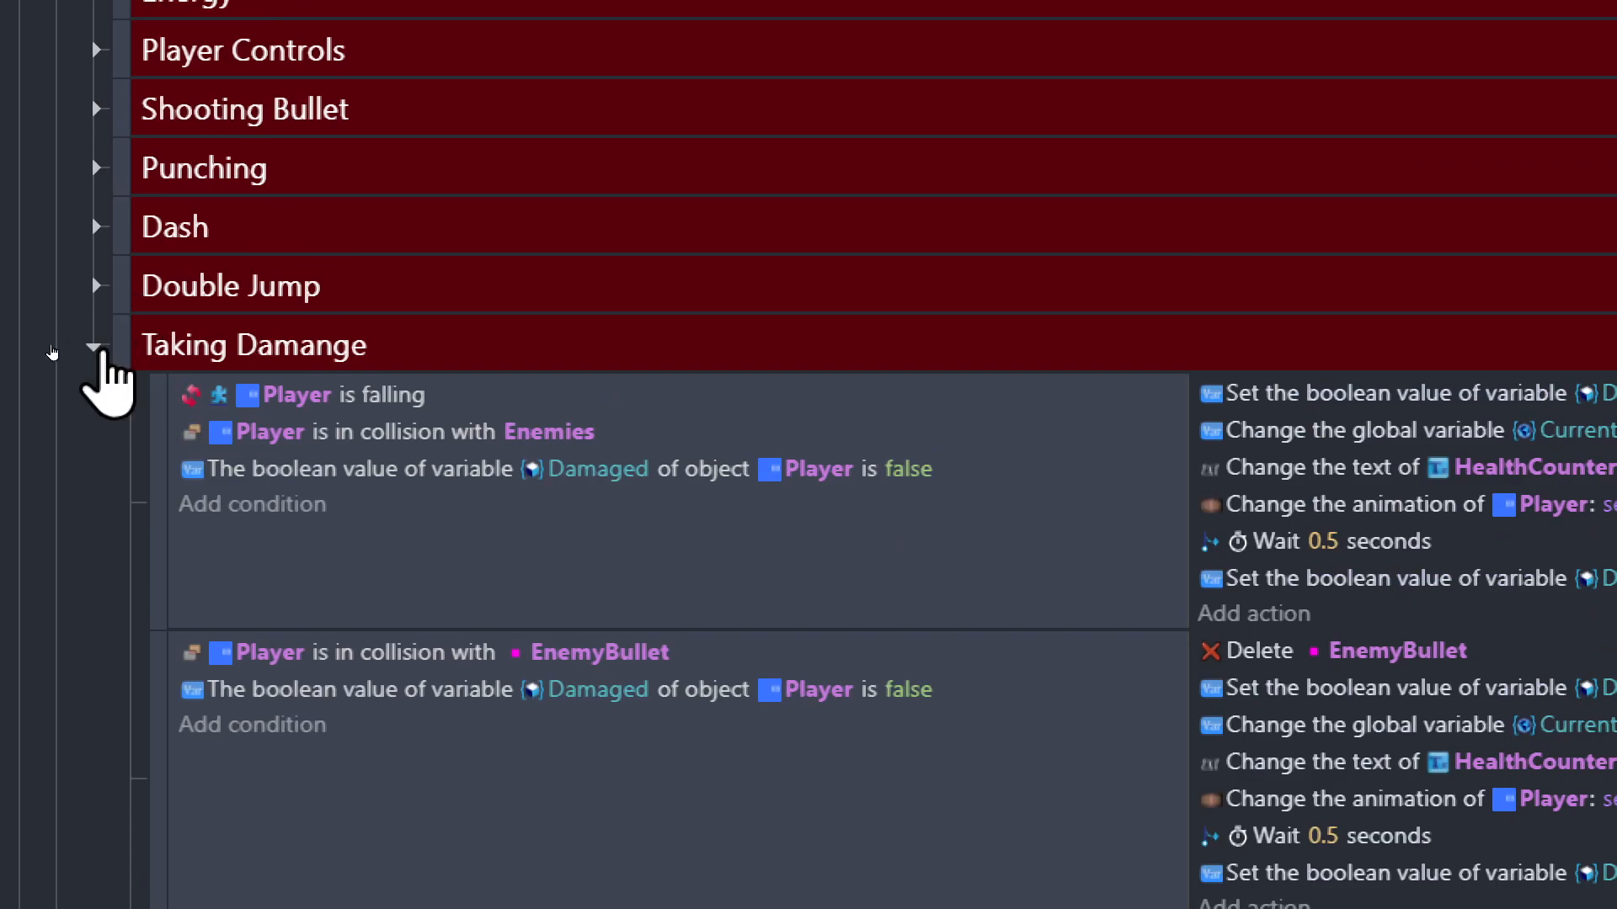
click(97, 346)
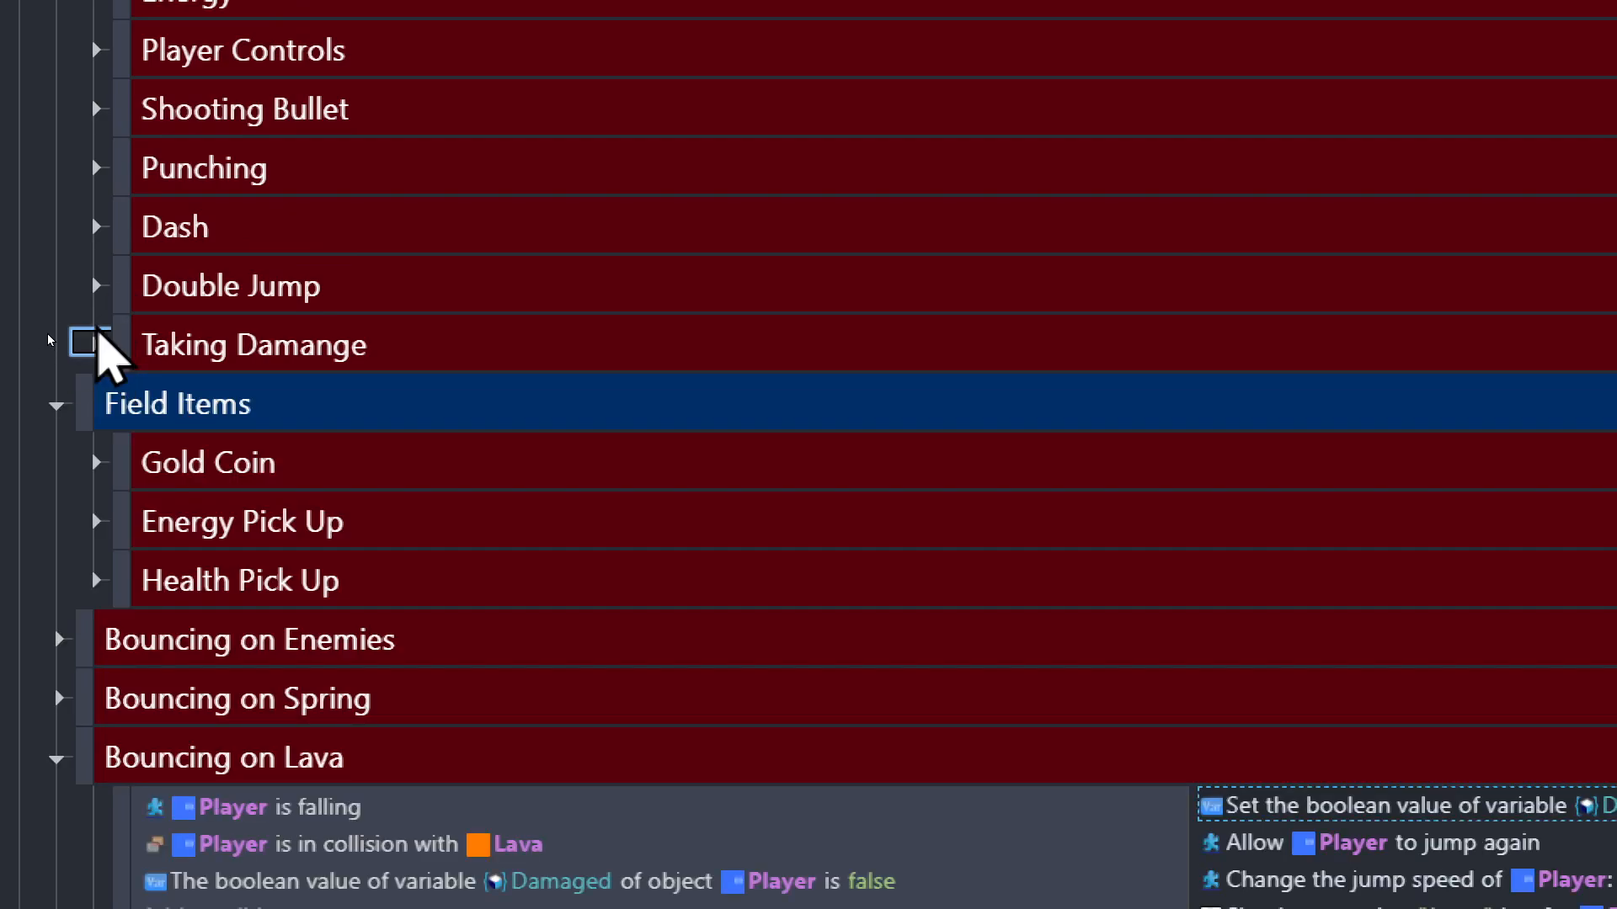
scroll(84, 294, up, 2)
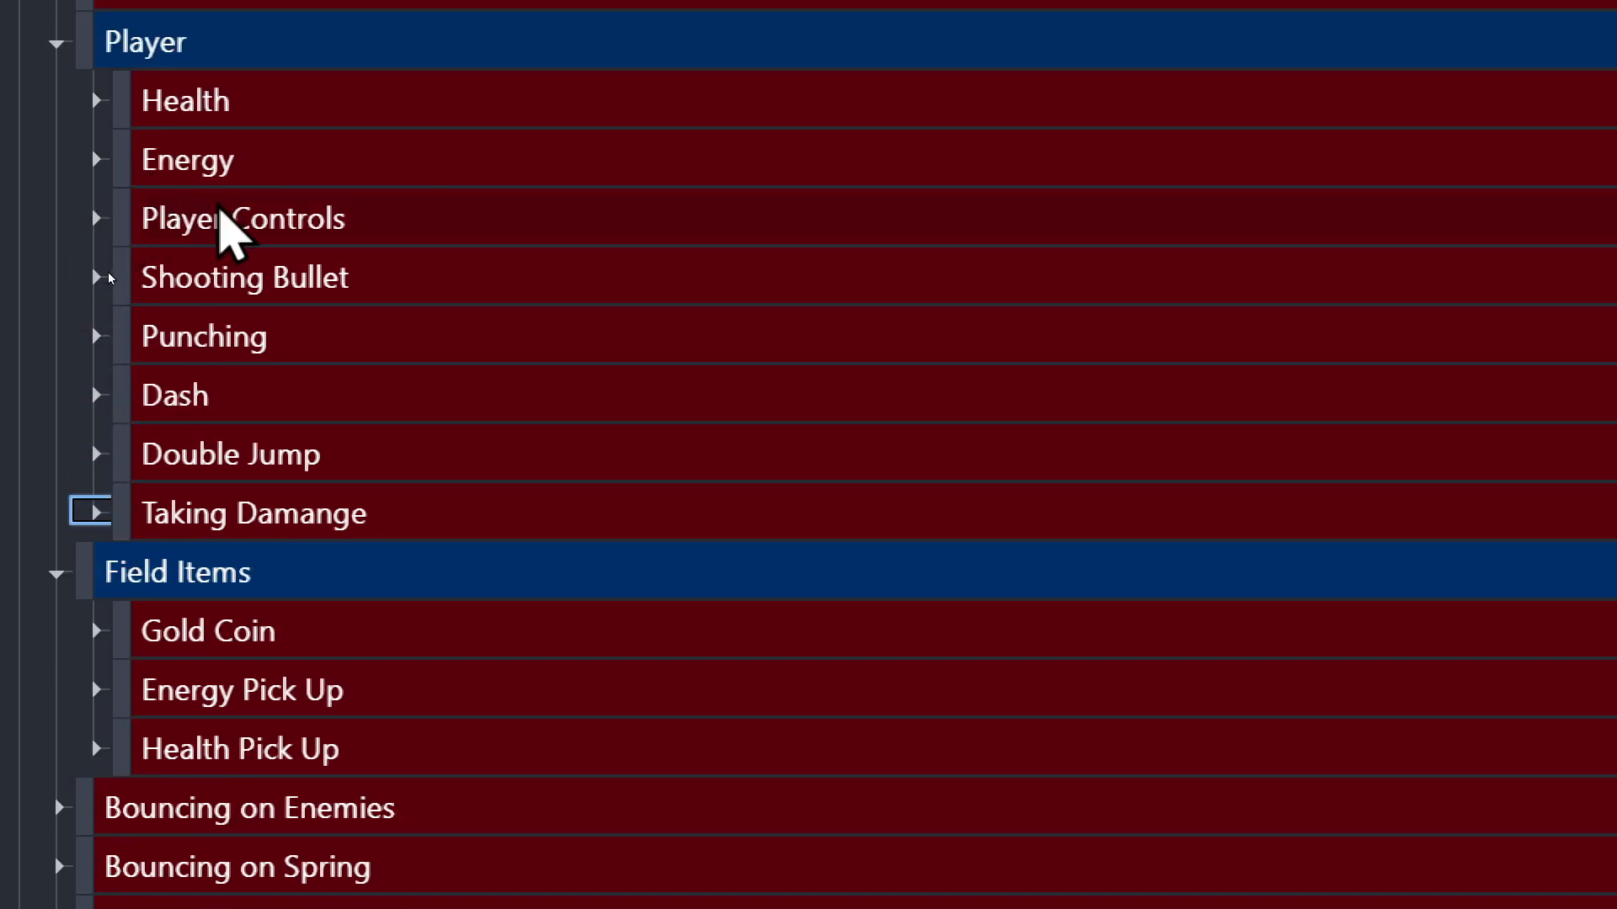
Expand the Shooting Bullet group and change the Bullet collision condition's target object from Red to Enemies.
click(94, 276)
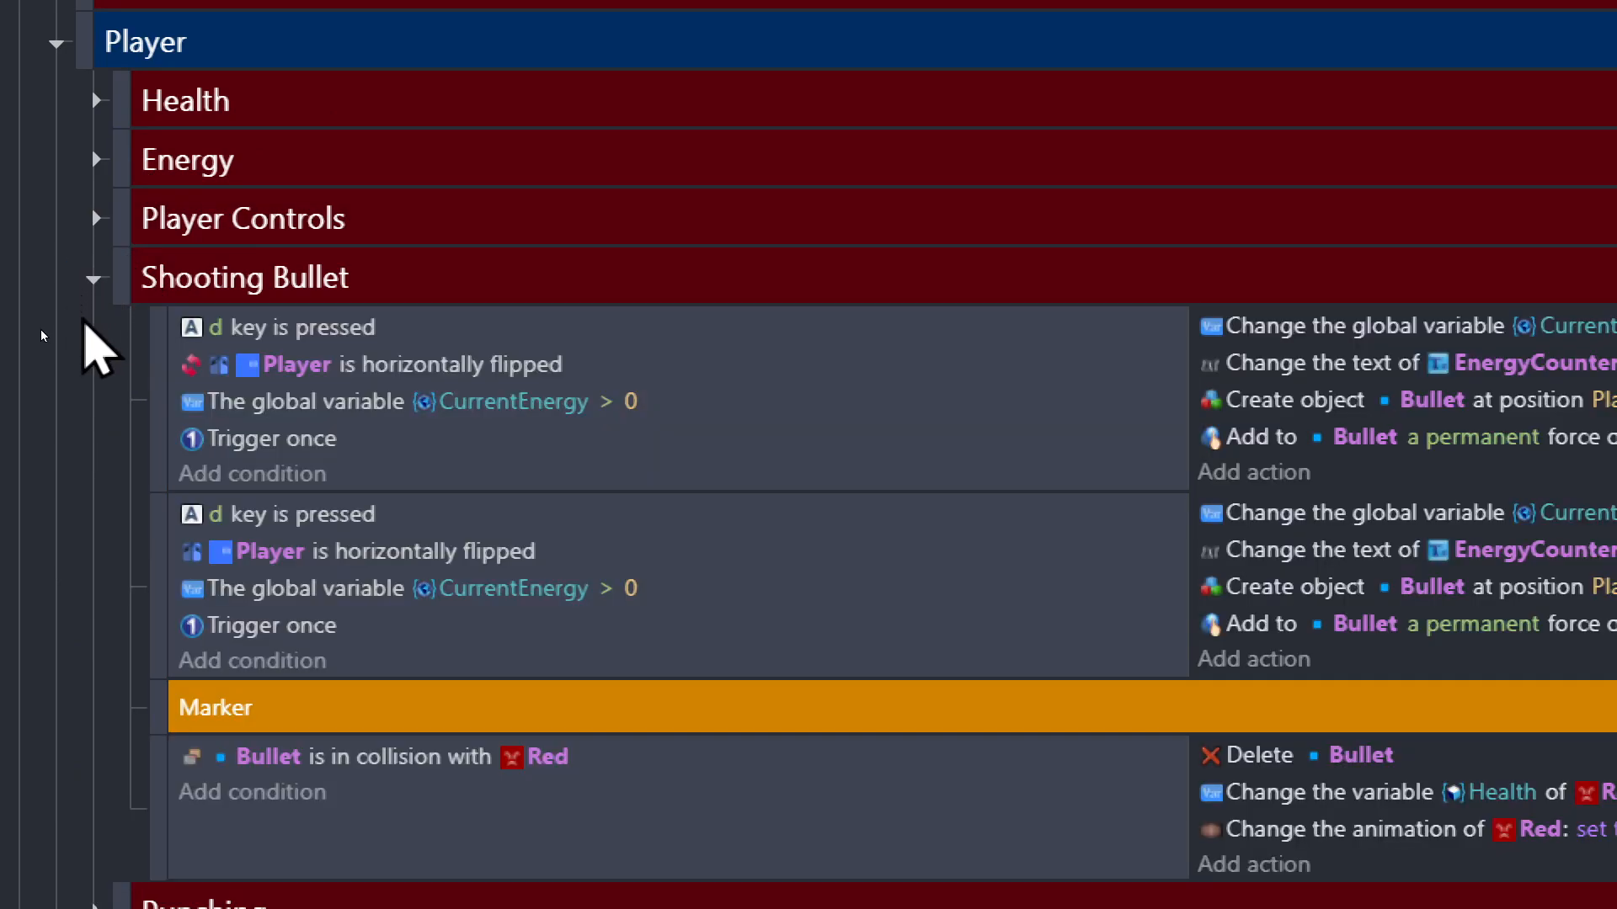
scroll(85, 322, down, 2)
scroll(84, 322, down, 2)
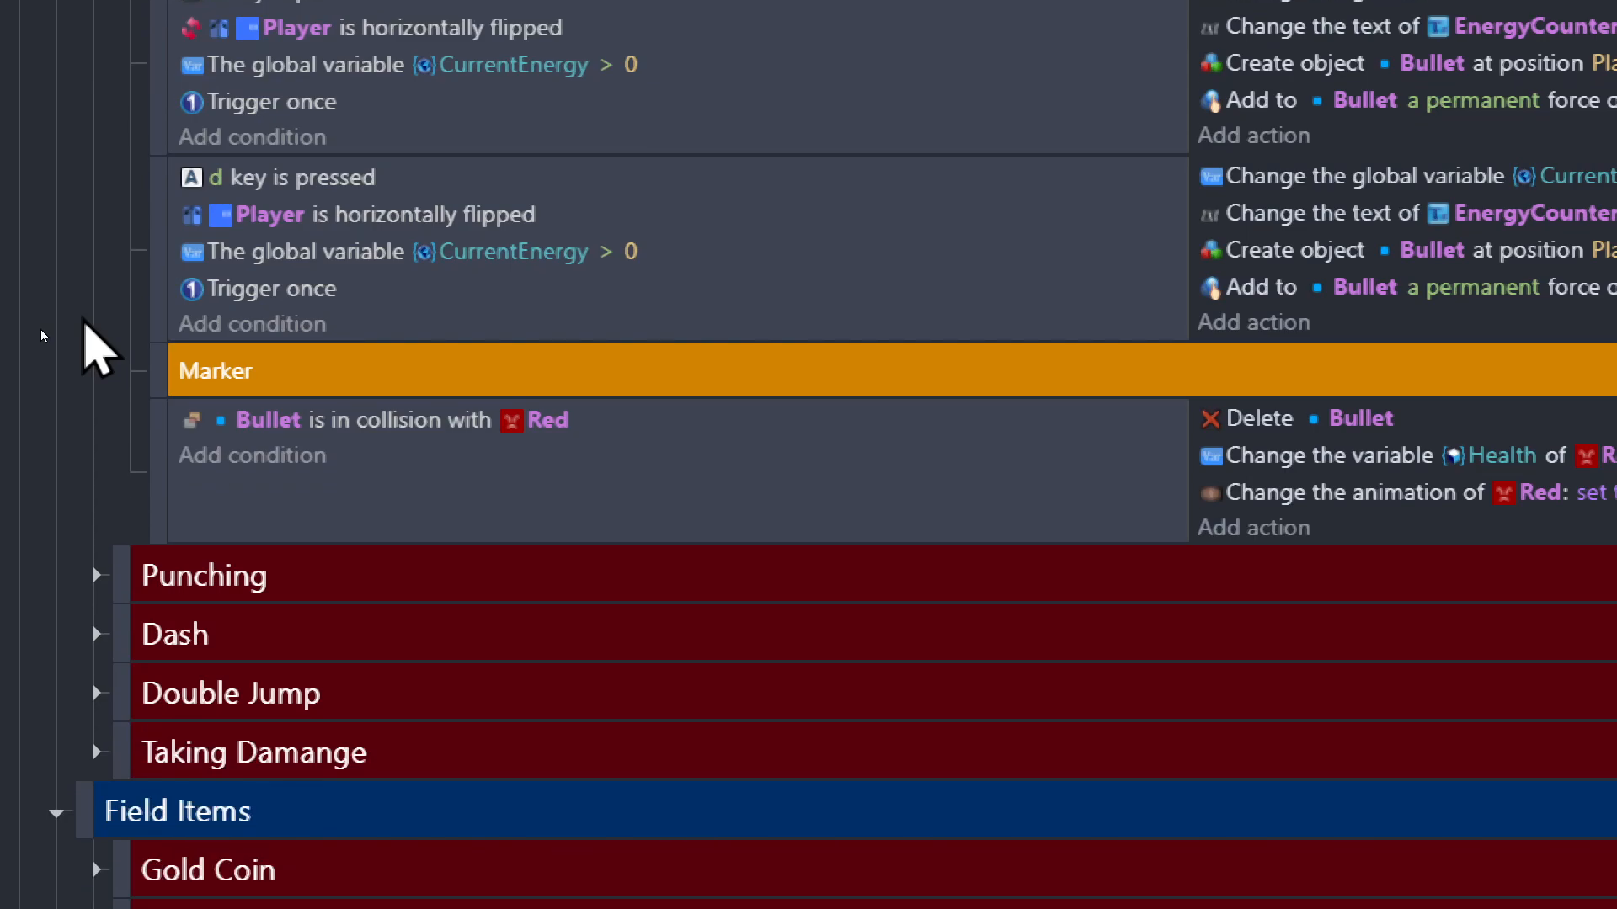
click(549, 421)
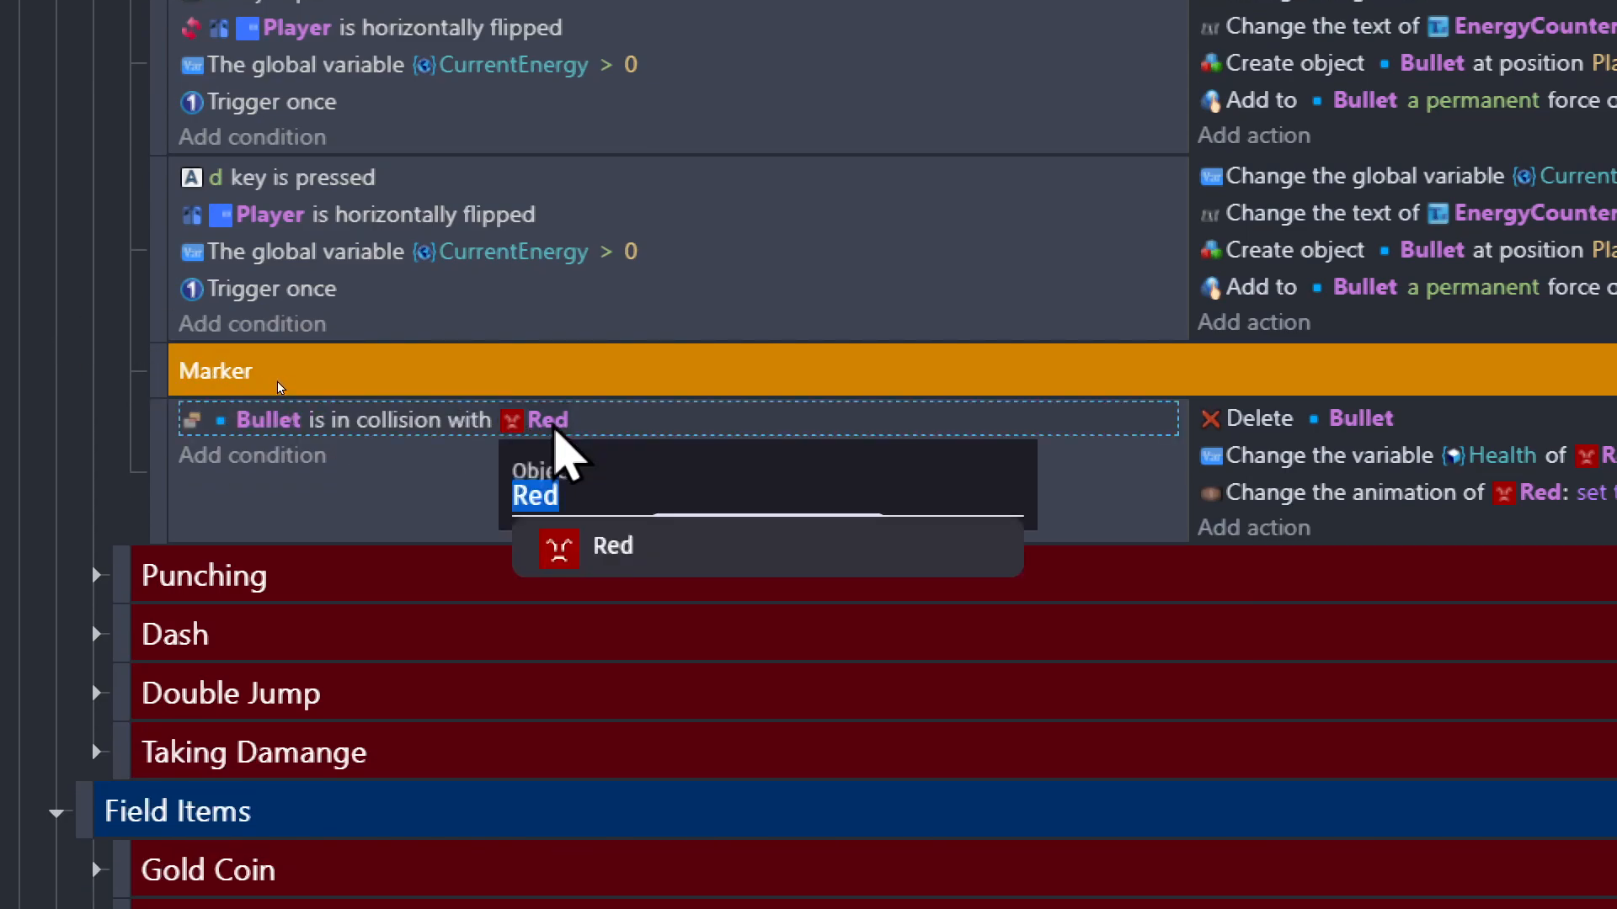
text(Enemies)
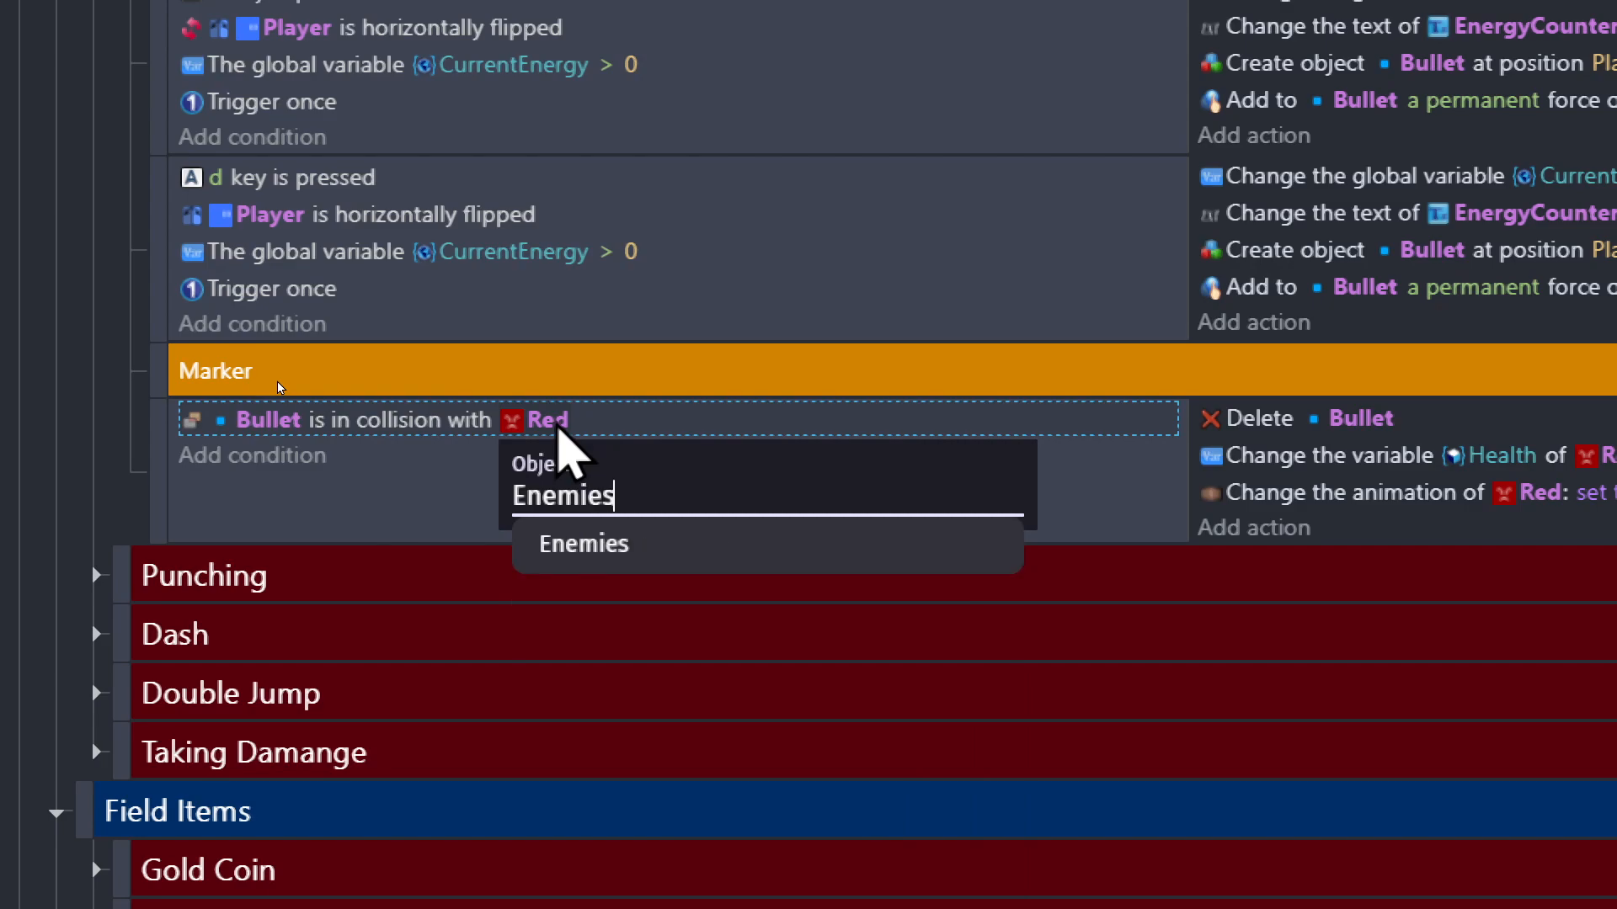
key(Return)
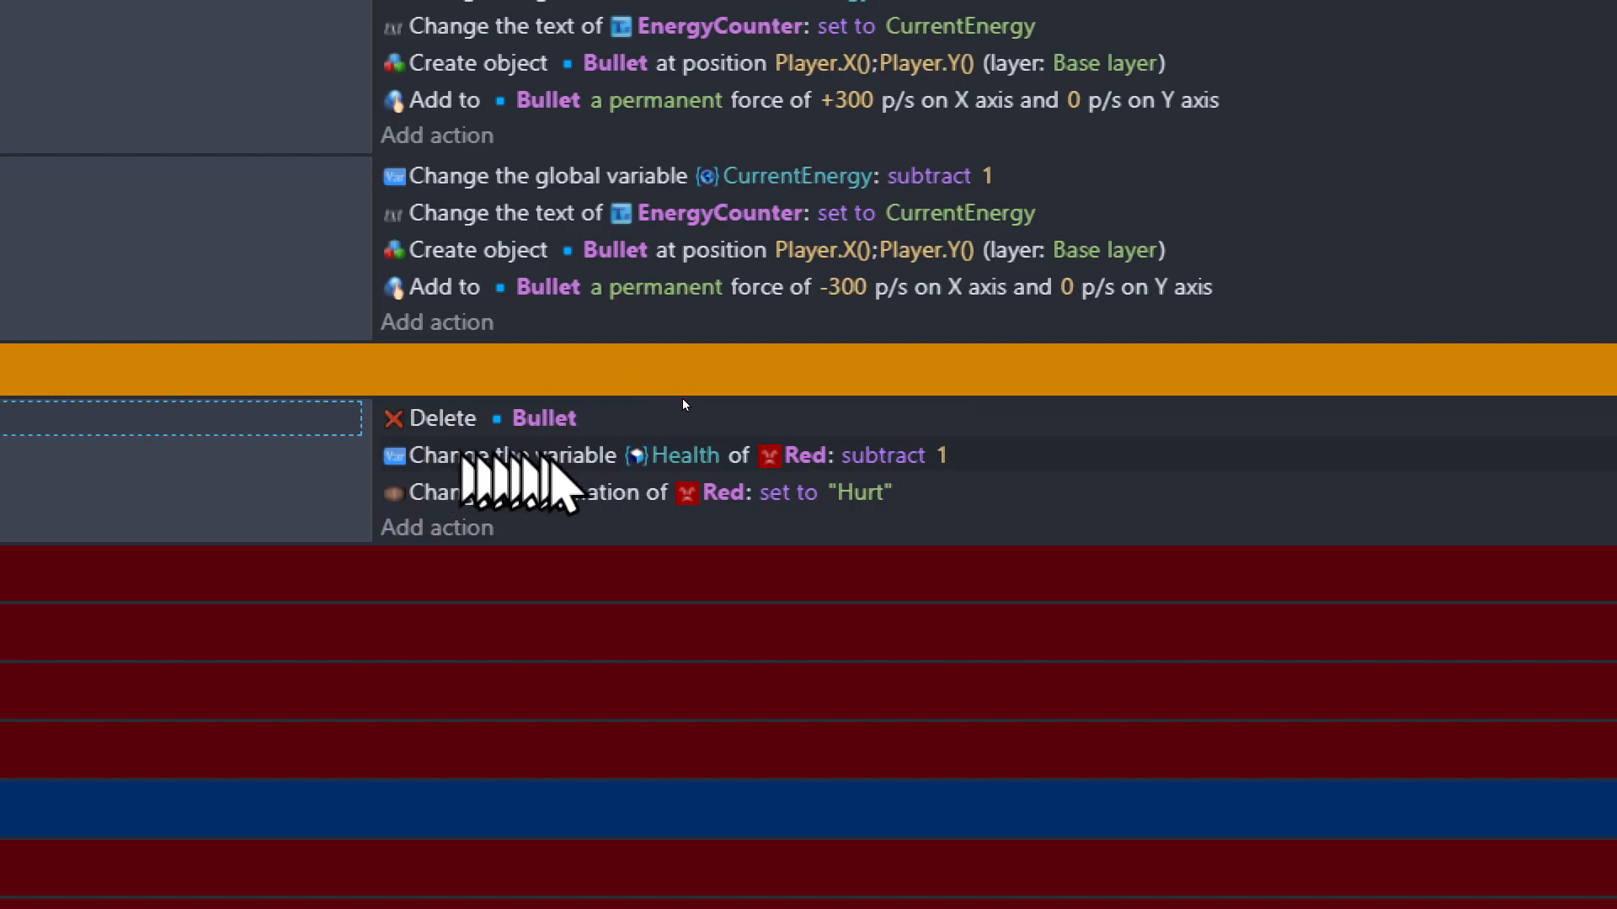
Change the object to Enemies in the Bullet collision event's Health subtraction and "Hurt" animation actions.
click(807, 459)
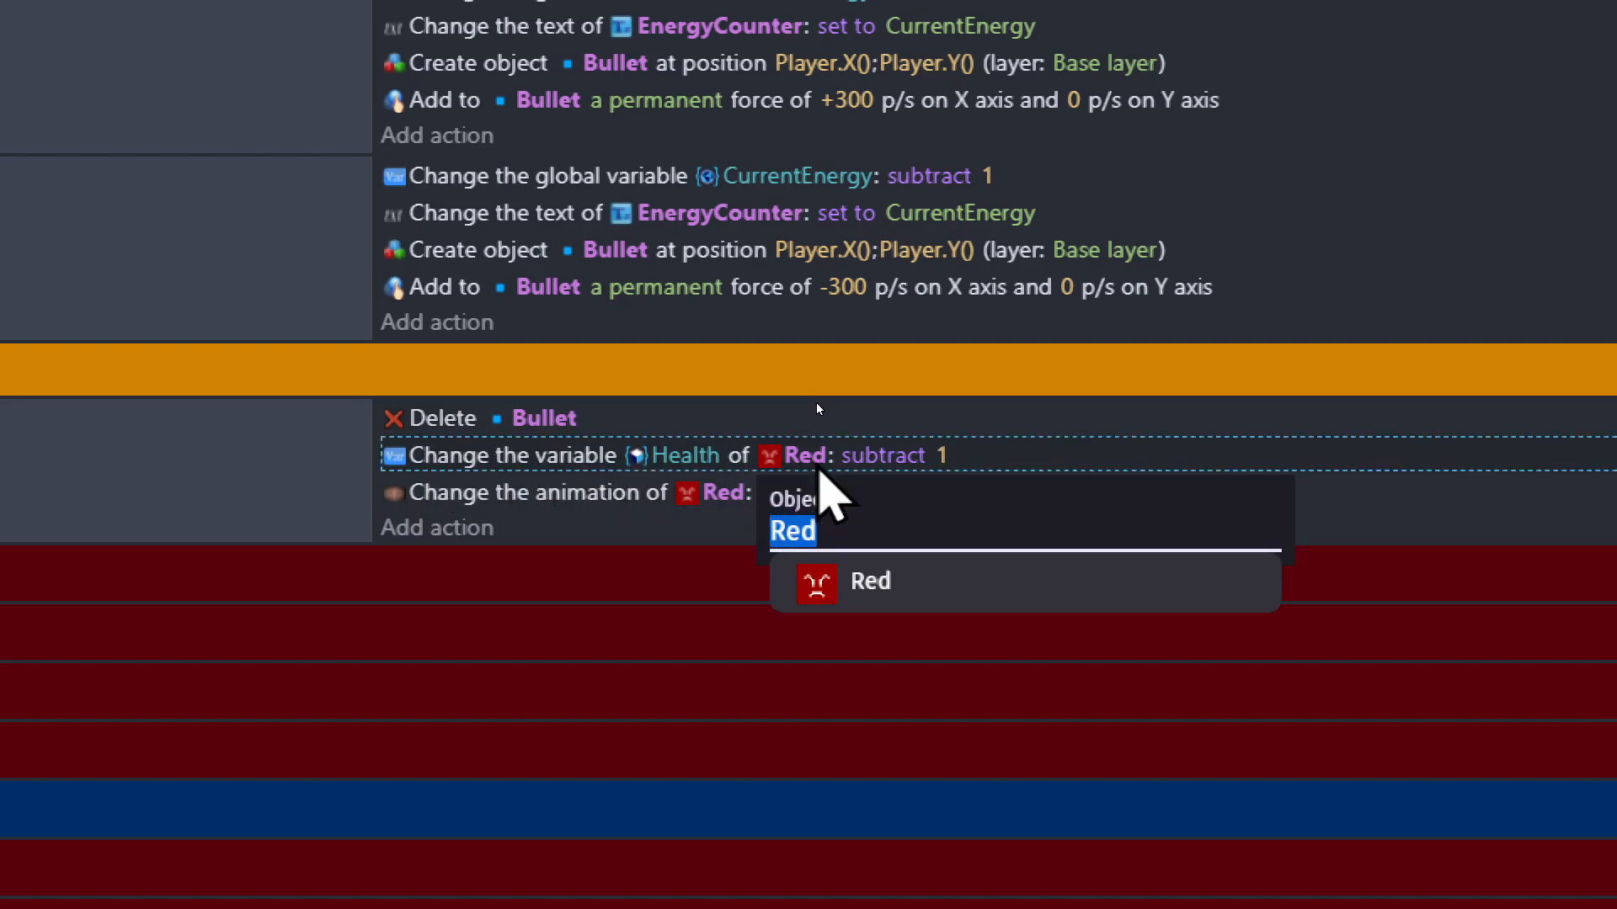
text(Enemies)
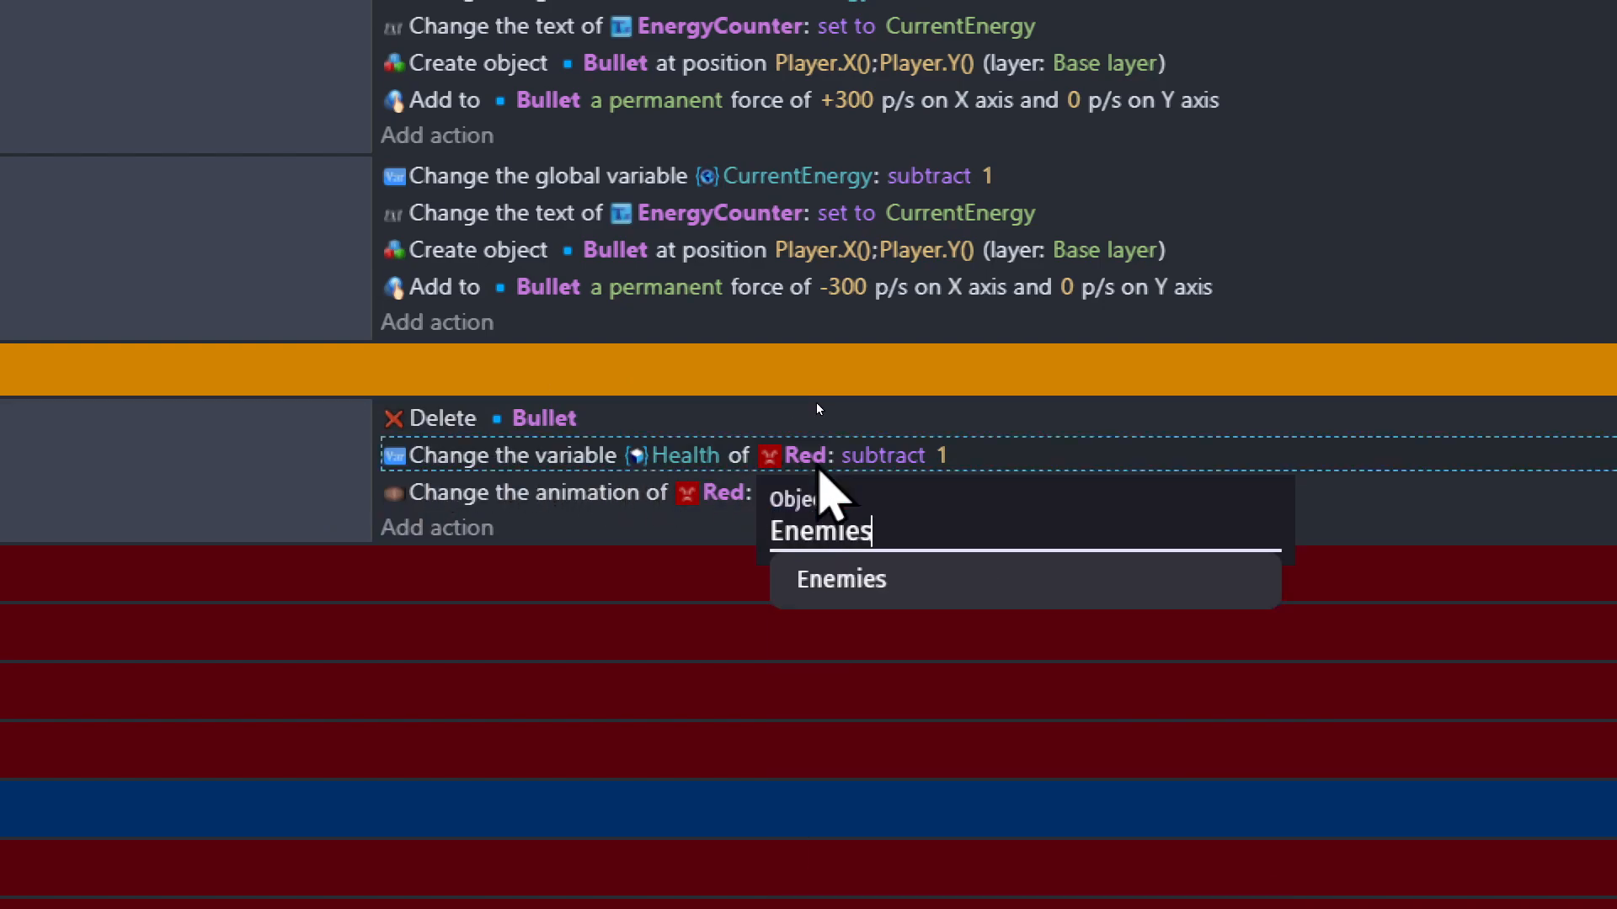
key(Return)
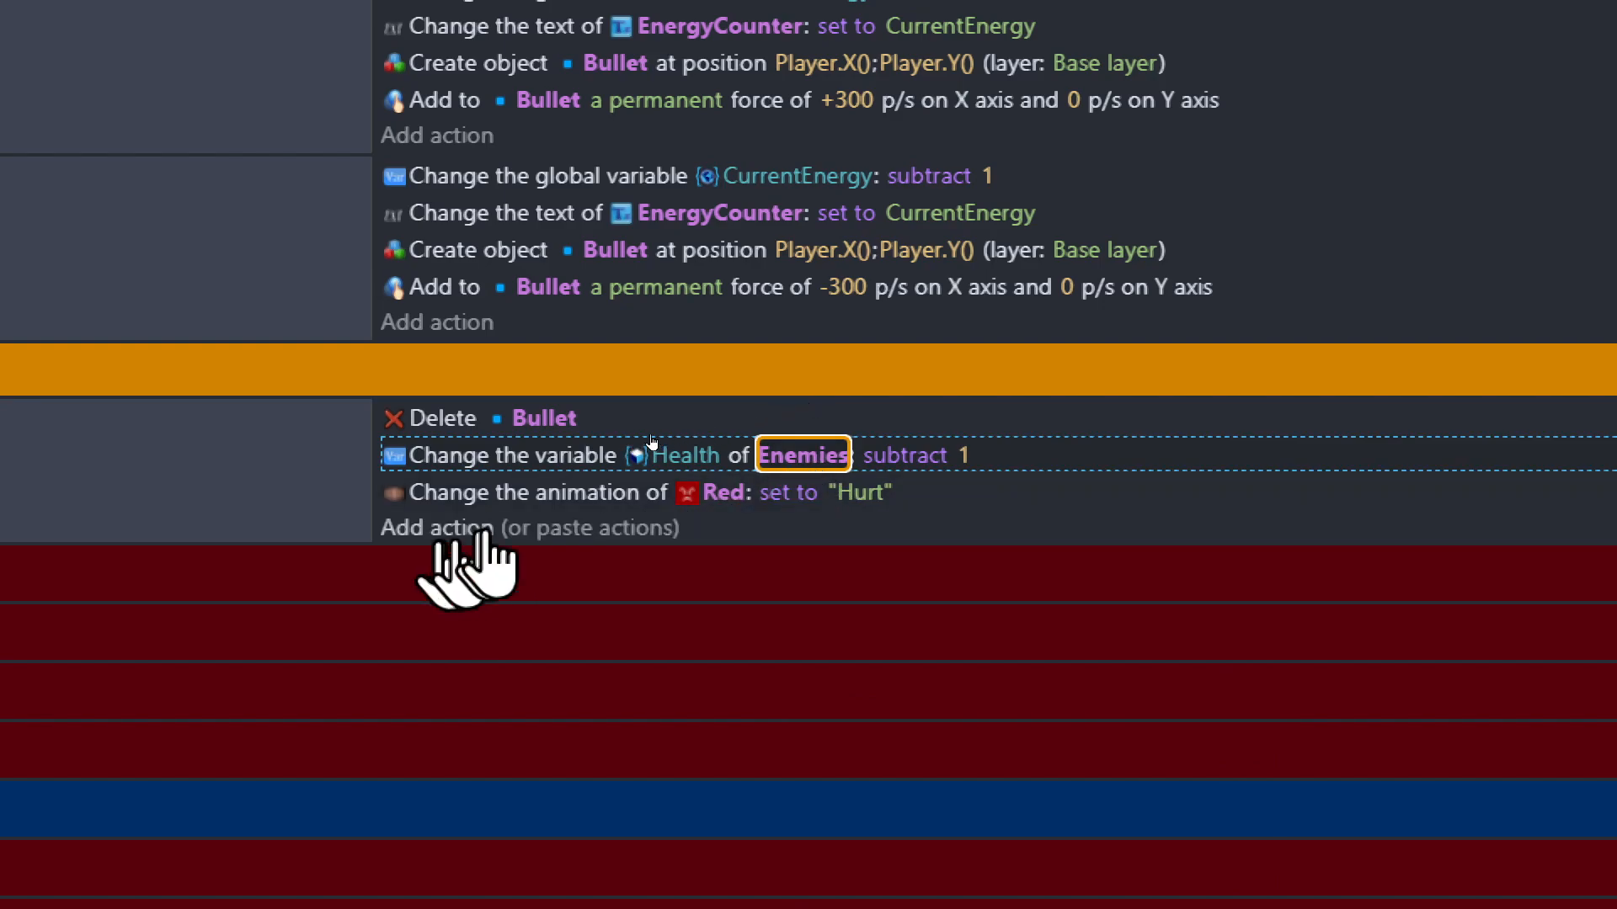
click(724, 494)
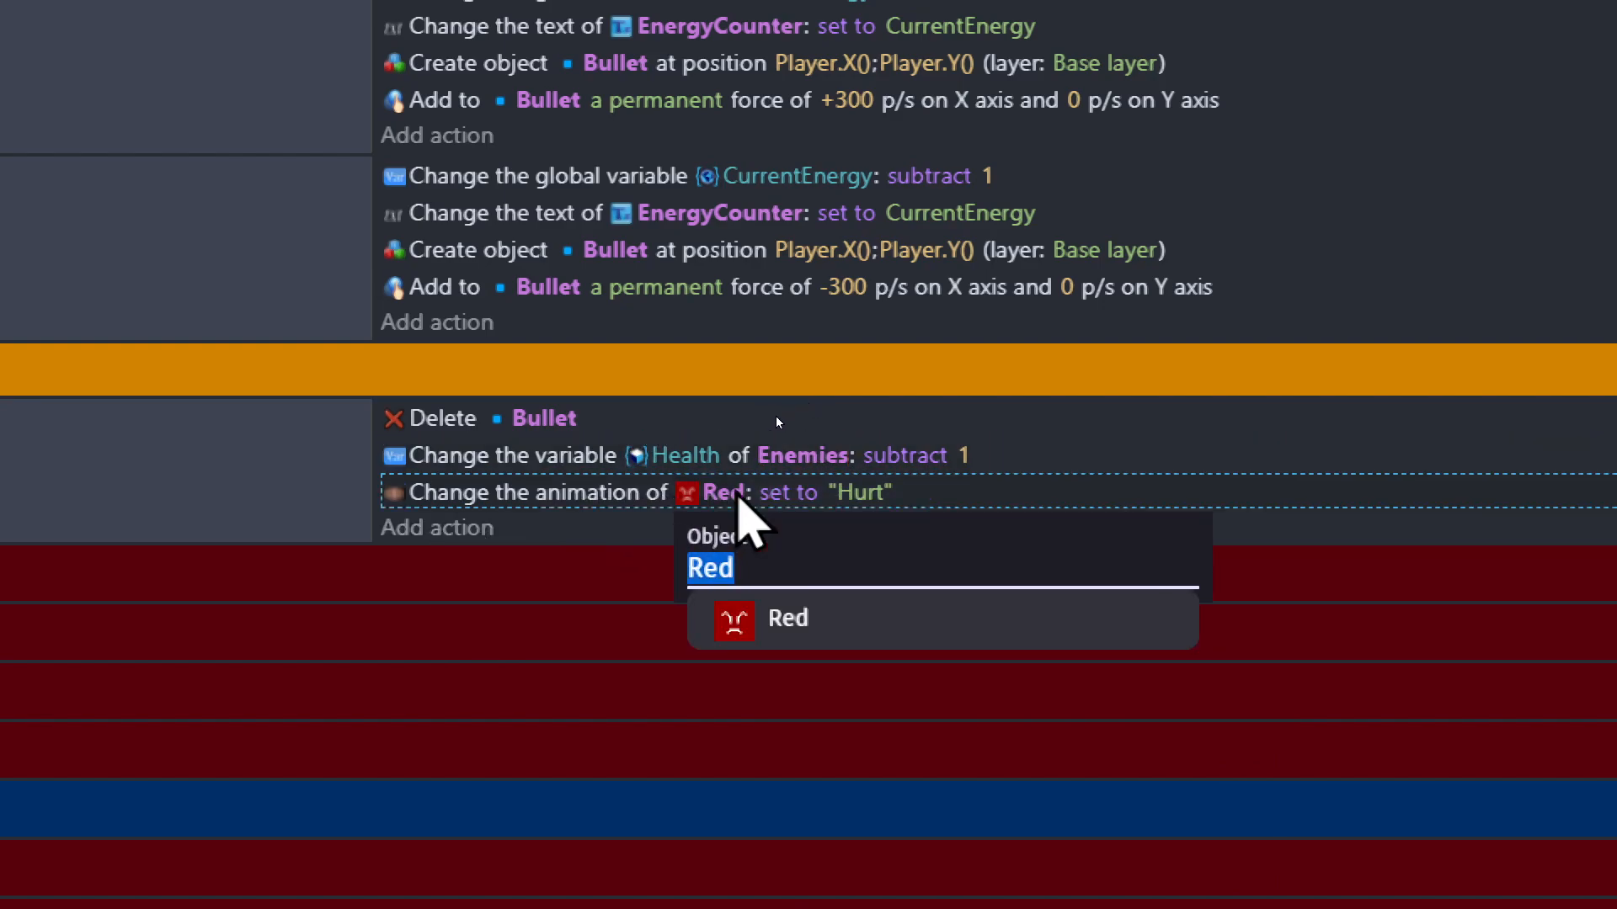
text(Eneme)
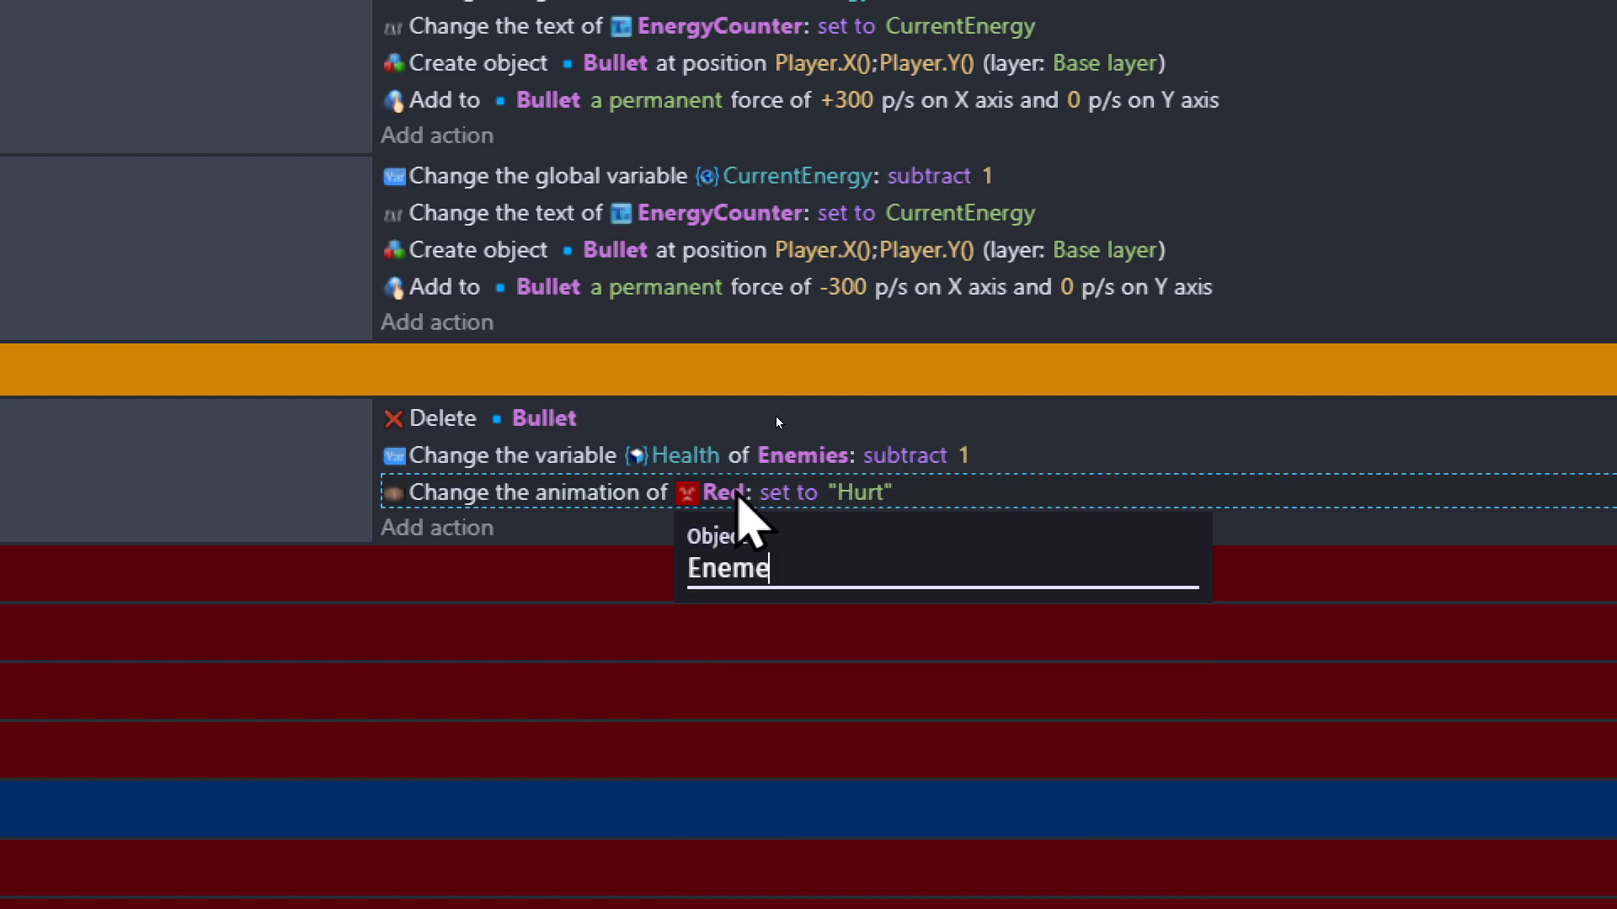
key(BackSpace)
key(BackSpace)
text(mi)
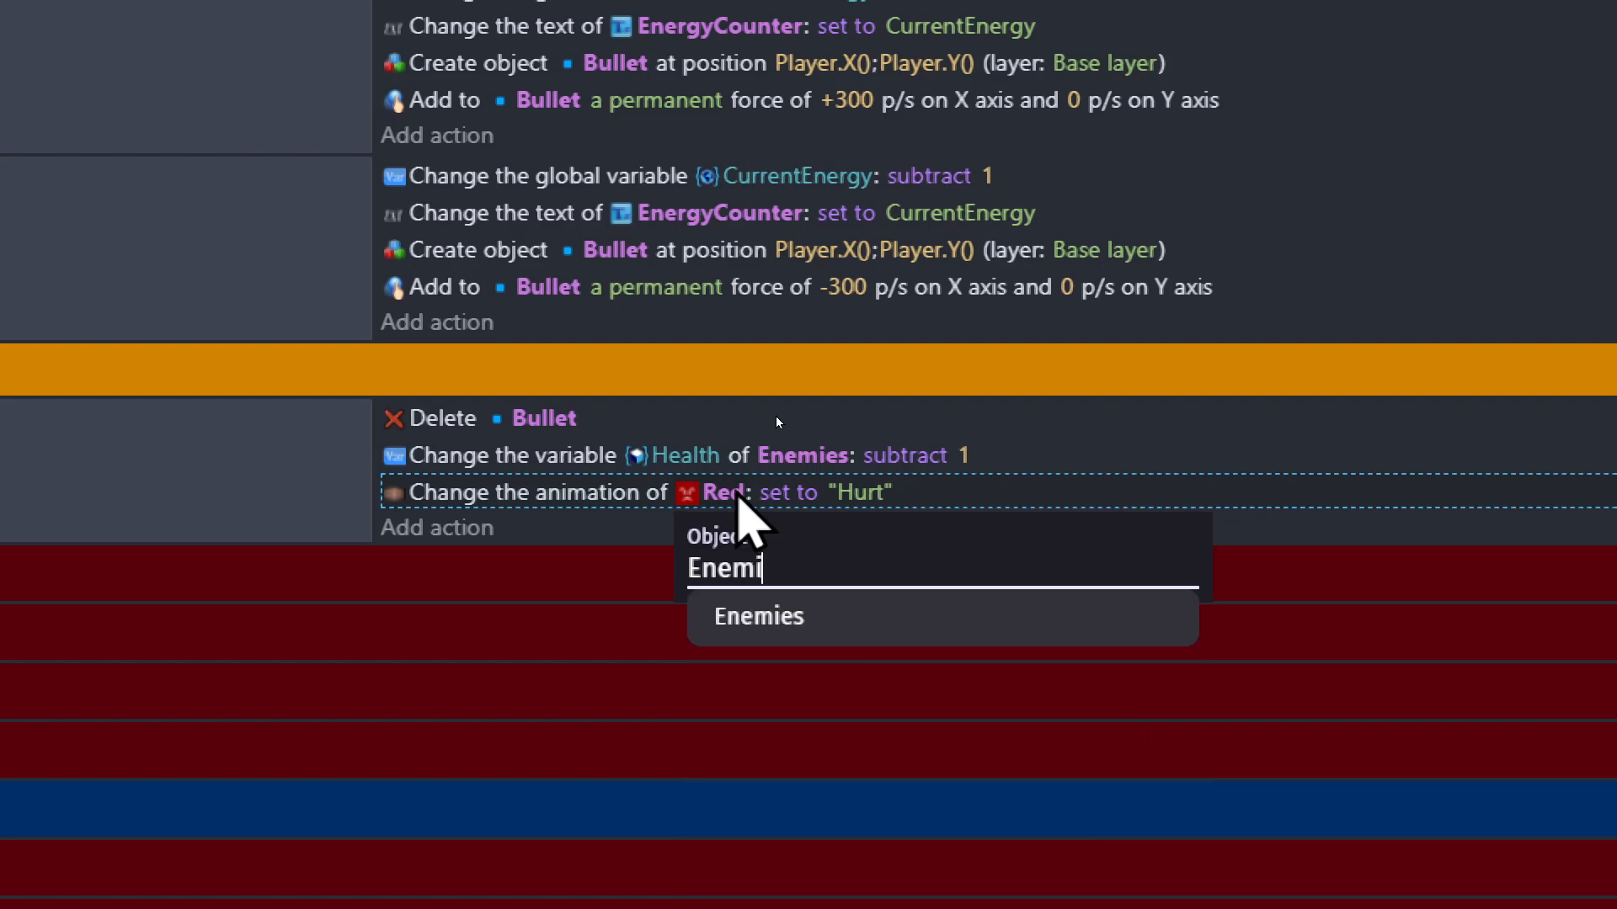
key(Return)
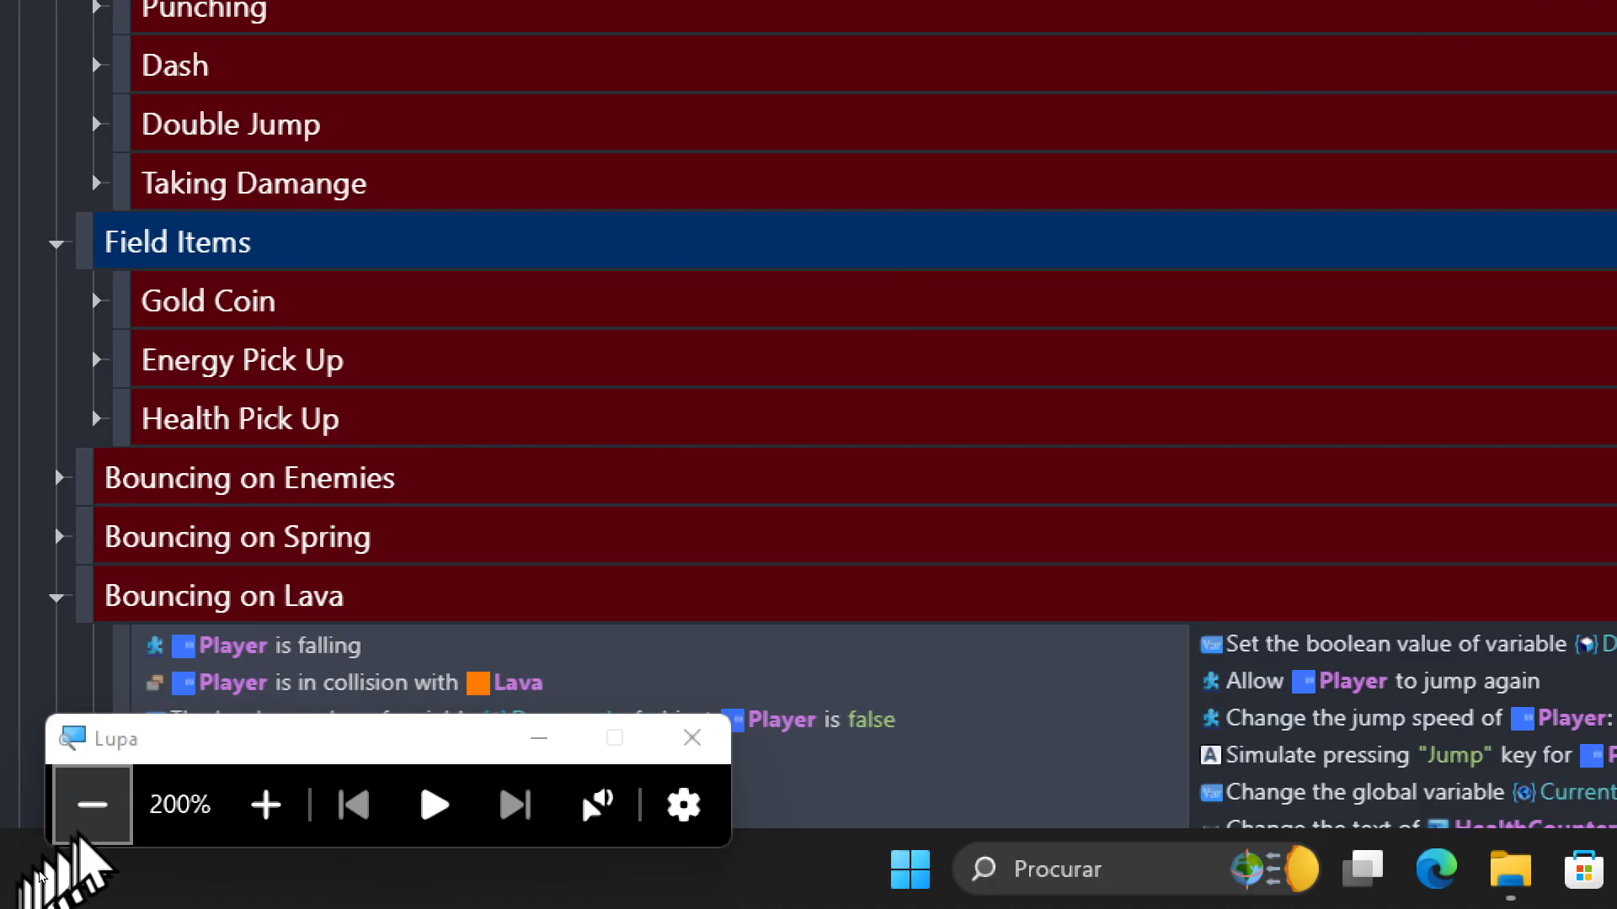
click(78, 832)
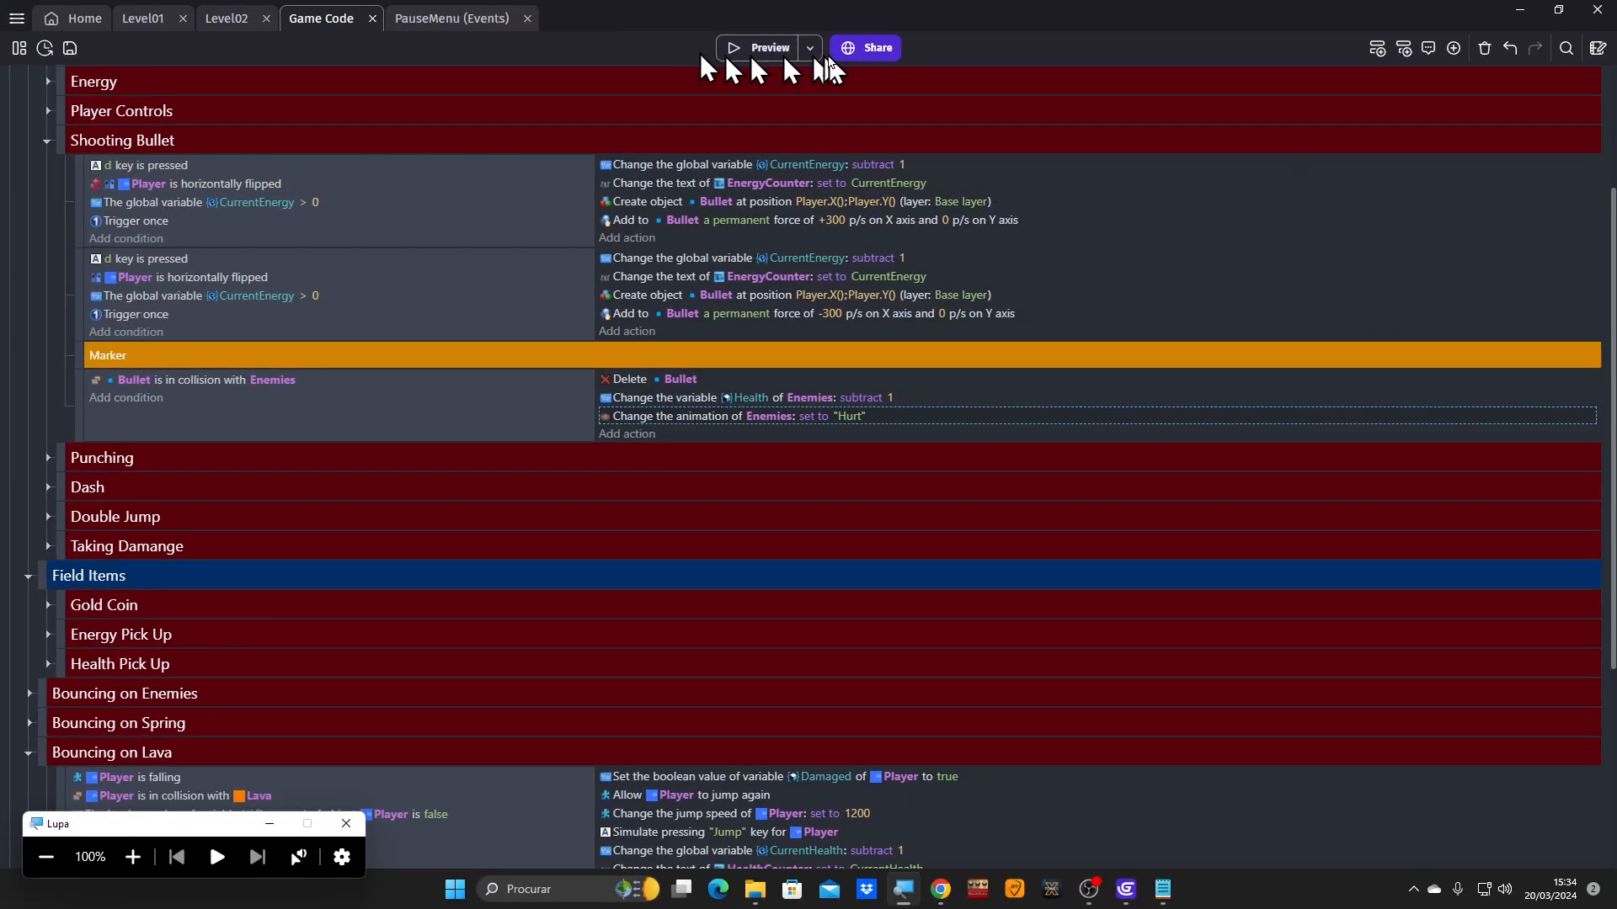
Preview the game, shoot the enemy near the Lava pit with bullets and punch the next one.
click(742, 49)
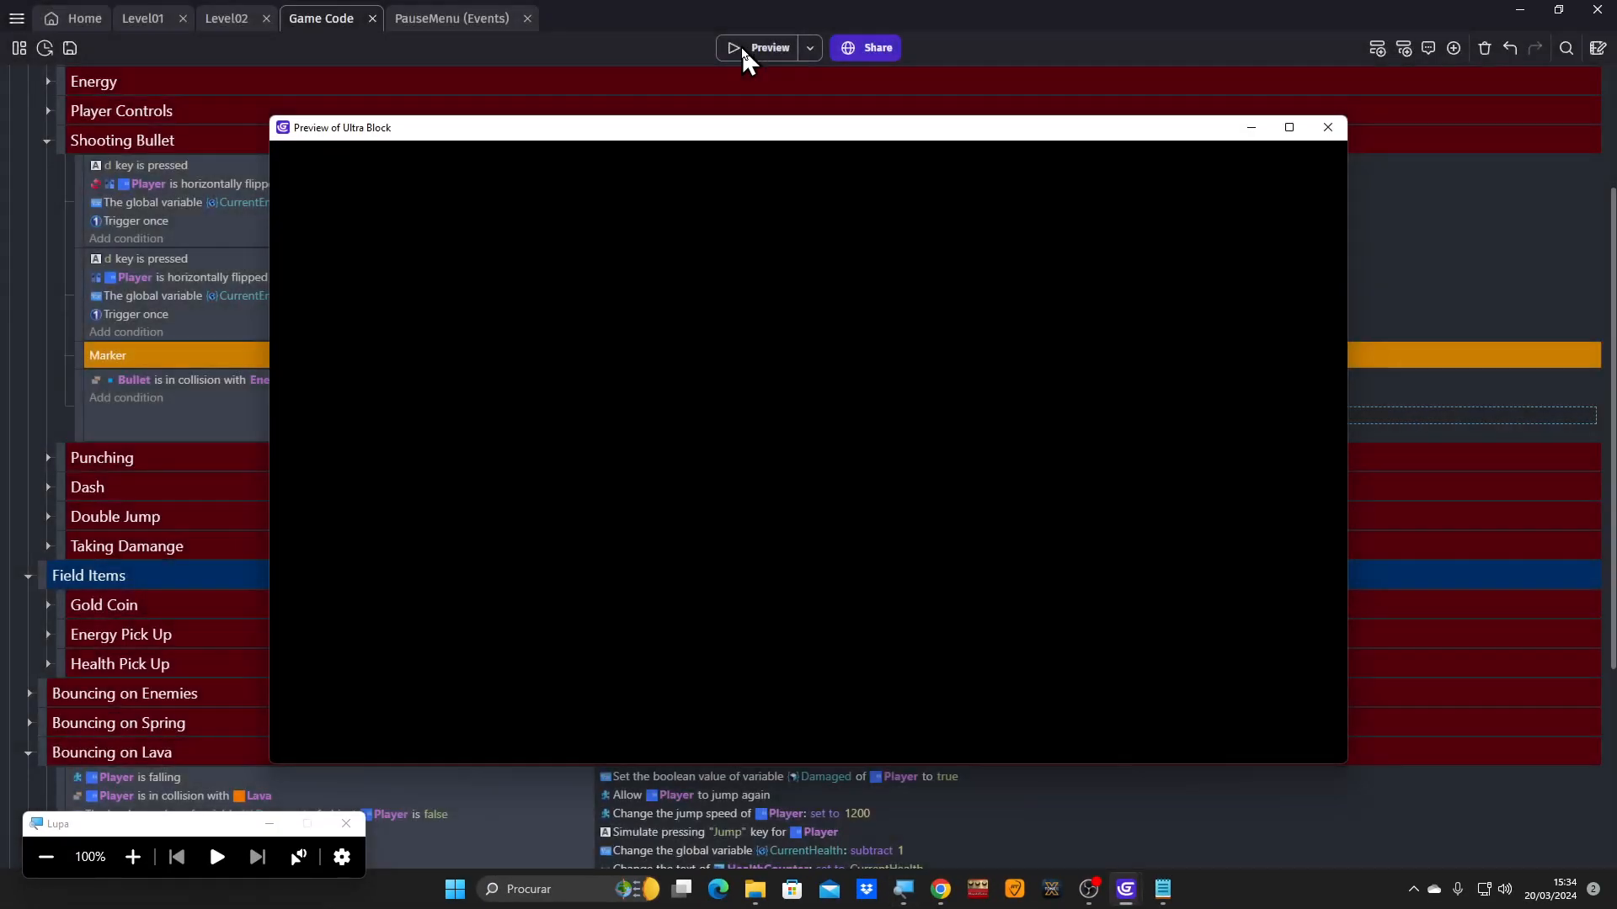
key(Left)
key(d)
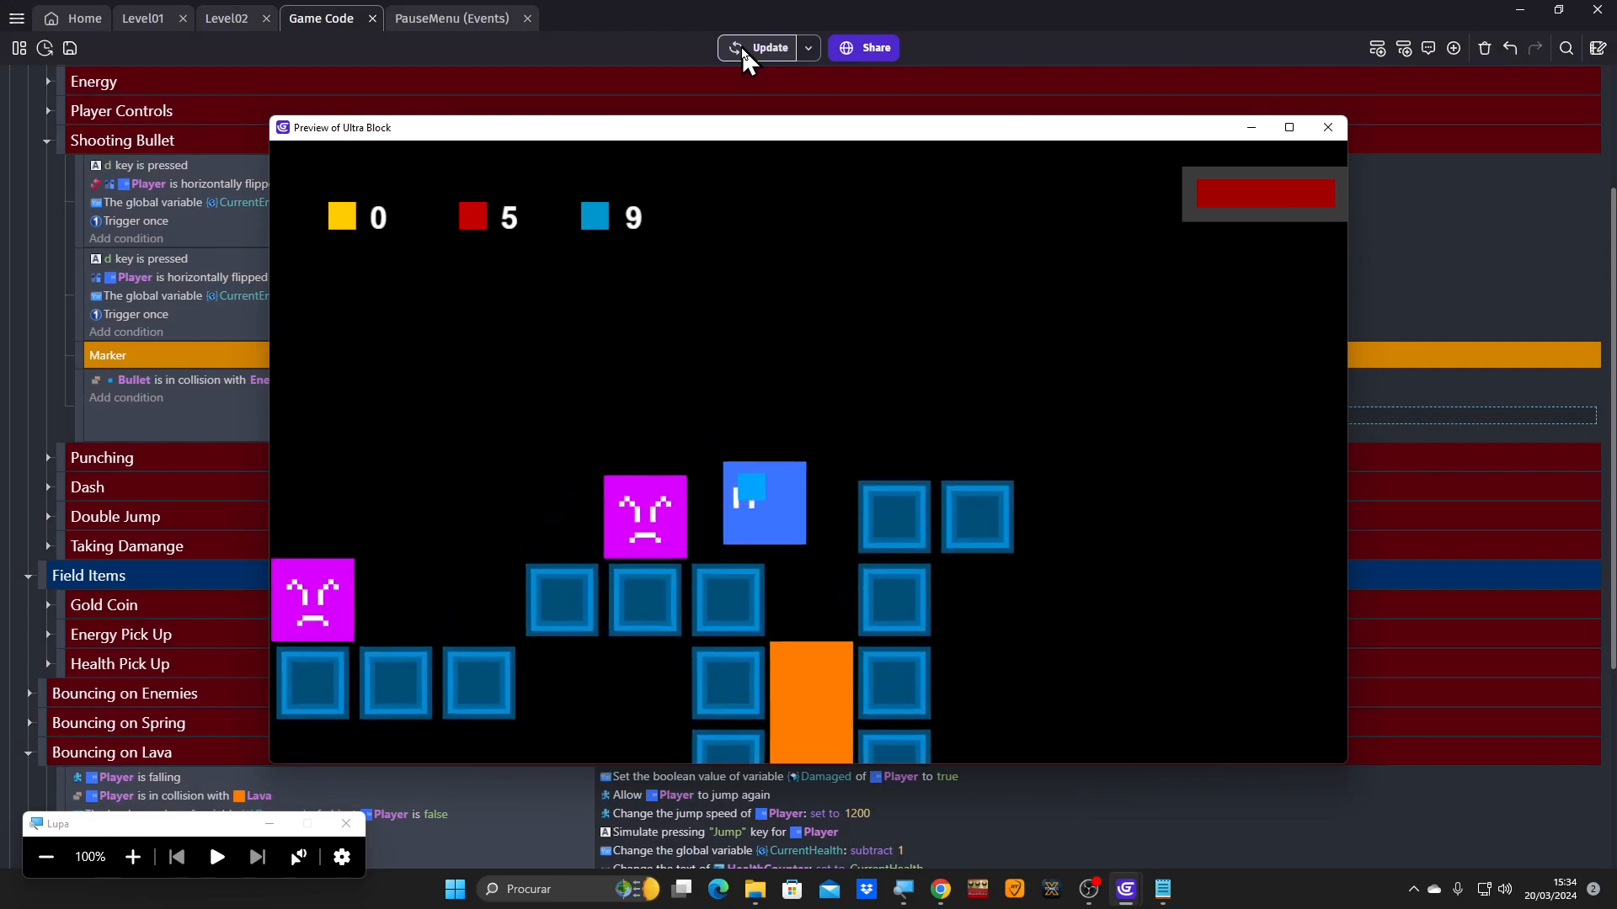
key(d)
key(d)
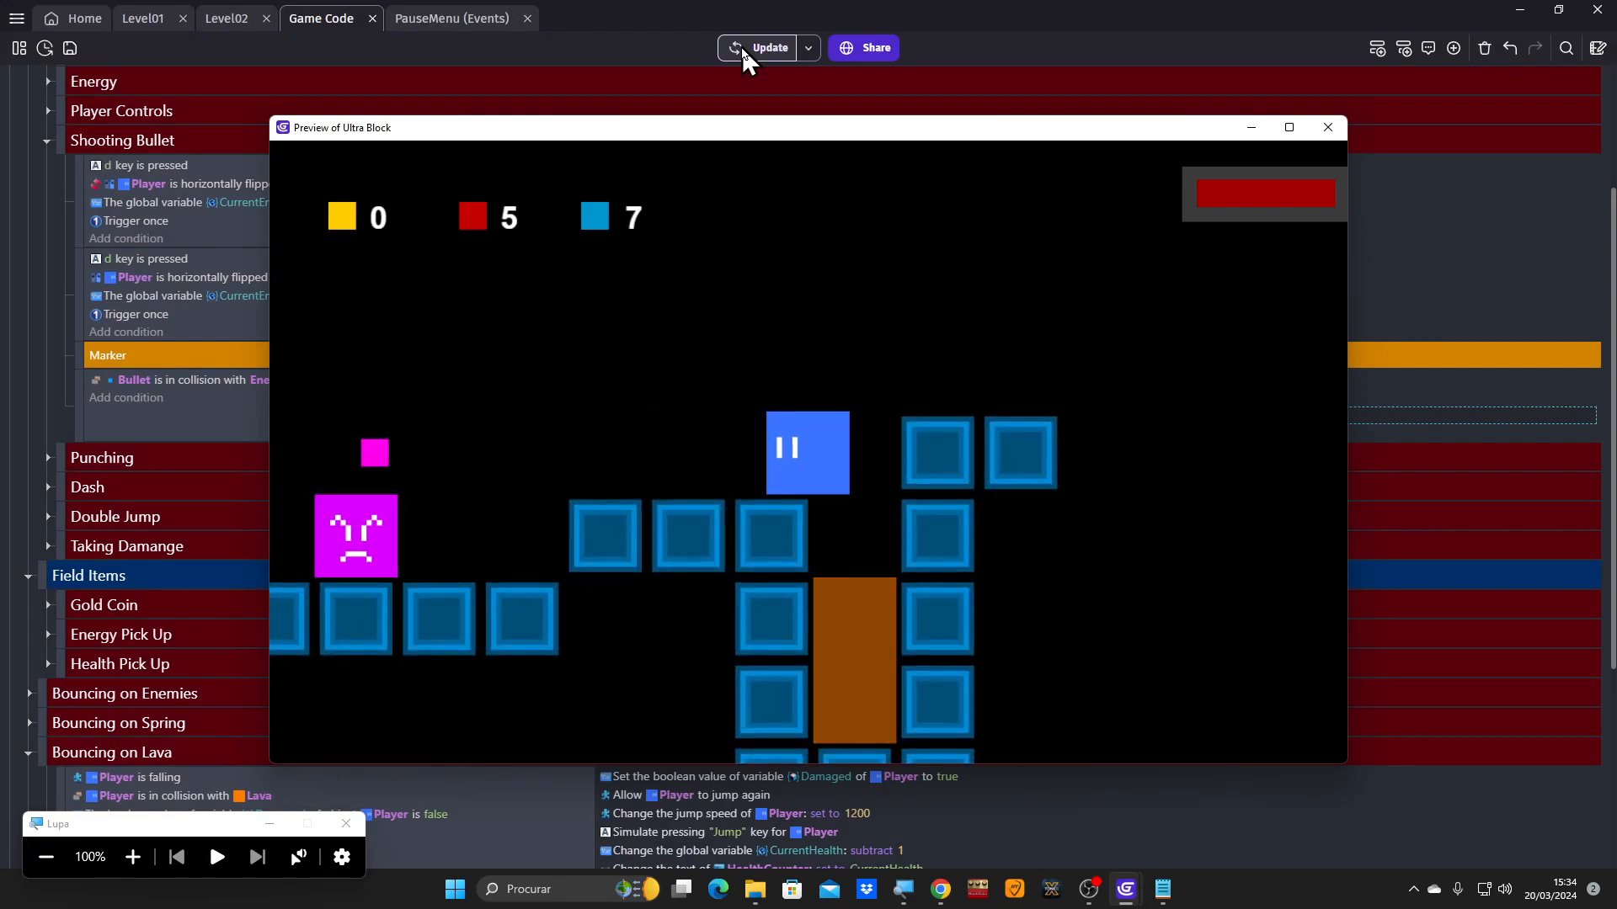
key(Left)
key(Left)
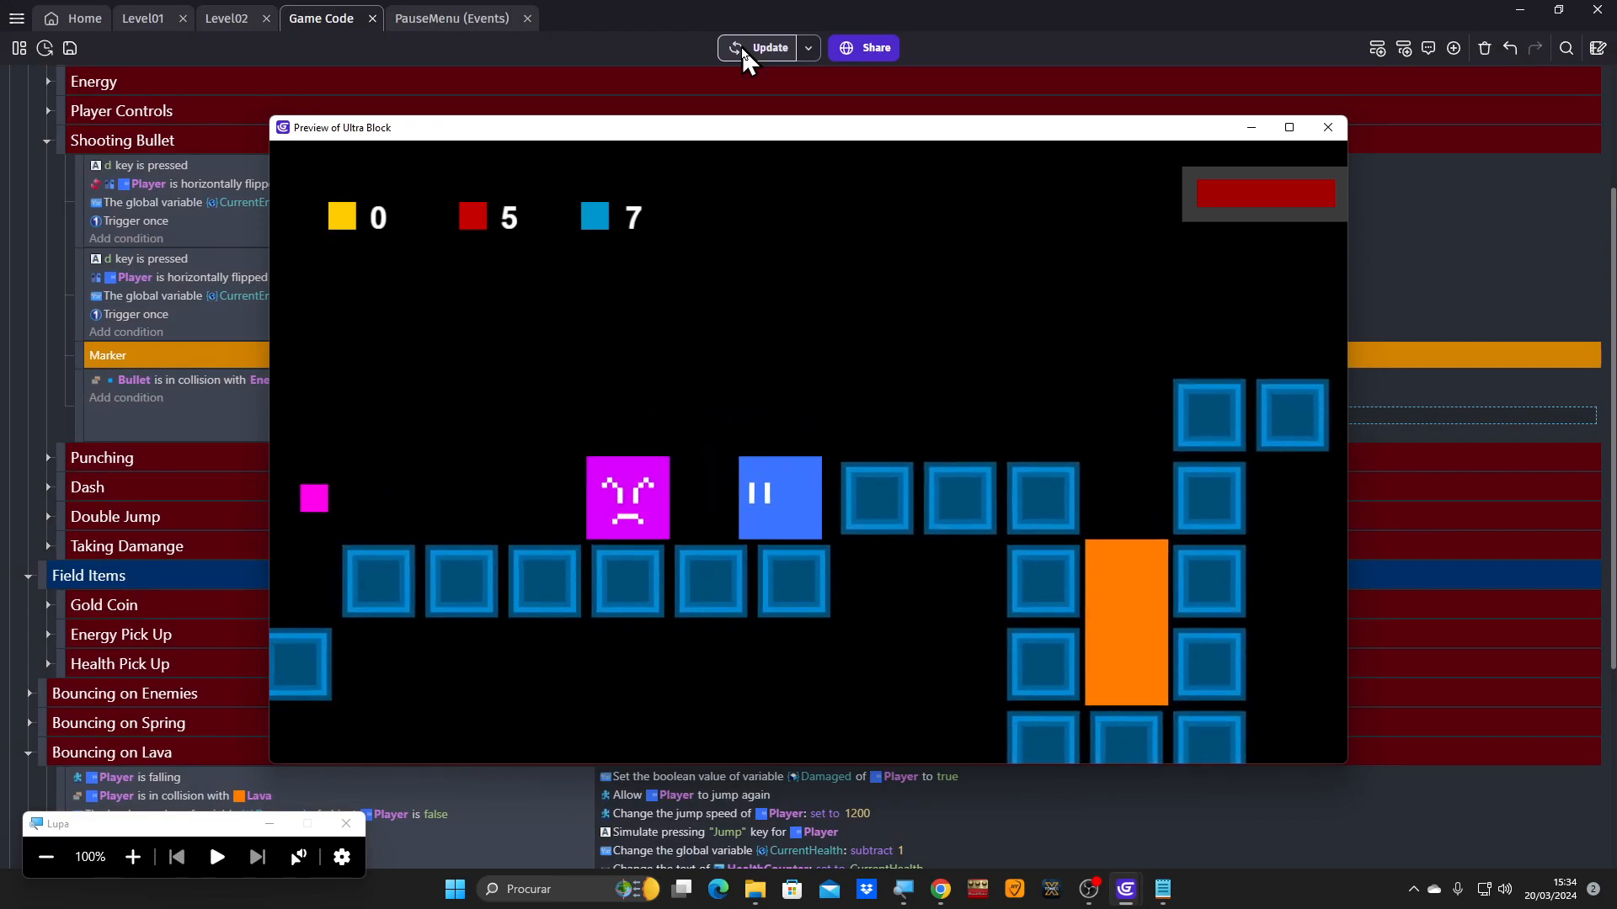
key(s)
key(Left)
key(s)
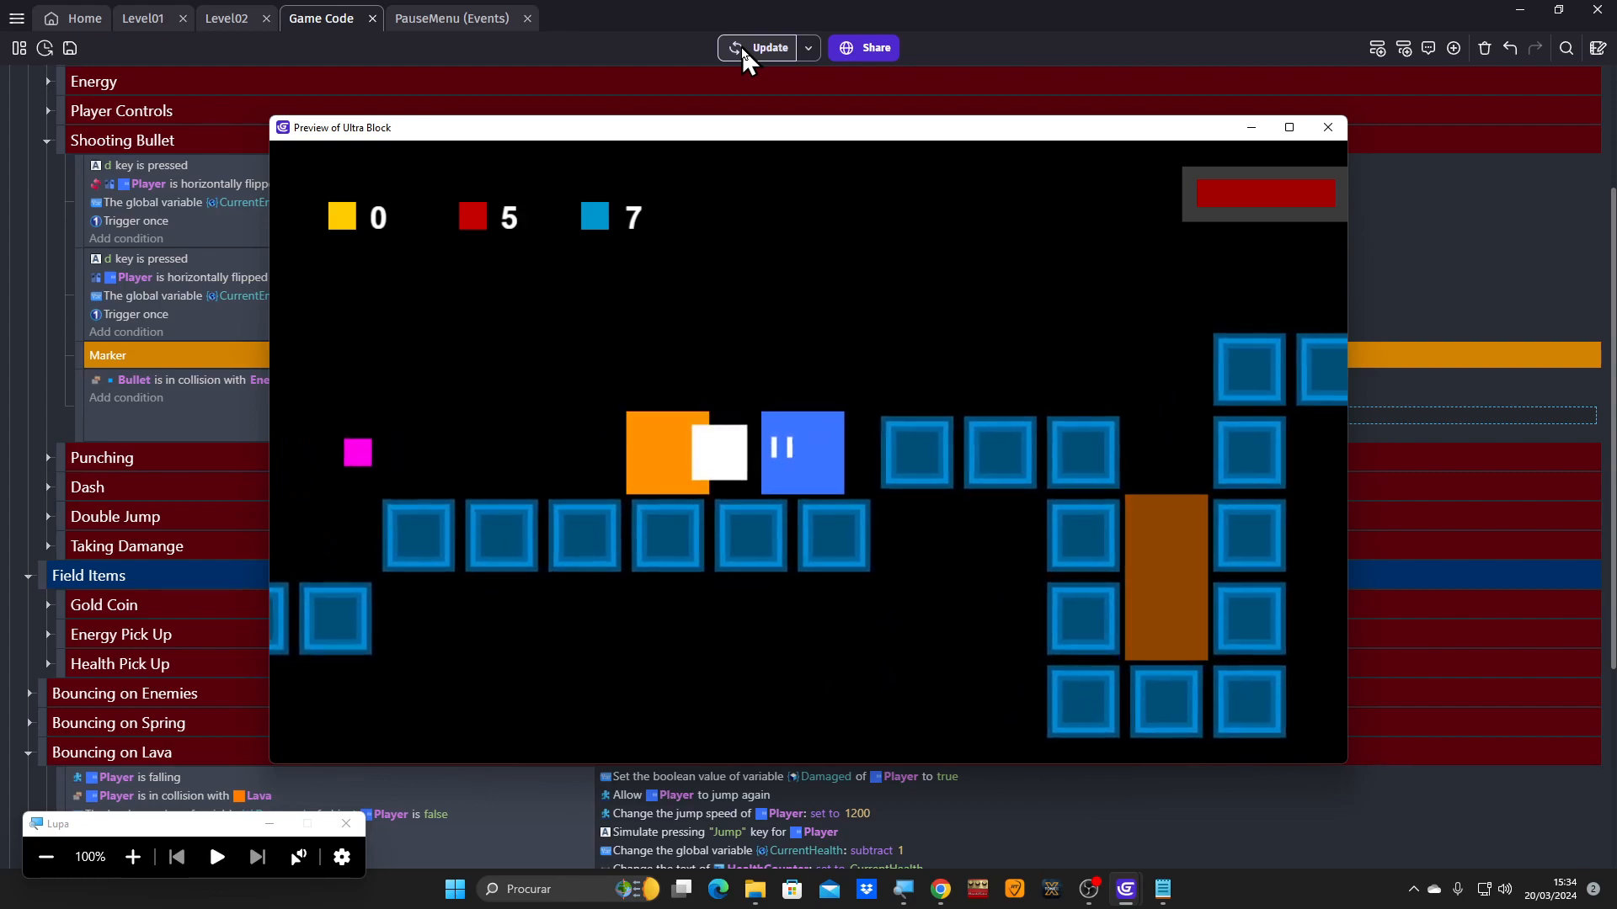
Bounce the Player on the Lava in the preview until its health runs out, and close the preview.
key(Right)
key(space)
key(Right)
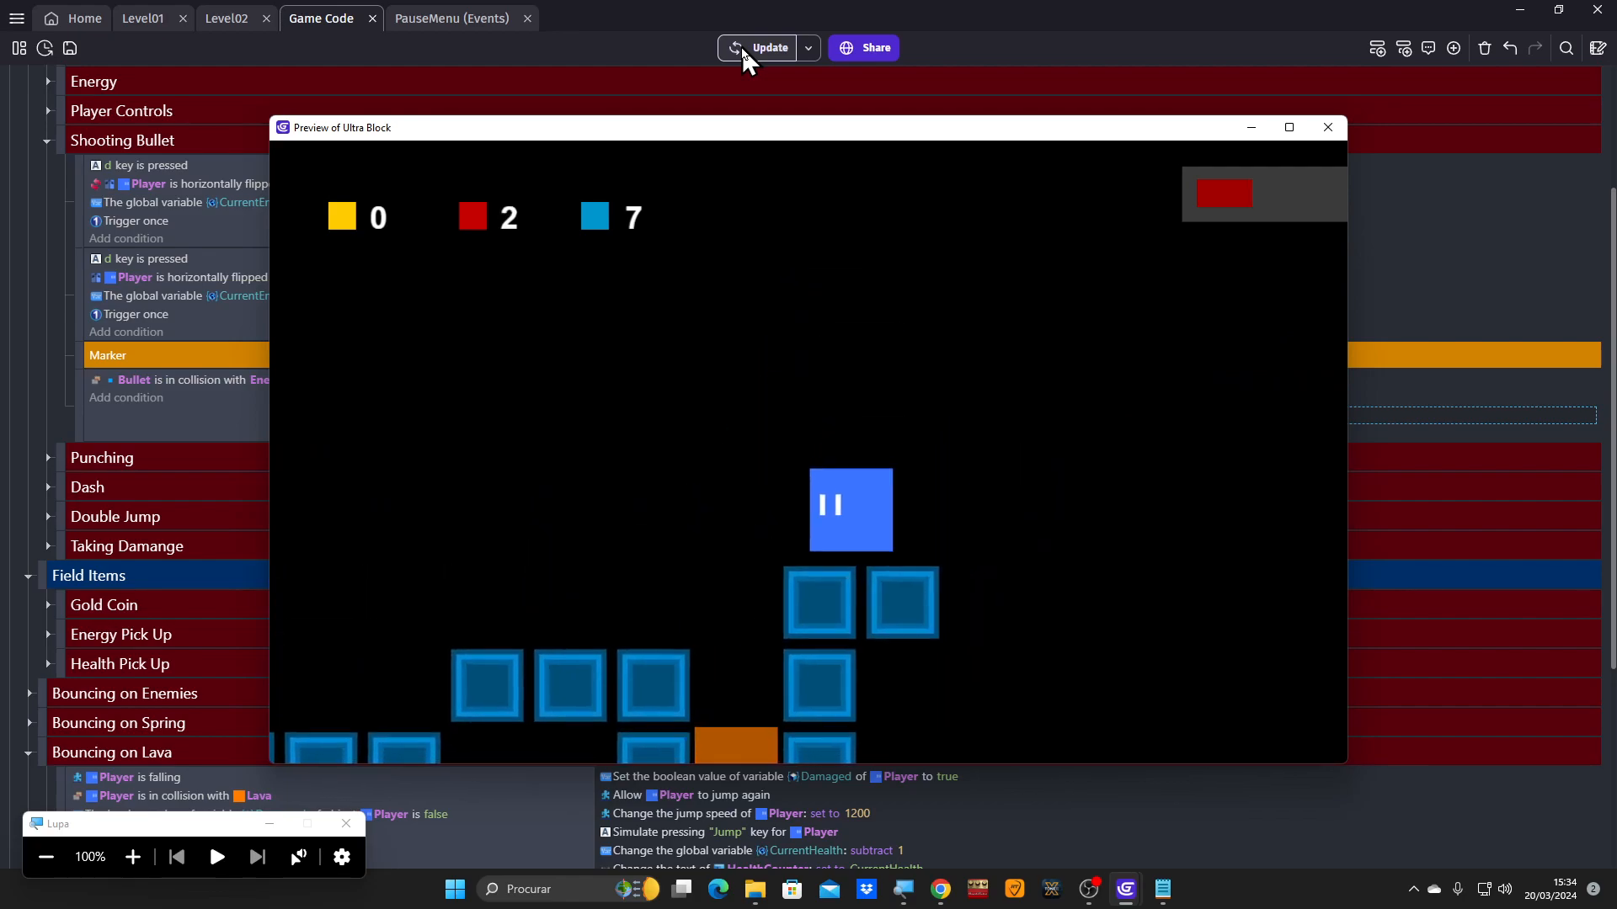
key(Right)
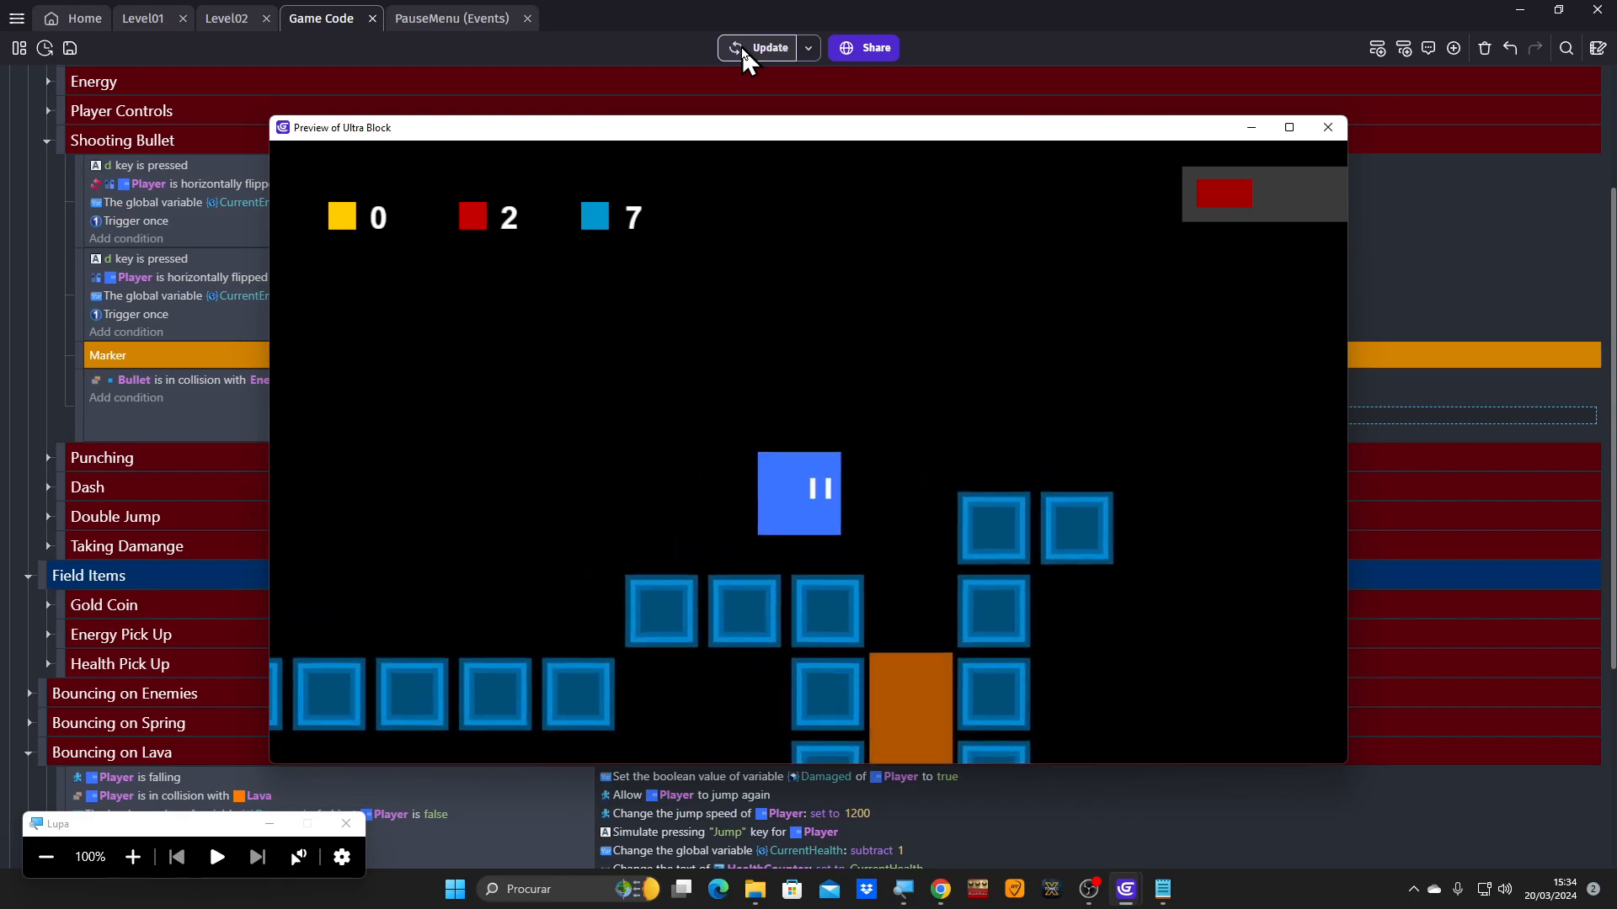
key(space)
key(Left)
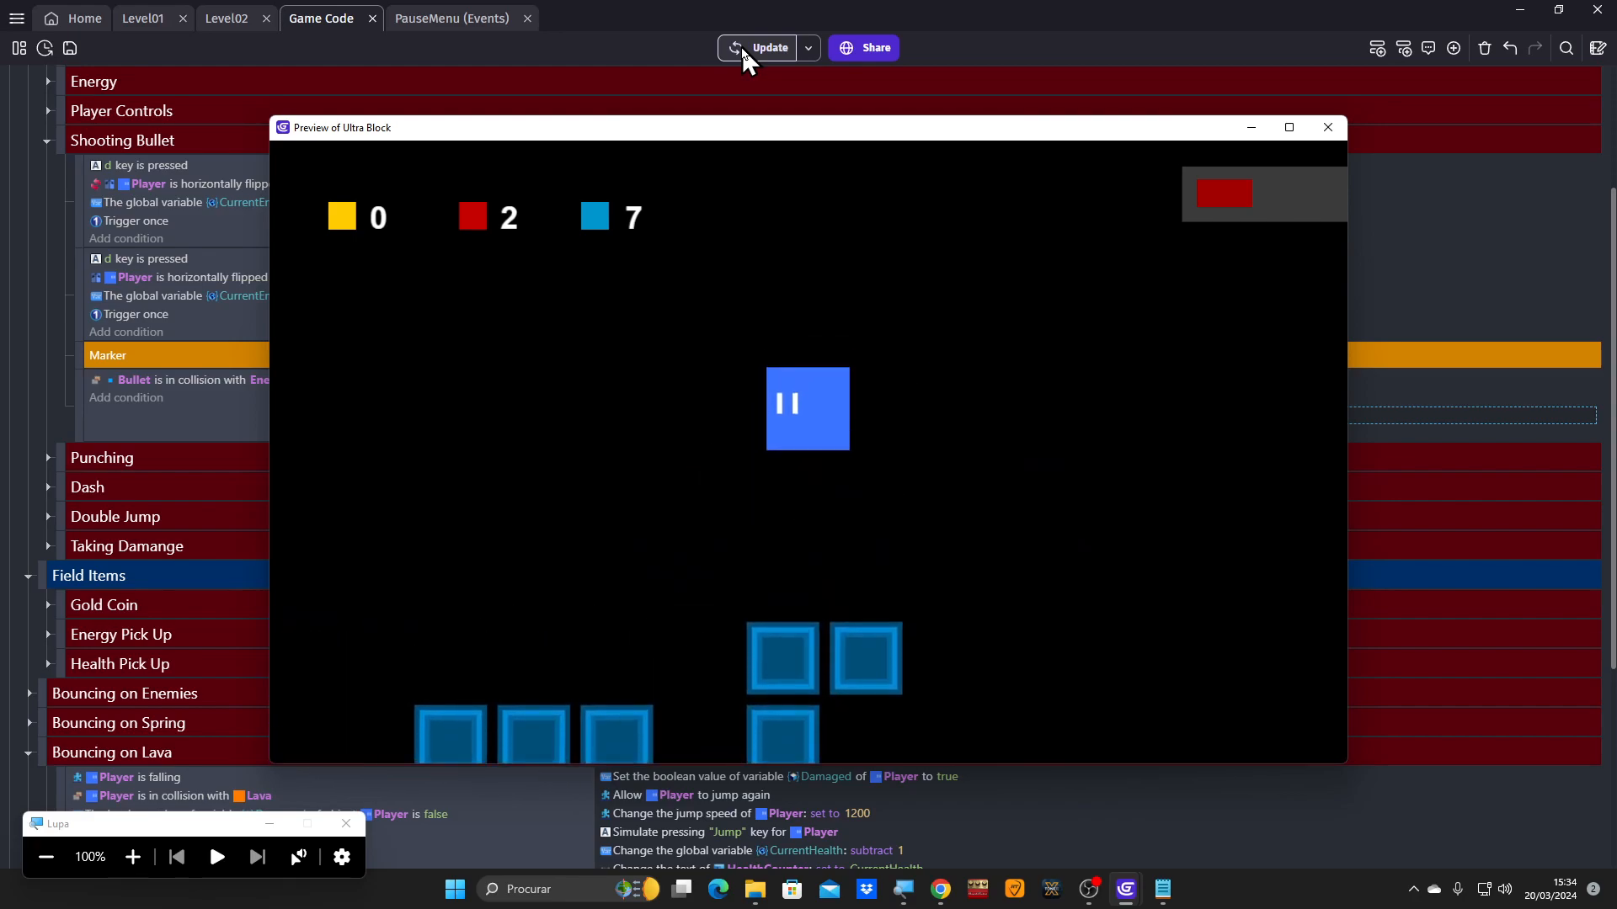
key(Right)
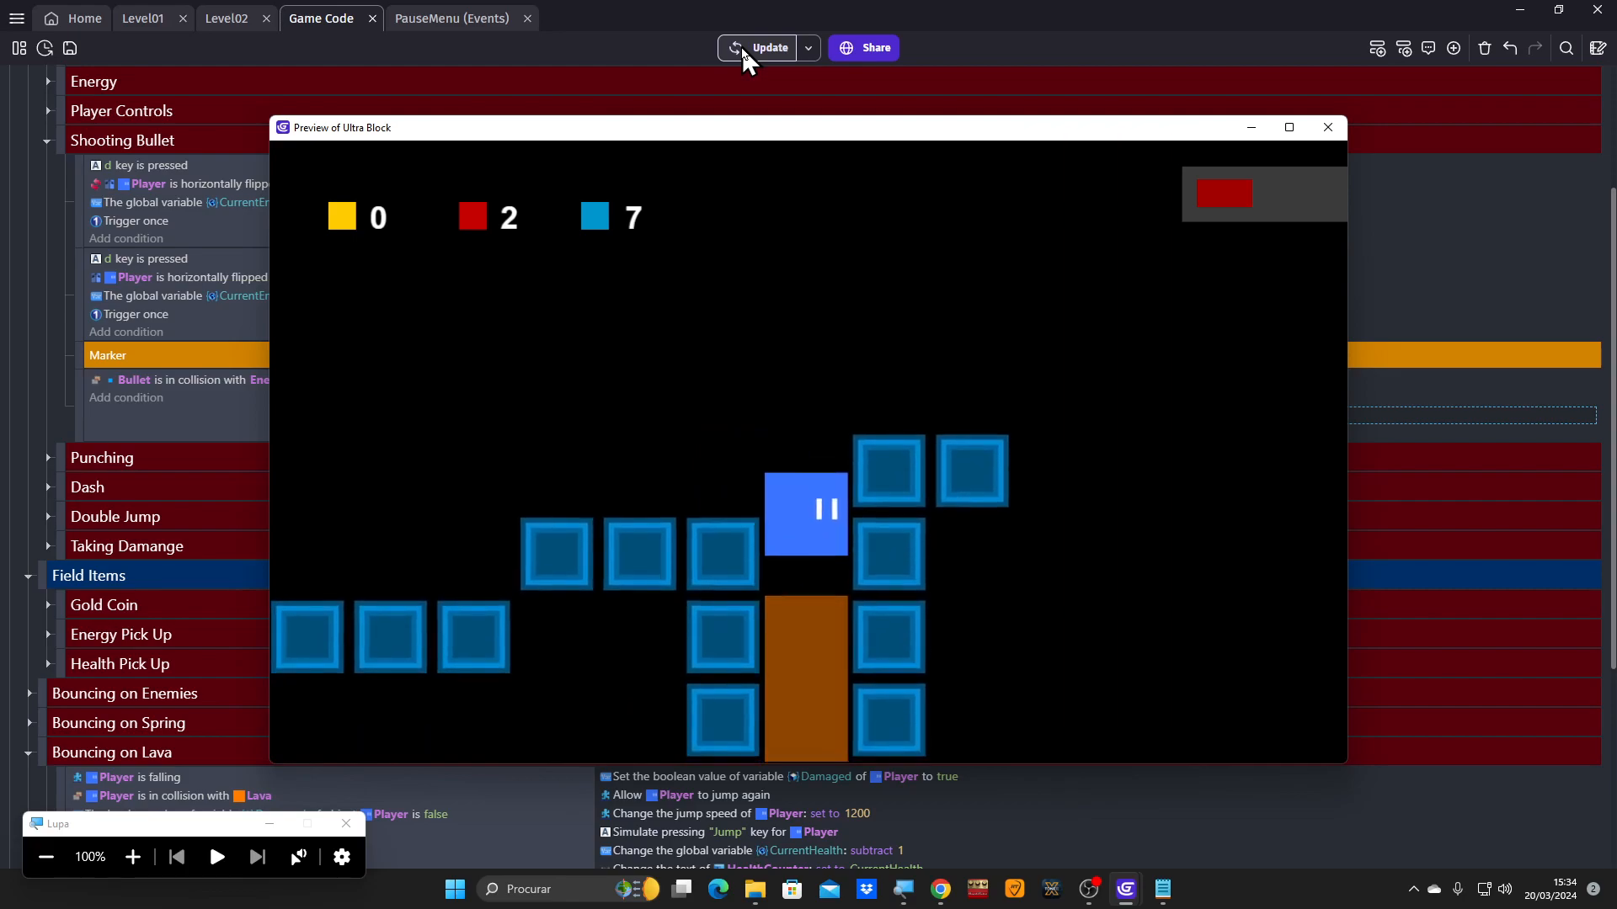
key(Right)
key(space)
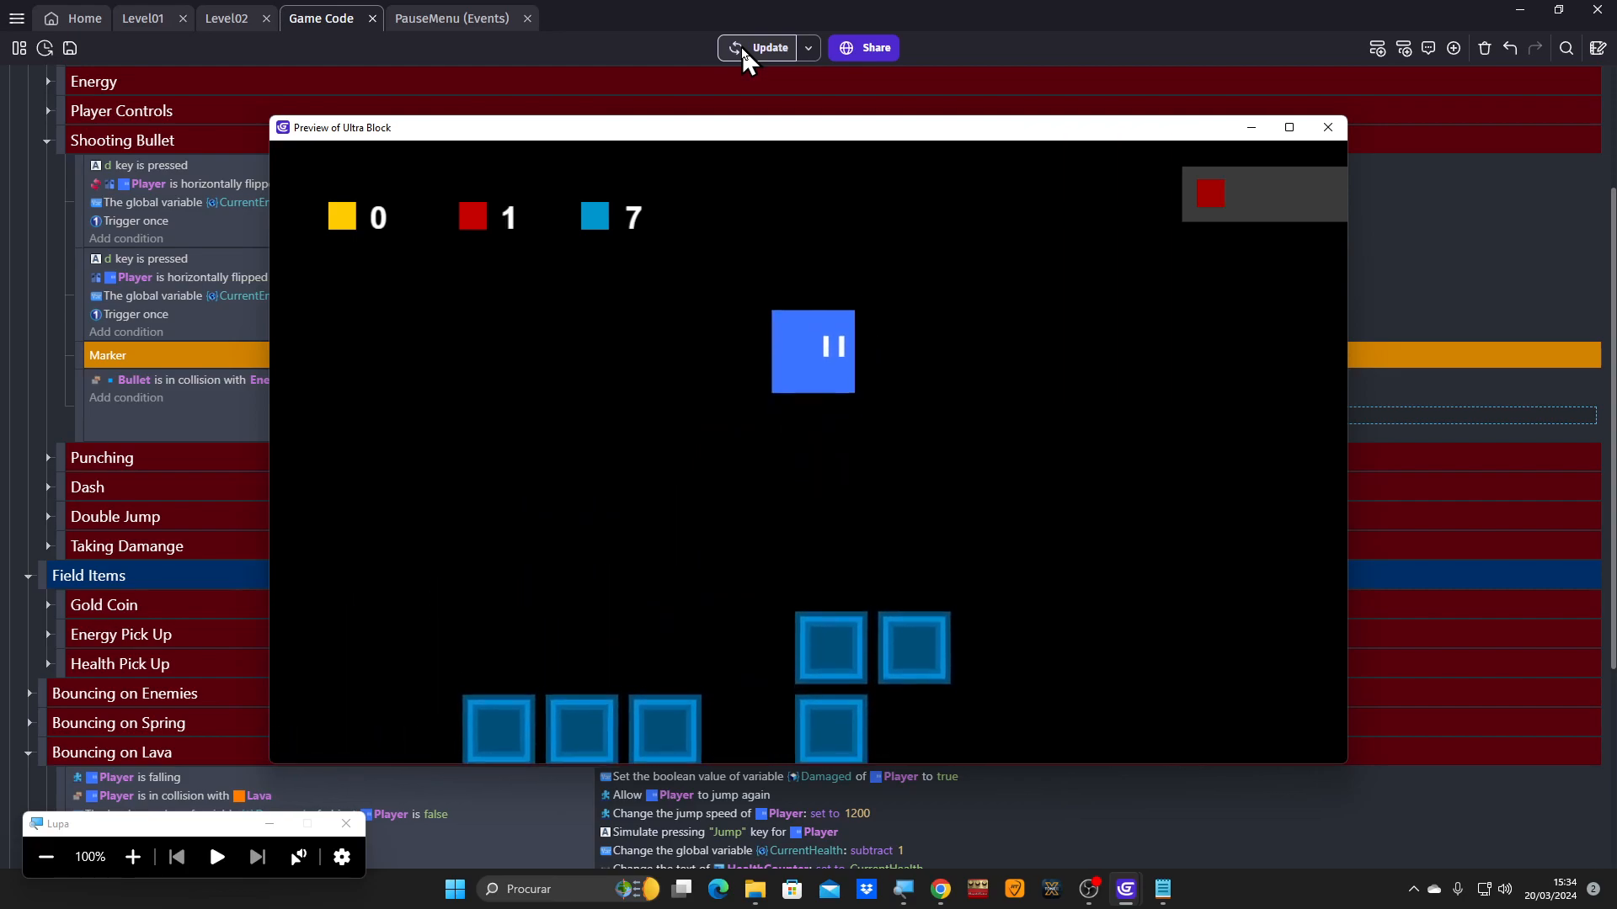
key(Left)
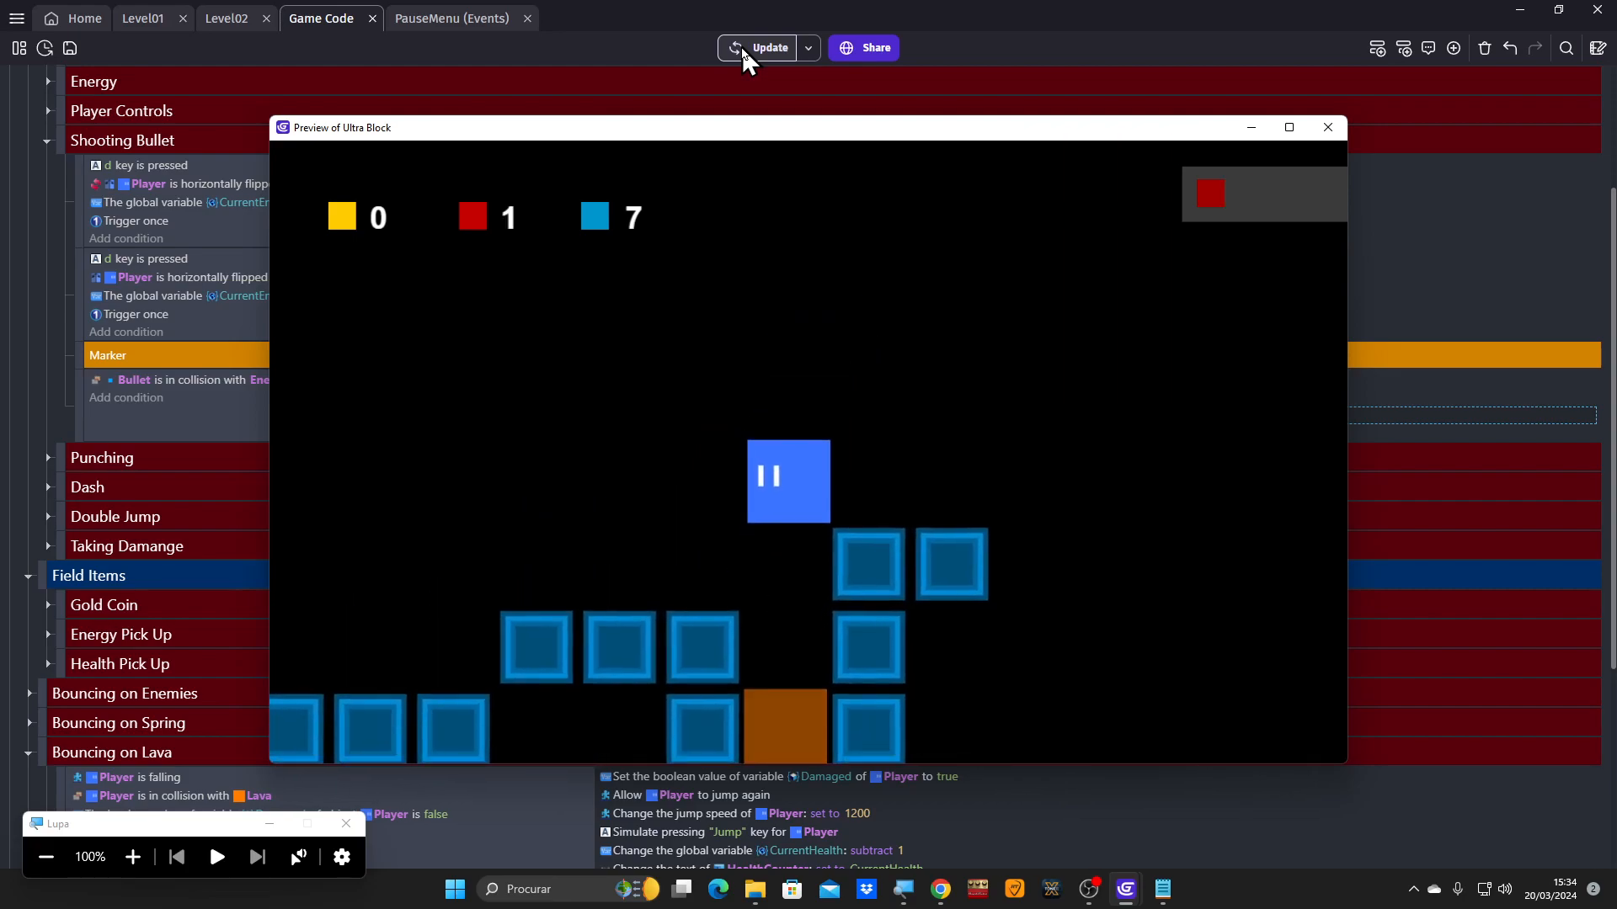
key(Right)
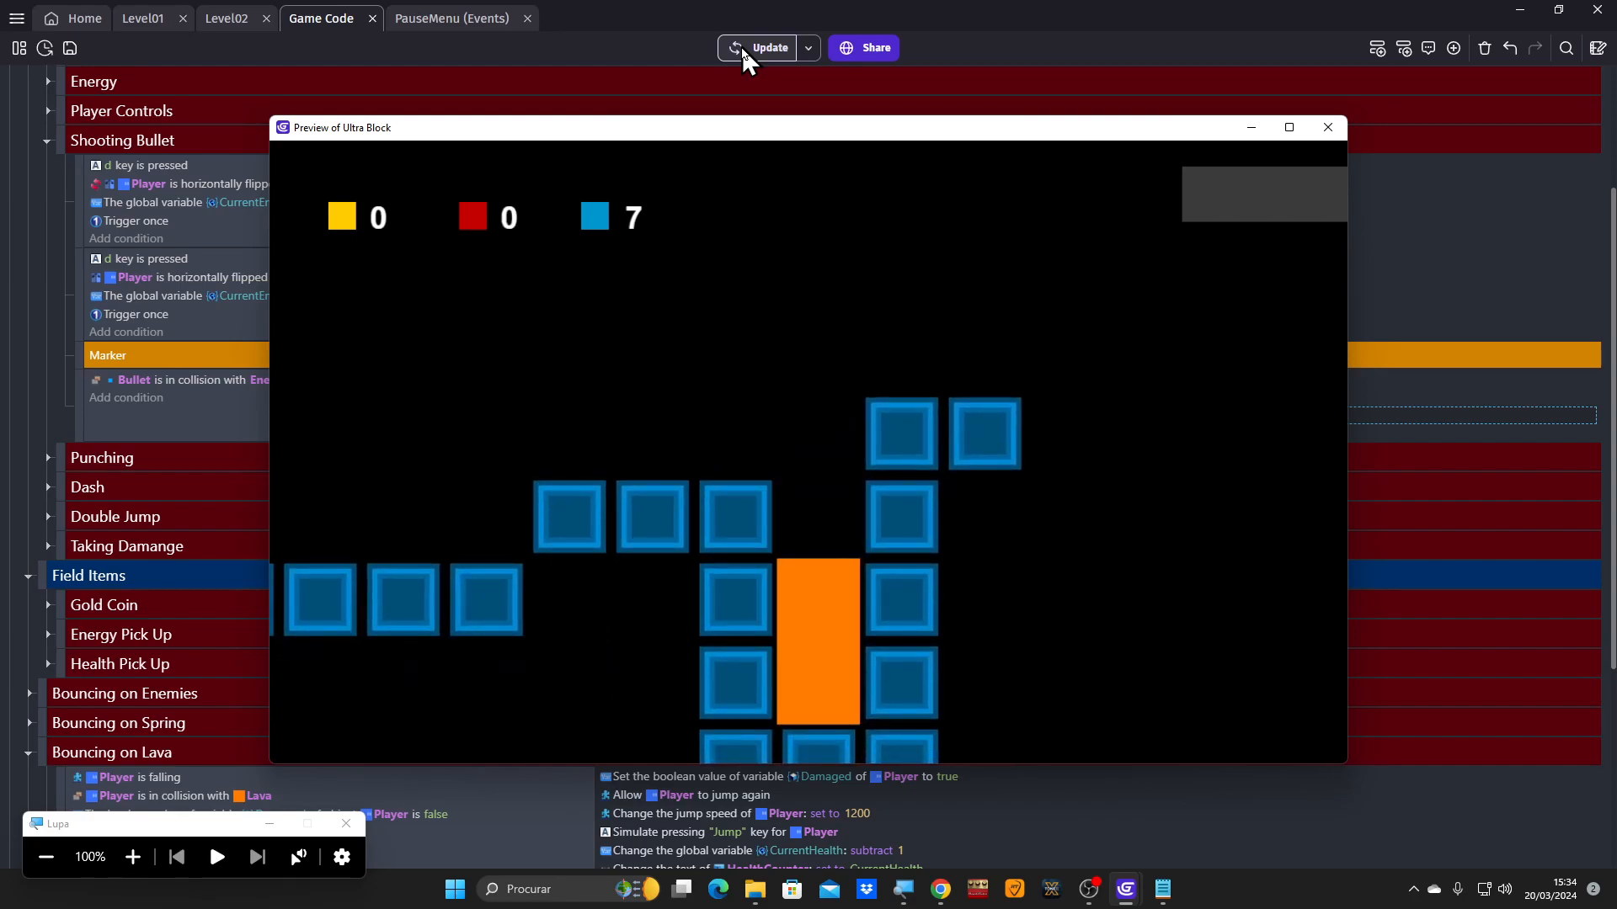
click(1328, 128)
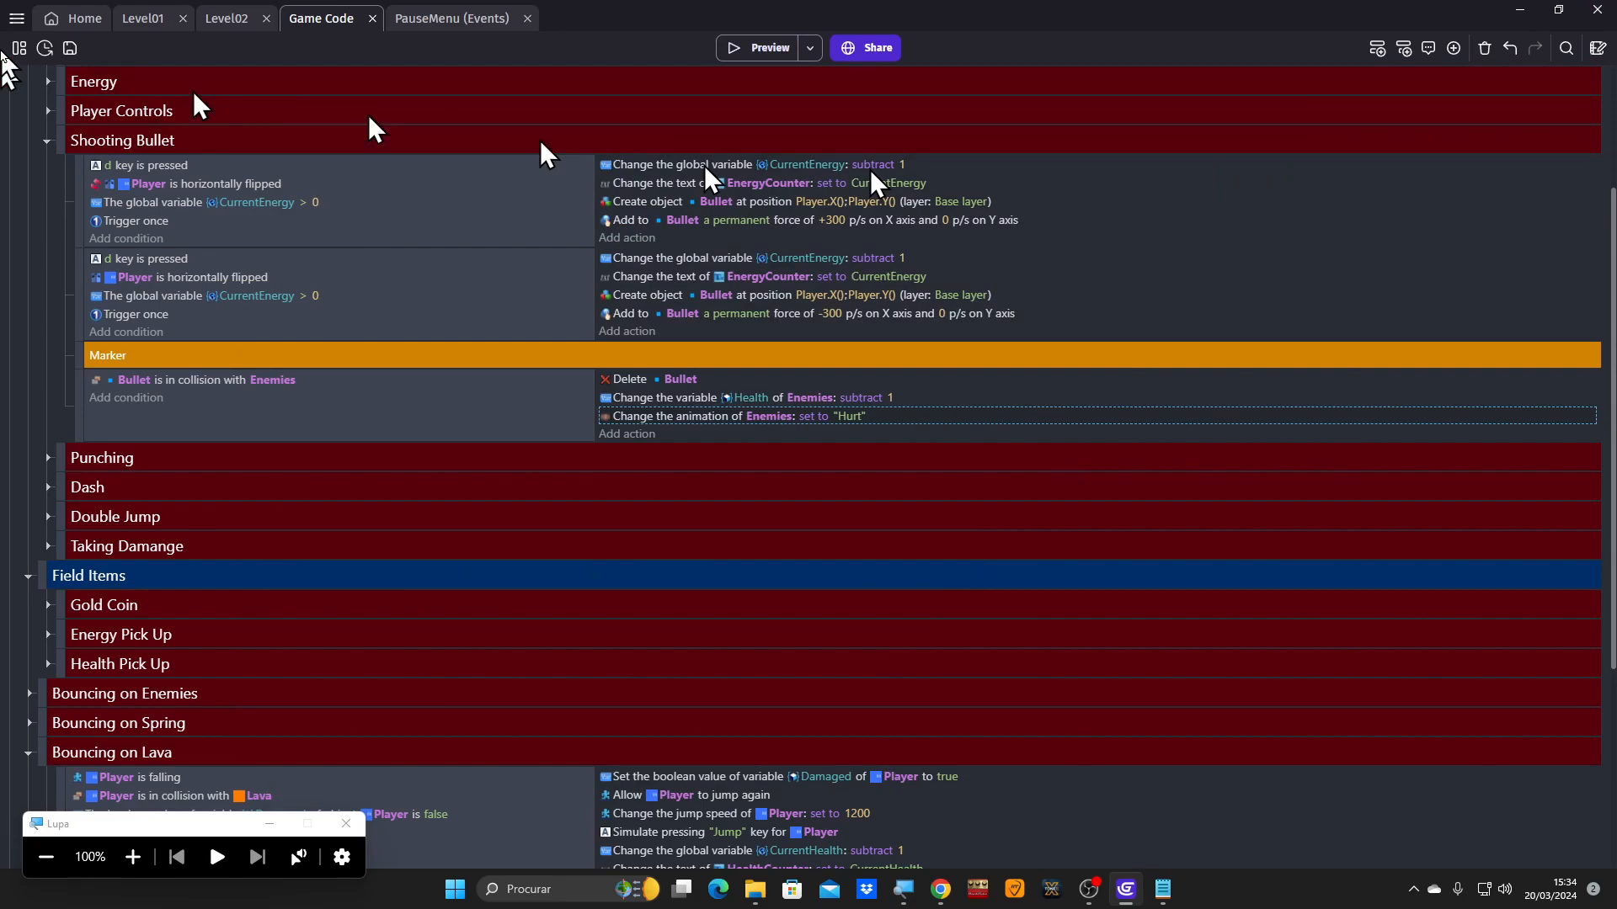